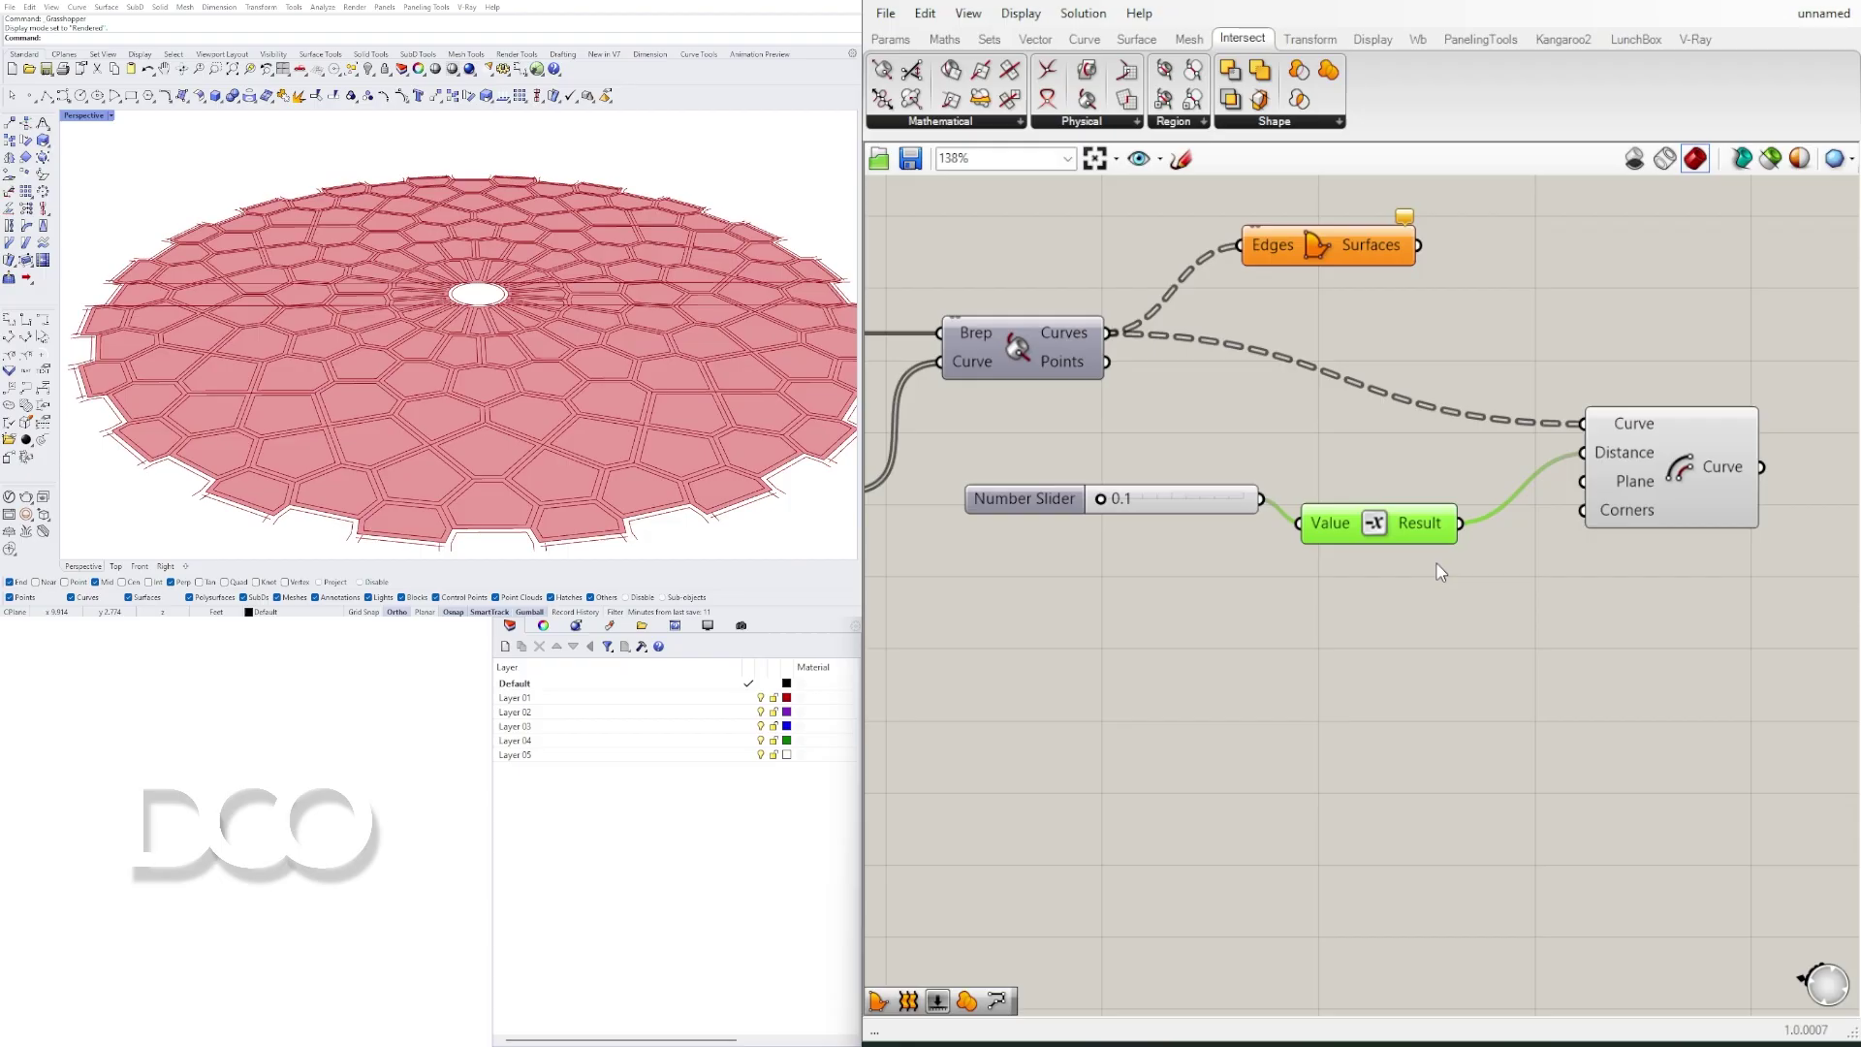
Step: Lower the slider beneath the Circle component, and select the components that offset the cell outlines
right_click(1391, 374)
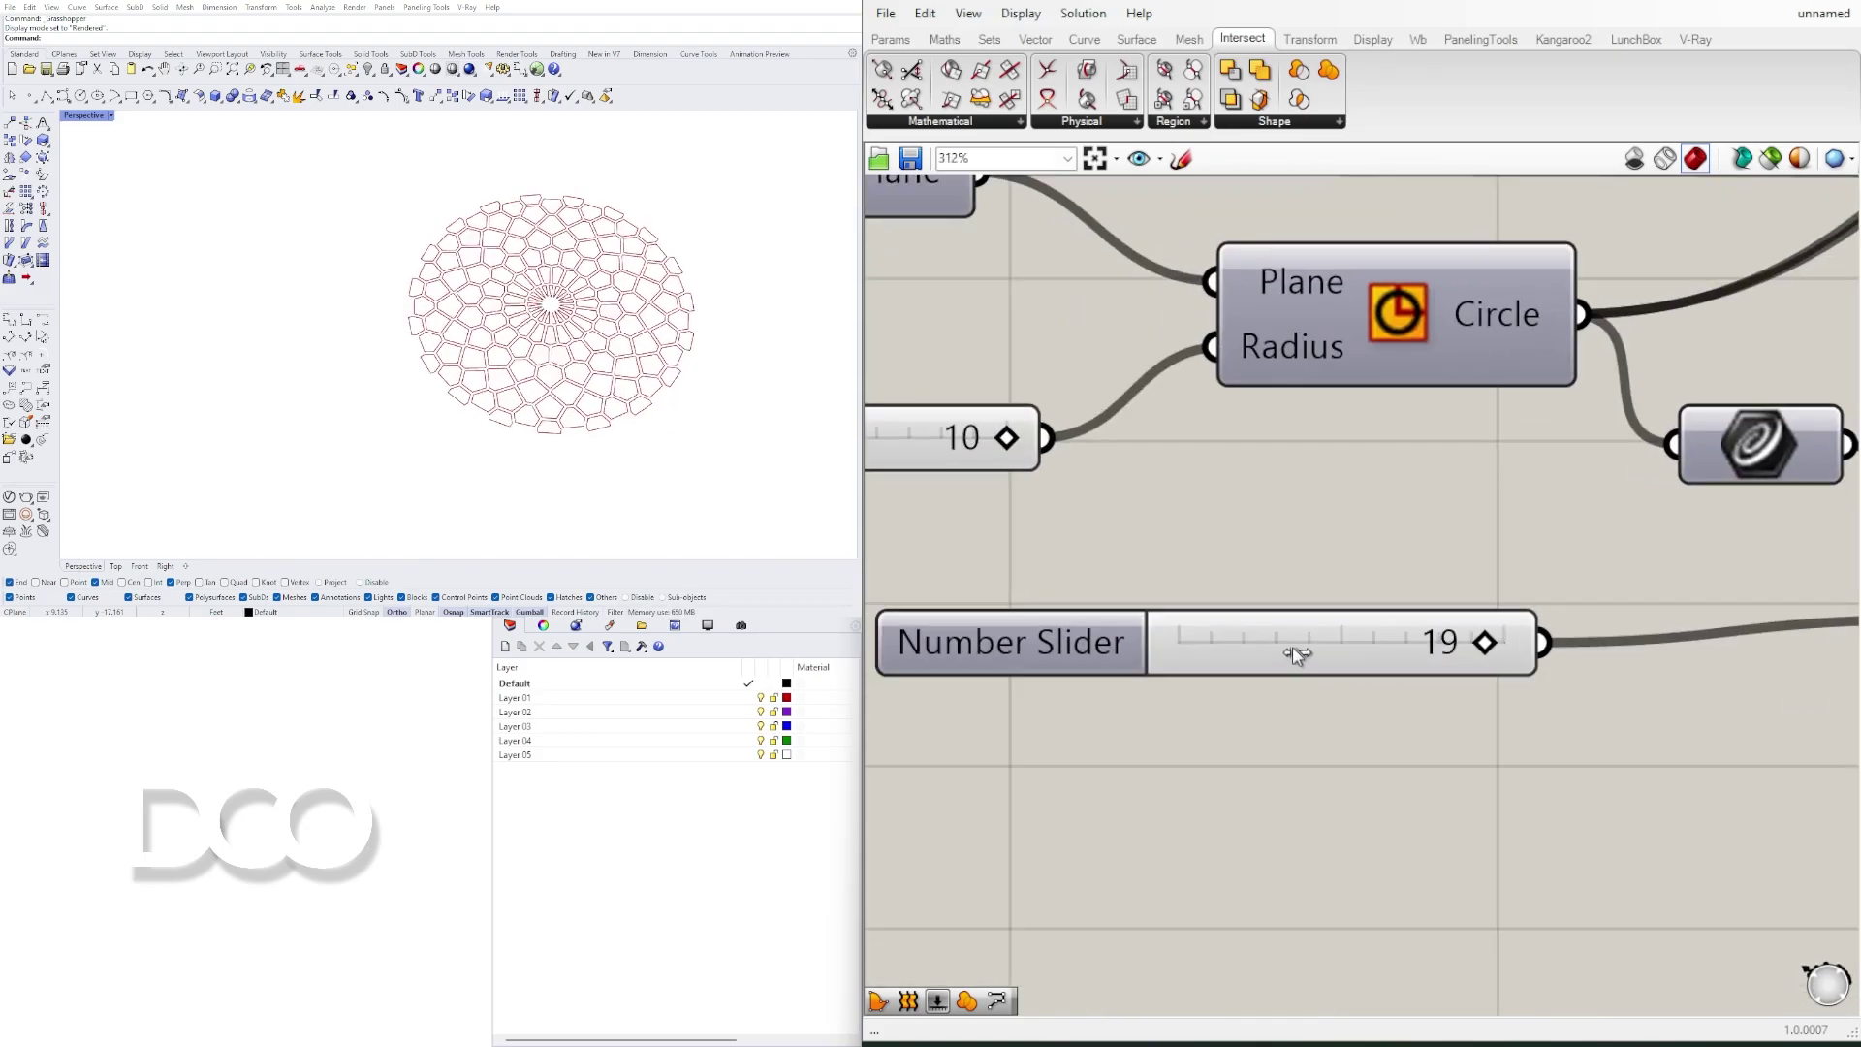
drag(1484, 641, 1404, 643)
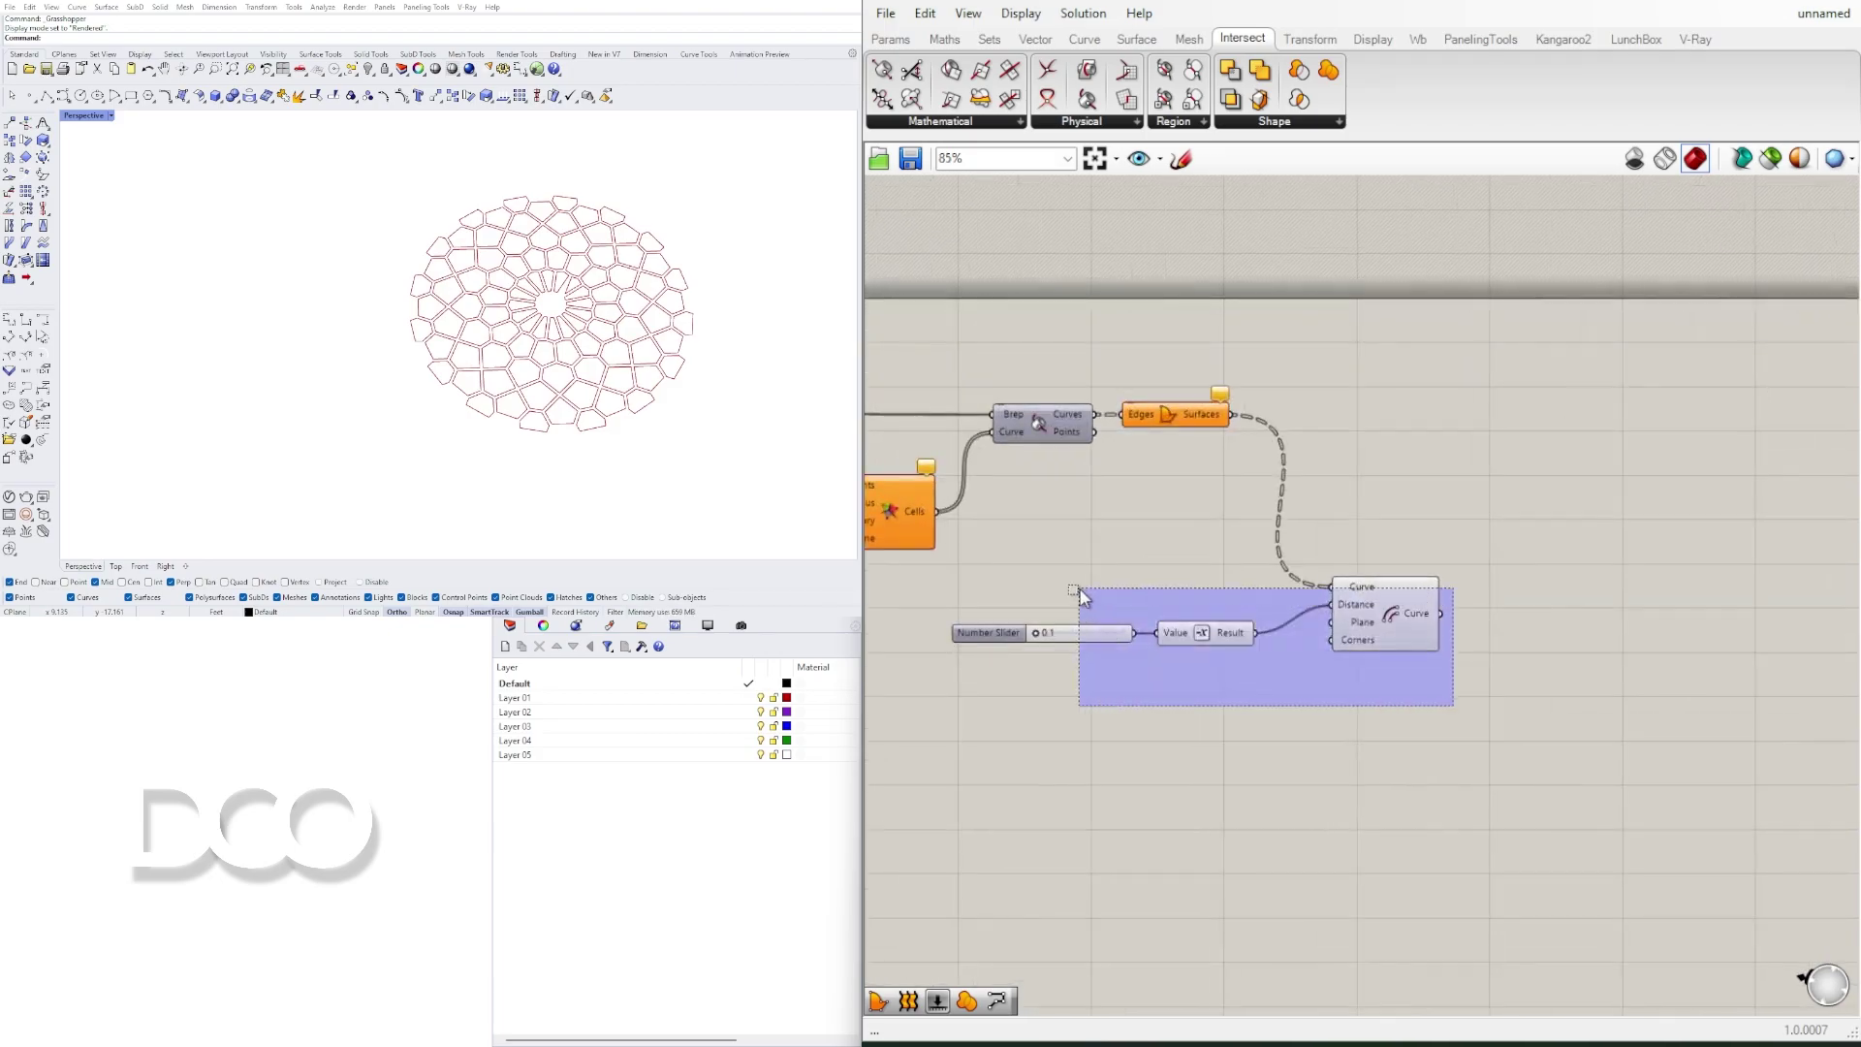
drag(1076, 582, 1439, 696)
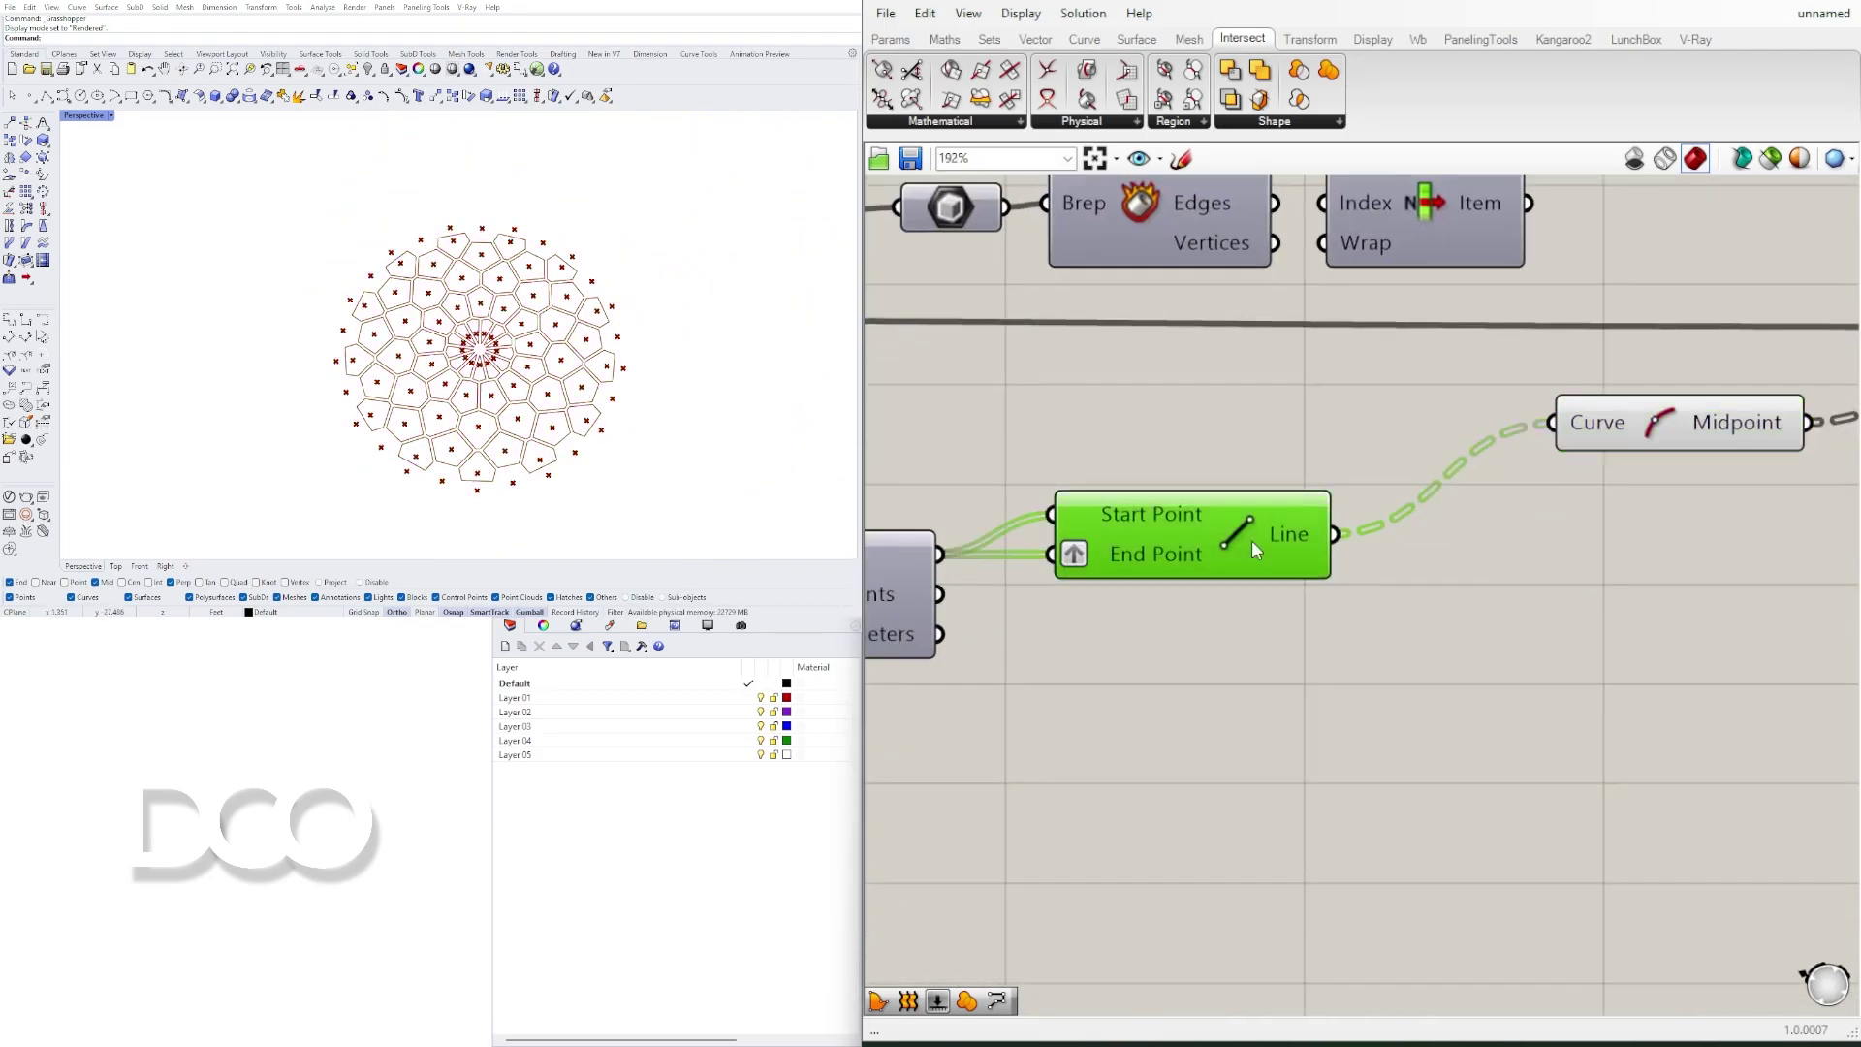
Step: Add a Divide Curve component for the Line output with a division count of 3
double_click(1402, 687)
text(div)
click(1370, 625)
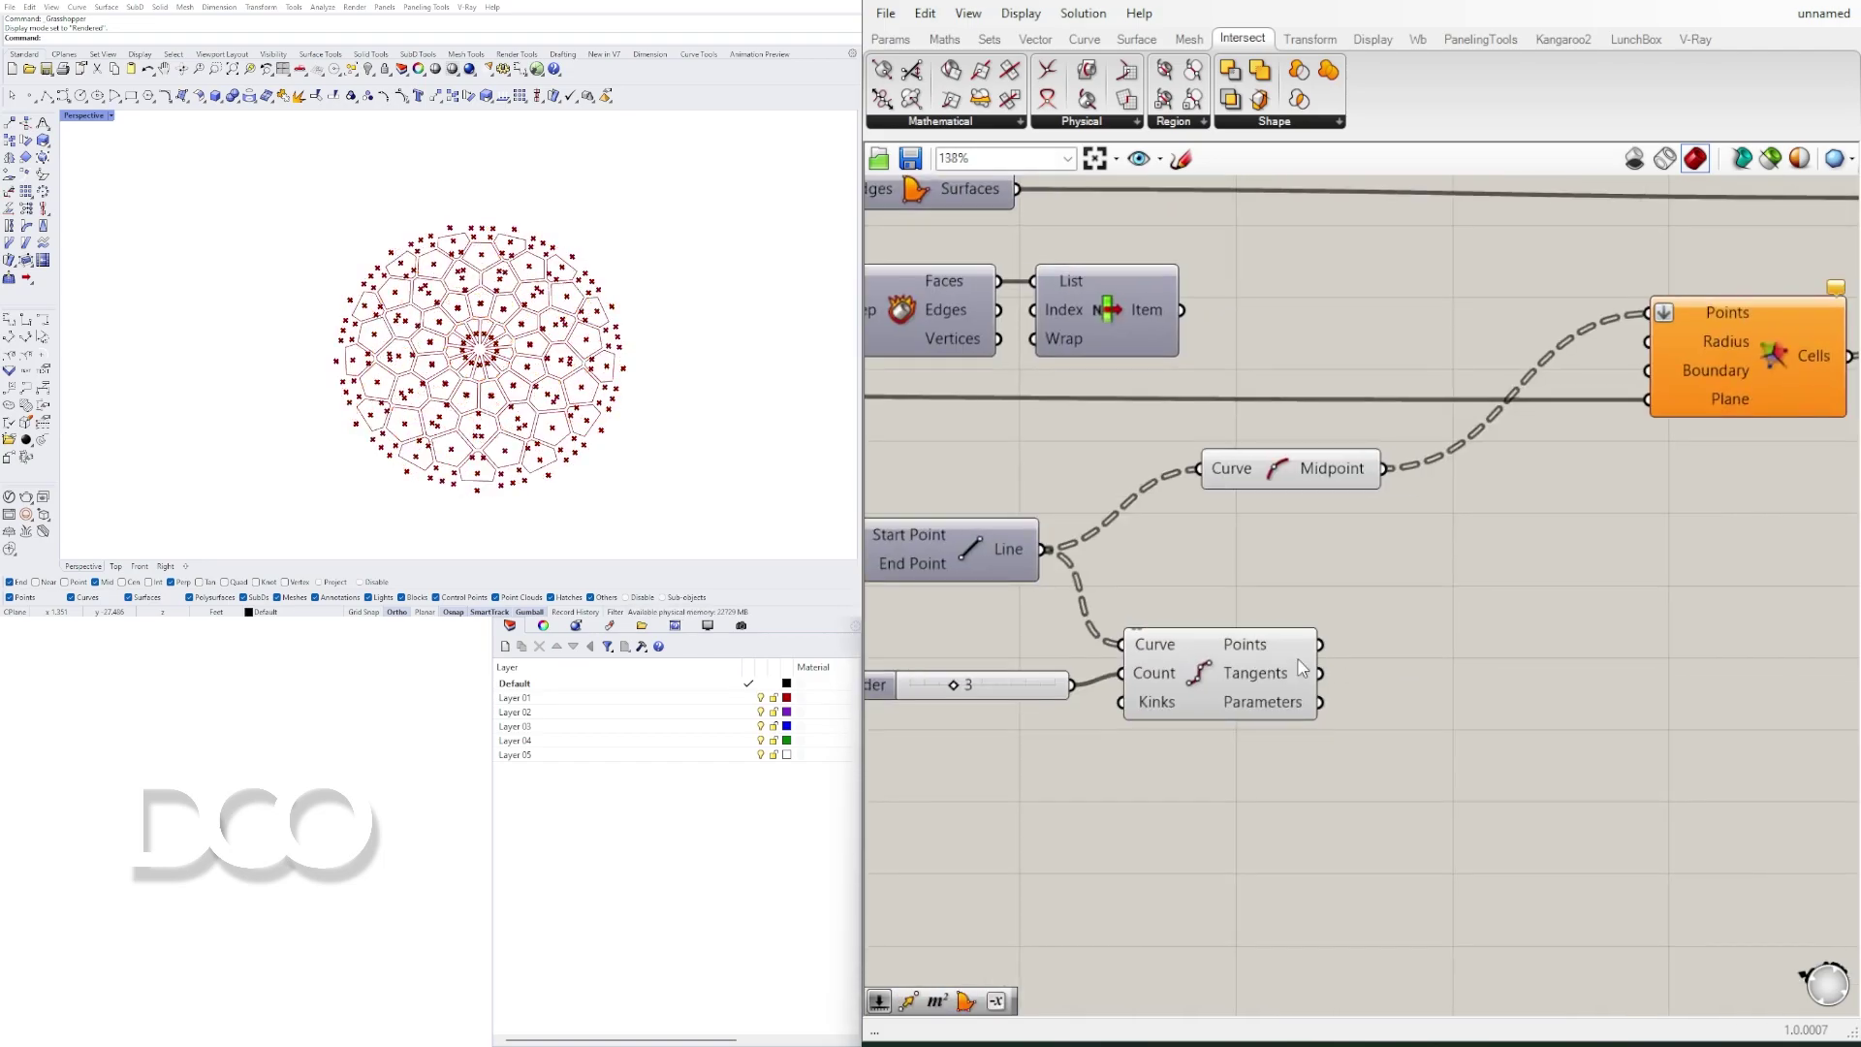
Step: Add a Cull Duplicates component for the divided points and connect its points to the Voronoi's Points input
double_click(1468, 640)
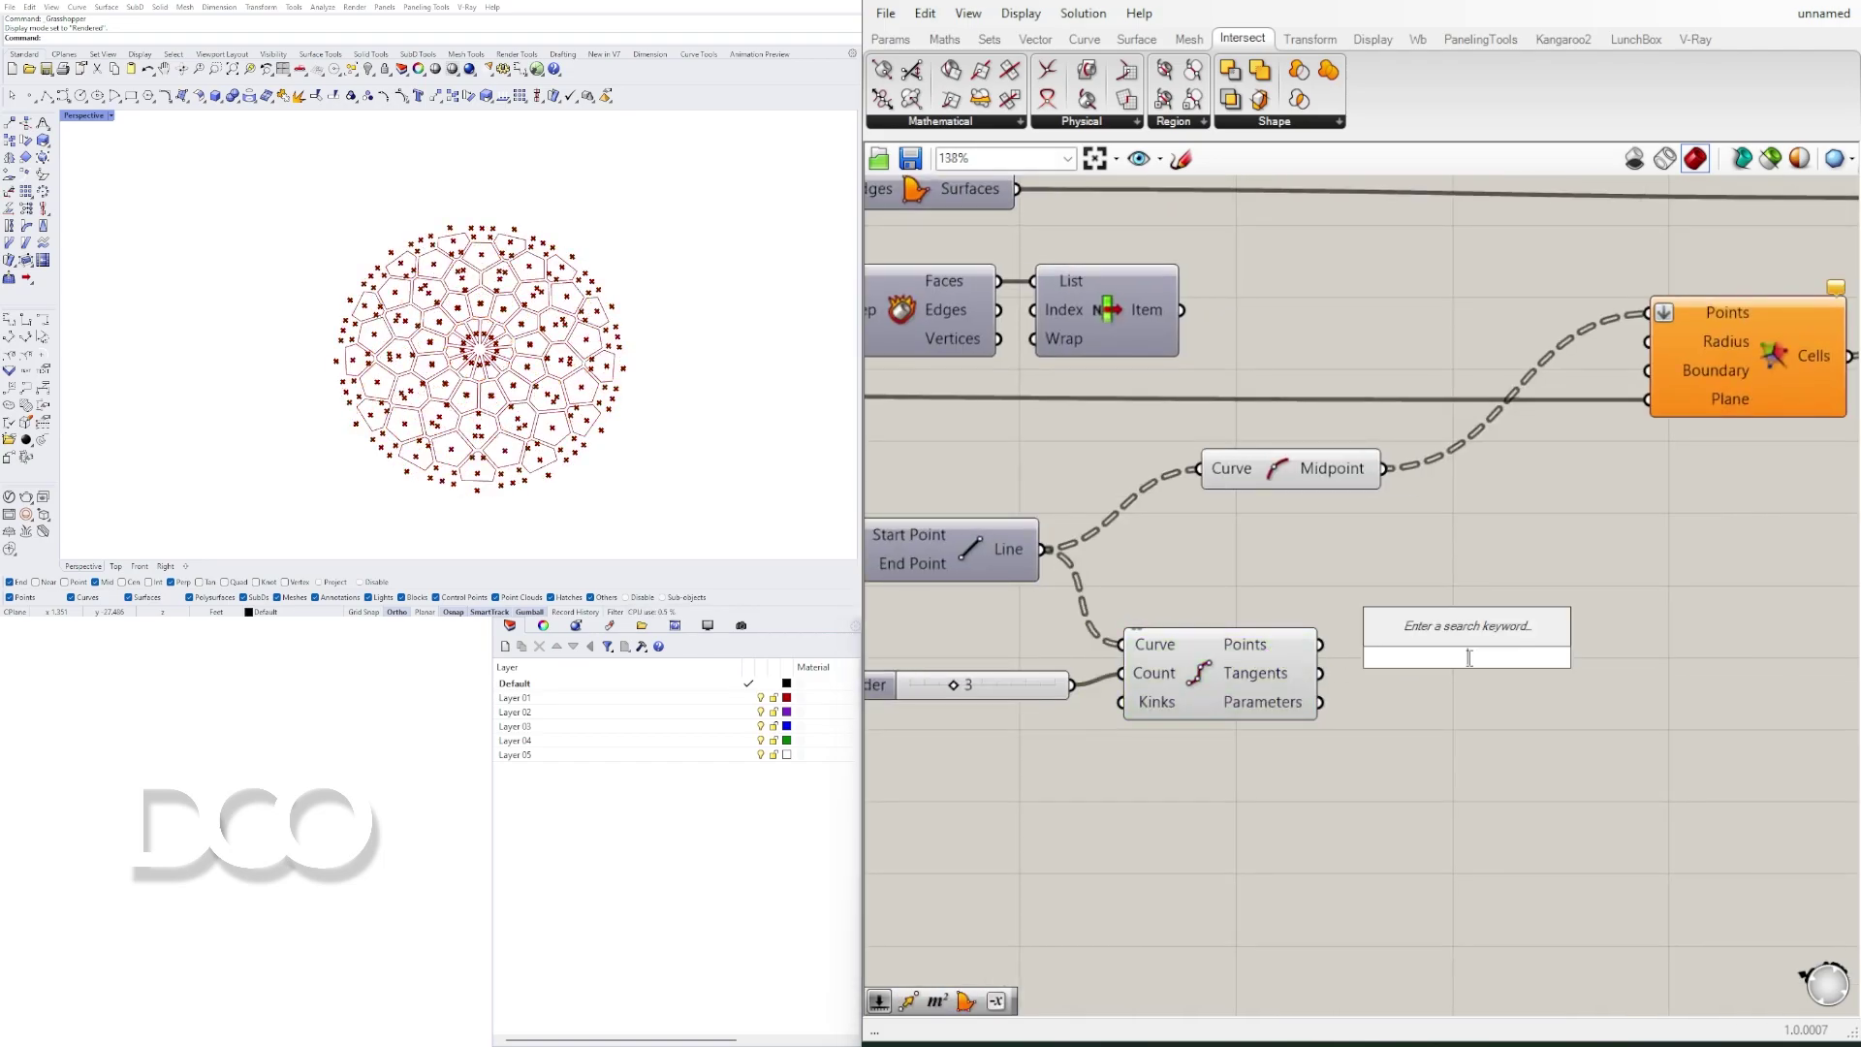
text(cull)
click(1422, 582)
drag(1320, 643, 1367, 635)
mouse_move(1497, 707)
mouse_down()
mouse_move(1590, 671)
mouse_move(1491, 720)
mouse_up()
mouse_move(1437, 651)
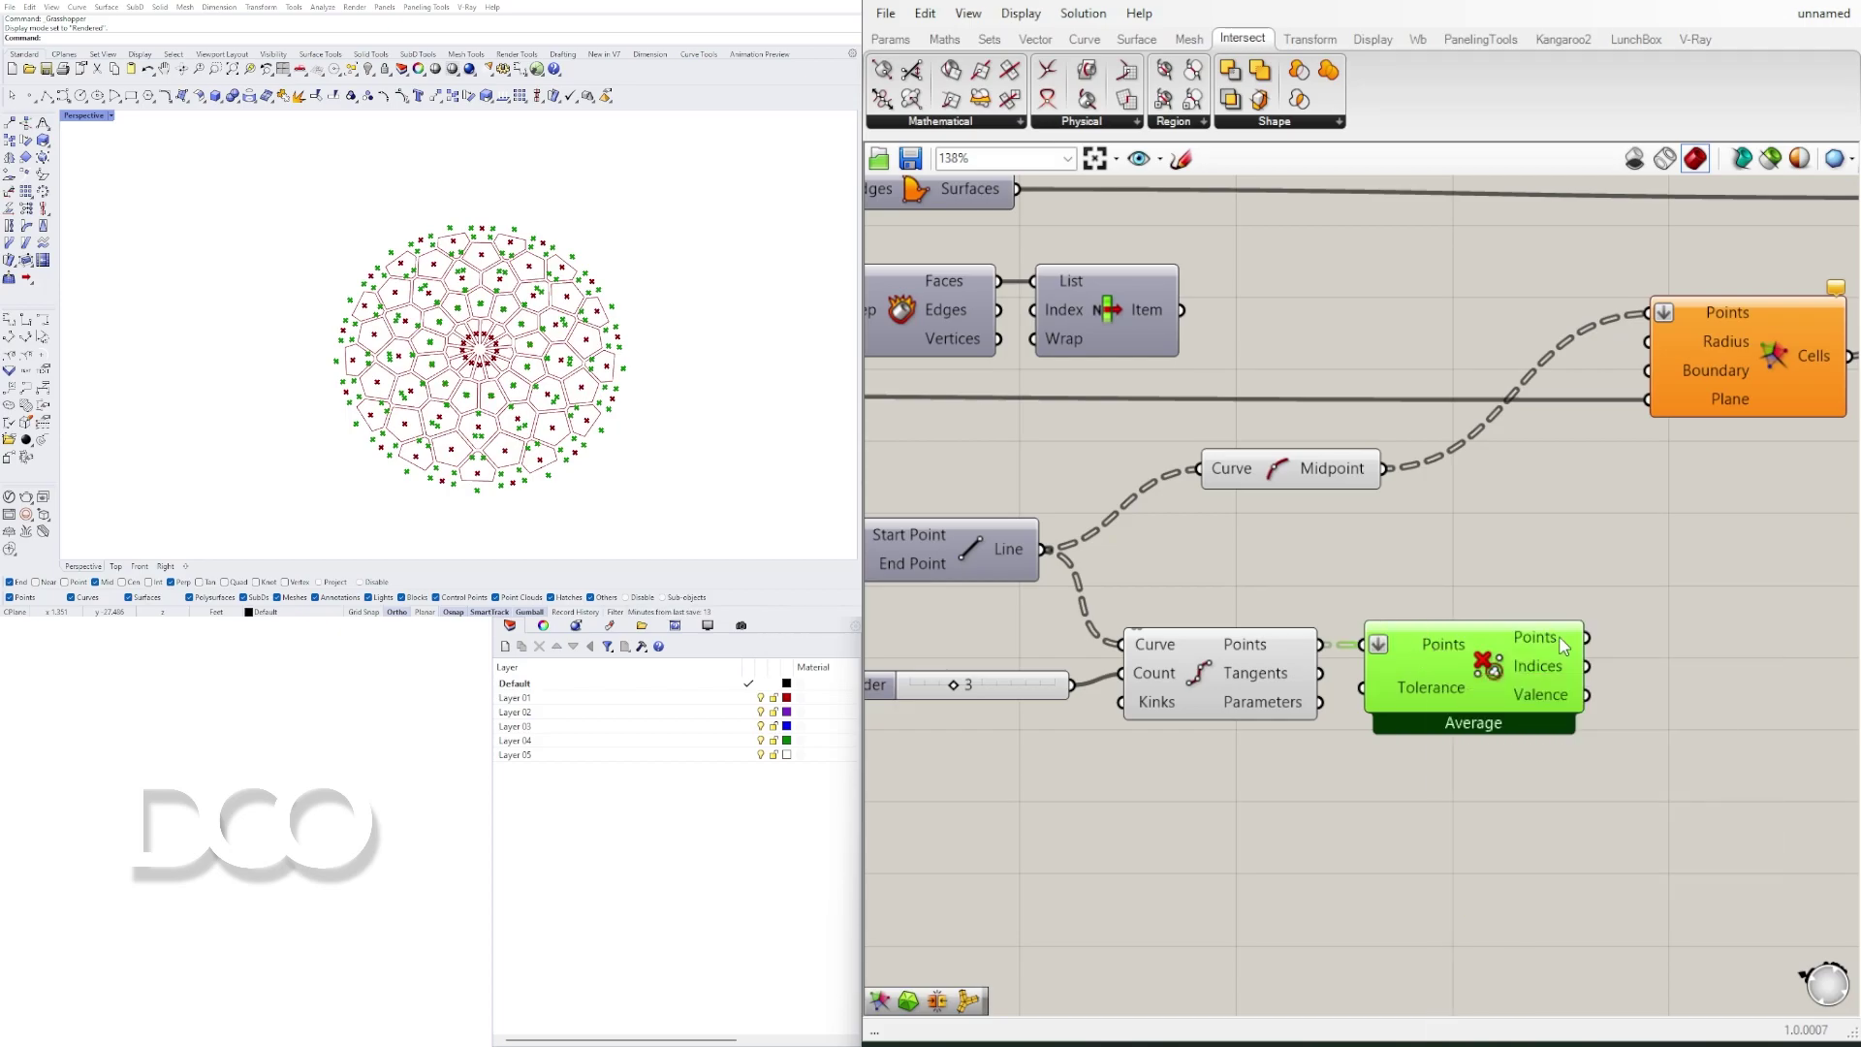
drag(1585, 637, 1648, 313)
Step: Set the circle's division count slider to 6
click(1351, 572)
scroll(1351, 572, down, 5)
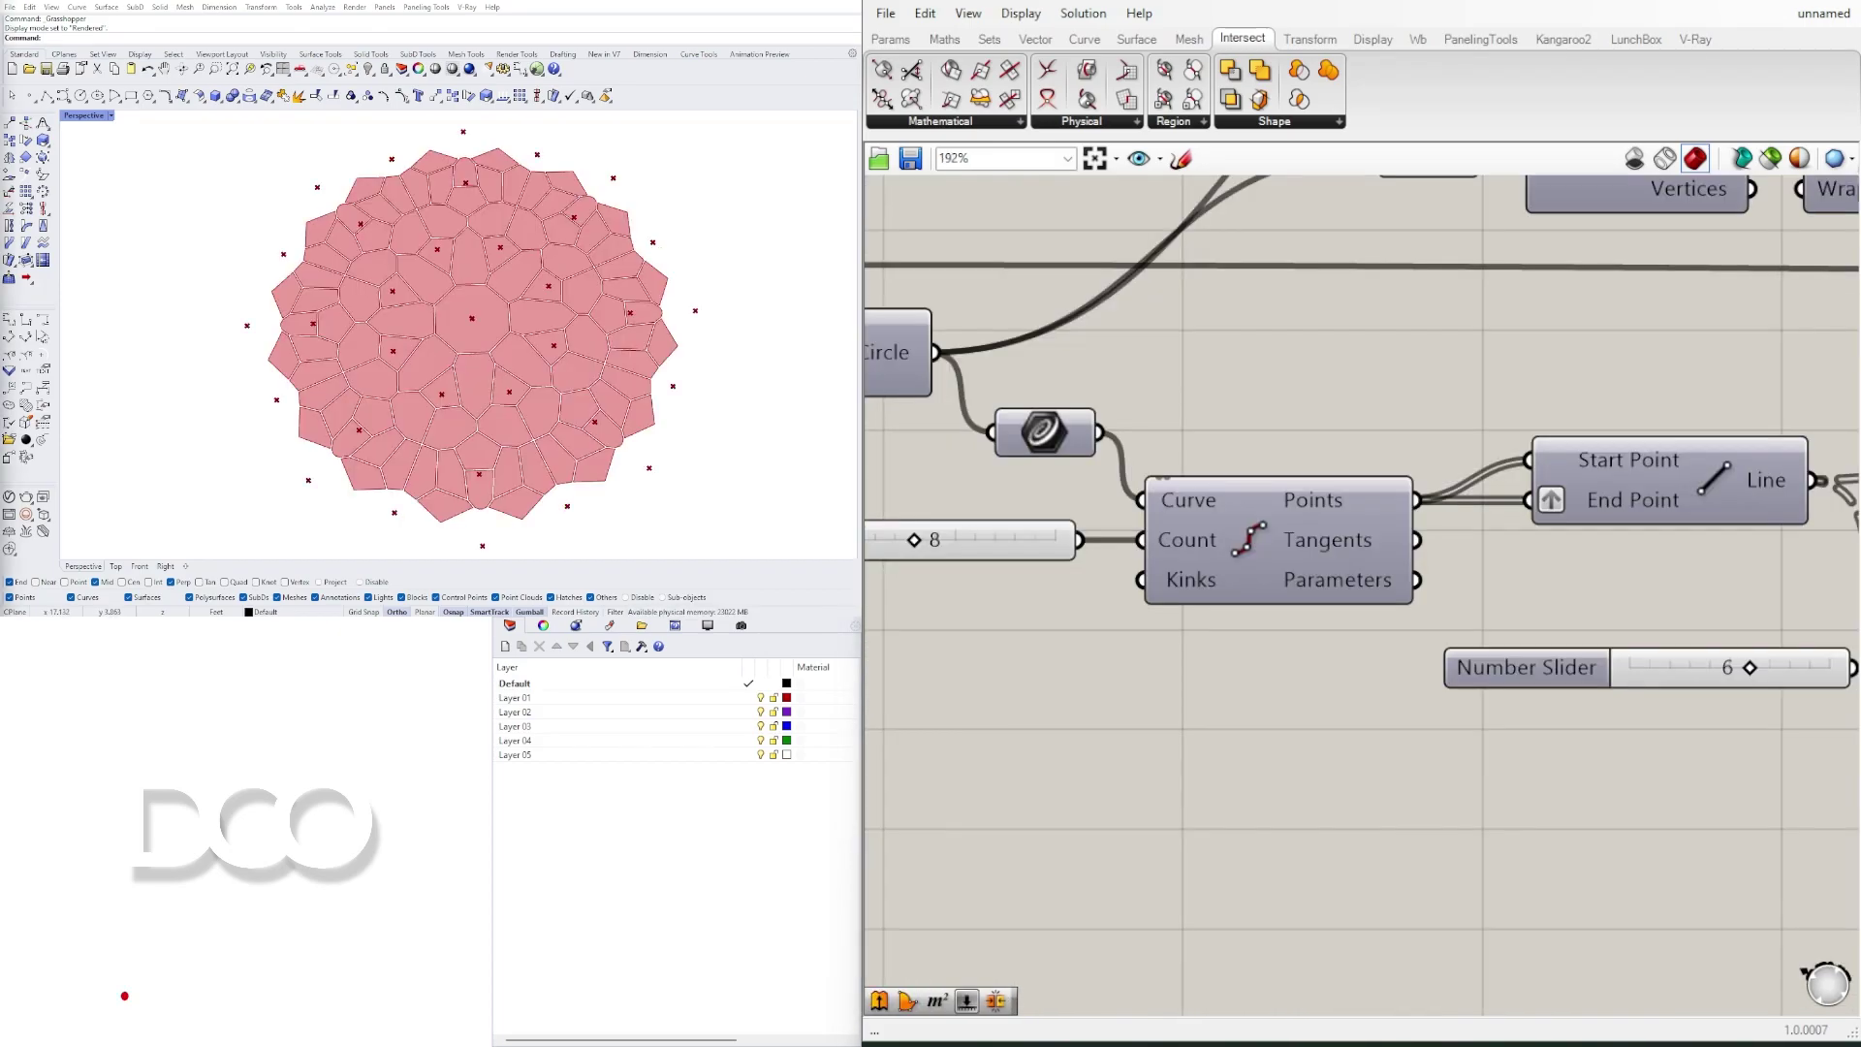
scroll(1153, 707, down, 3)
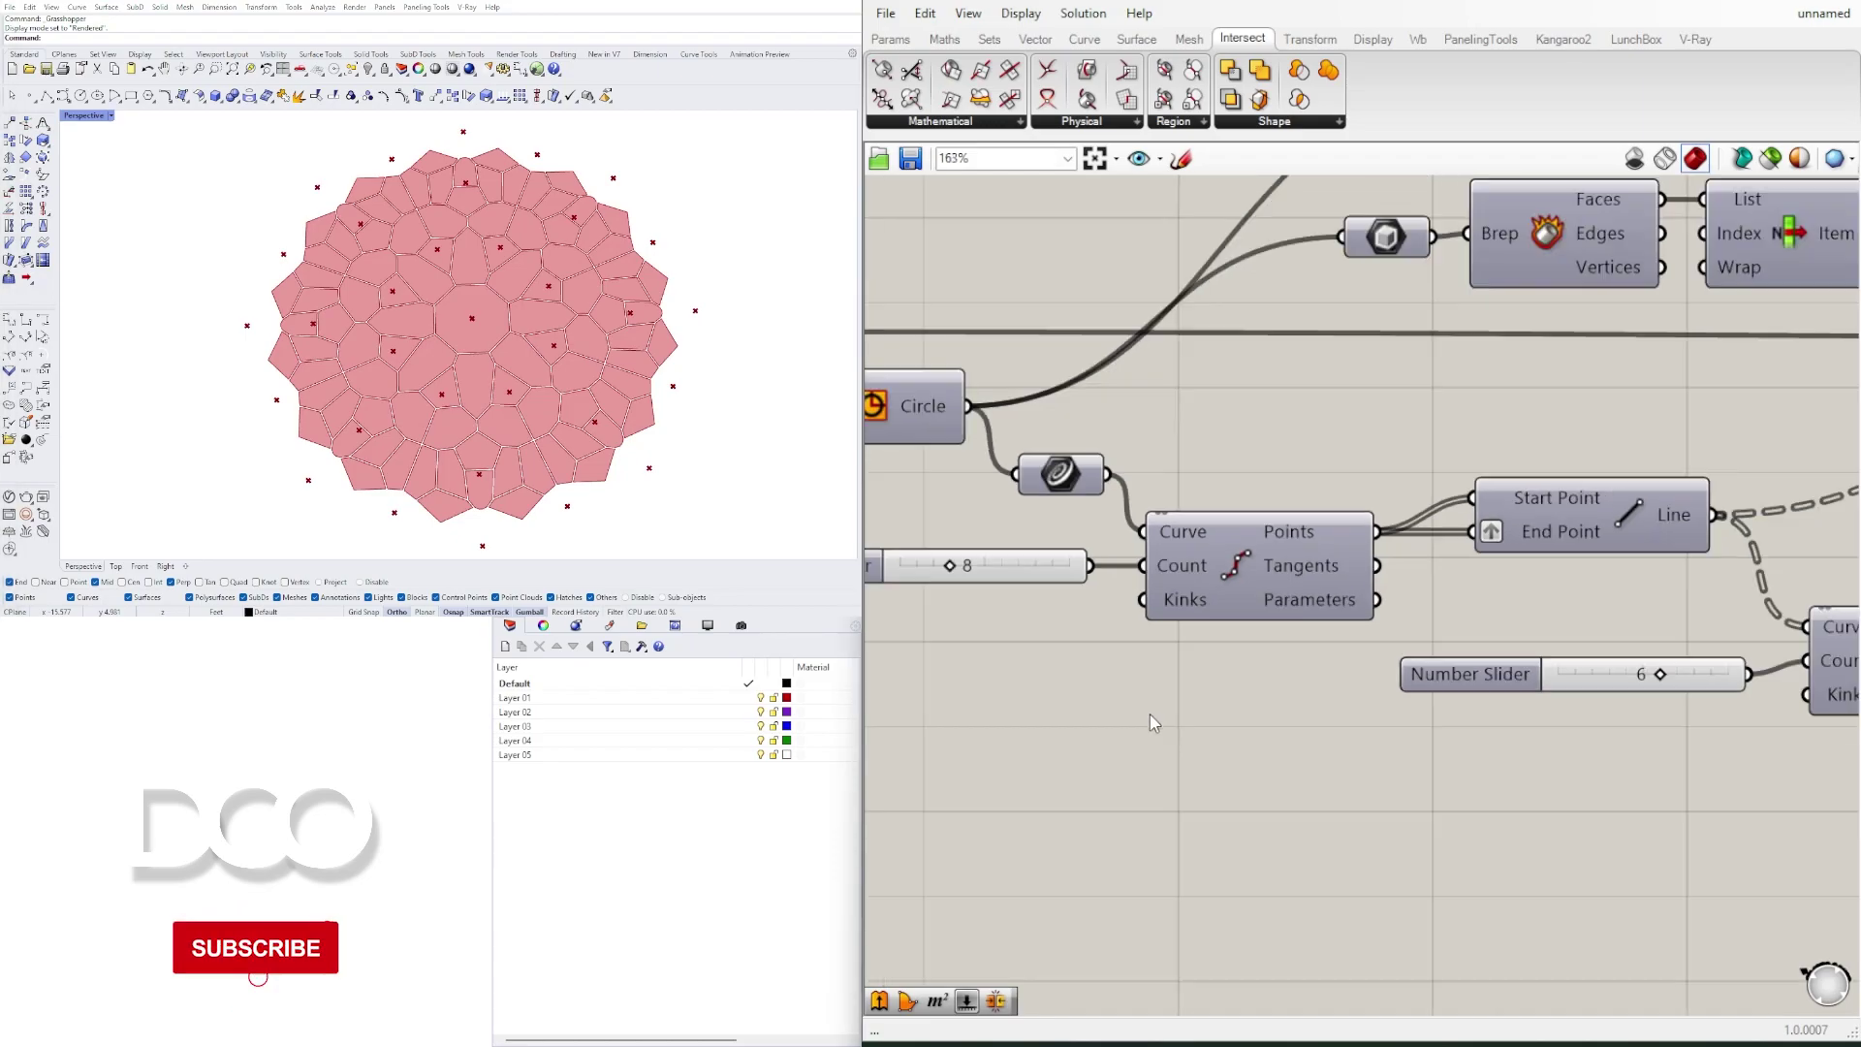
right_drag(1170, 673, 1569, 628)
scroll(1357, 524, up, 7)
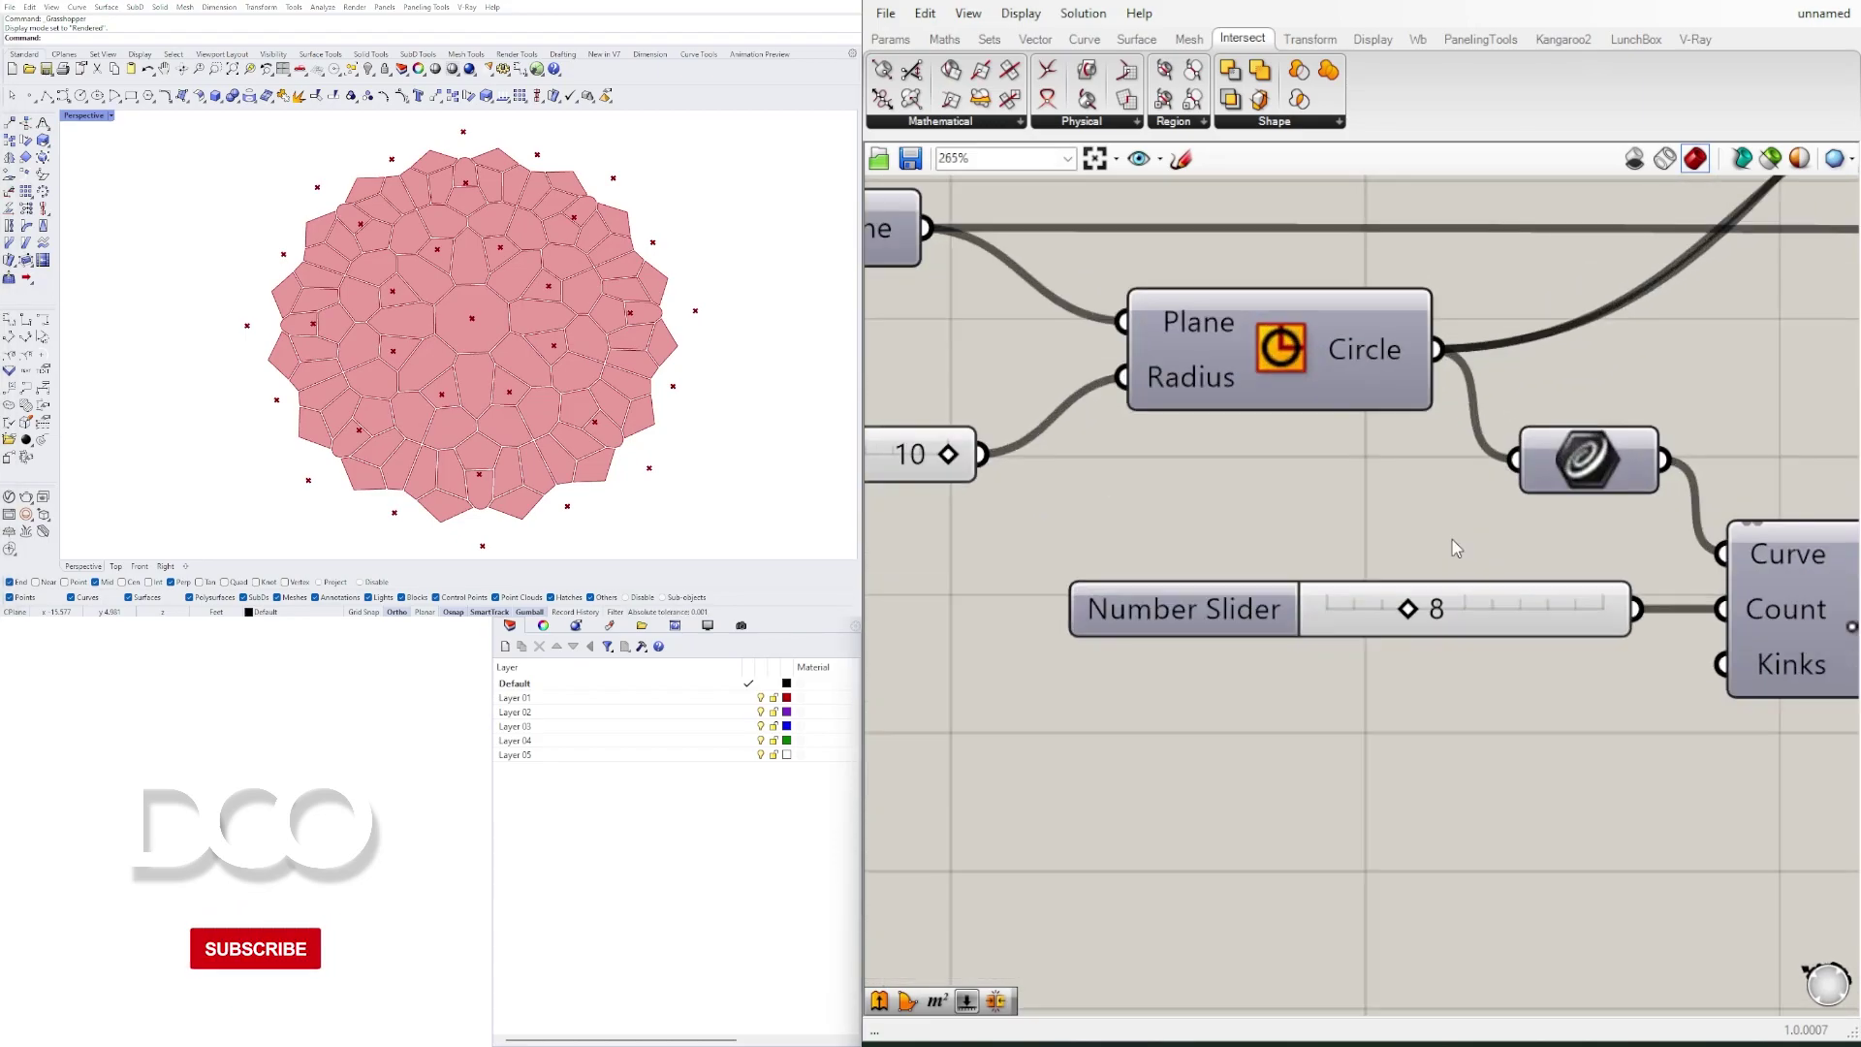
drag(1415, 616, 1340, 619)
Step: Set the lines' division count slider to 7
scroll(1348, 565, down, 5)
right_drag(1590, 602, 1087, 549)
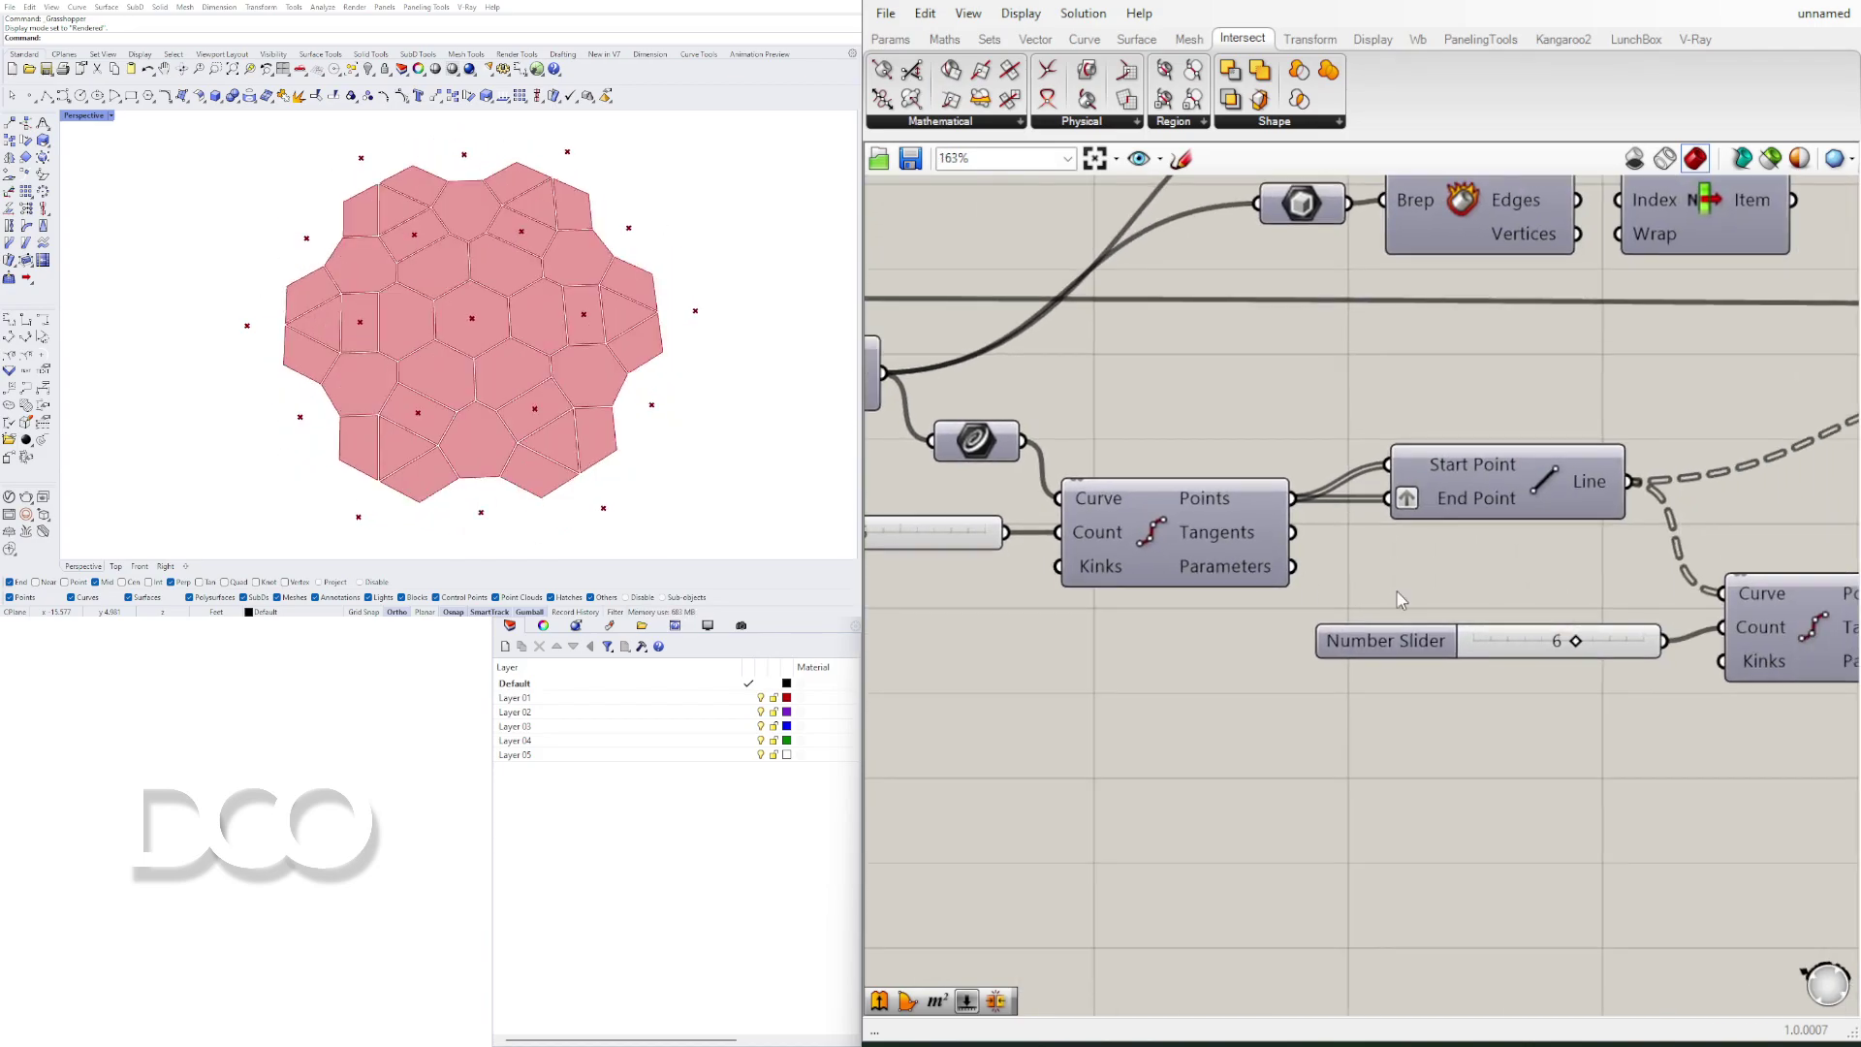
scroll(1578, 665, up, 3)
drag(1567, 625, 1619, 624)
scroll(1617, 623, down, 8)
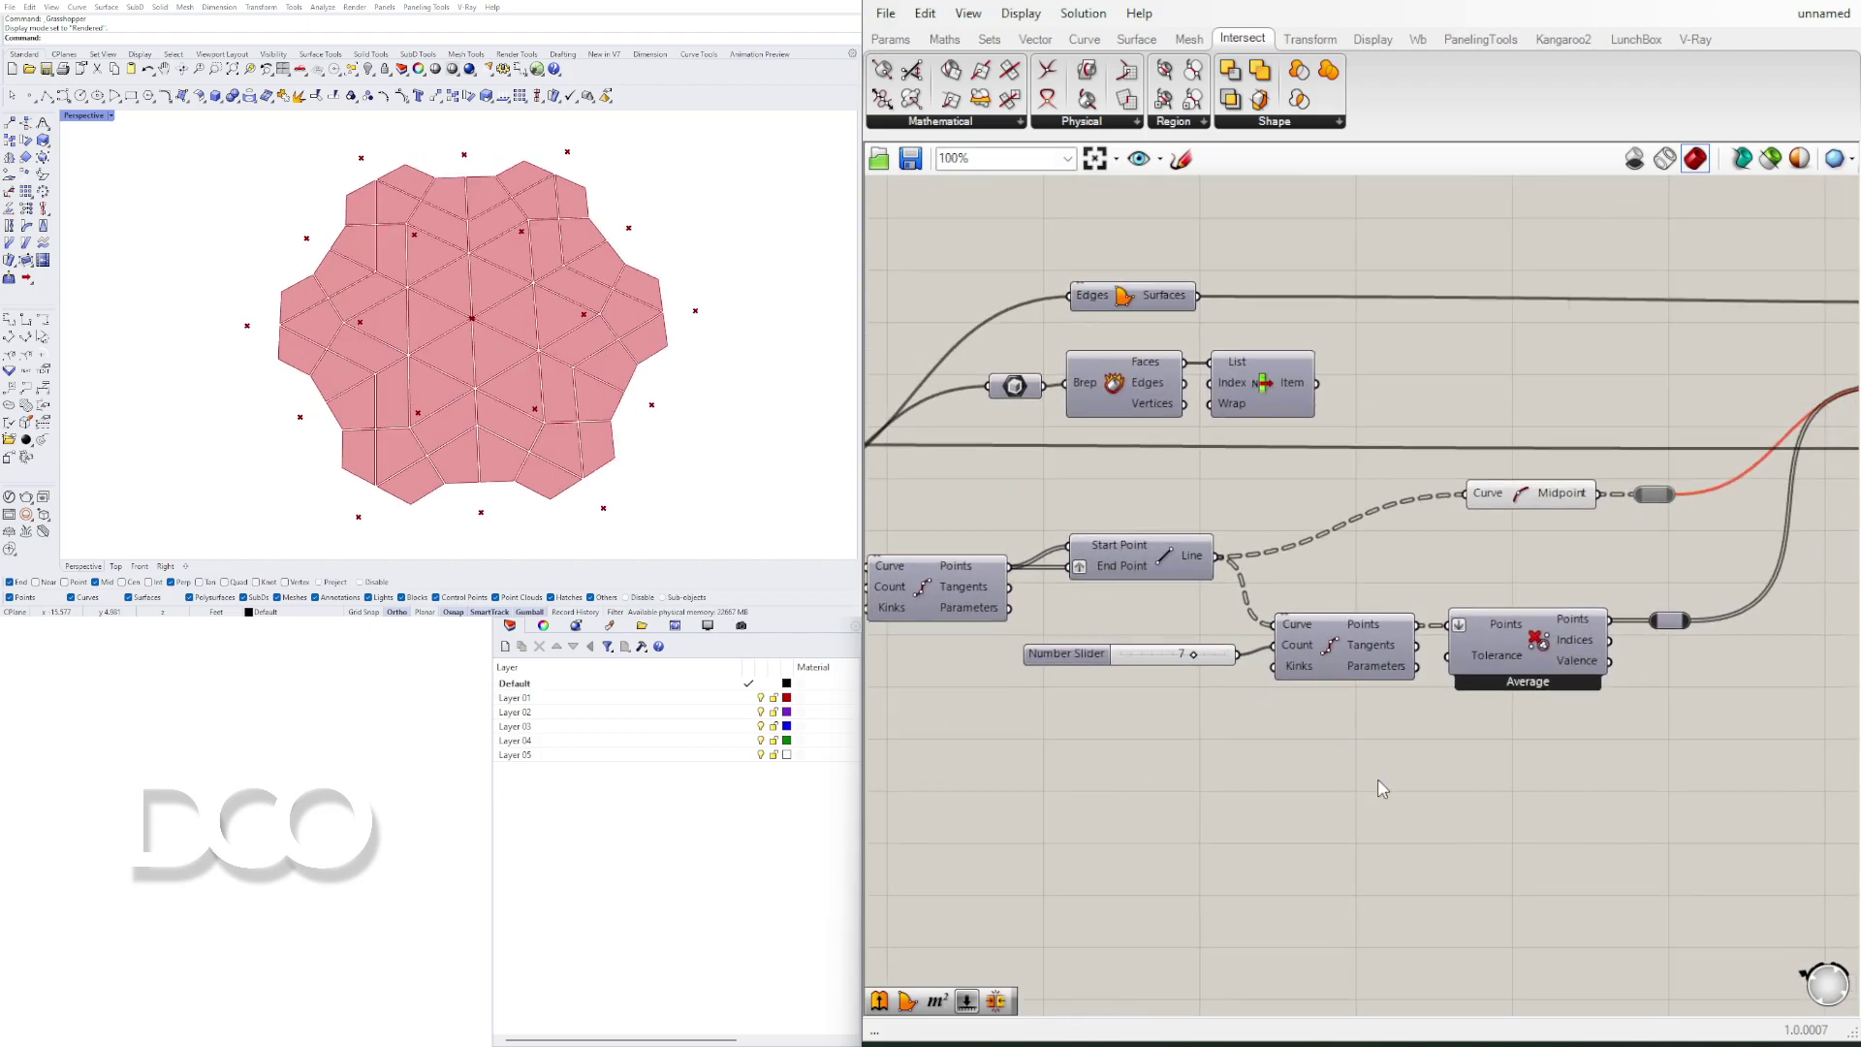
scroll(1073, 531, up, 6)
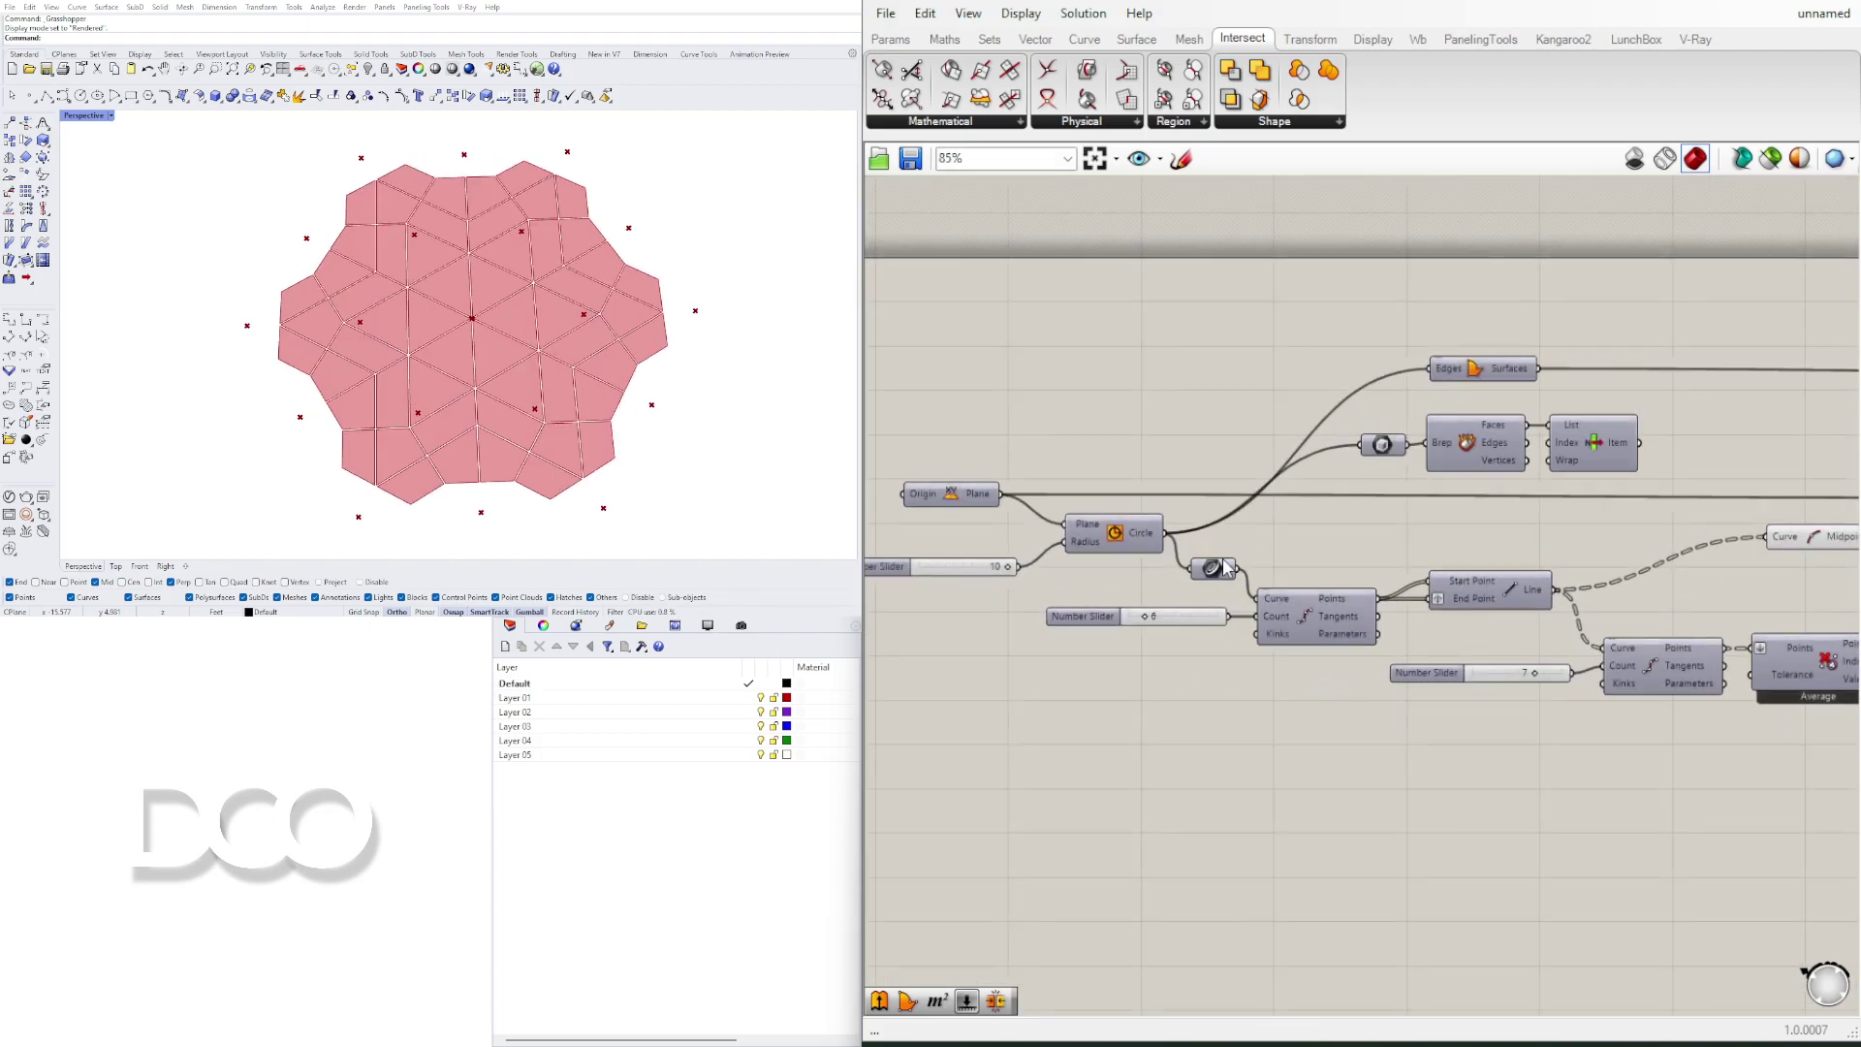
drag(1135, 536, 1237, 525)
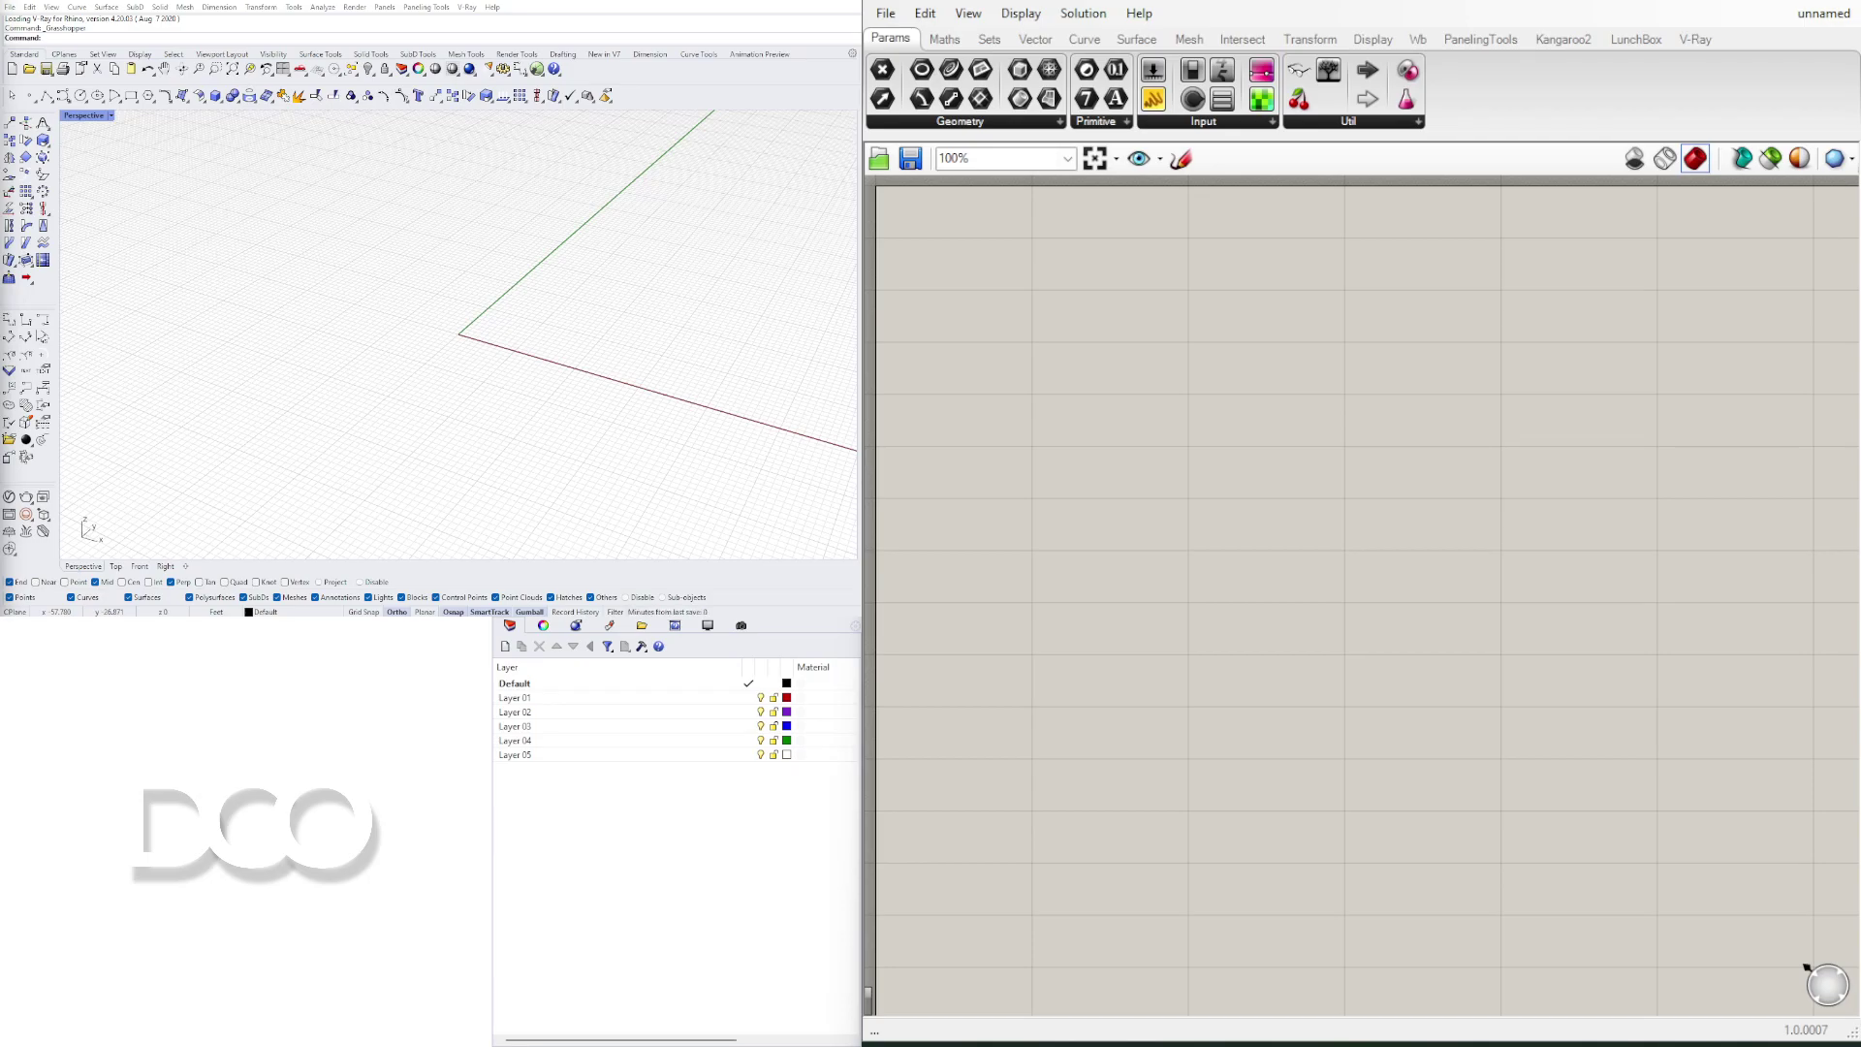
Step: Add a Circle component defined by base plane and radius to the empty canvas
right_drag(638, 324, 540, 427)
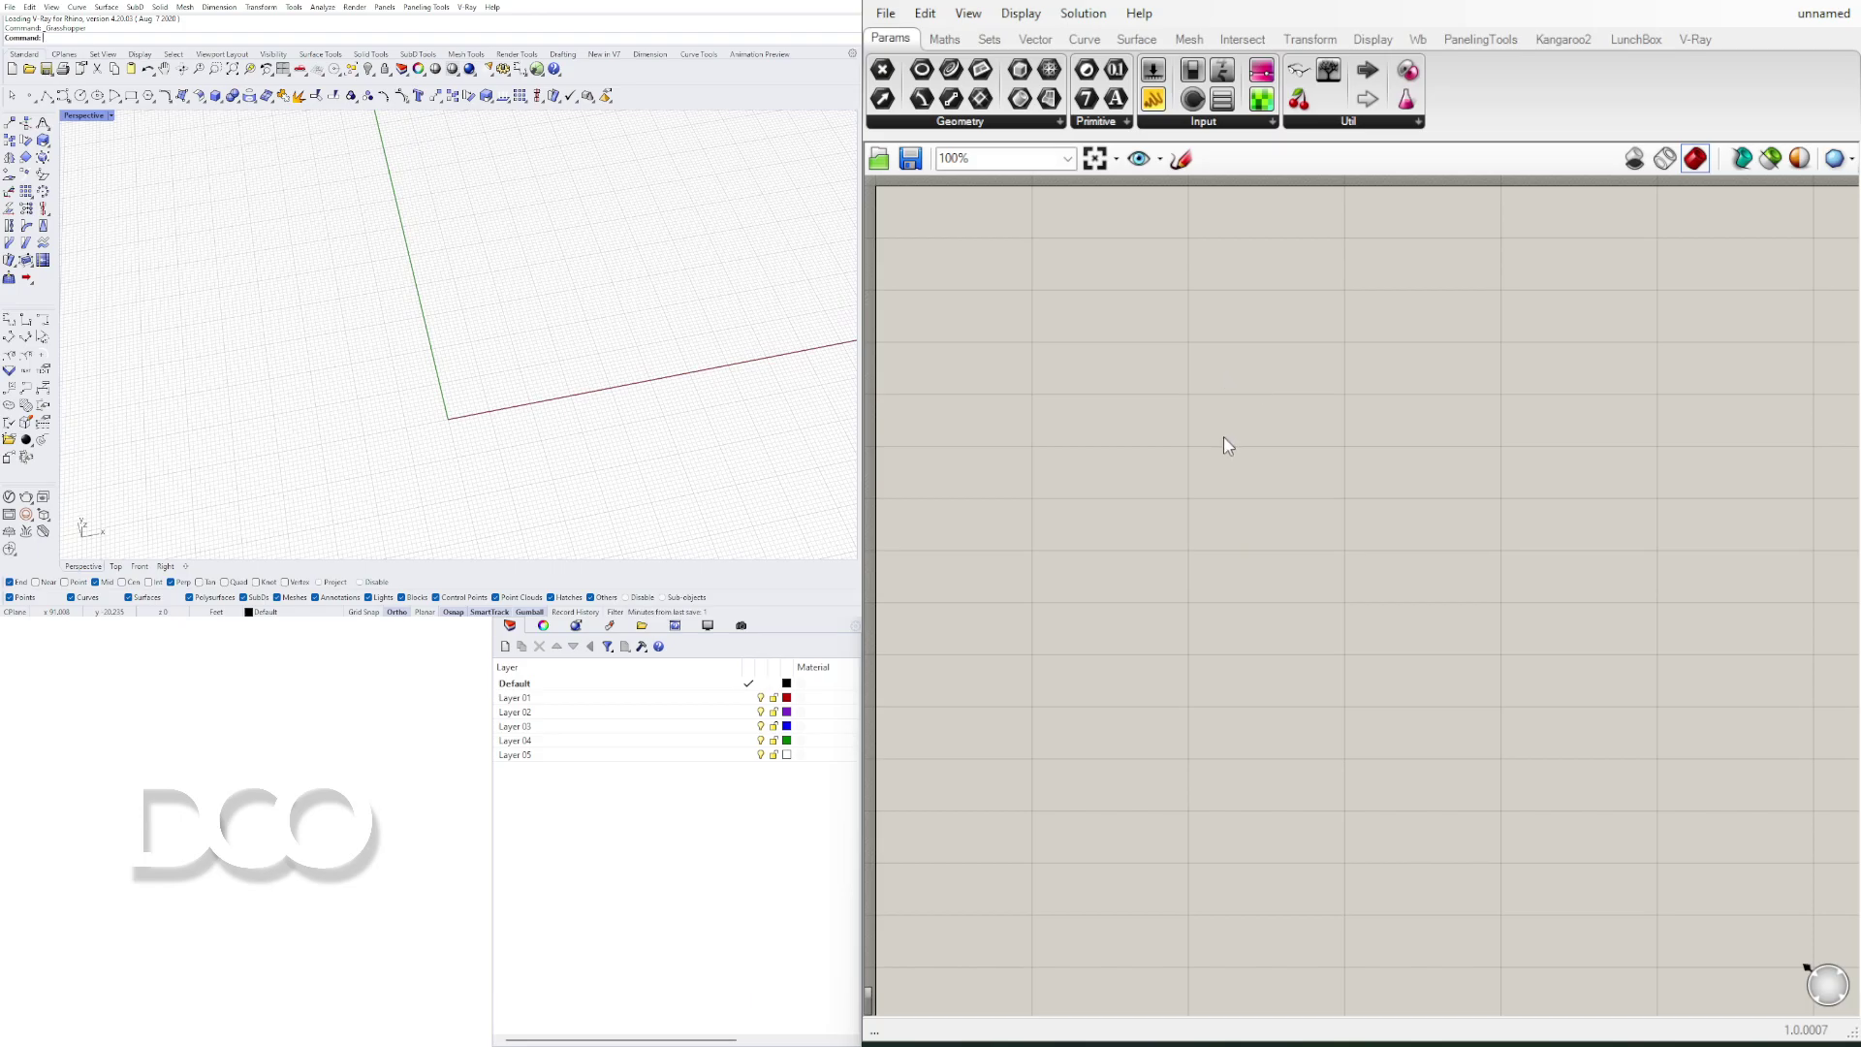
double_click(1234, 469)
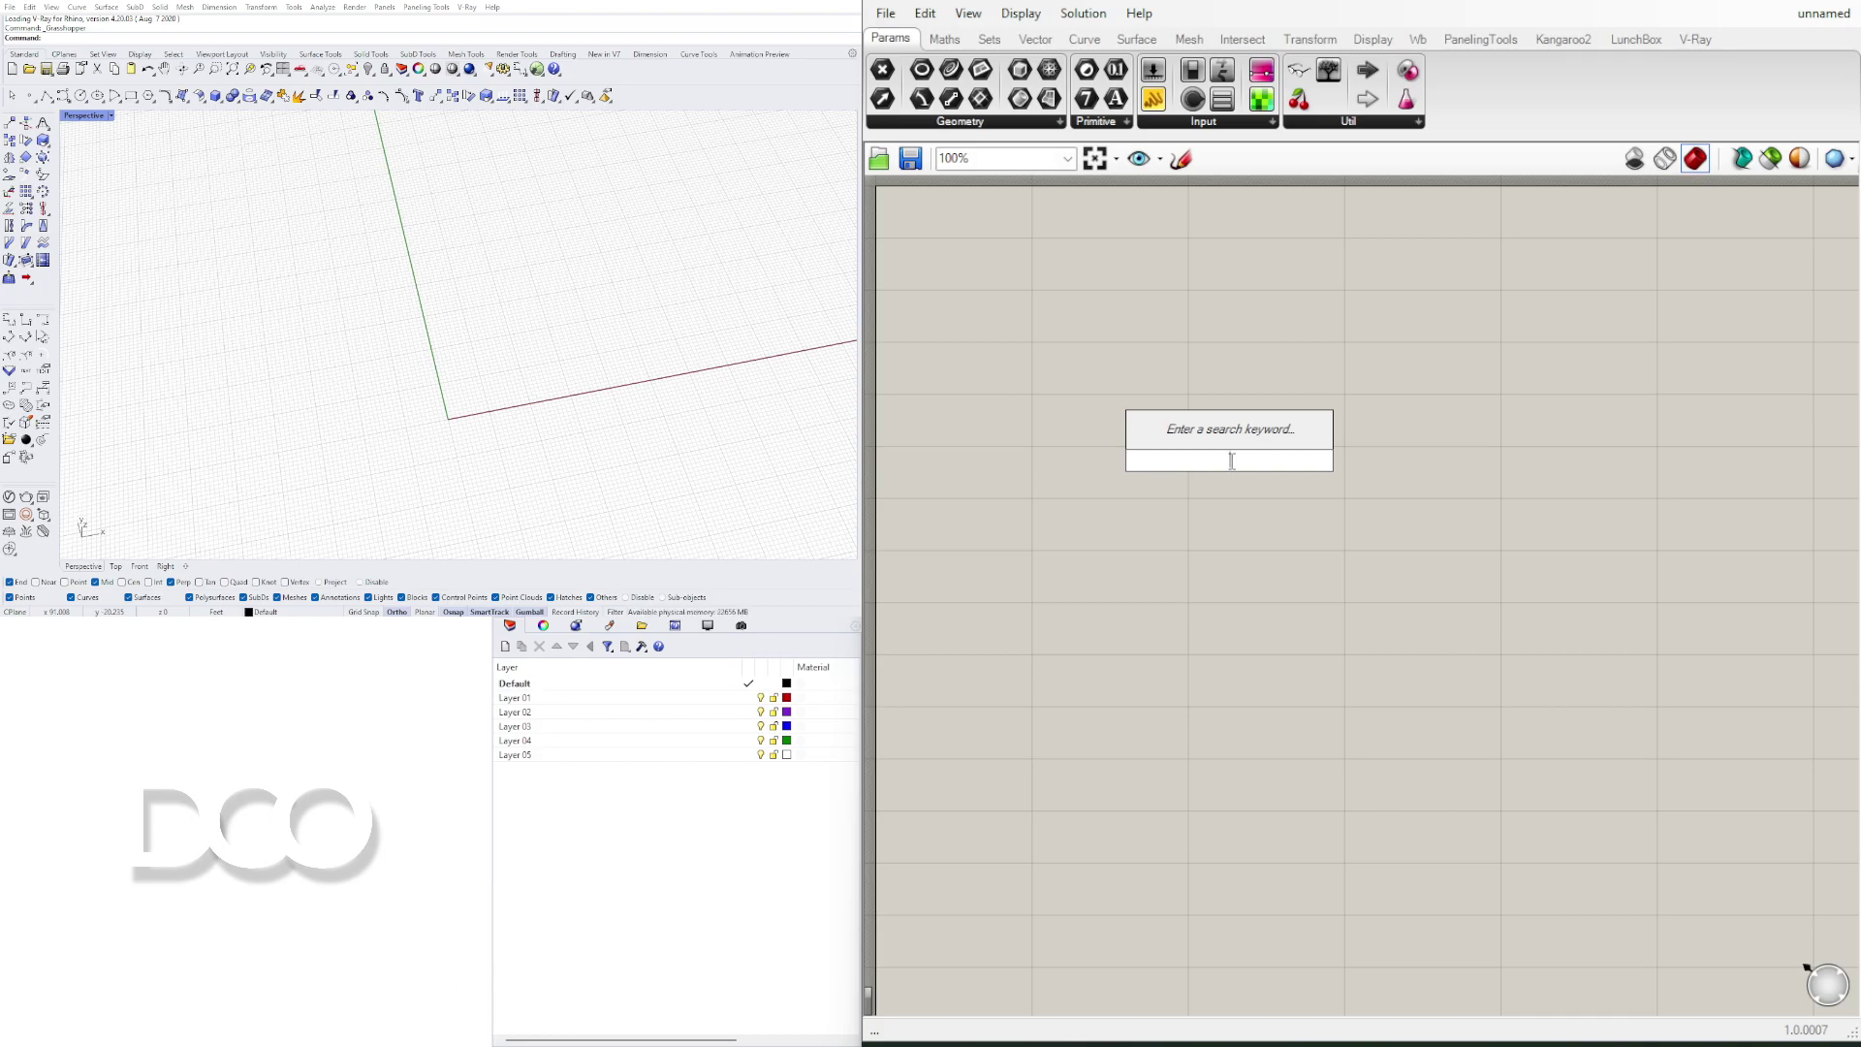
text(circle)
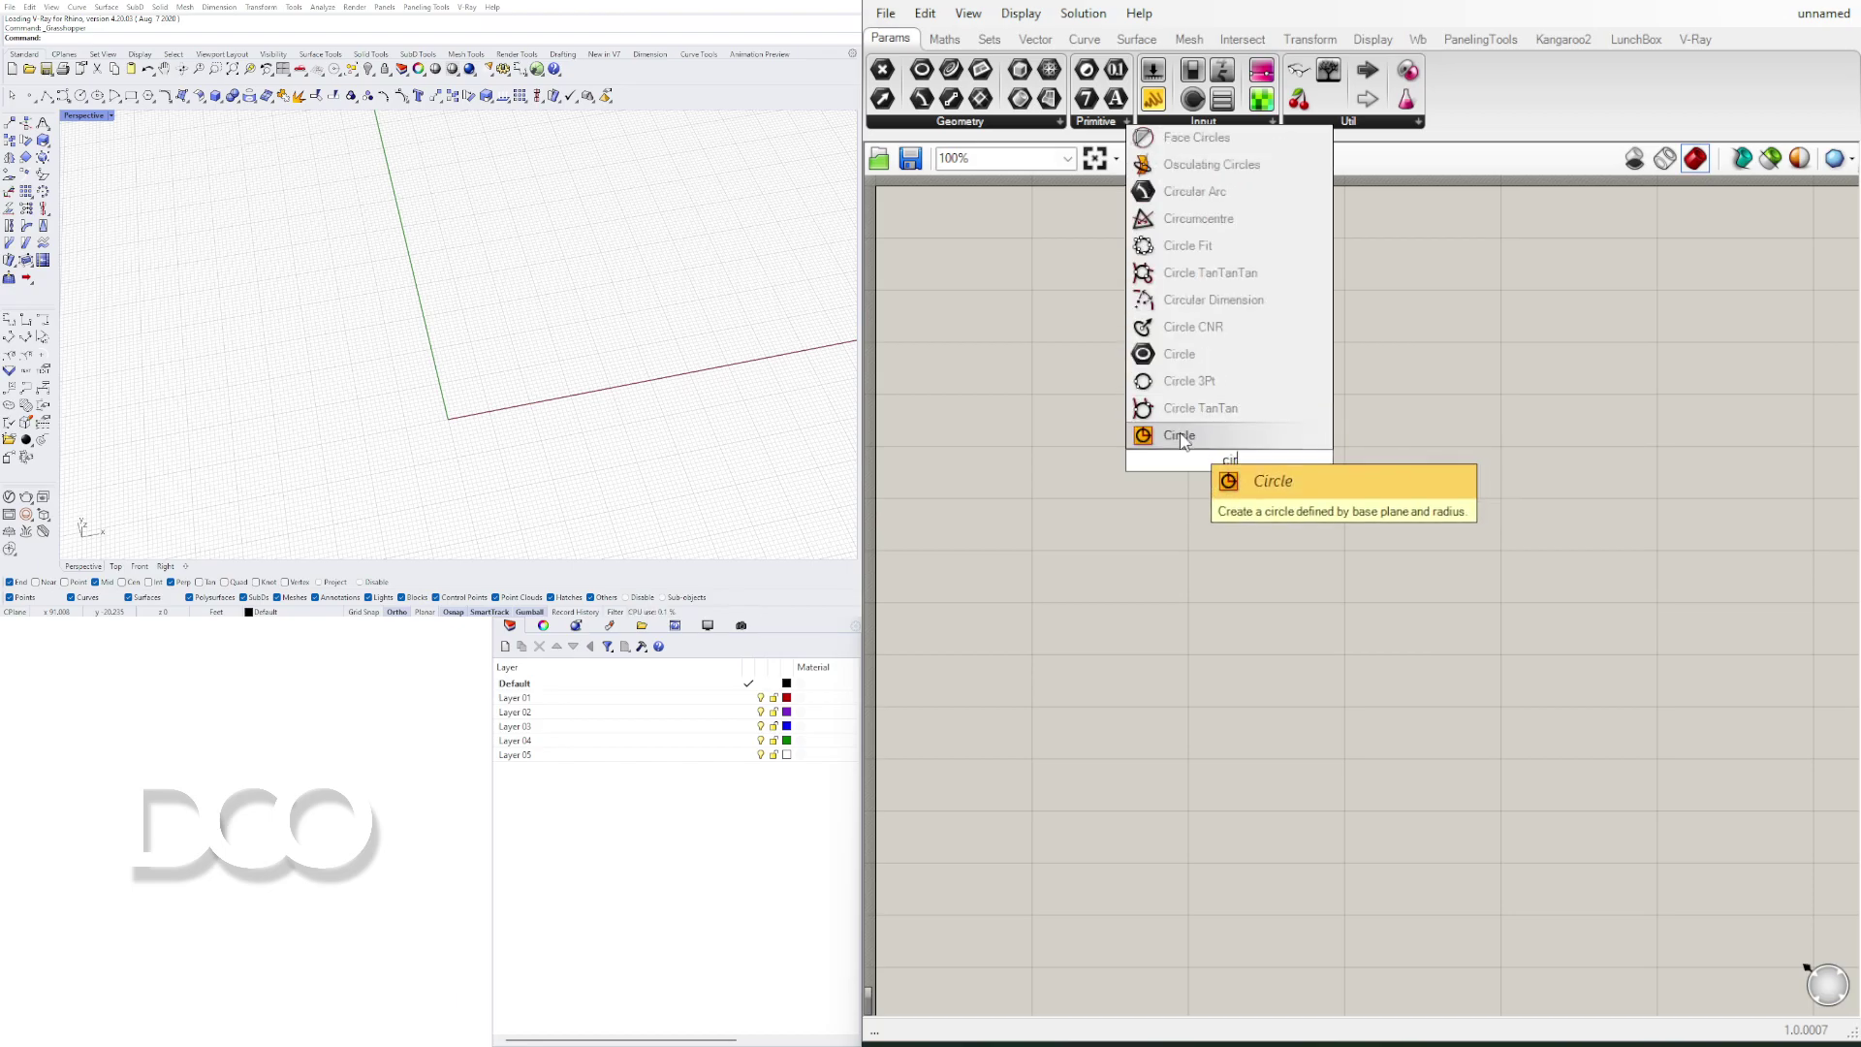
click(1180, 435)
drag(1227, 481, 1516, 420)
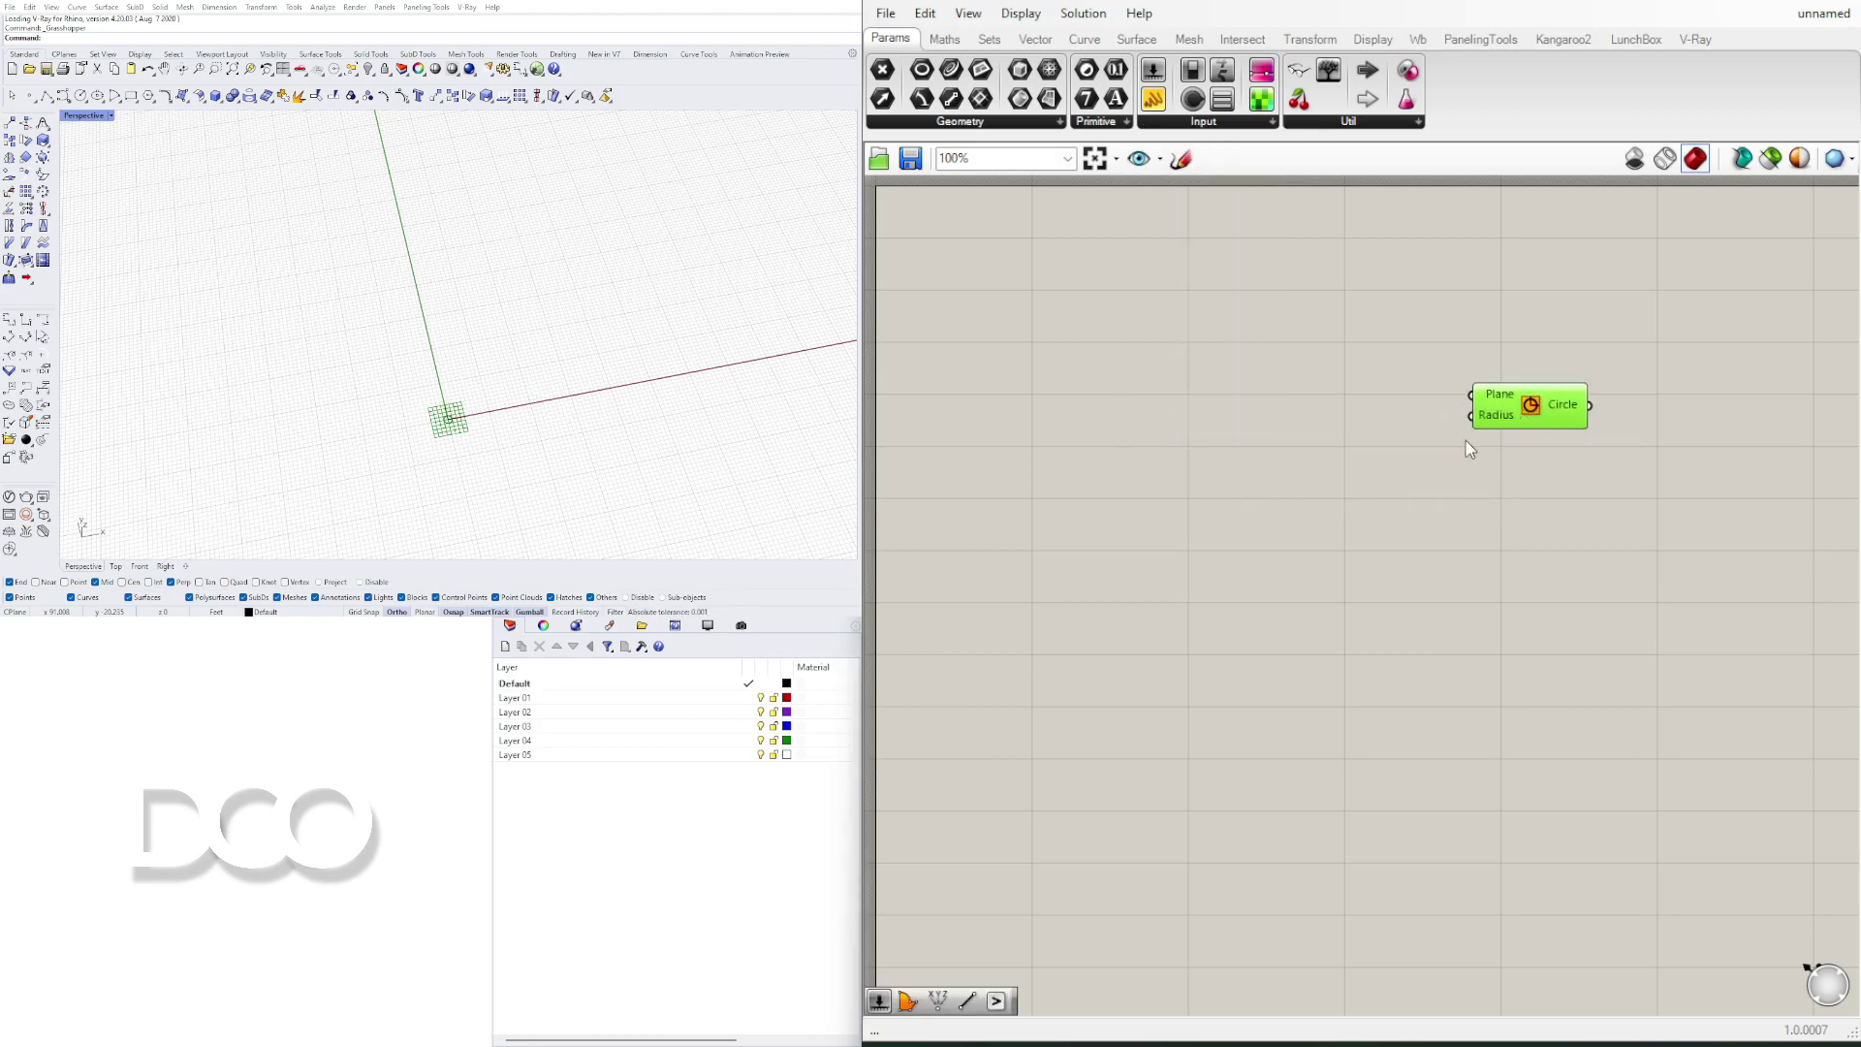
Step: Add a number slider with value 10 and connect it to the circle's Radius input
double_click(1202, 443)
text(10)
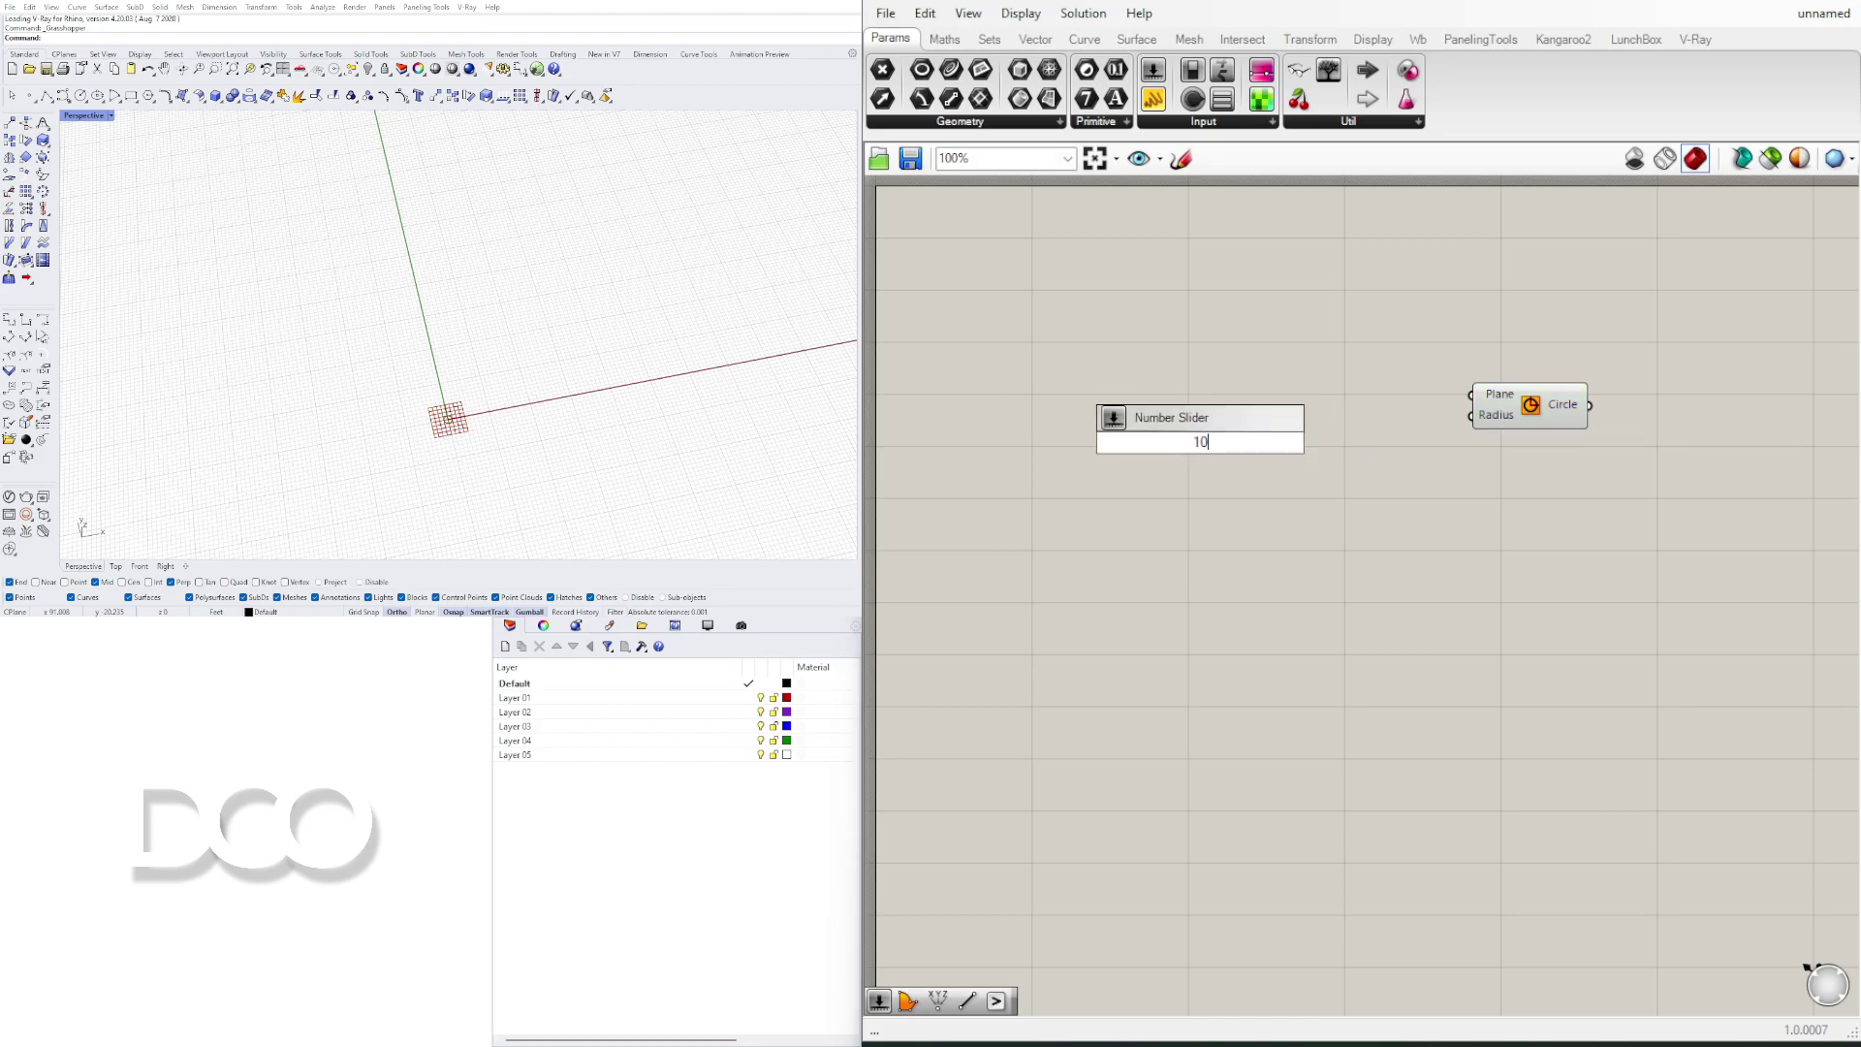
key(Return)
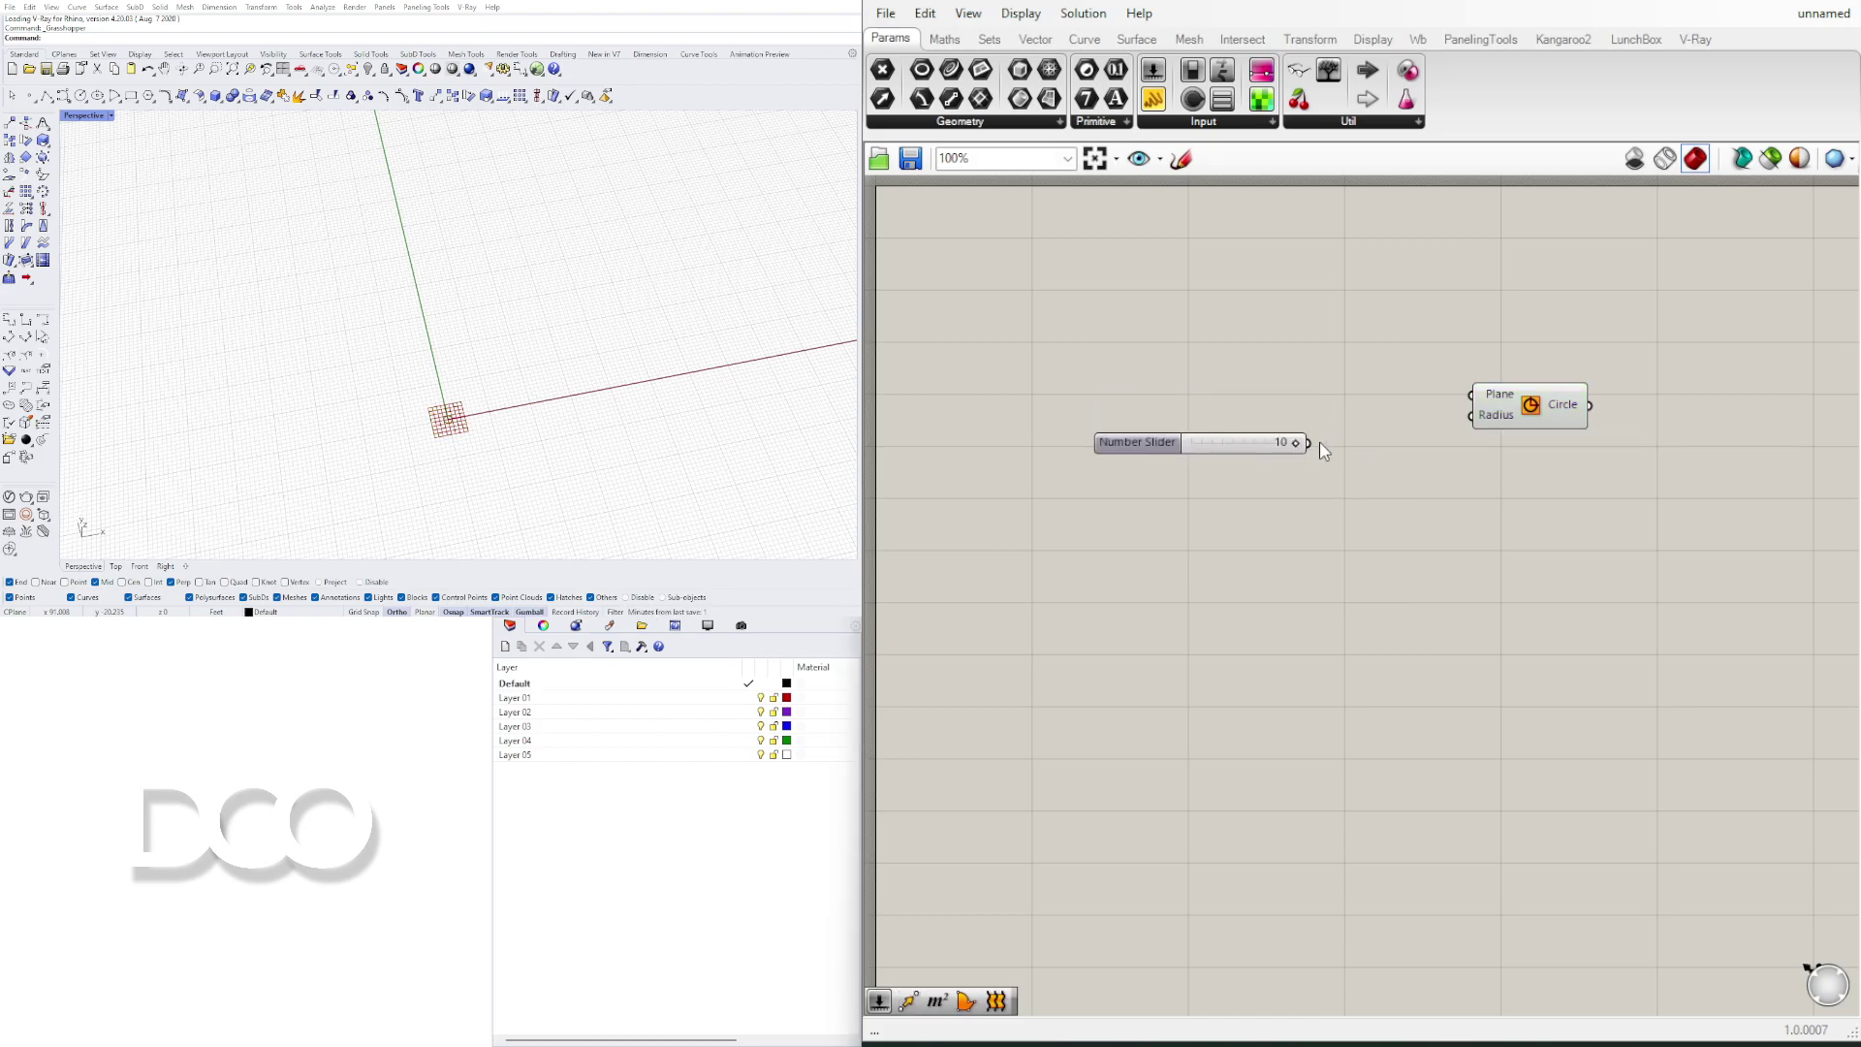
drag(1308, 442, 1425, 441)
click(1568, 498)
right_drag(1568, 498, 1452, 483)
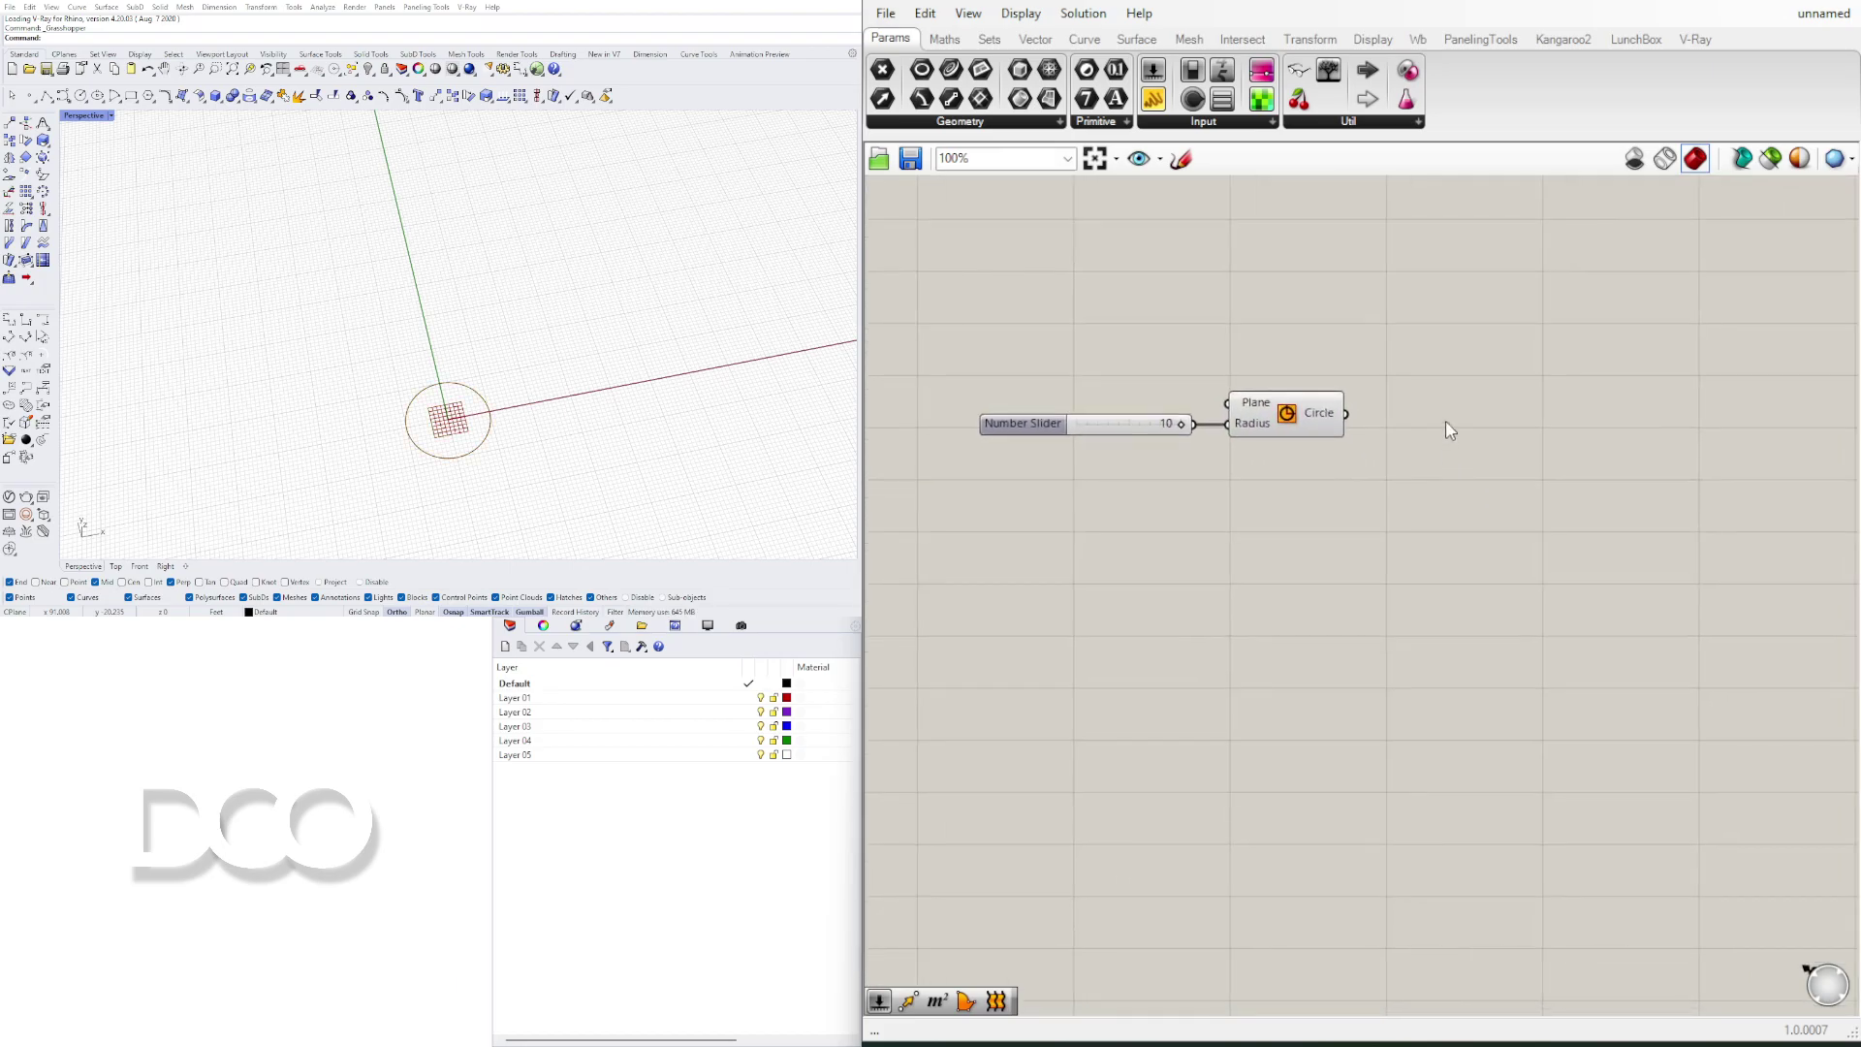
Step: Add a Curve parameter and connect the circle output to it
double_click(1447, 421)
text(ci)
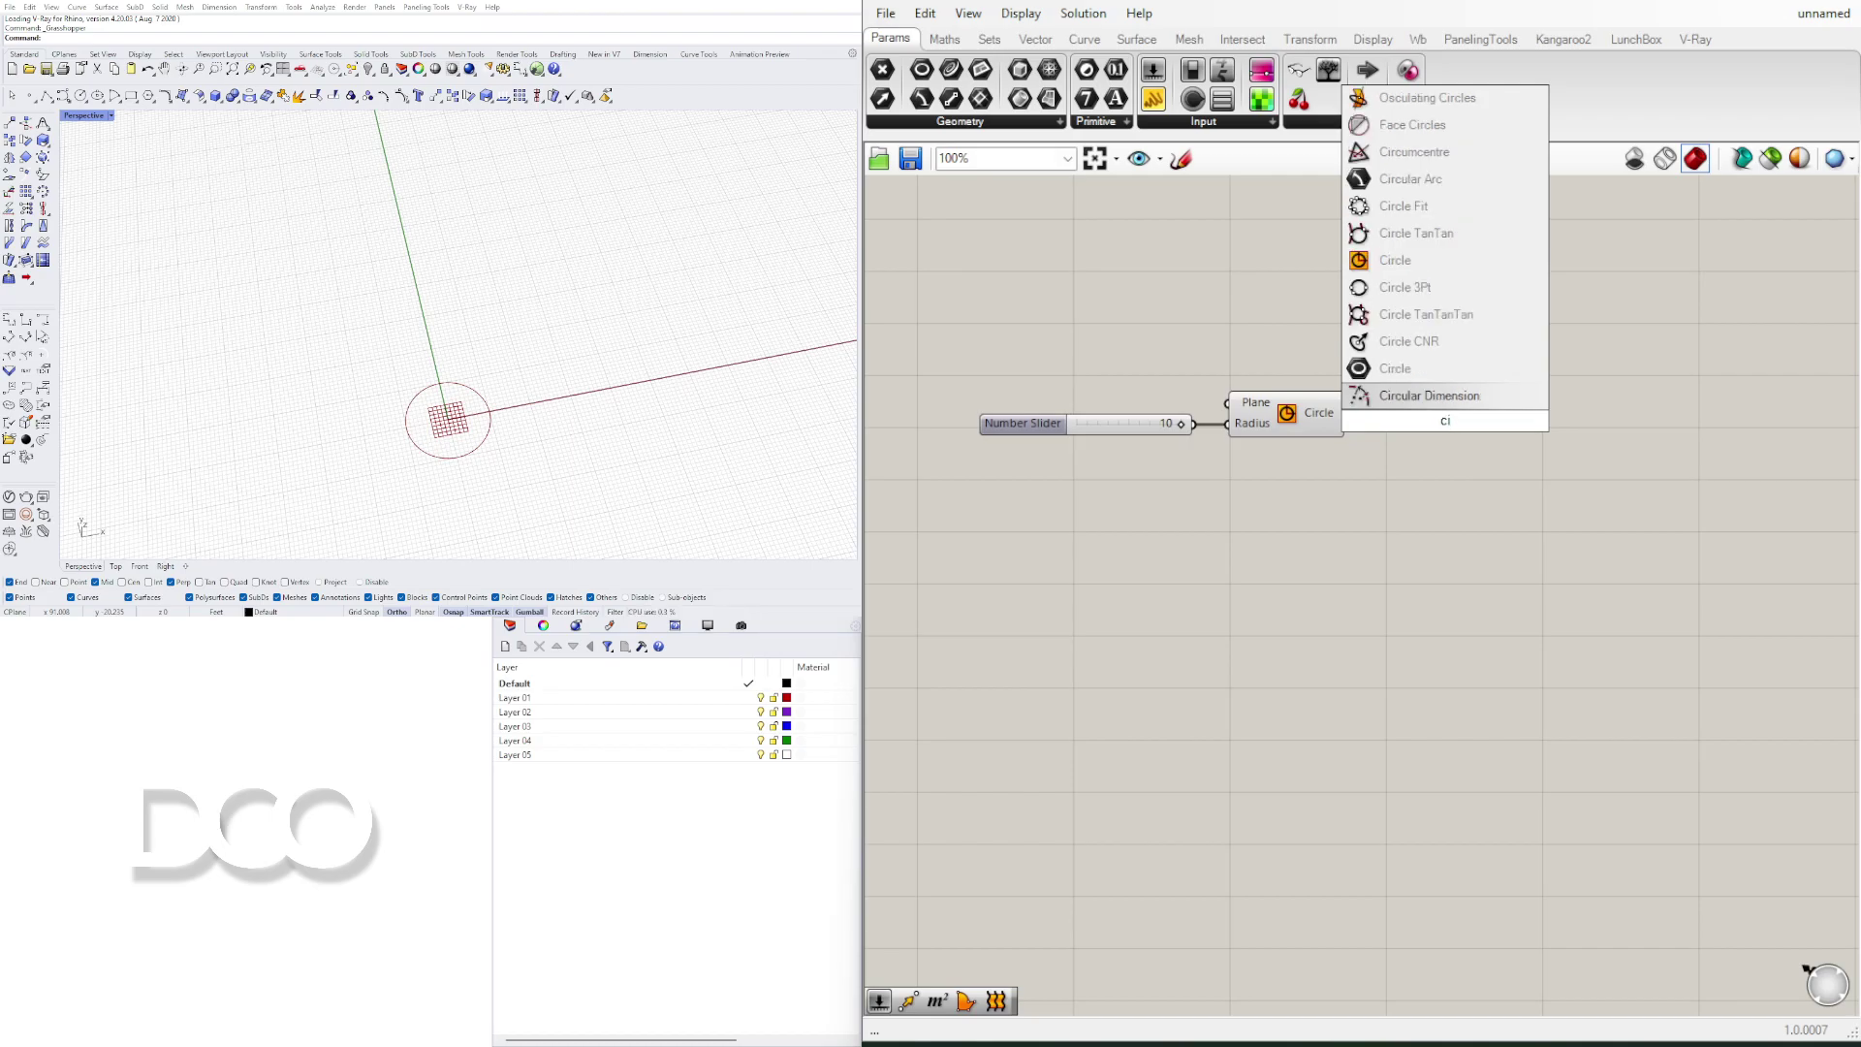
text(ur)
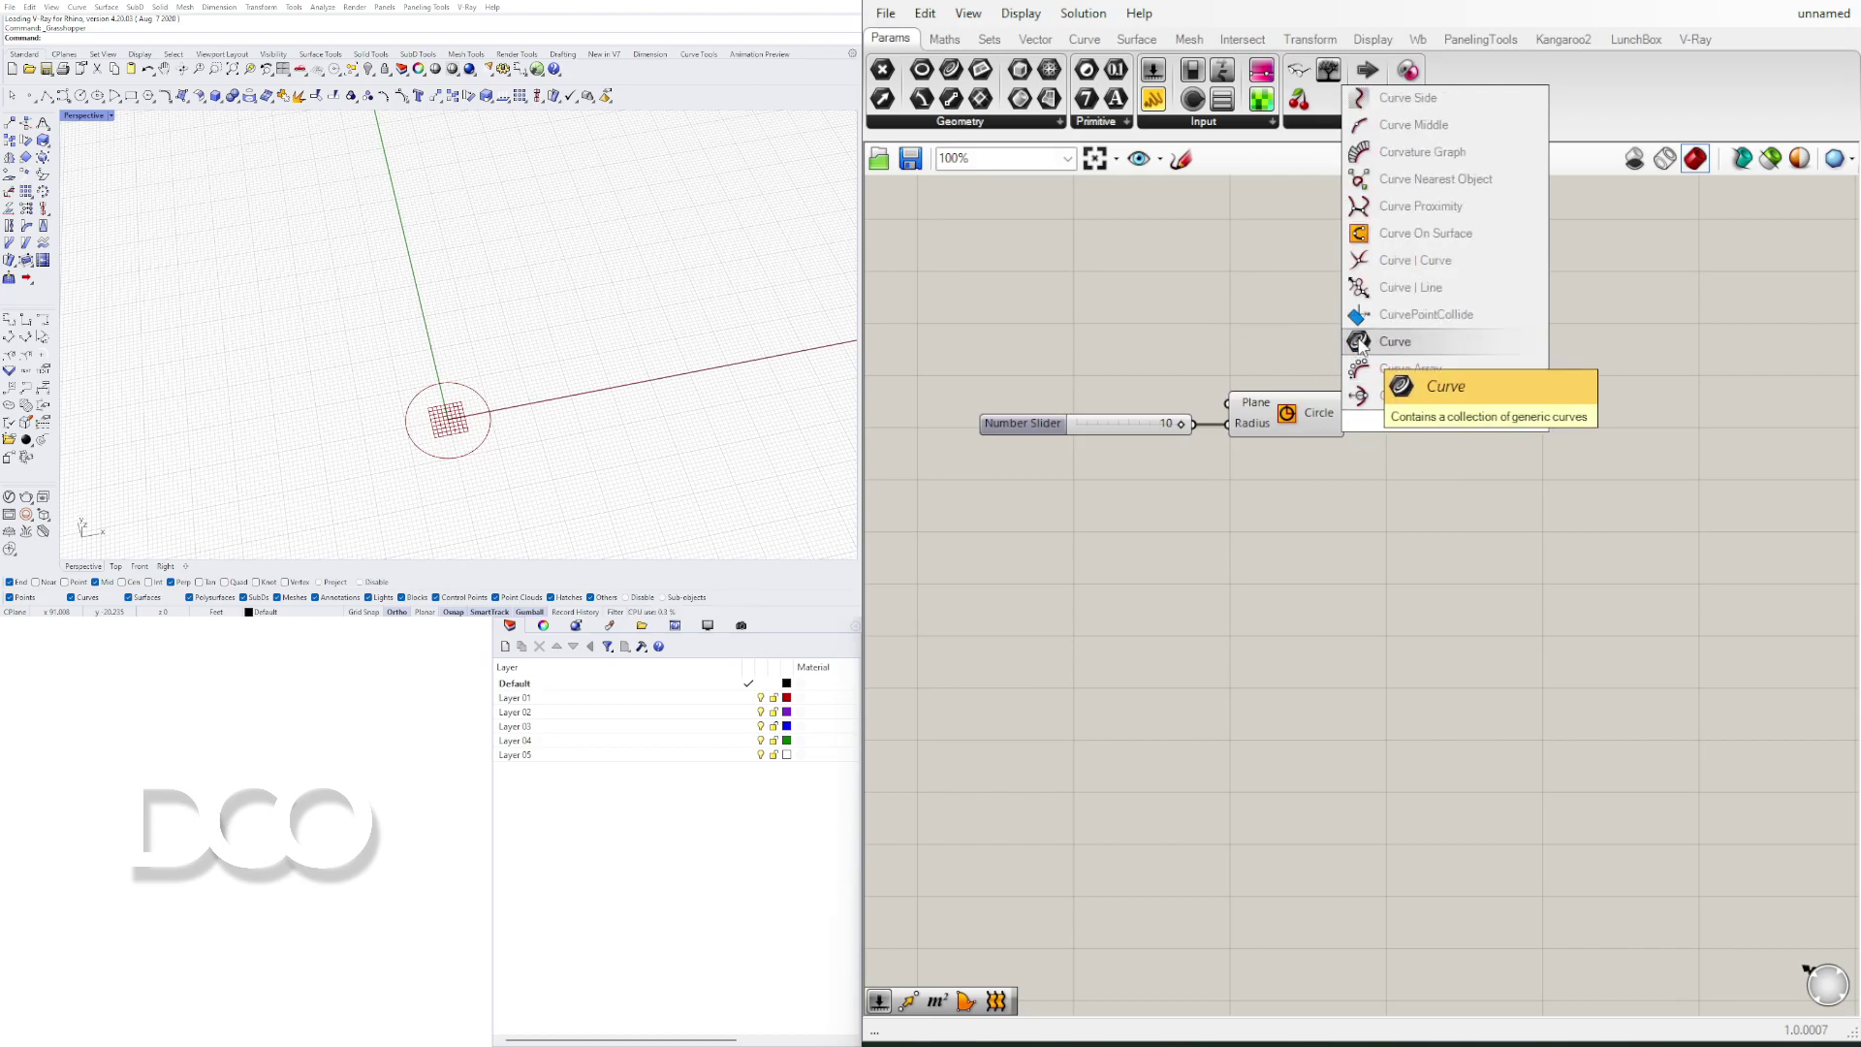
click(1396, 341)
drag(1345, 414, 1403, 414)
click(1301, 419)
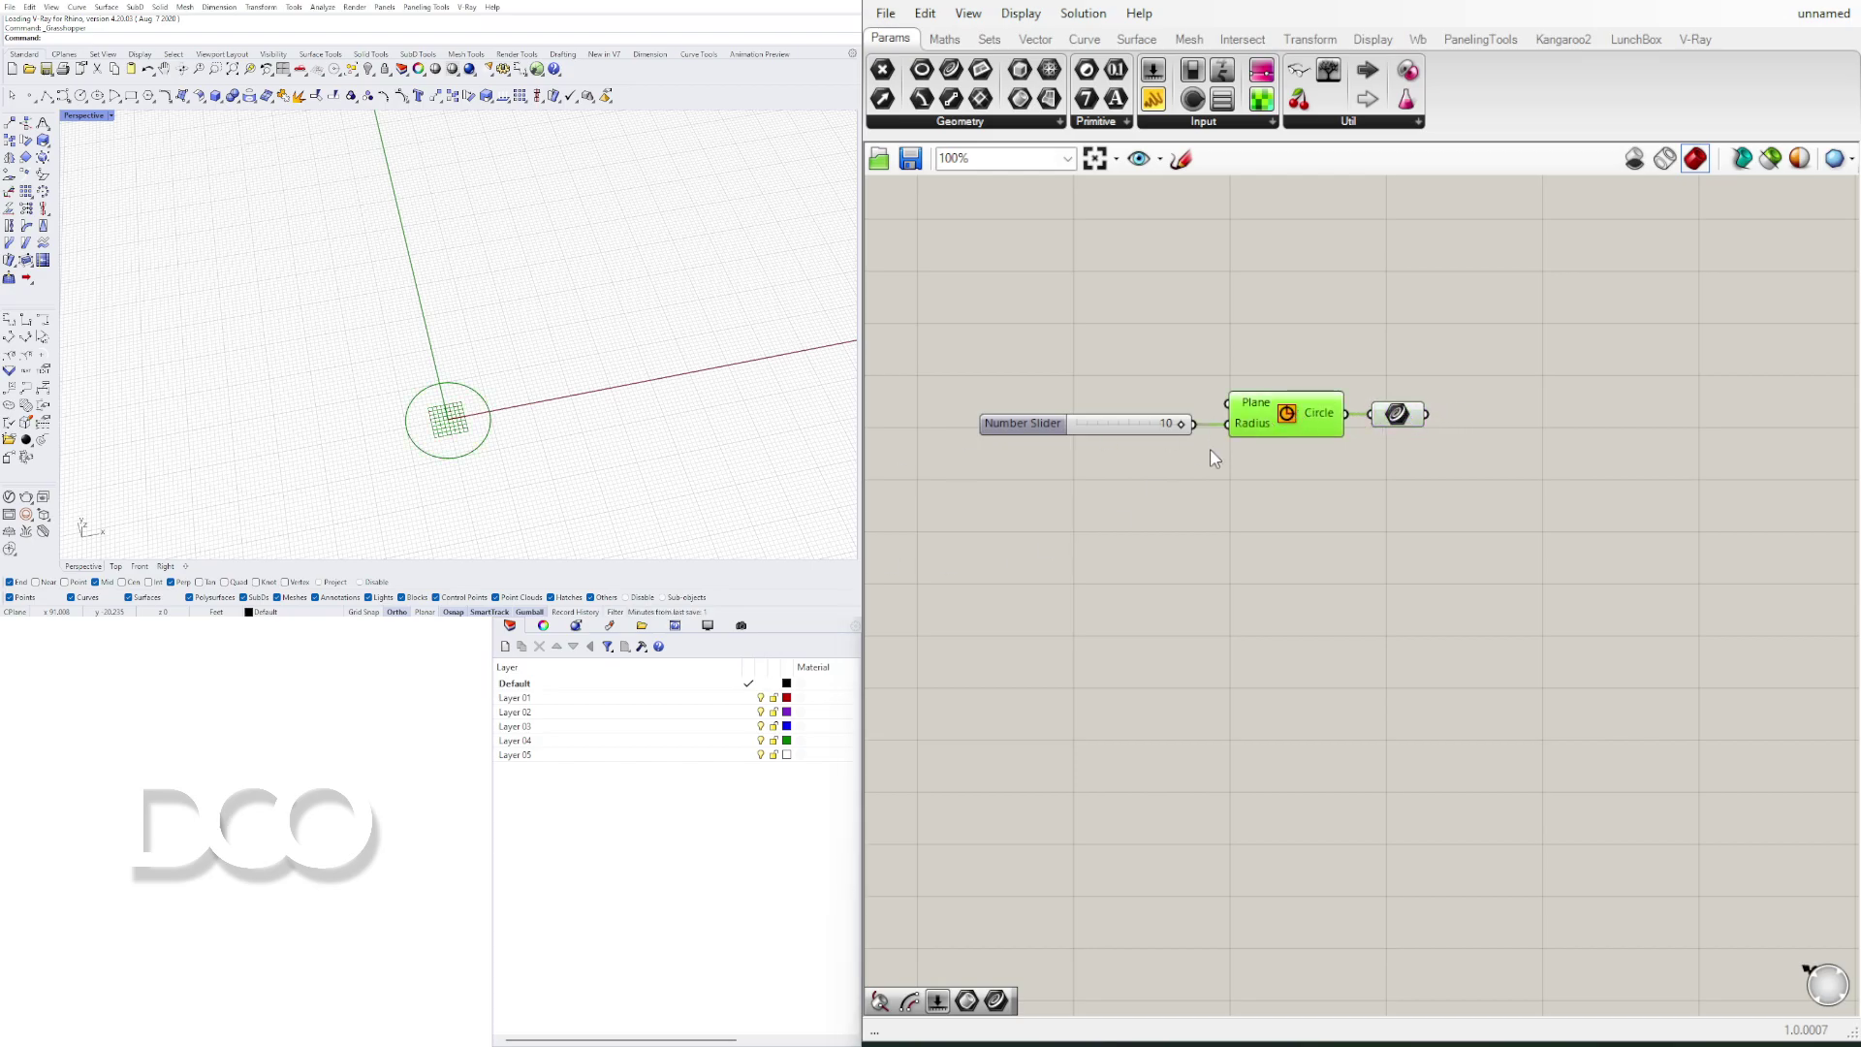
Step: Turn off the preview of the Circle component
right_click(1290, 408)
click(1346, 441)
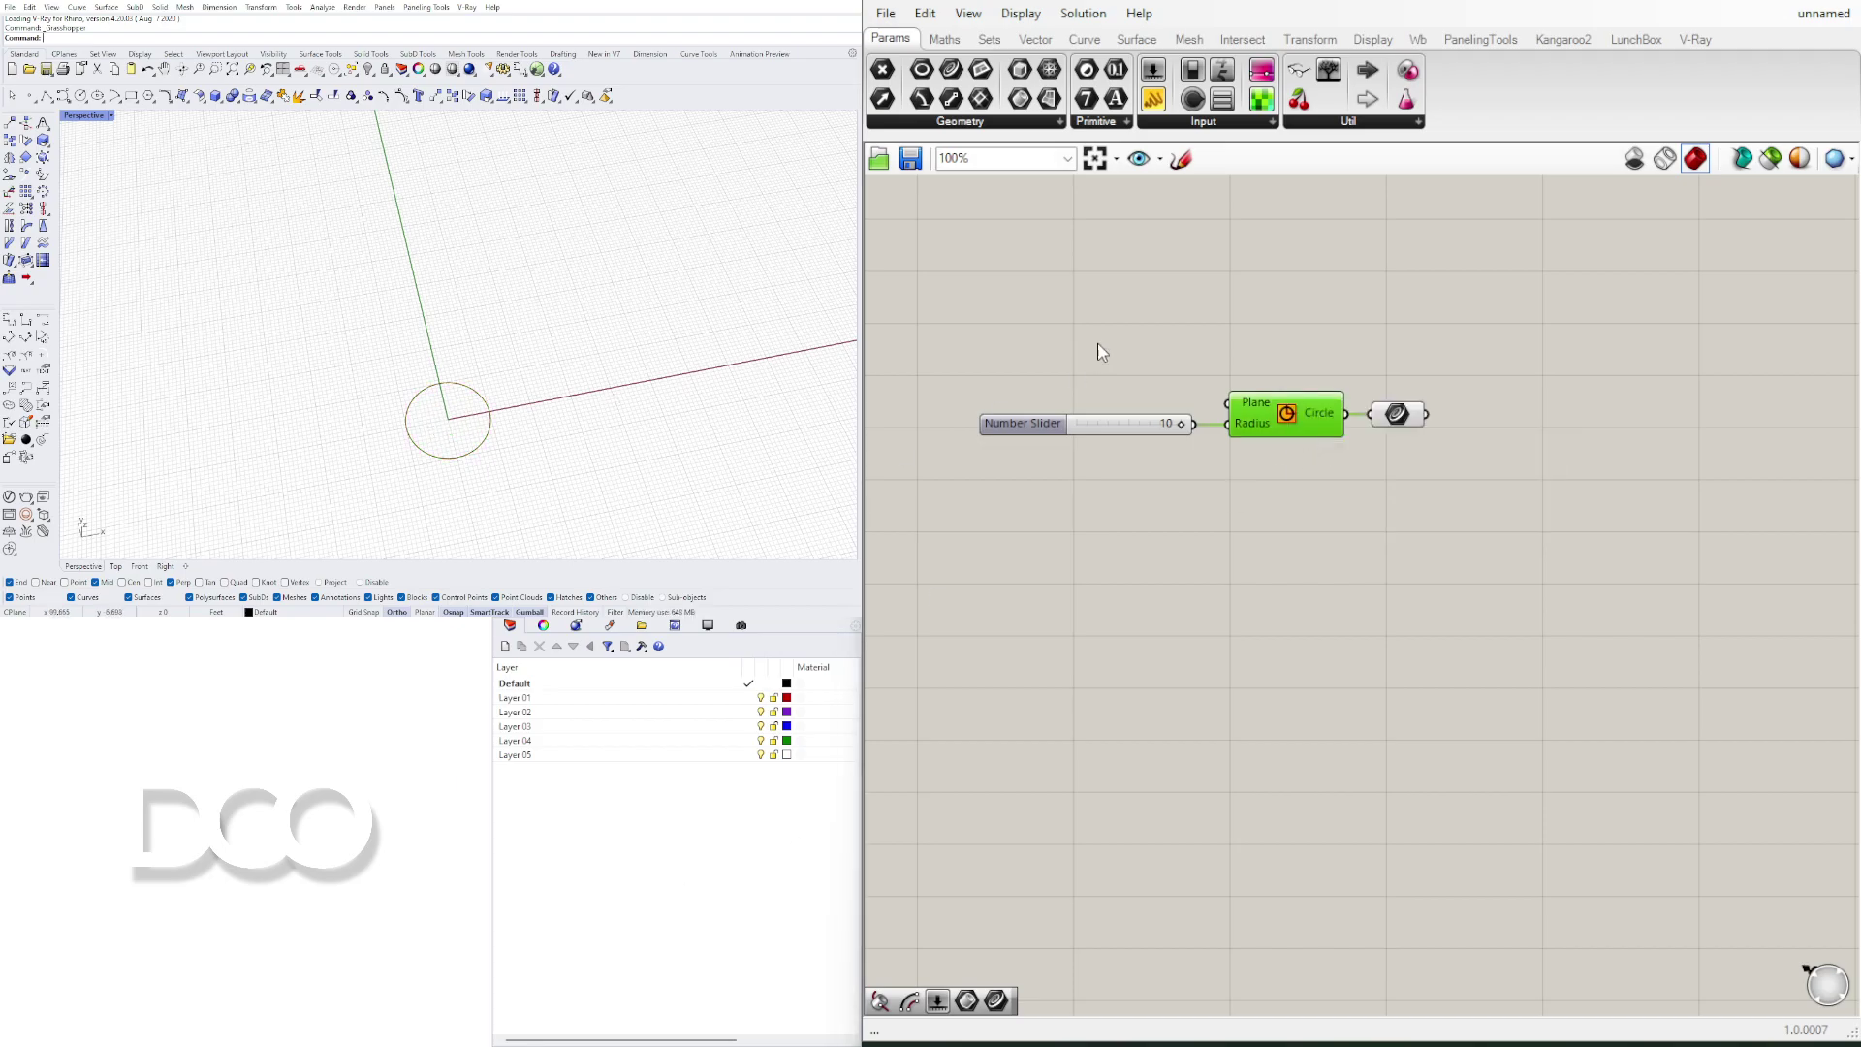
scroll(1360, 415, up, 3)
click(1407, 415)
drag(1509, 502, 1190, 367)
drag(1221, 412, 1282, 412)
click(1005, 474)
Step: Set the radius slider to 10 and move the Curve parameter farther from the Circle component
scroll(1005, 474, down, 2)
right_drag(1099, 474, 1372, 475)
scroll(1258, 427, up, 3)
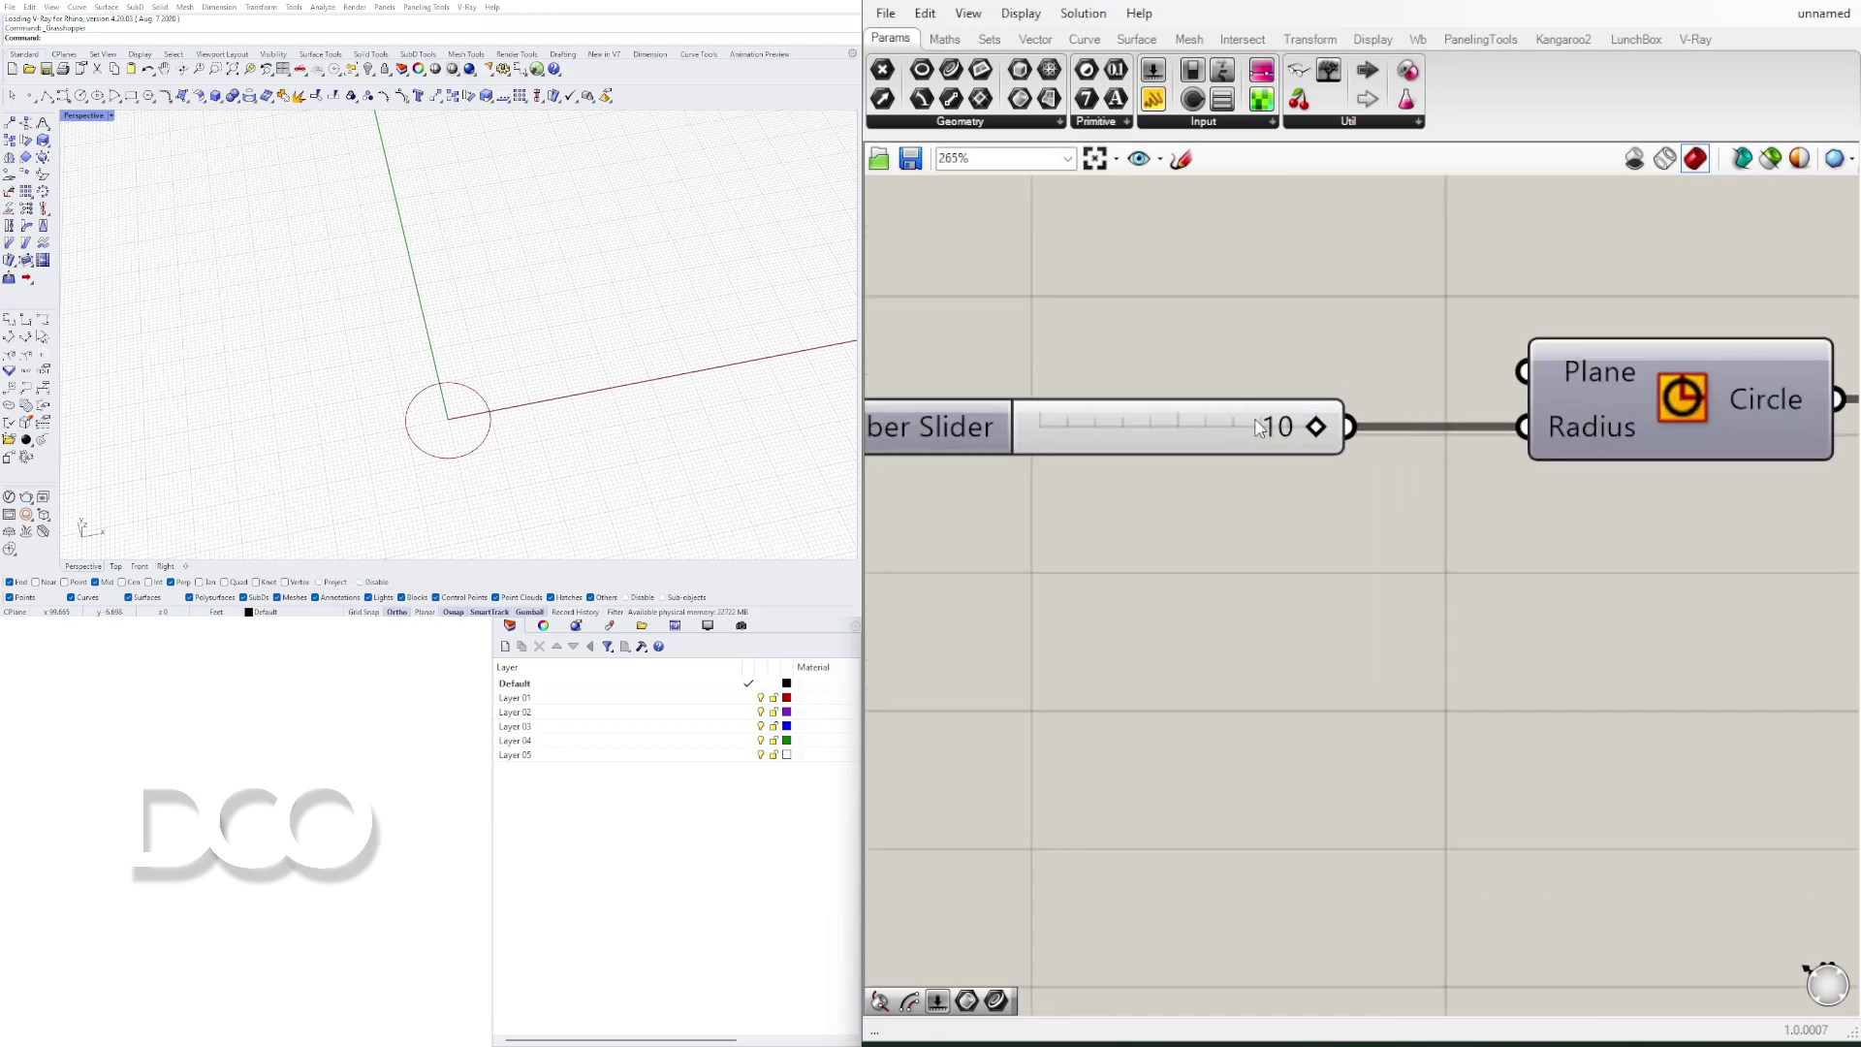
mouse_move(1311, 425)
mouse_down()
mouse_move(1250, 432)
mouse_move(1338, 433)
mouse_up()
scroll(1362, 431, down, 3)
right_drag(1708, 481, 1405, 488)
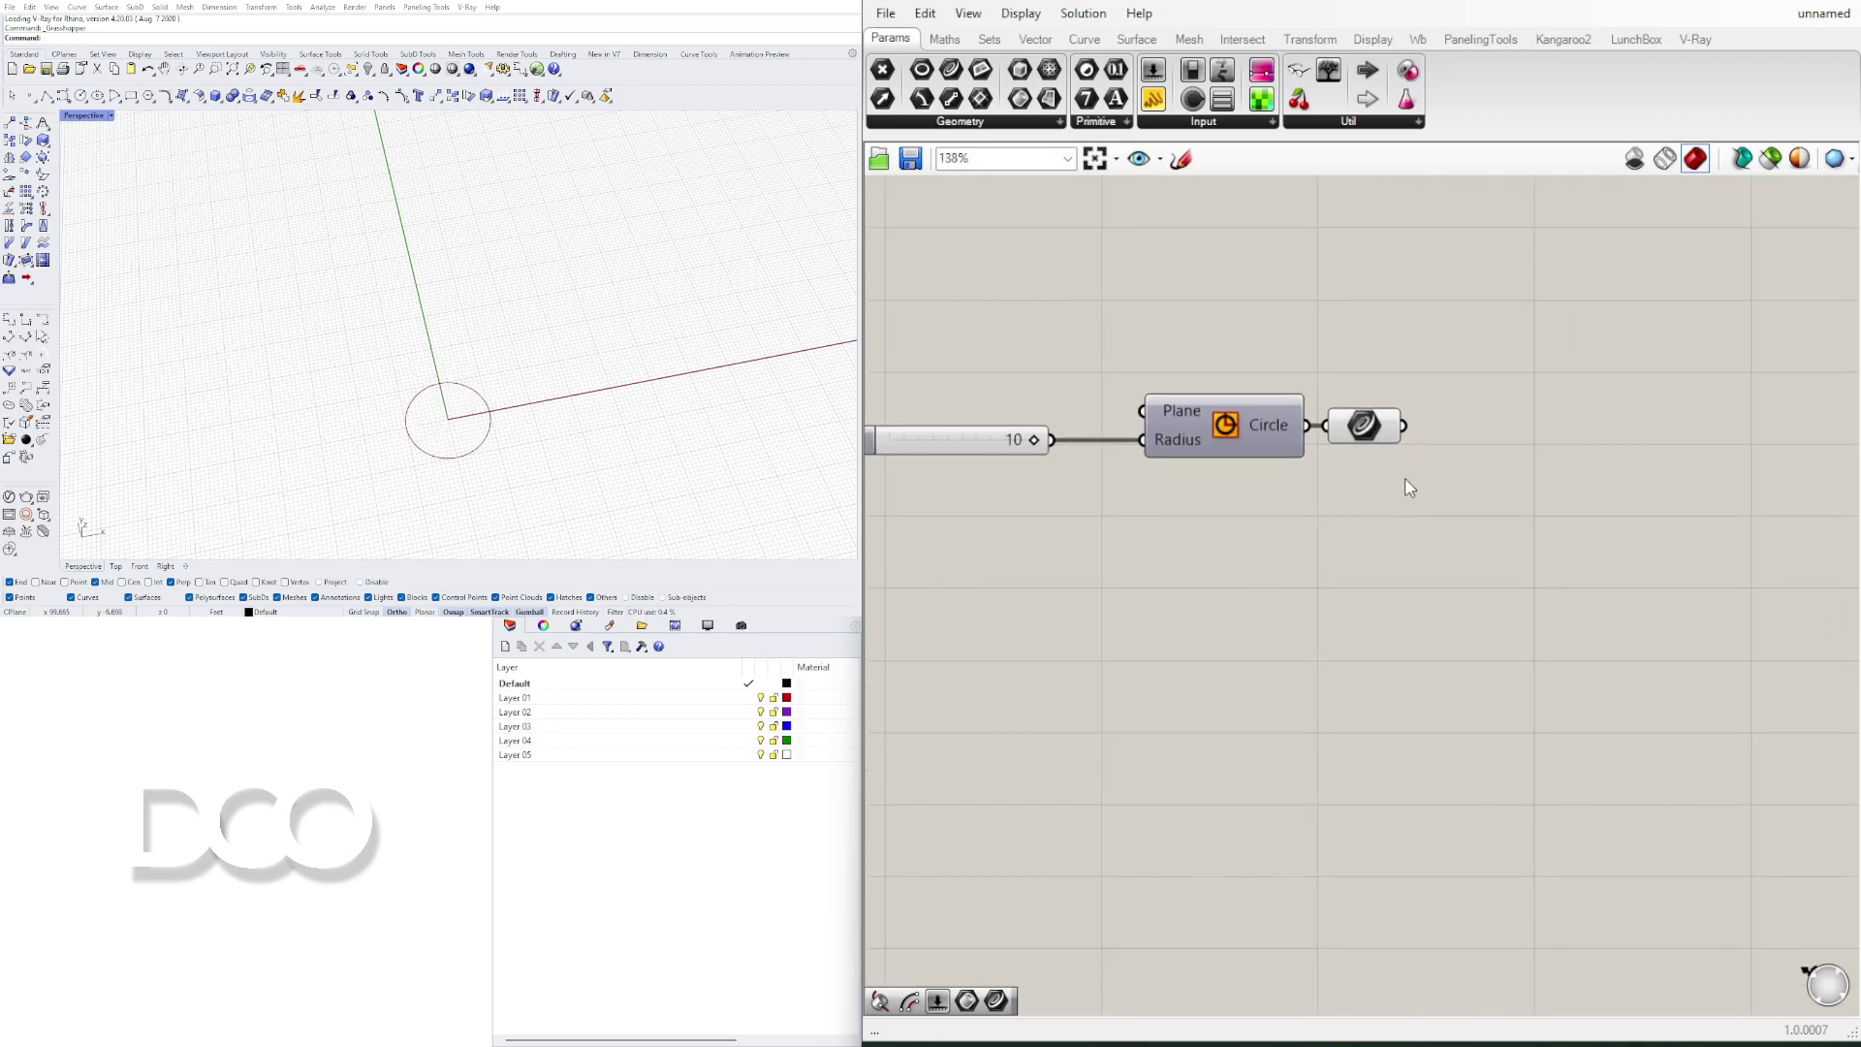
drag(1363, 431, 1484, 432)
click(1612, 482)
Step: Add a Divide Curve component and connect the Curve parameter to its Curve input
double_click(1661, 471)
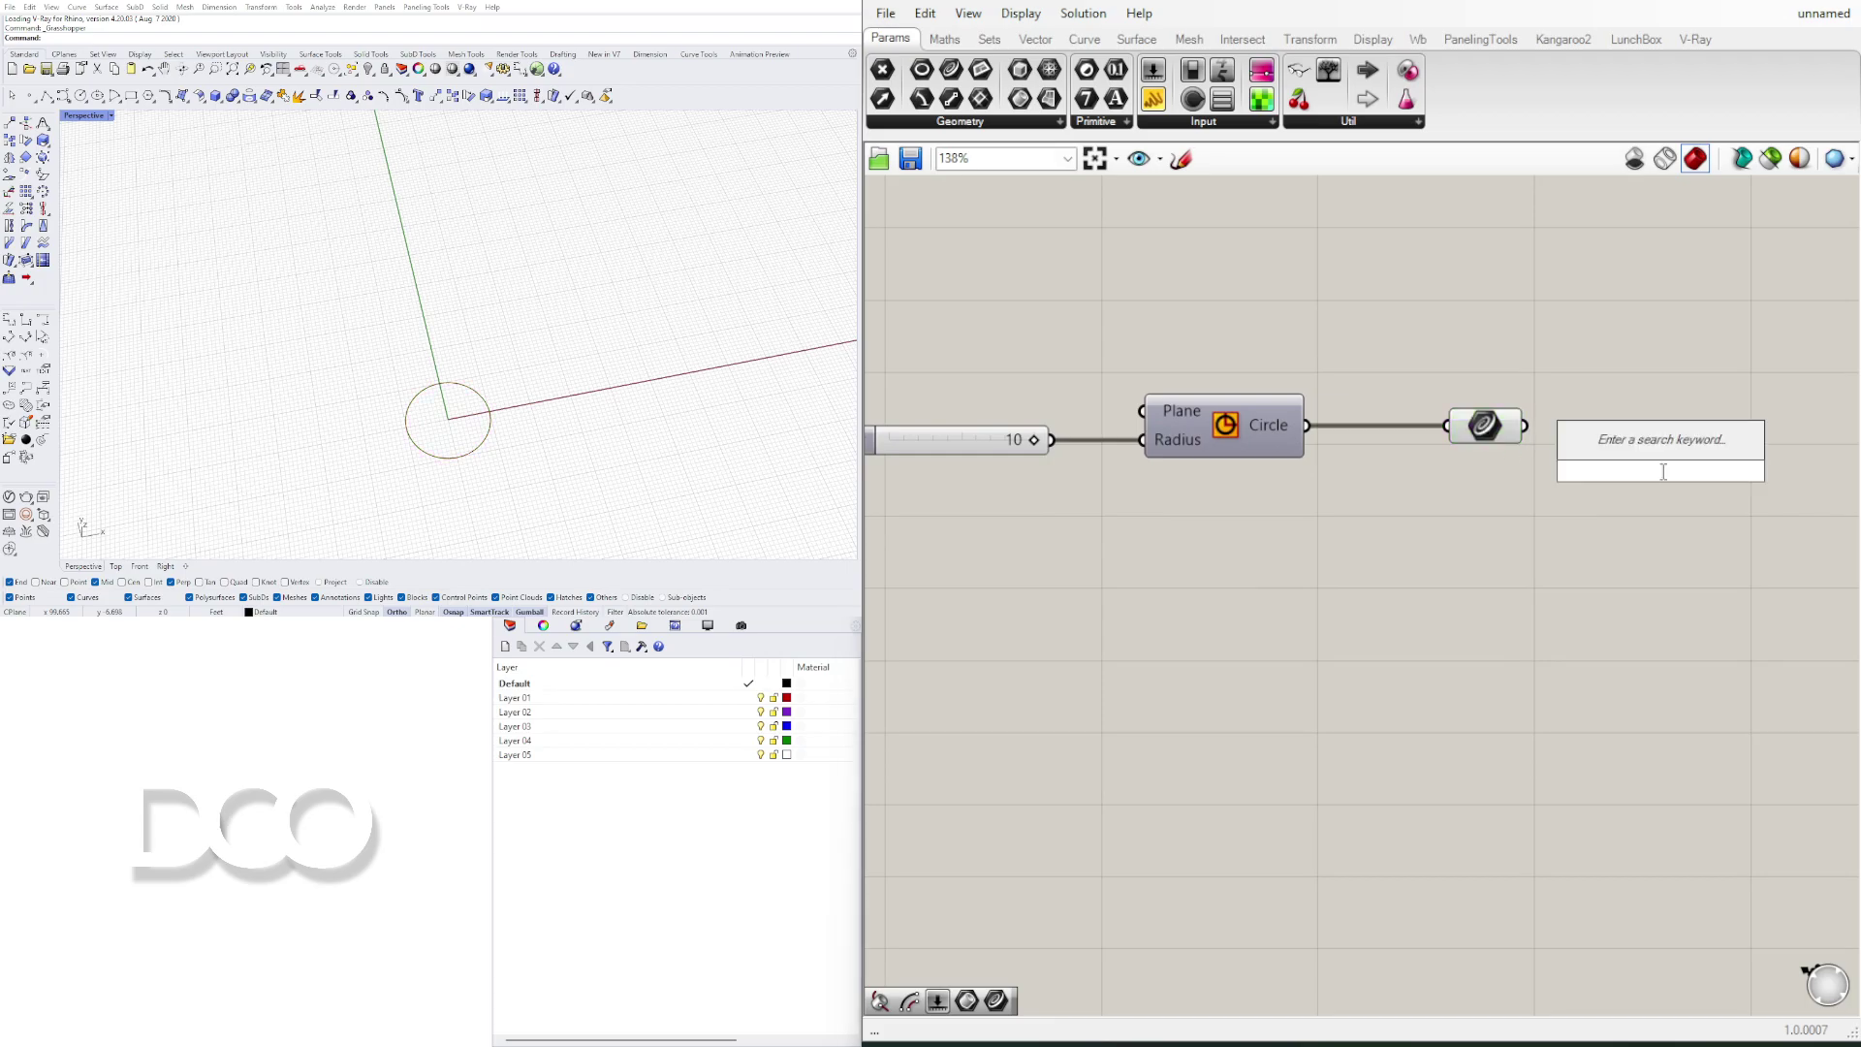
text(div)
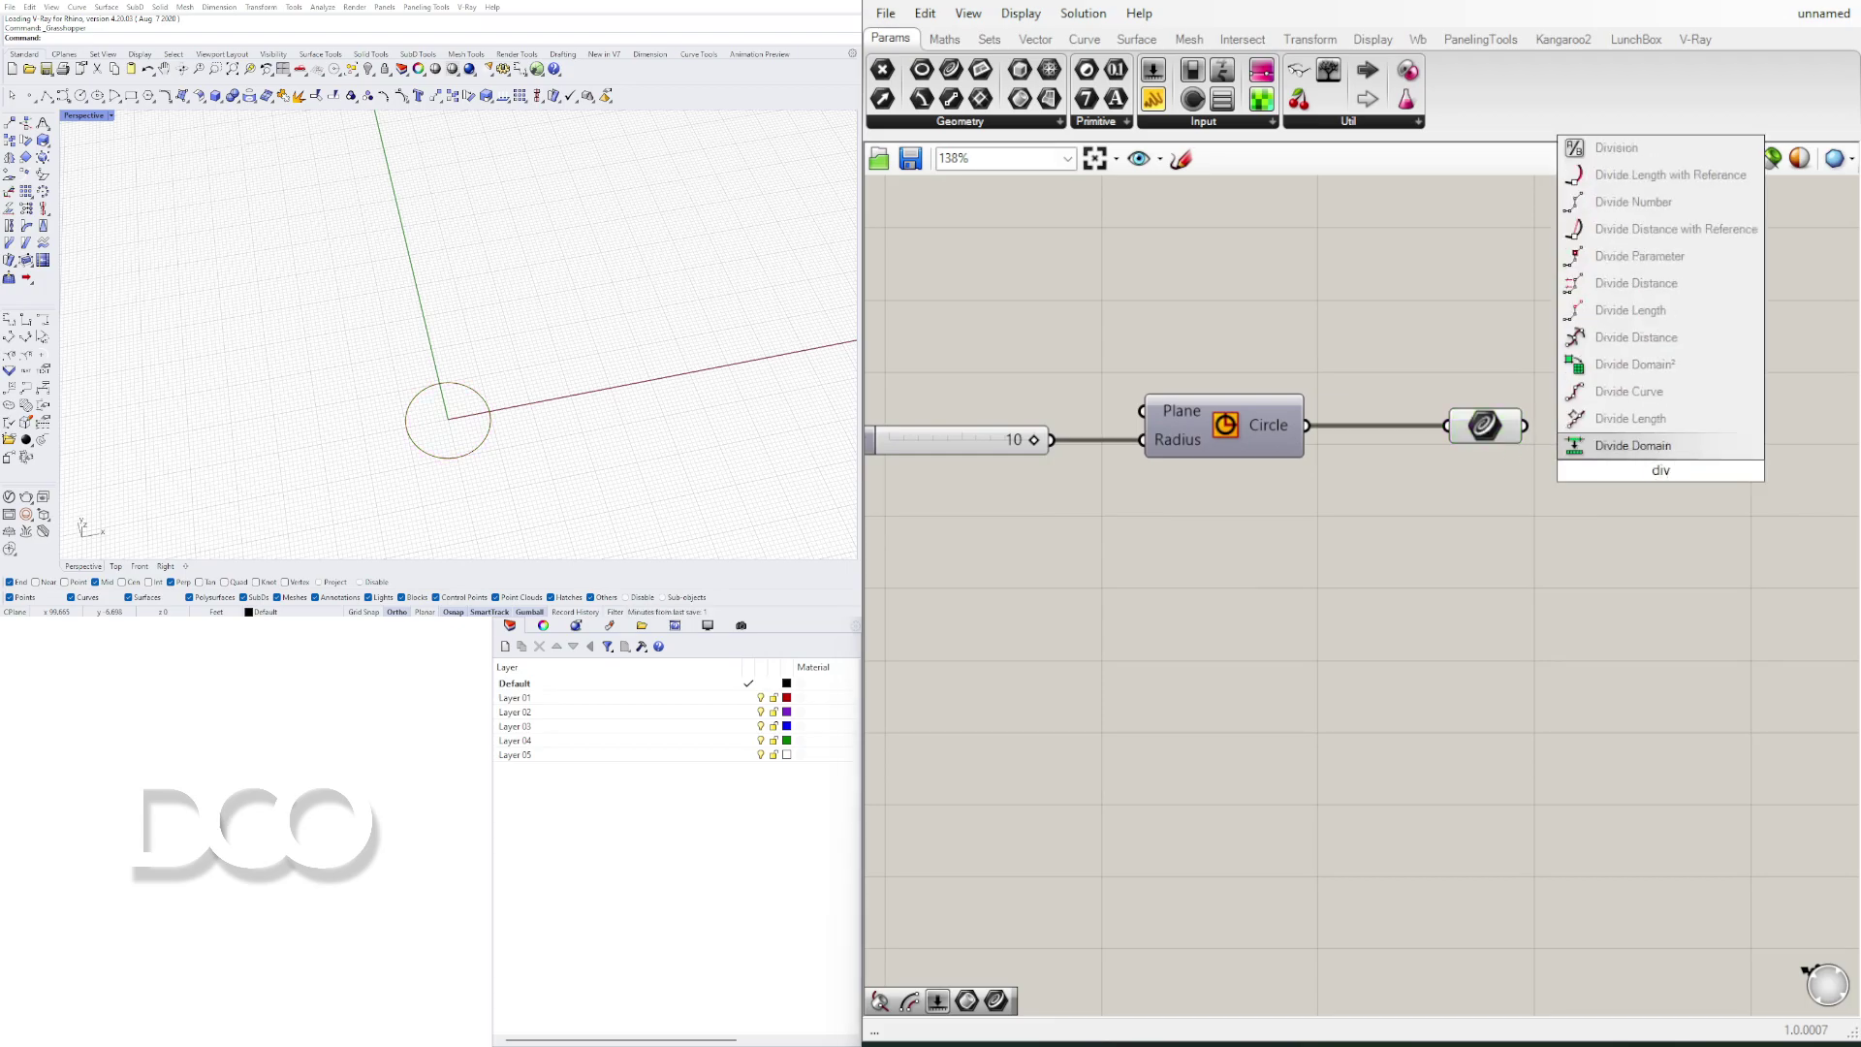
click(1636, 396)
drag(1601, 496, 1667, 486)
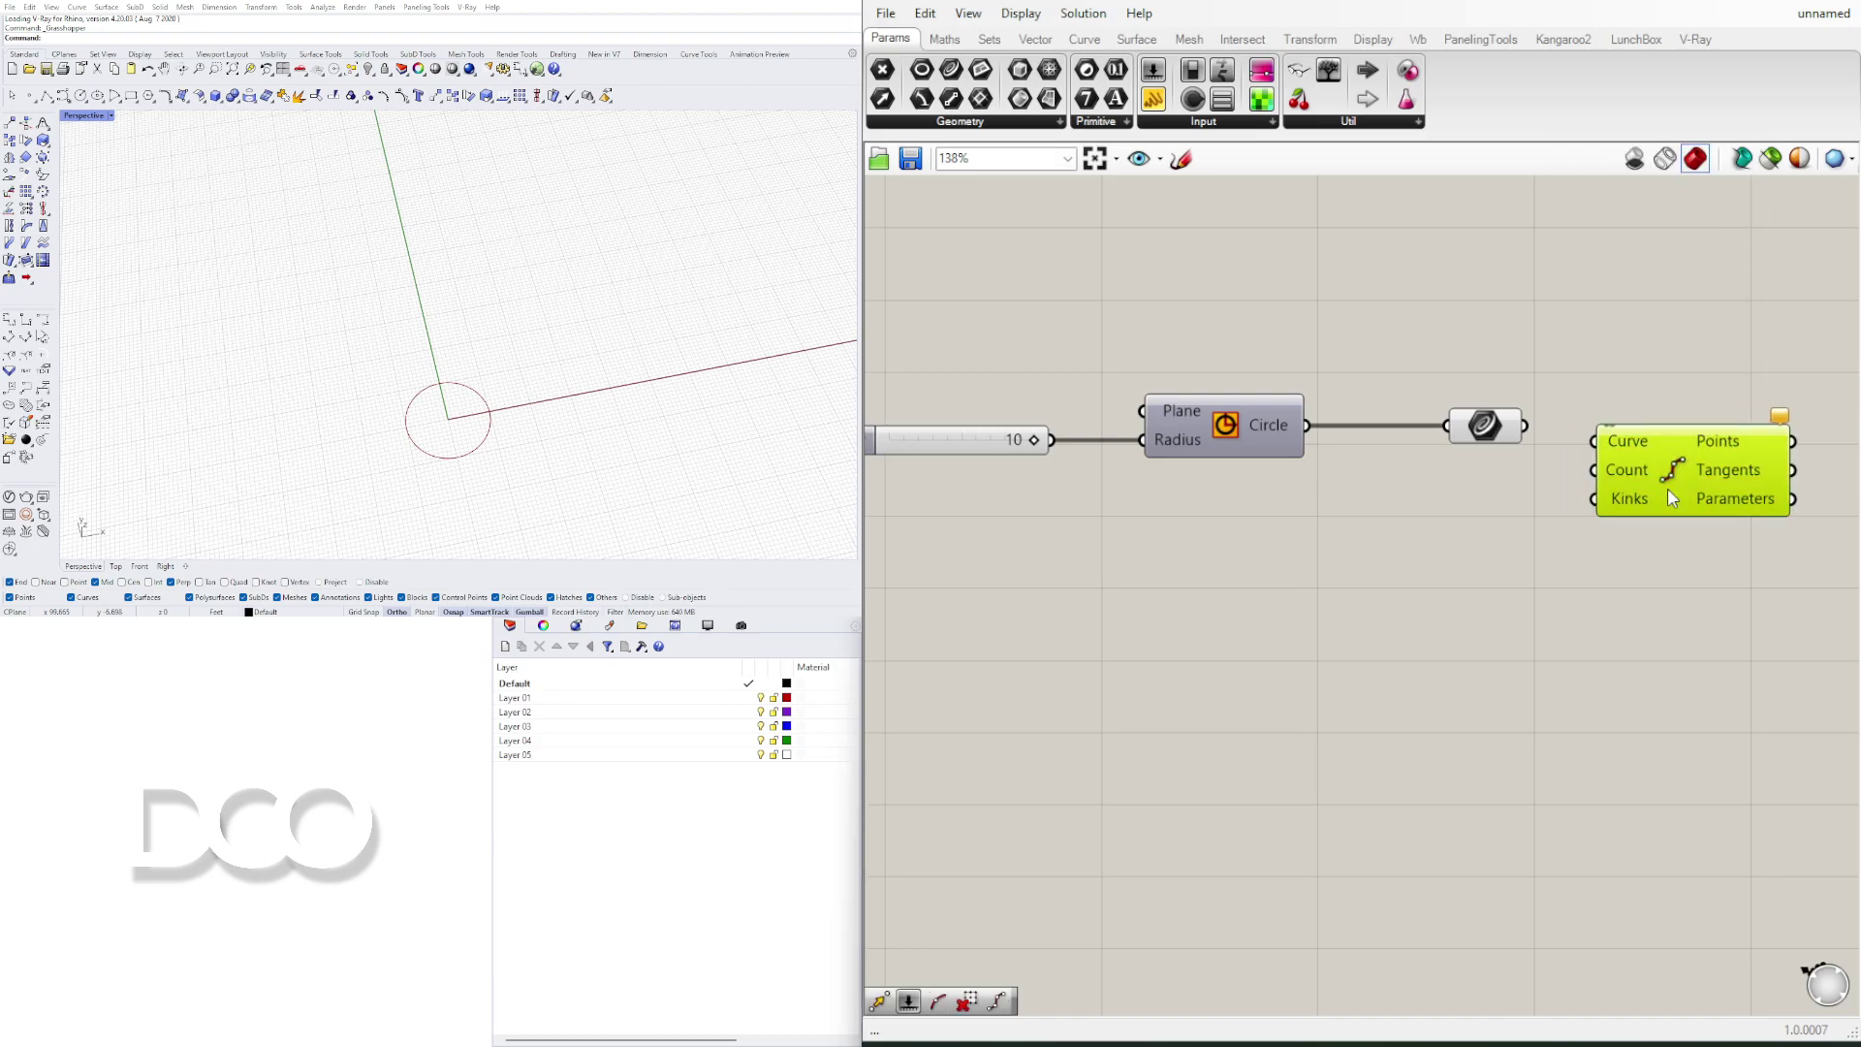
drag(1480, 423, 1611, 487)
click(1570, 543)
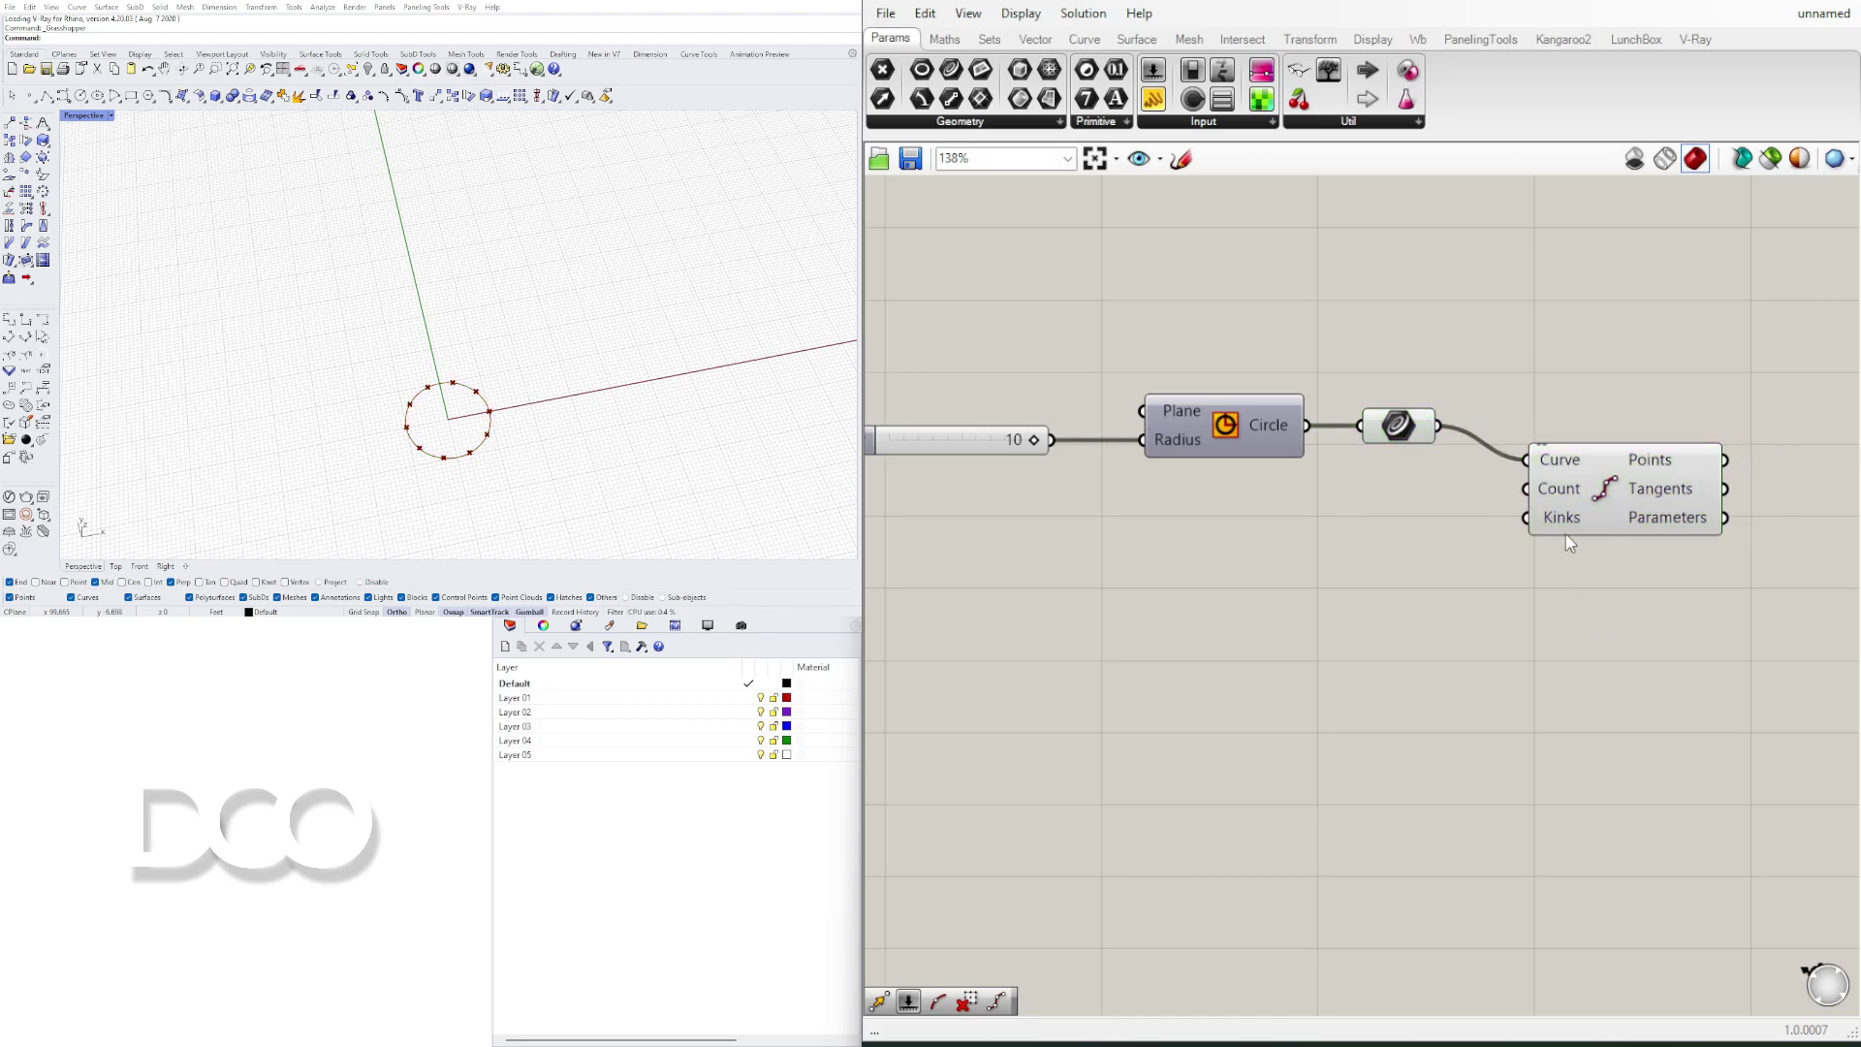
Step: Add a number slider ranging from 3 to 9 with value 3 and connect it to Divide Curve's Count input
double_click(1152, 532)
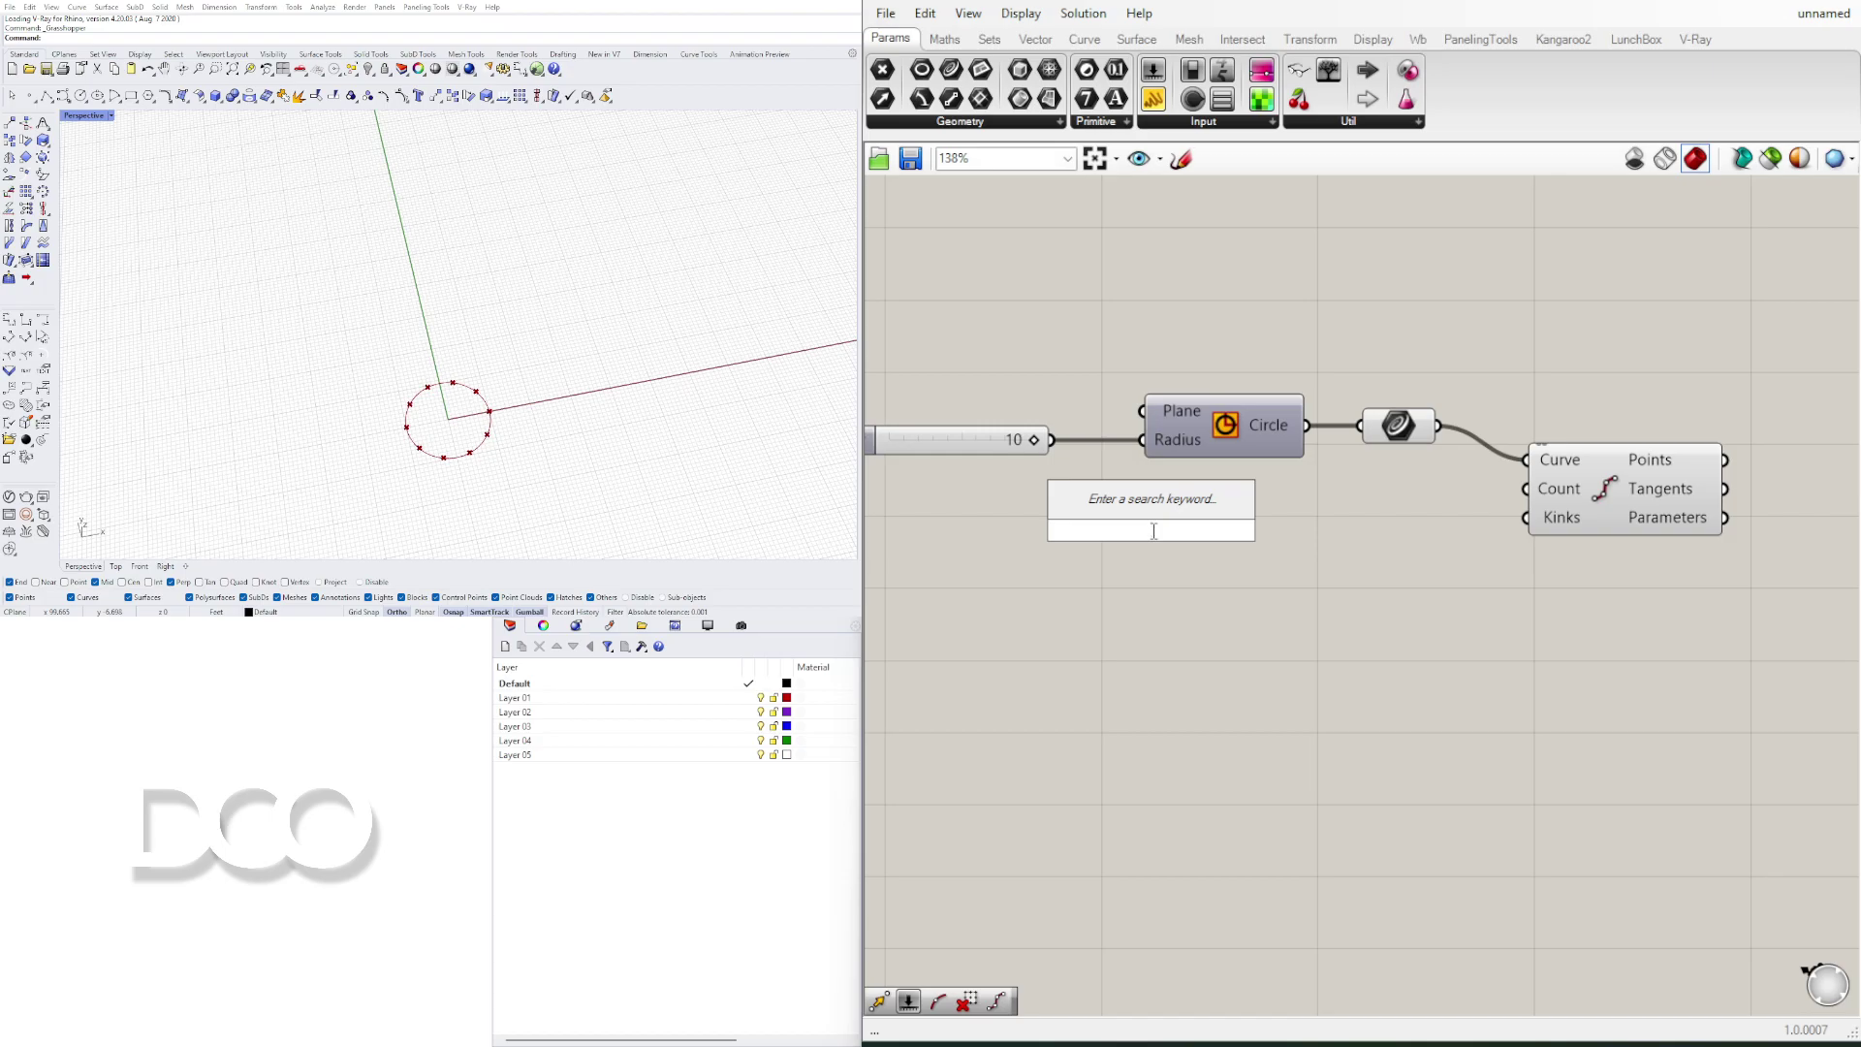
text(3)
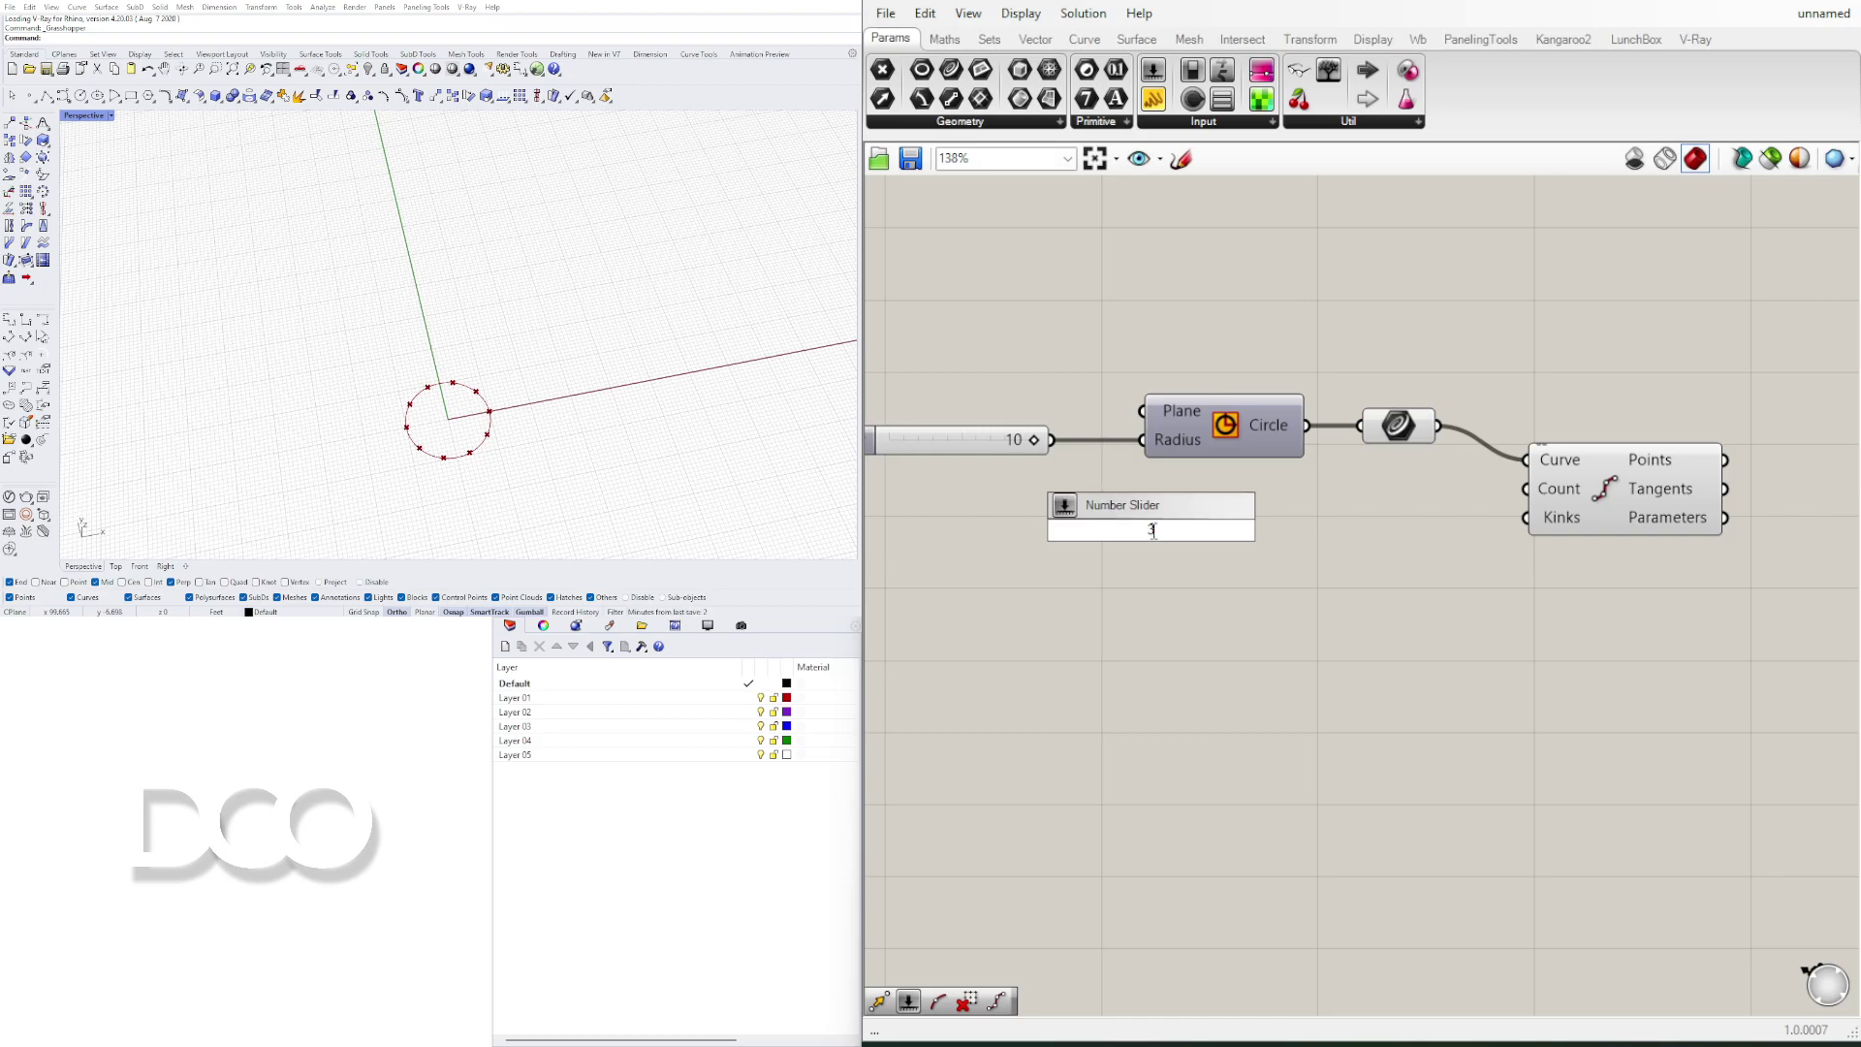
text(<9)
key(Return)
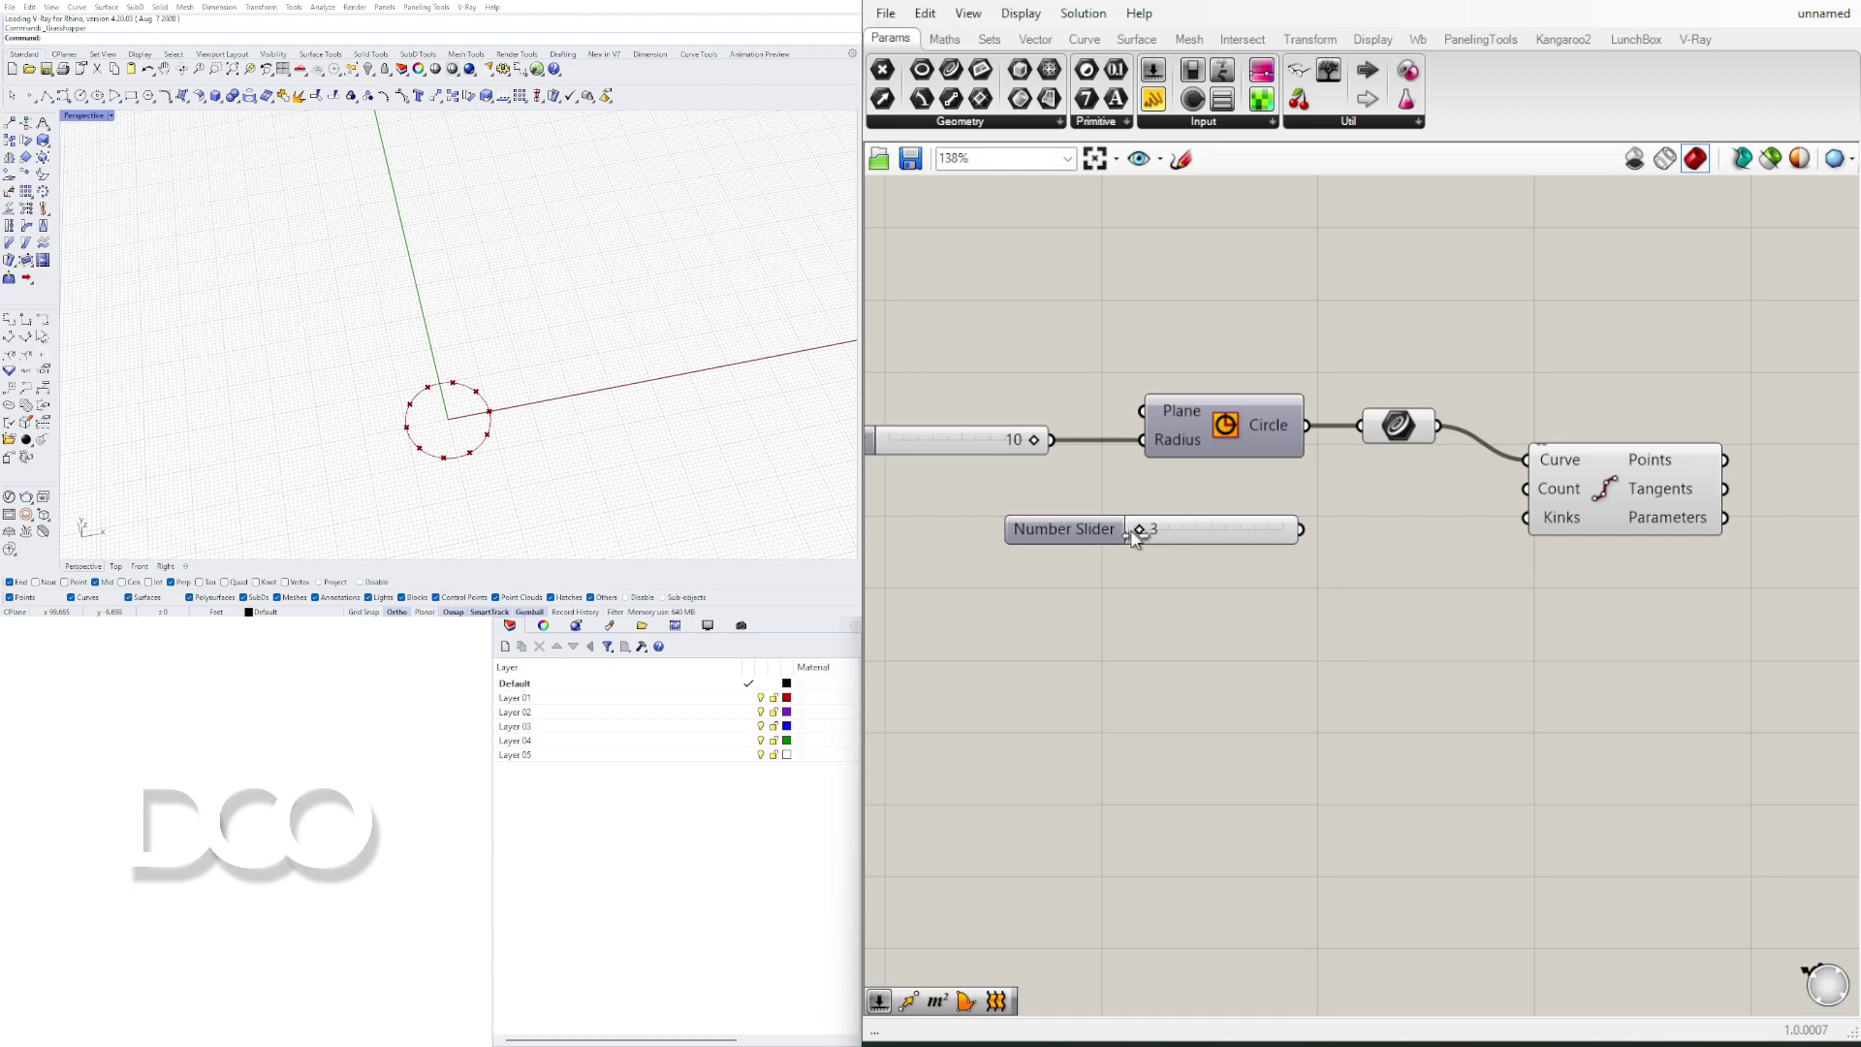
drag(1139, 531, 1528, 490)
Step: Raise the division count slider's maximum to 20 and leave its value at 9
drag(1284, 532, 1102, 549)
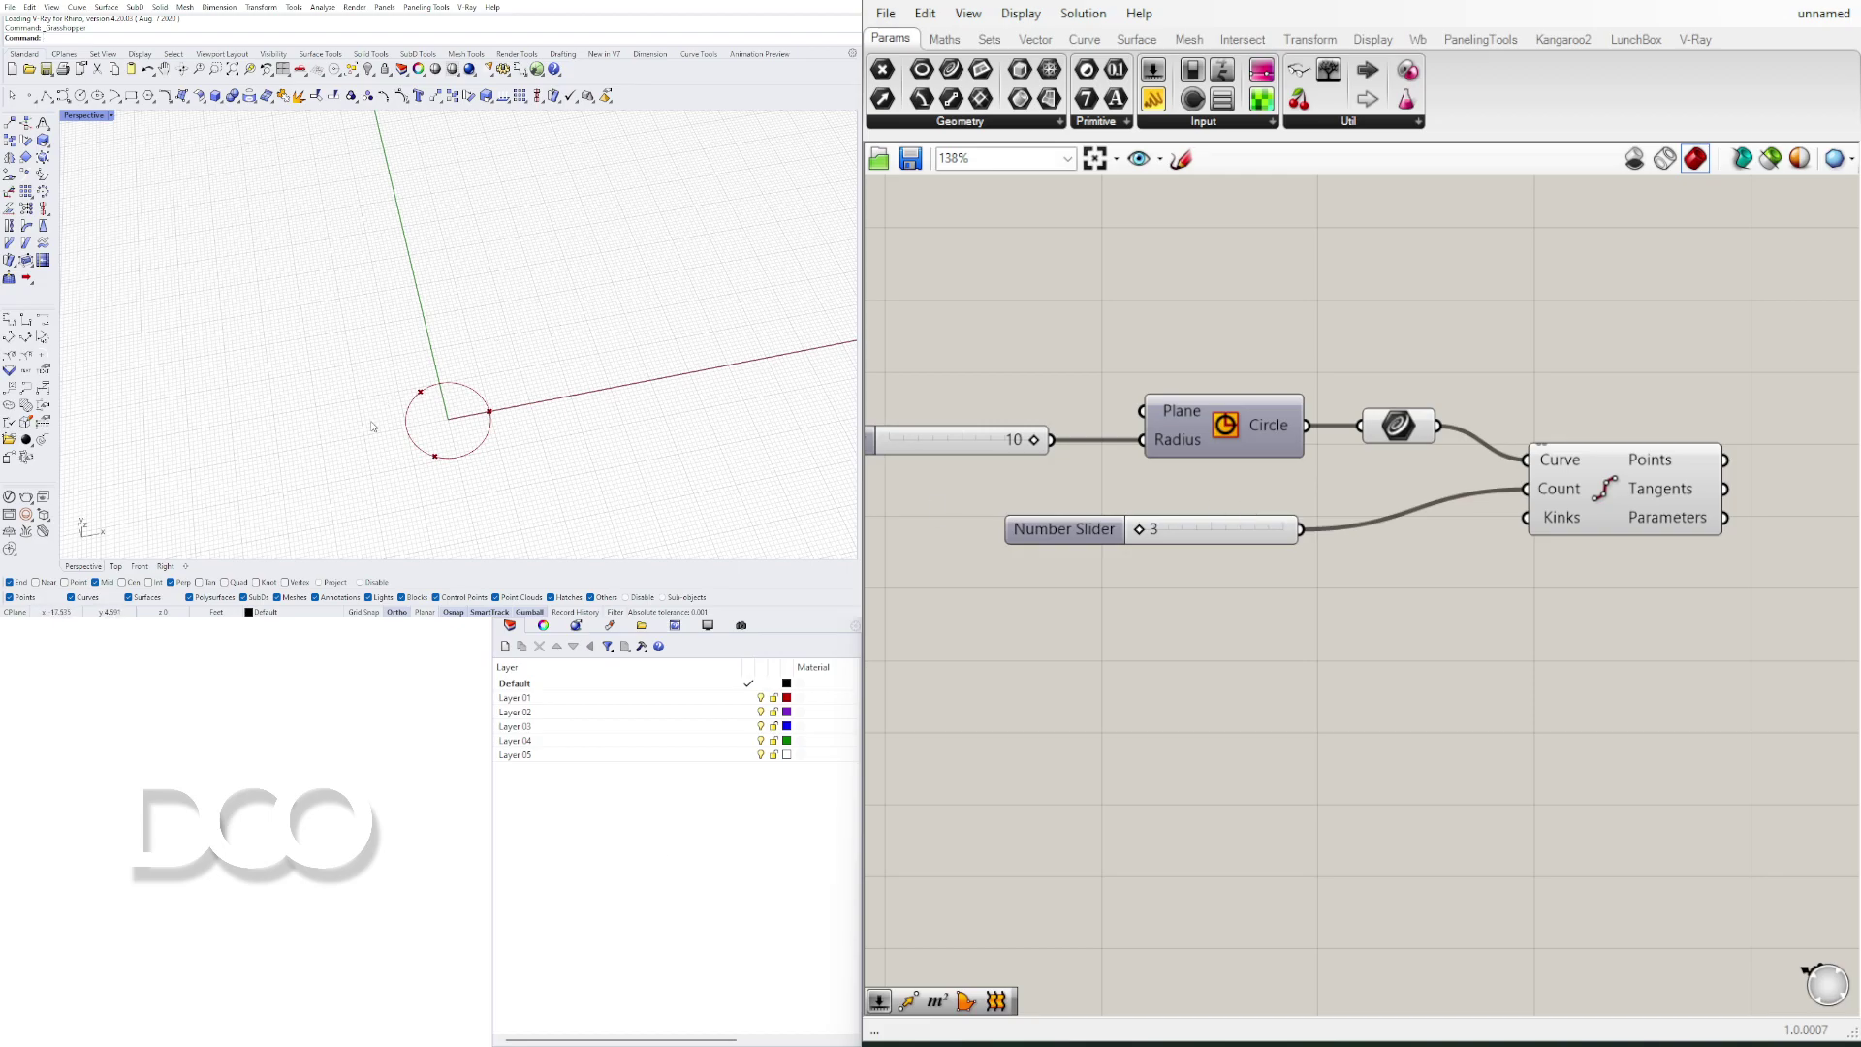
drag(1141, 531, 1305, 531)
double_click(1032, 527)
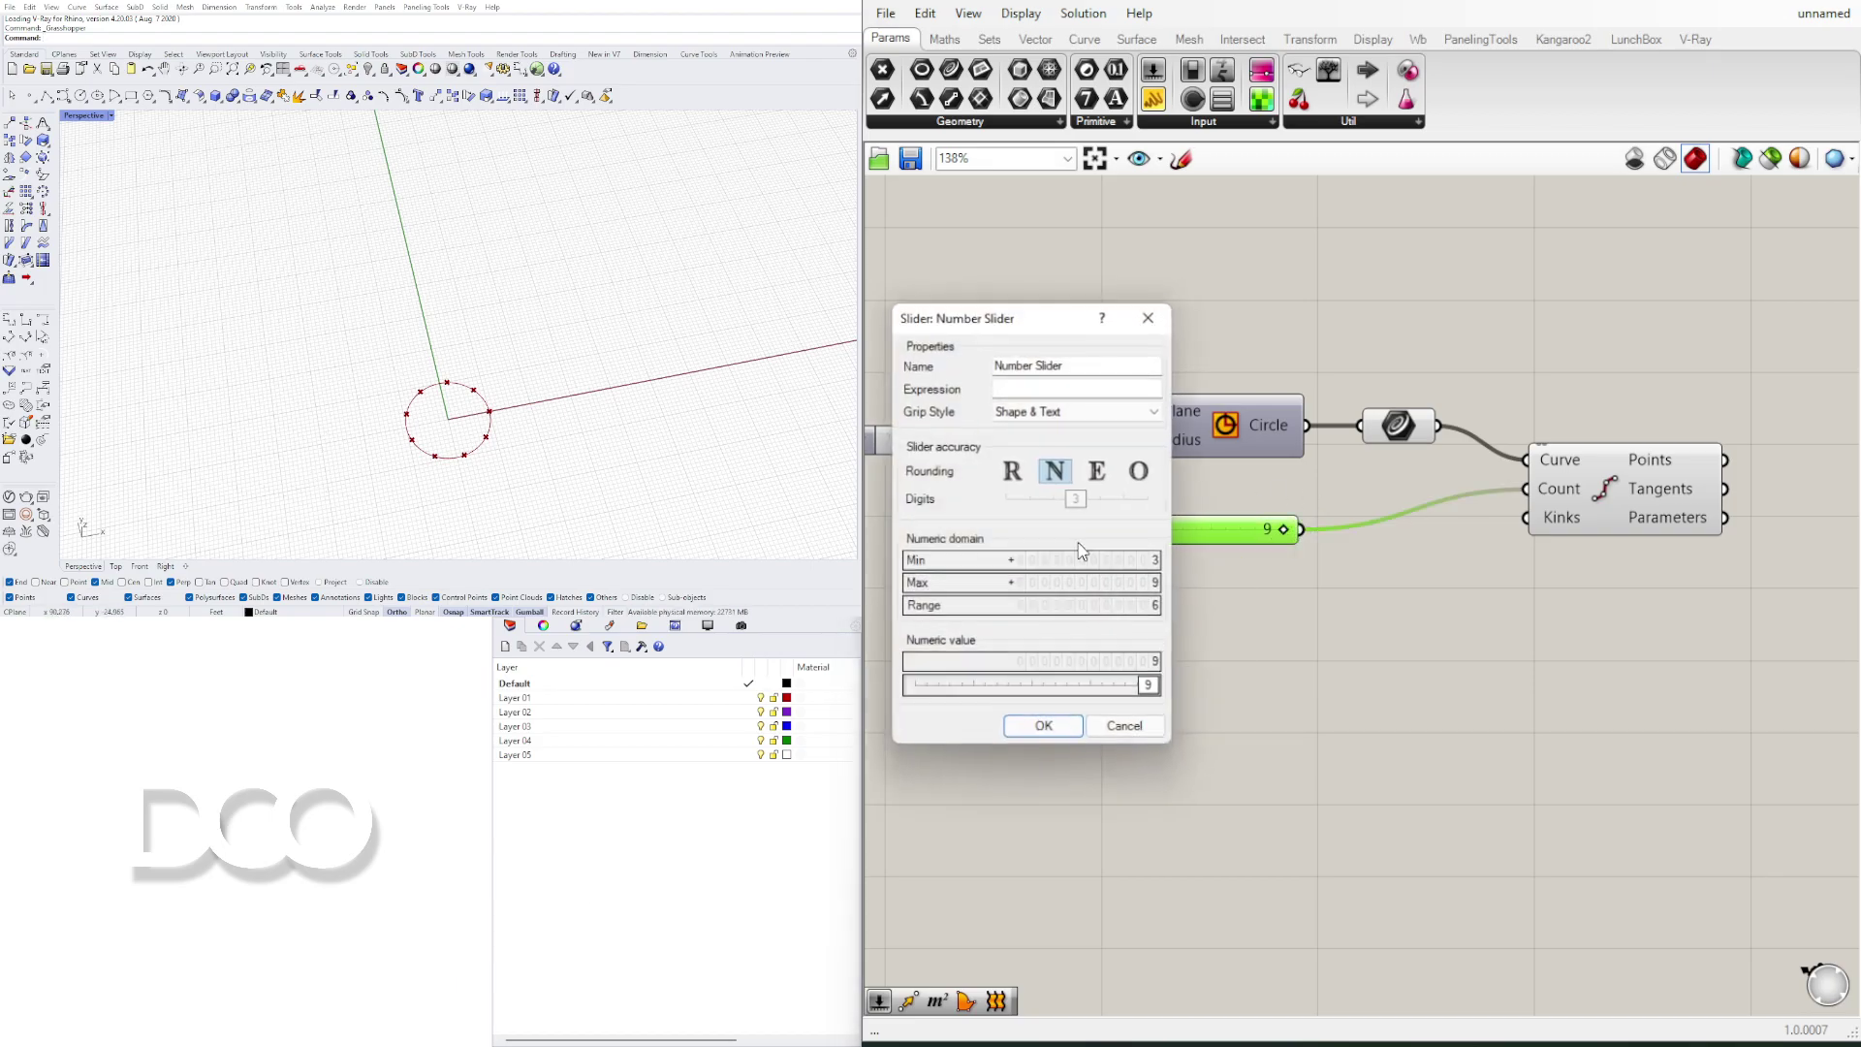
double_click(1111, 586)
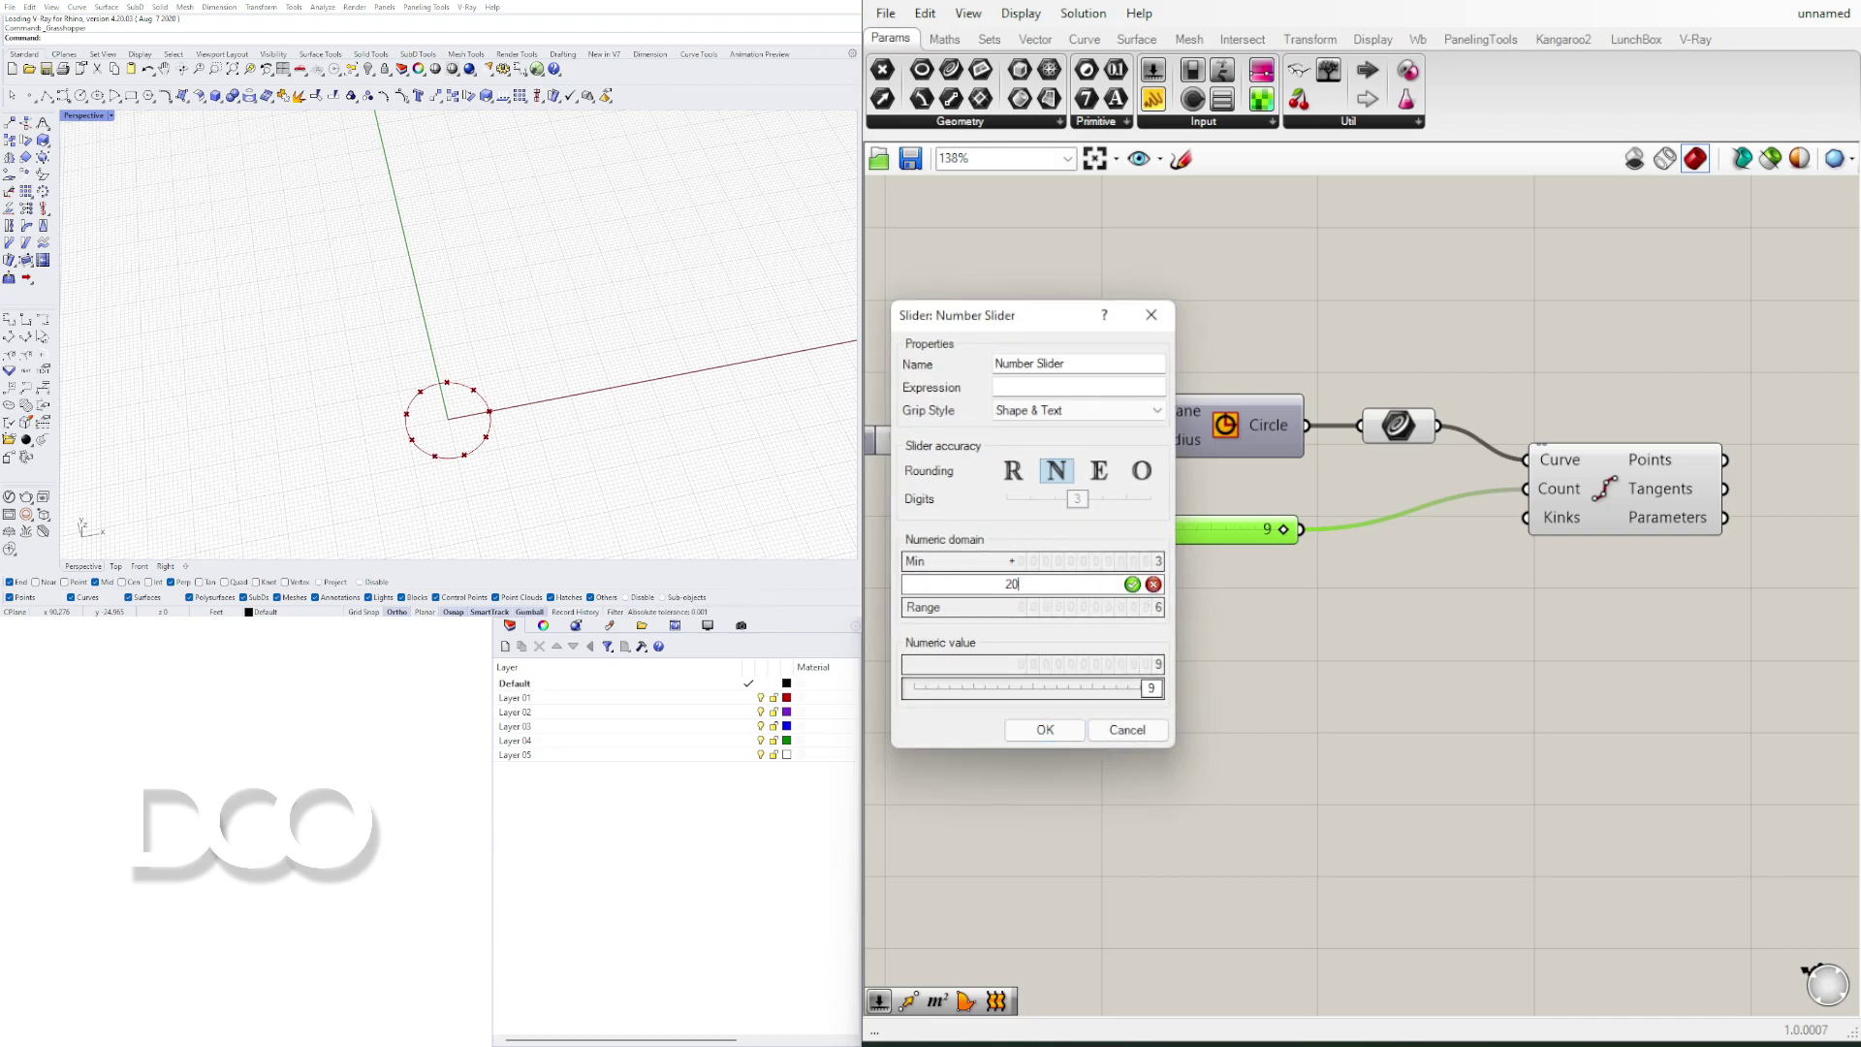
click(1050, 732)
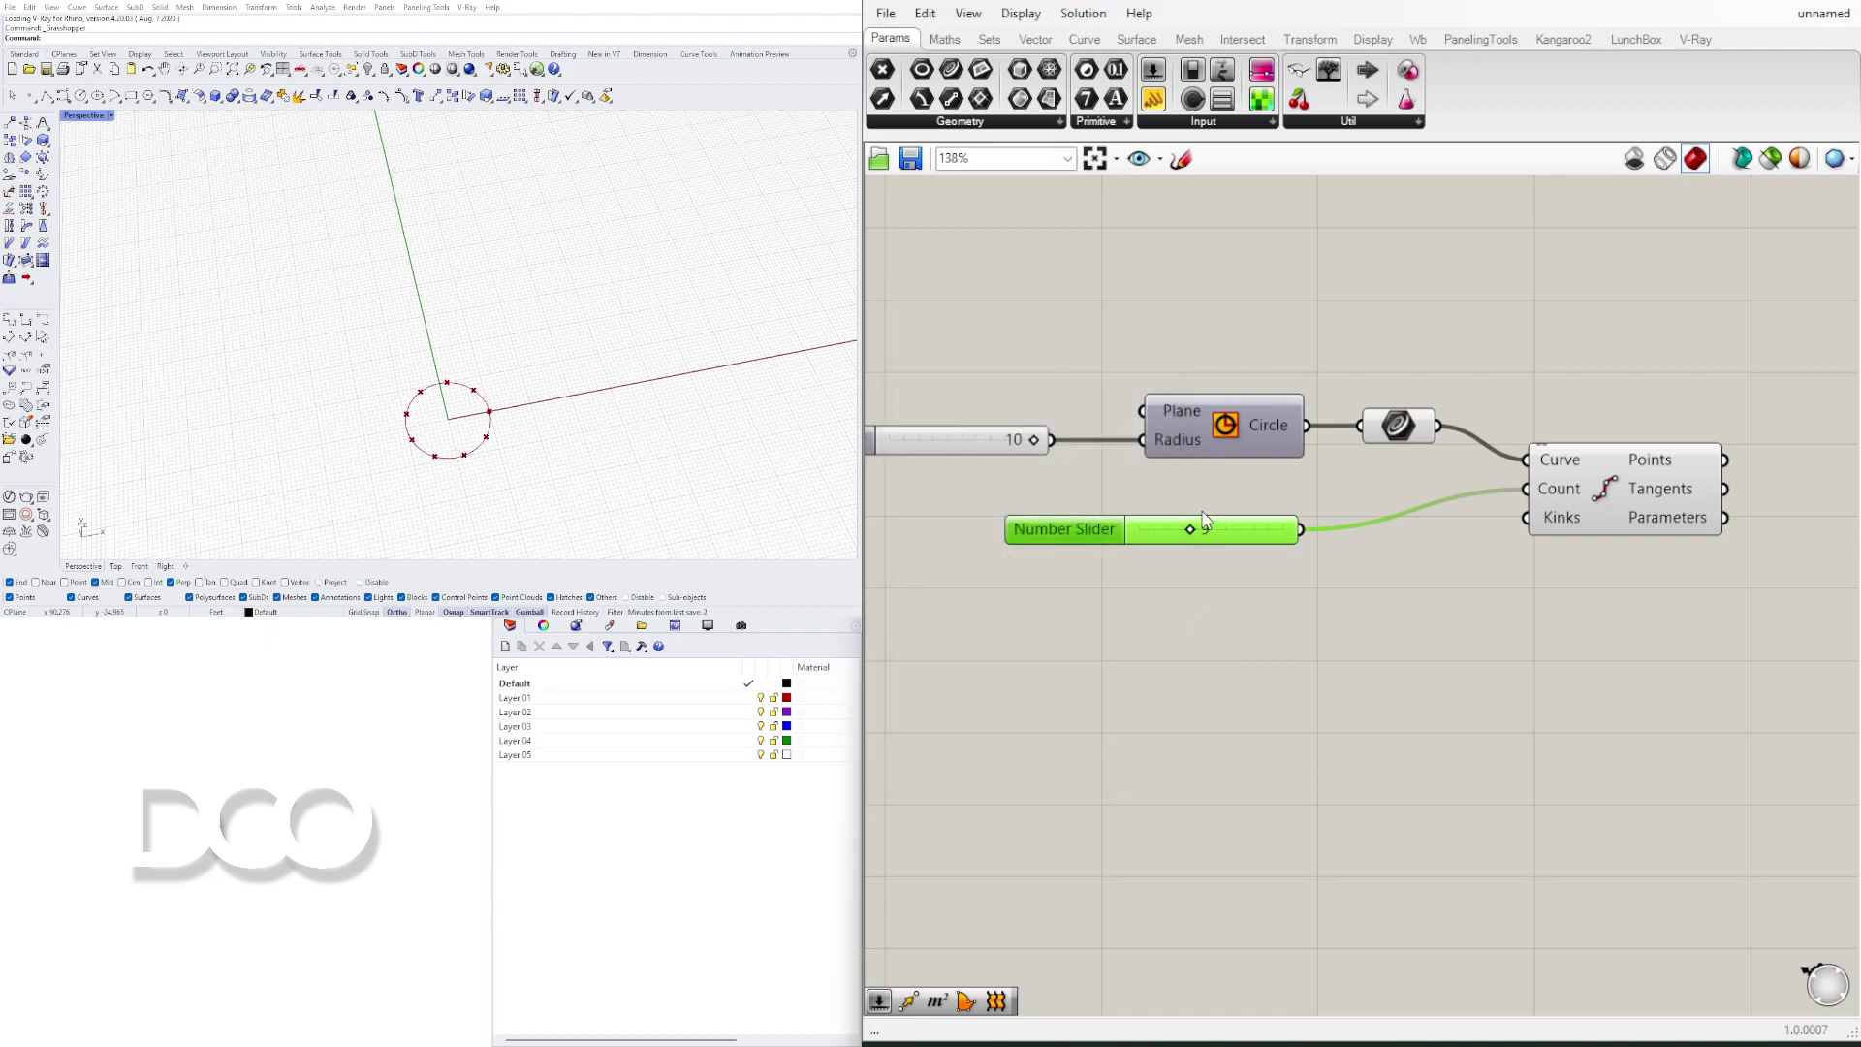
click(1415, 630)
Step: Align Divide Curve with the Curve parameter and move the radius slider up and closer to the Circle component
drag(1631, 498, 1610, 463)
click(1311, 659)
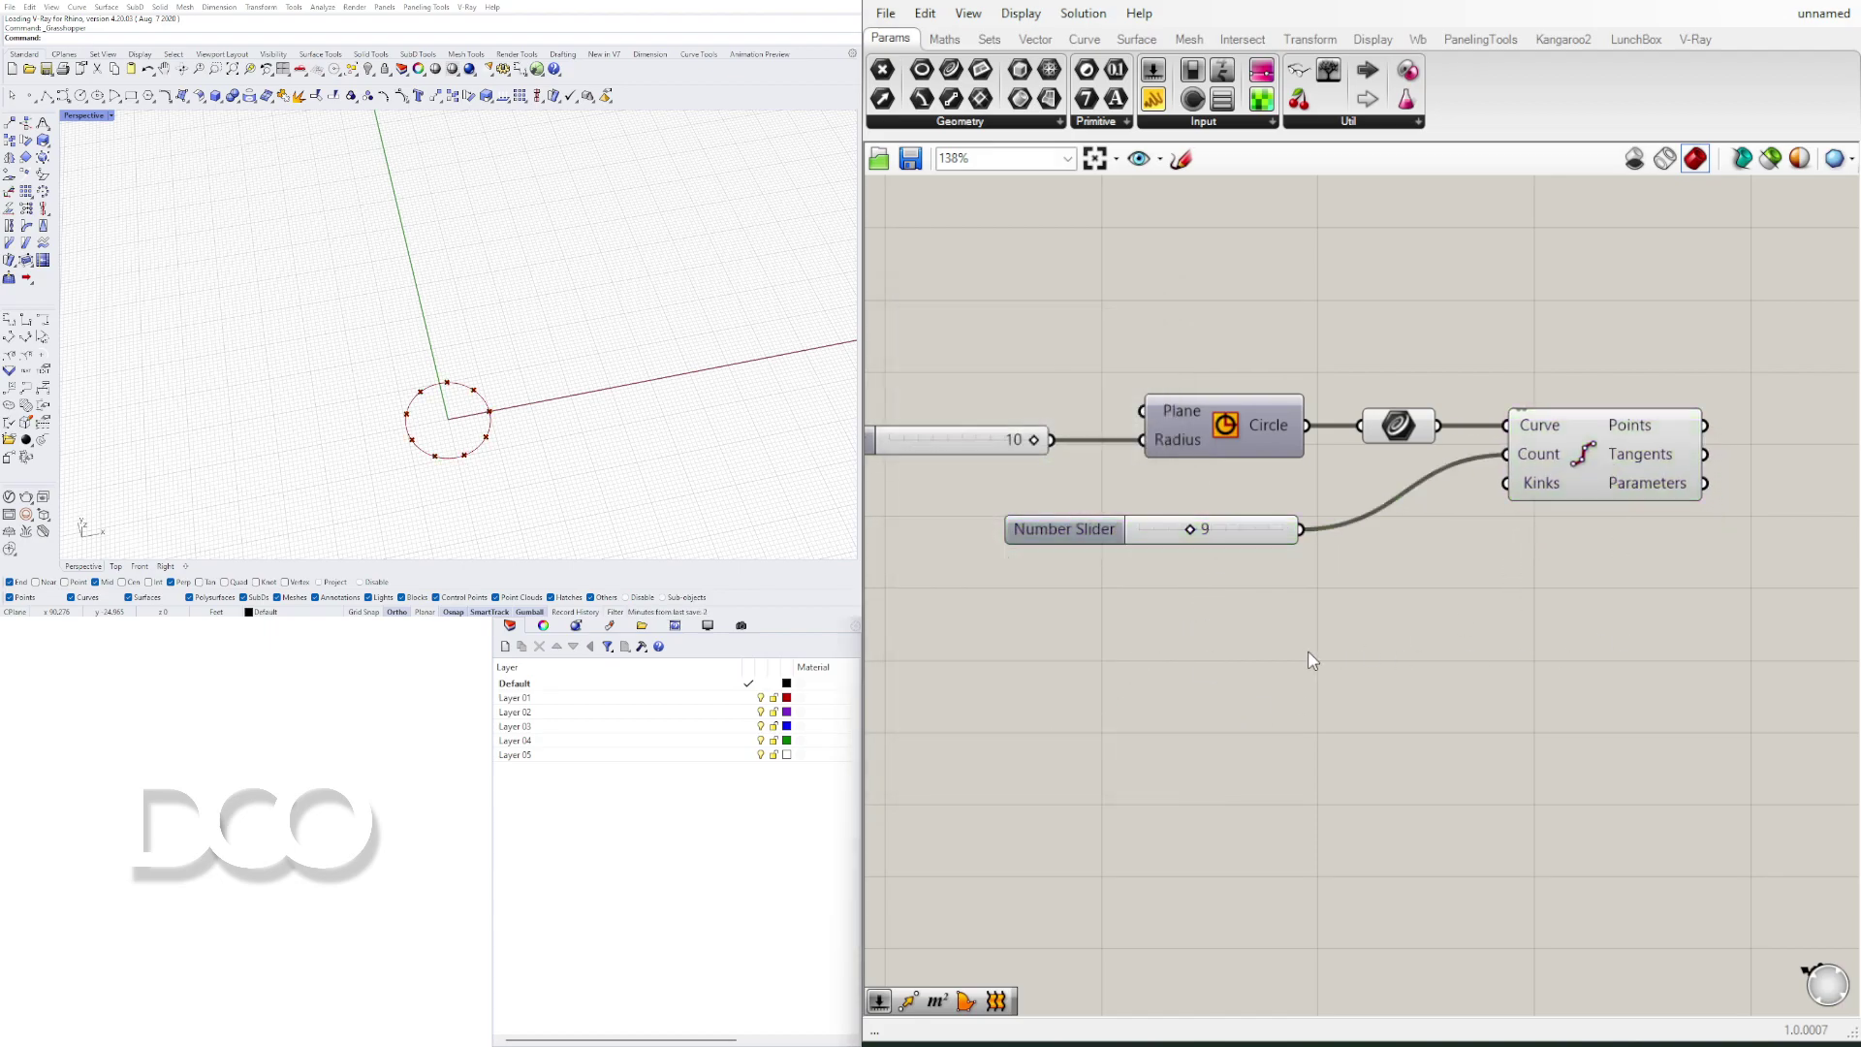
scroll(1410, 605, down, 2)
drag(1038, 496, 1065, 475)
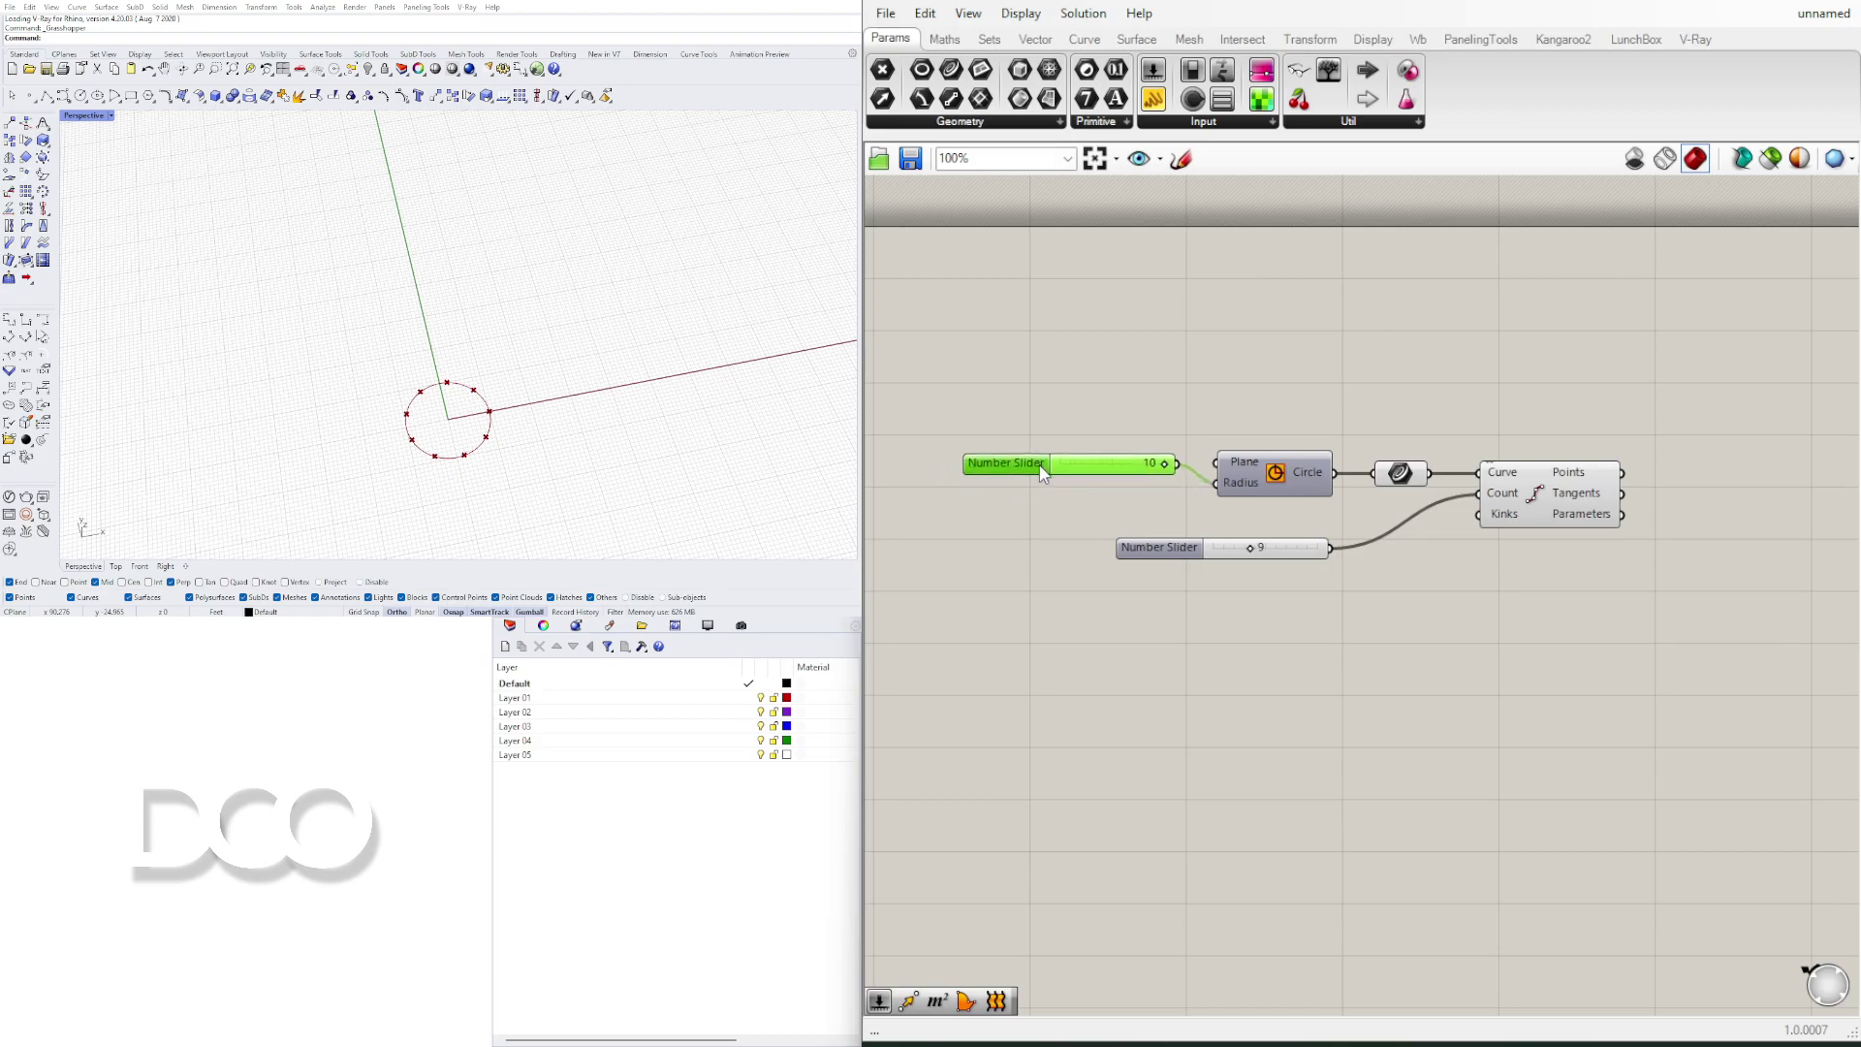
click(1152, 612)
drag(1640, 637, 1392, 475)
click(1507, 446)
drag(1518, 488, 1495, 486)
click(1582, 637)
Step: Move the division count slider up so it sits closer beneath the Circle component
scroll(1260, 565, up, 3)
drag(1114, 542, 1125, 503)
click(1137, 580)
right_drag(1102, 620, 1187, 590)
scroll(1234, 607, down, 1)
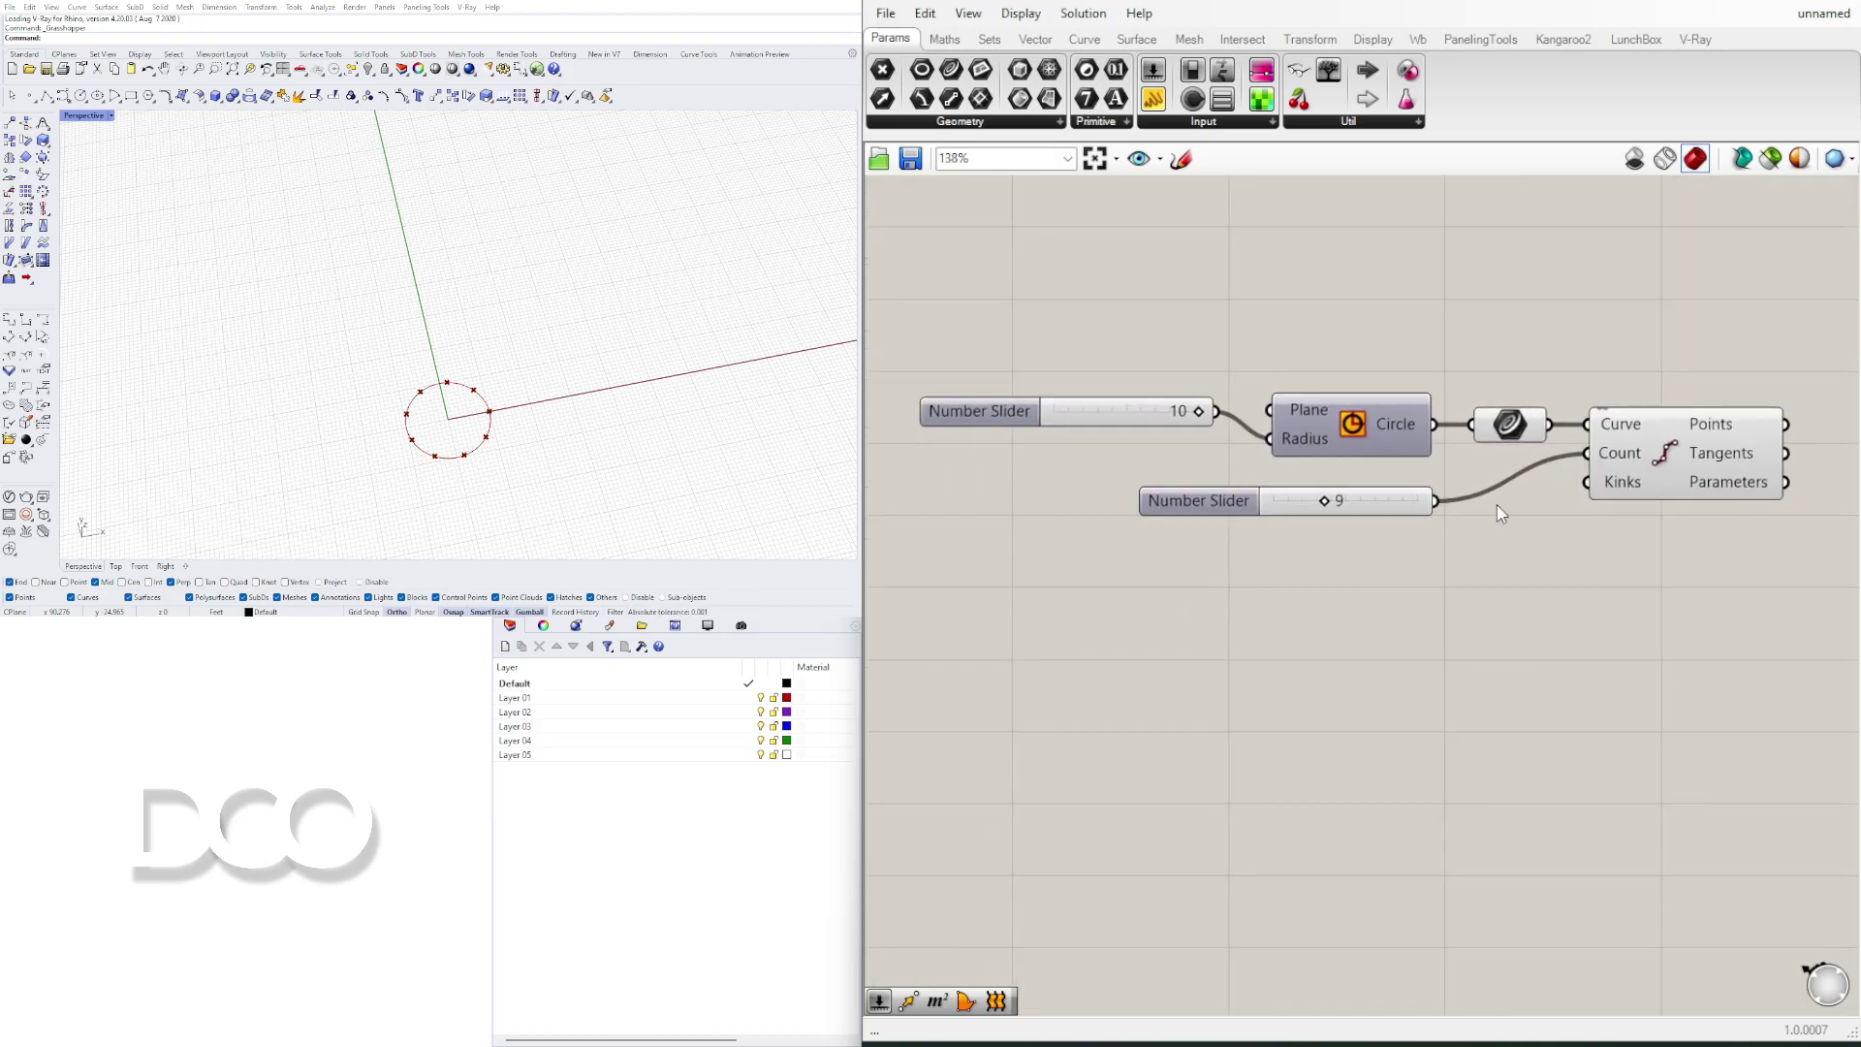
Step: Add a Line component and connect Divide Curve's Points output to both its Start Point and End Point inputs
right_drag(1720, 495, 1275, 399)
click(1505, 428)
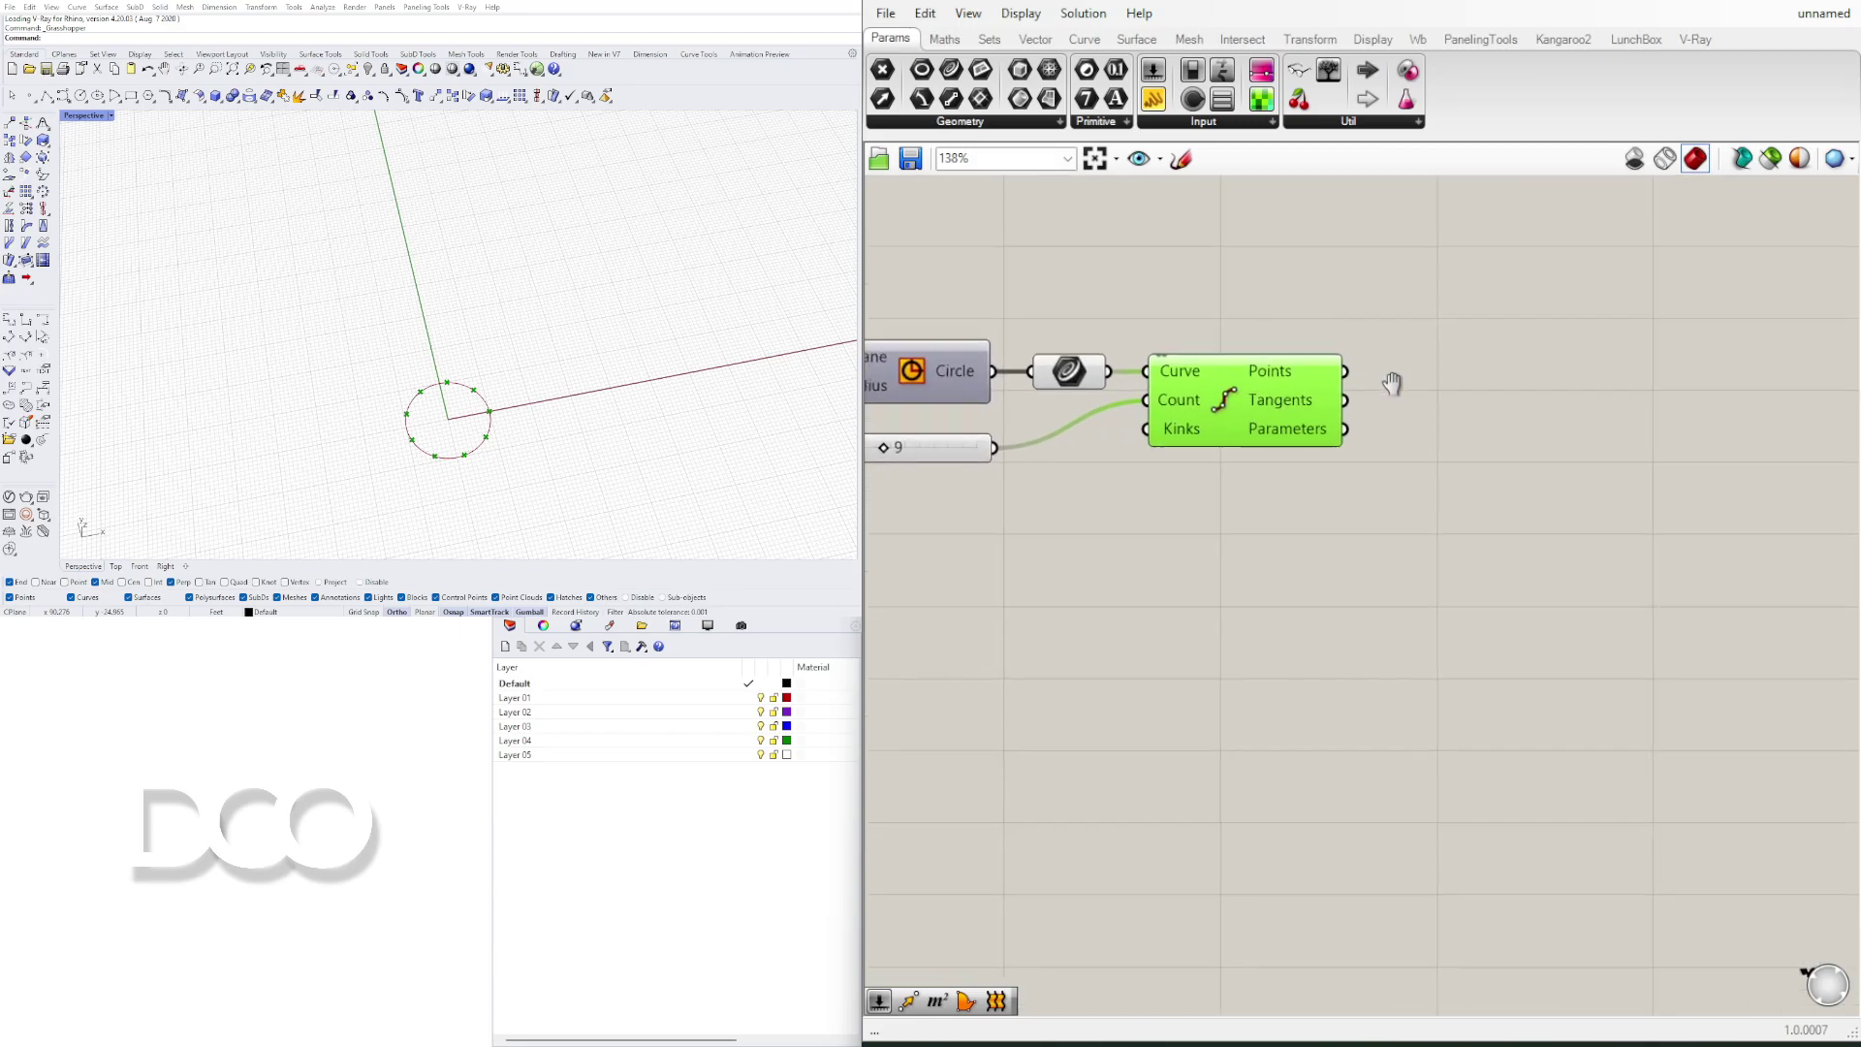
double_click(1507, 369)
text(line)
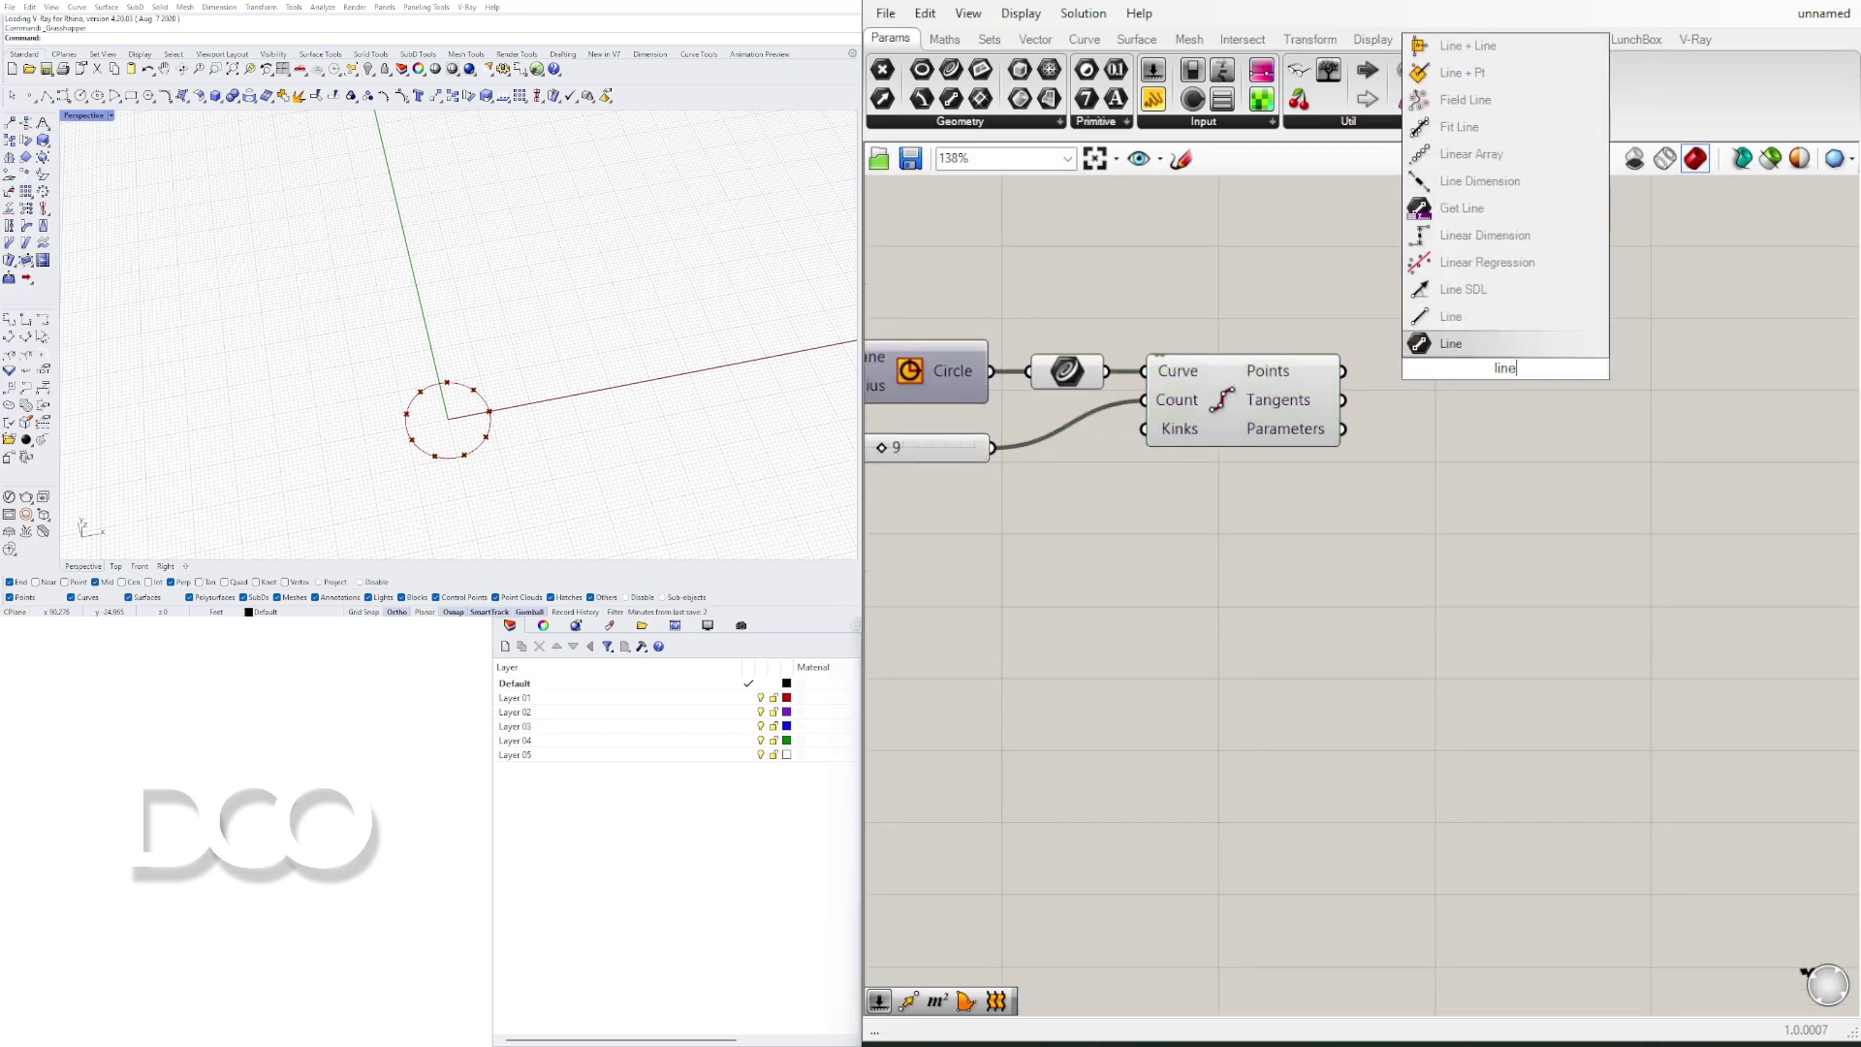
click(1449, 336)
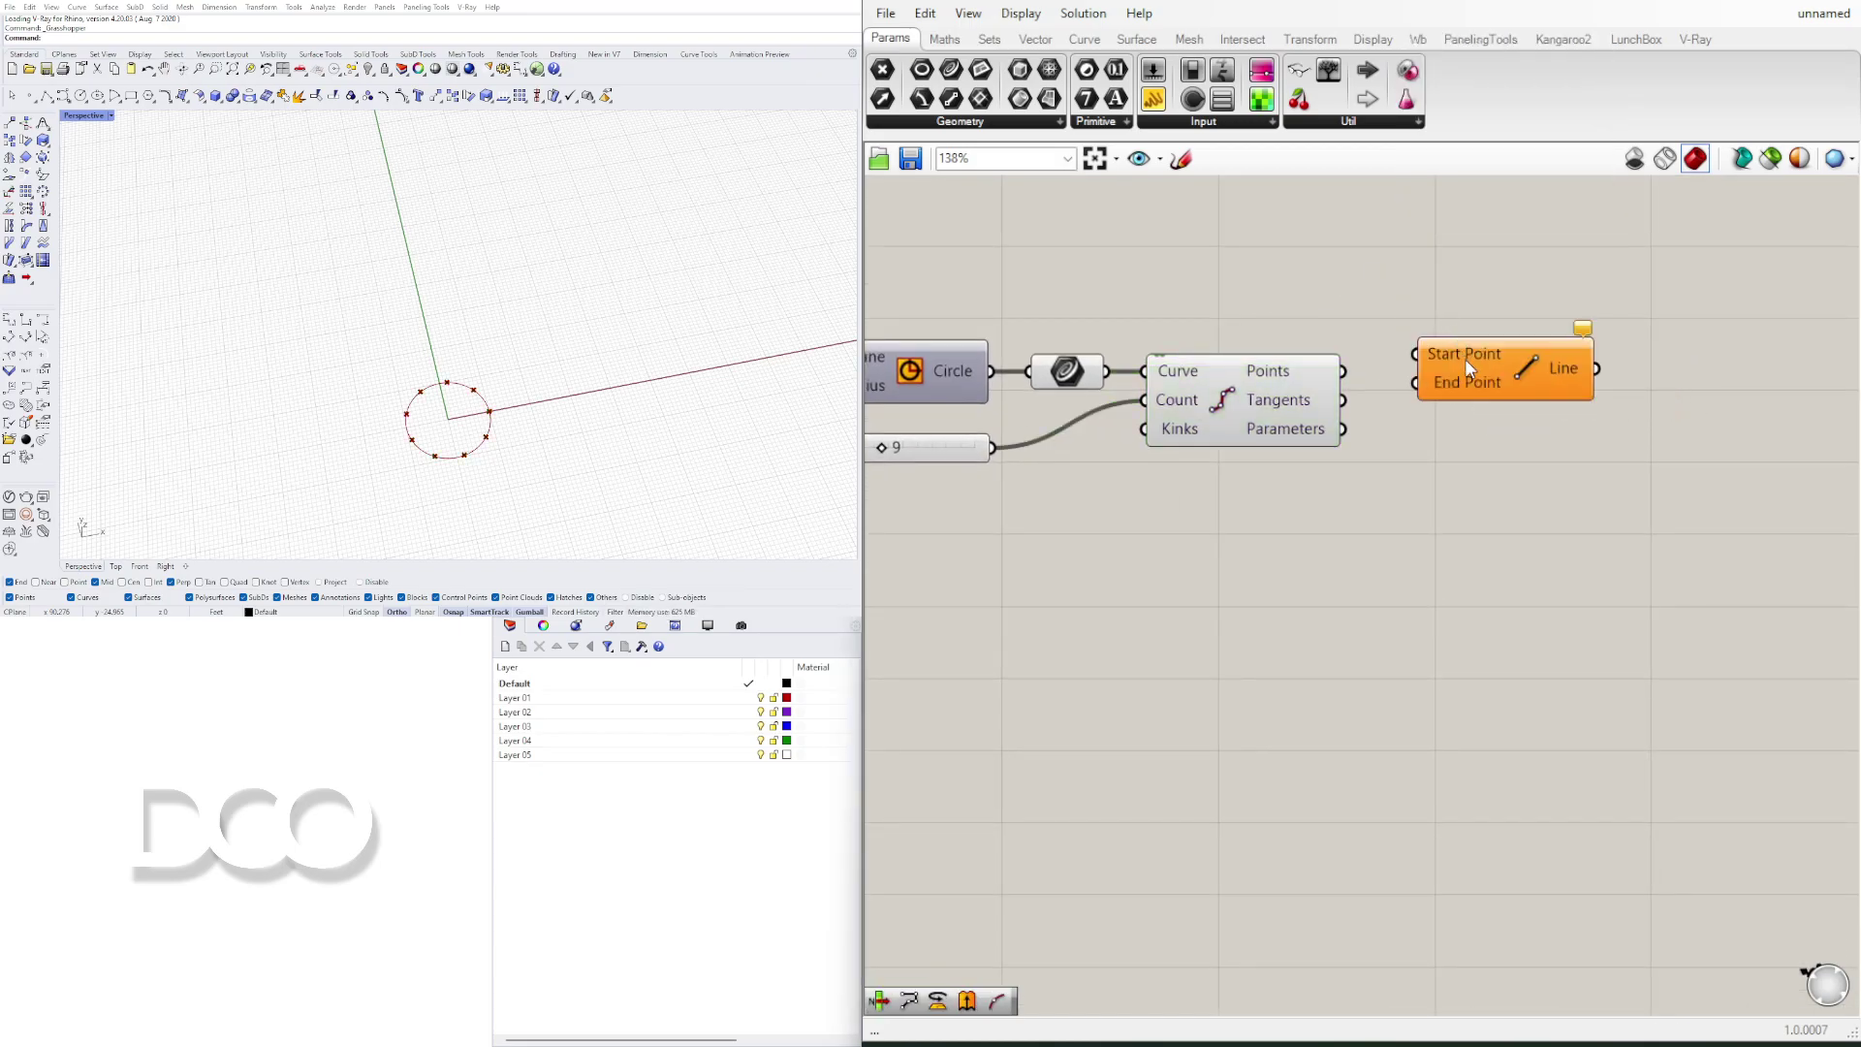
drag(1467, 367, 1547, 387)
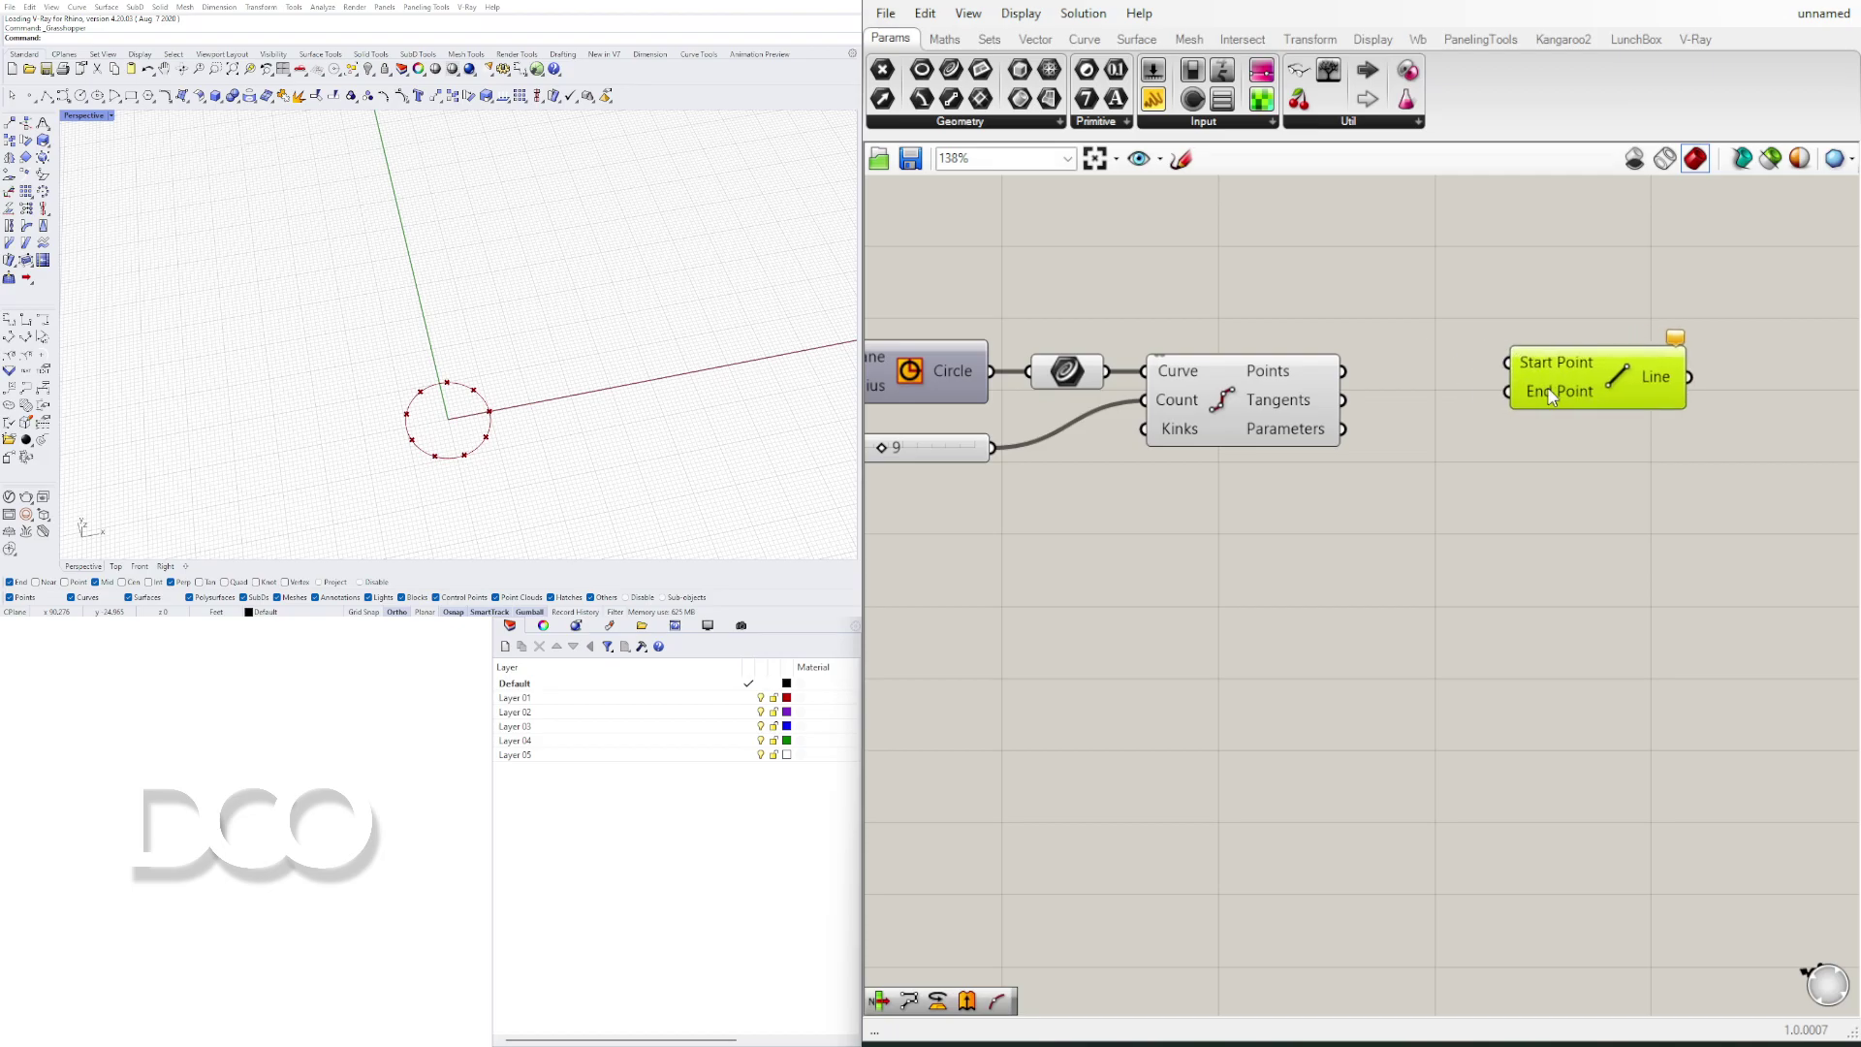
drag(1343, 371, 1507, 363)
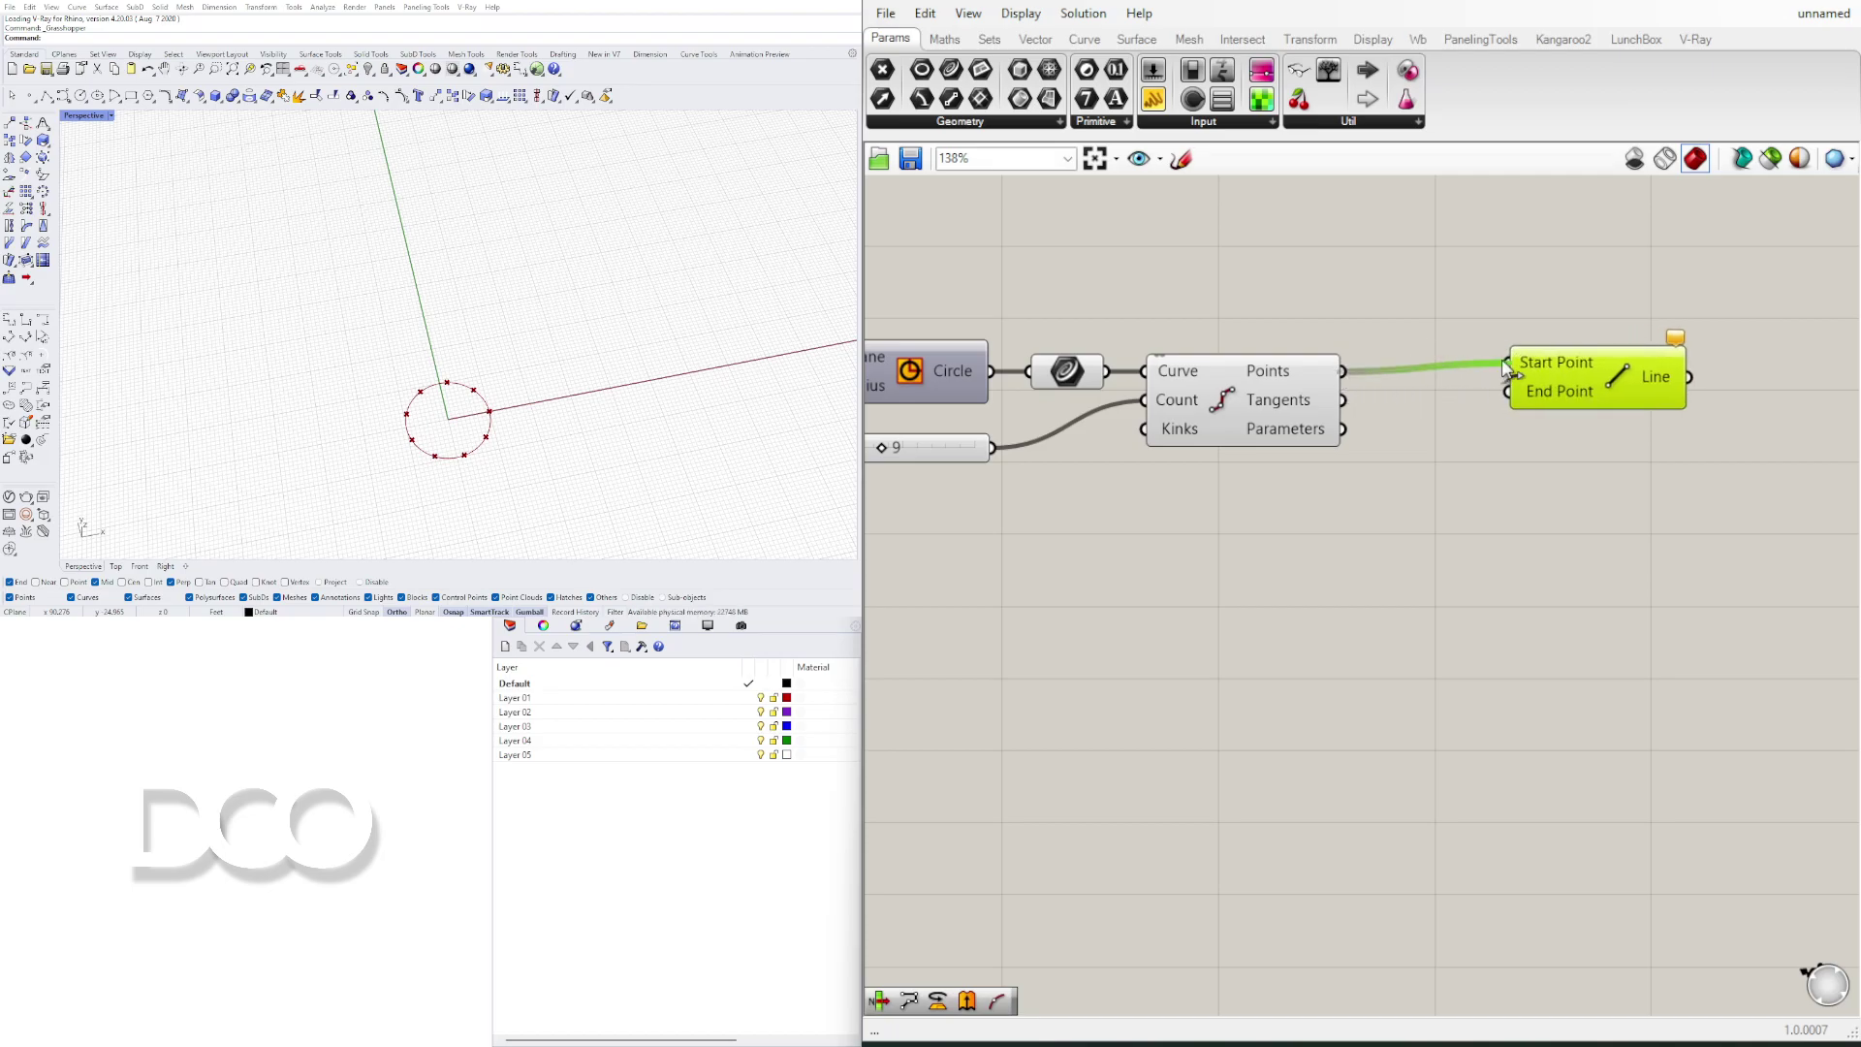
drag(1344, 371, 1507, 391)
click(1510, 448)
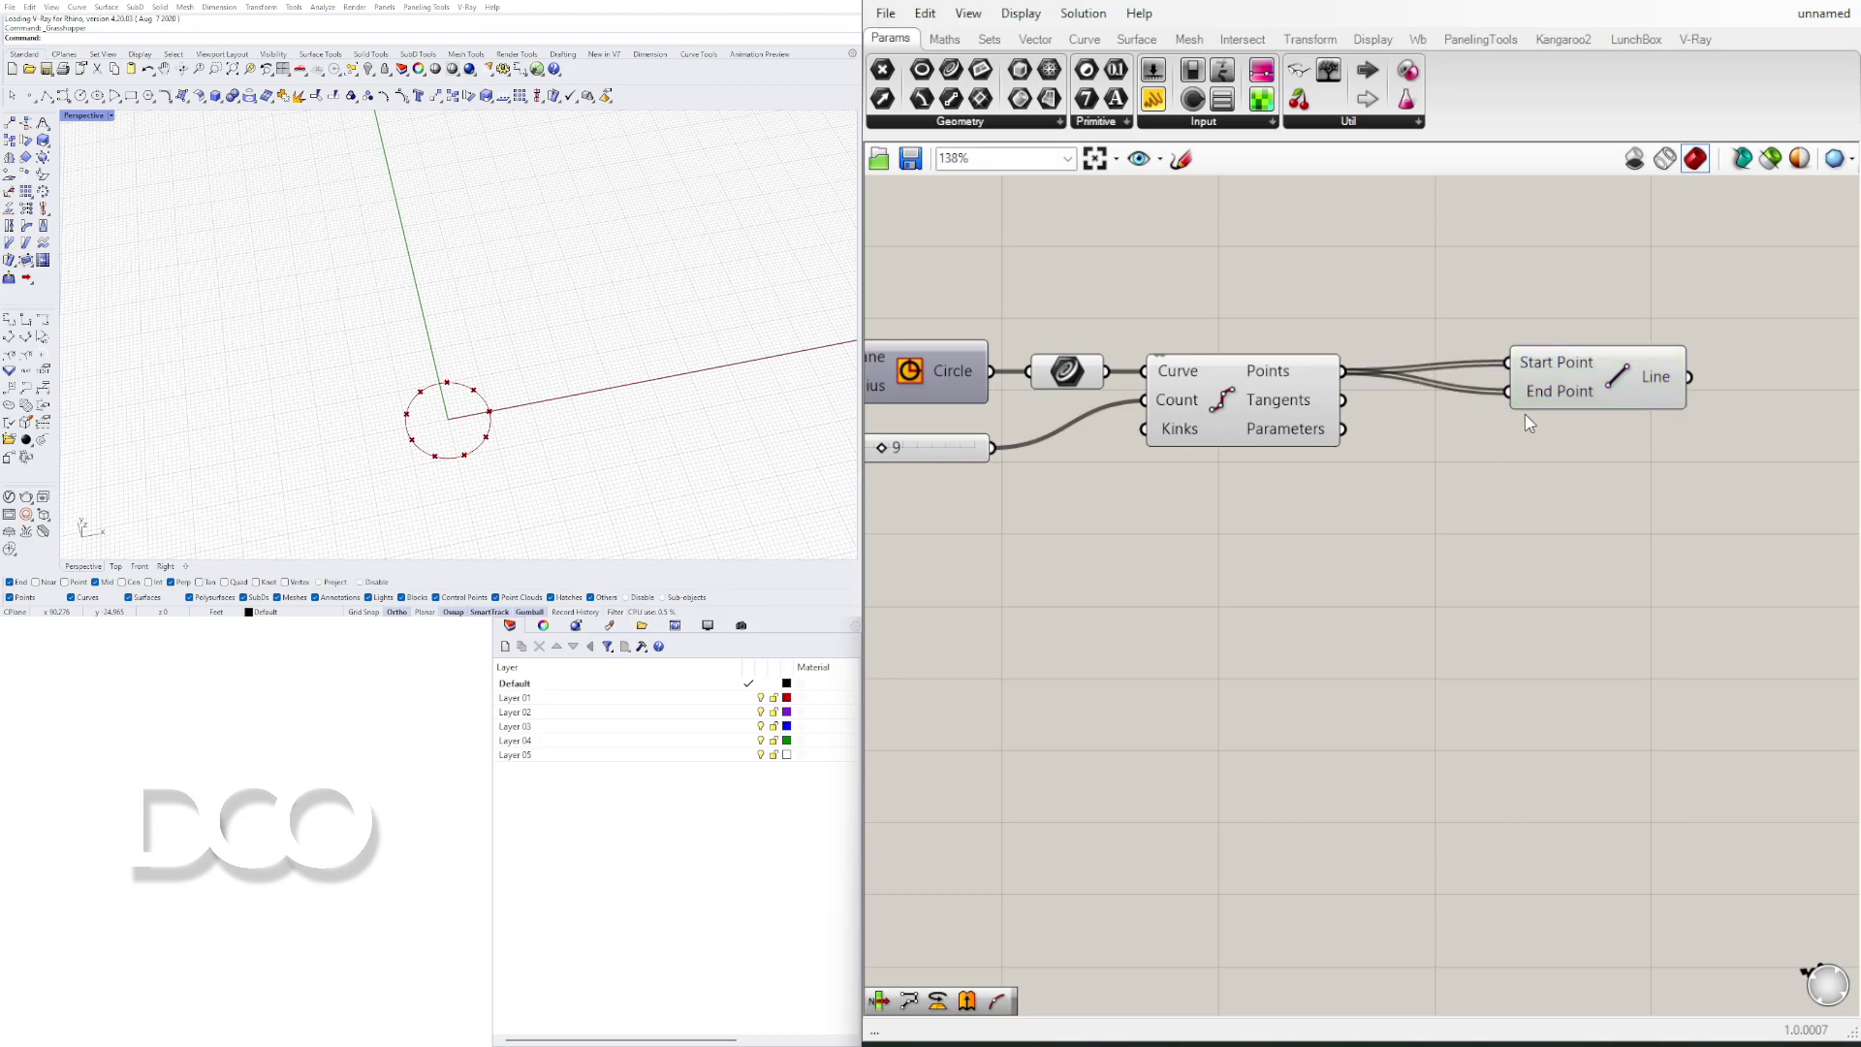
Step: Graft the Line component's End Point input and move the component up slightly
right_click(1528, 401)
click(1578, 583)
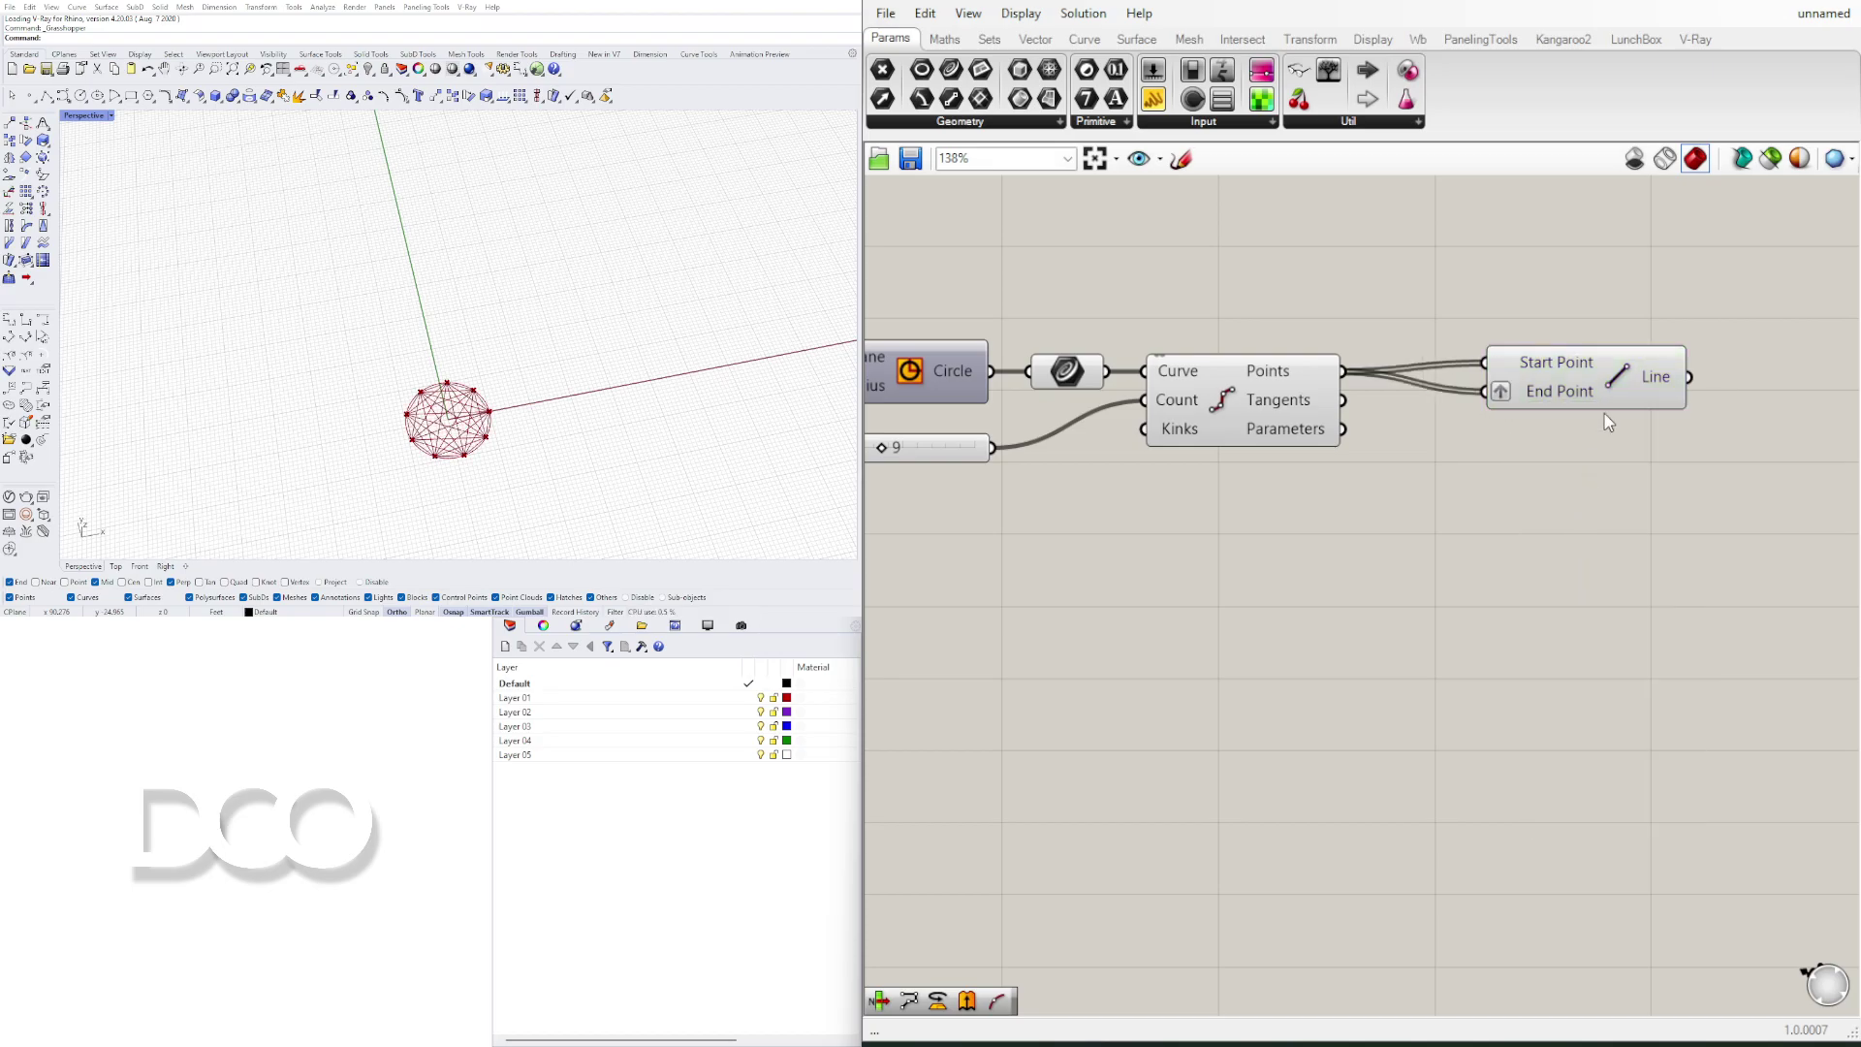
mouse_move(1570, 404)
mouse_down()
mouse_move(1494, 392)
mouse_move(1503, 358)
mouse_move(1572, 371)
mouse_up()
click(1579, 451)
click(1572, 426)
click(586, 440)
scroll(421, 419, up, 10)
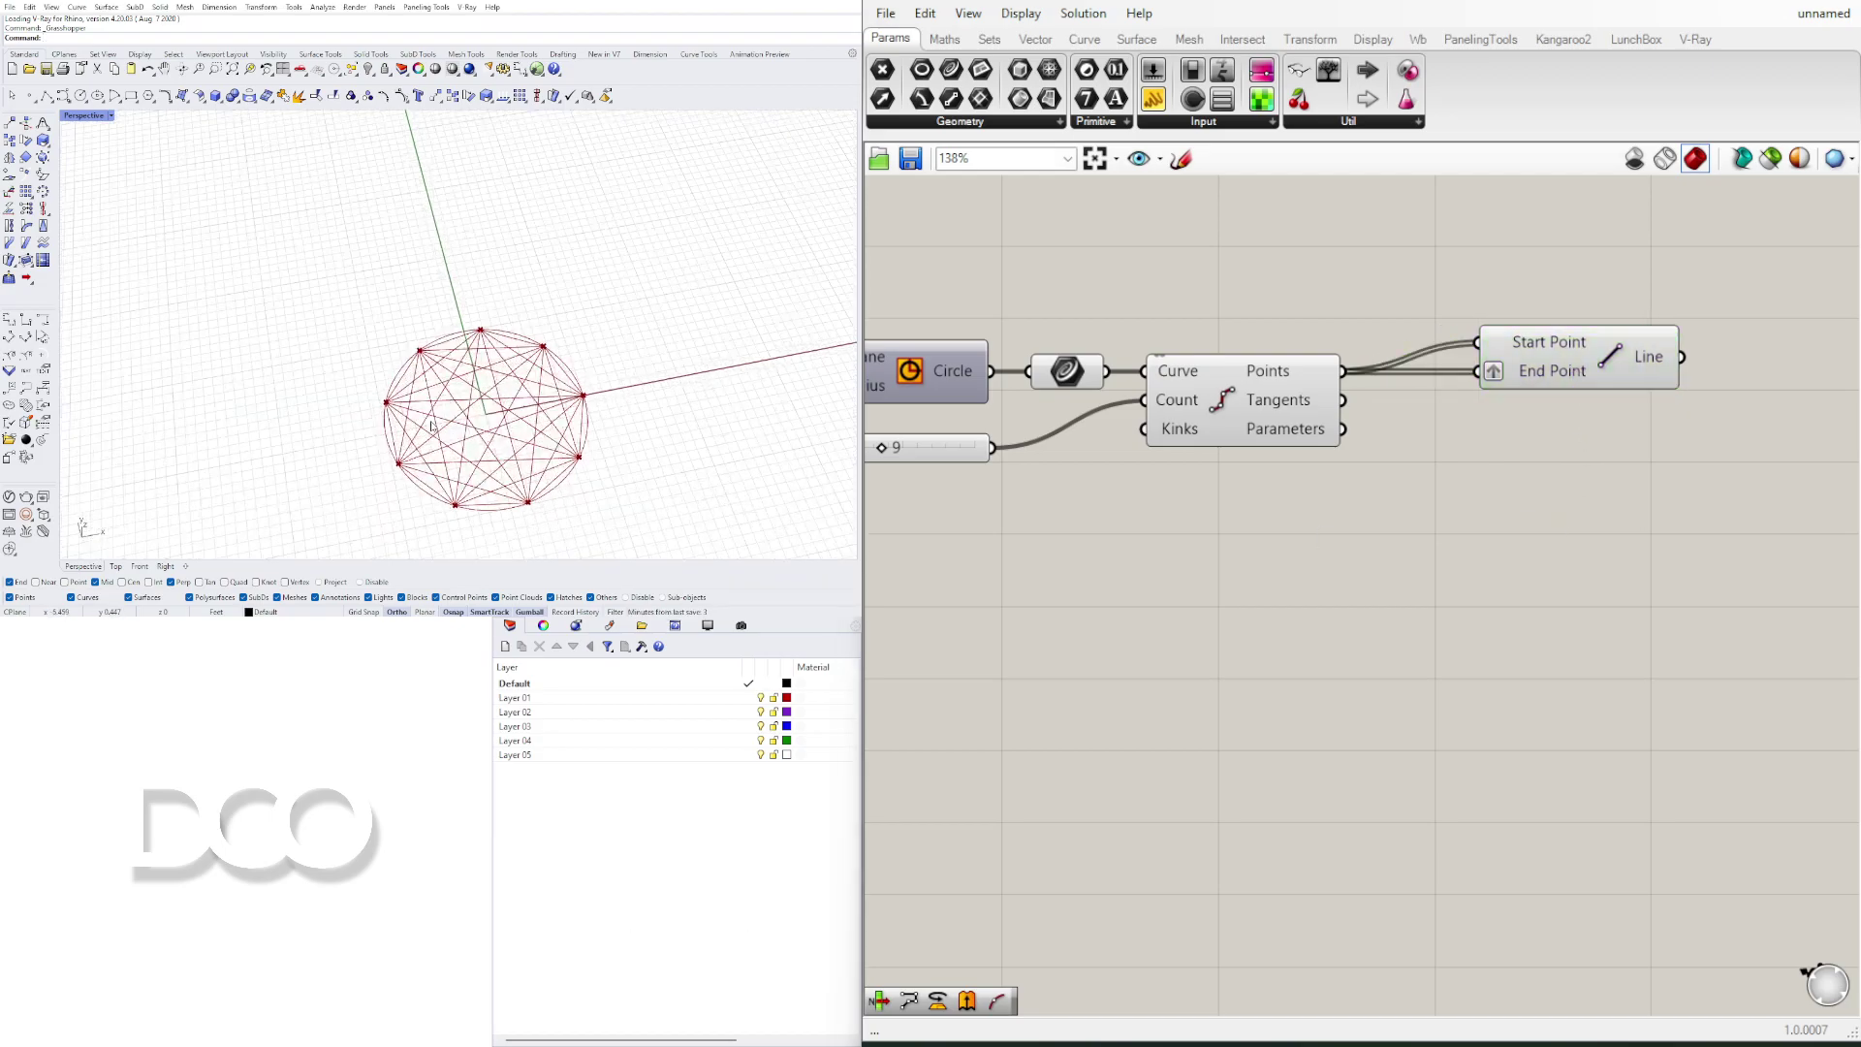
shift+right_drag(432, 407, 387, 319)
scroll(415, 307, up, 4)
scroll(415, 308, down, 3)
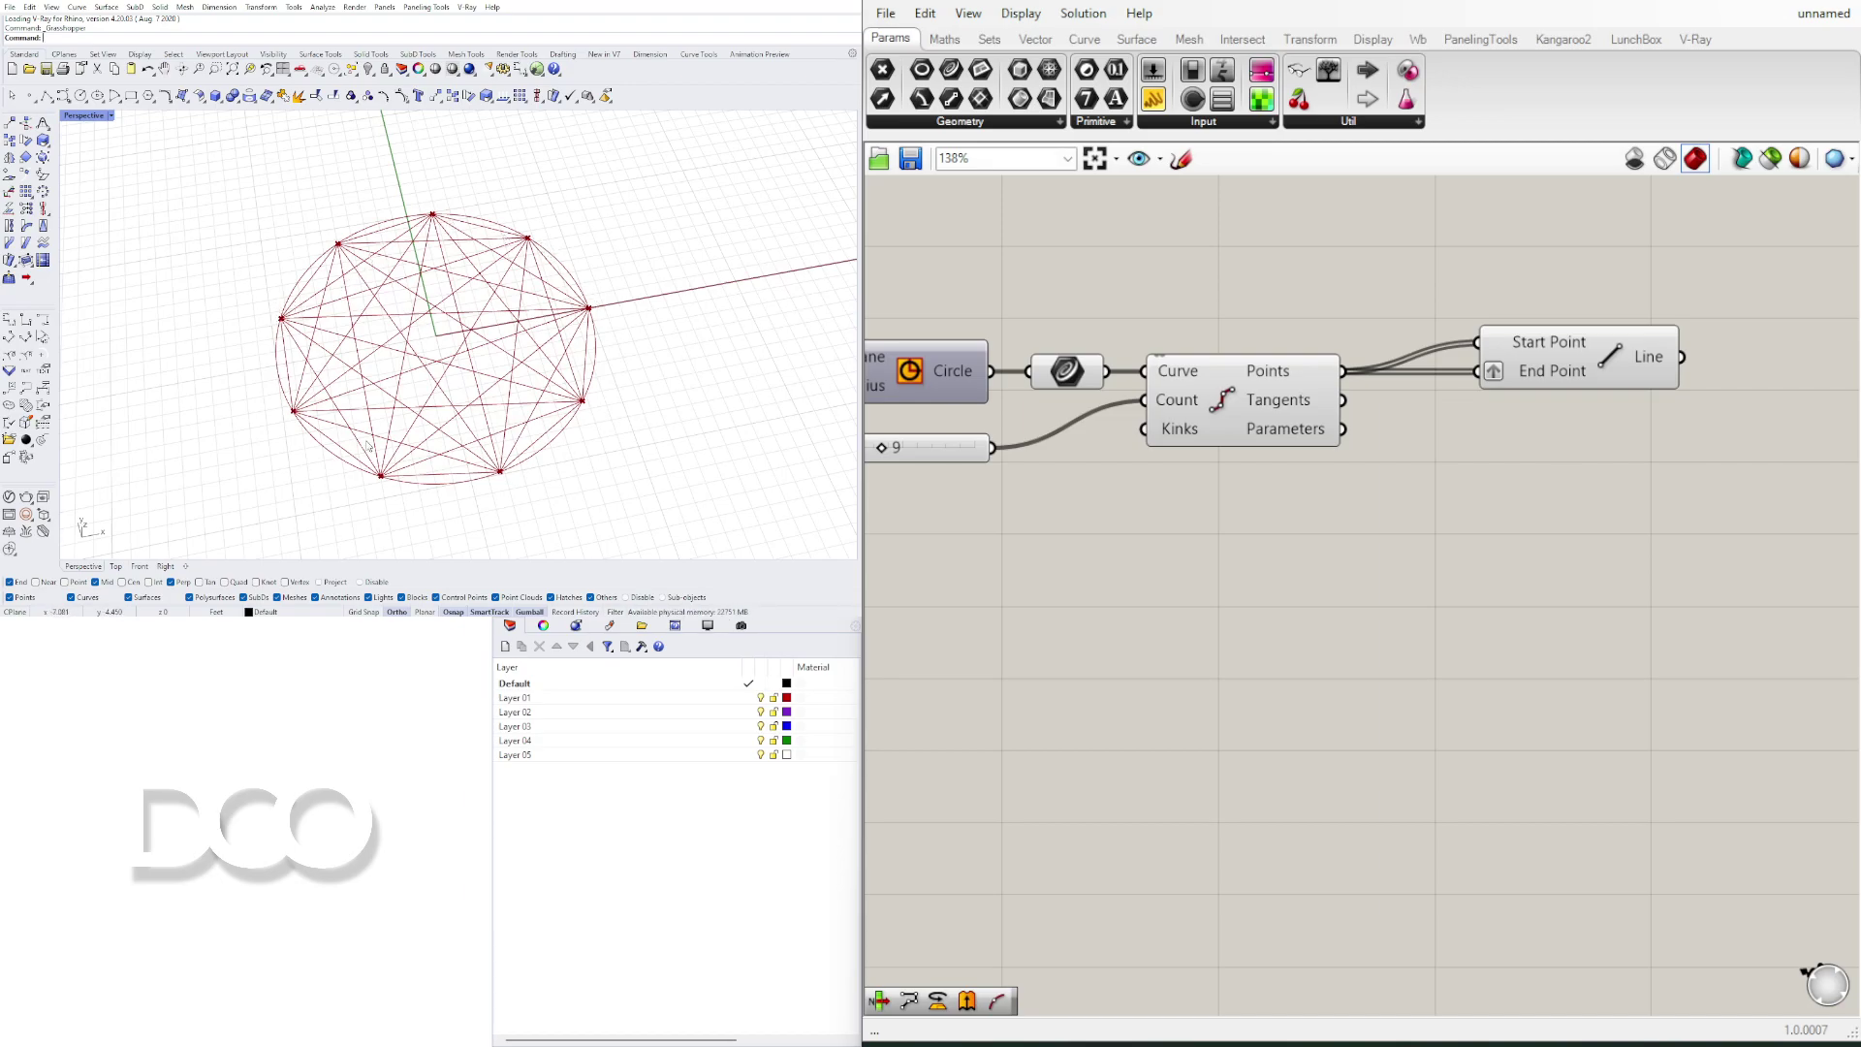
drag(1579, 354, 1570, 353)
click(1543, 521)
Step: Try out the division count slider and leave it at 9
scroll(441, 331, down, 3)
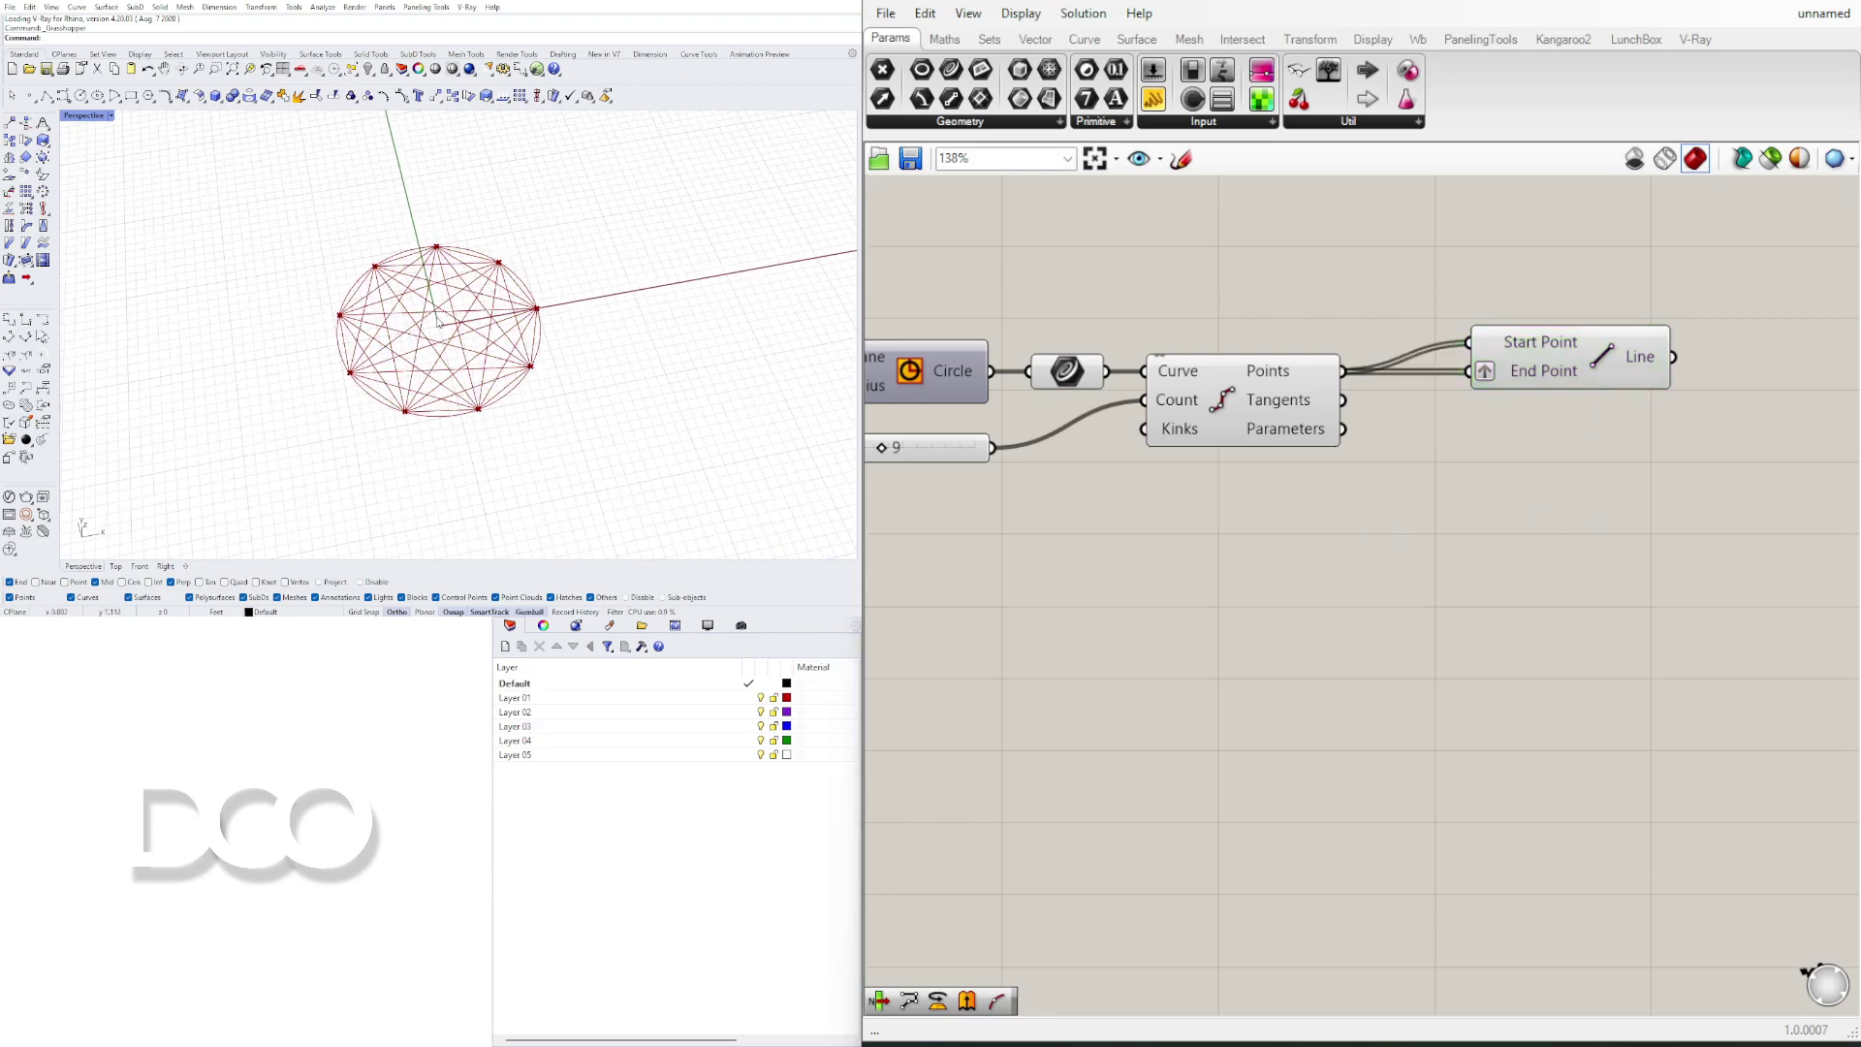
scroll(1038, 498, down, 3)
scroll(959, 472, up, 6)
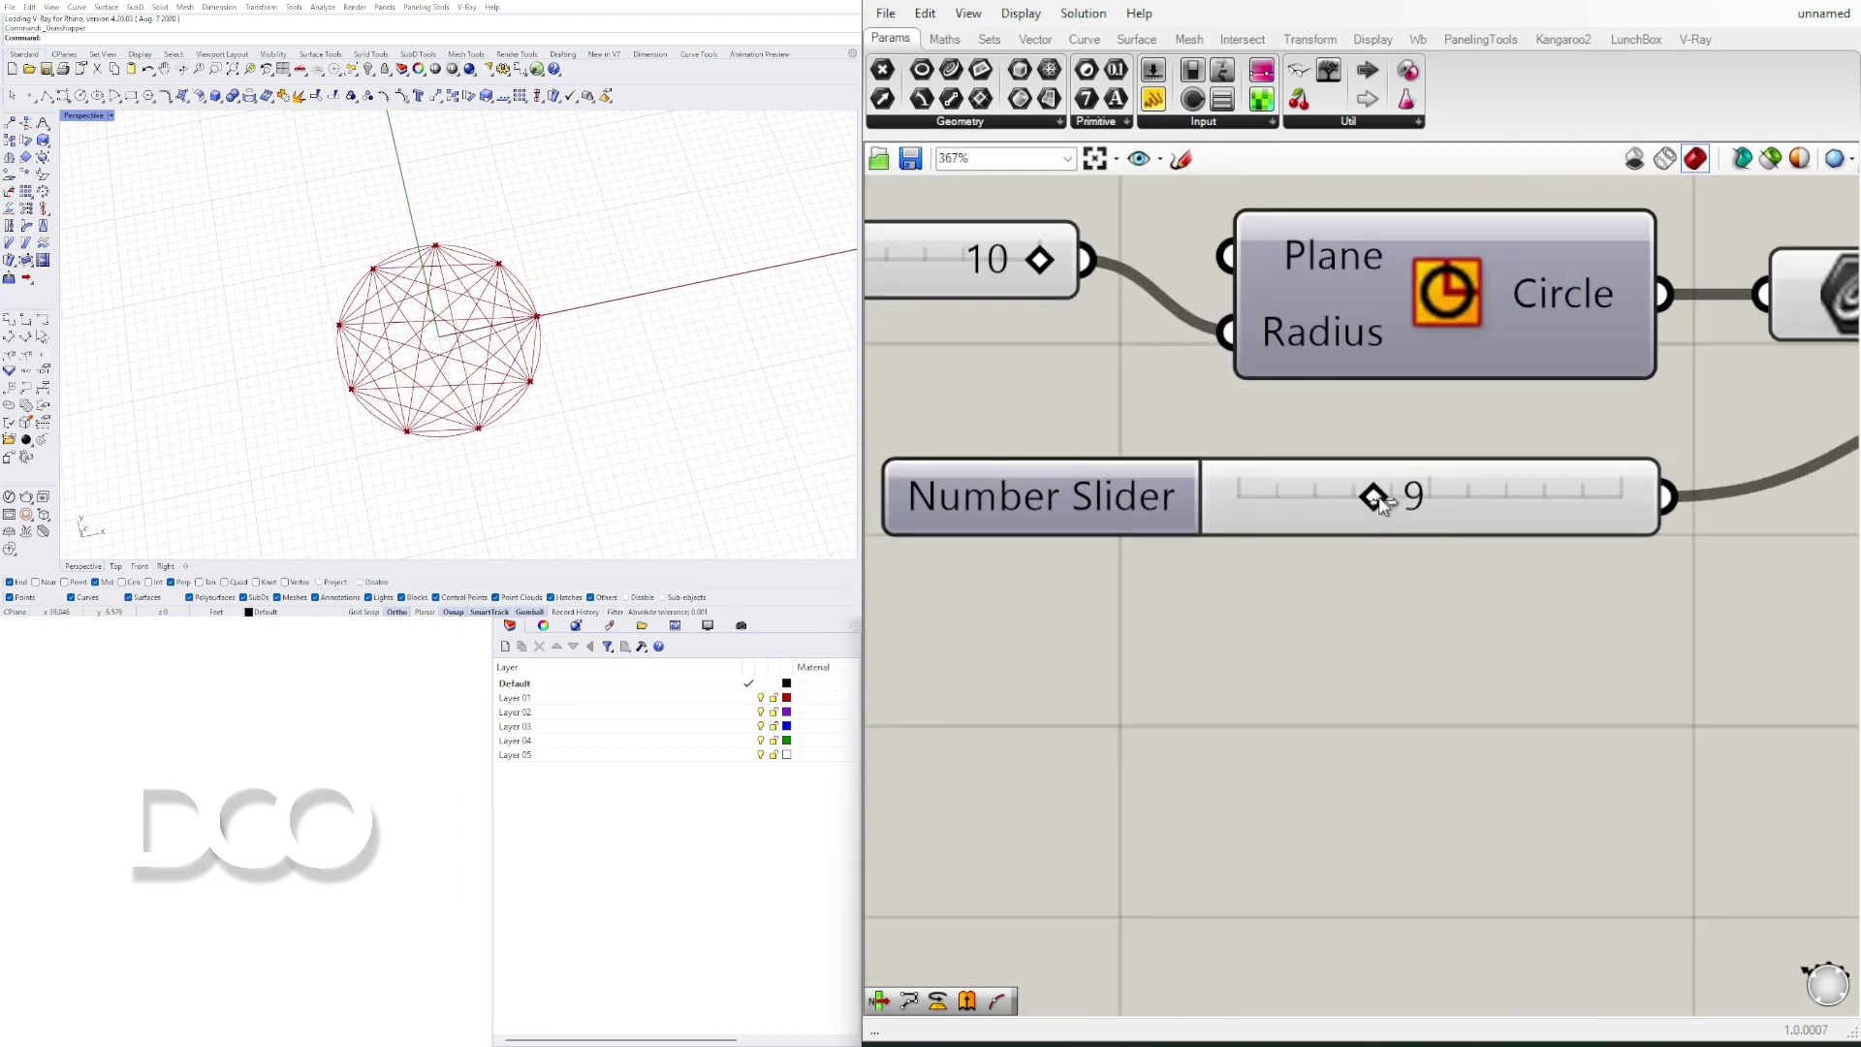
mouse_move(1376, 498)
mouse_down()
mouse_move(1237, 499)
mouse_move(1633, 468)
mouse_move(1363, 469)
mouse_move(1383, 469)
mouse_up()
scroll(1462, 594, down, 5)
right_drag(1579, 675, 1059, 658)
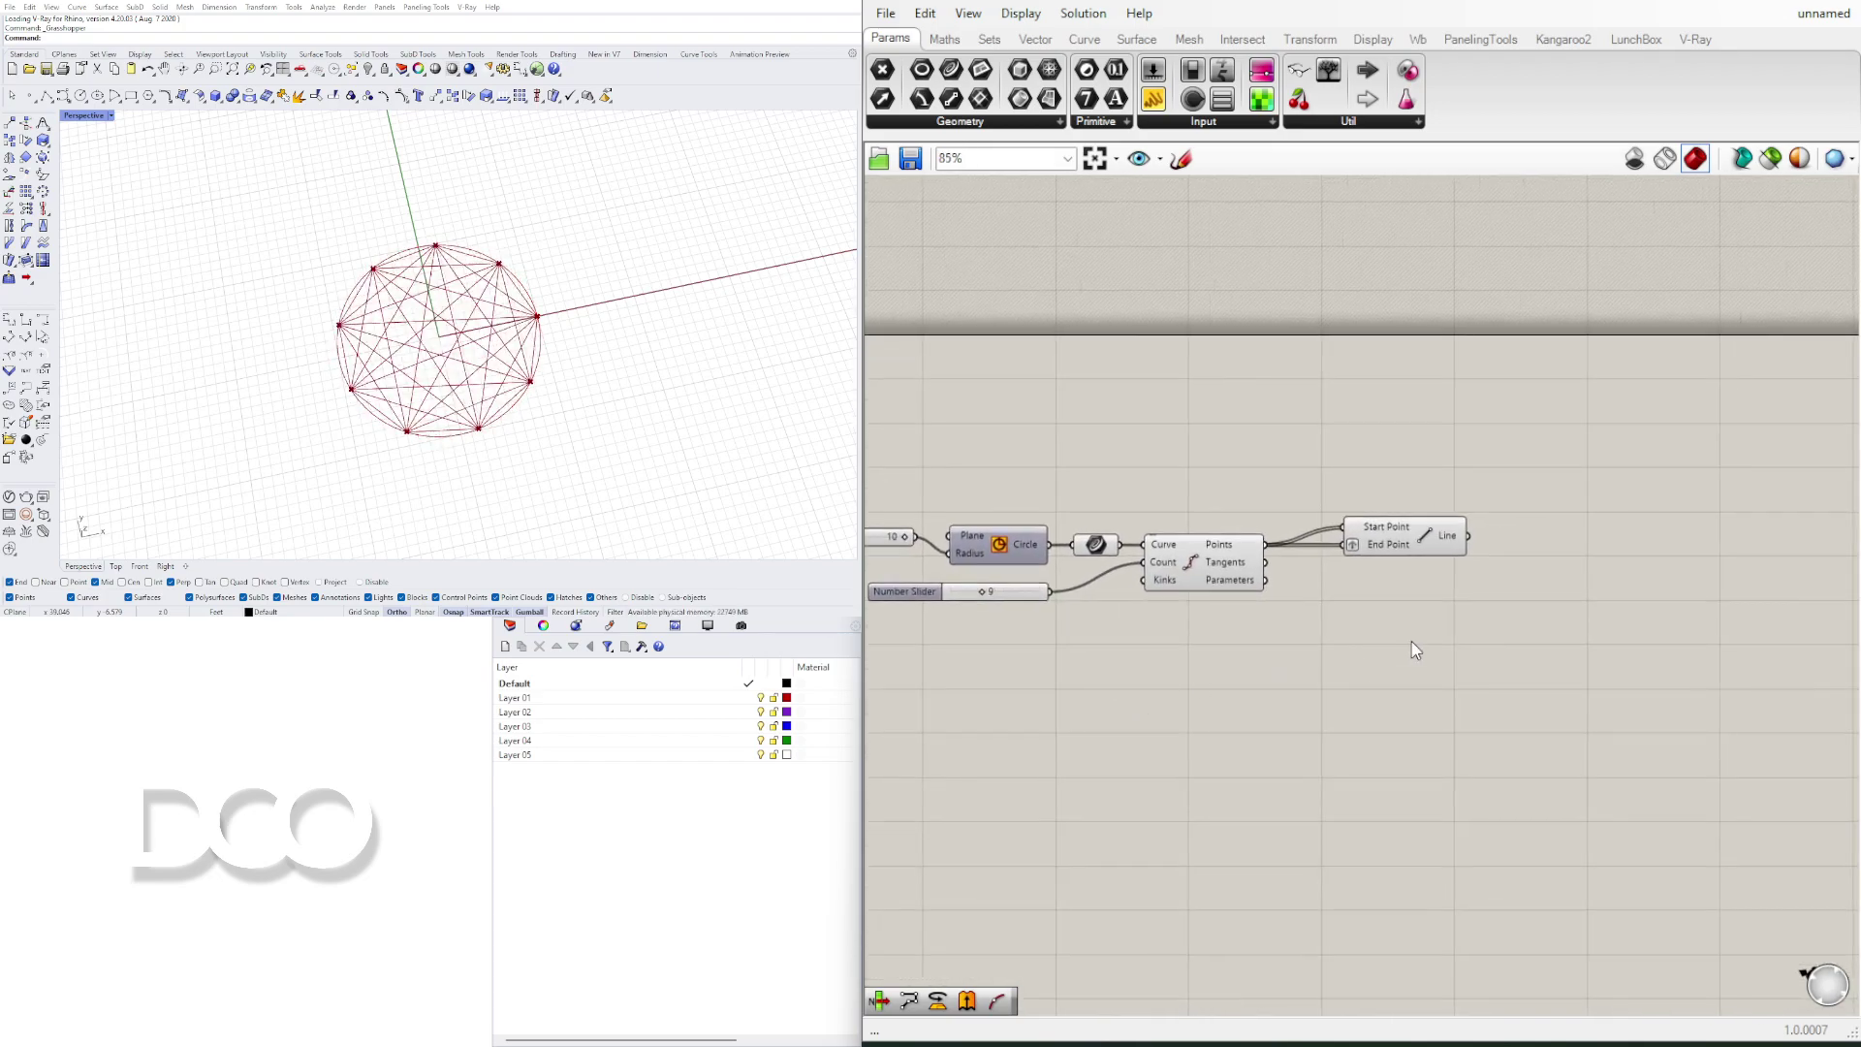
Step: Move the Line component slightly farther from Divide Curve and check its lines in the viewport
mouse_move(1422, 536)
mouse_down()
mouse_move(1413, 551)
mouse_move(1429, 536)
mouse_up()
click(1457, 559)
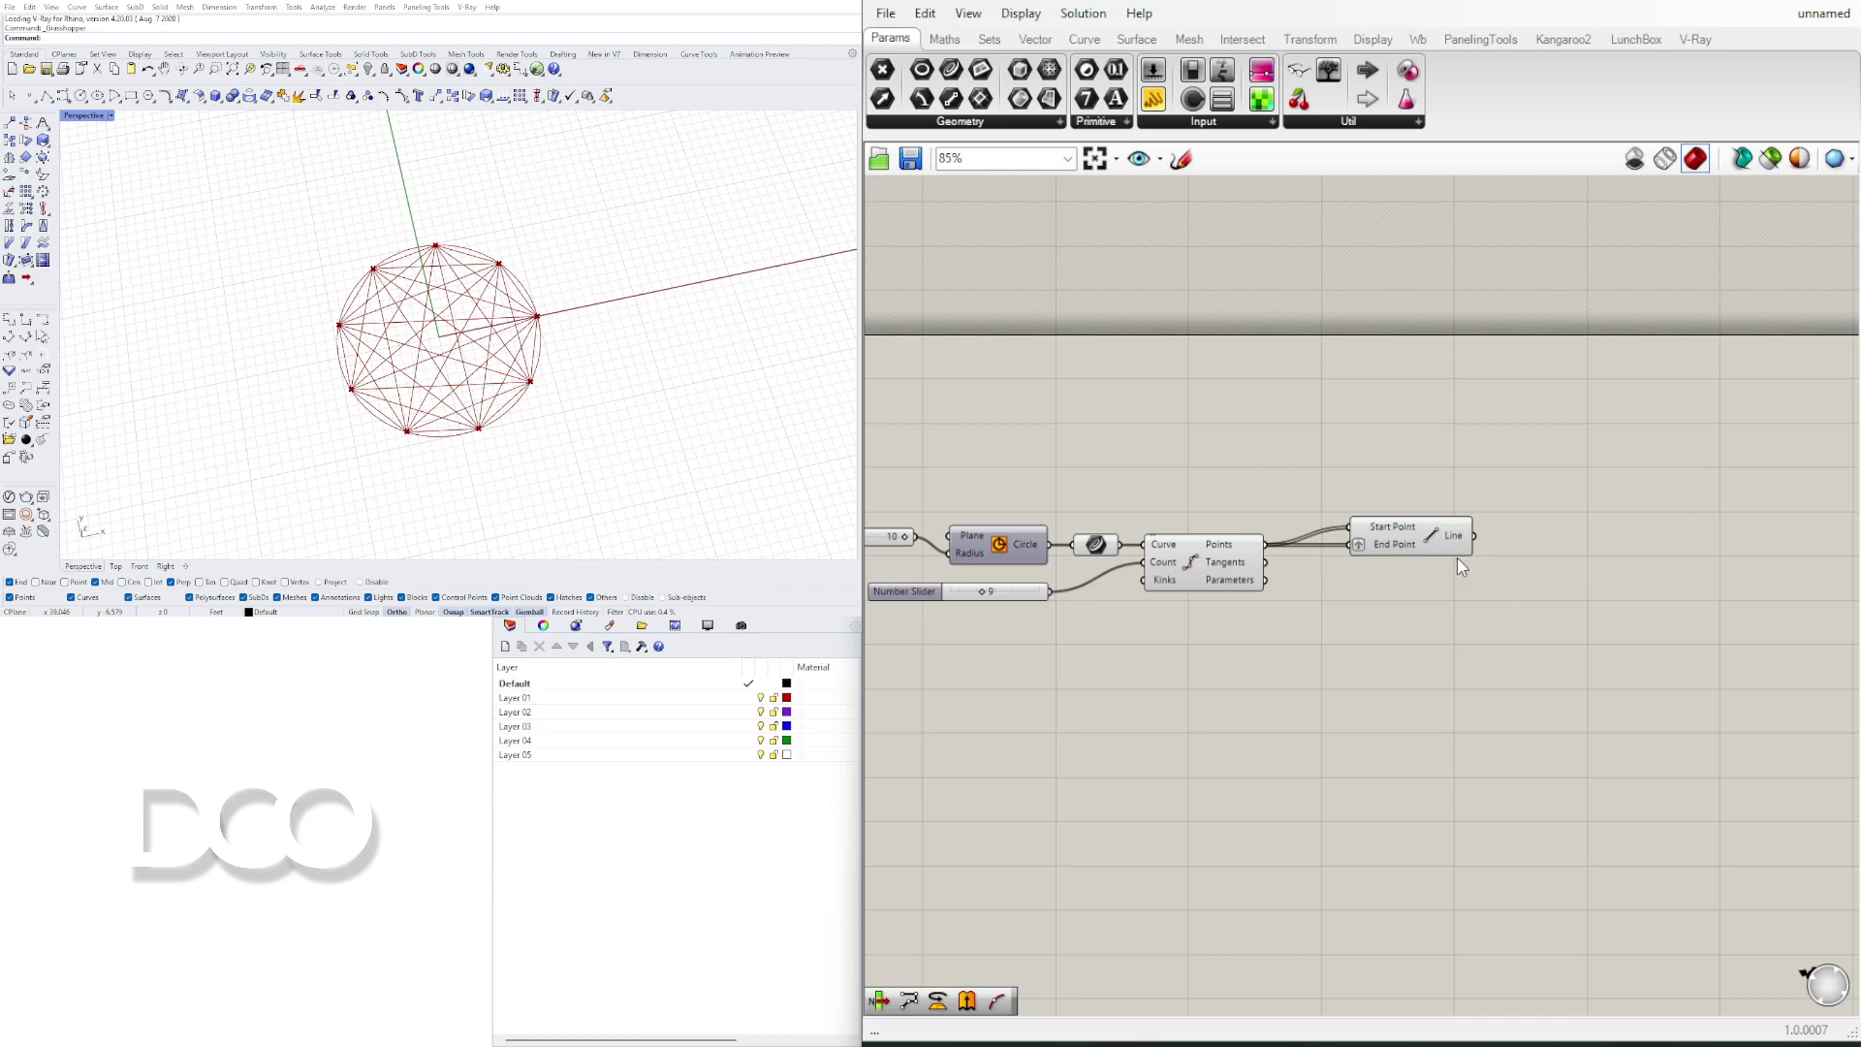
scroll(1448, 549, up, 3)
click(1410, 530)
right_drag(1541, 642, 1410, 575)
click(1250, 581)
click(1347, 458)
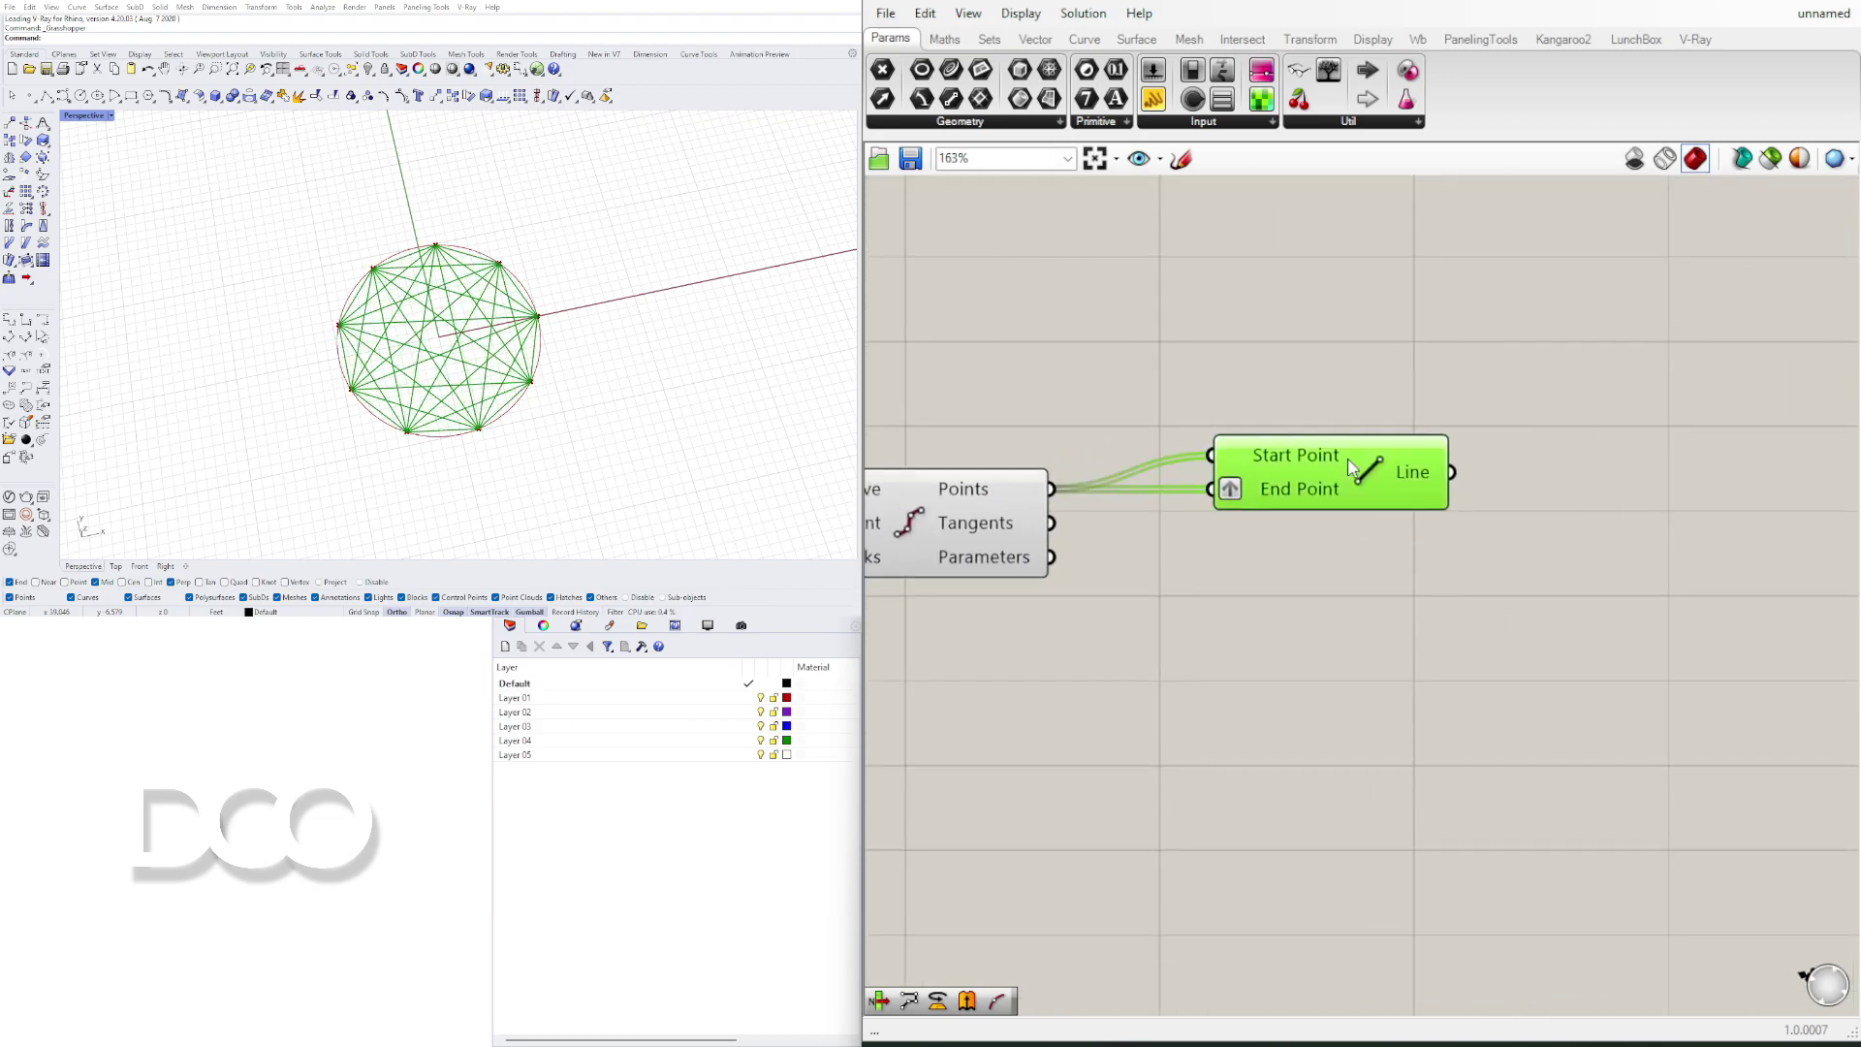
click(1266, 653)
right_drag(1168, 692, 1256, 683)
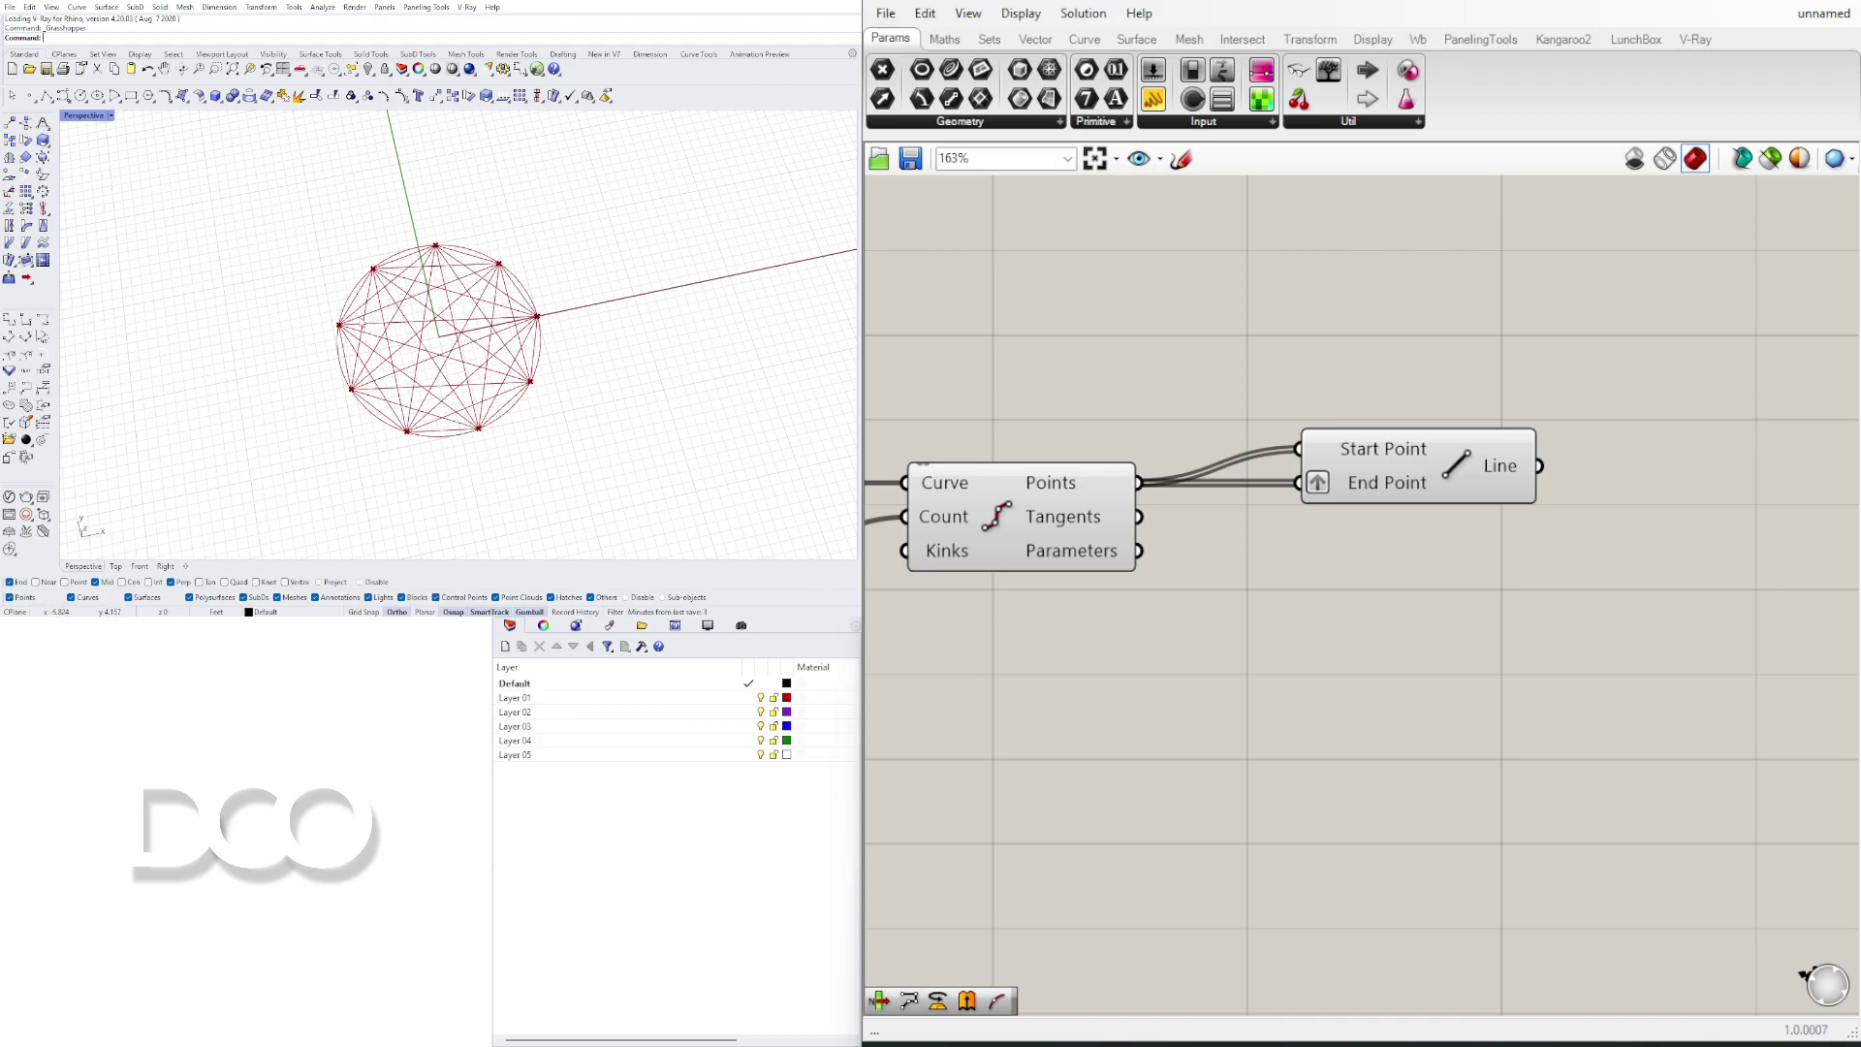
Step: Add a Curve Middle component and connect the Line output to its Curve input
right_drag(1424, 481, 1163, 433)
double_click(1356, 463)
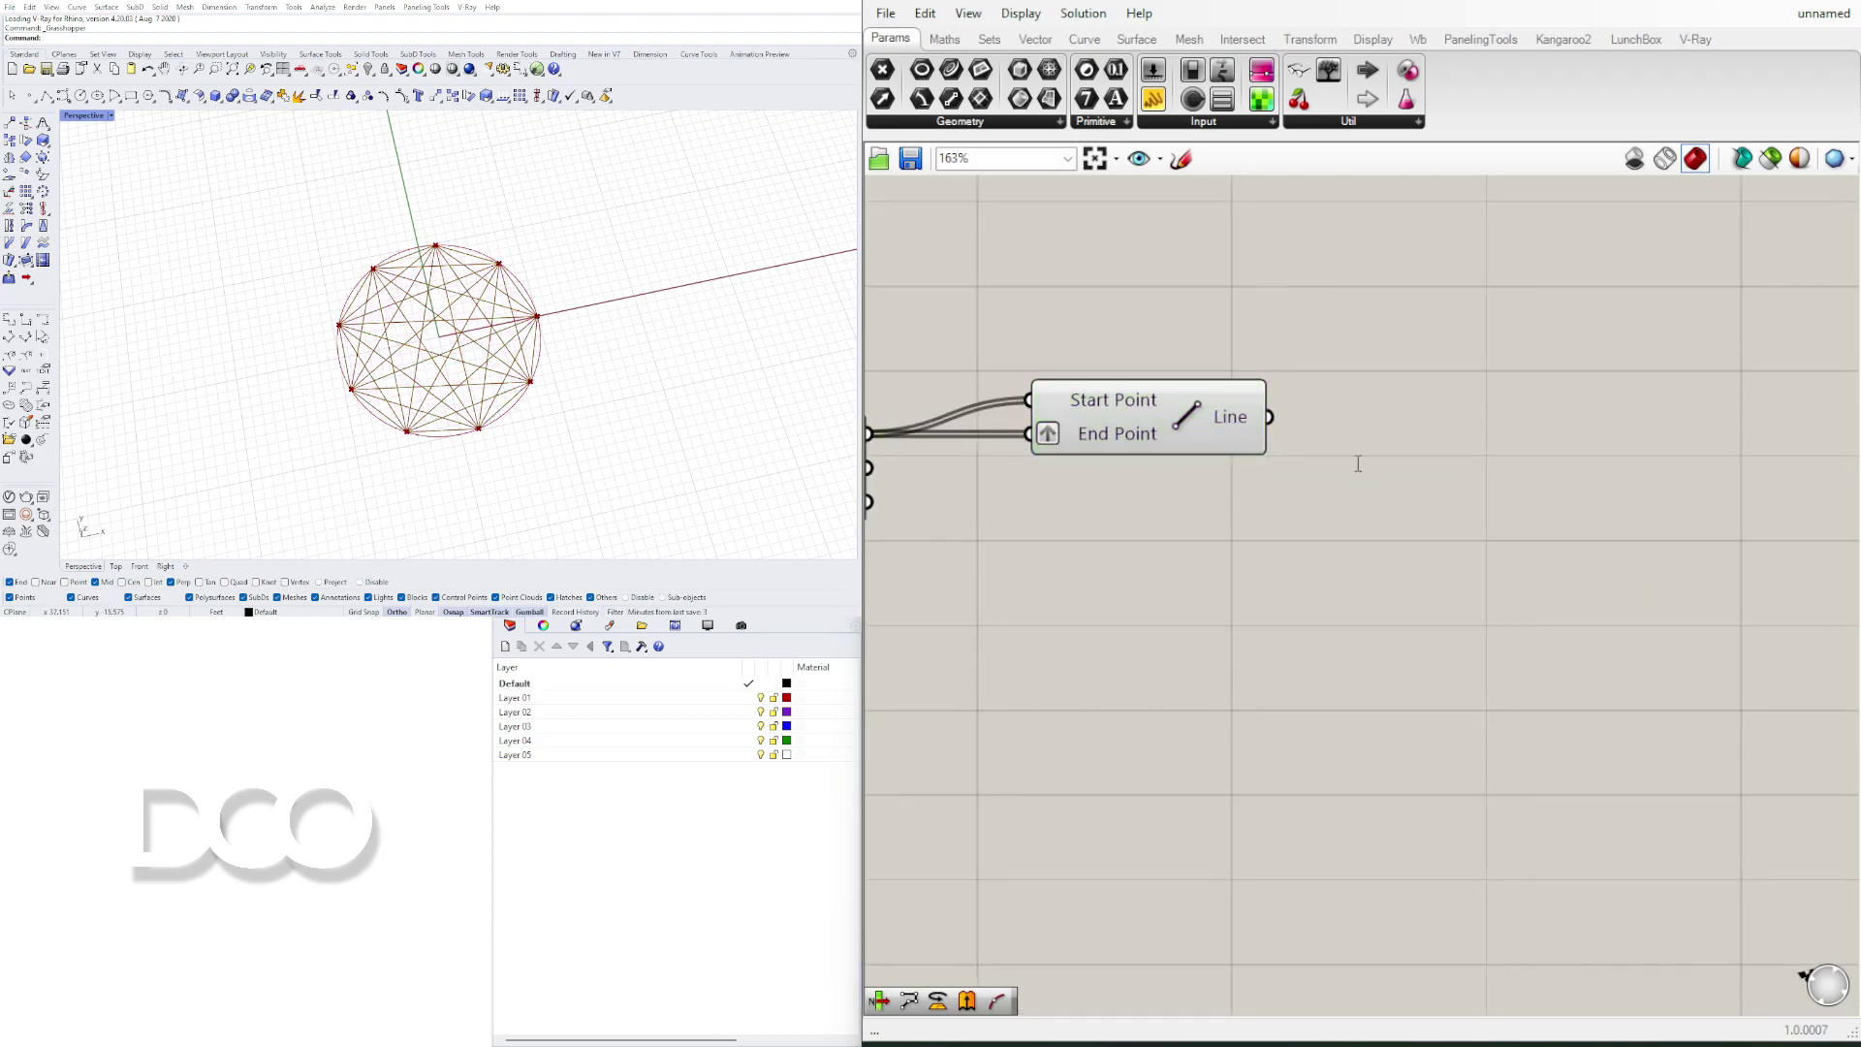
text(mid)
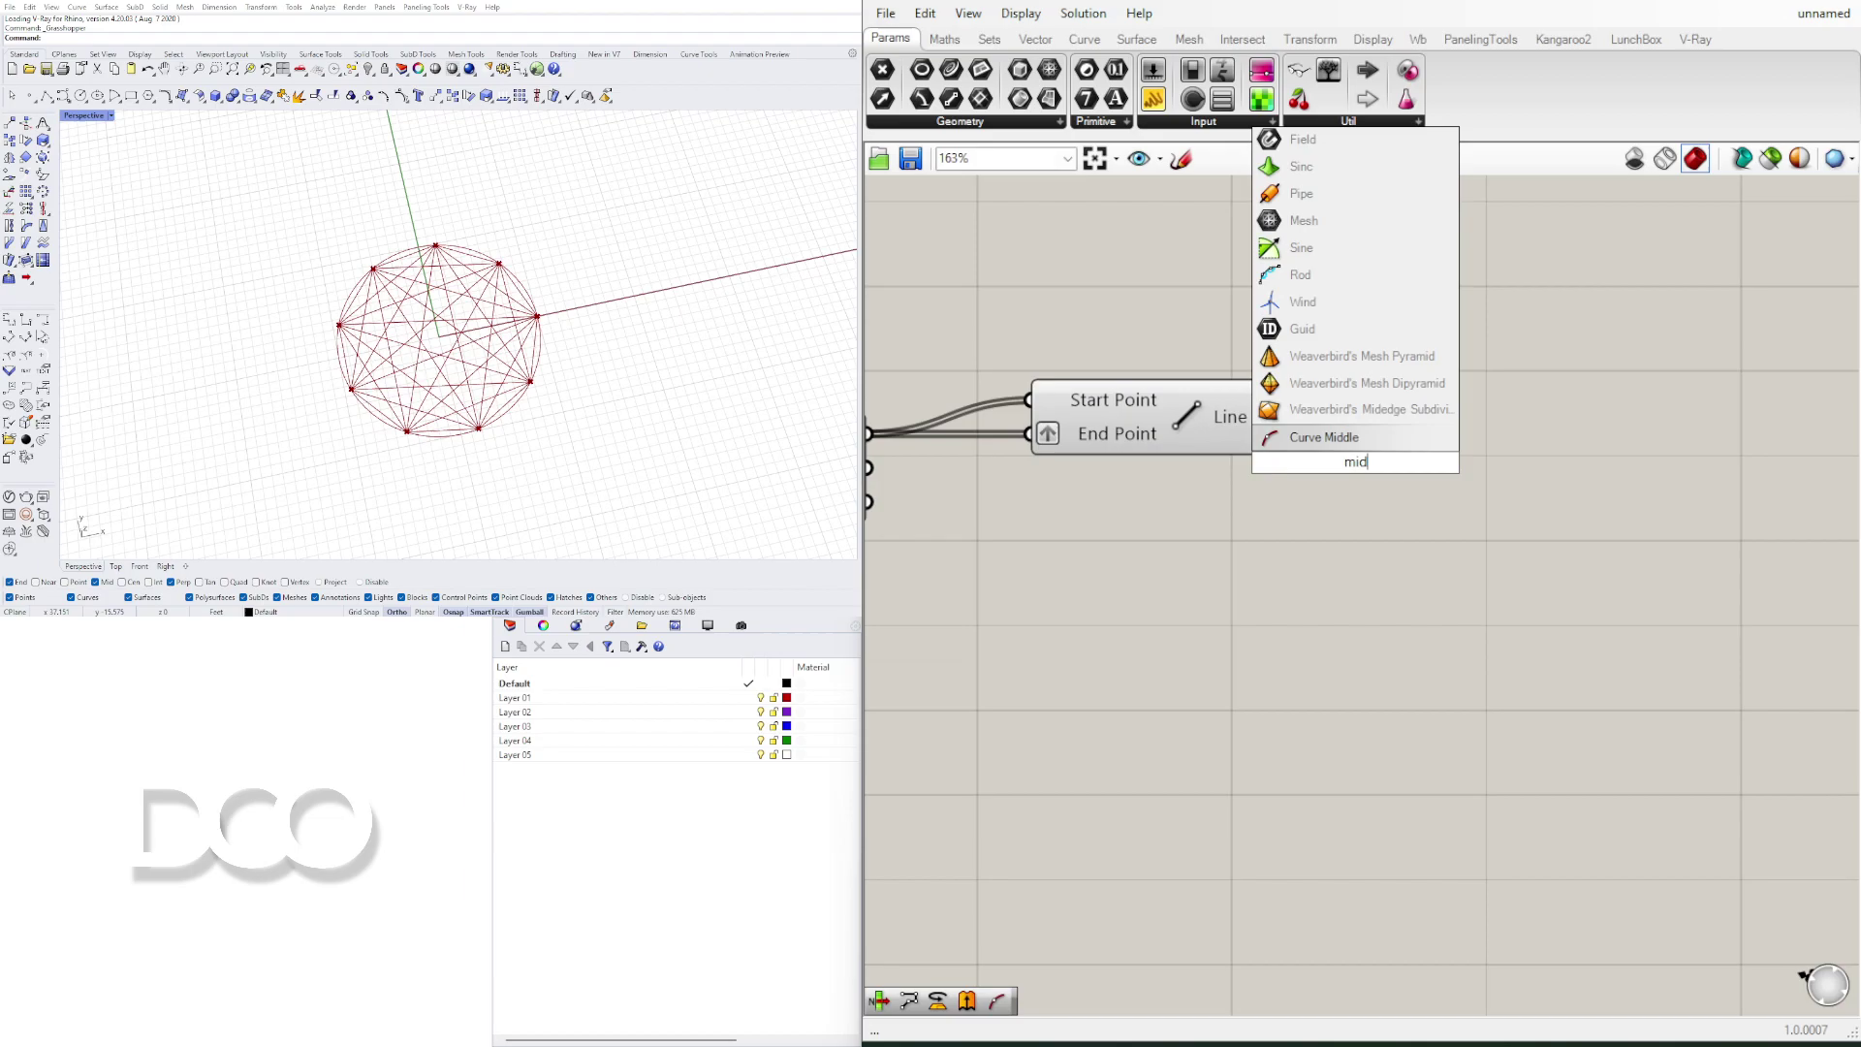
click(1324, 437)
drag(1337, 457, 1493, 425)
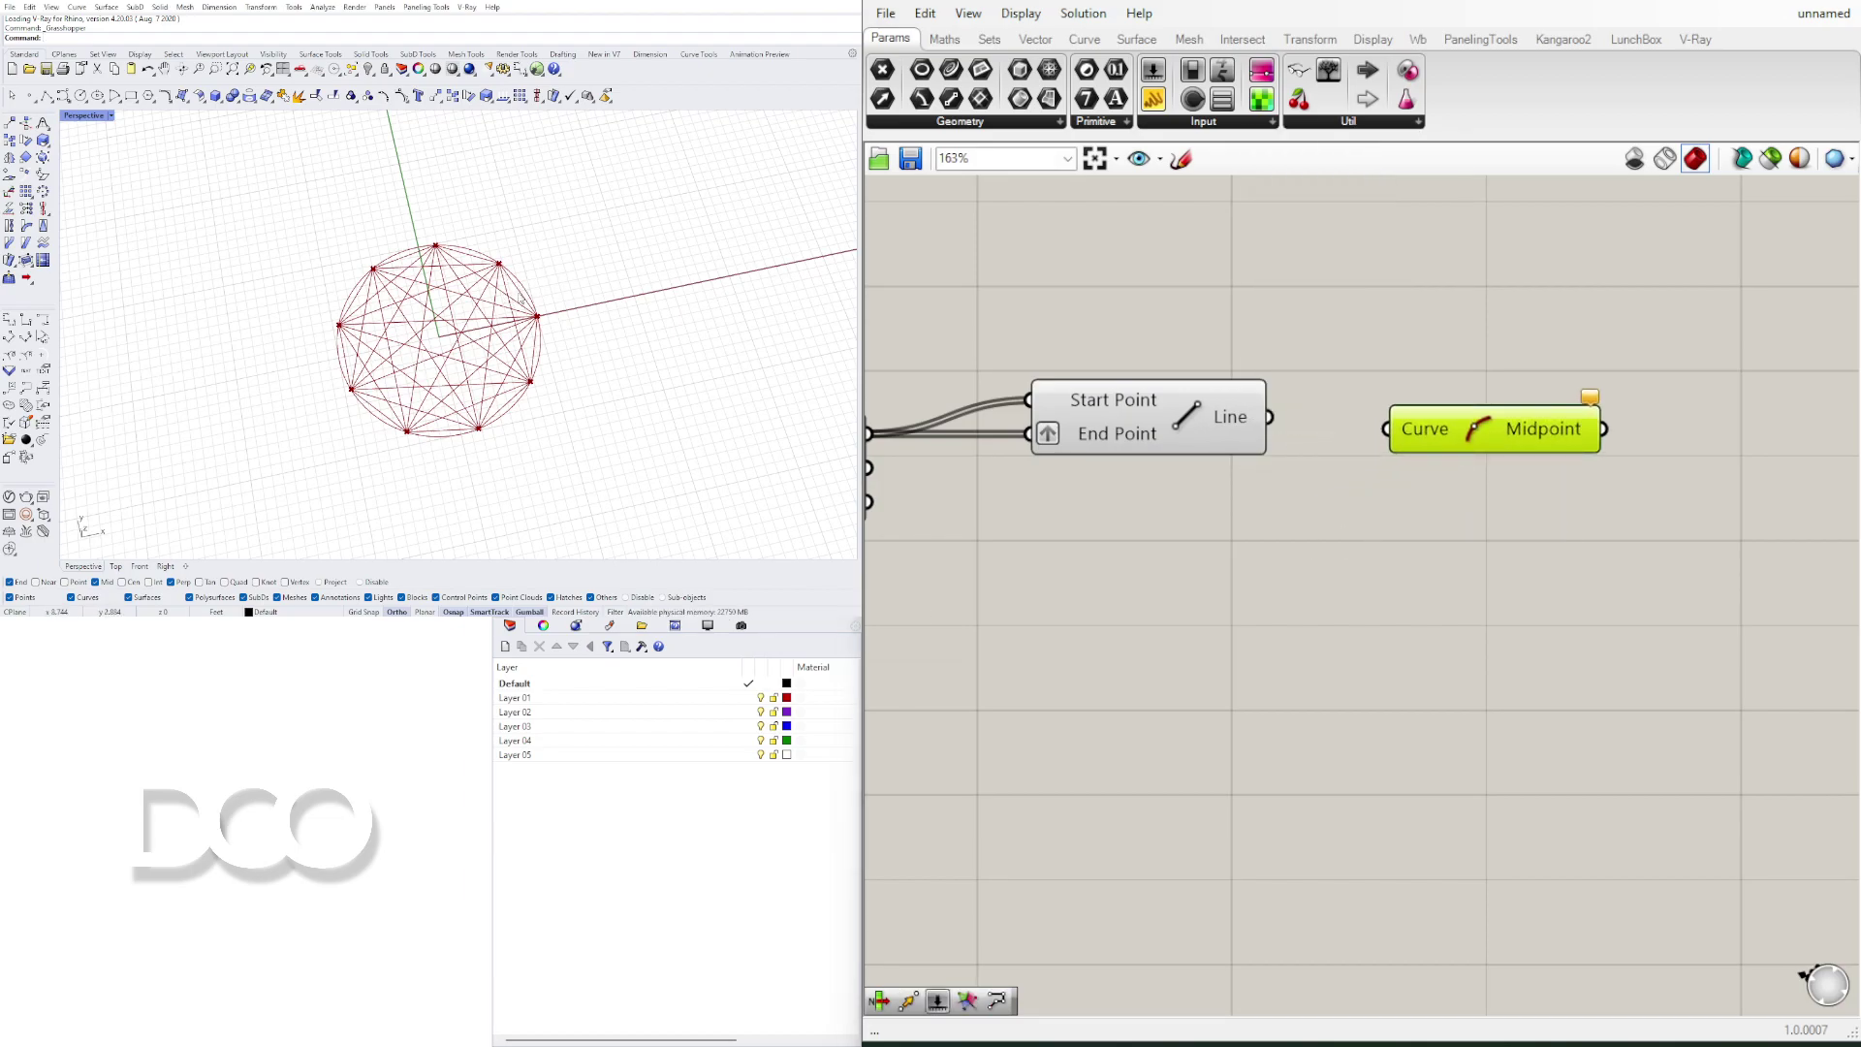
scroll(518, 298, up, 3)
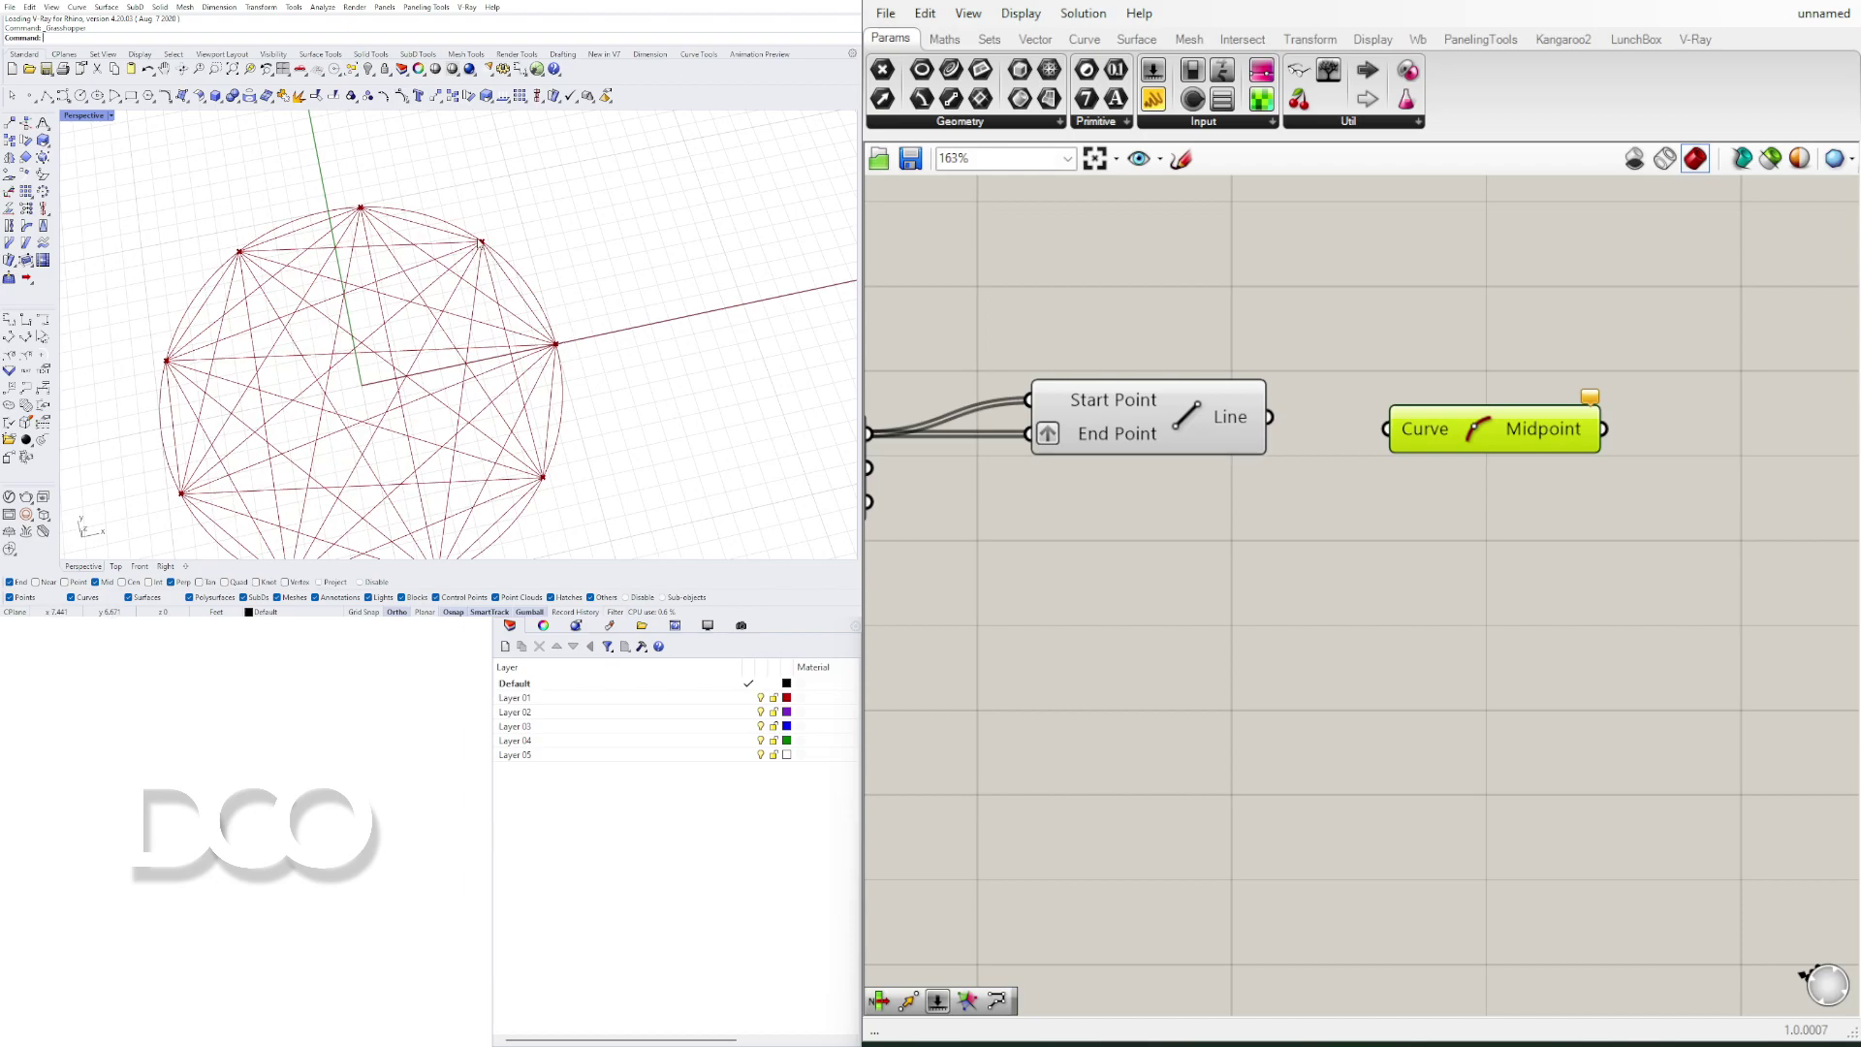
scroll(482, 244, down, 3)
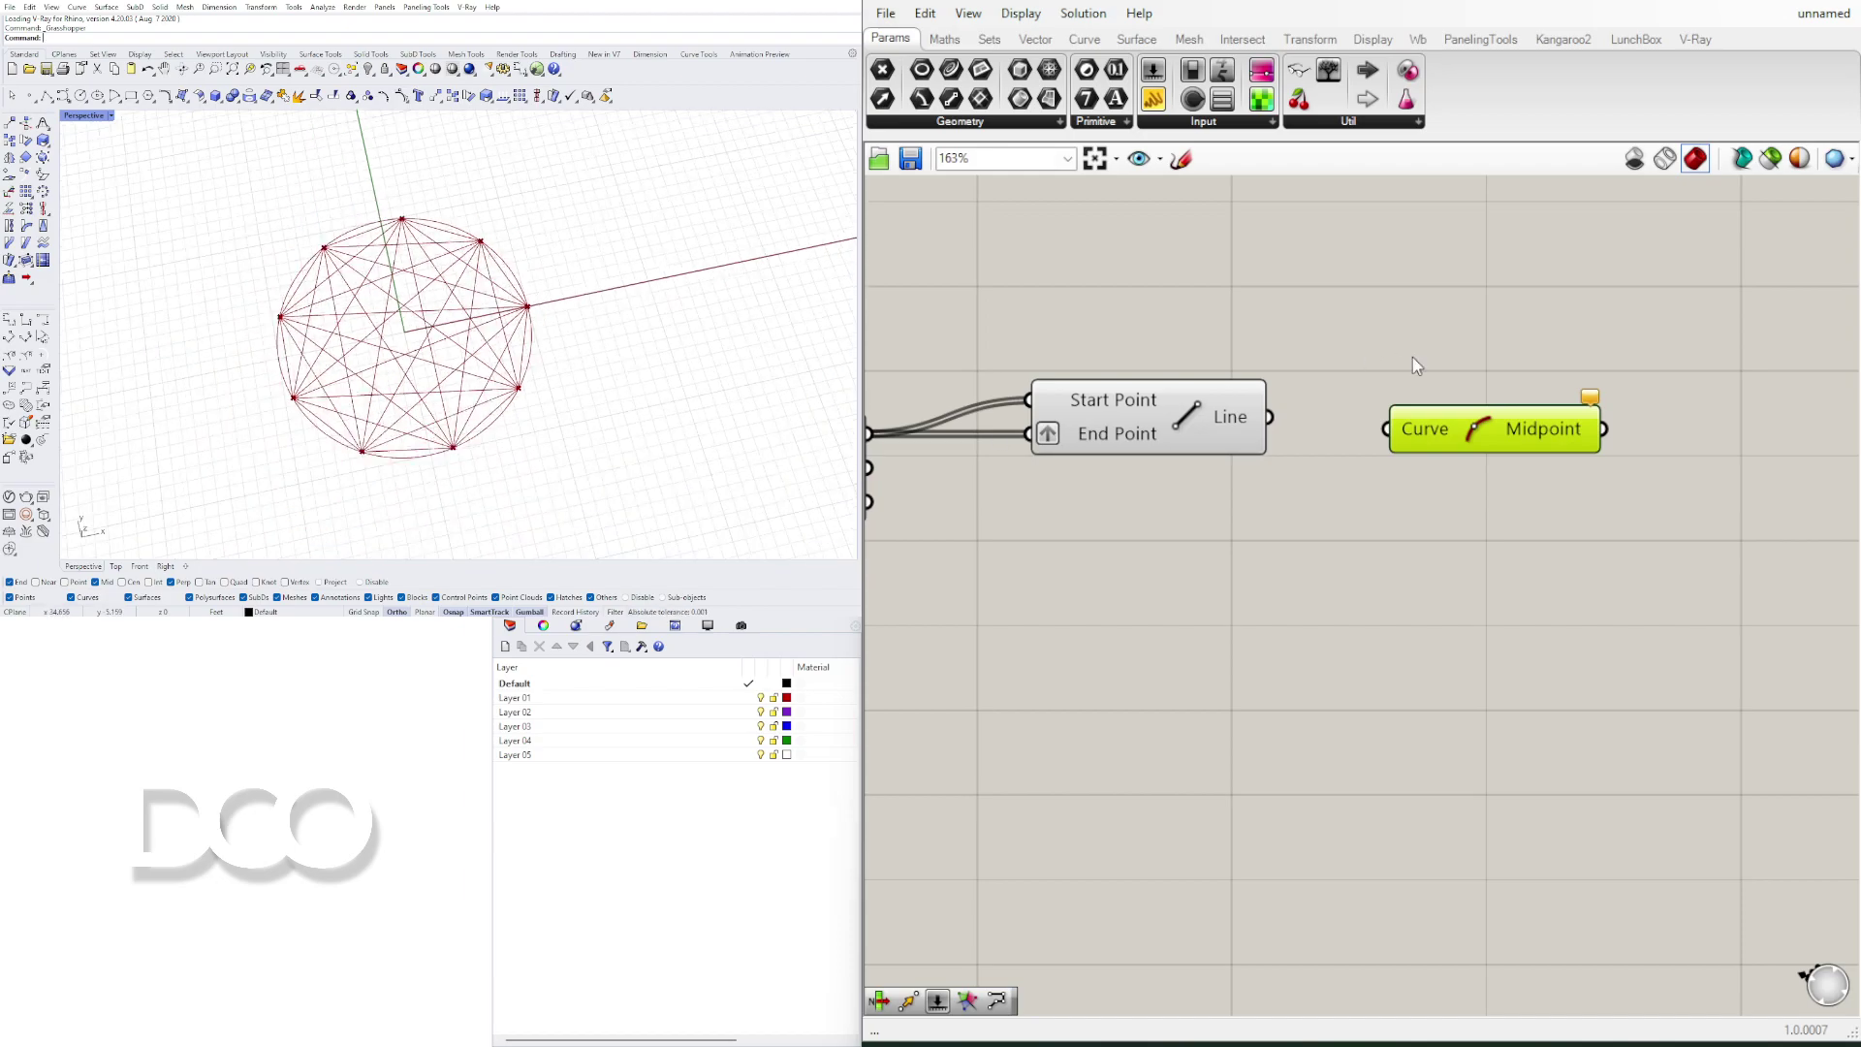
drag(1270, 417, 1417, 412)
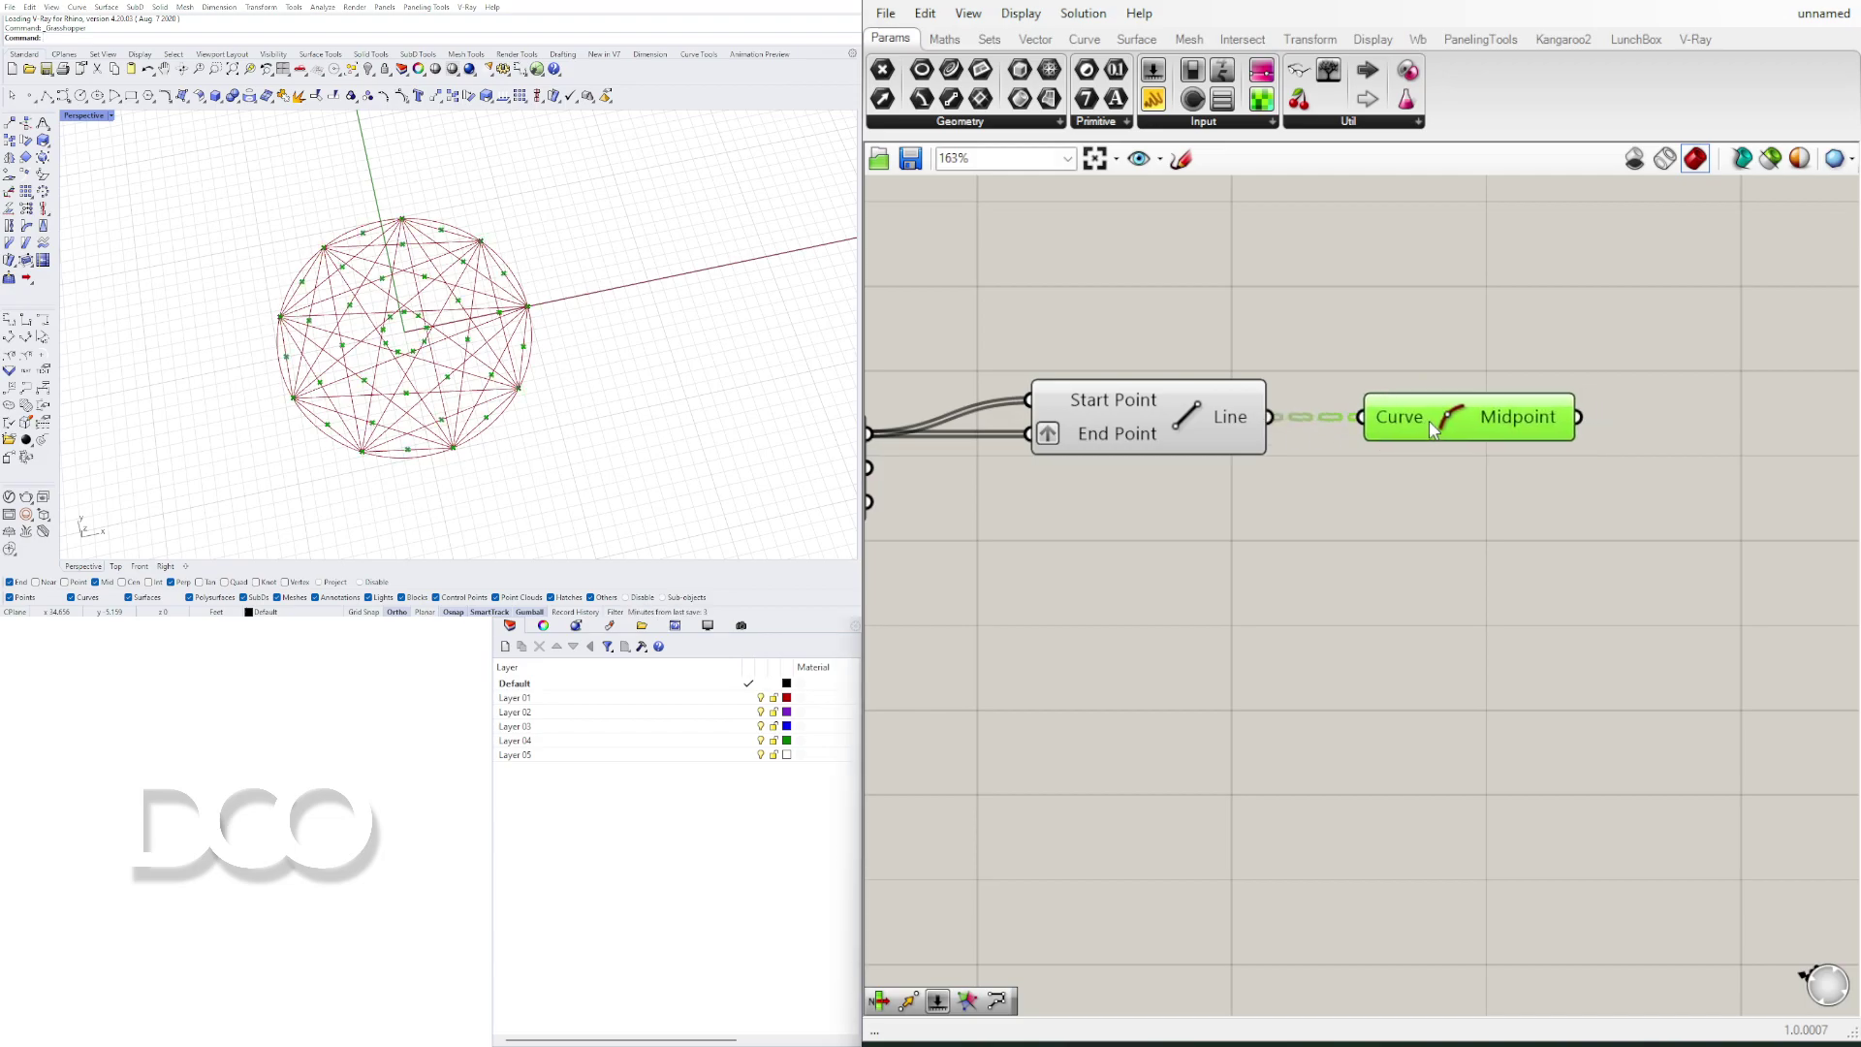
right_drag(561, 397, 514, 407)
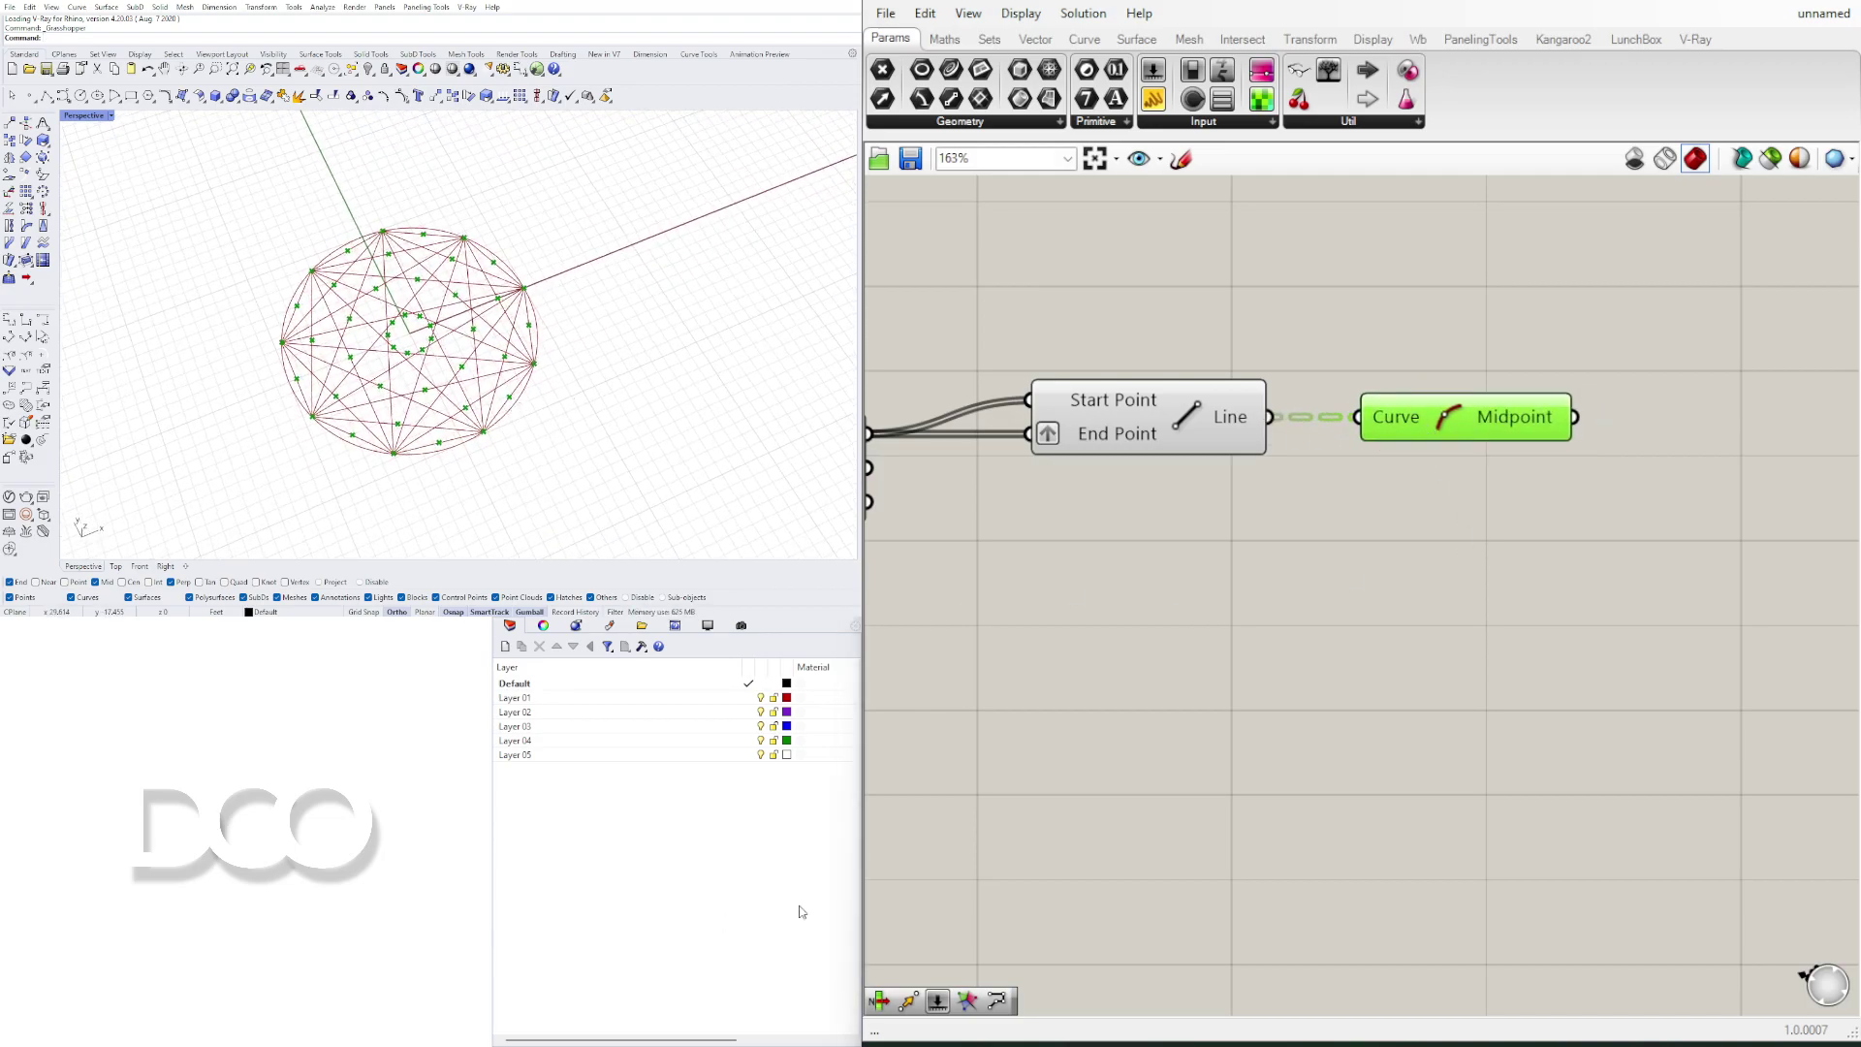
Step: Examine the Midpoint output's data structure and how the midpoints respond to the division count slider
click(1361, 581)
click(1515, 431)
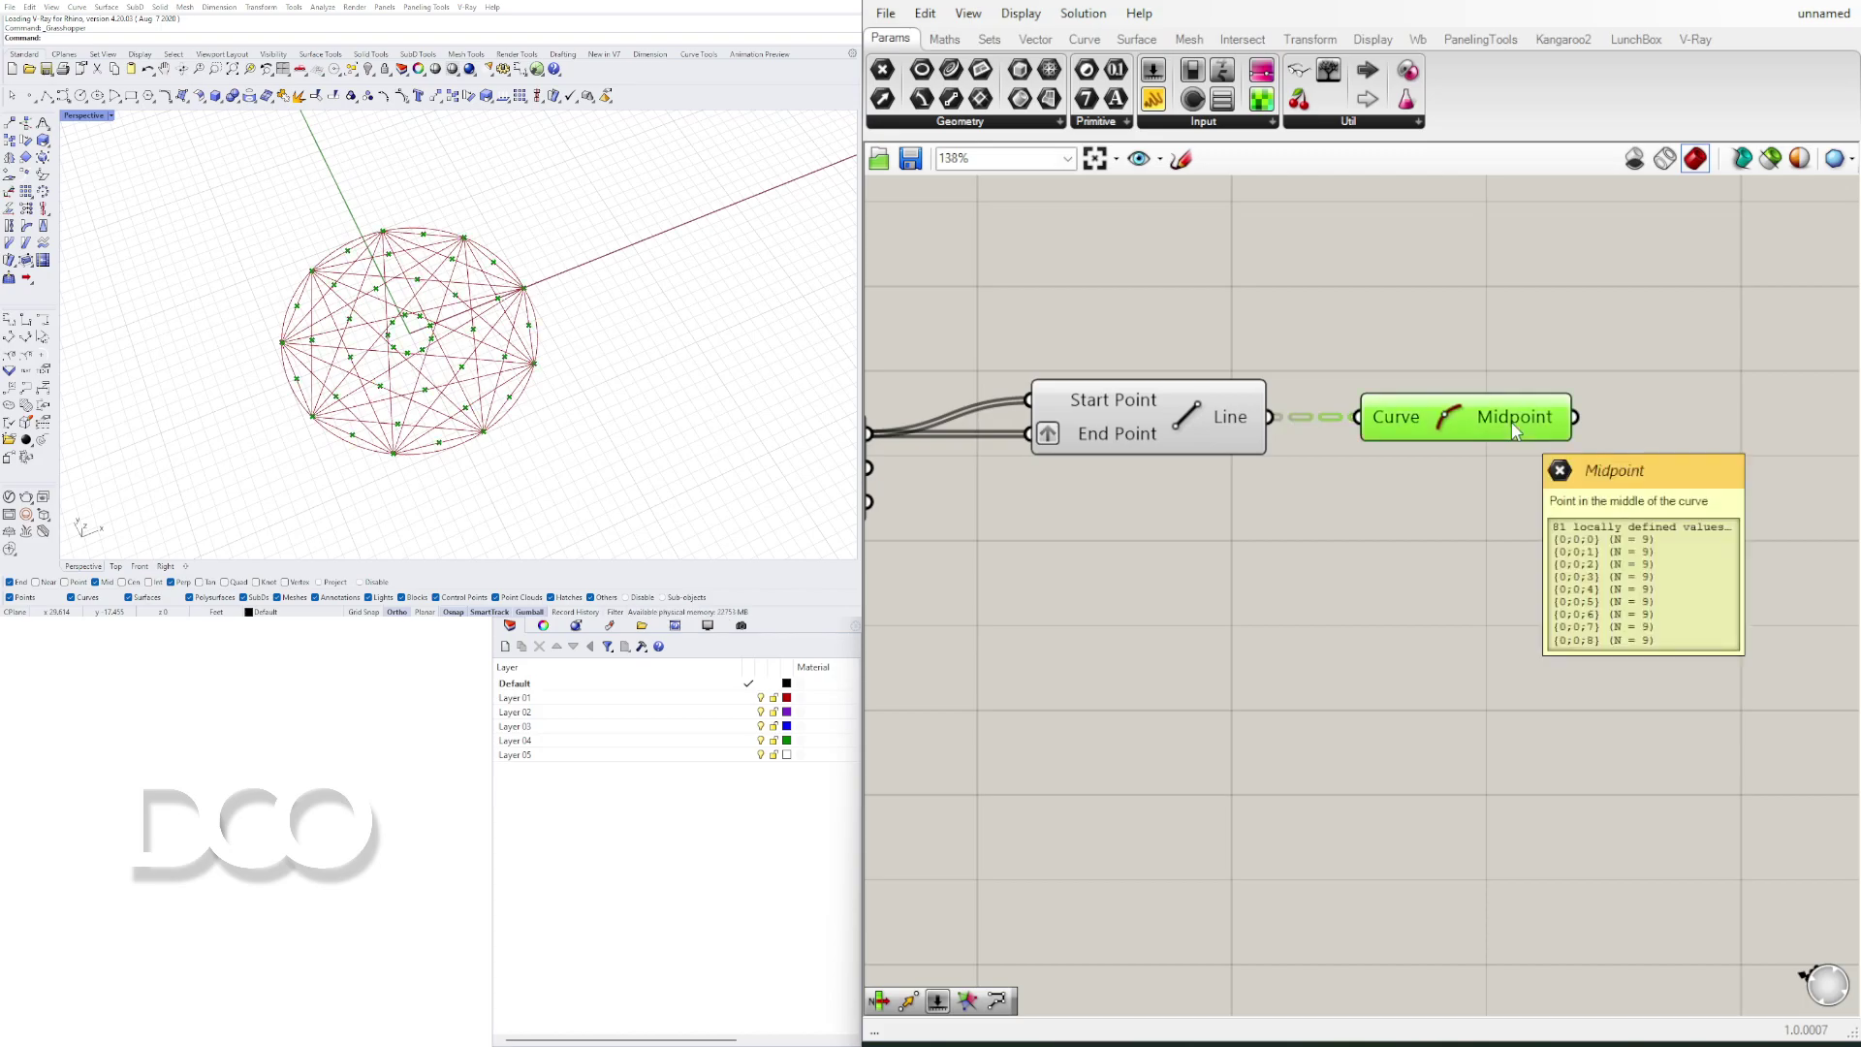
scroll(1512, 426, down, 6)
scroll(1178, 421, up, 6)
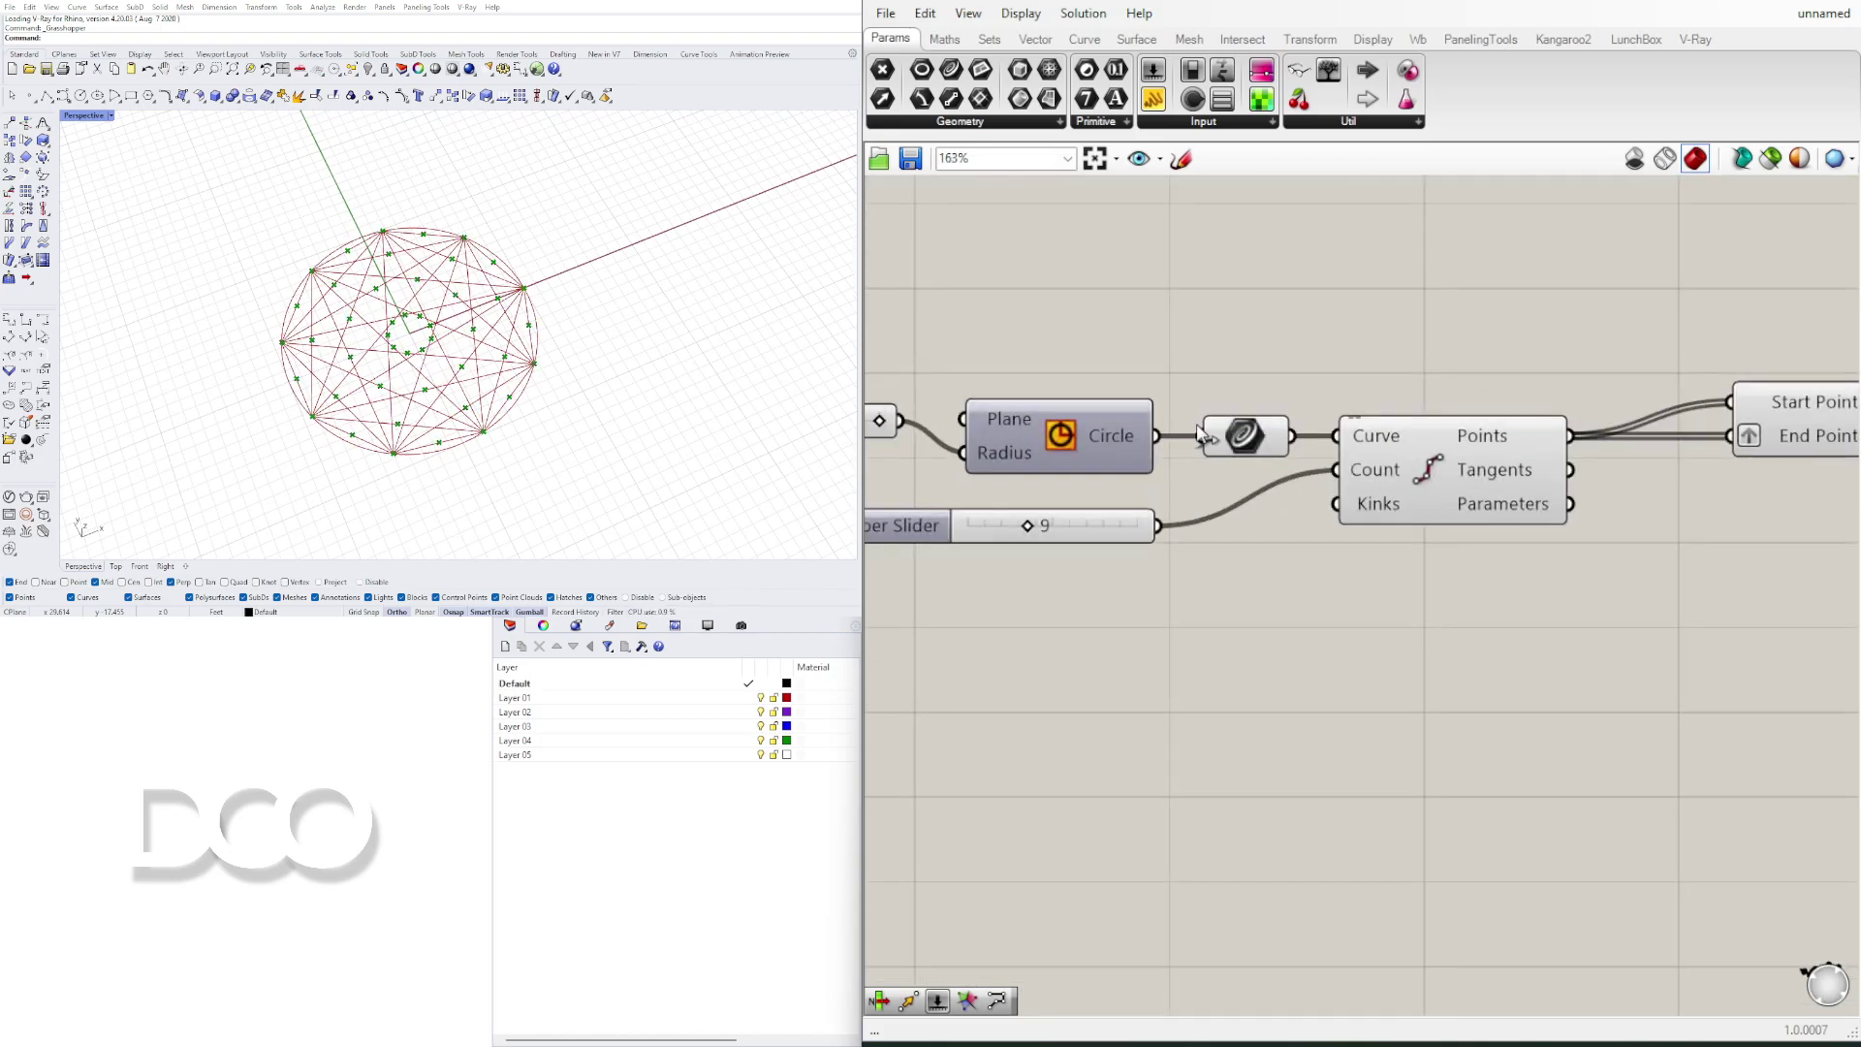
right_drag(1086, 549, 1222, 544)
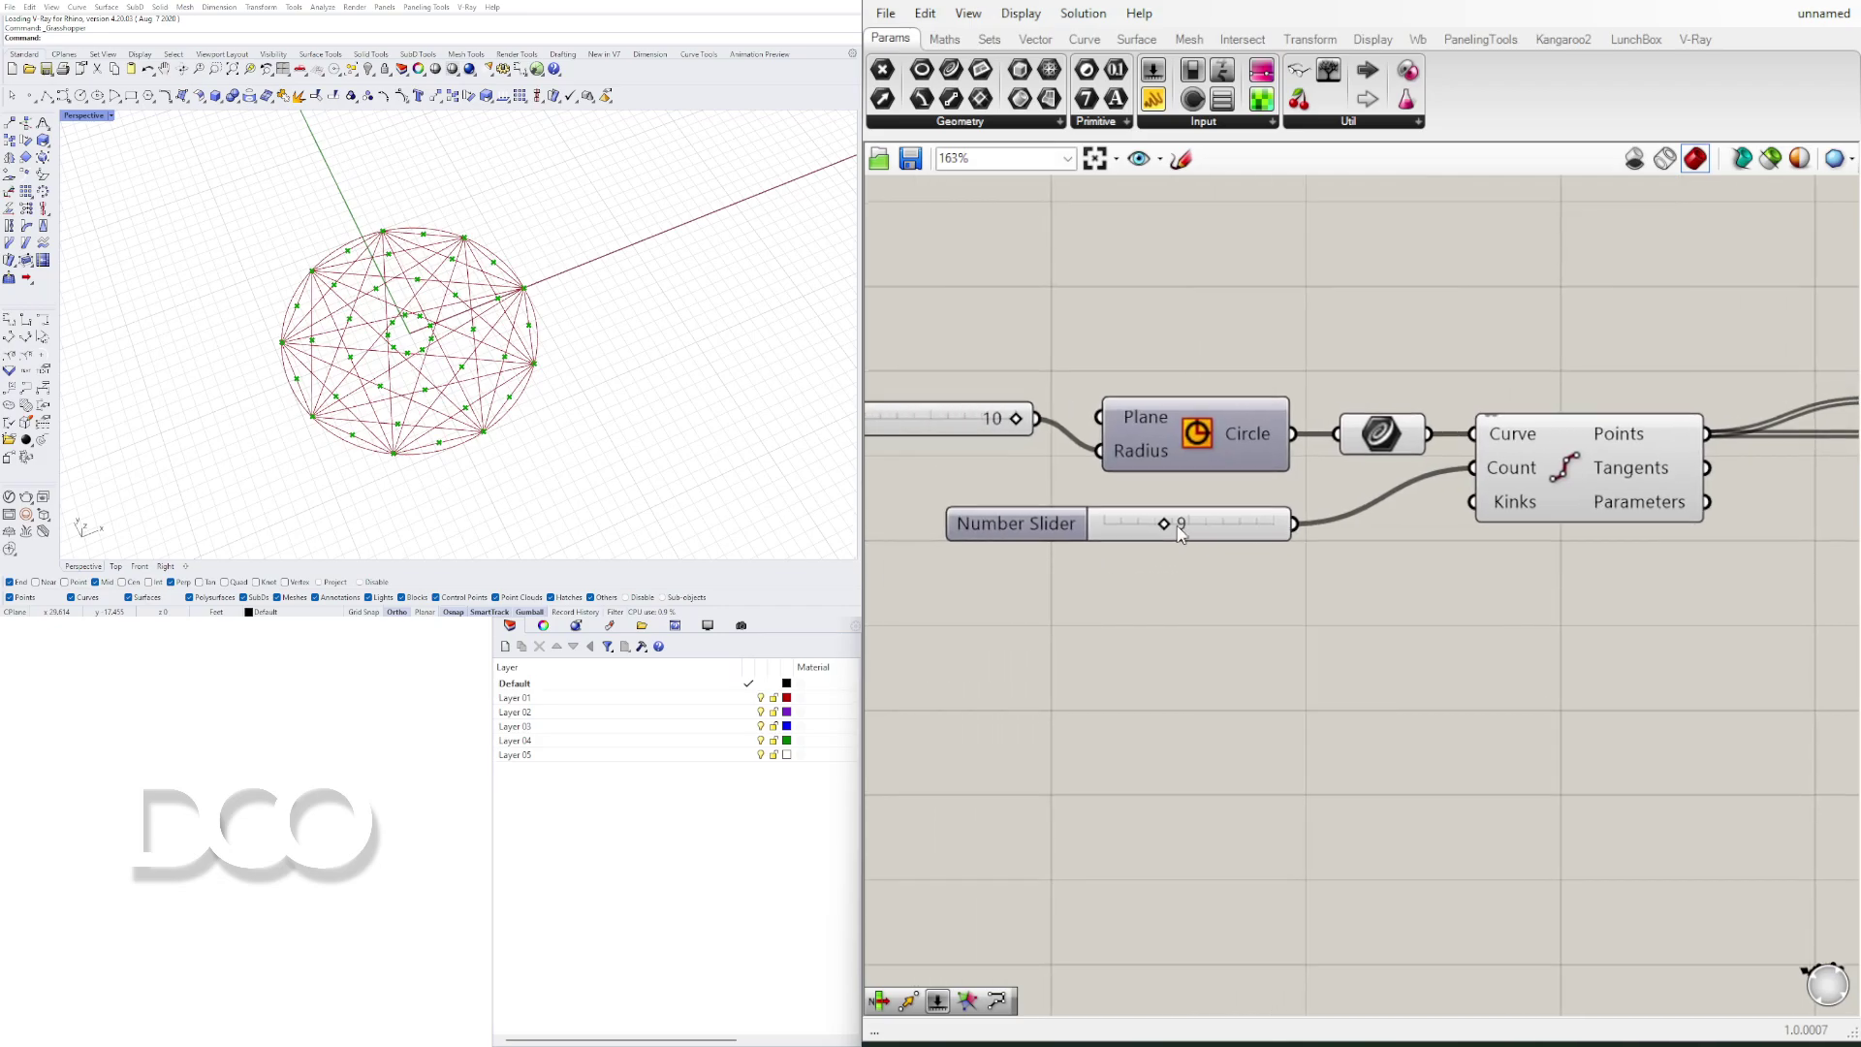
mouse_move(1181, 534)
right_drag(1171, 528, 1465, 552)
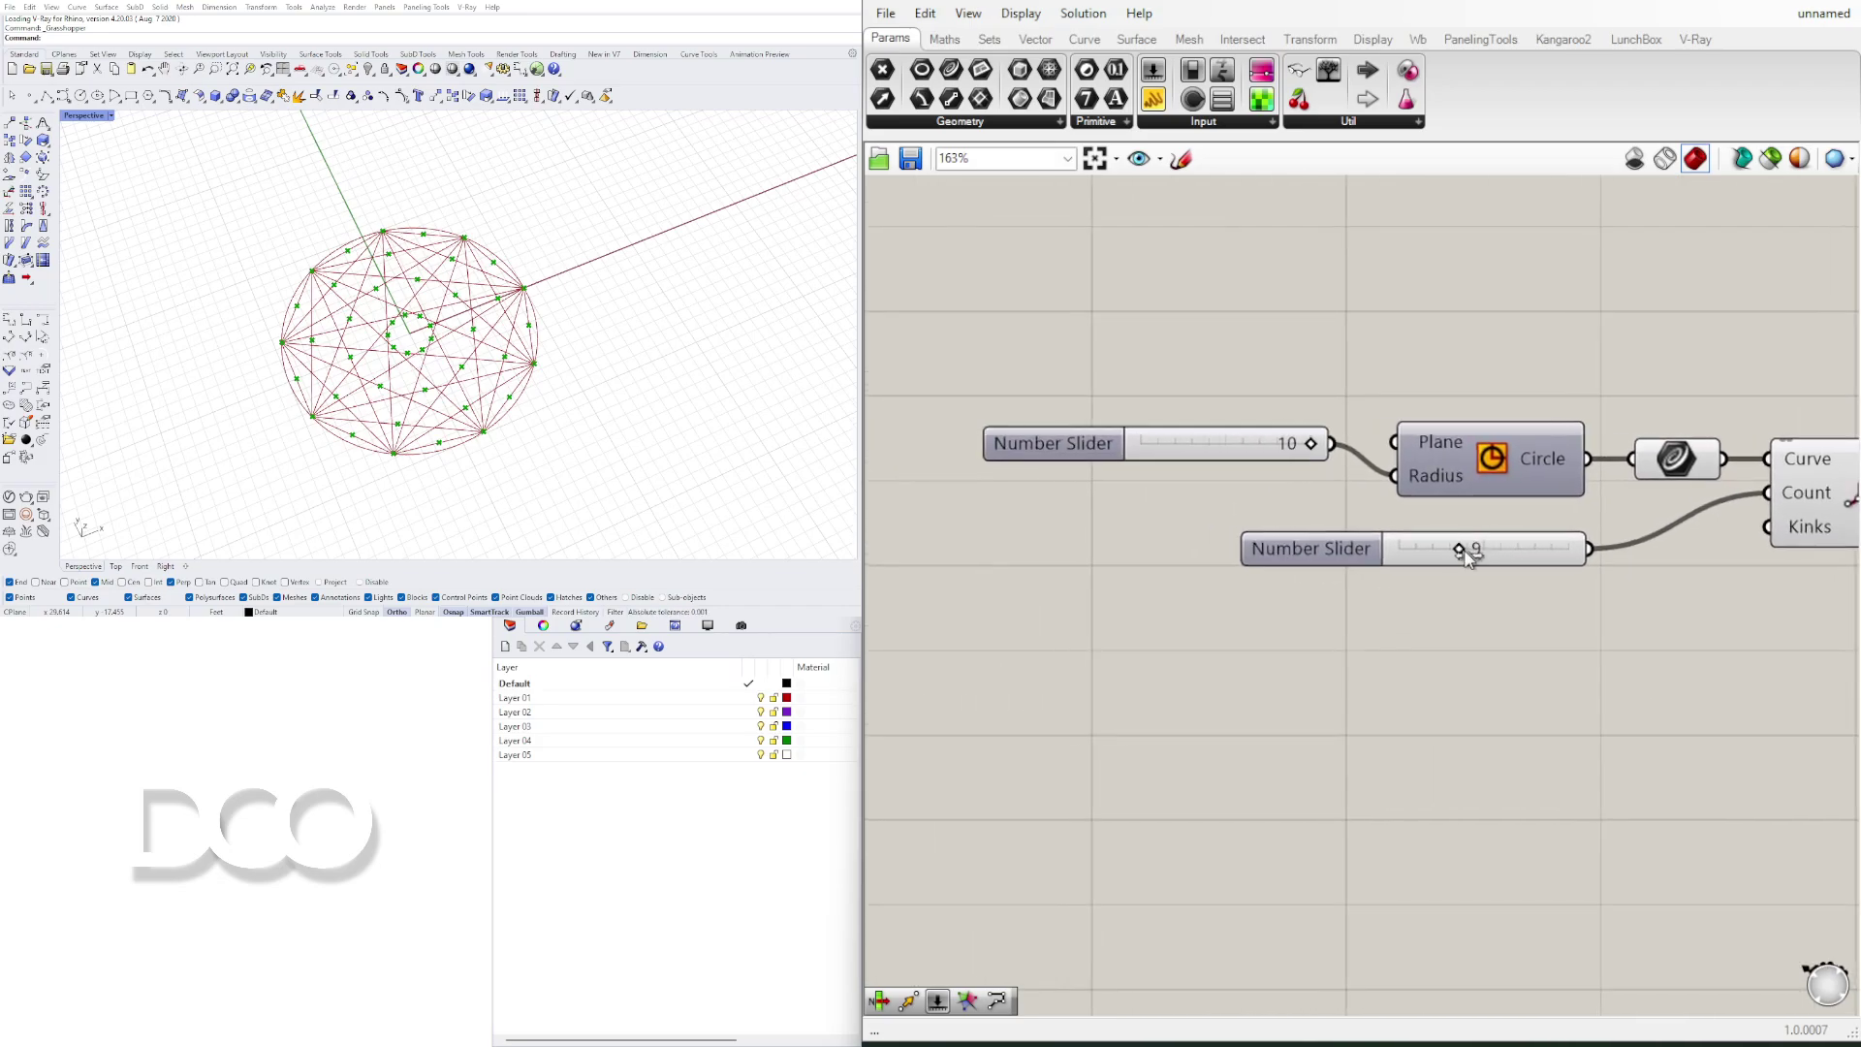
scroll(1462, 551, up, 3)
drag(1452, 546, 1463, 498)
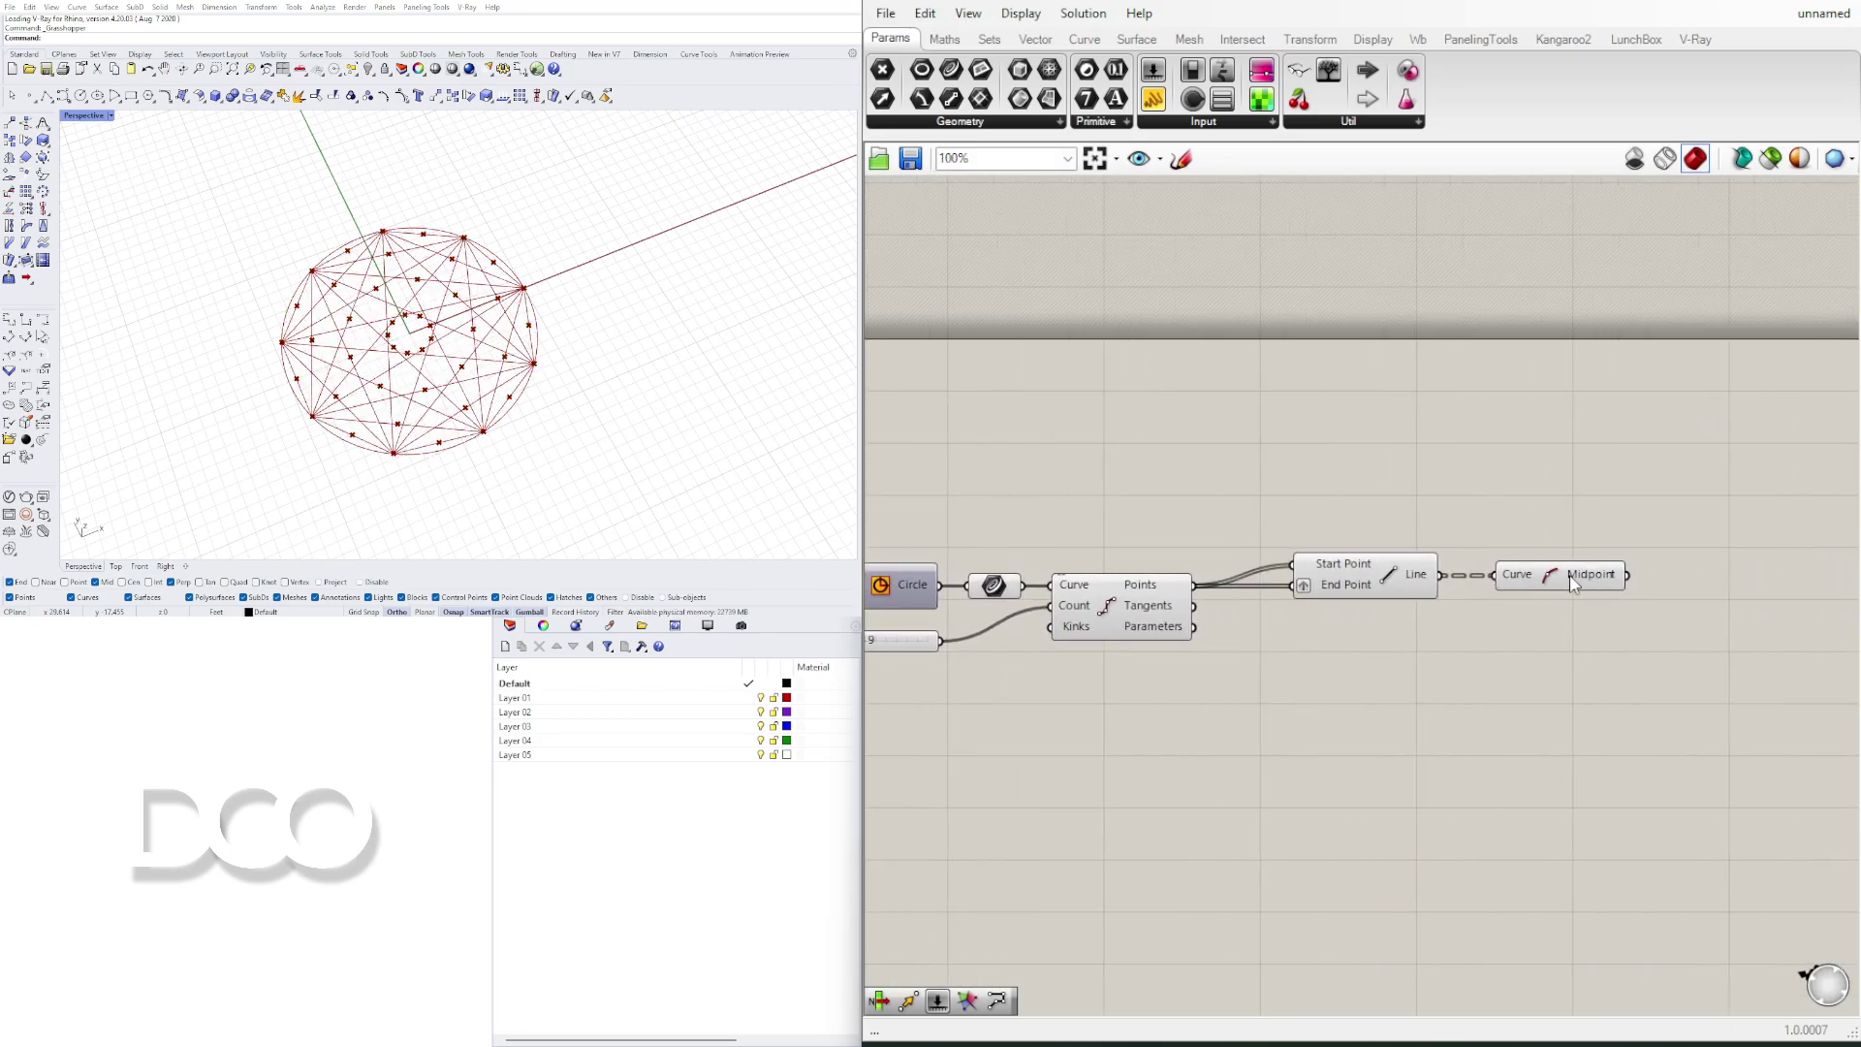
click(1570, 580)
right_drag(1586, 683, 1312, 639)
click(1413, 620)
right_drag(1370, 538, 1537, 409)
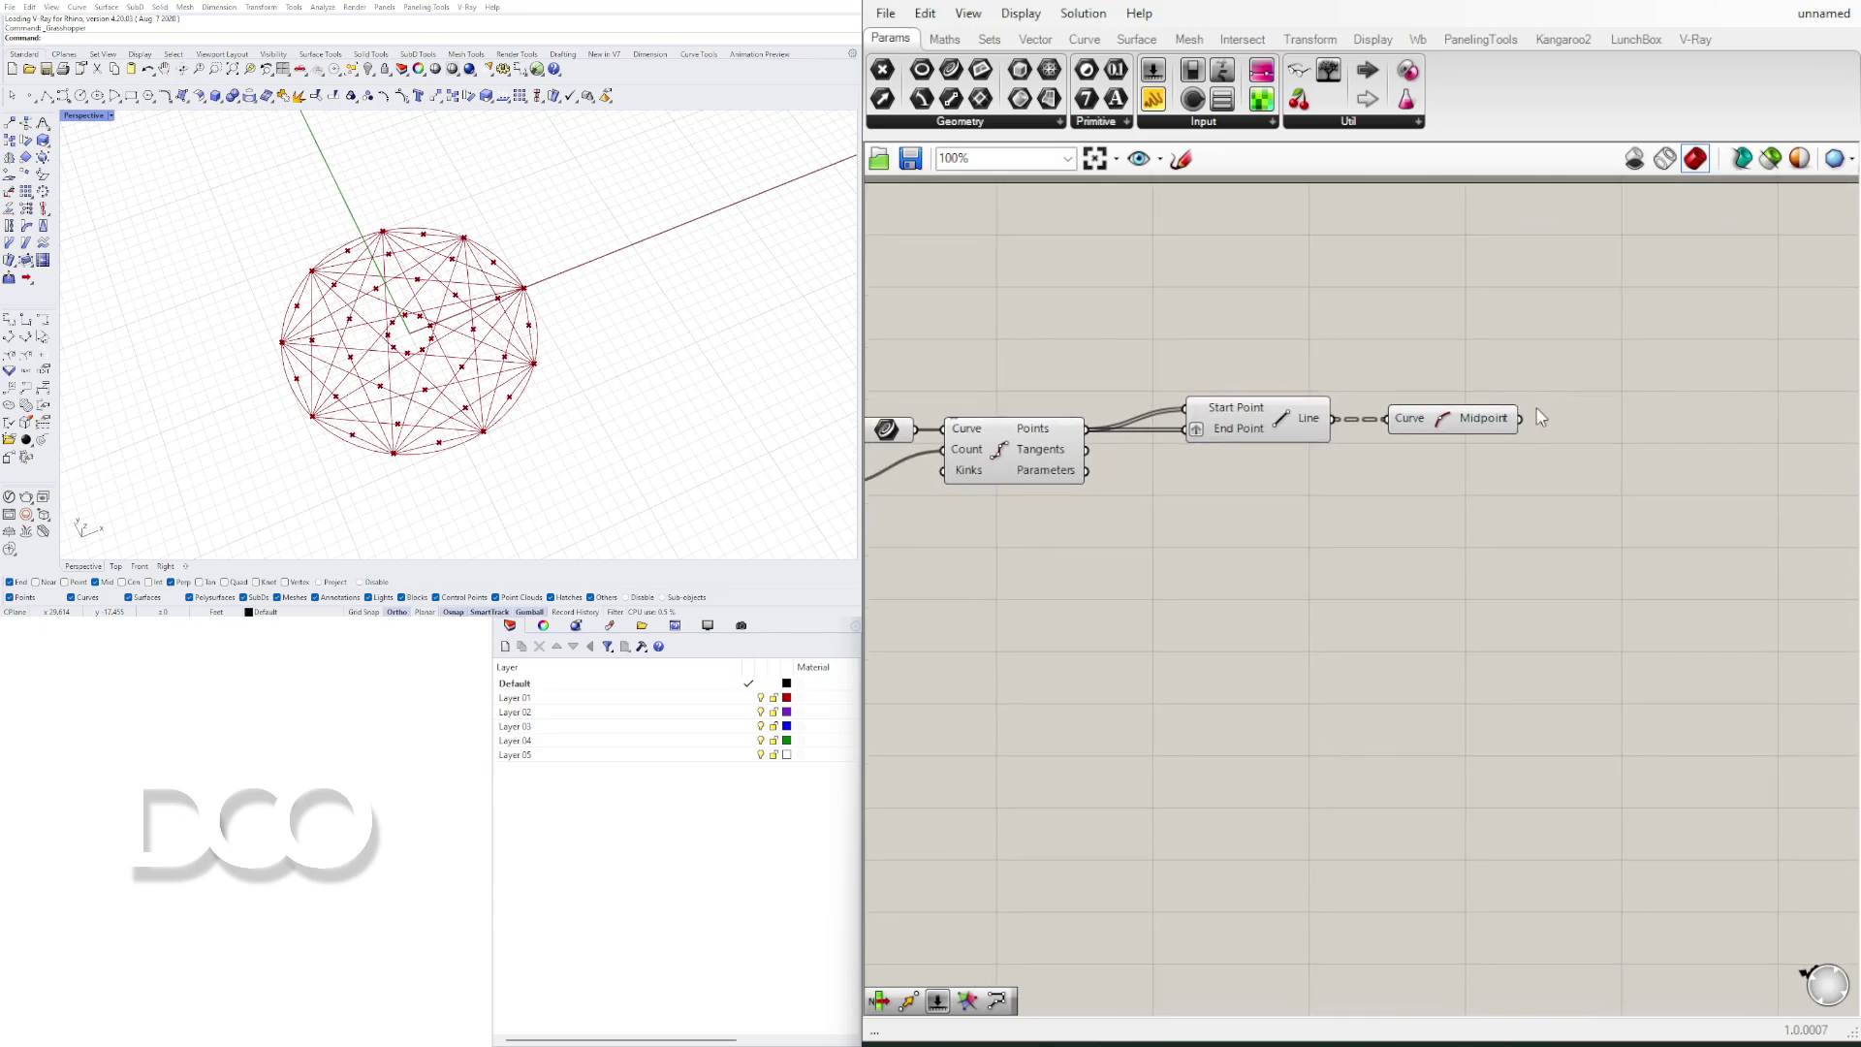
Step: Turn off the preview of the Curve parameter, Divide Curve and Line components
scroll(1409, 456, down, 4)
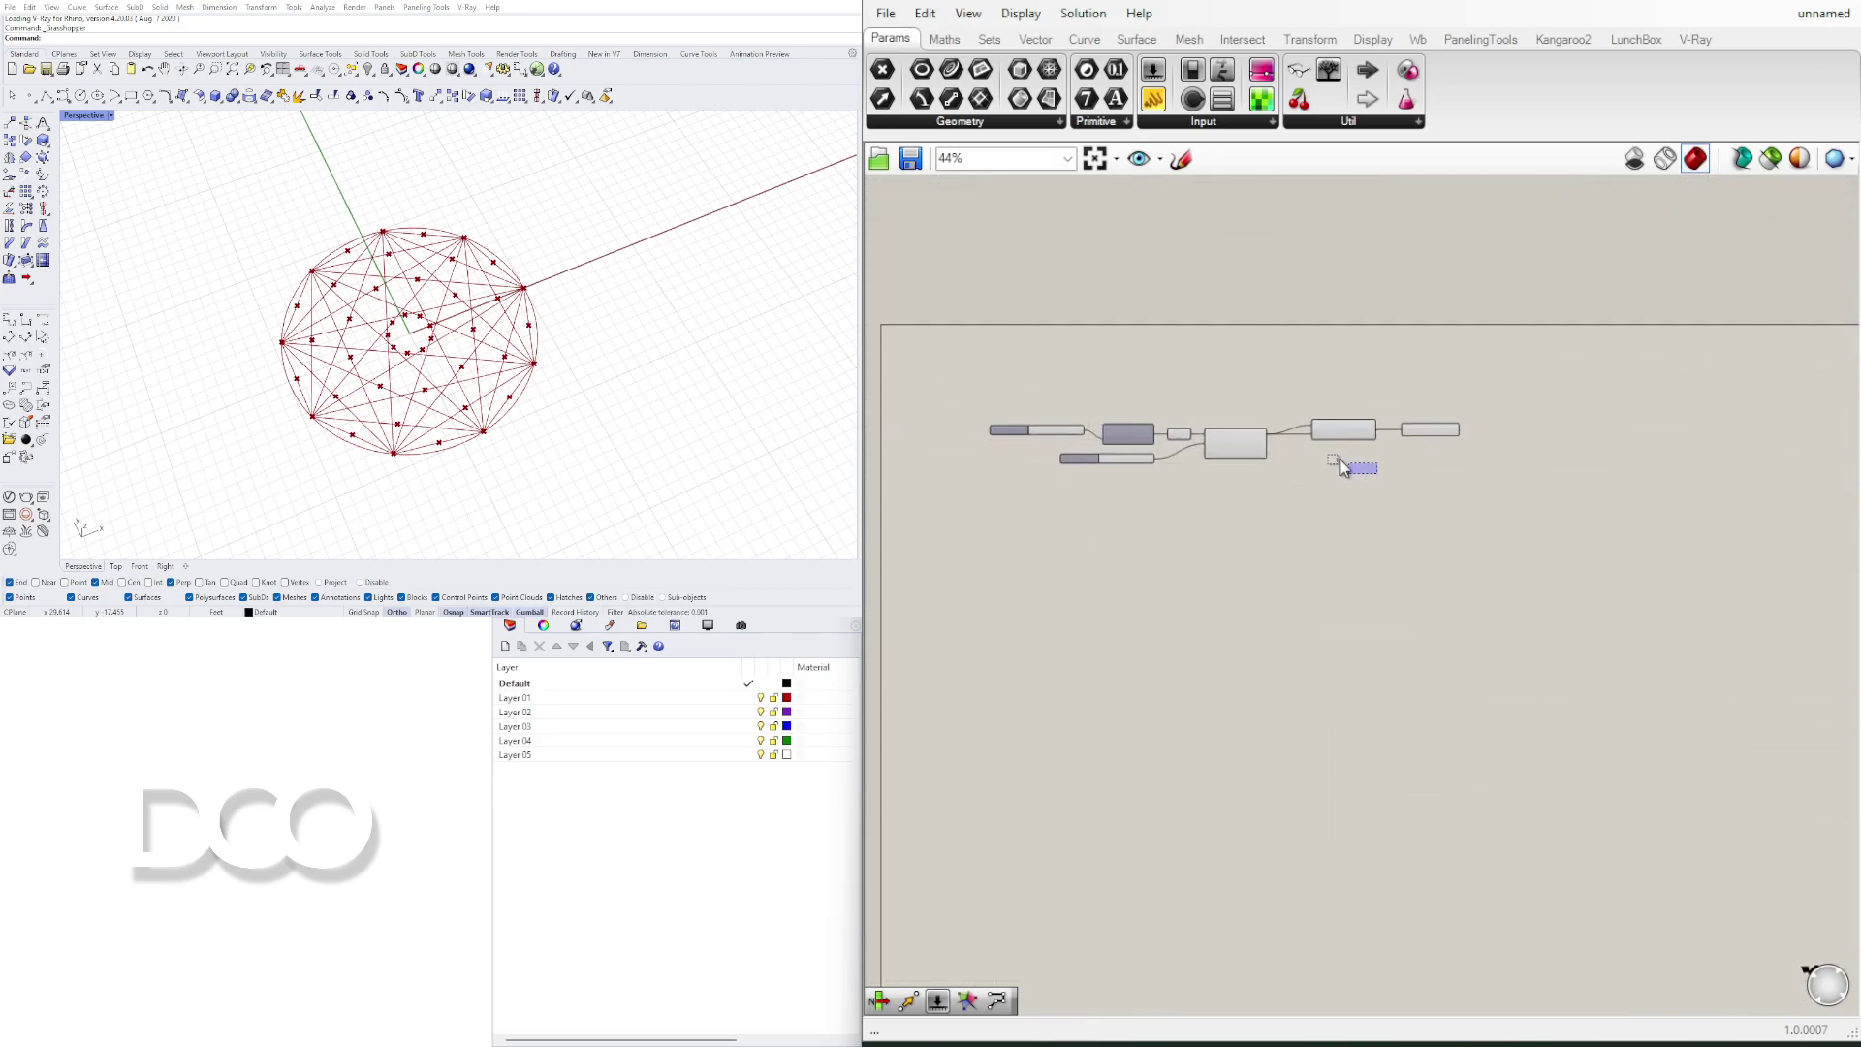
drag(1339, 461, 1172, 401)
middle_click(1208, 409)
click(1276, 359)
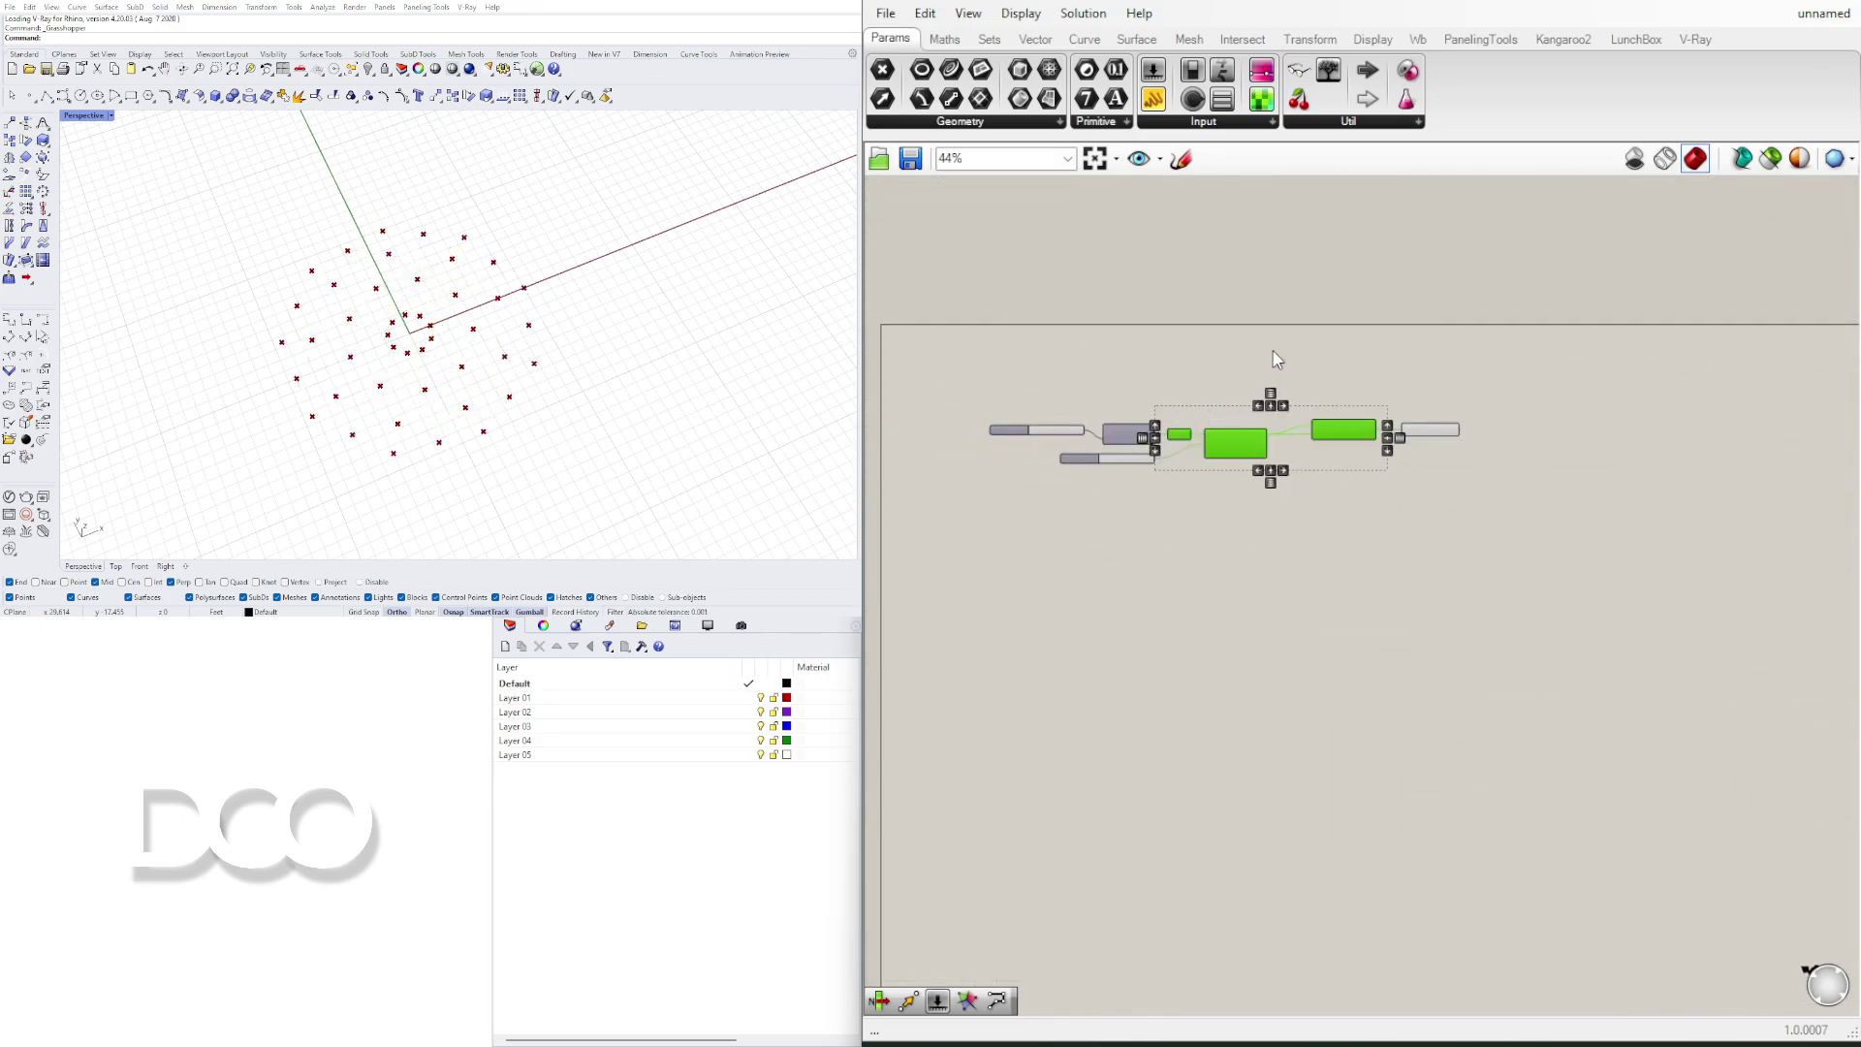
scroll(1440, 455, up, 5)
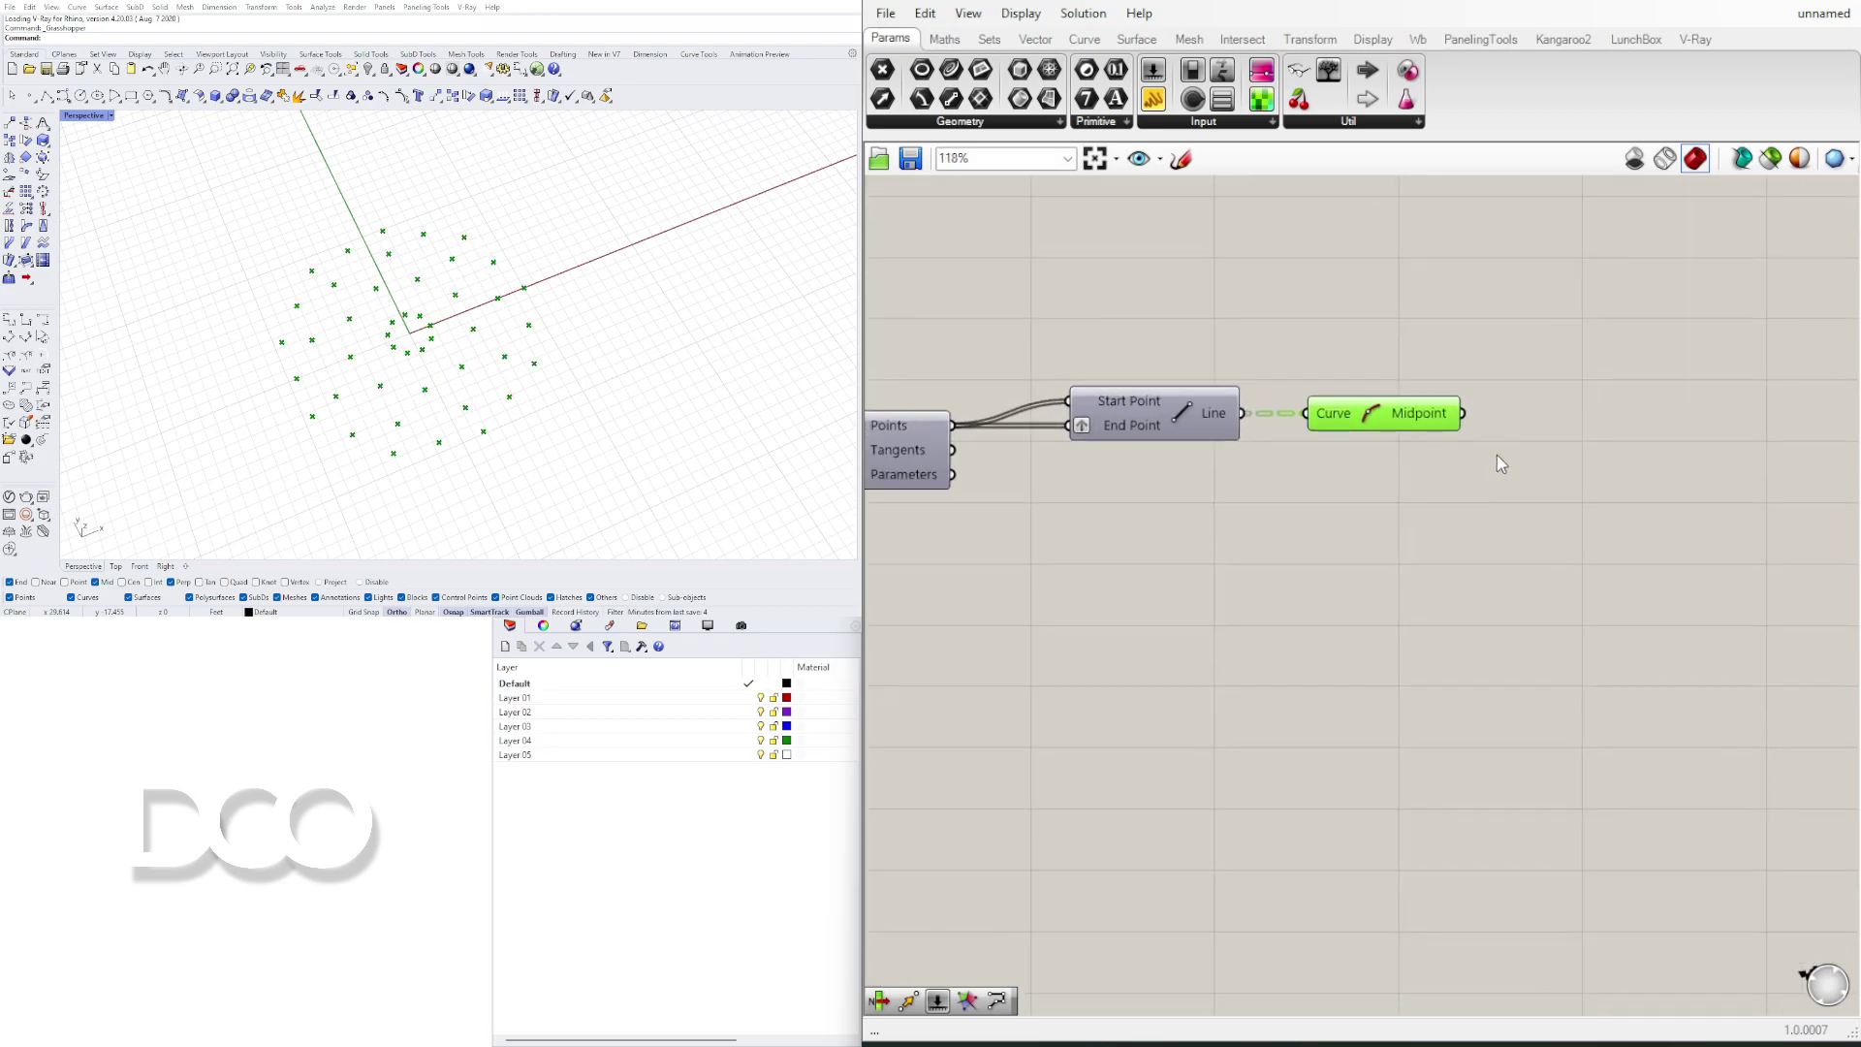
Step: Add a Delaunay Edges component and connect the Midpoint output to its Points input
click(1190, 38)
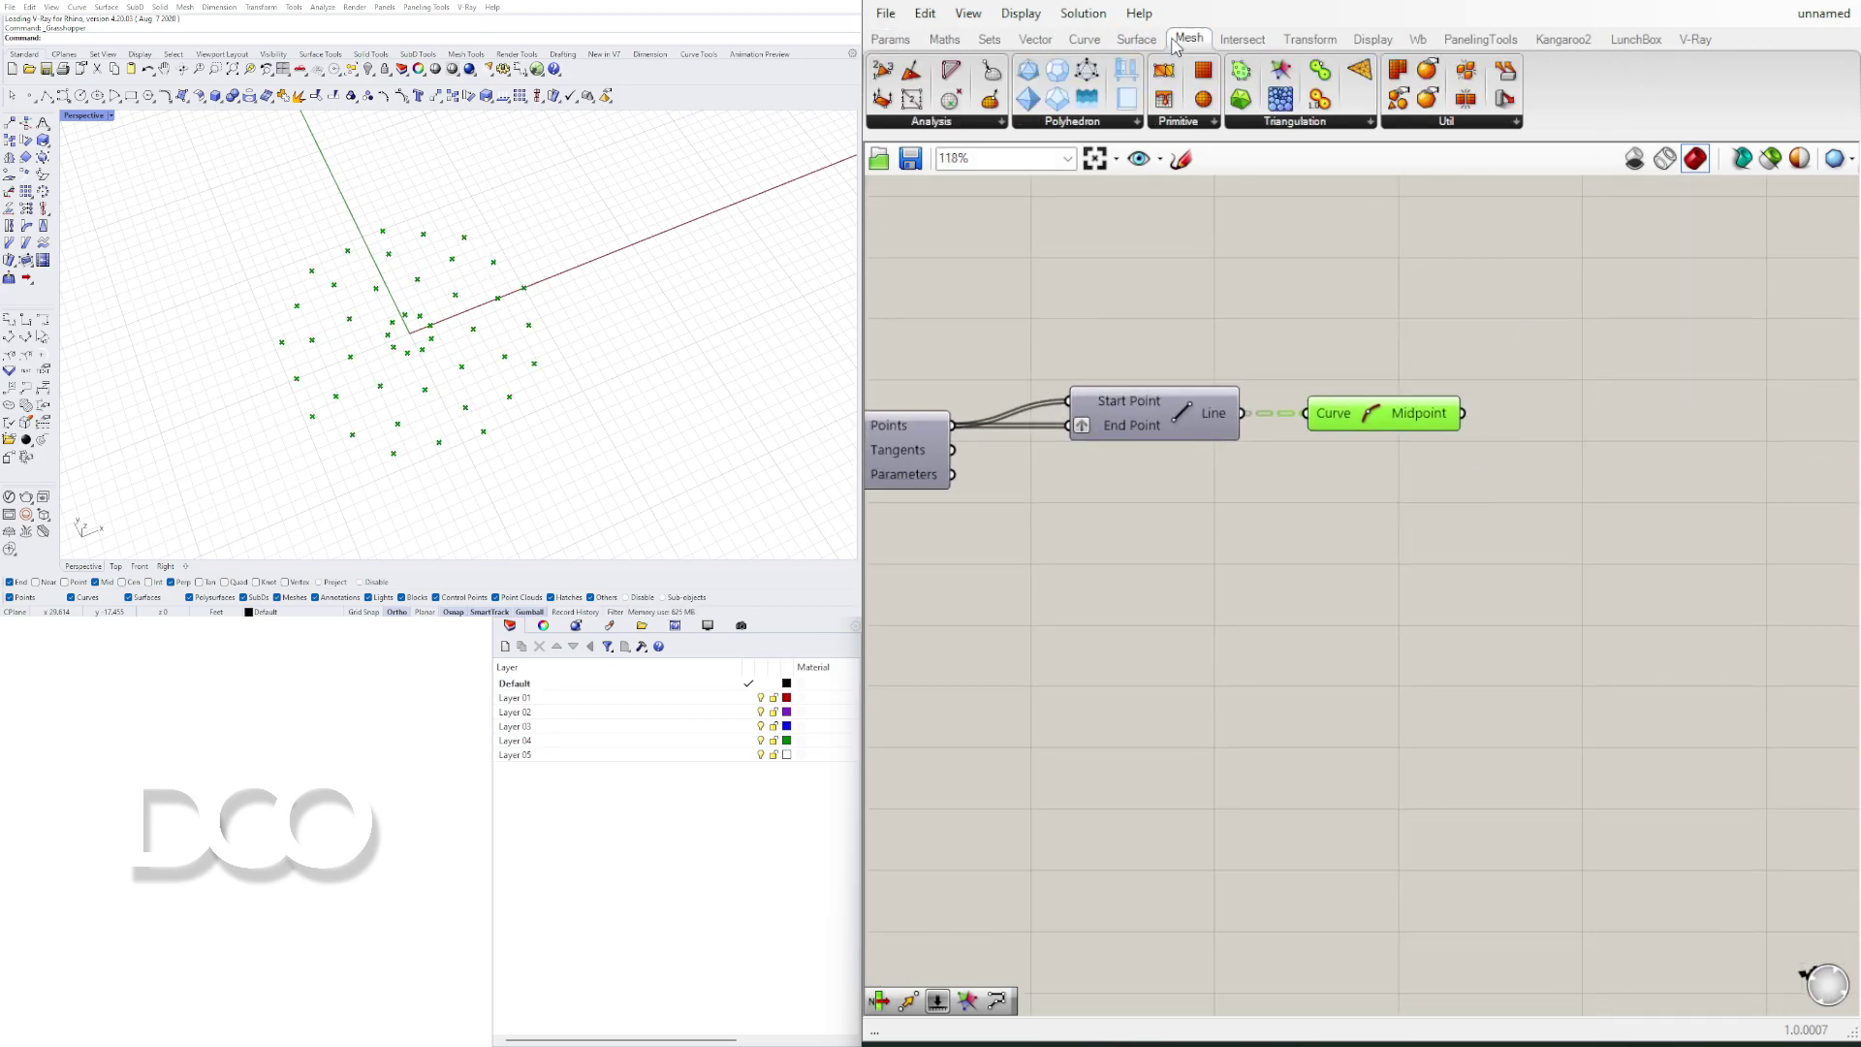
click(1262, 121)
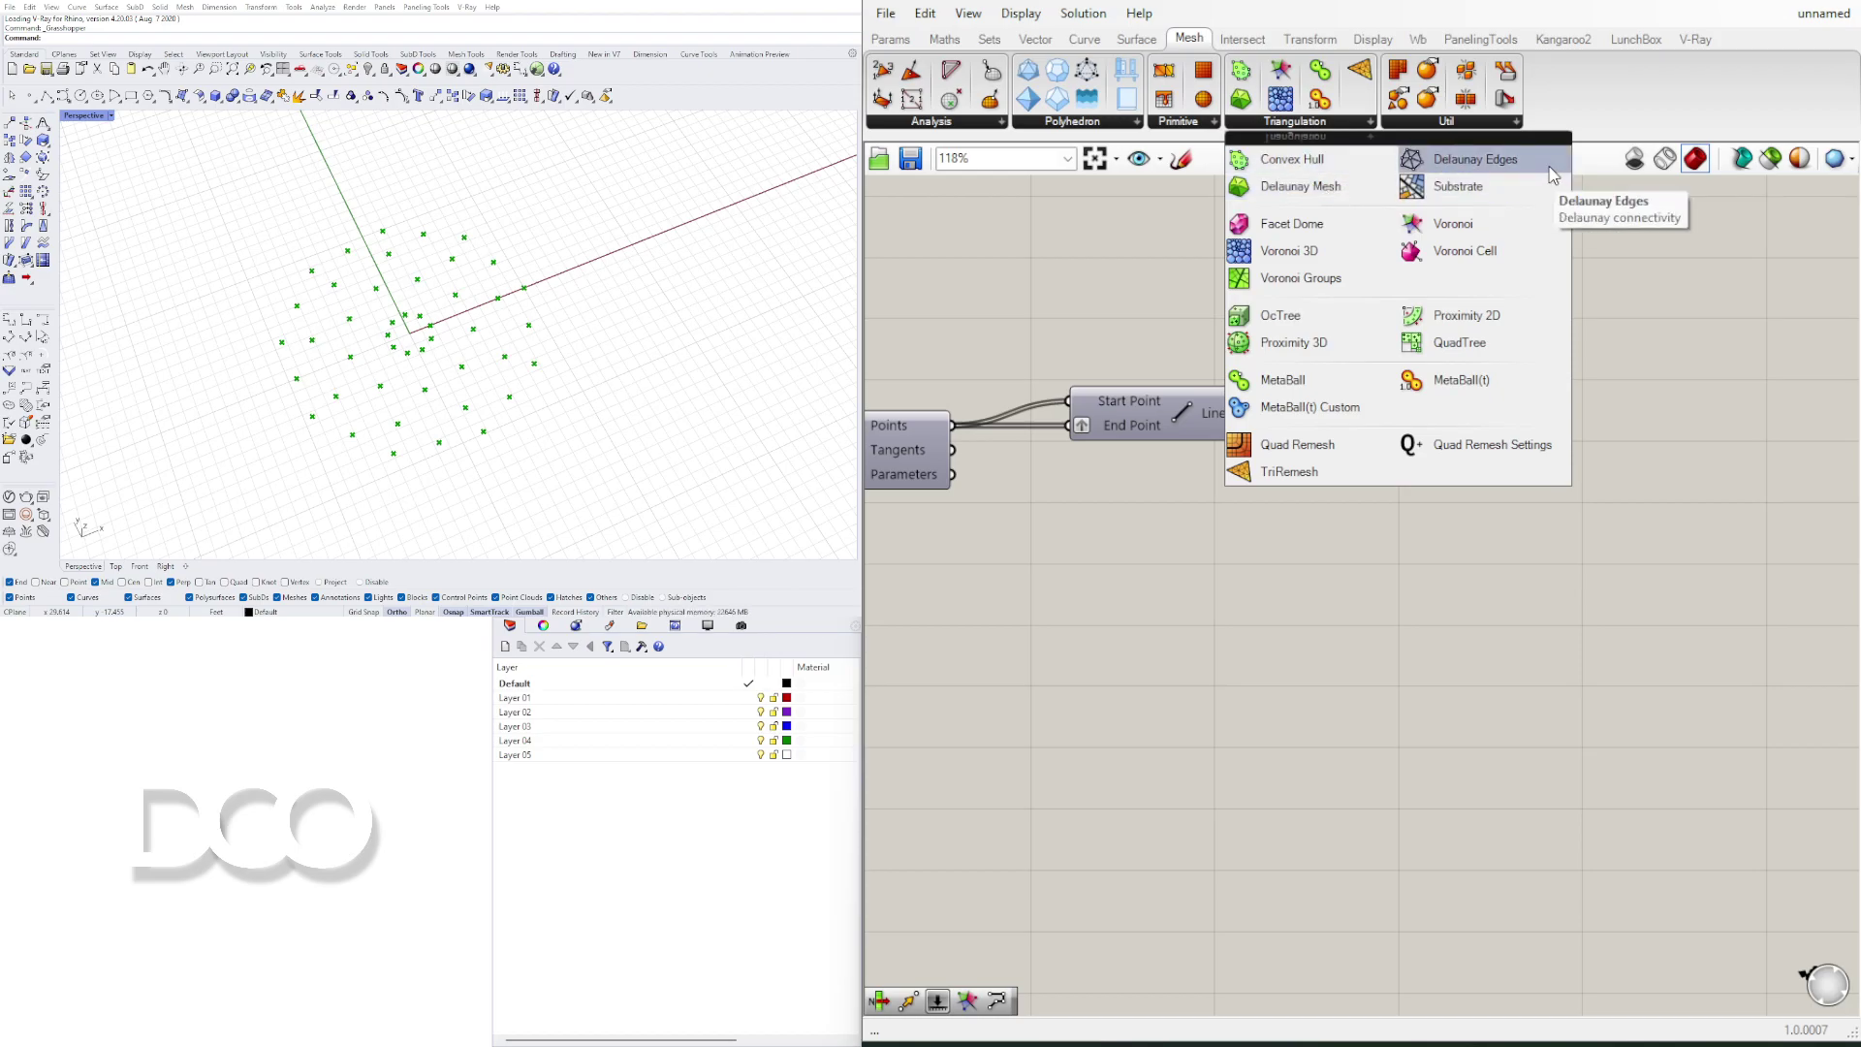
click(1476, 159)
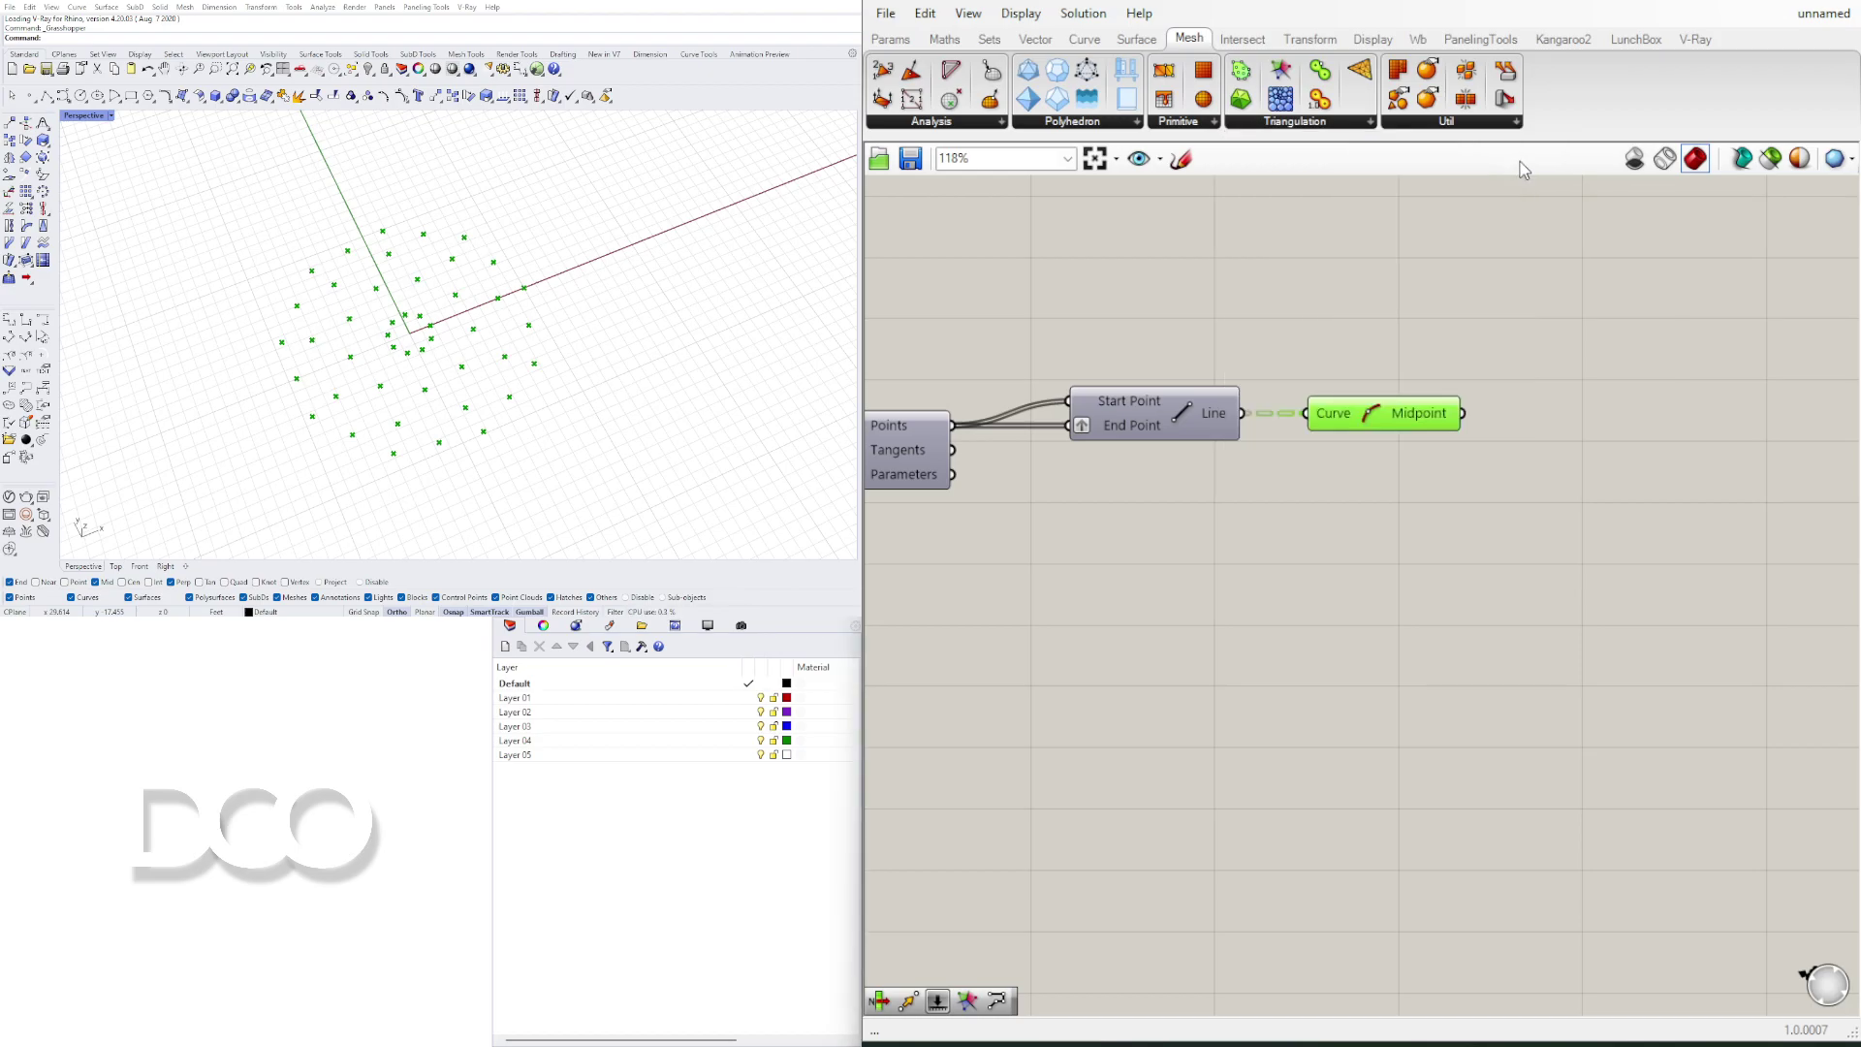
click(1586, 420)
scroll(1441, 417, up, 3)
drag(1441, 402, 1606, 481)
click(1493, 608)
Step: Flatten the Delaunay Edges component's Points input and line the component up with Curve Middle
right_click(1591, 446)
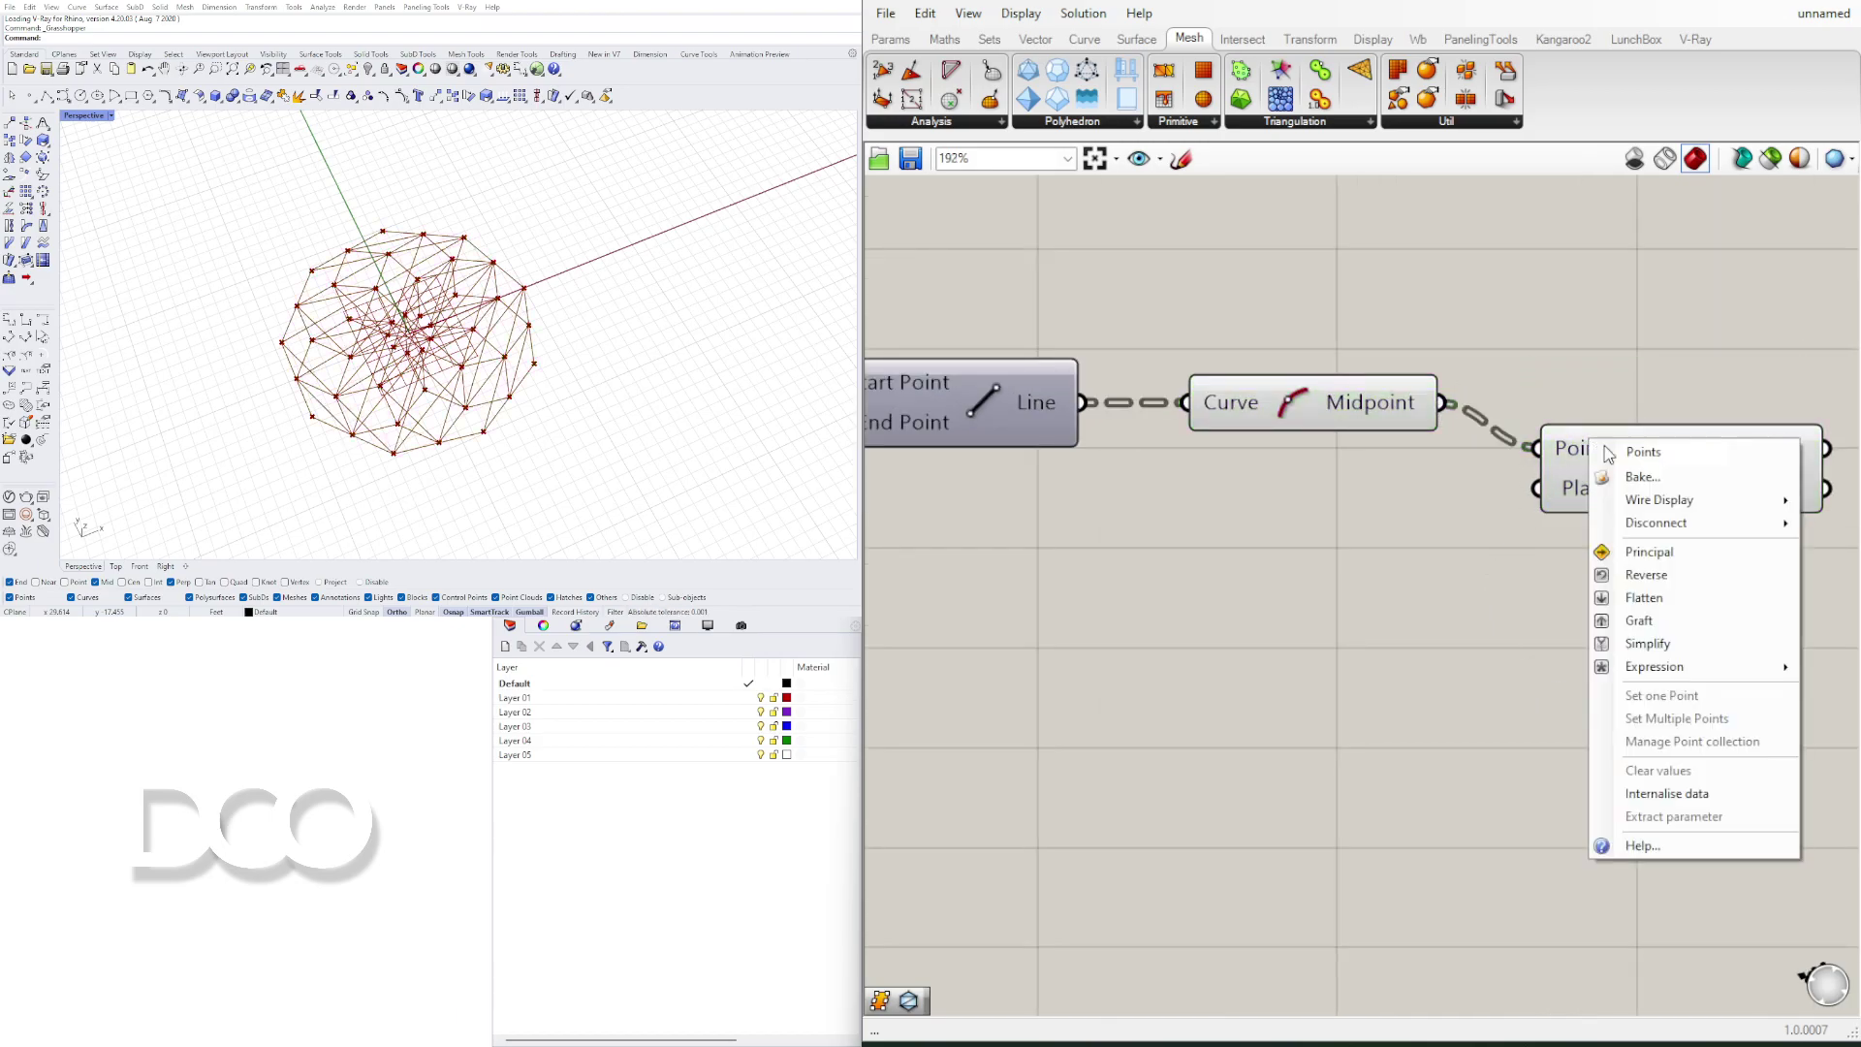
click(1670, 597)
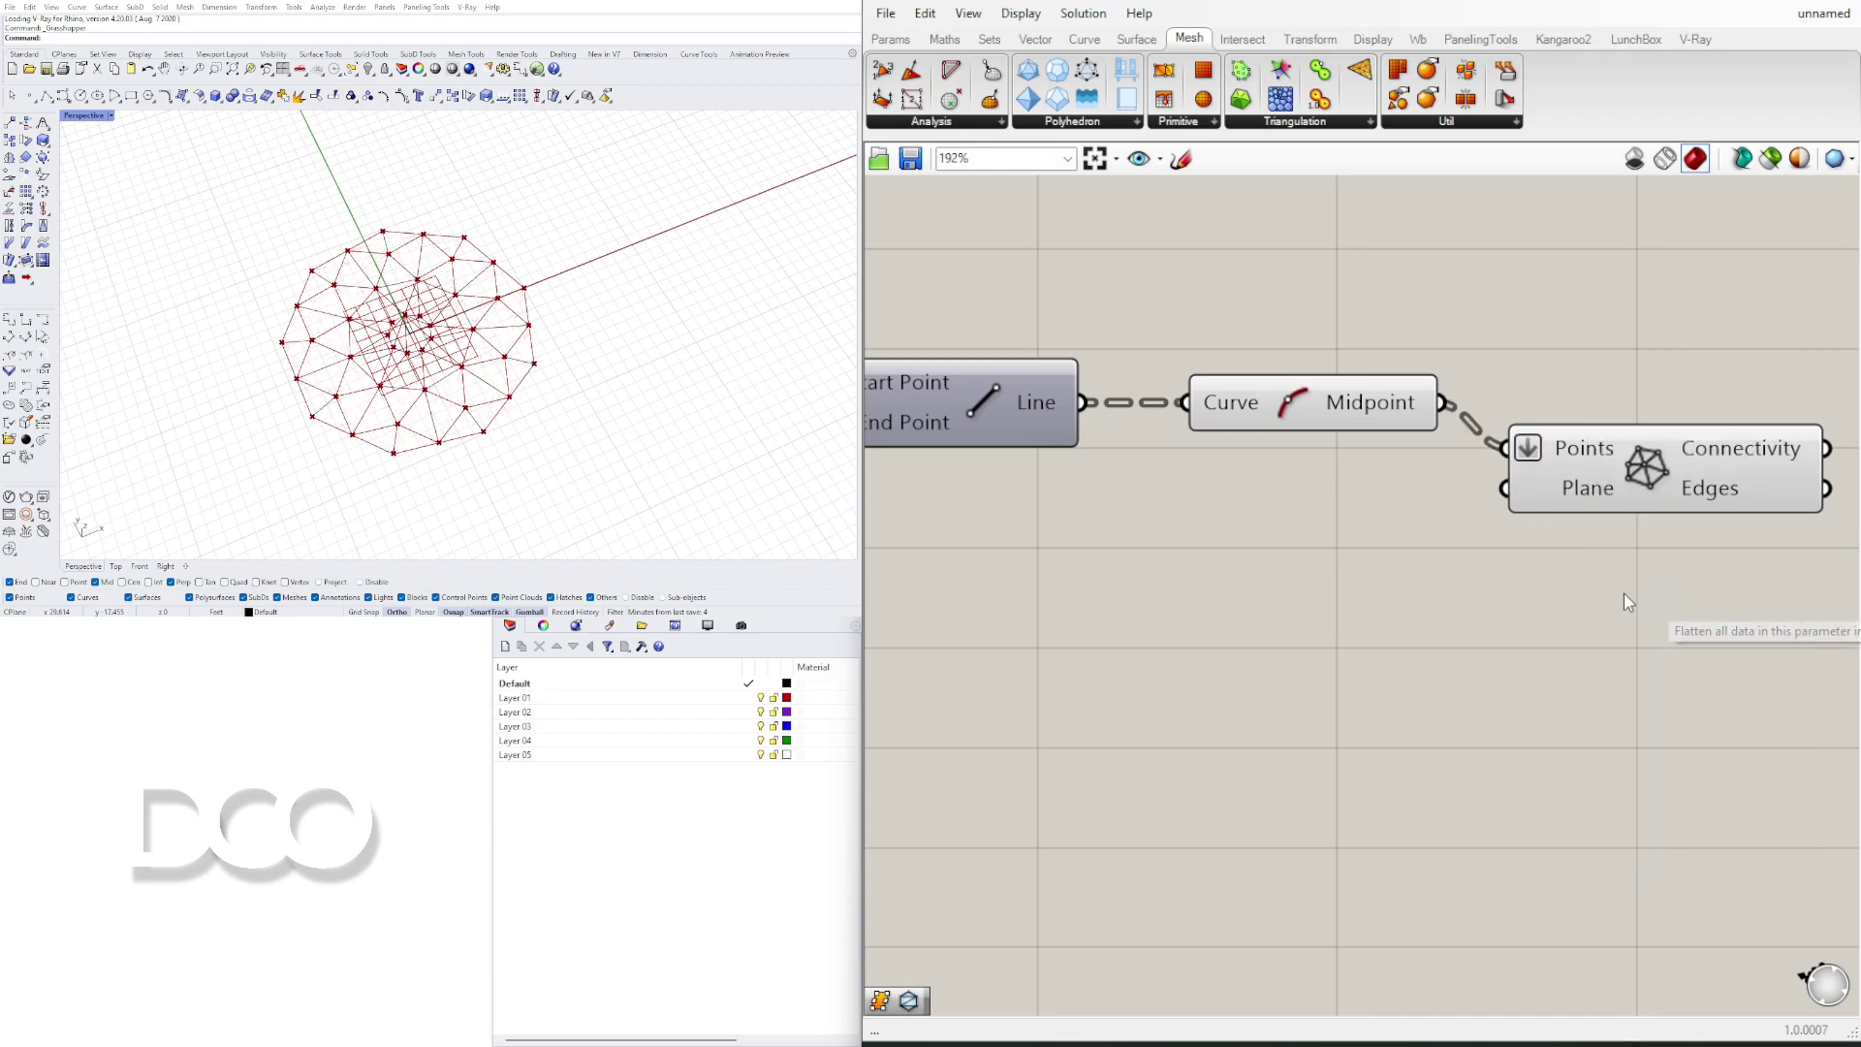
drag(1652, 468, 1614, 431)
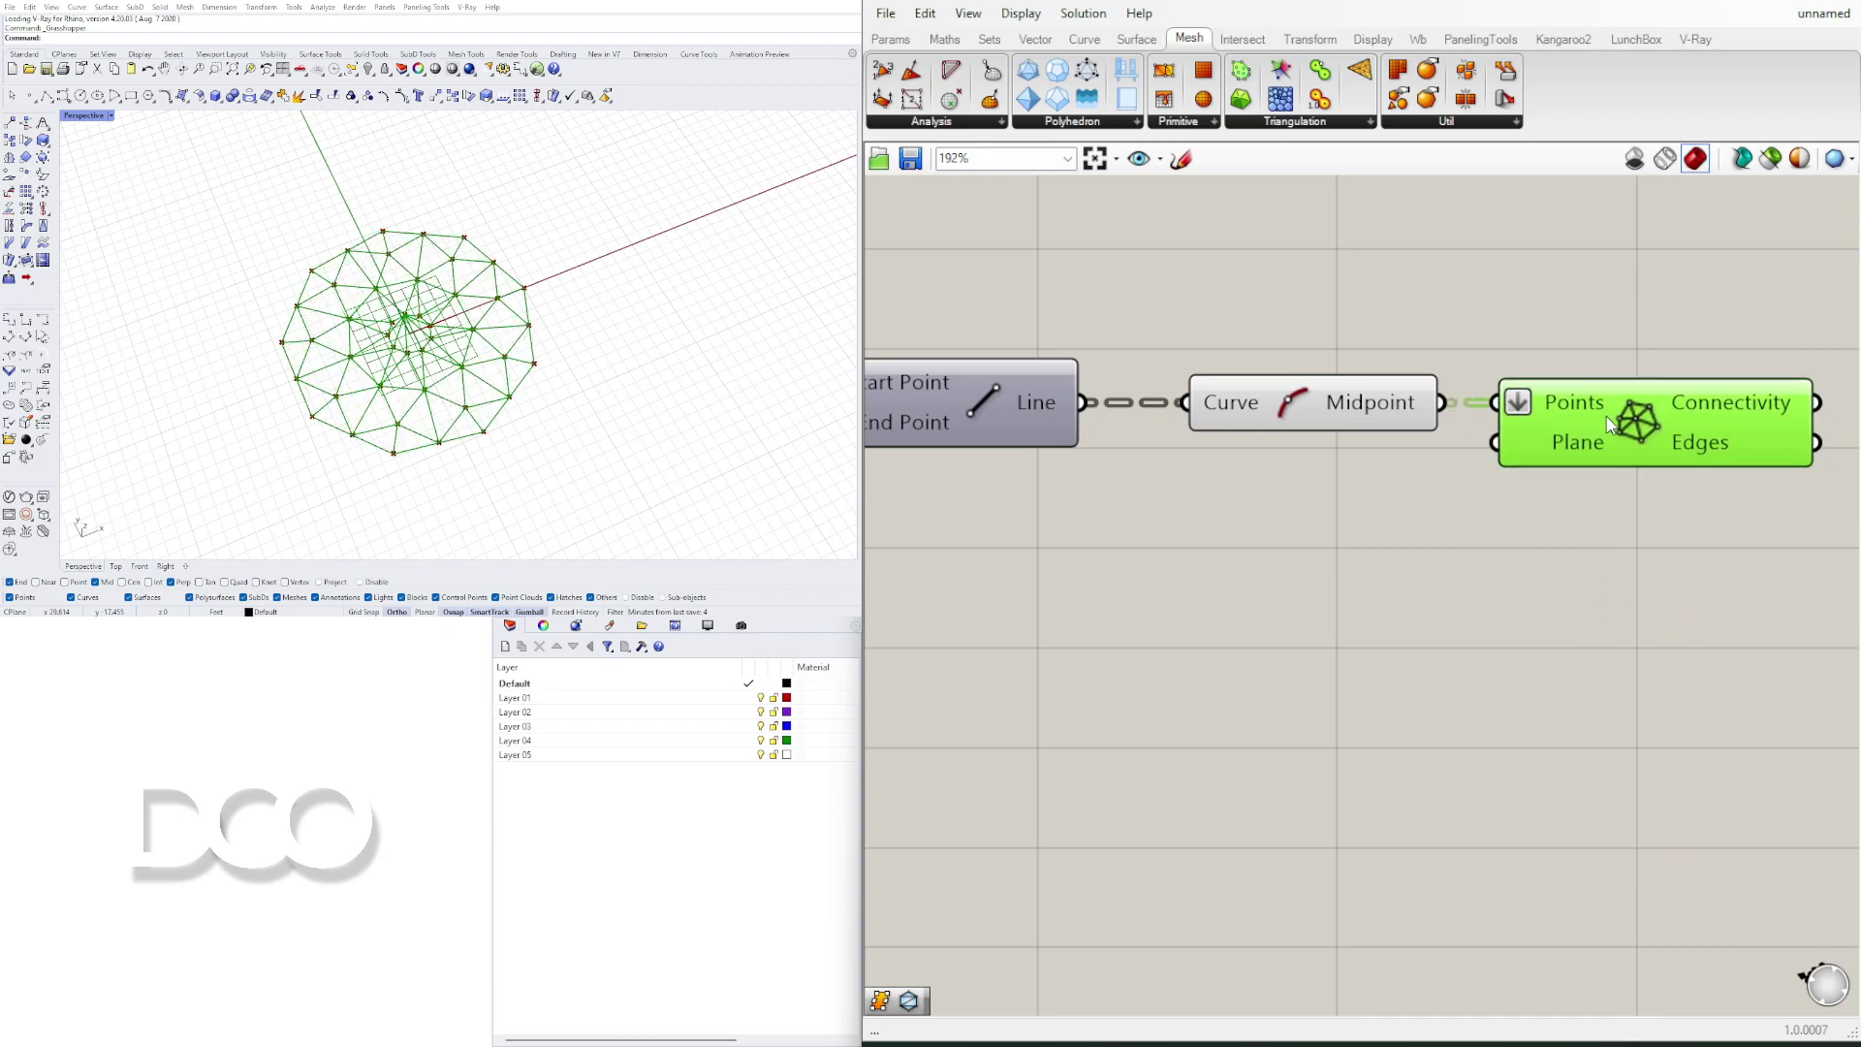
click(1497, 531)
Step: Examine how the Delaunay edges connect the midpoints, selecting each component and inspecting the network up close in the viewport
scroll(1496, 535, down, 2)
drag(1357, 445, 1352, 393)
click(1639, 440)
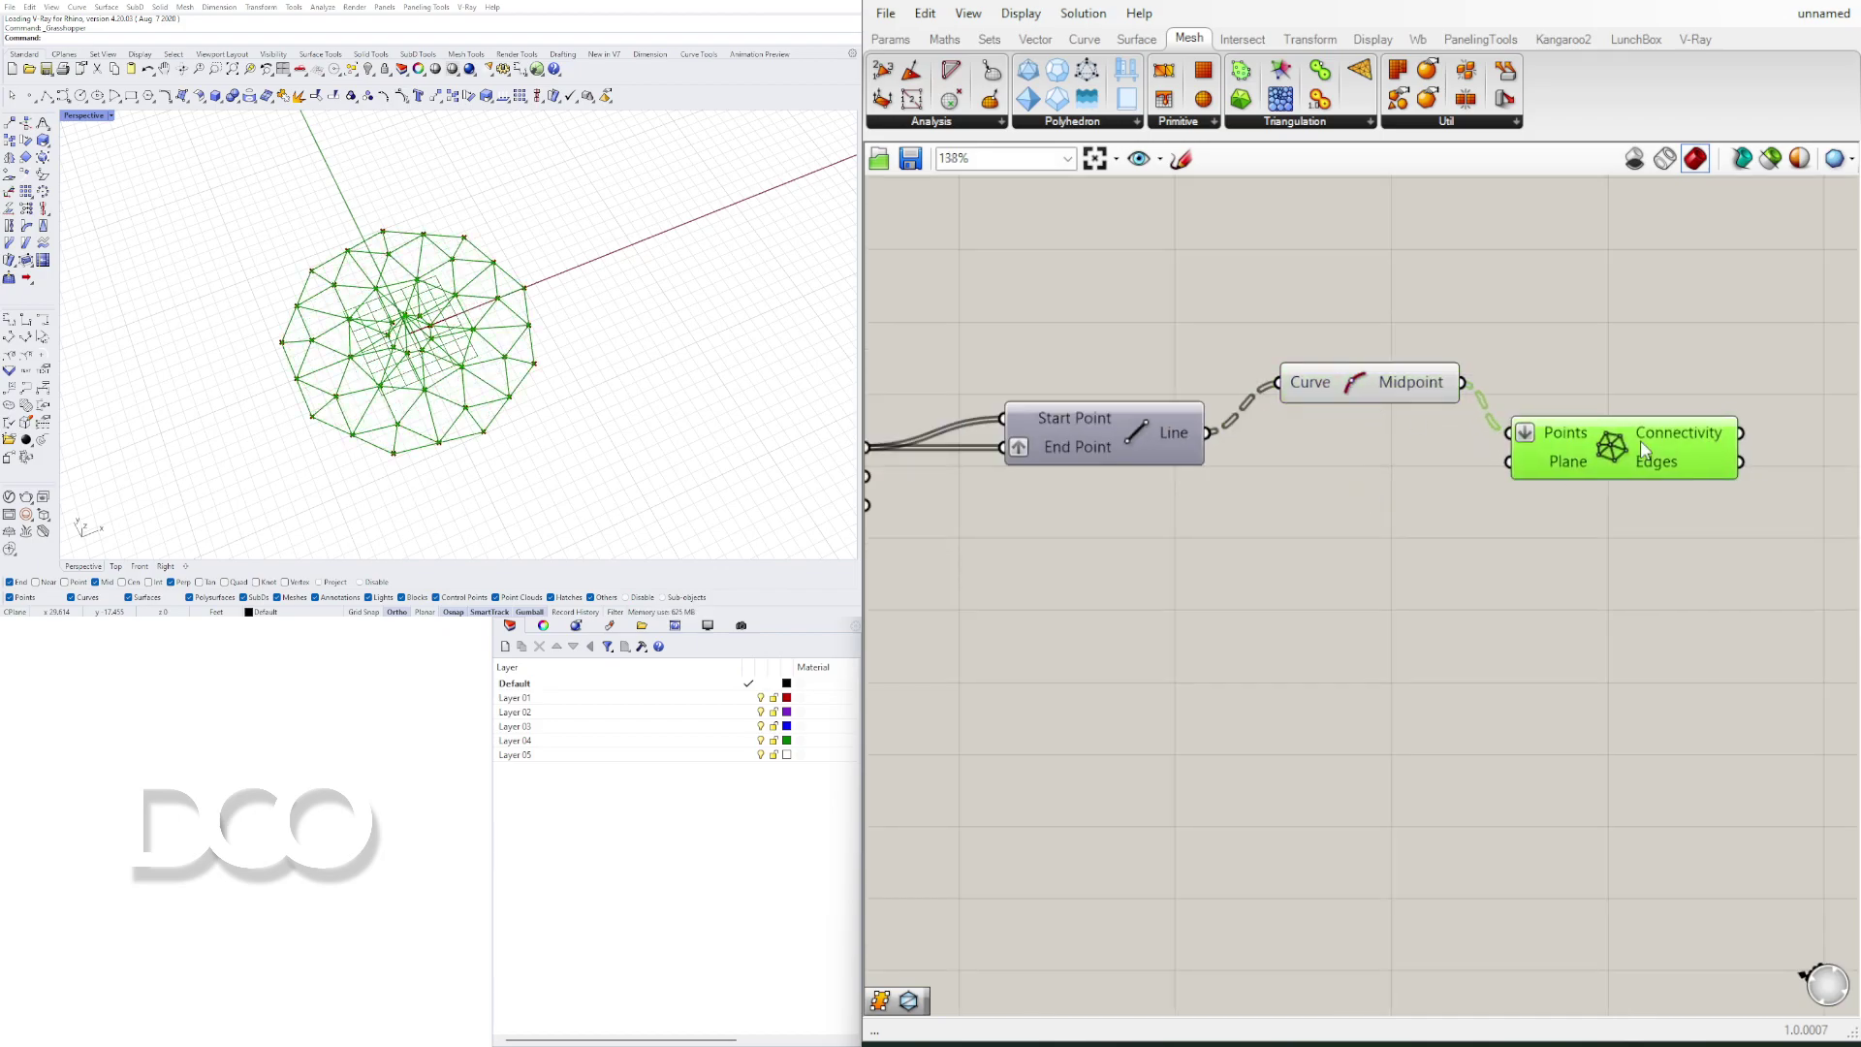
click(1345, 374)
scroll(1311, 426, down, 3)
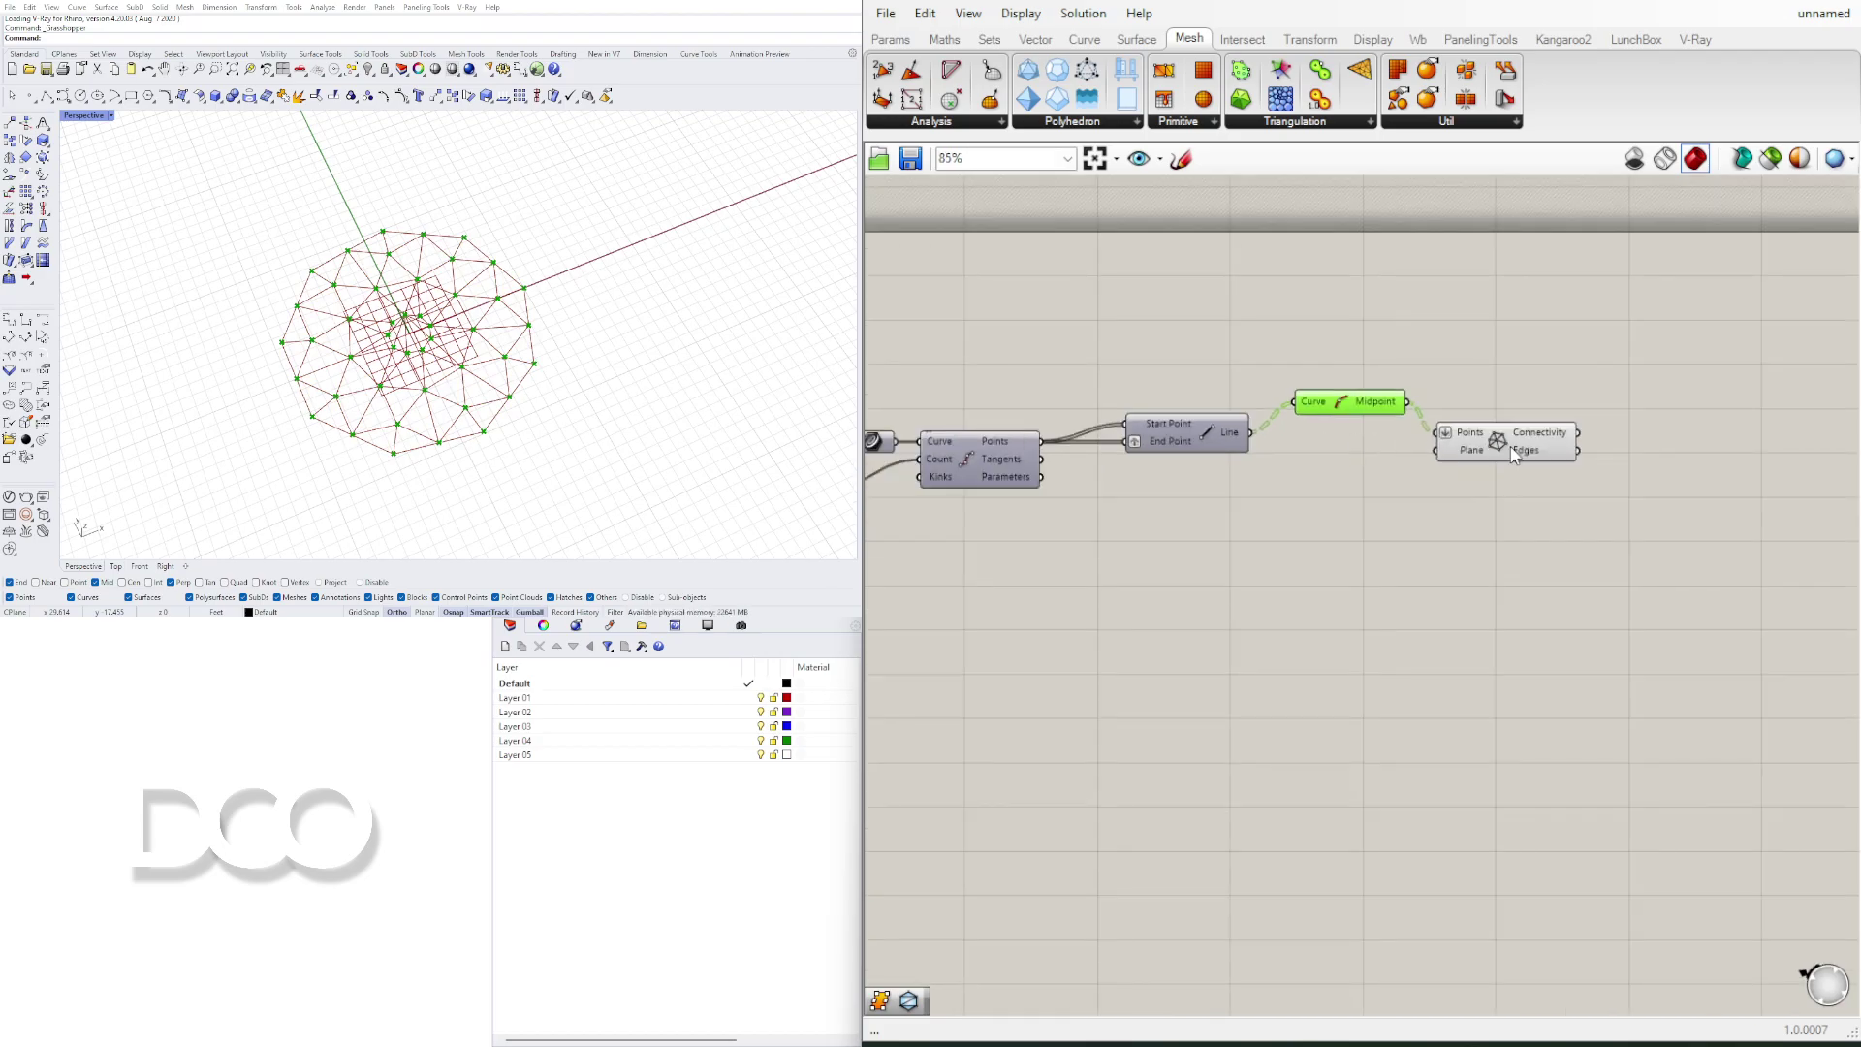
click(1514, 442)
scroll(1502, 440, up, 3)
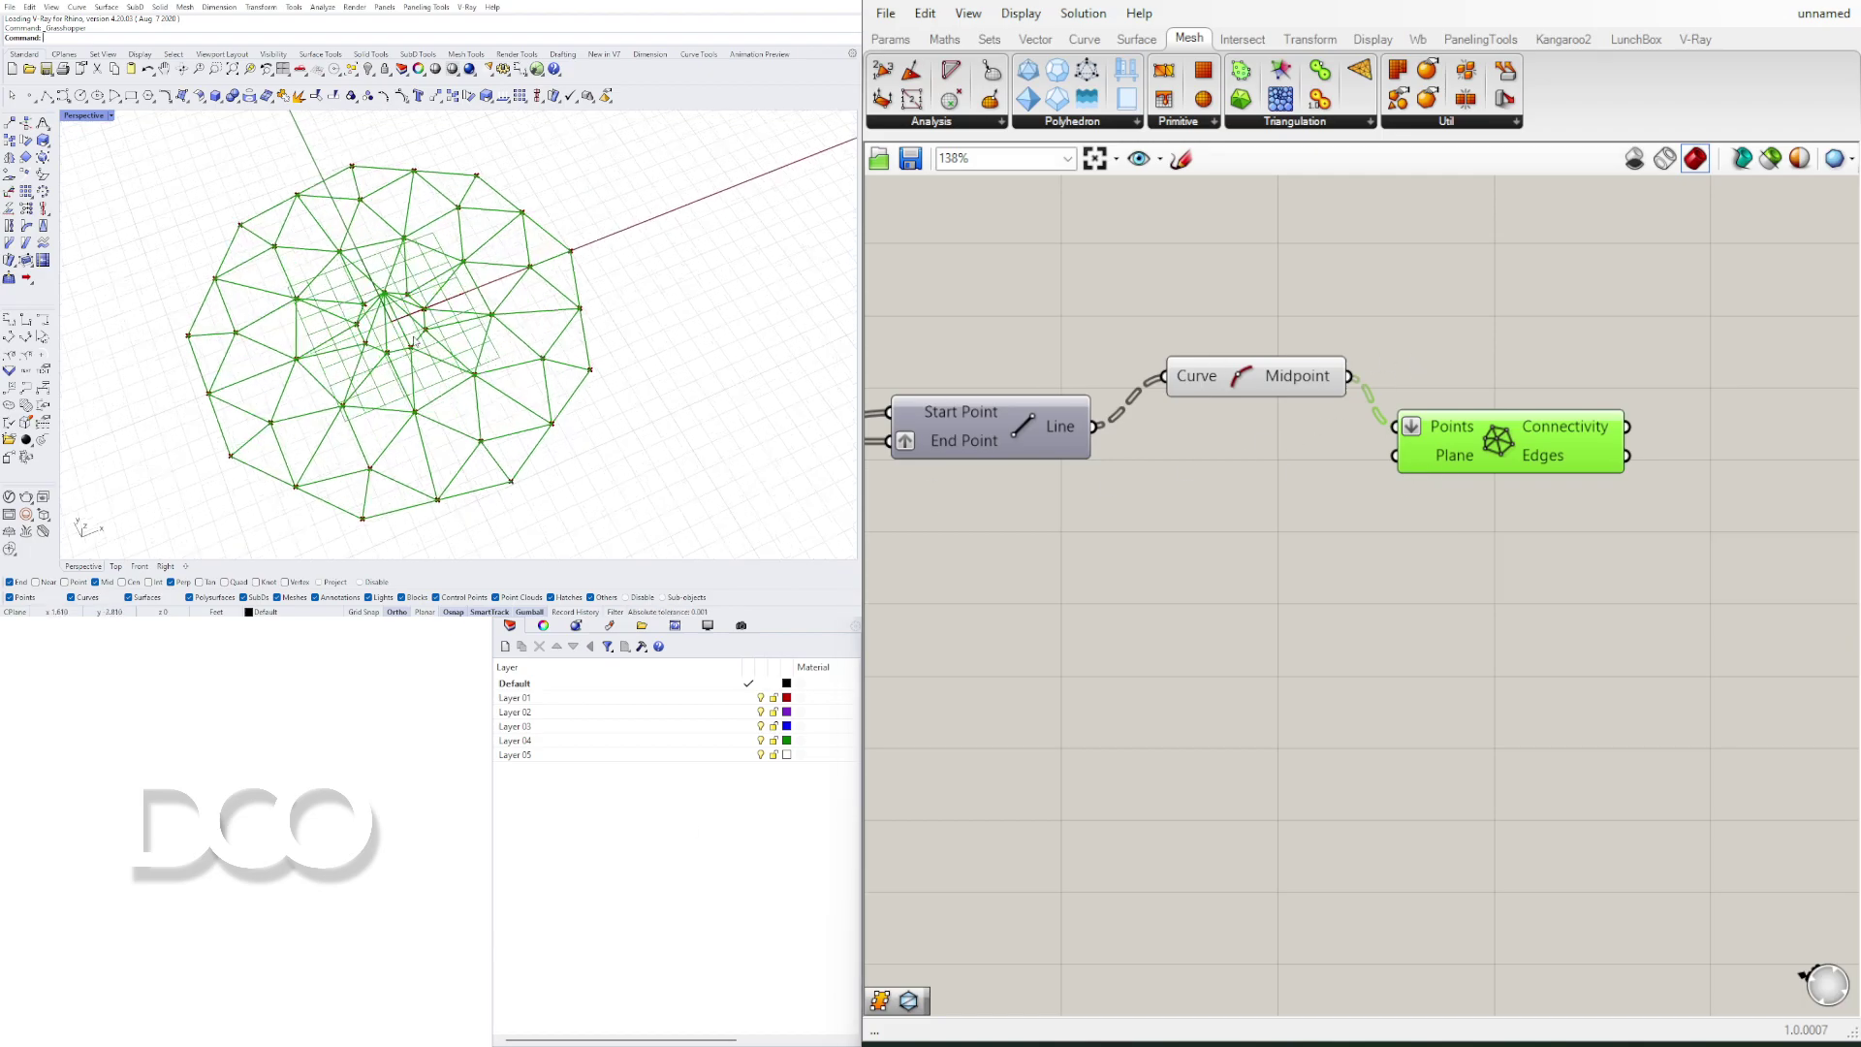
scroll(388, 329, up, 6)
scroll(389, 328, down, 3)
scroll(449, 310, down, 2)
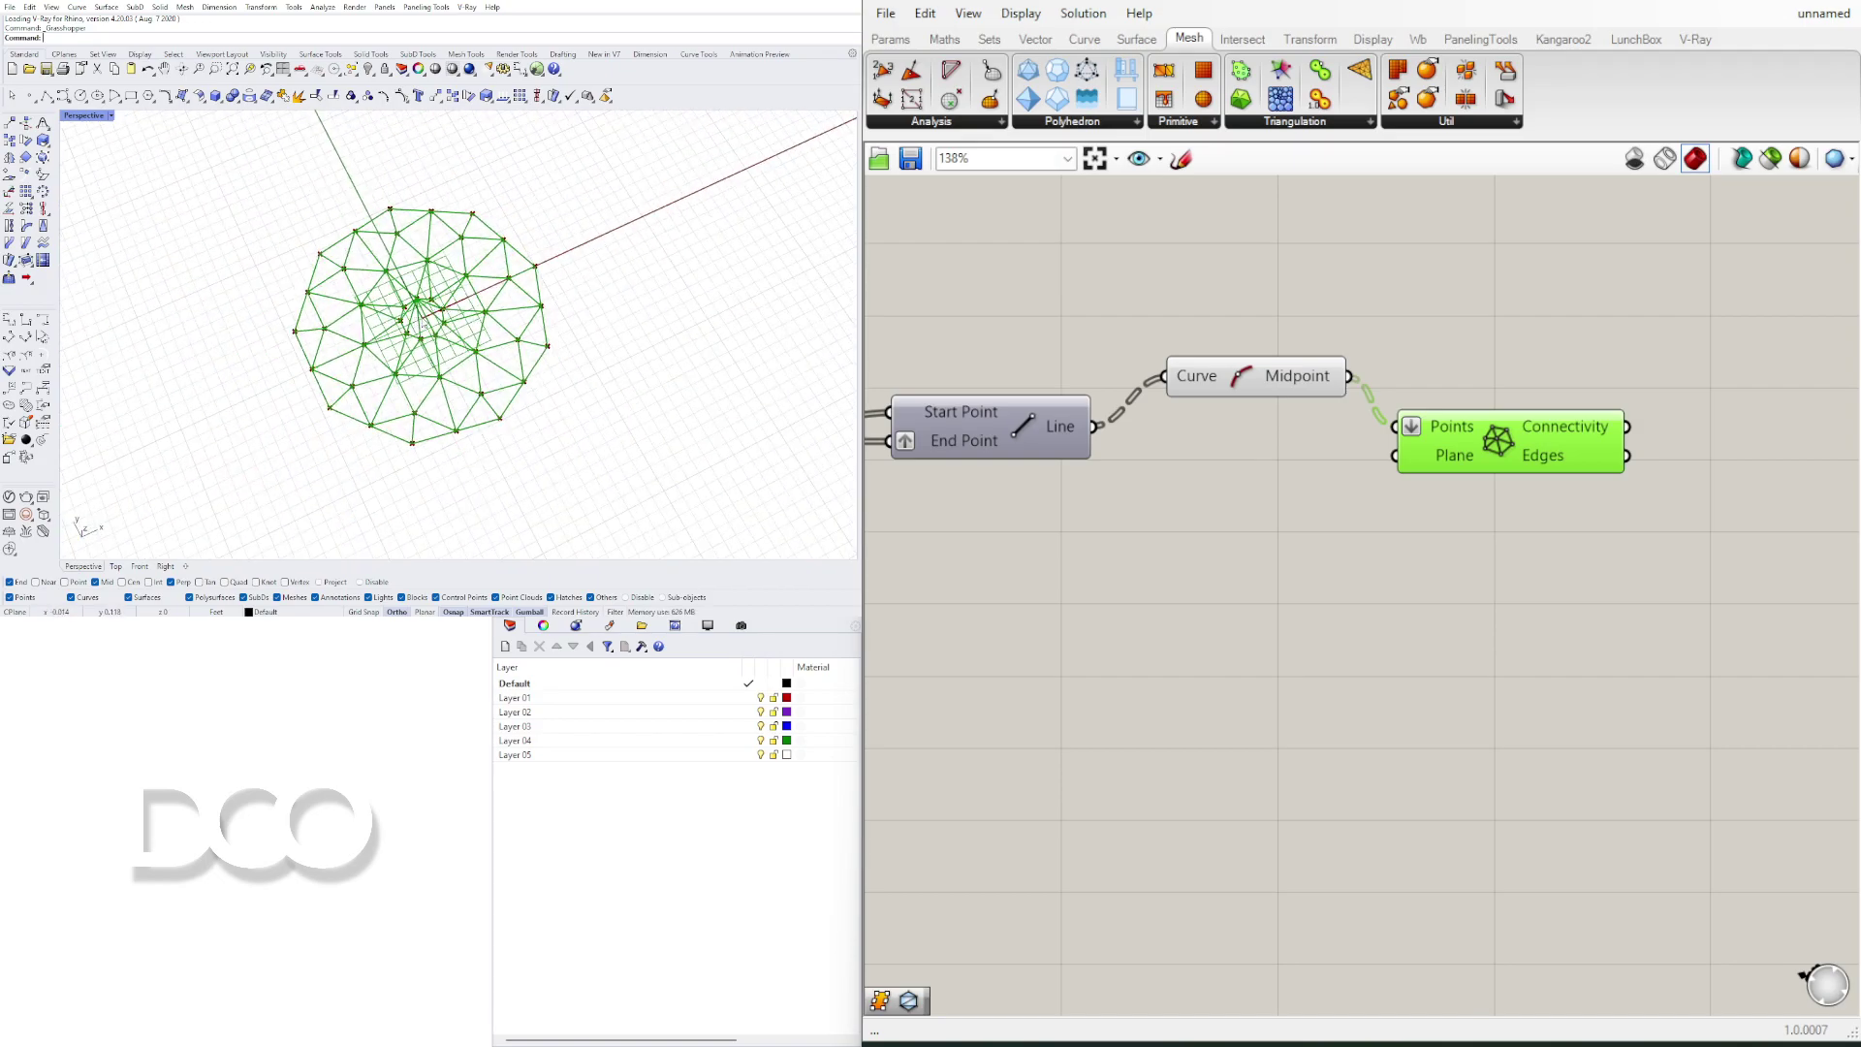
Step: Move the Circle component slightly up so its Radius input lines up with the radius slider
right_drag(1084, 568, 1570, 586)
scroll(1570, 586, down, 3)
right_drag(1191, 521, 1461, 538)
scroll(1462, 538, up, 3)
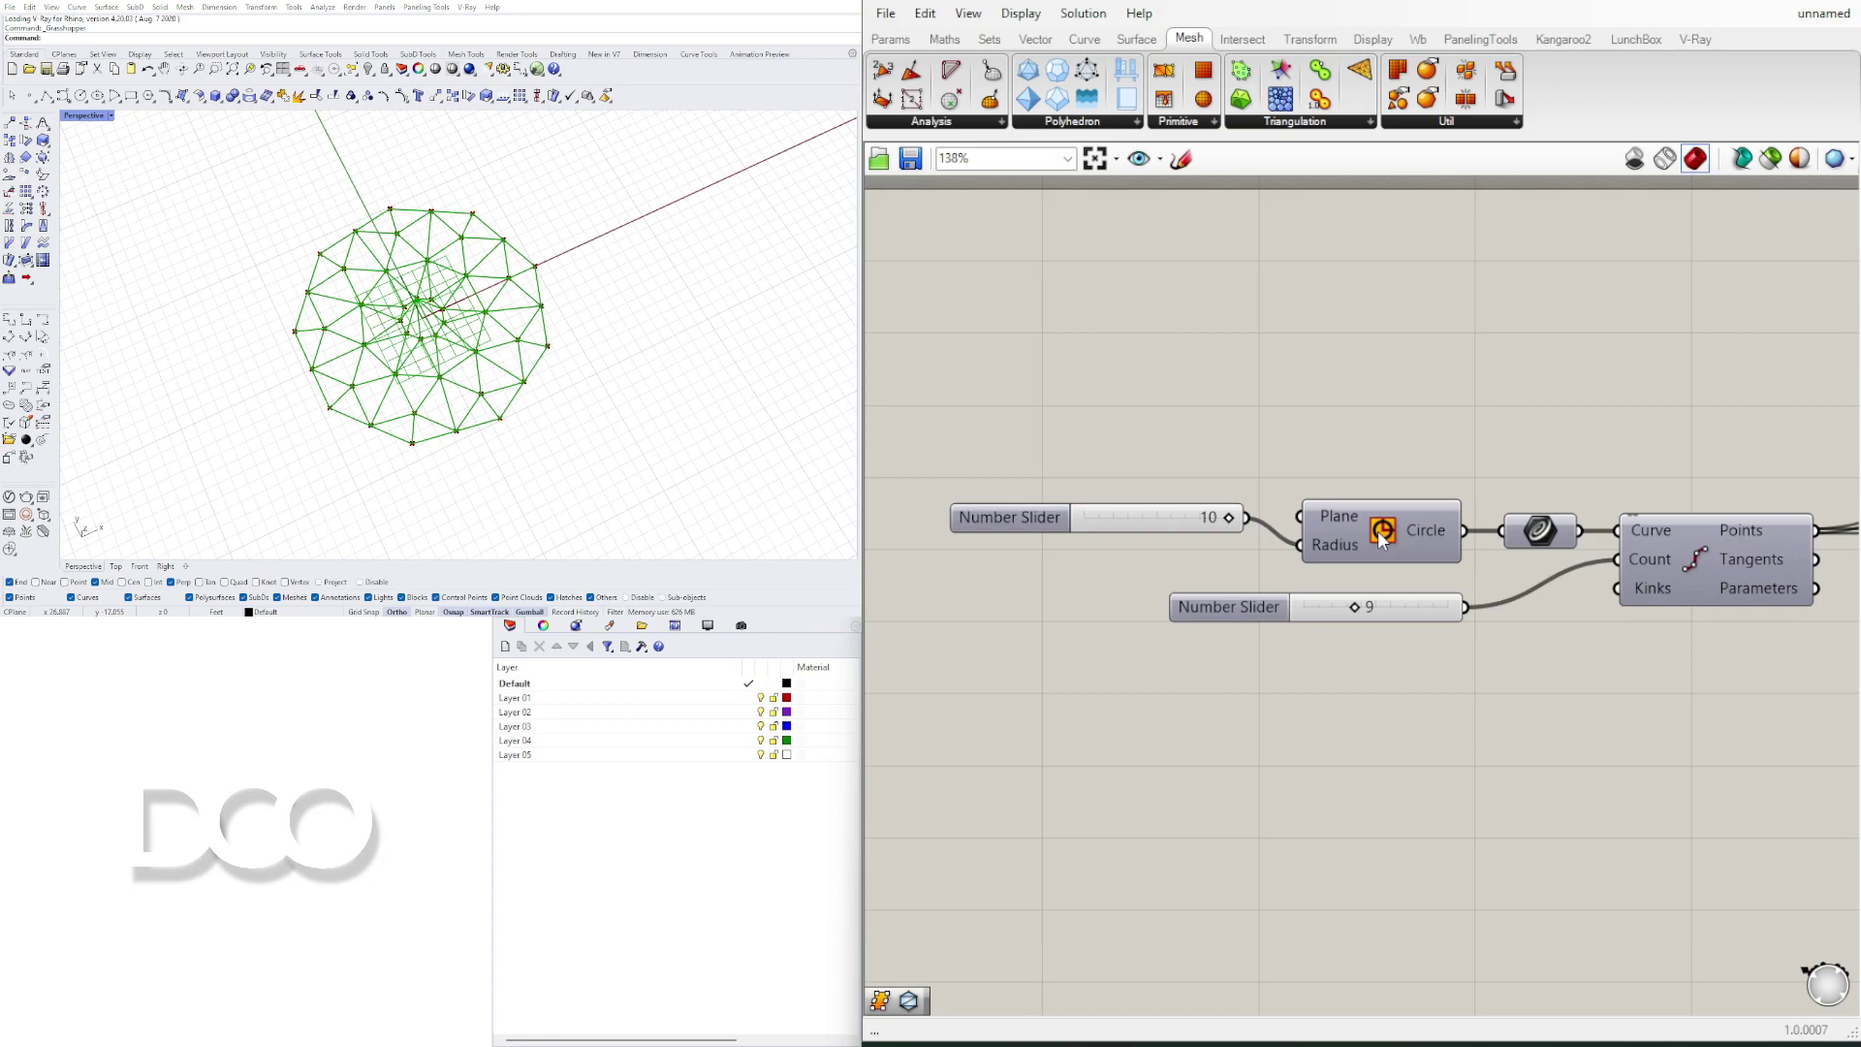
drag(1376, 531, 1372, 502)
Step: Try the division count slider at 11 and return it to 9
right_drag(1645, 493, 1227, 486)
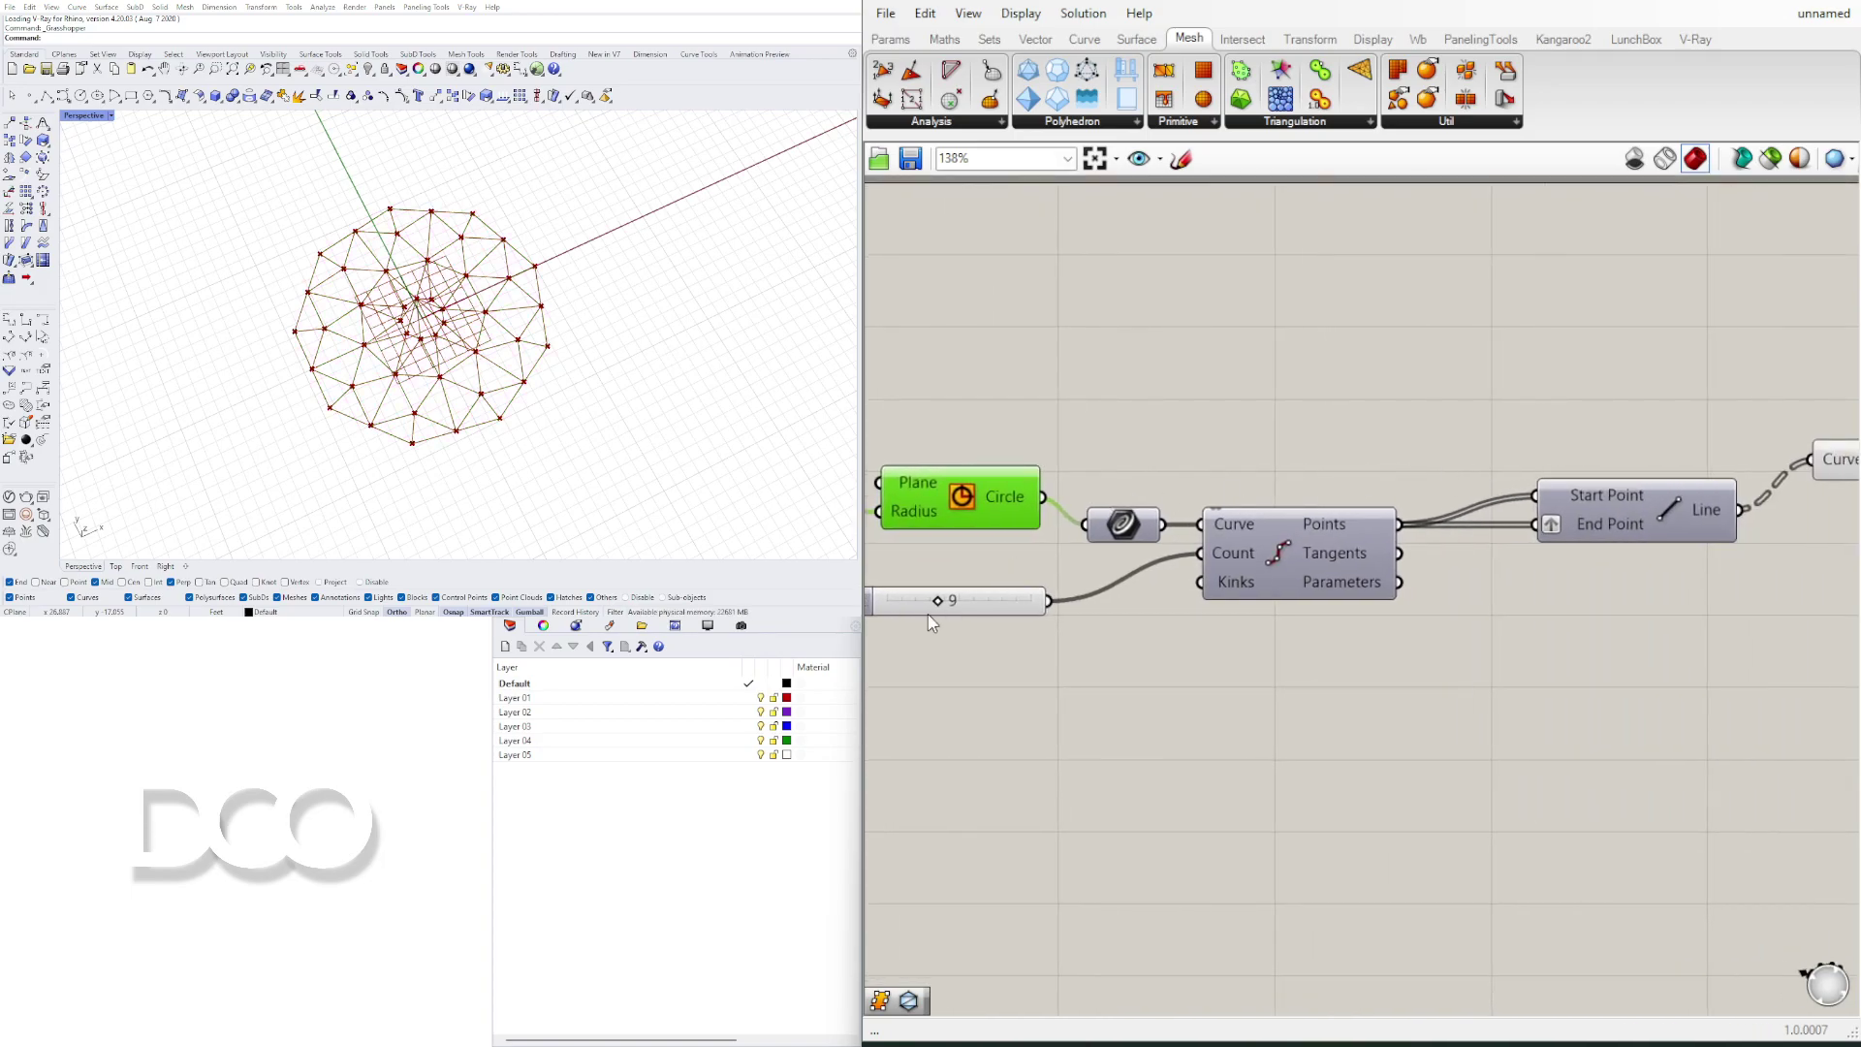
scroll(928, 611, up, 5)
drag(950, 588, 1000, 586)
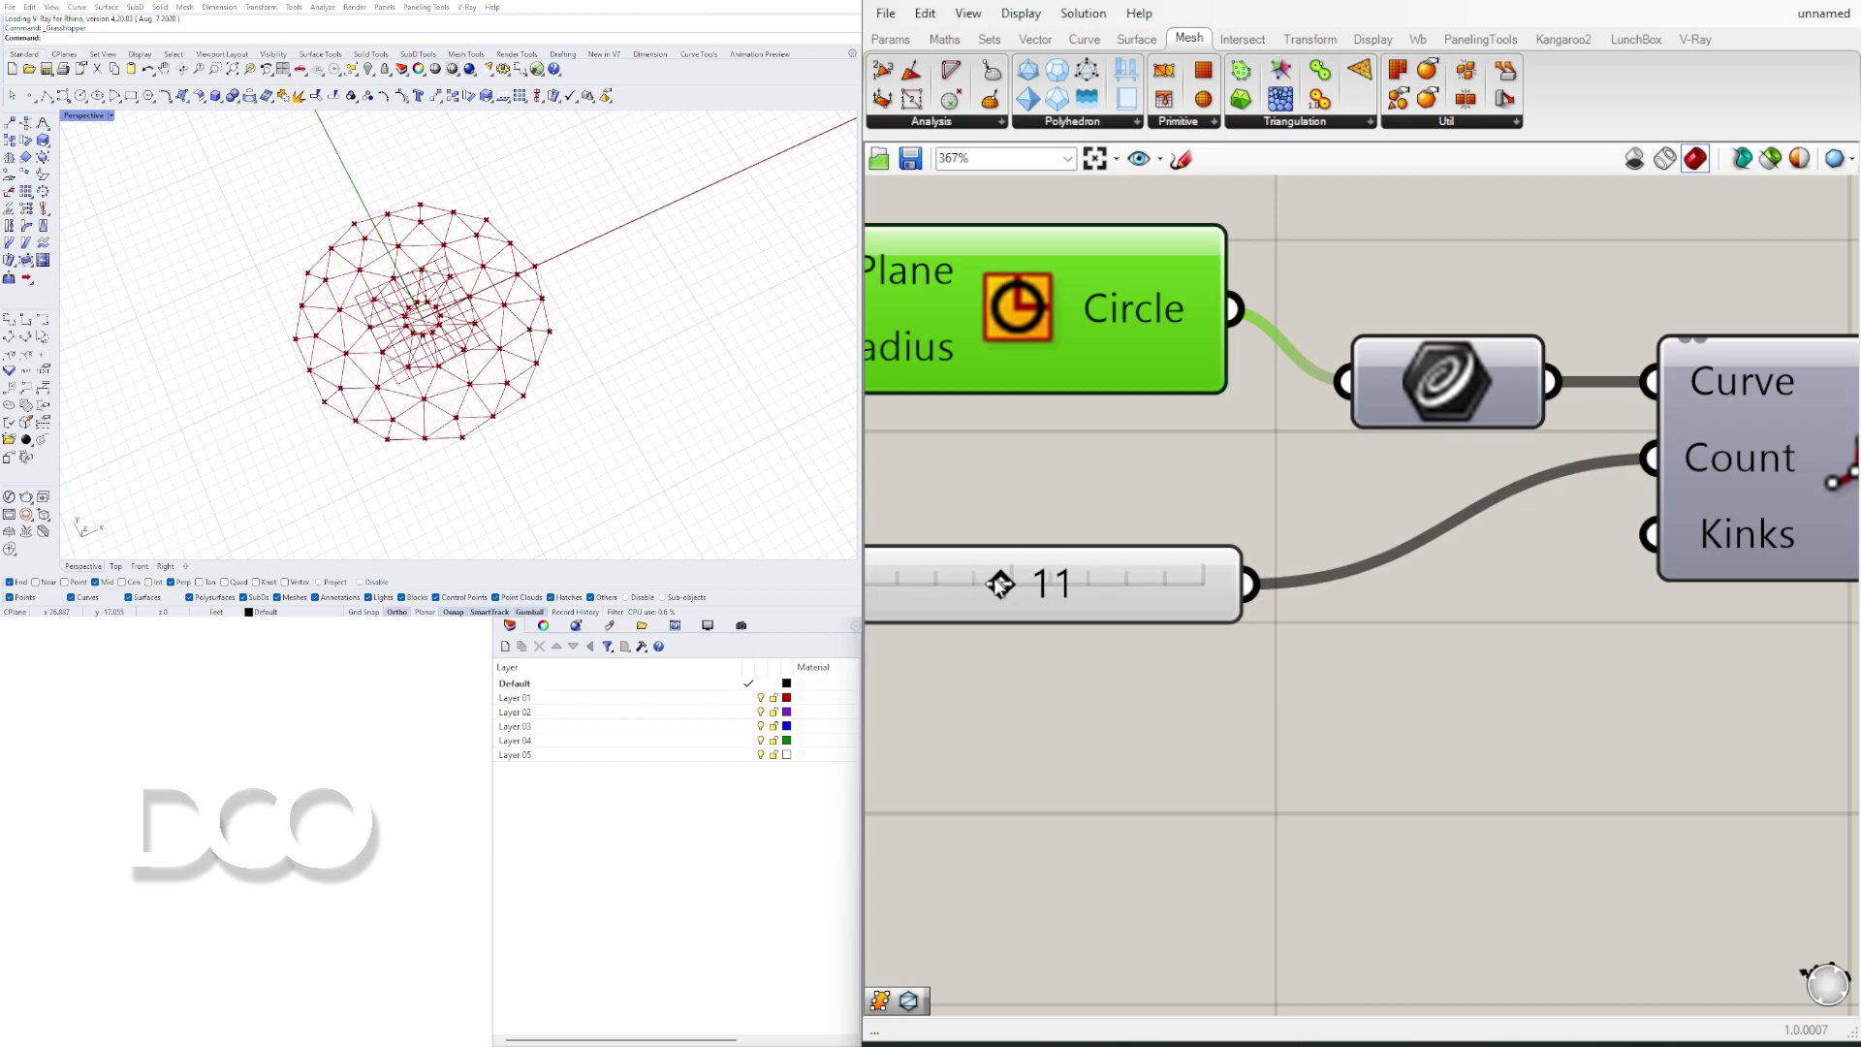
right_drag(1001, 583, 1444, 613)
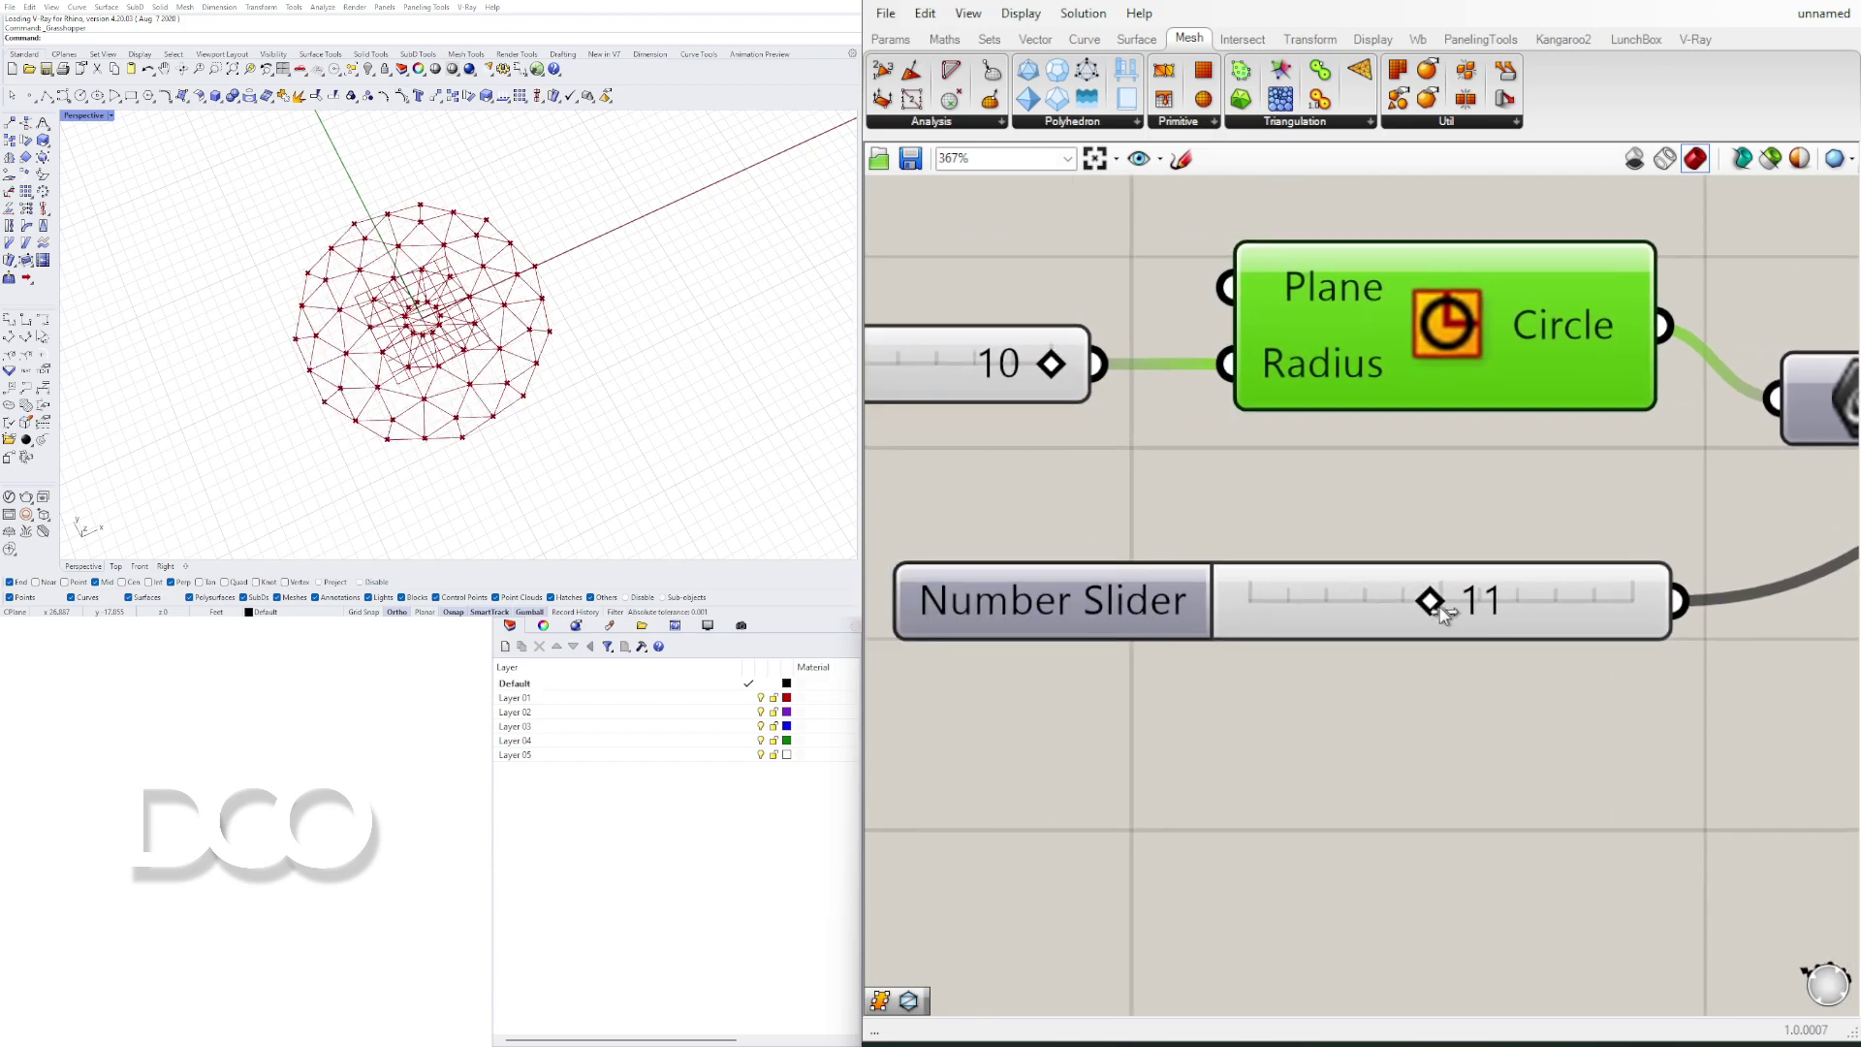
drag(1442, 612, 1389, 613)
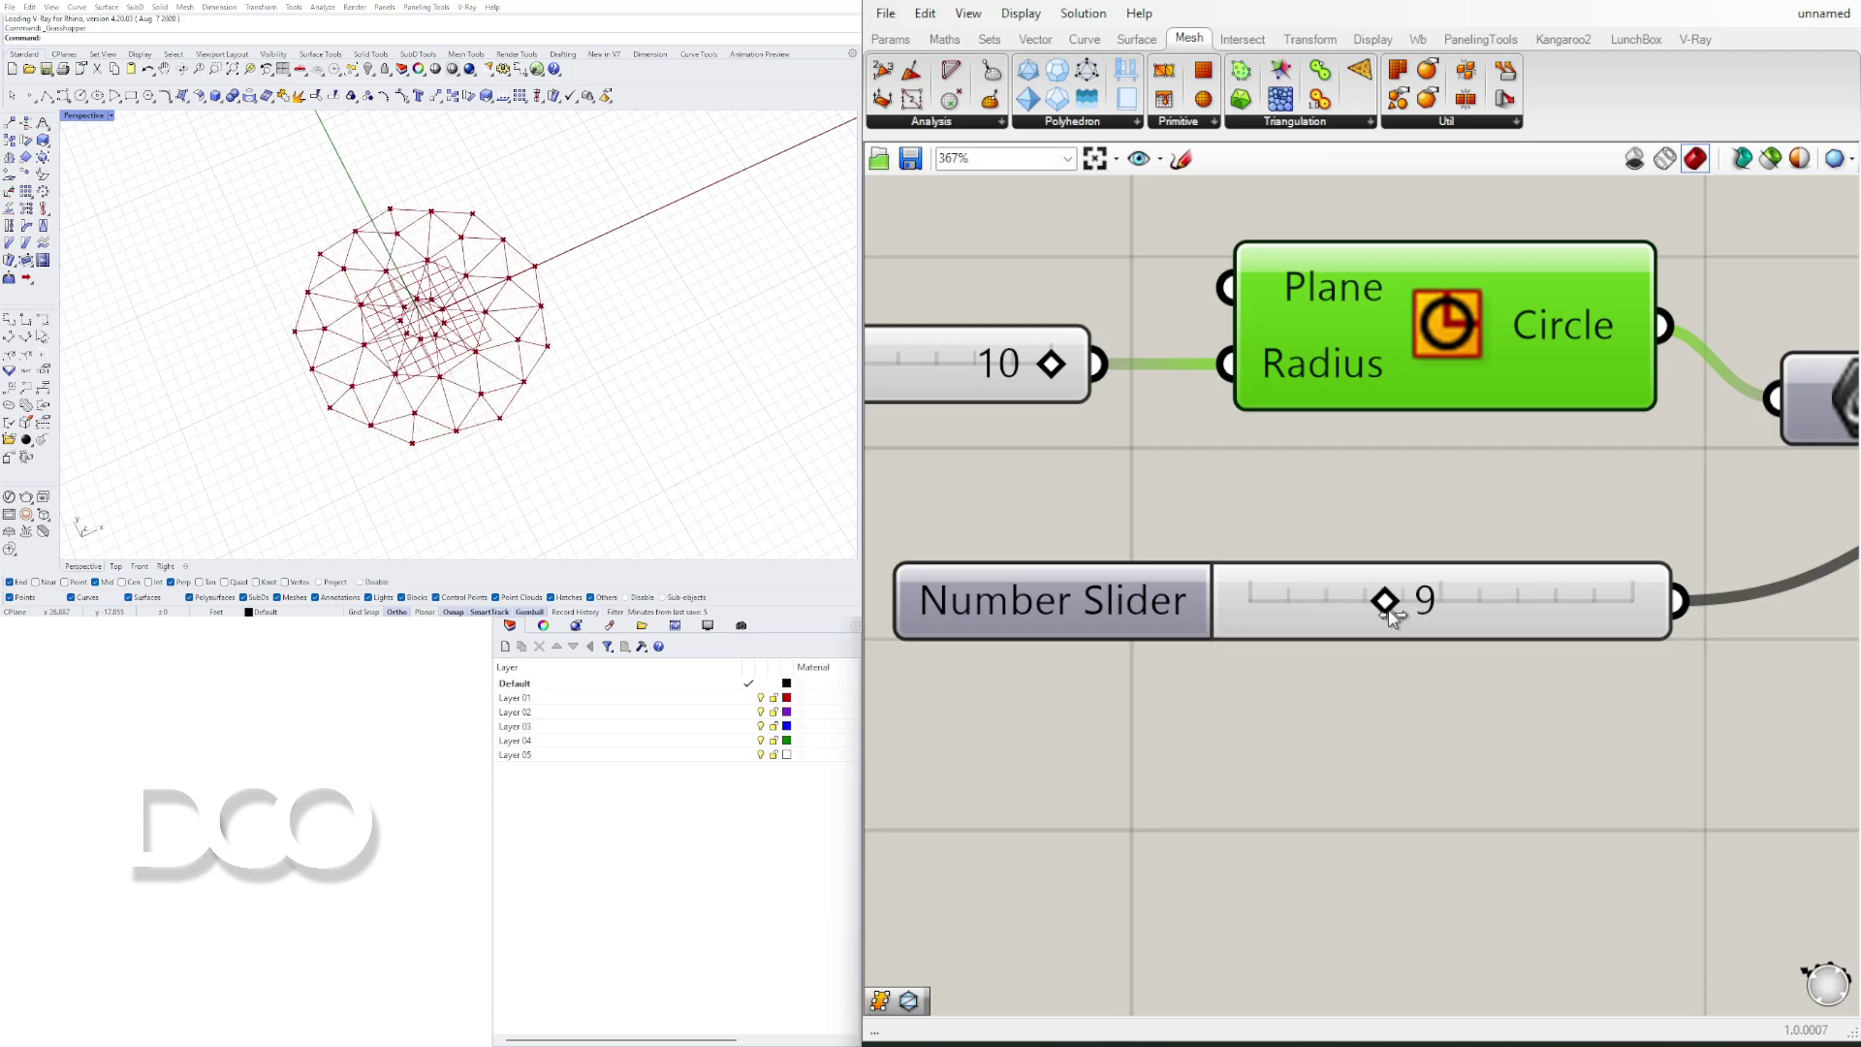
Step: Delete the Delaunay Edges component
scroll(1390, 613, down, 6)
right_drag(1494, 677, 989, 665)
right_drag(1561, 652, 1034, 617)
drag(1399, 495, 1429, 437)
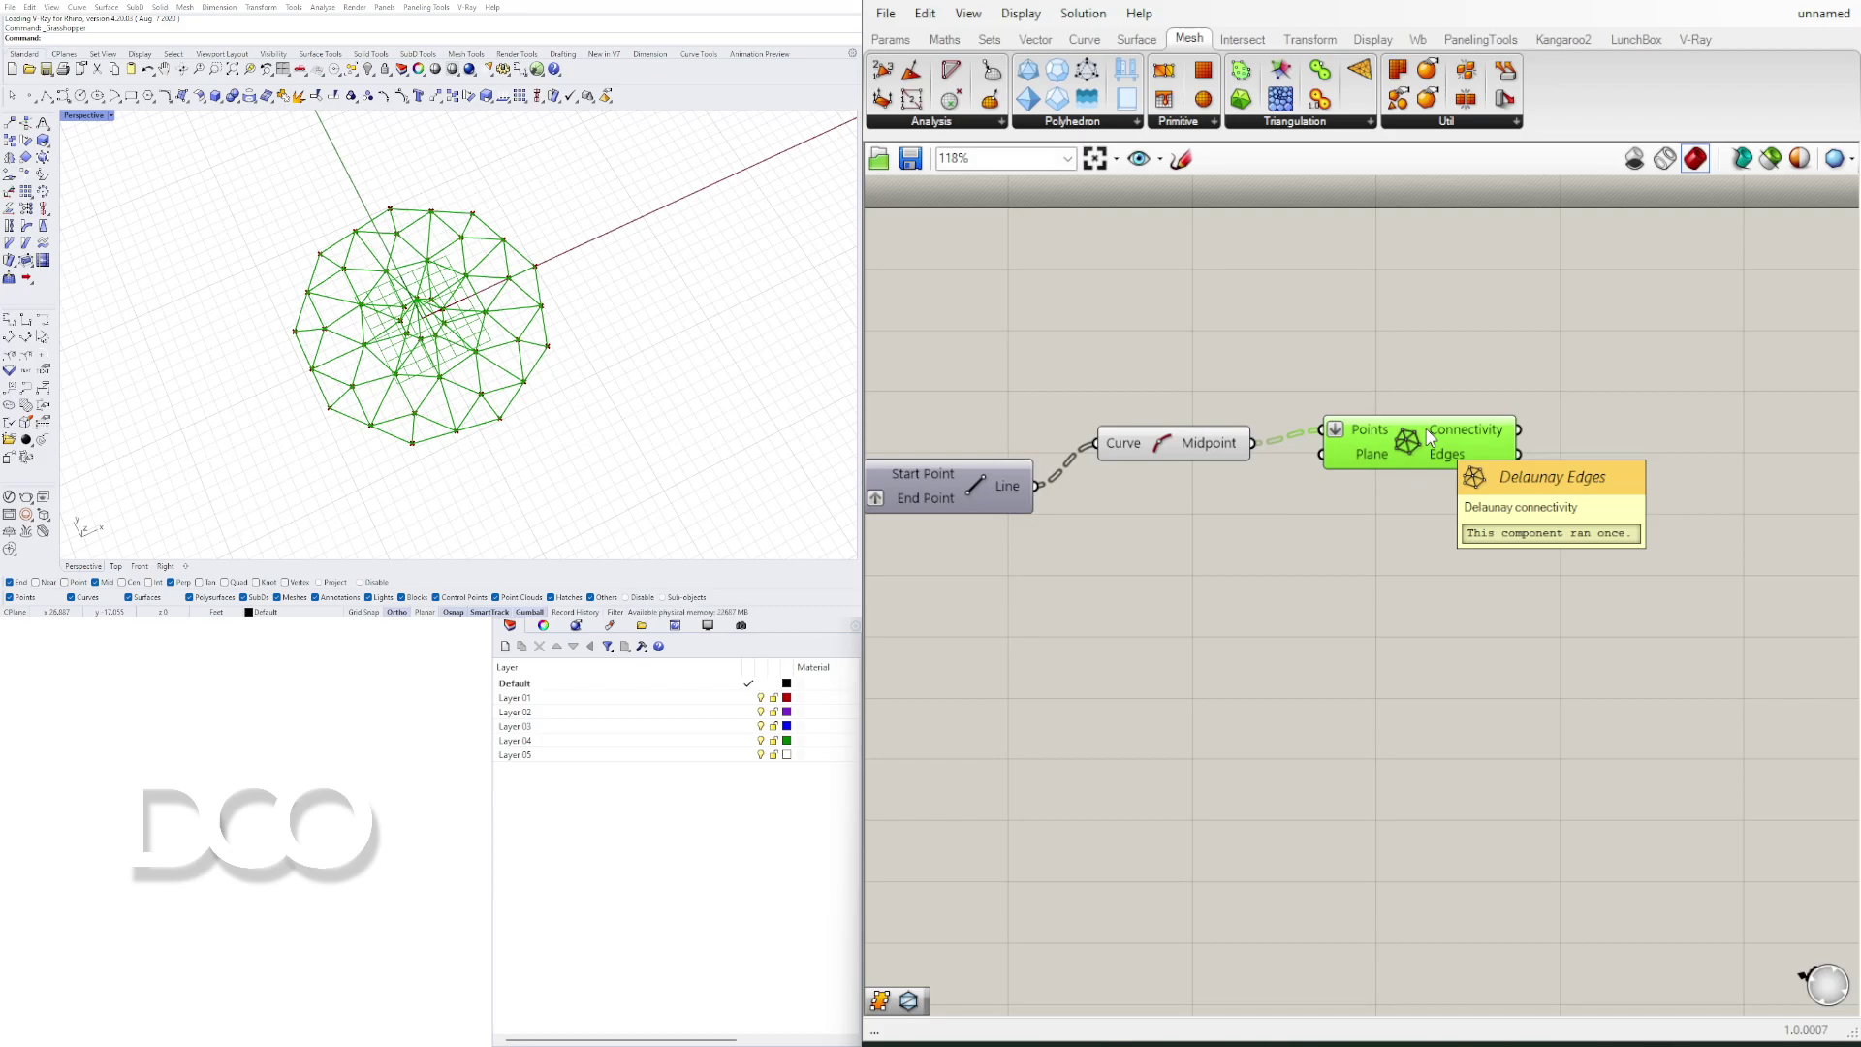
key(Delete)
Step: Add a Voronoi component and connect the Midpoint output to its Points input
click(1299, 122)
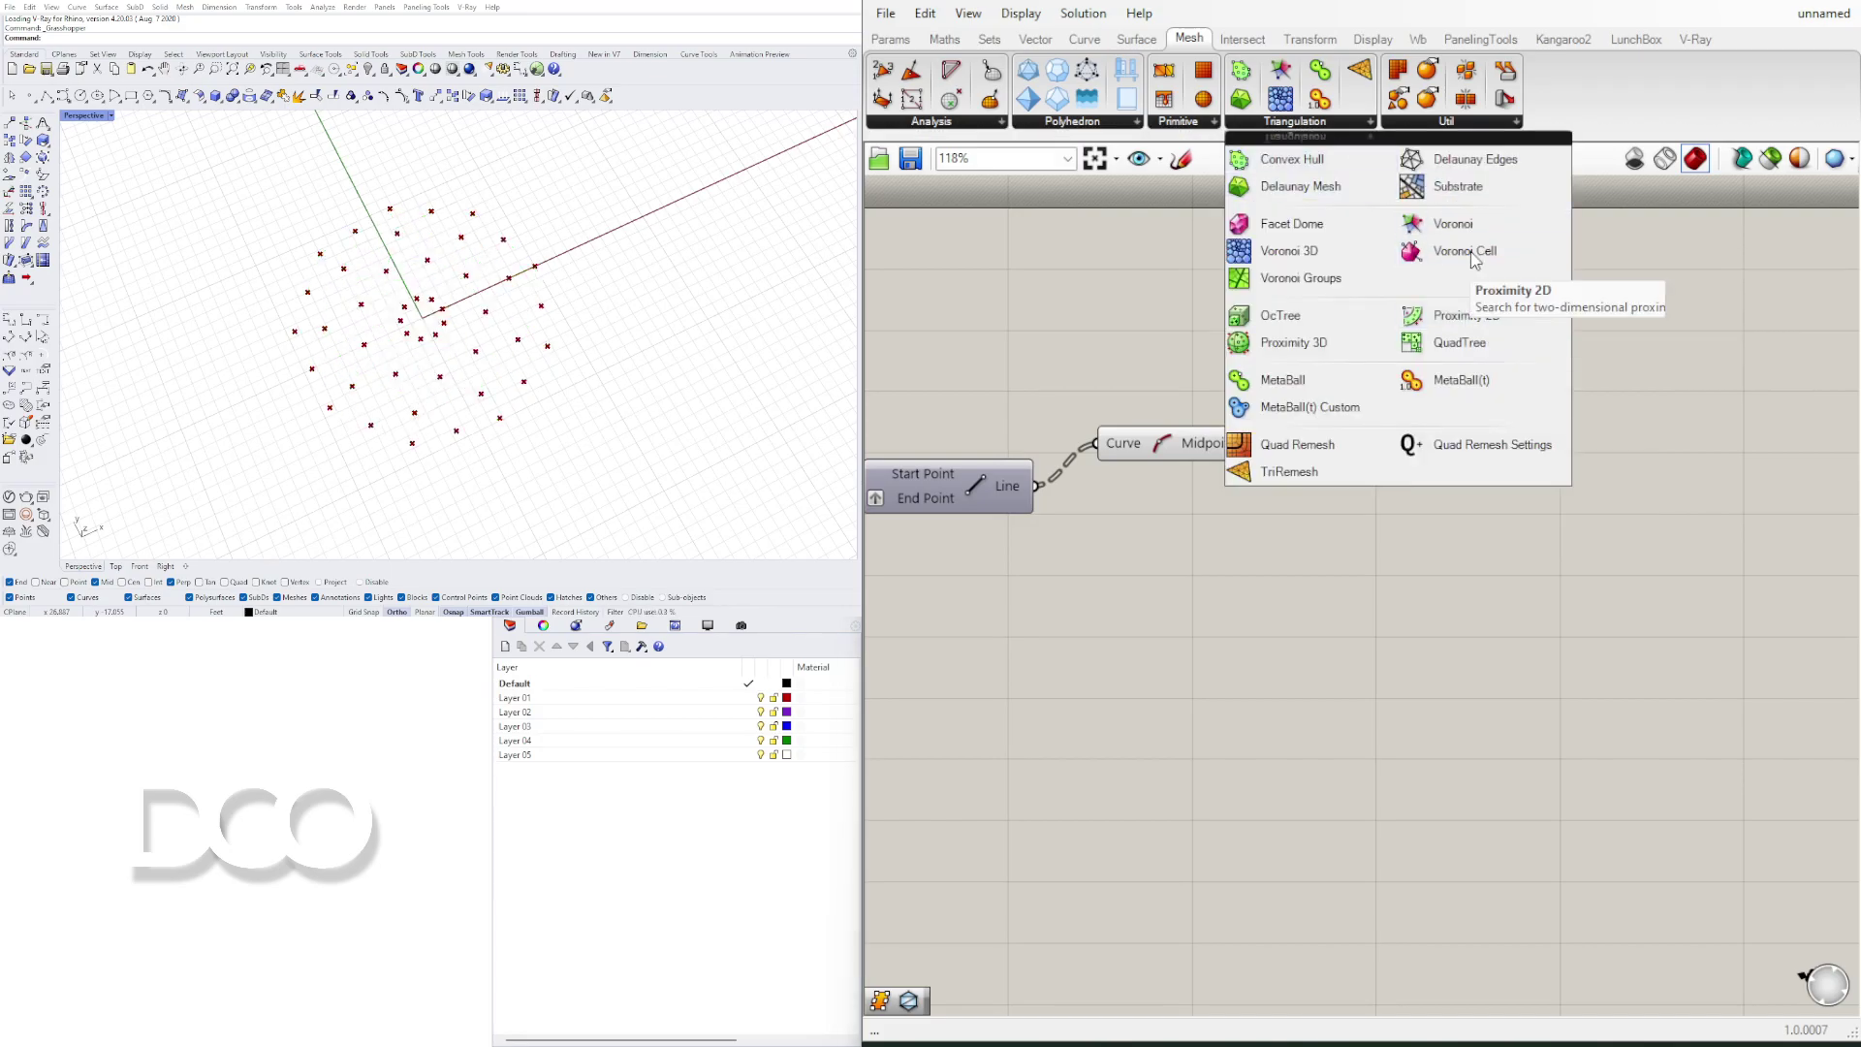
drag(1477, 229, 1451, 515)
drag(1168, 444, 1146, 444)
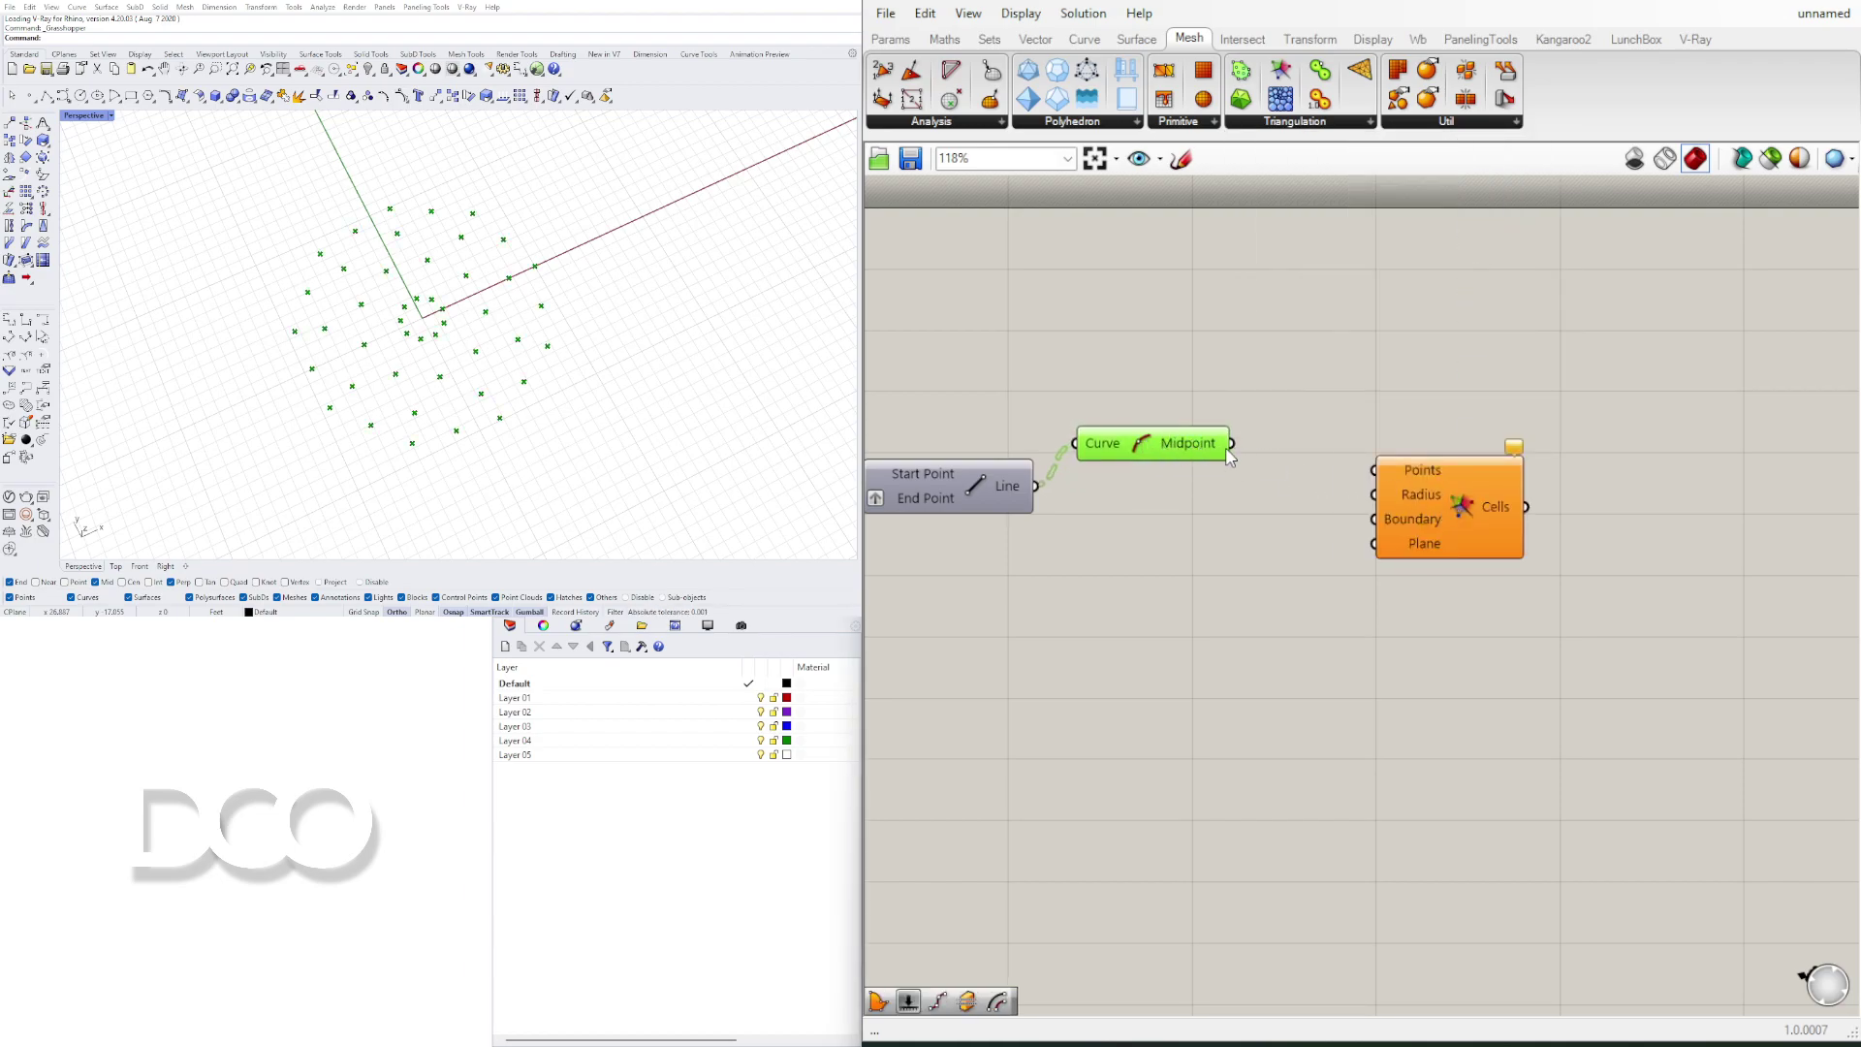
drag(1233, 446, 1395, 472)
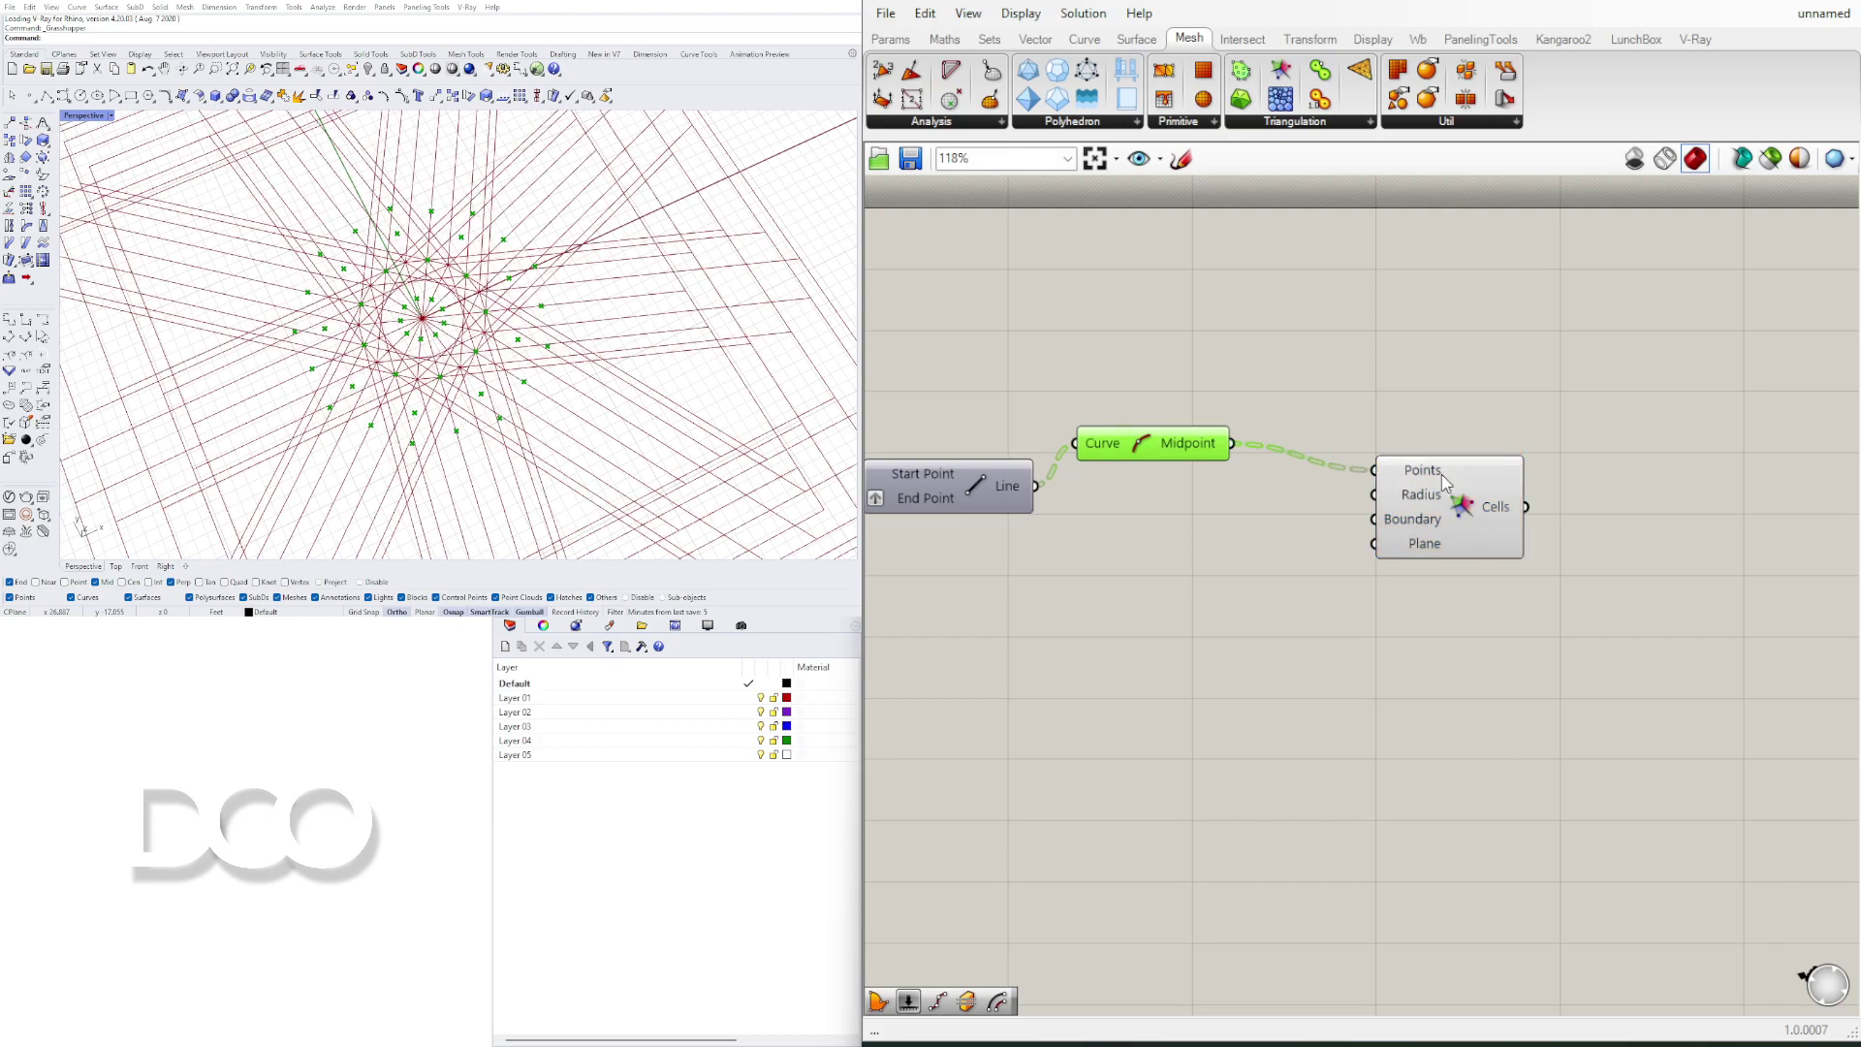
Step: Flatten the Voronoi component's Points input
click(1410, 496)
right_click(1406, 469)
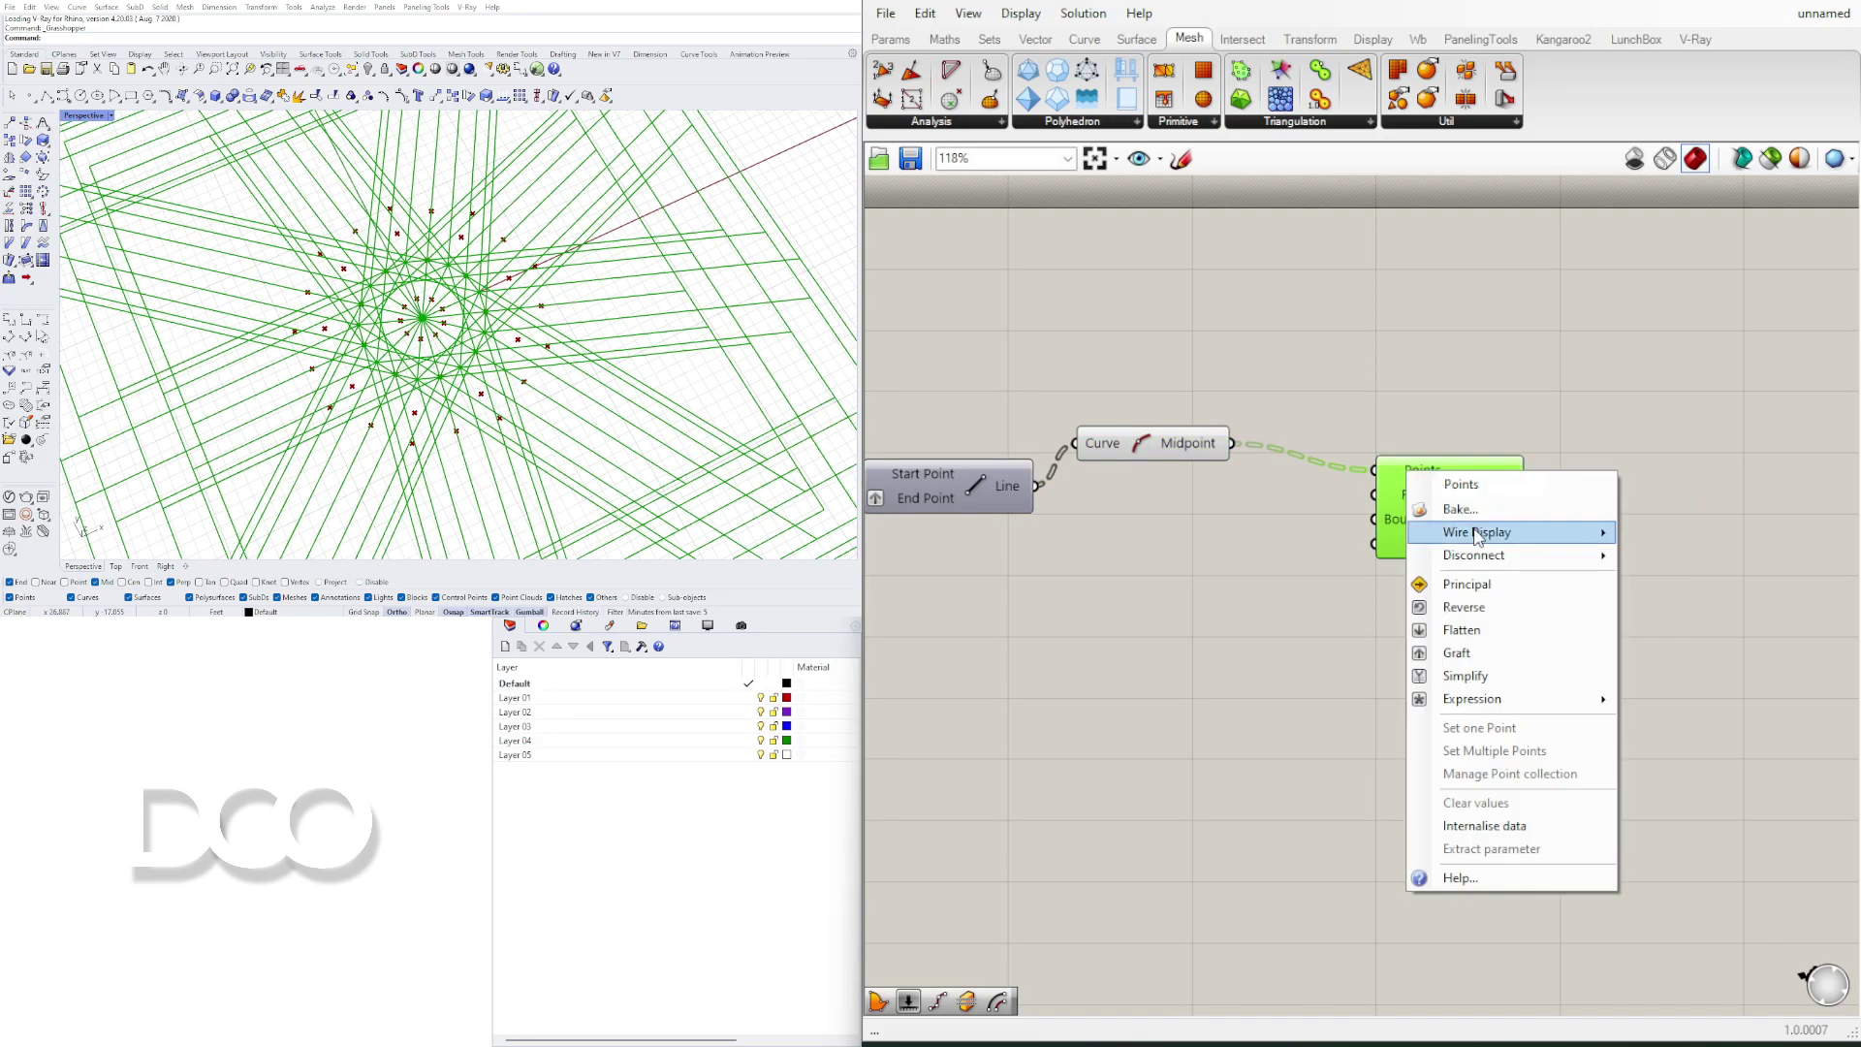
click(1433, 625)
click(1256, 668)
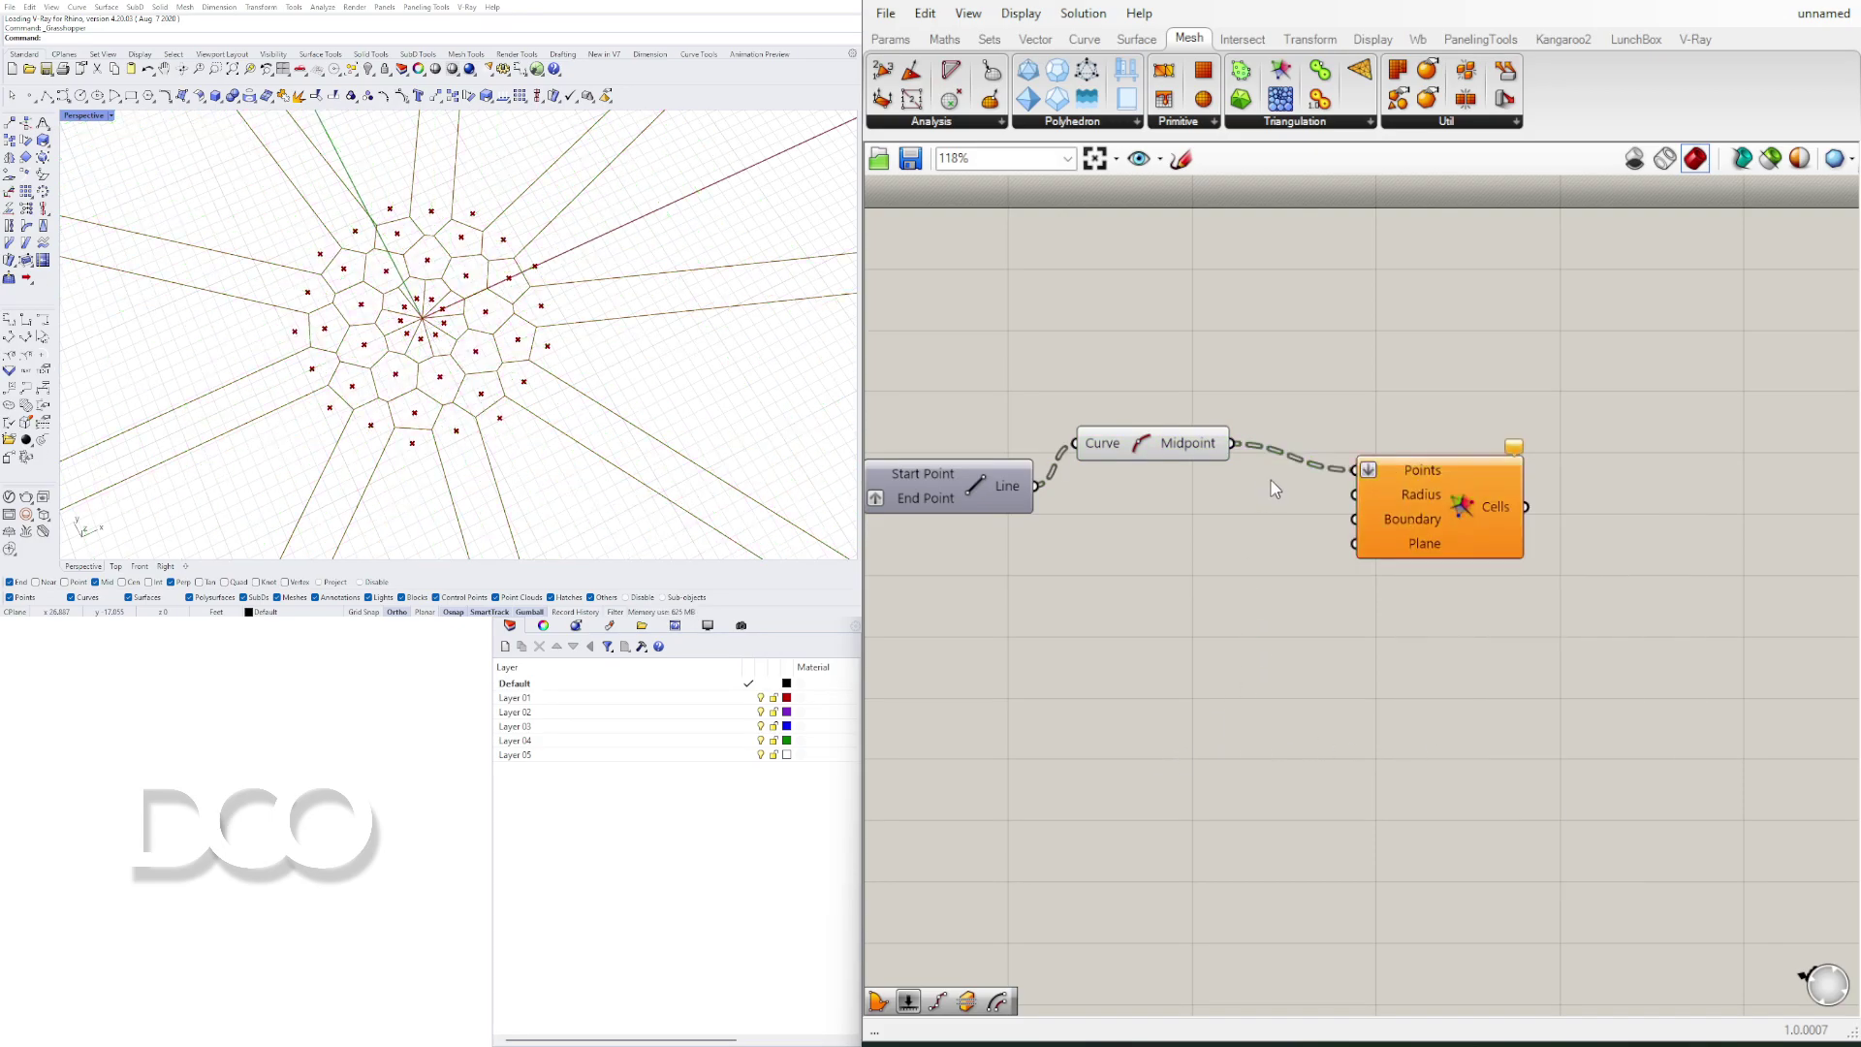
Step: Reposition Curve Middle slightly higher and the Voronoi component slightly lower to space them out on the canvas
scroll(1387, 512, up, 1)
drag(1602, 547, 1555, 496)
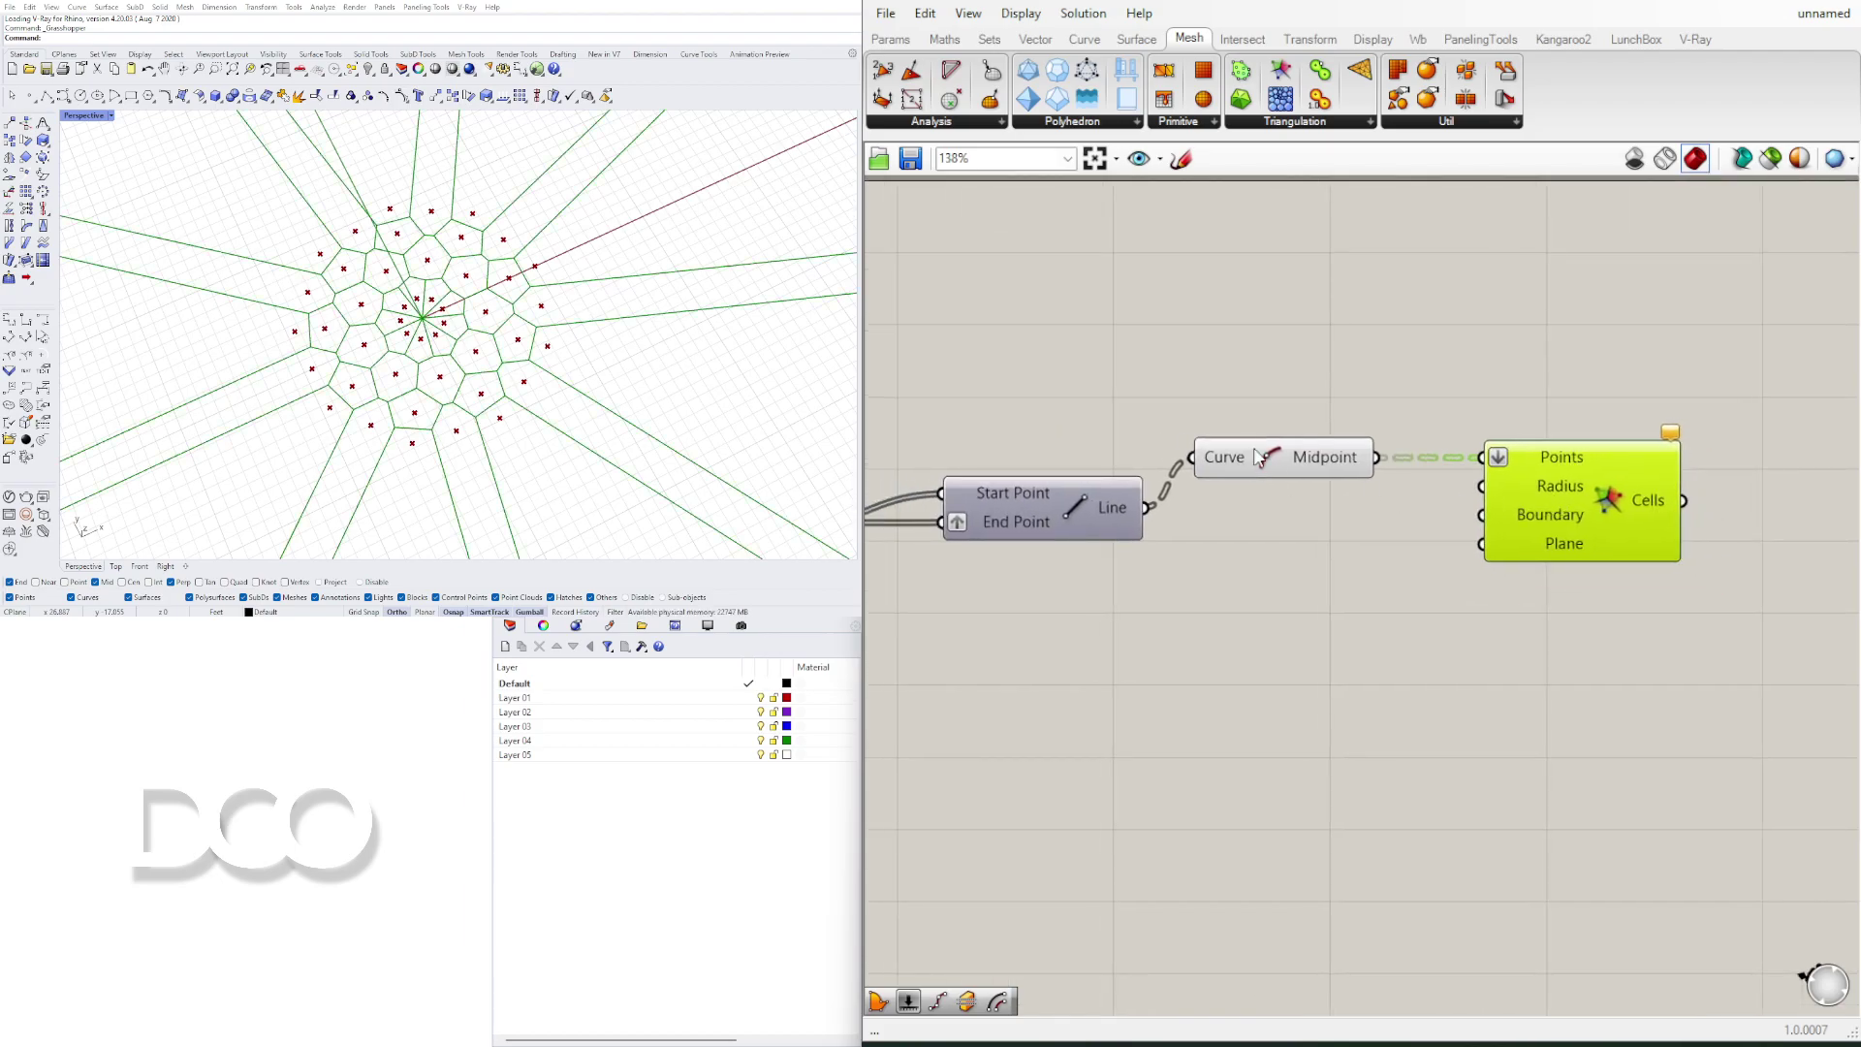
drag(1257, 456, 1295, 429)
drag(1572, 535, 1587, 573)
click(1381, 694)
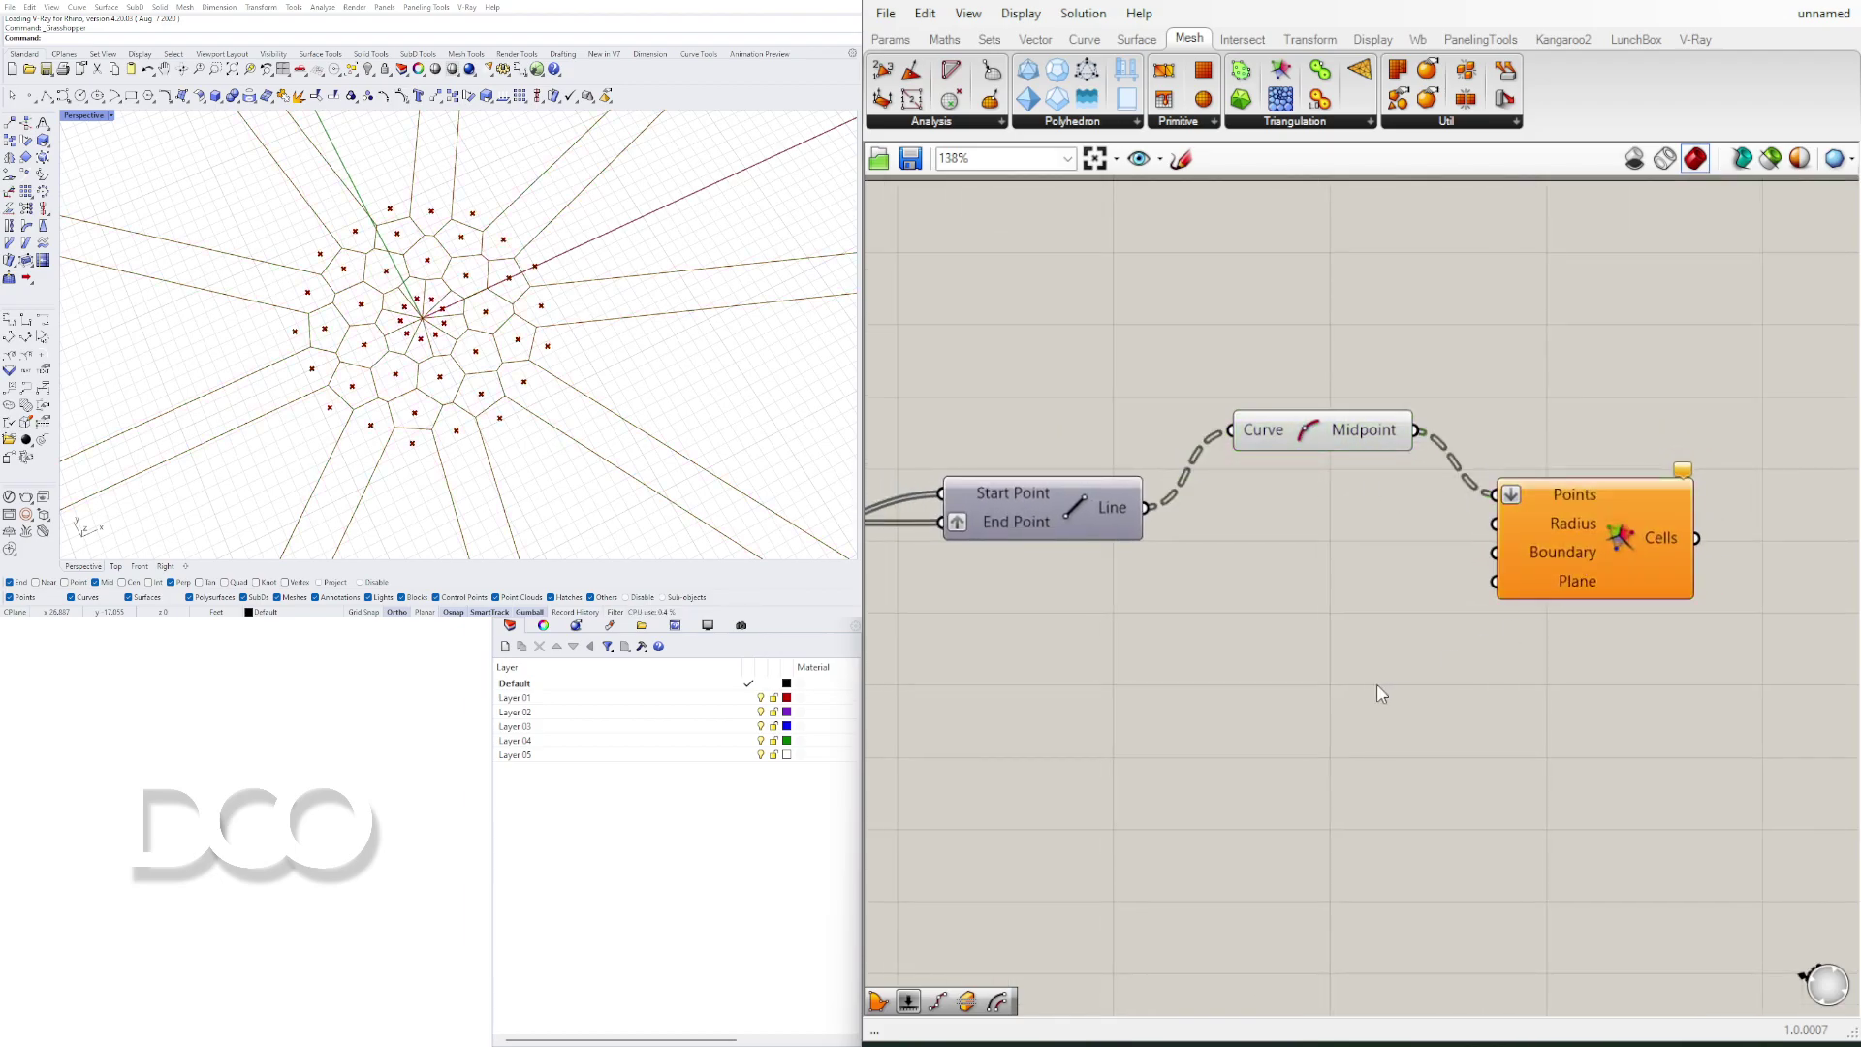
Step: Examine the Voronoi cells against the midpoints in the viewport by selecting the Voronoi and Curve Middle components in turn
scroll(1377, 684, down, 2)
right_drag(1417, 667, 1489, 609)
scroll(1526, 593, up, 2)
click(1589, 498)
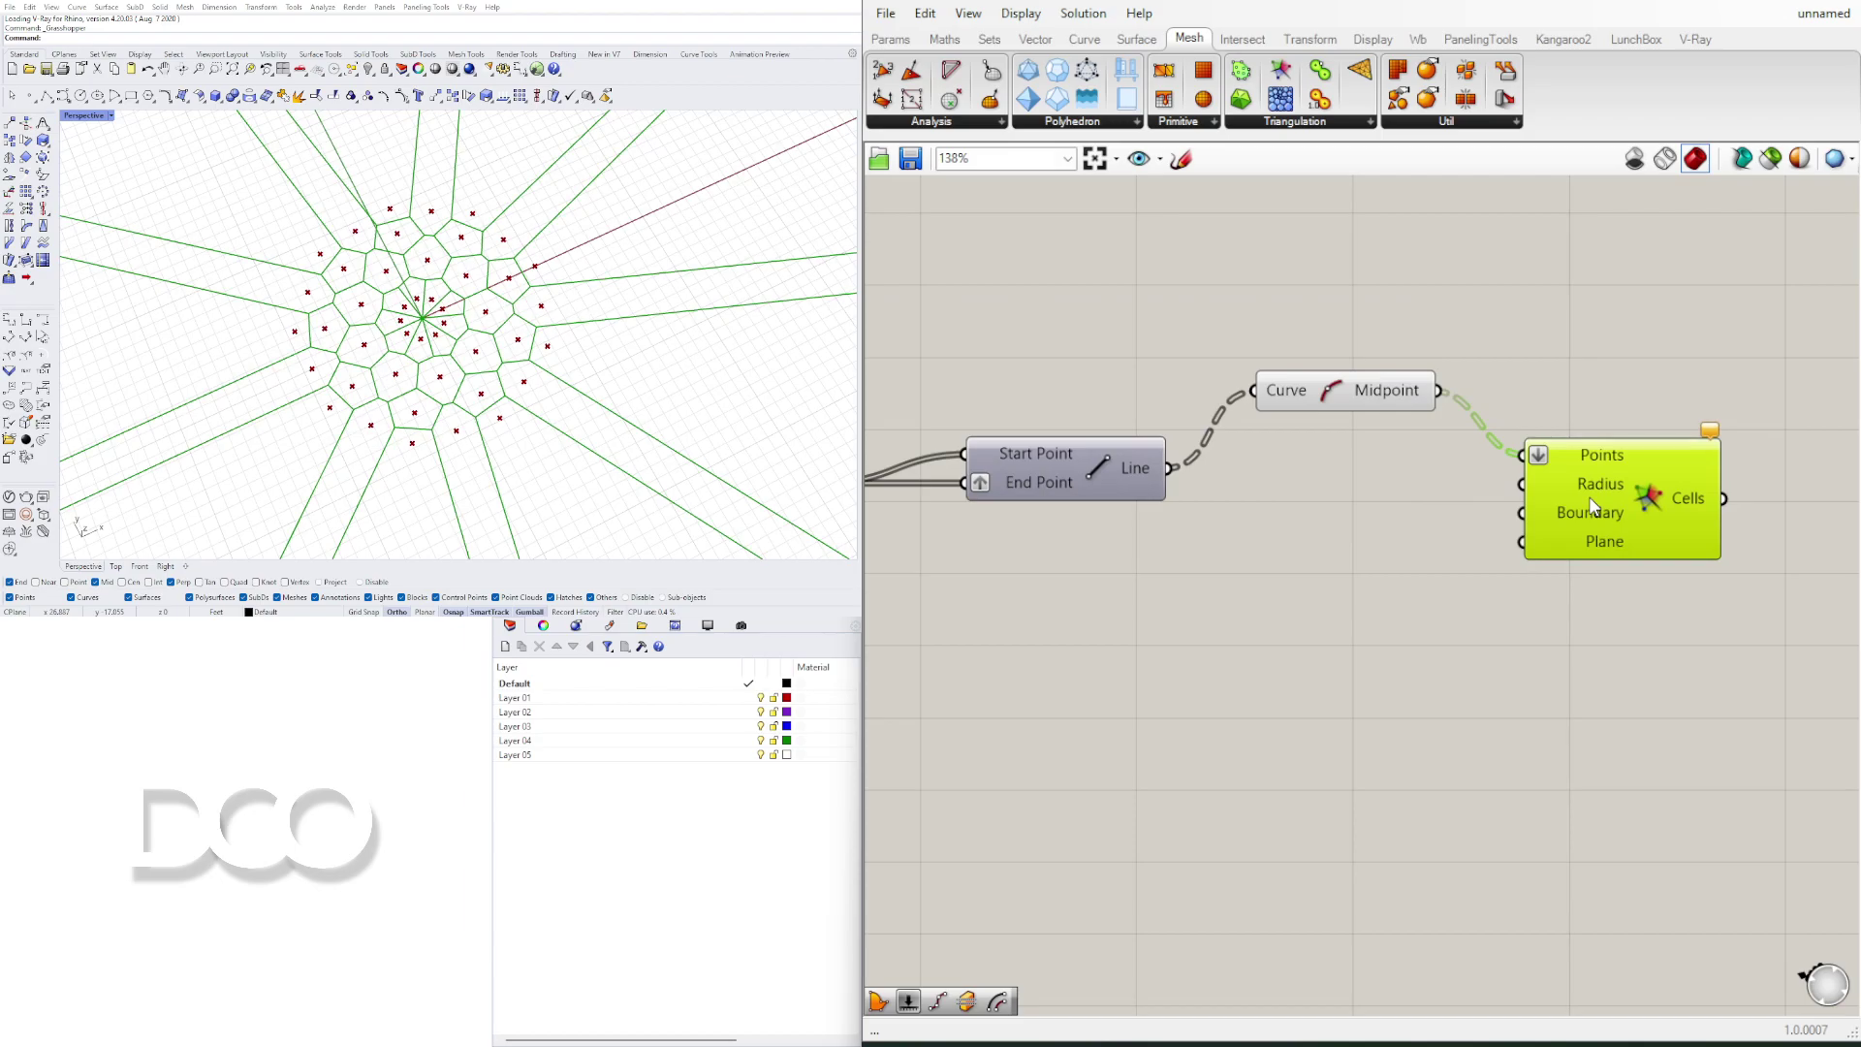
mouse_move(1343, 397)
mouse_down()
mouse_move(1291, 463)
mouse_move(1309, 468)
mouse_move(1347, 416)
mouse_up()
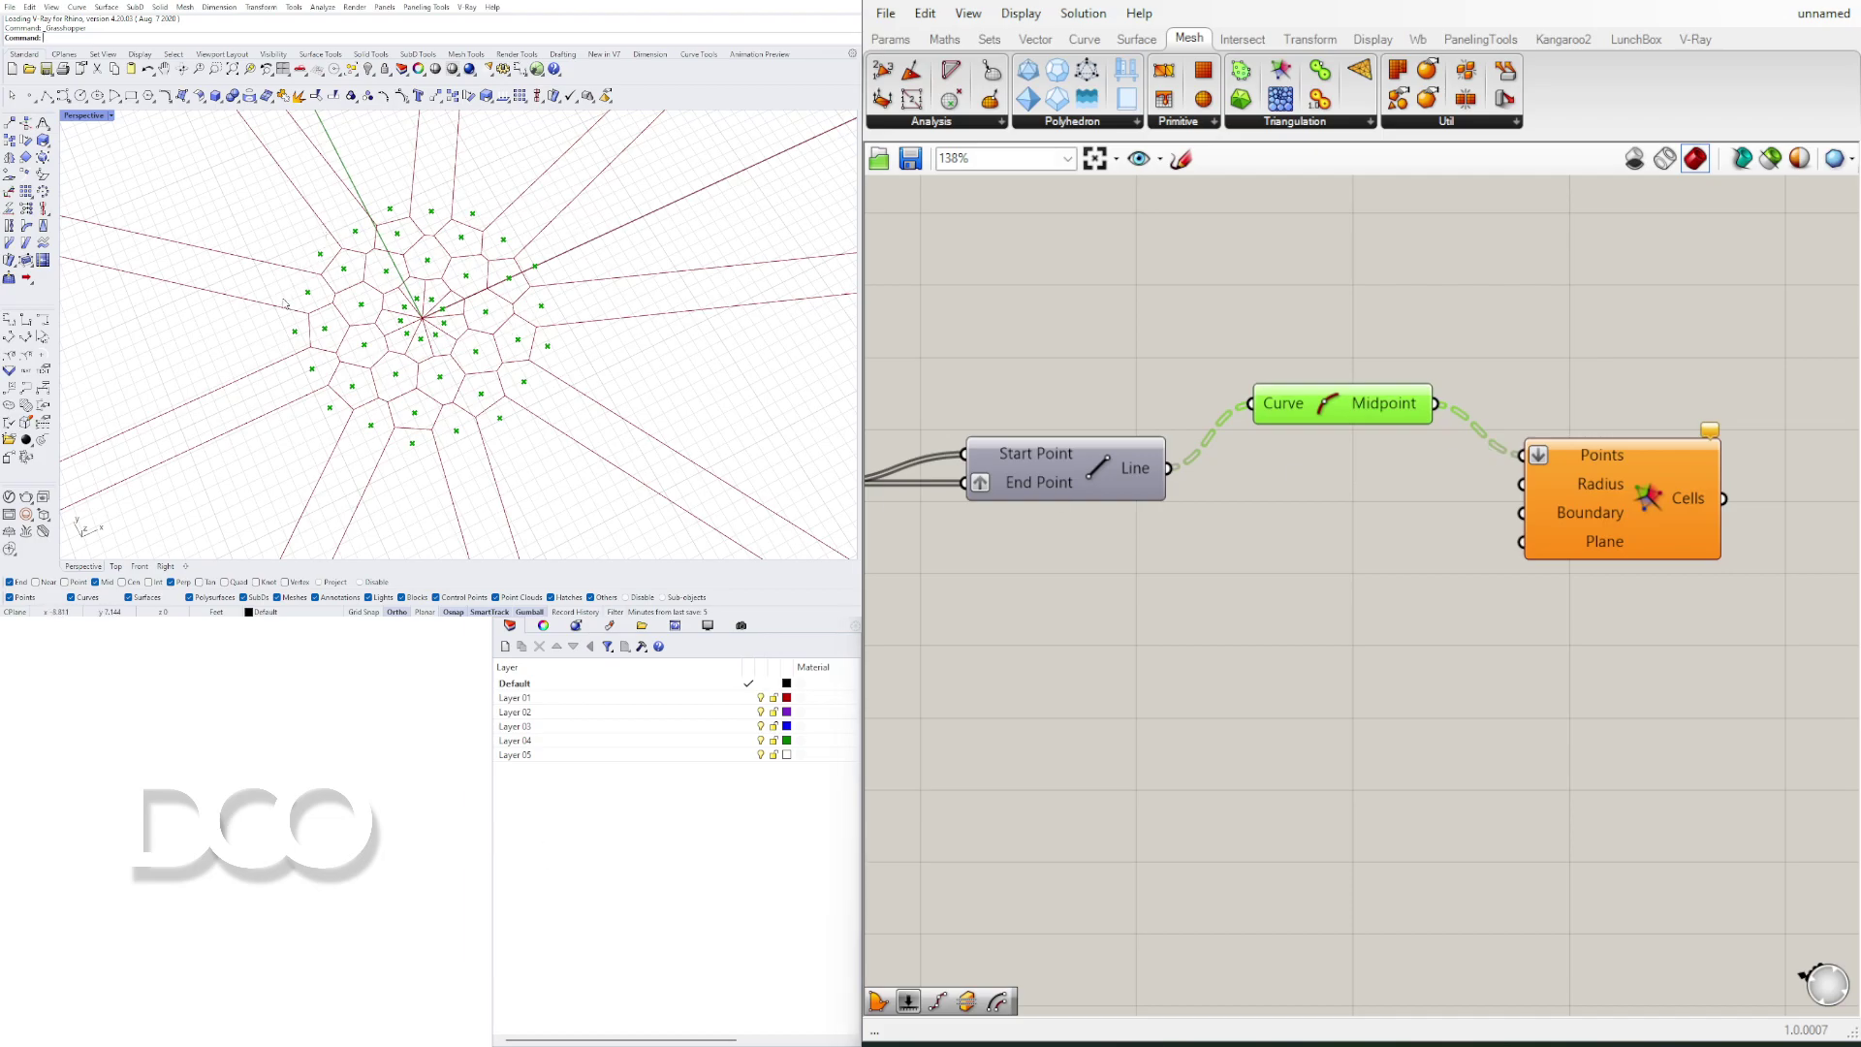
click(1601, 539)
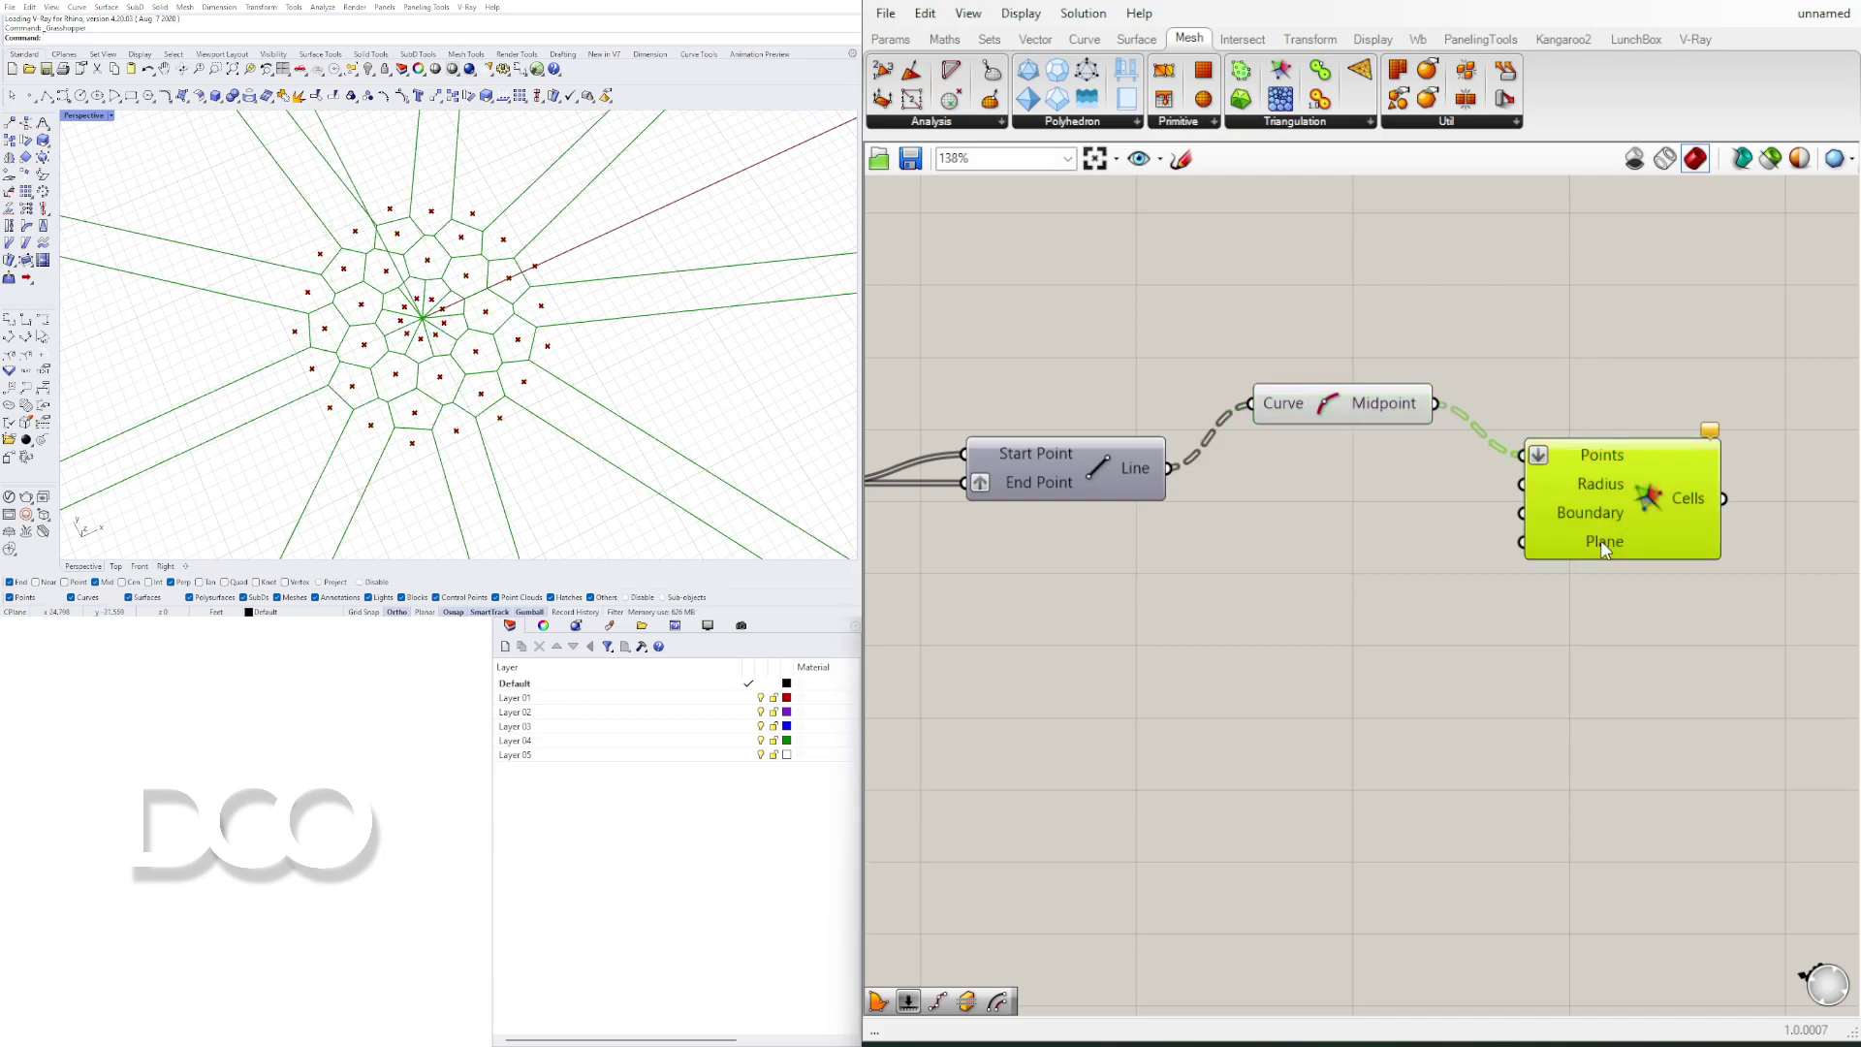
Step: Add an XY Plane component before the circle and connect its Plane output to the Circle component's Plane input
scroll(1624, 538, down, 5)
scroll(1271, 518, up, 5)
right_drag(1271, 517, 1494, 578)
double_click(1063, 484)
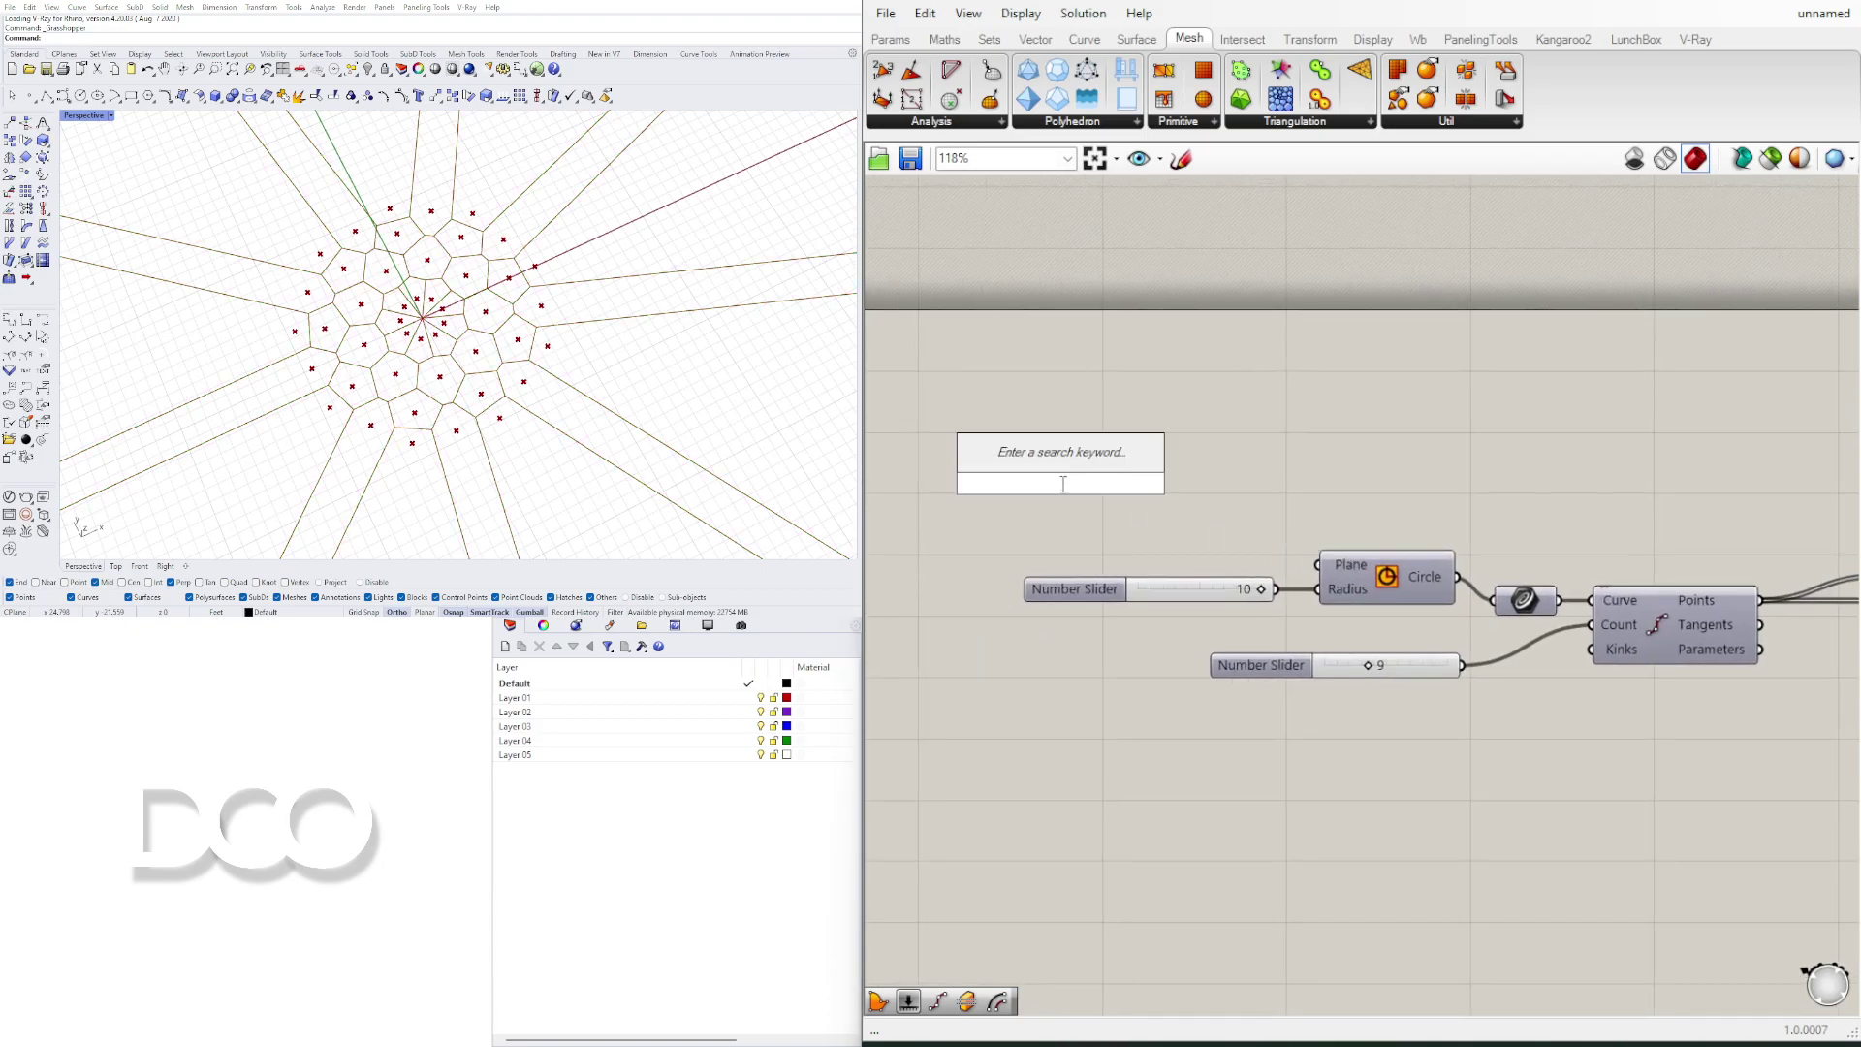
text(xy)
click(1057, 458)
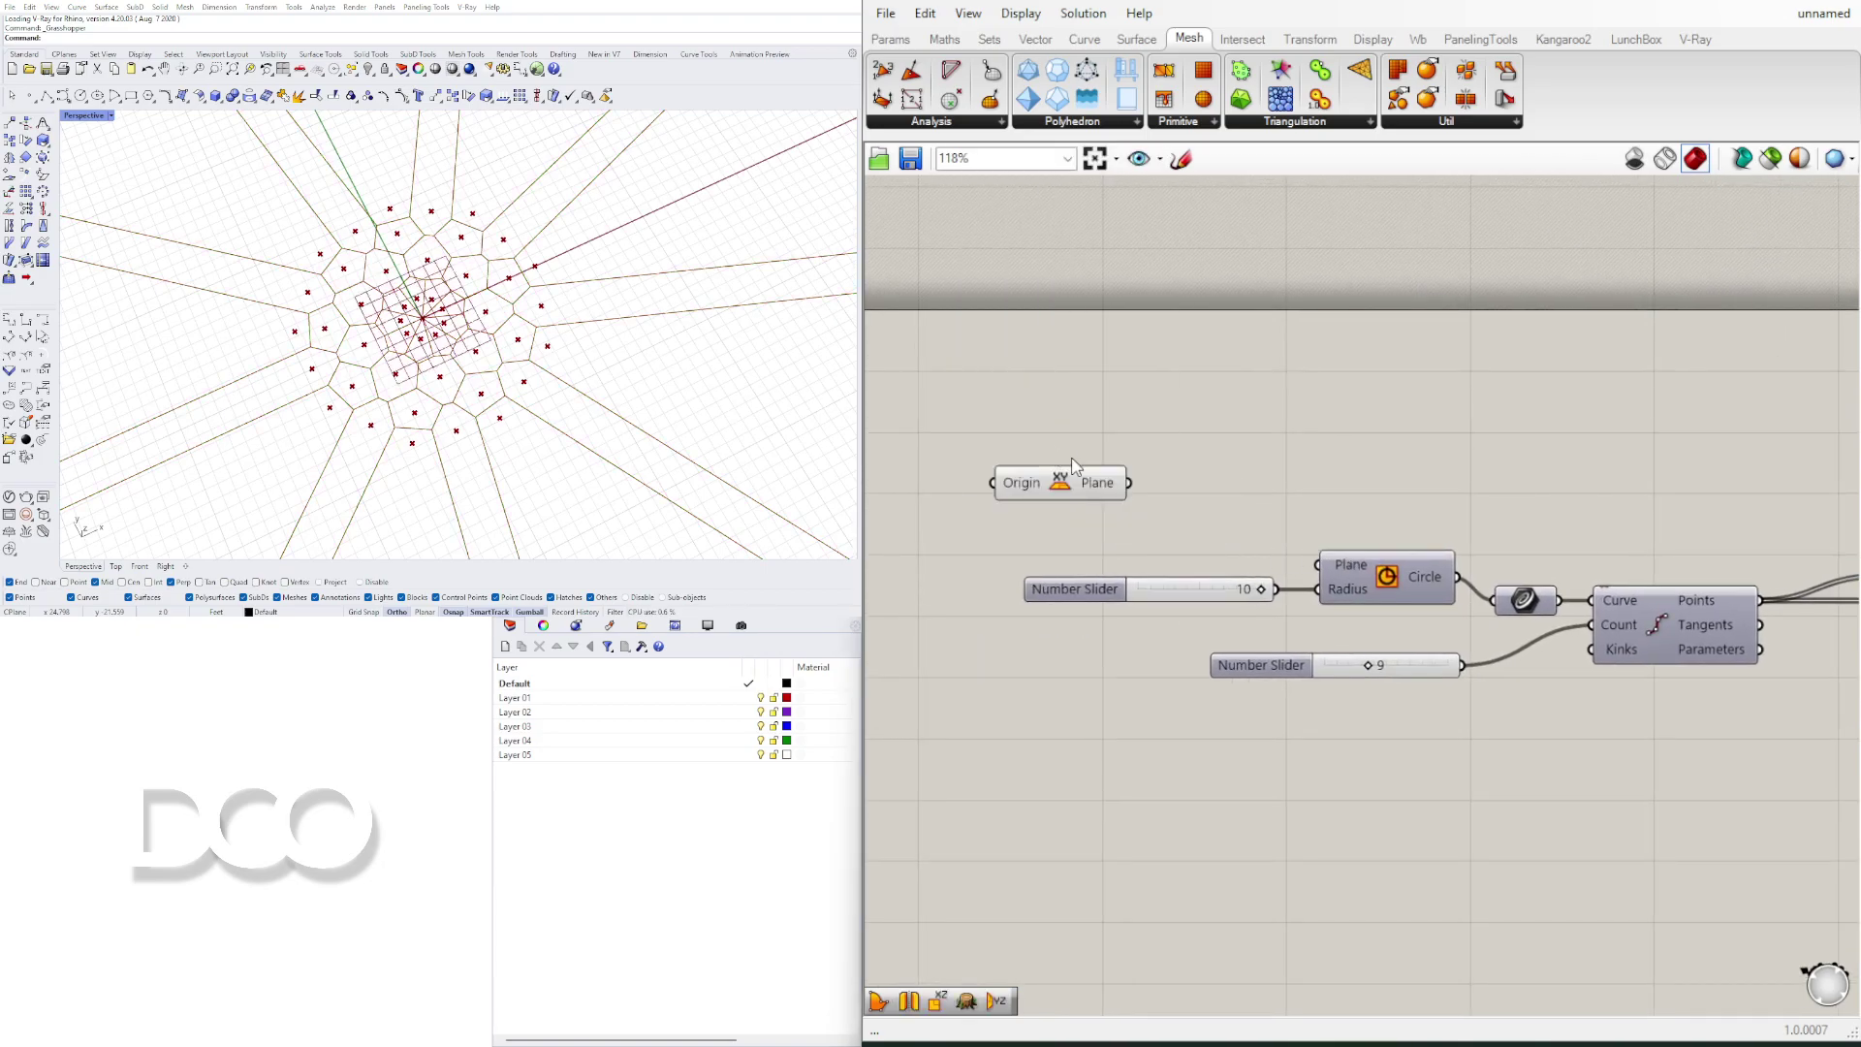
drag(1075, 485, 1319, 568)
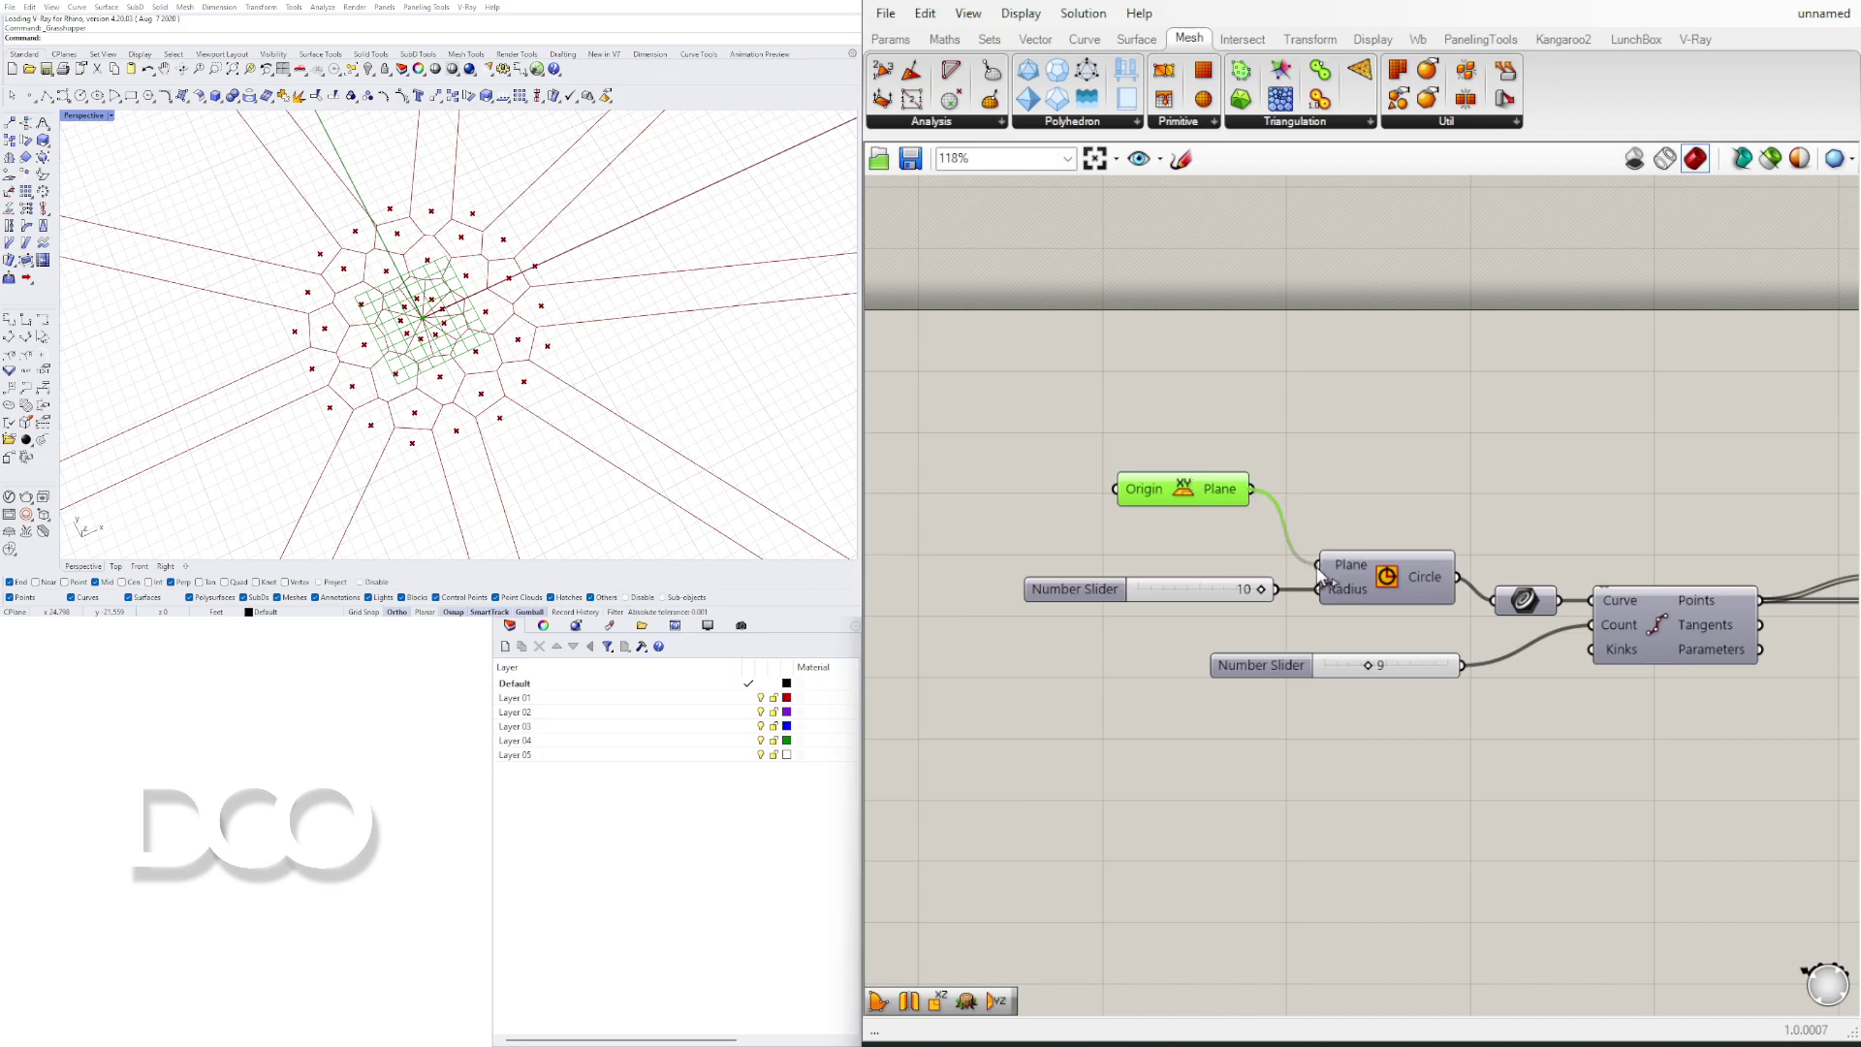
Step: Connect the XY Plane output to the Voronoi component's Plane input as well
scroll(1323, 574, down, 4)
drag(1093, 521, 1752, 716)
scroll(1512, 510, up, 4)
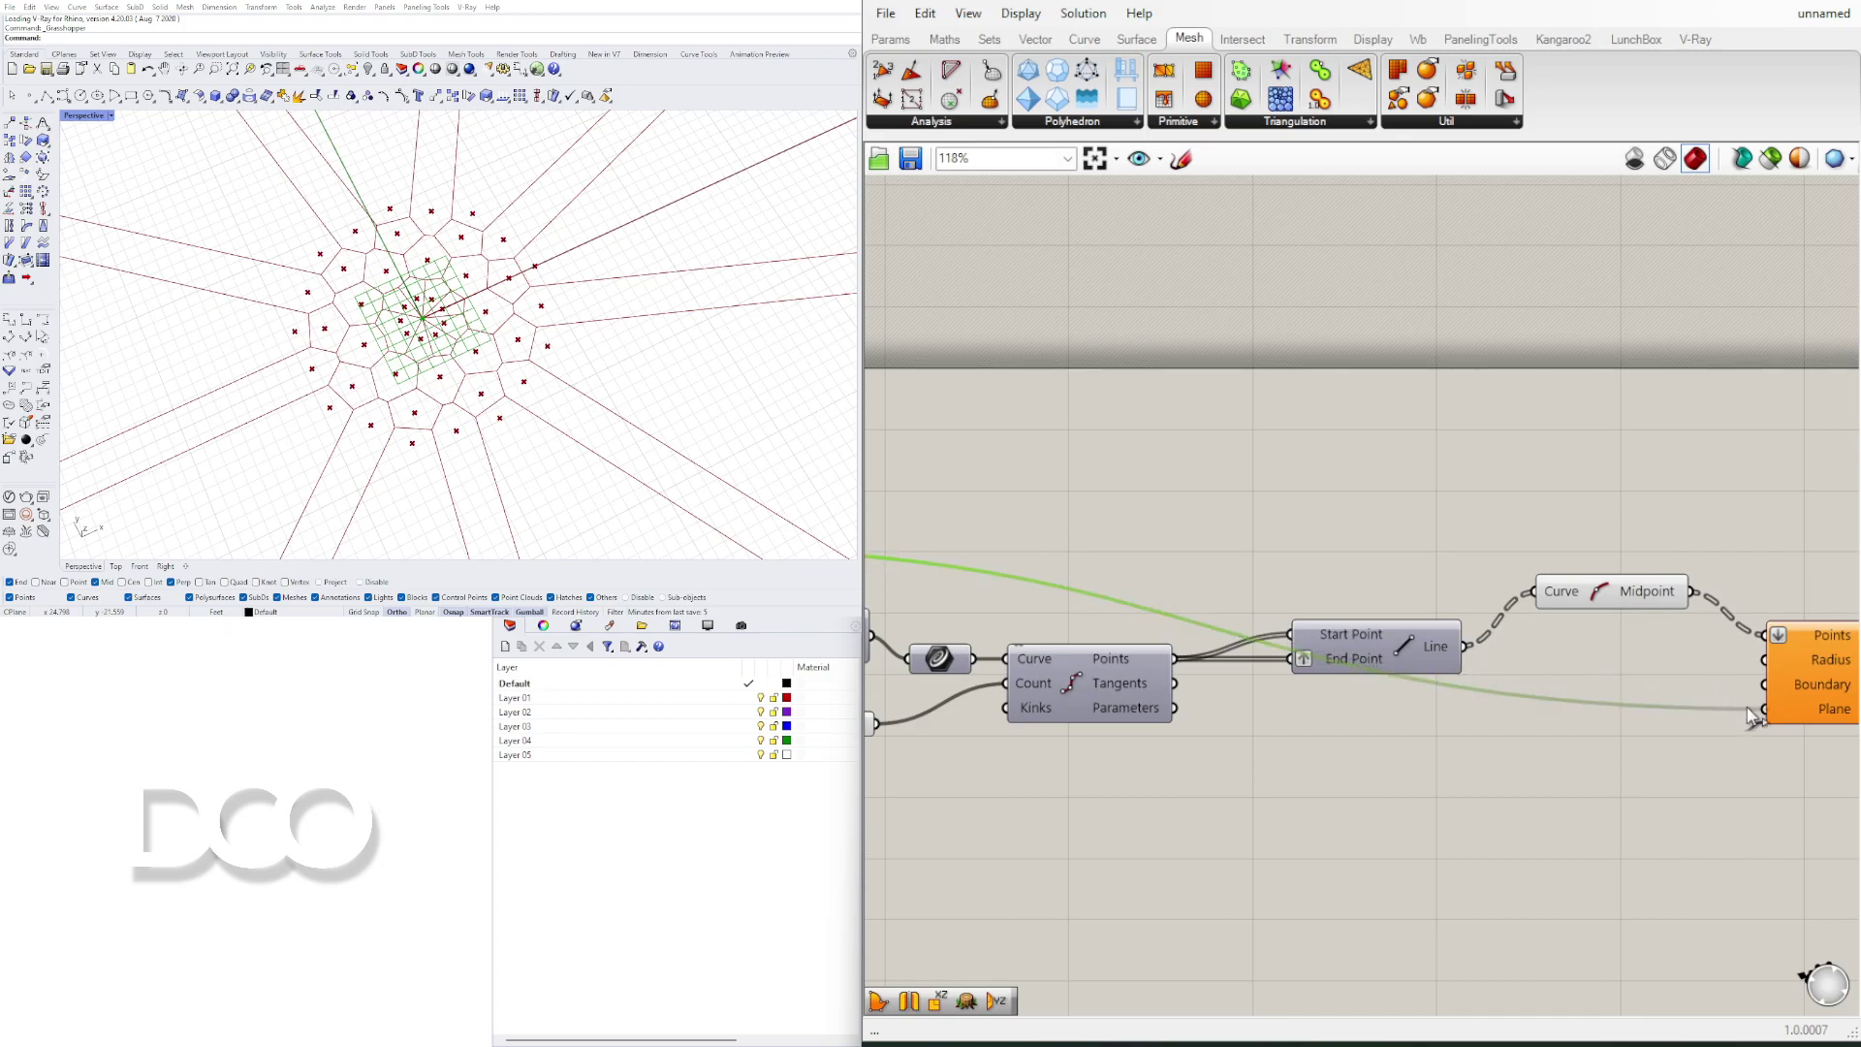
Step: Raise the Voronoi and Curve Middle components above the Line component and align Midpoint with the Points input
right_drag(1747, 733, 1464, 751)
drag(1512, 661, 1500, 655)
drag(1512, 667, 1586, 519)
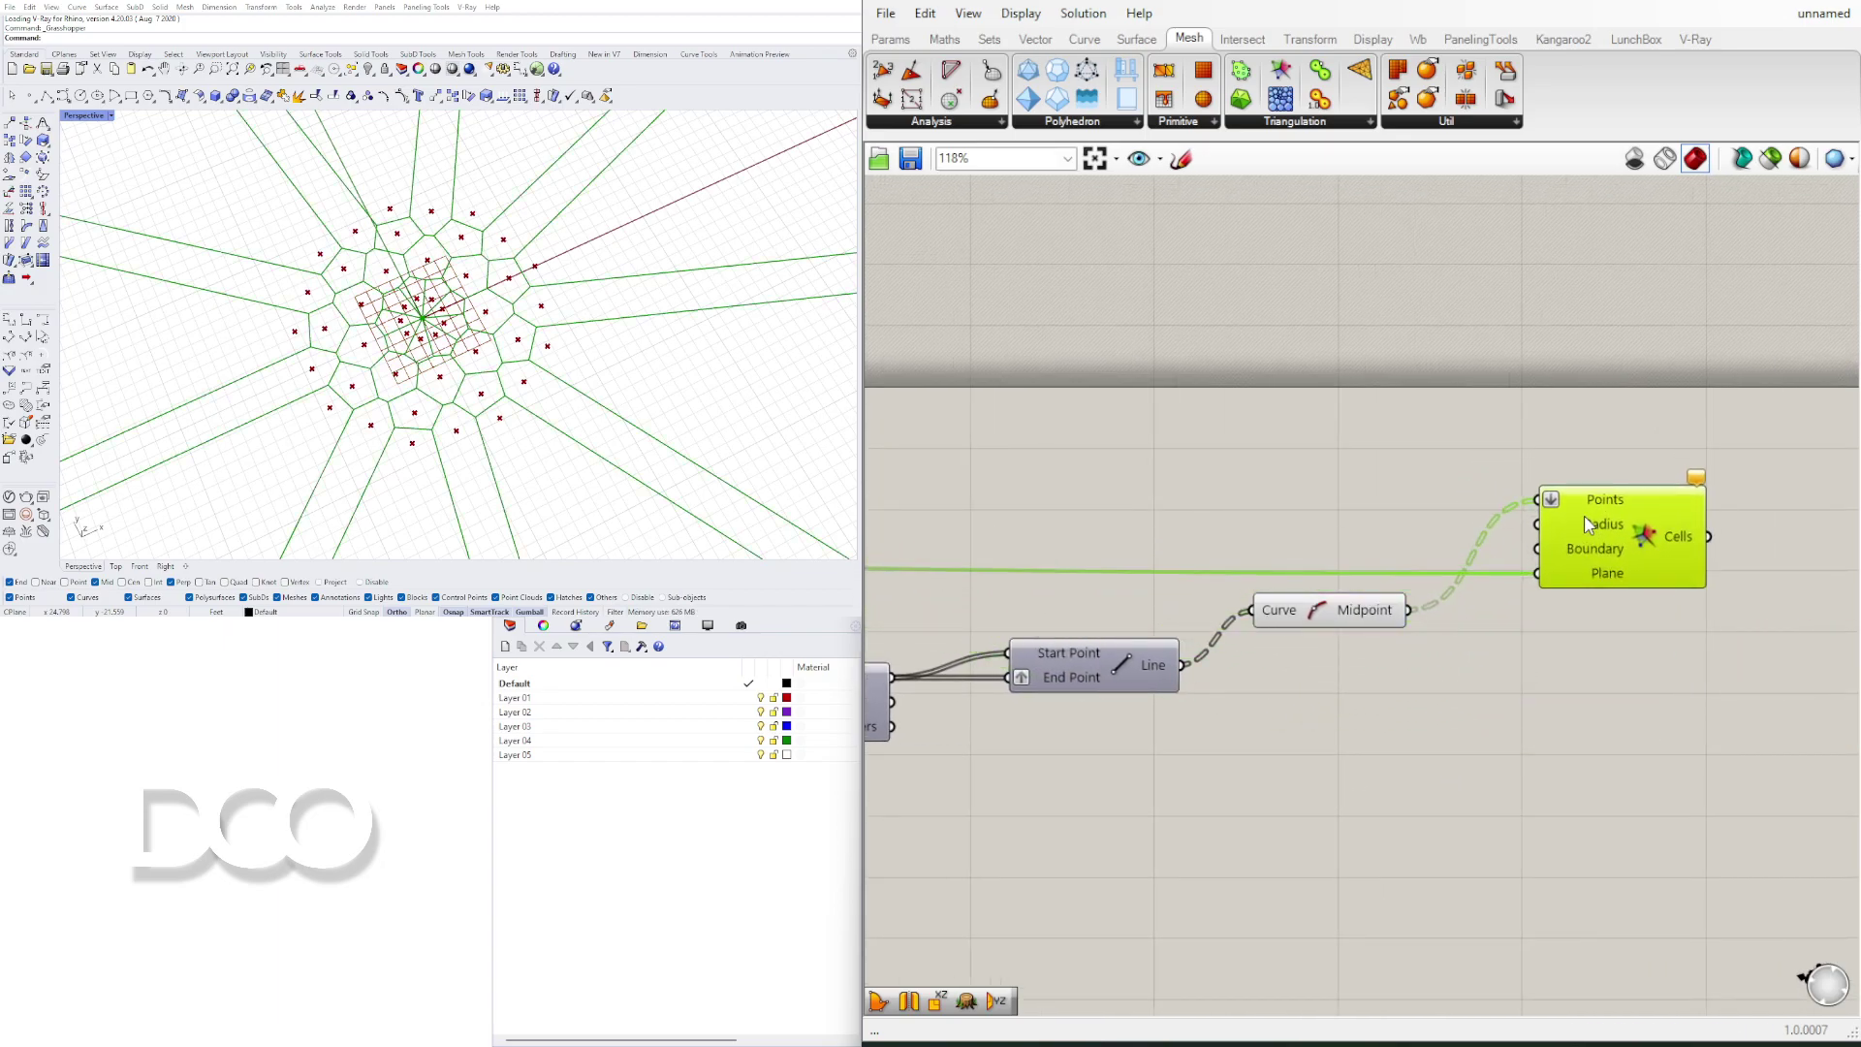
drag(1358, 621, 1437, 514)
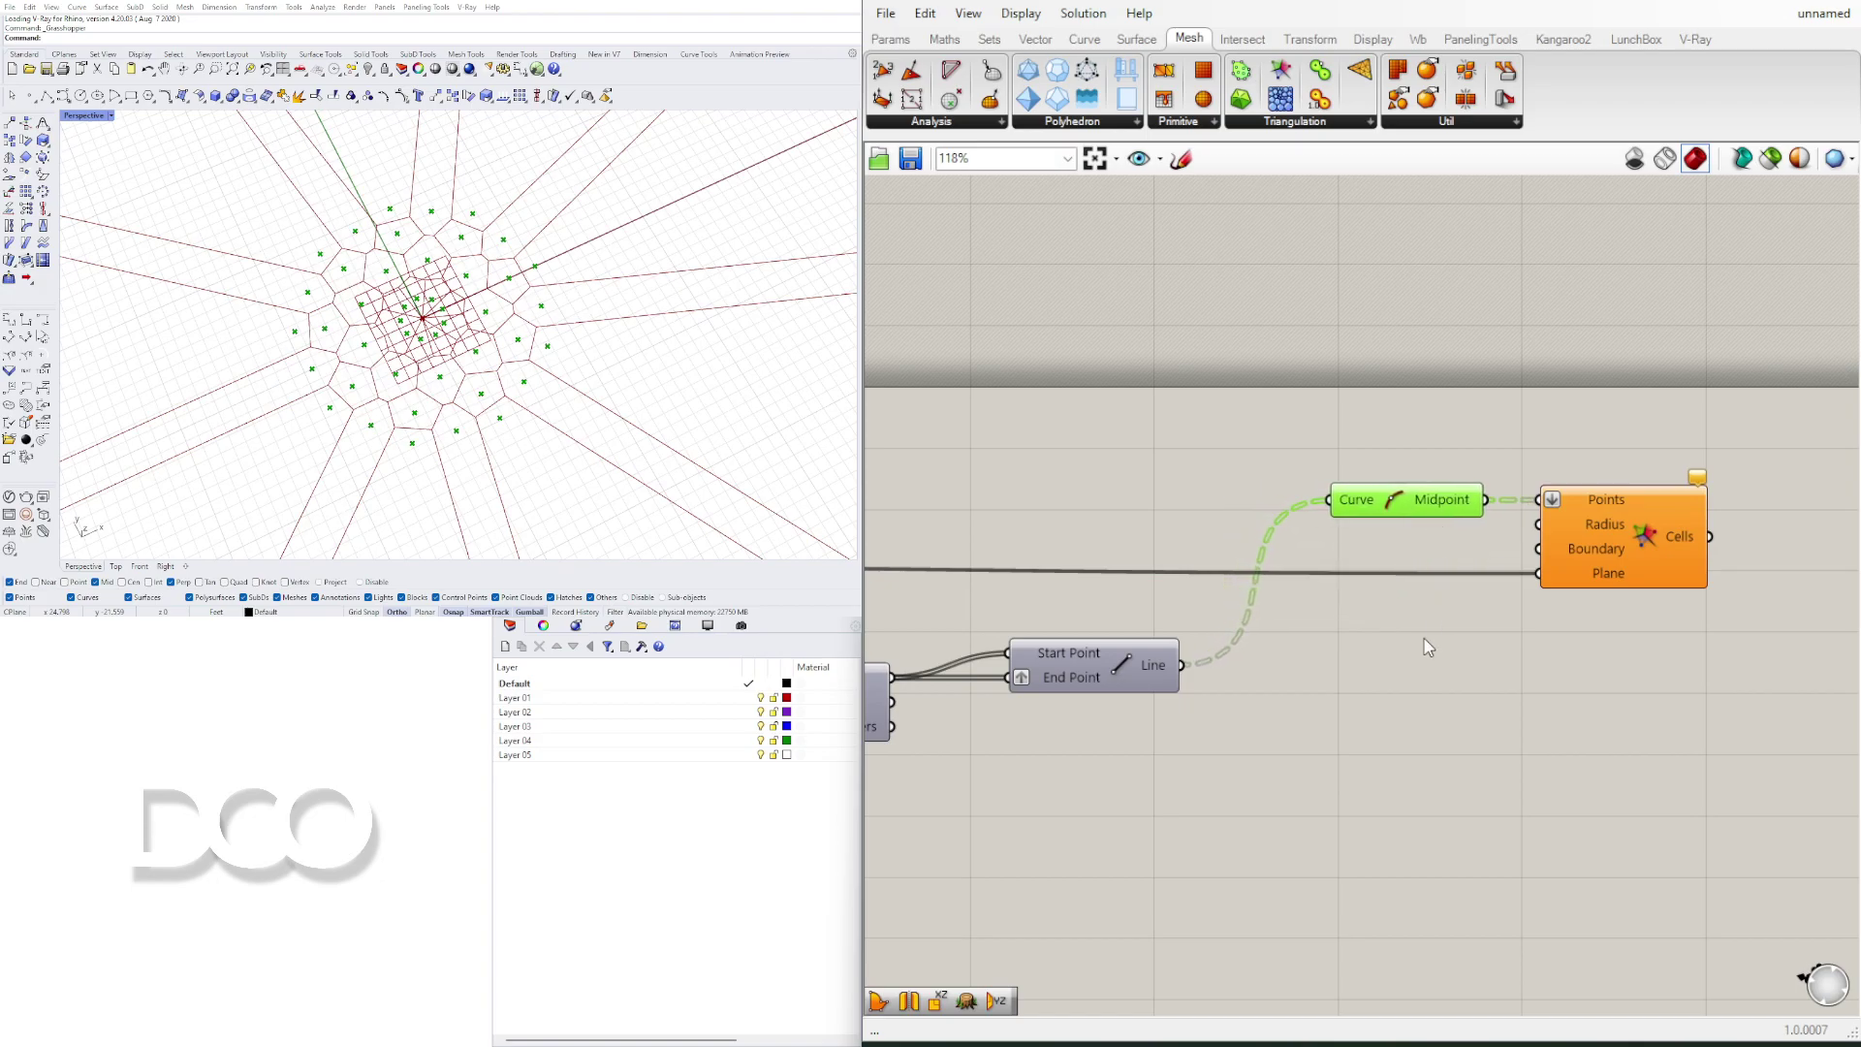
Step: Turn off the viewport preview of the XY Plane component
scroll(1423, 637, down, 3)
right_drag(1239, 644, 1628, 674)
scroll(1244, 632, up, 3)
click(1217, 624)
right_click(1220, 632)
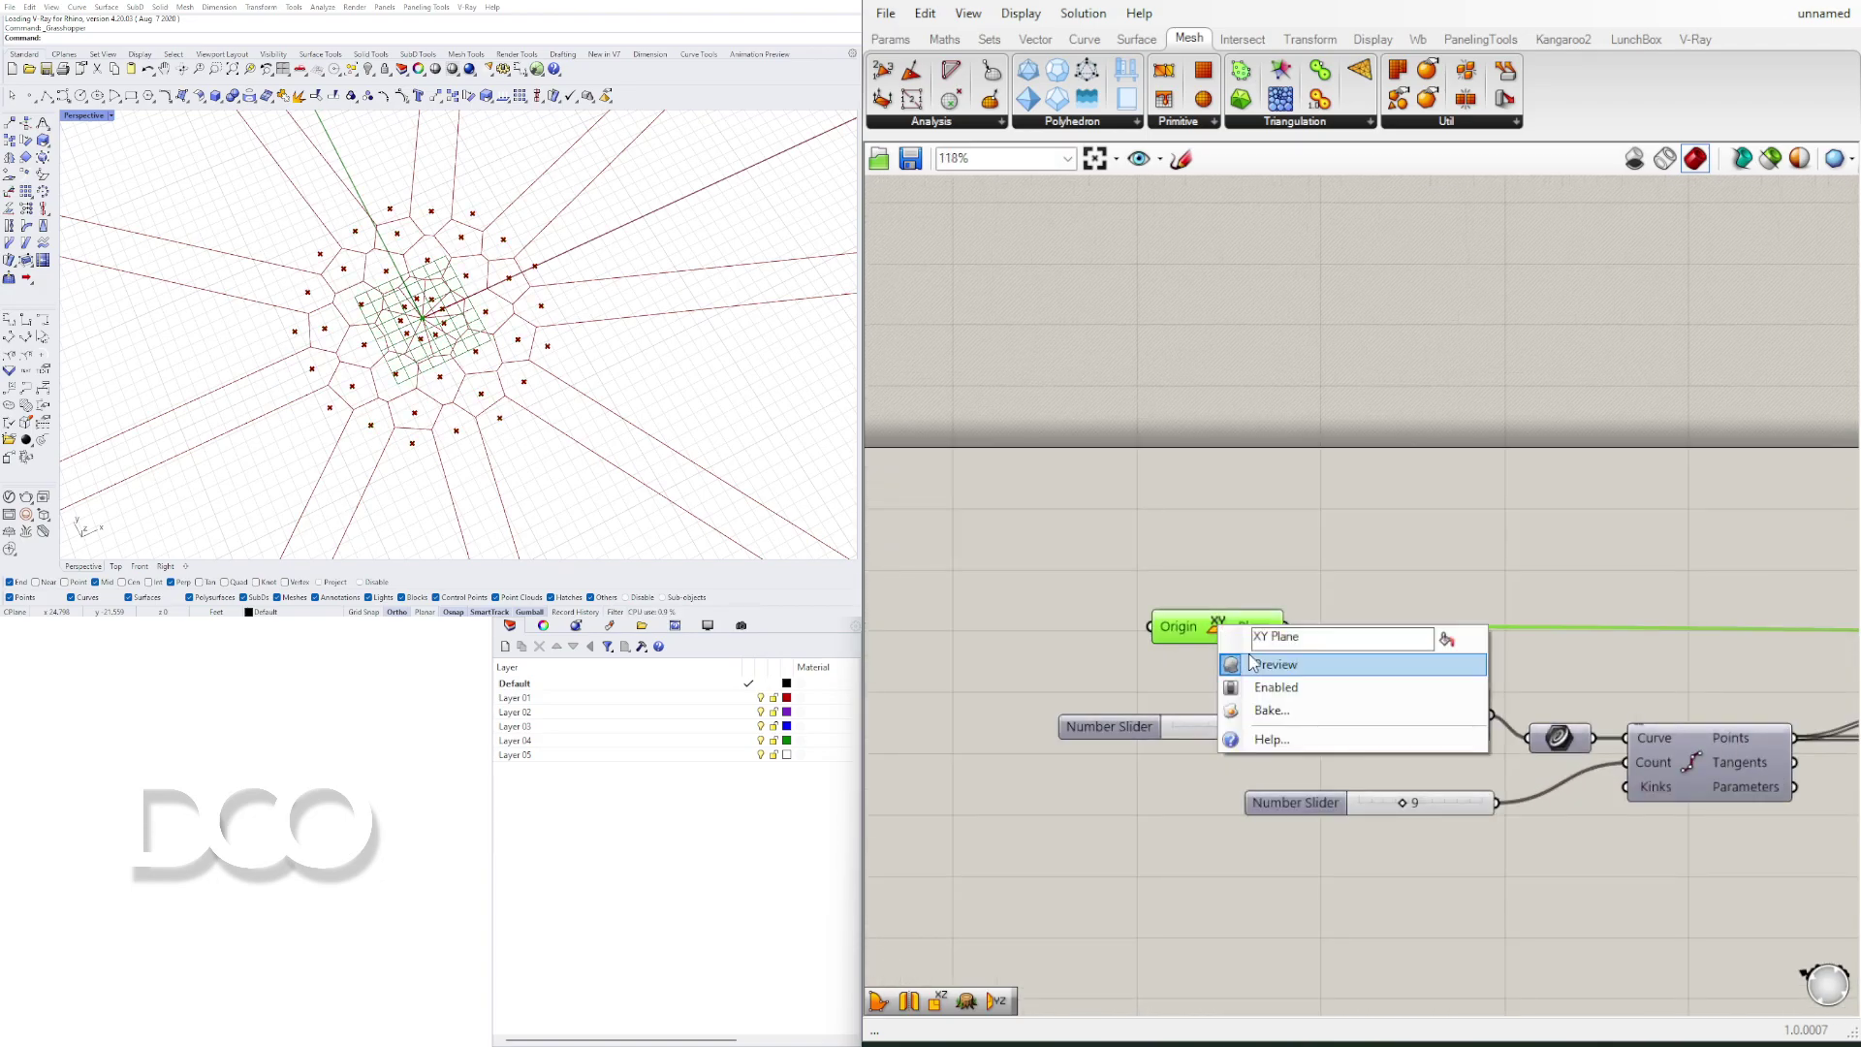
click(1316, 559)
Step: Select the Voronoi component to highlight its cells and set the Perspective viewport's display mode to Rendered
scroll(1316, 559, down, 4)
scroll(1466, 562, up, 3)
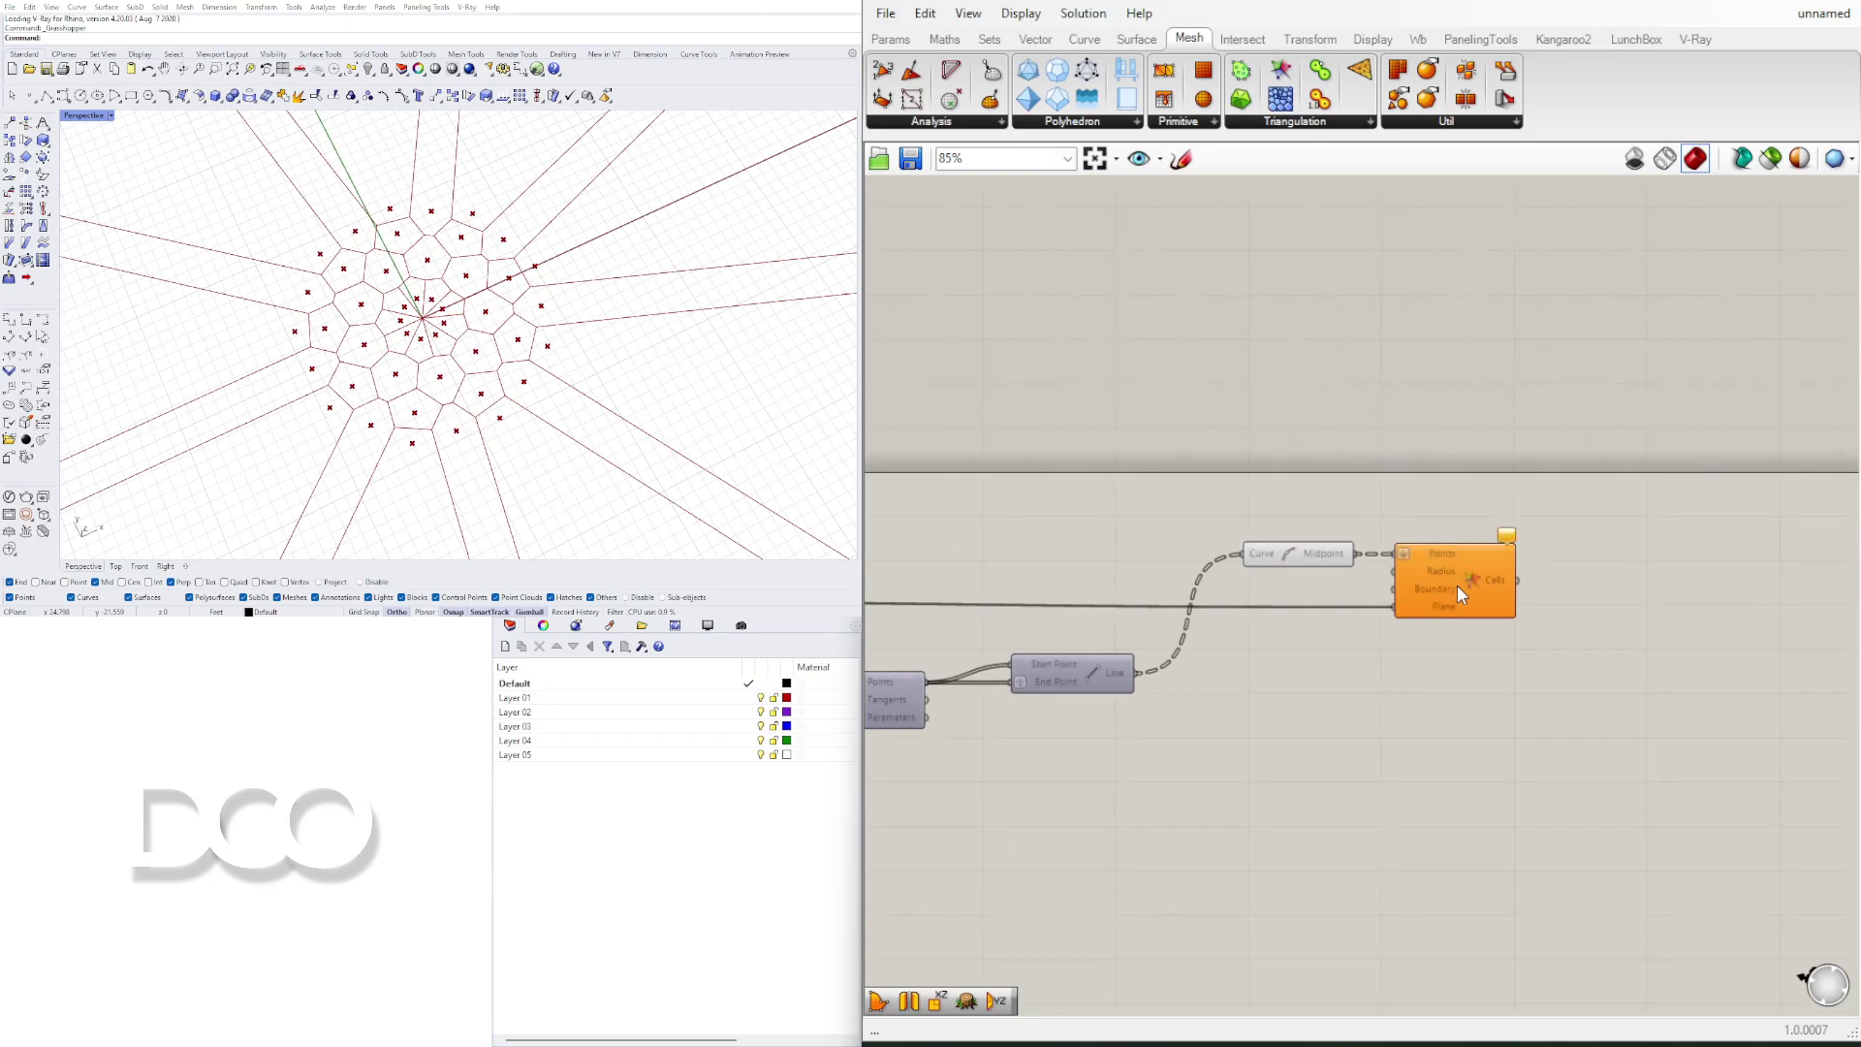
click(1457, 584)
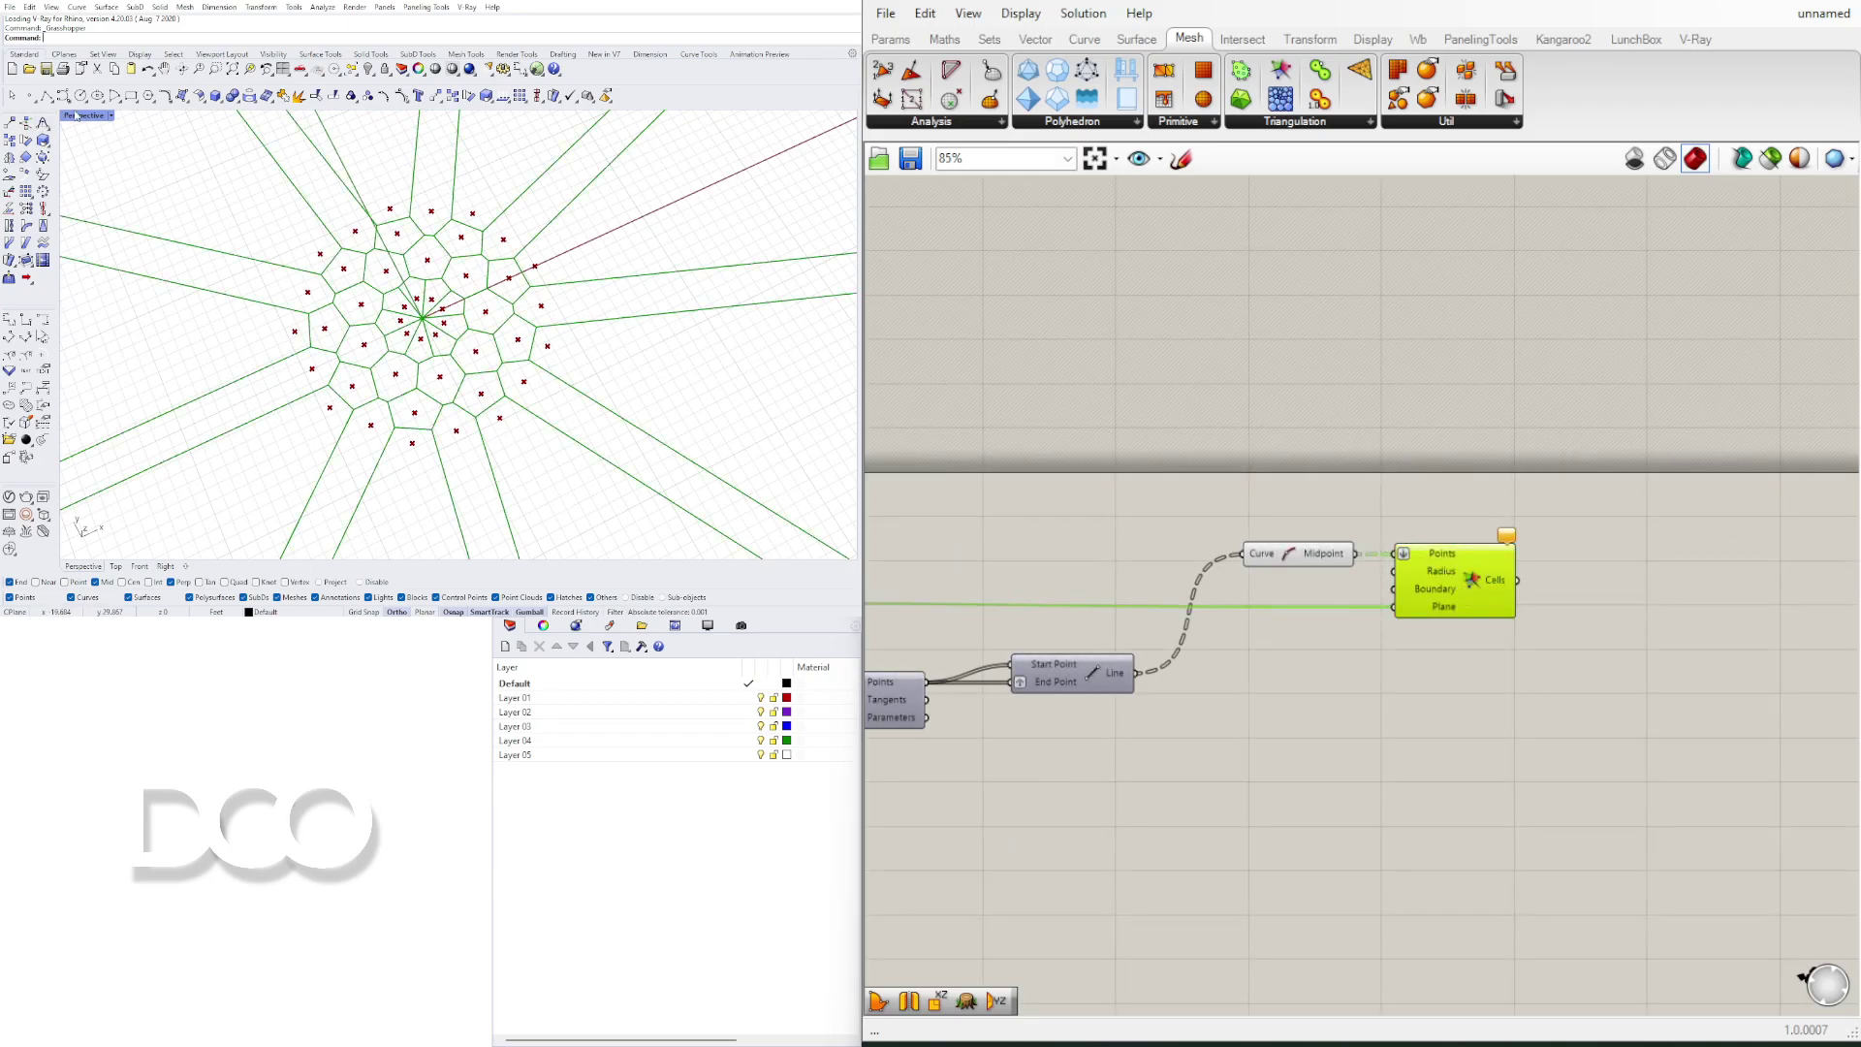
click(78, 115)
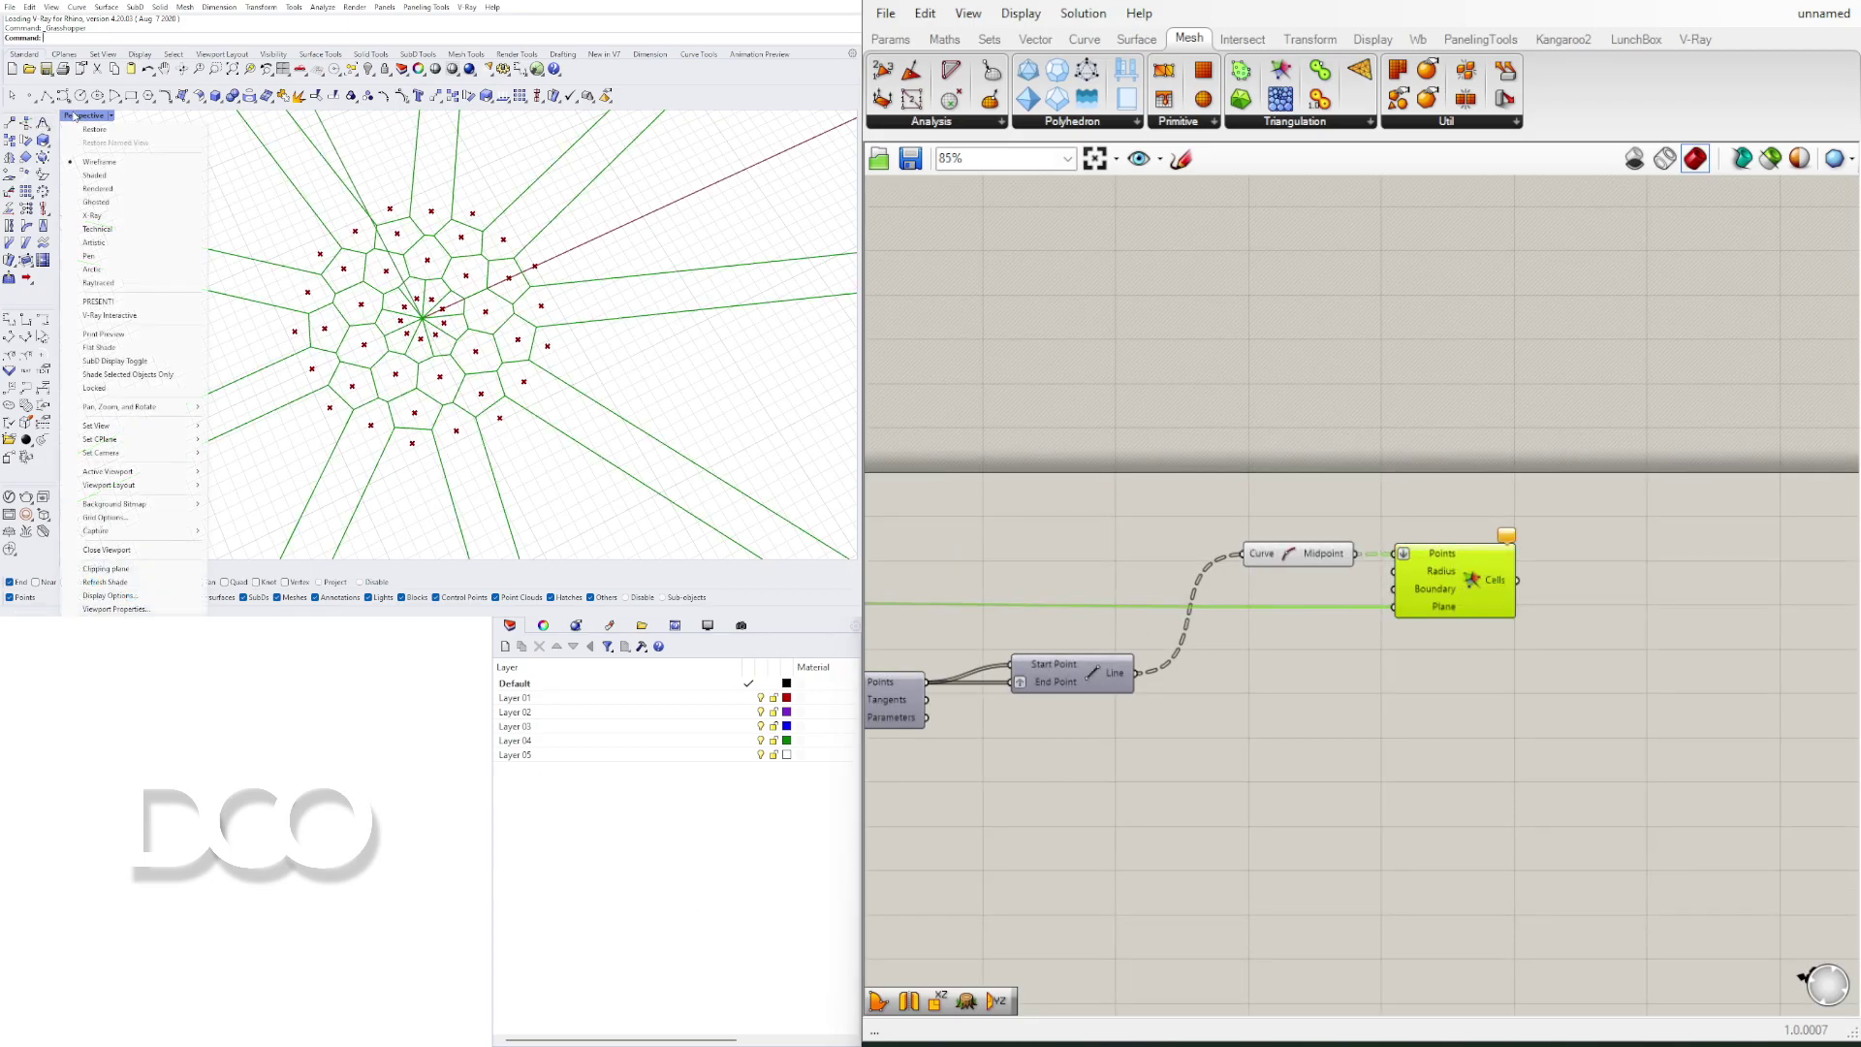
click(109, 190)
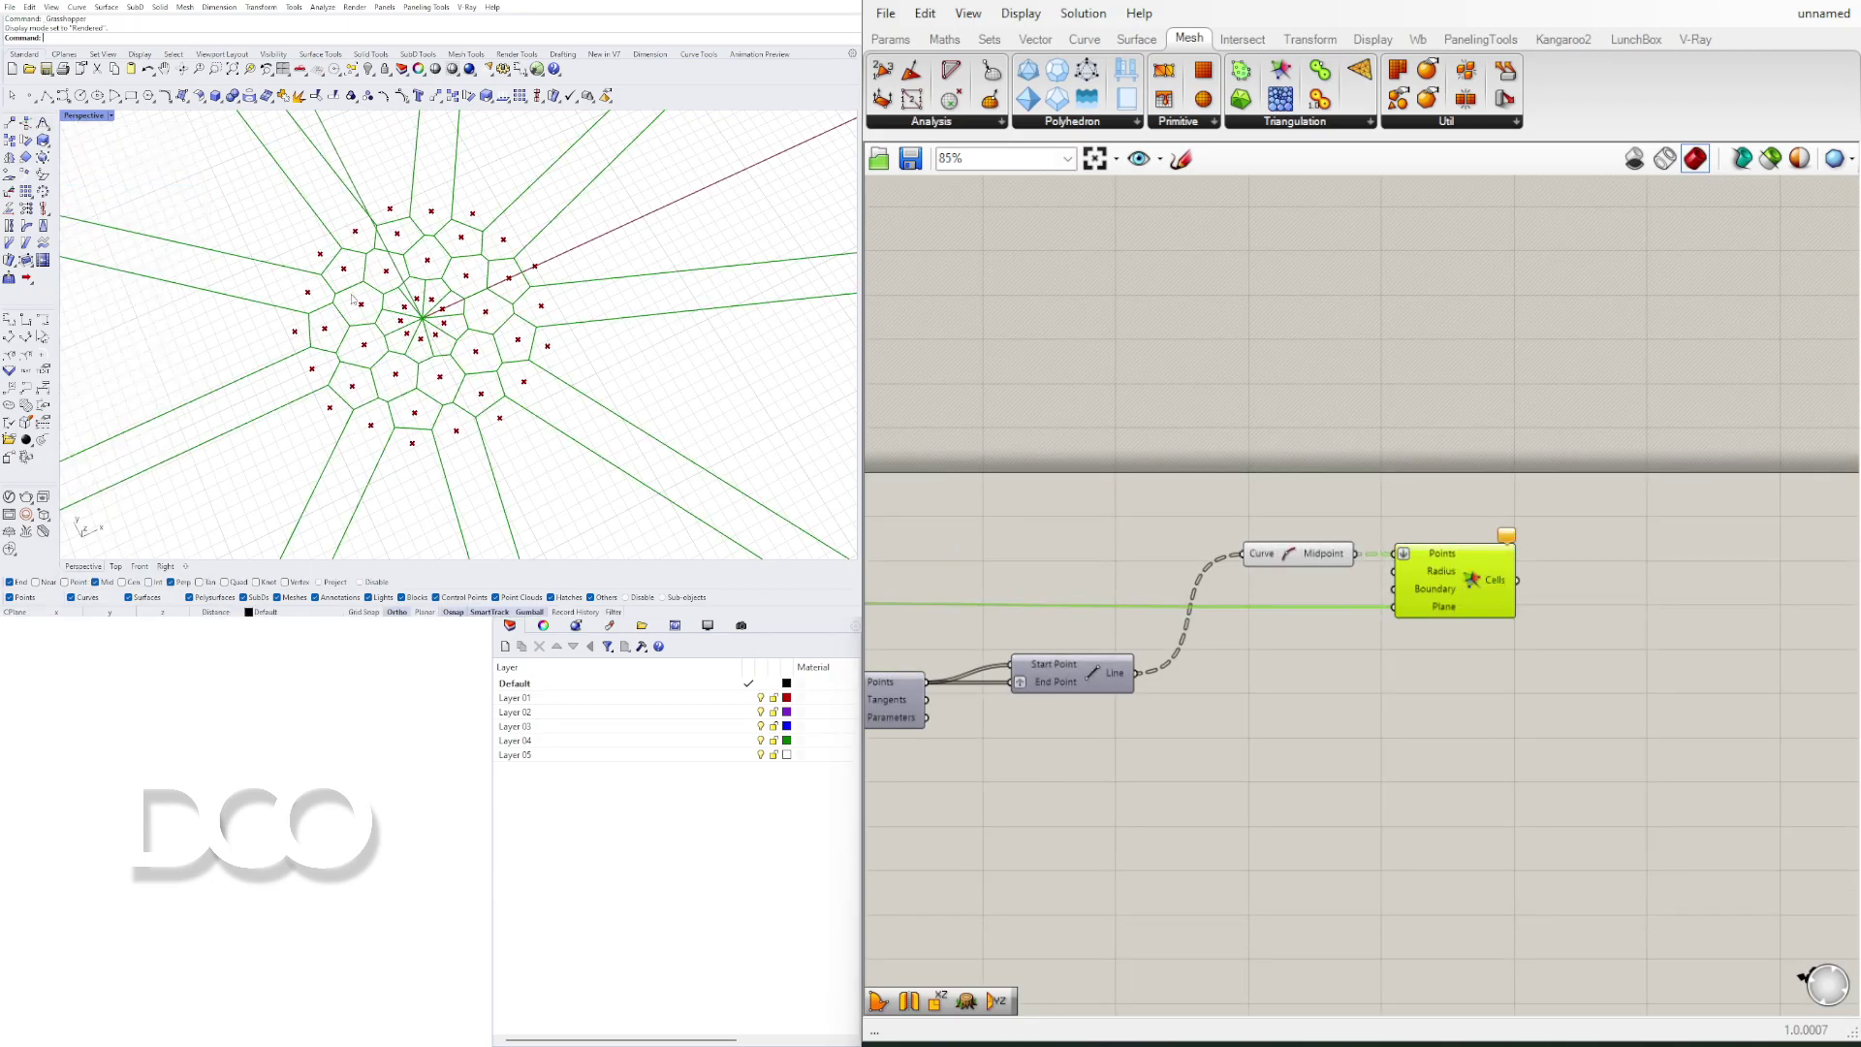
click(1247, 365)
Step: Try a much higher division count on the slider feeding the Divide Curve component's Count input
scroll(477, 317, up, 4)
scroll(1090, 669, down, 3)
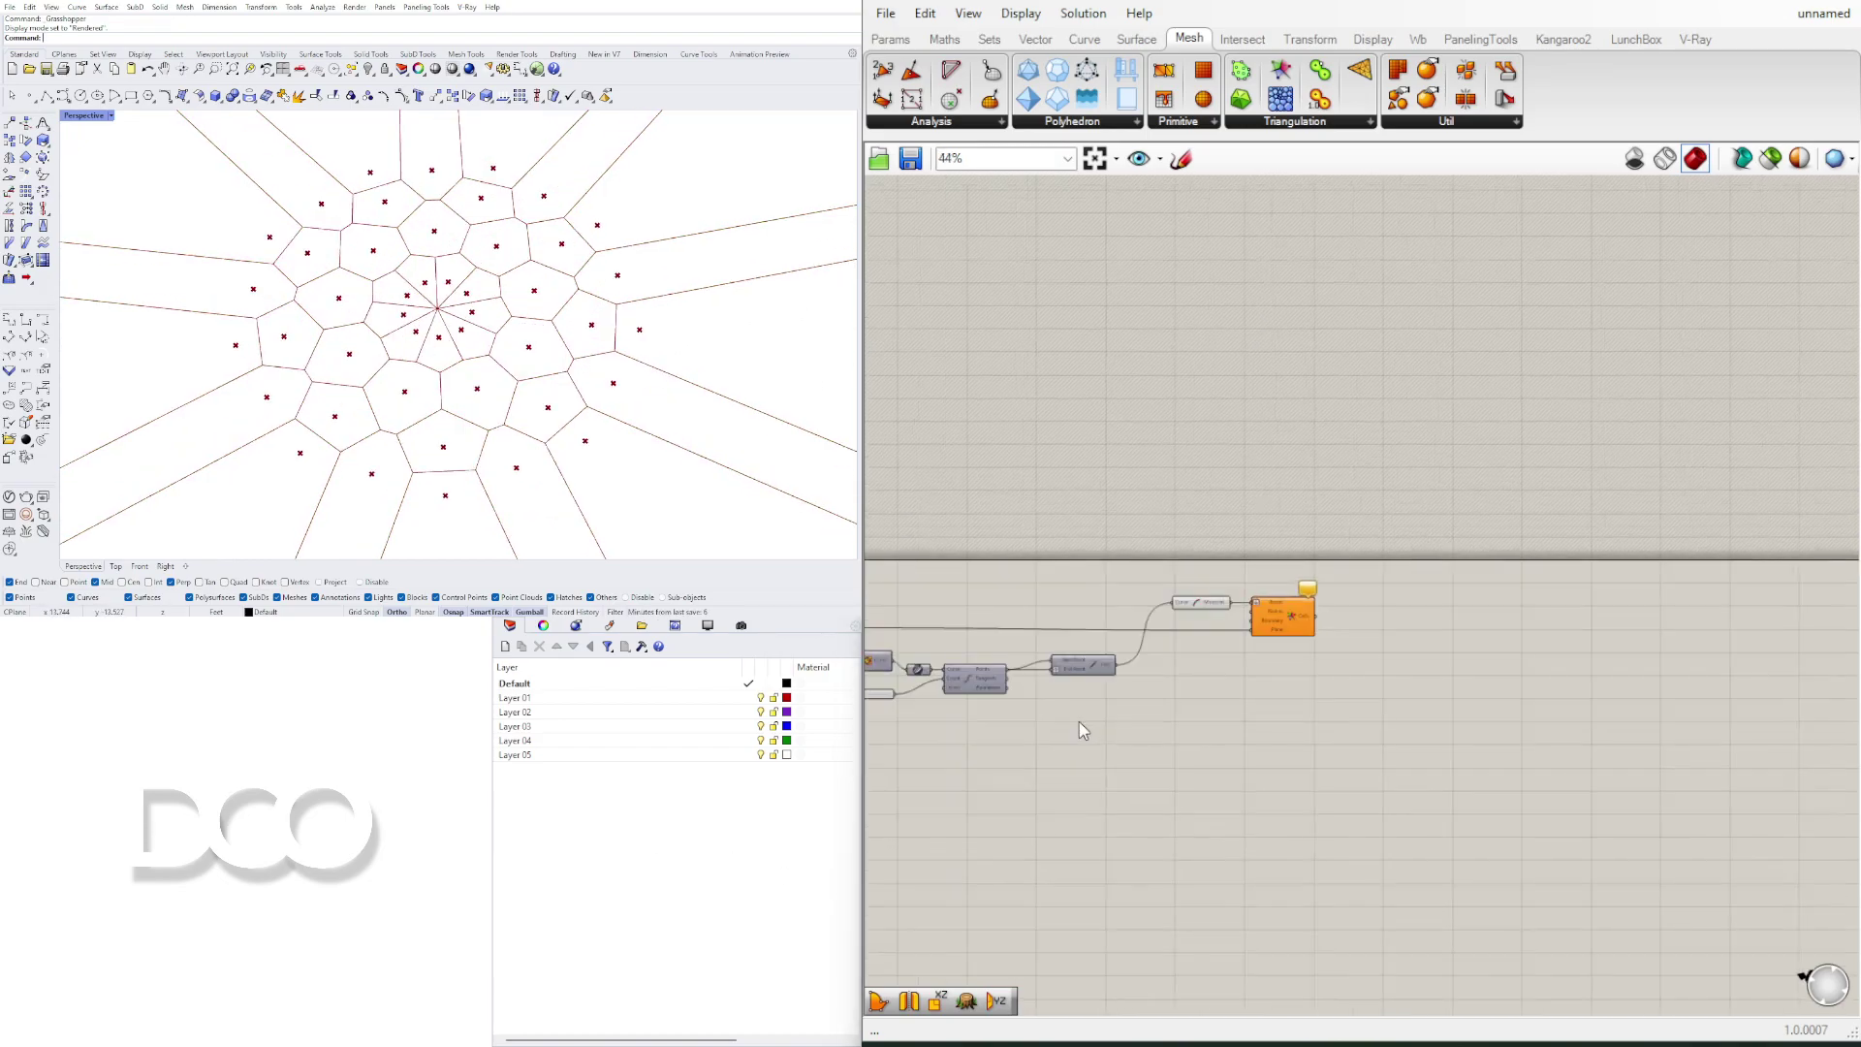
right_drag(1079, 721, 1631, 716)
scroll(1420, 708, up, 7)
scroll(1441, 630, up, 5)
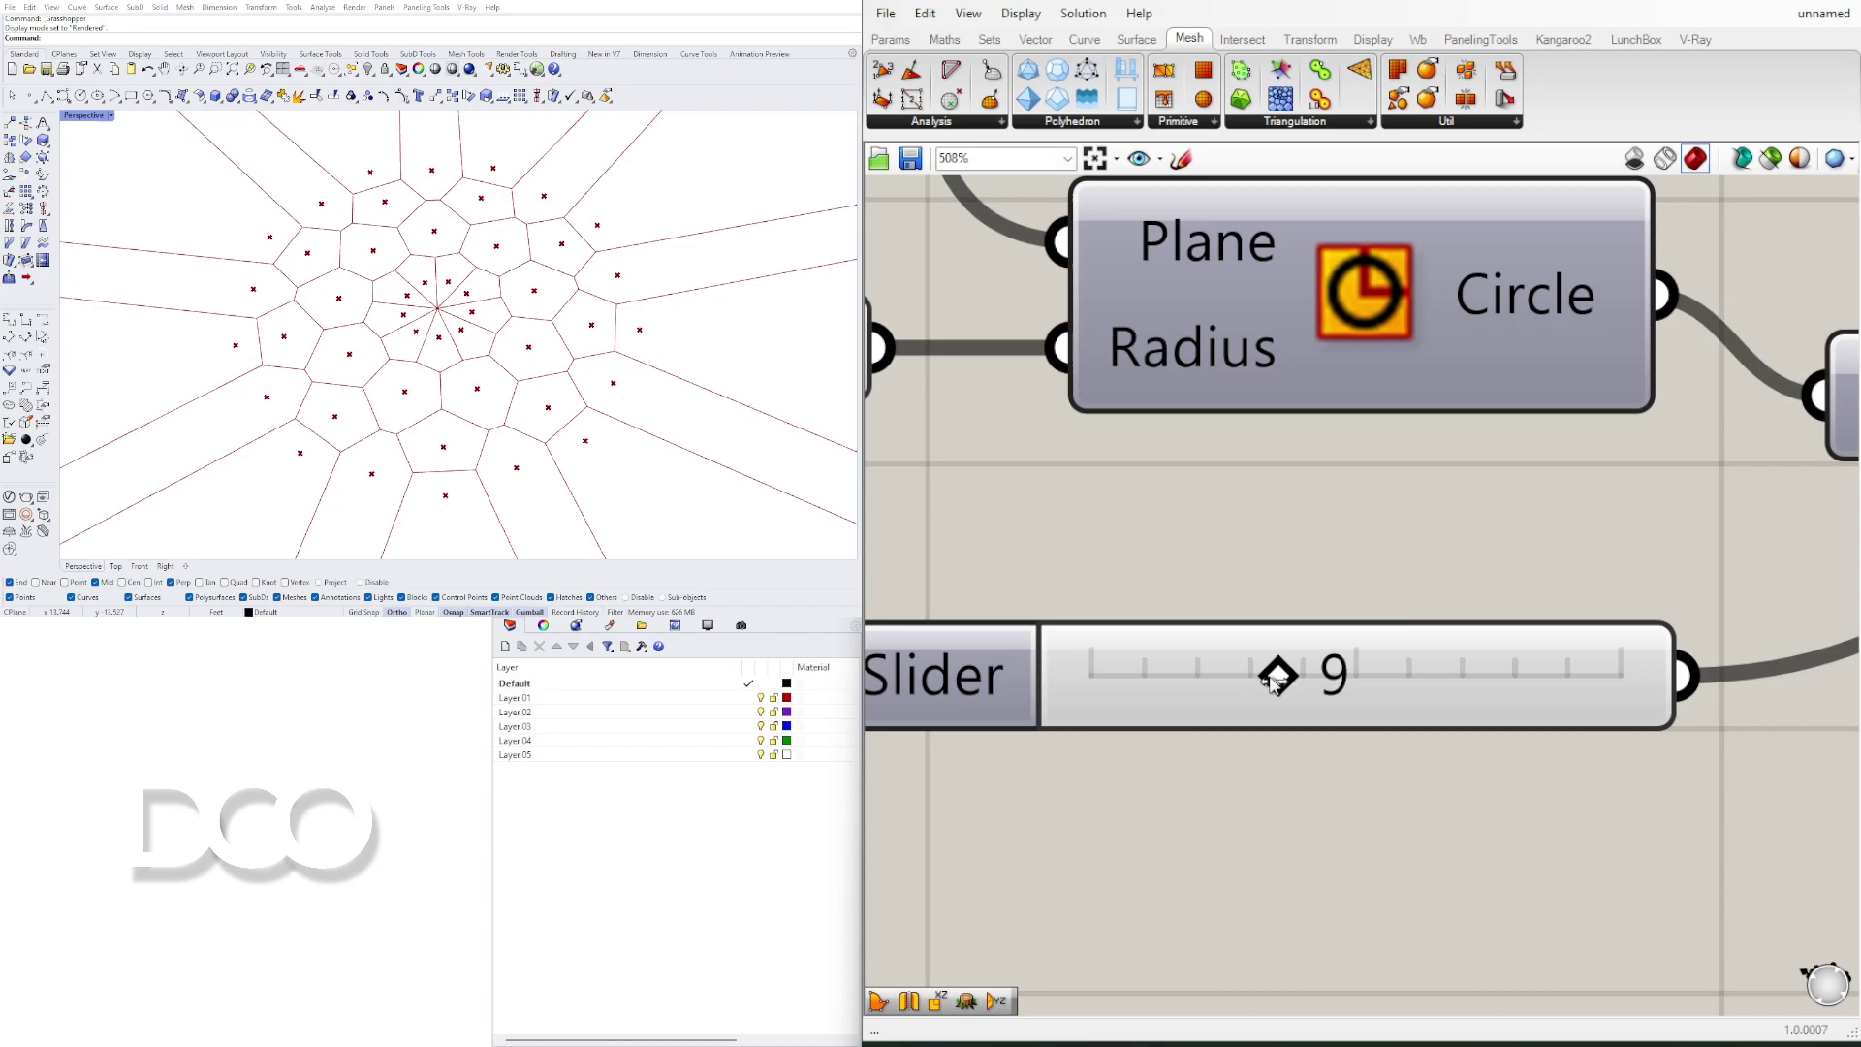
drag(1324, 667, 1641, 674)
Step: Turn off the viewport preview of the Curve Middle component so the midpoints are hidden
scroll(531, 342, down, 3)
scroll(1690, 675, down, 6)
right_drag(1690, 675, 1026, 814)
right_drag(1685, 737, 1030, 580)
right_click(1510, 304)
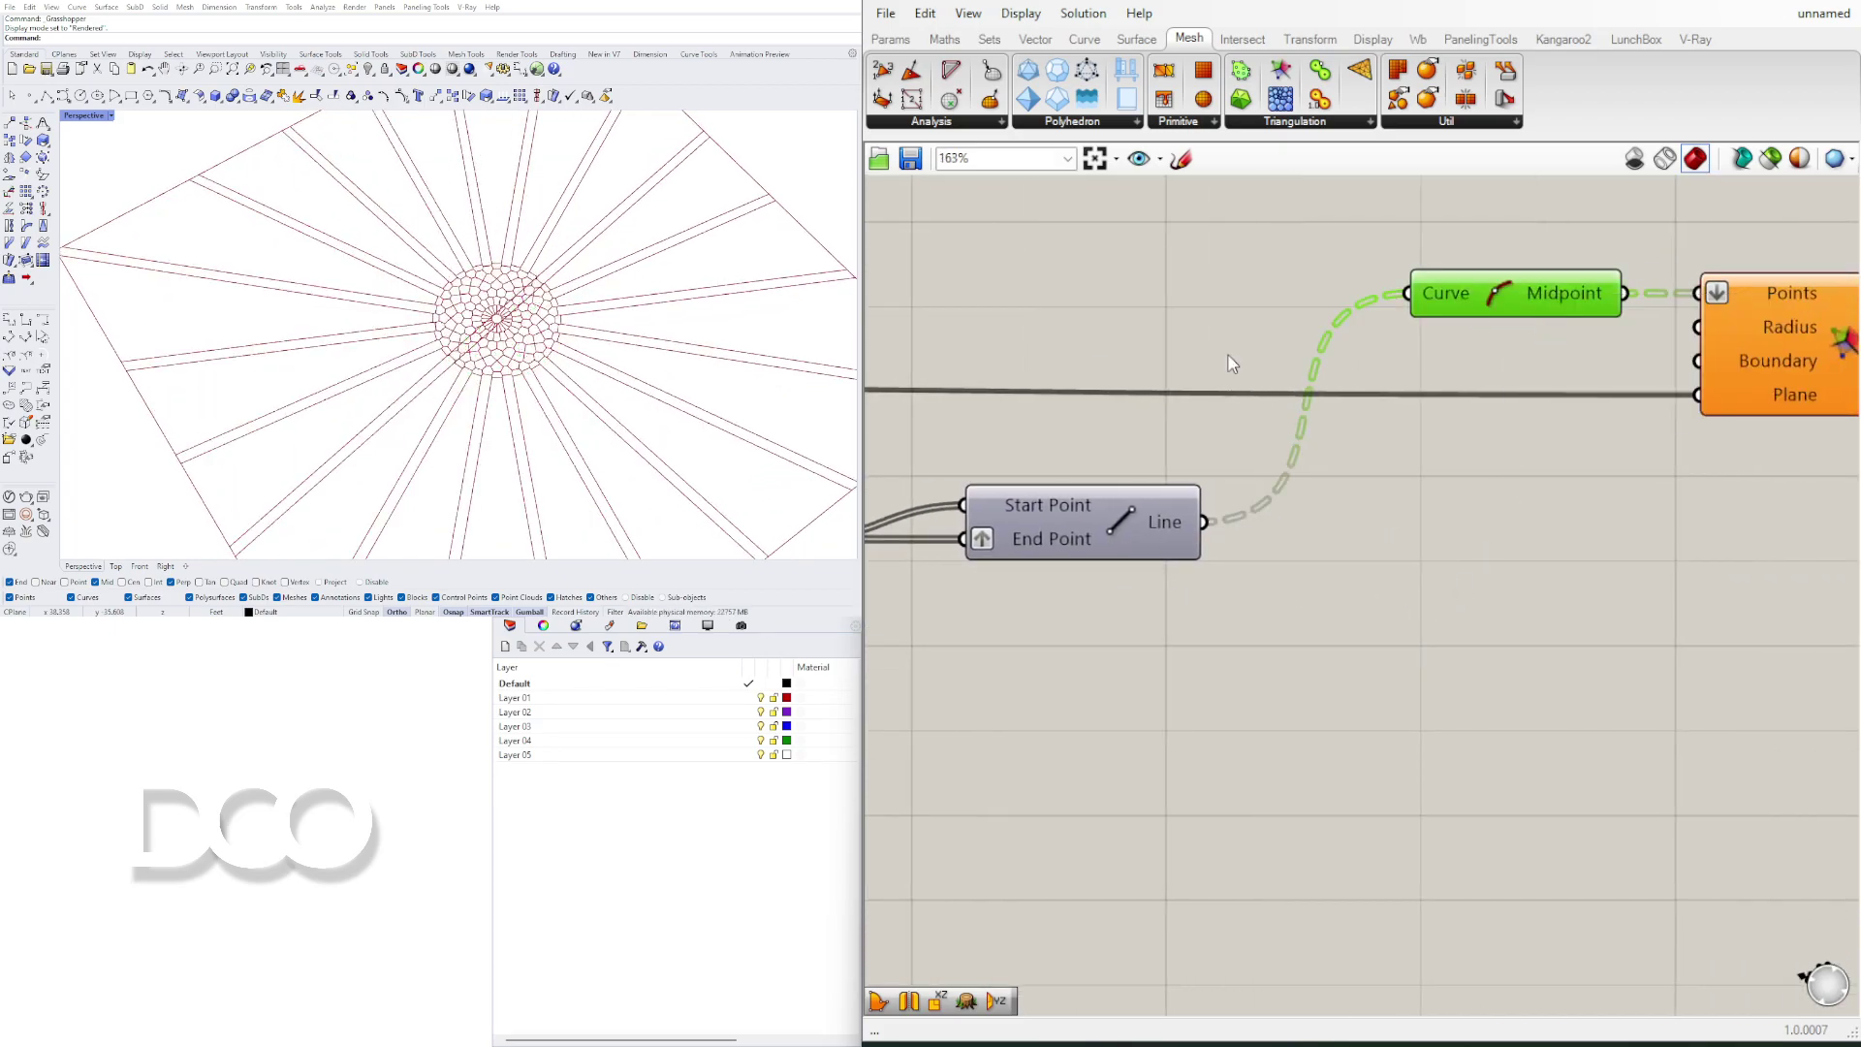
scroll(508, 320, up, 4)
right_drag(1082, 444, 1497, 444)
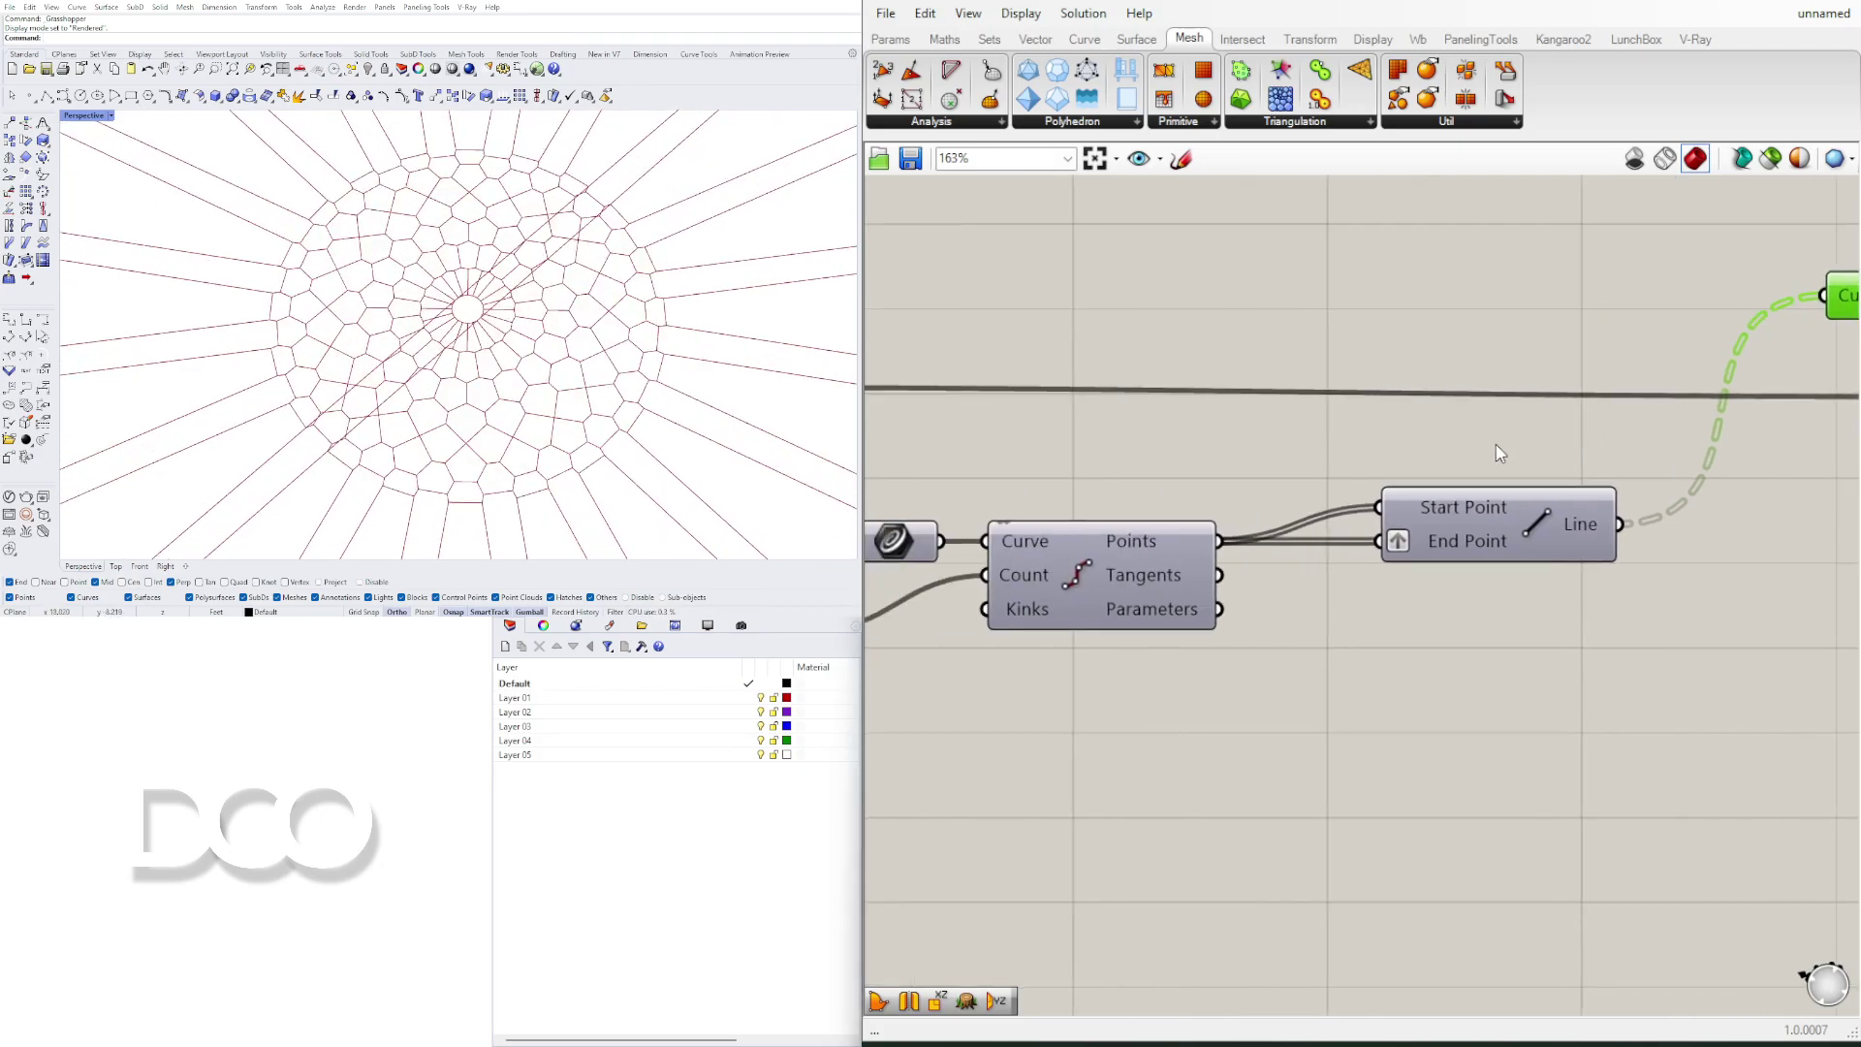
Step: Move the Curve Middle component slightly up and the Voronoi component further away from it, and select Voronoi
scroll(1274, 531, down, 2)
right_drag(1594, 489, 1224, 580)
drag(1392, 460, 1397, 424)
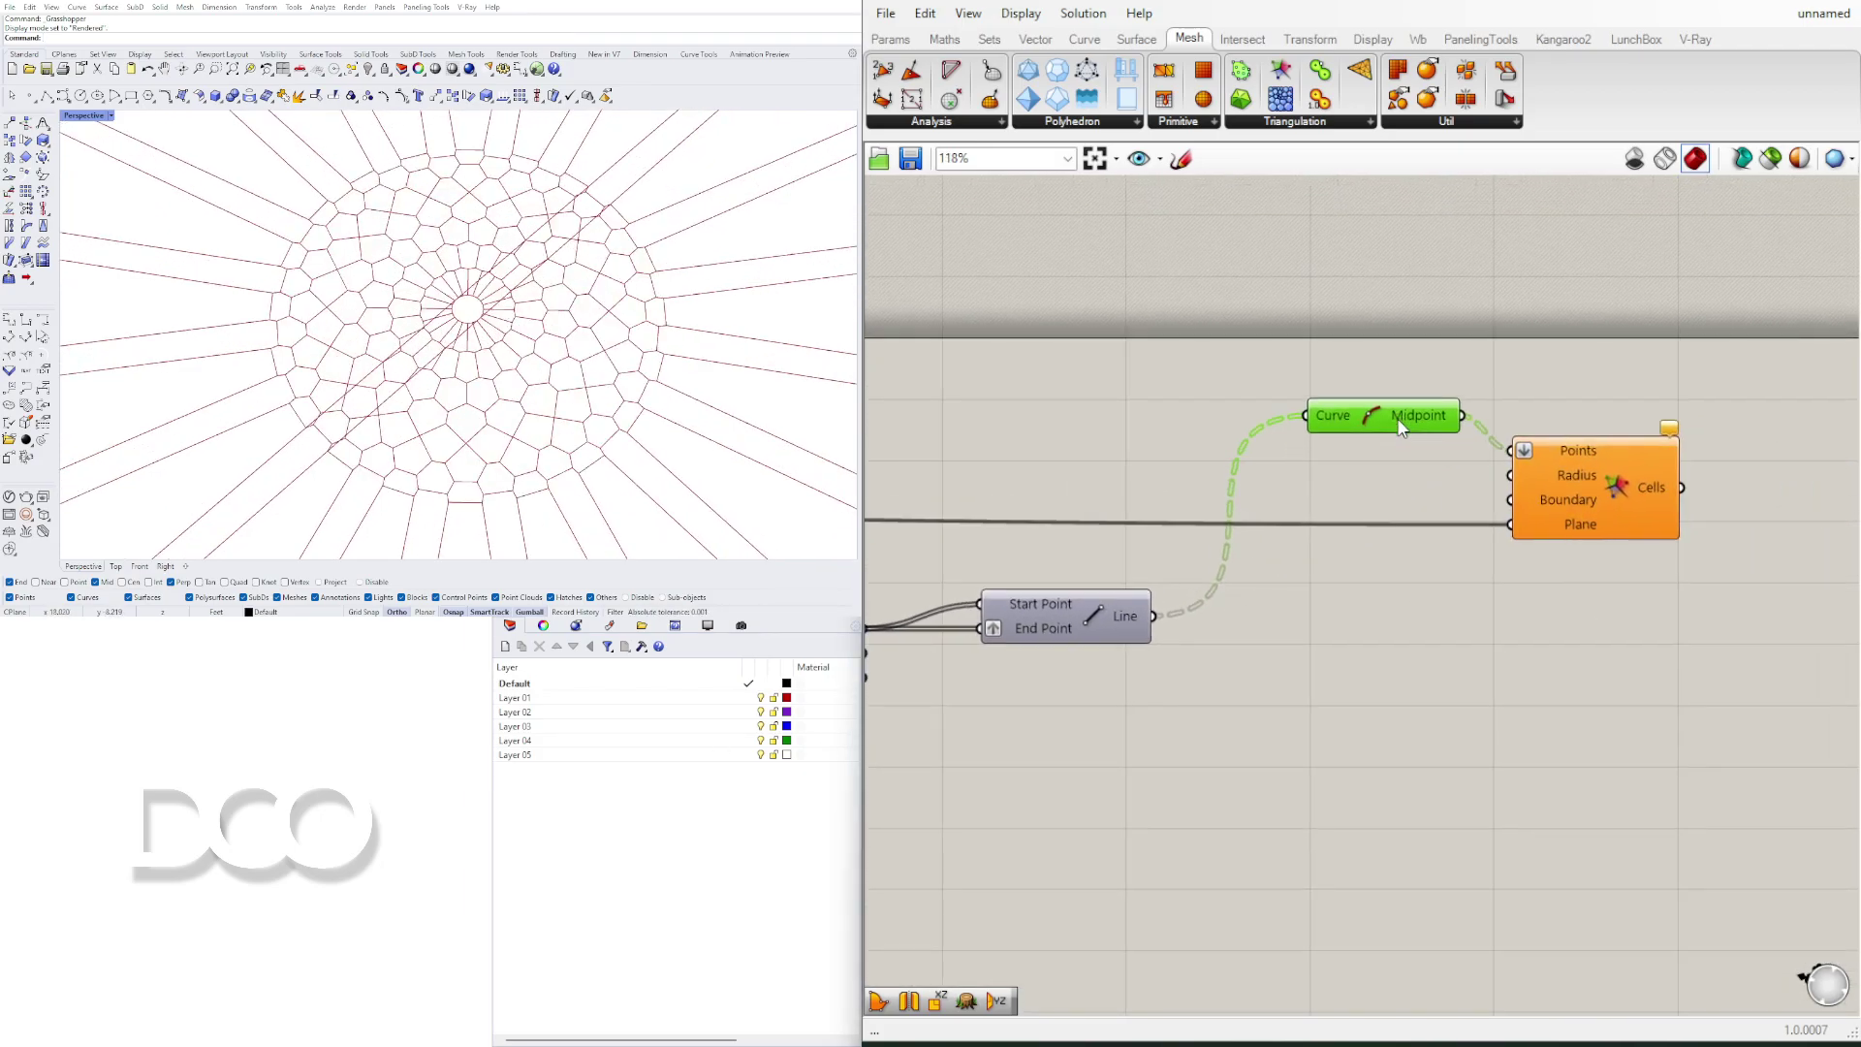
drag(1573, 491, 1618, 490)
click(1678, 625)
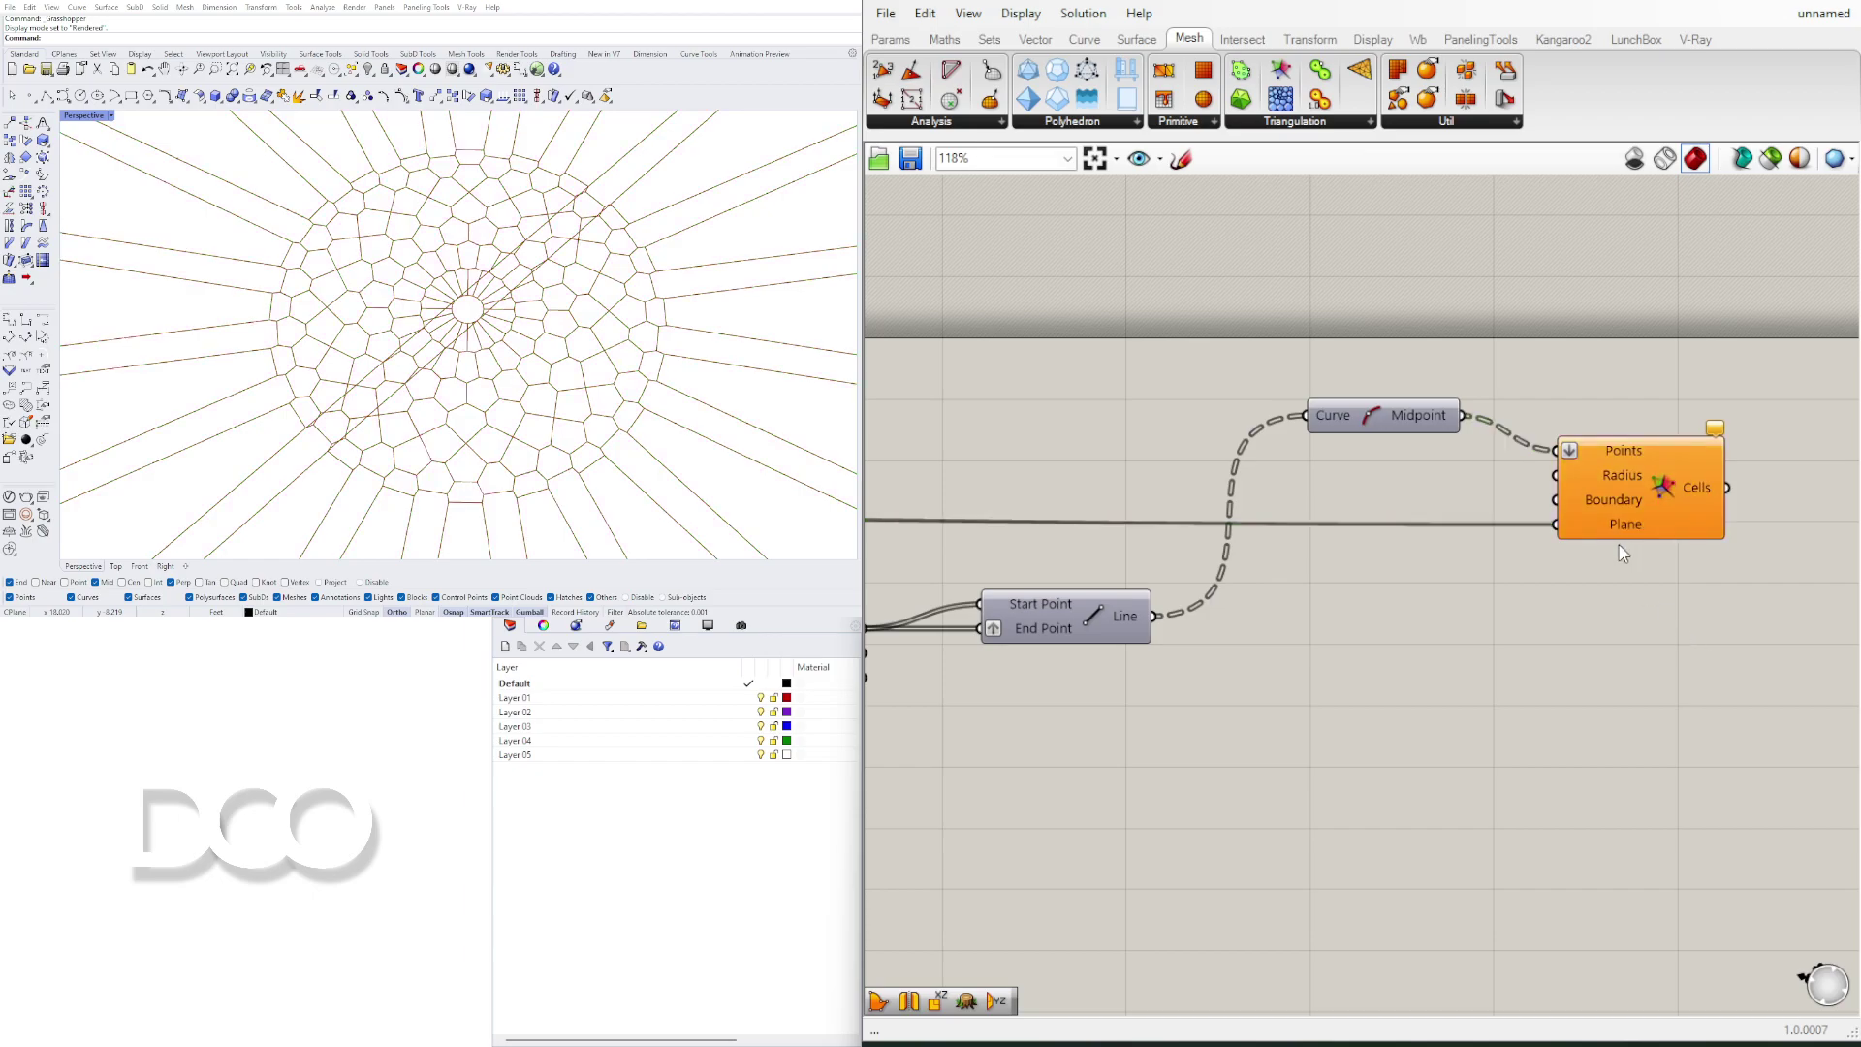
click(1619, 490)
scroll(1233, 450, down, 2)
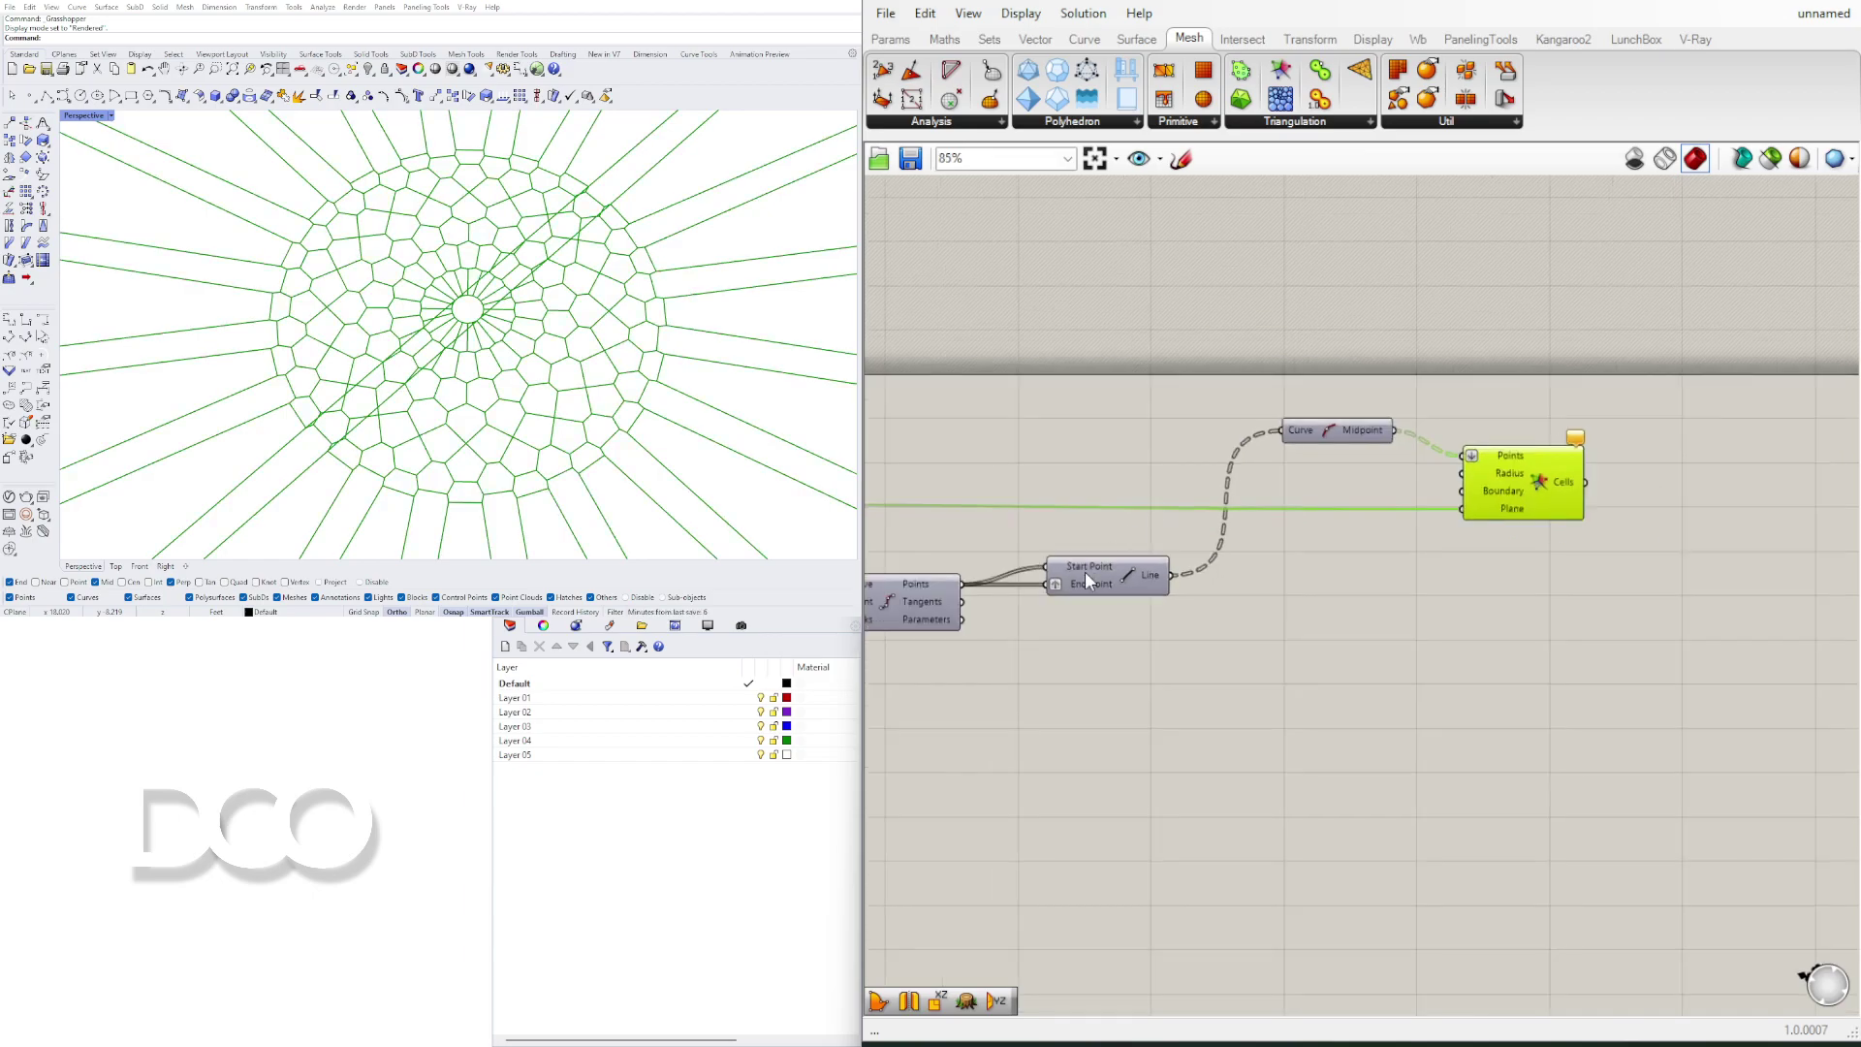
Step: Set the division count slider to 9
right_drag(1085, 572, 1537, 581)
scroll(1167, 621, up, 6)
drag(1225, 643, 1082, 653)
click(1204, 723)
scroll(1260, 679, down, 7)
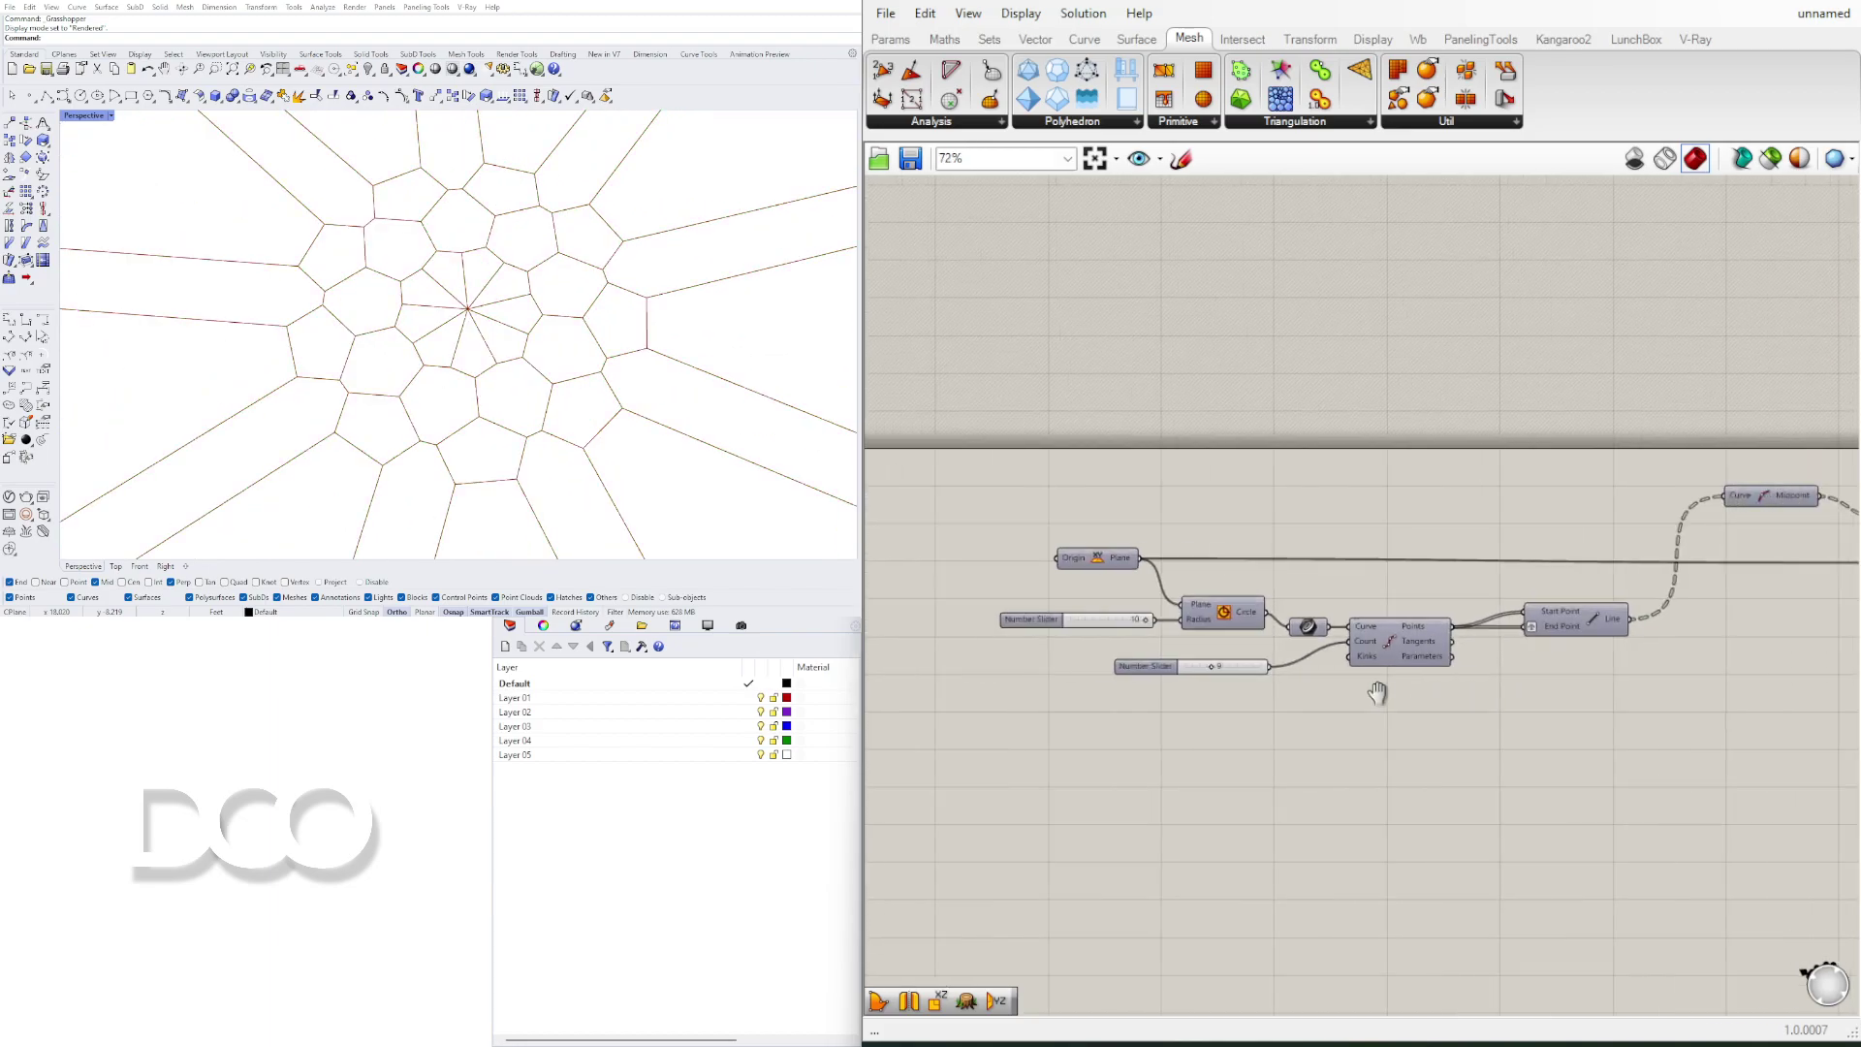
Step: Lower the Curve Middle component slightly toward the level of the Voronoi component's Points input
right_drag(1379, 694, 948, 684)
drag(1348, 492, 1361, 527)
click(1425, 719)
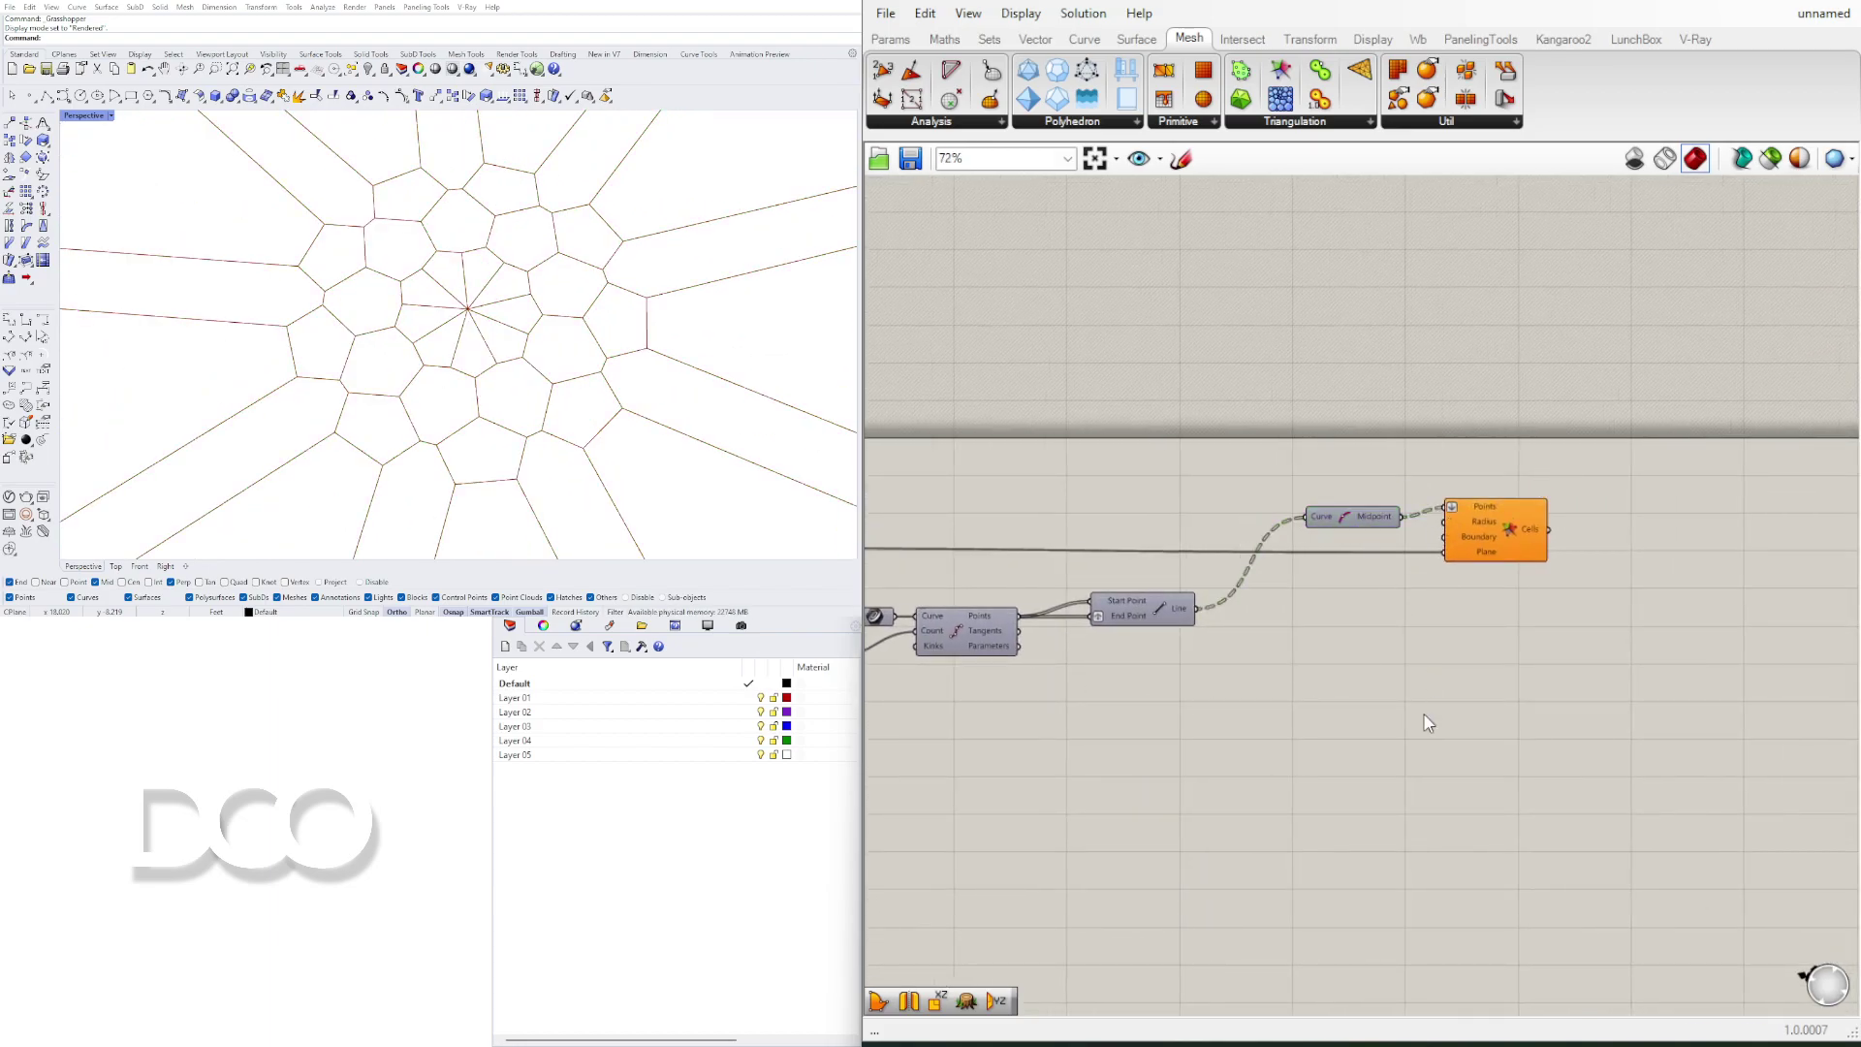
scroll(1454, 693, down, 5)
scroll(1263, 668, up, 4)
right_drag(1626, 572, 1715, 461)
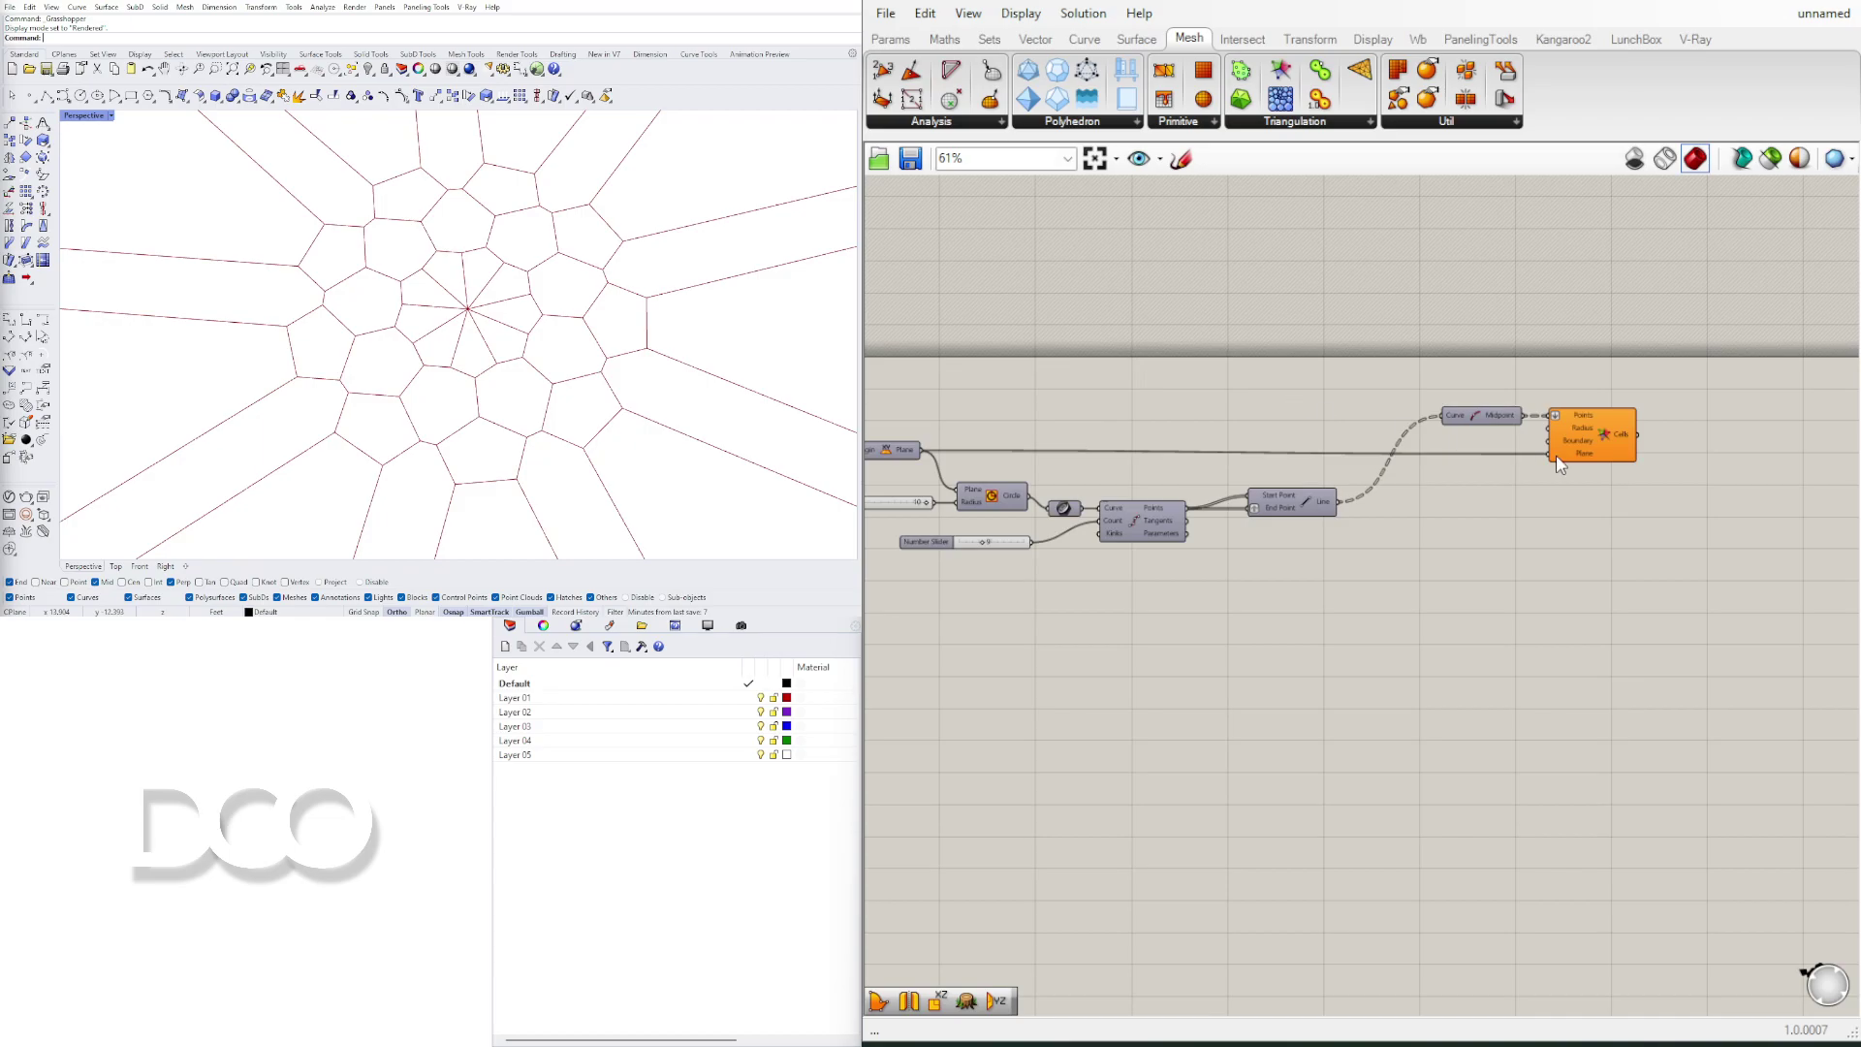
Step: Move the Voronoi component slightly further from Curve Middle and examine the full outer extent of its cells in the viewport
right_drag(1557, 456, 1342, 500)
scroll(518, 302, down, 14)
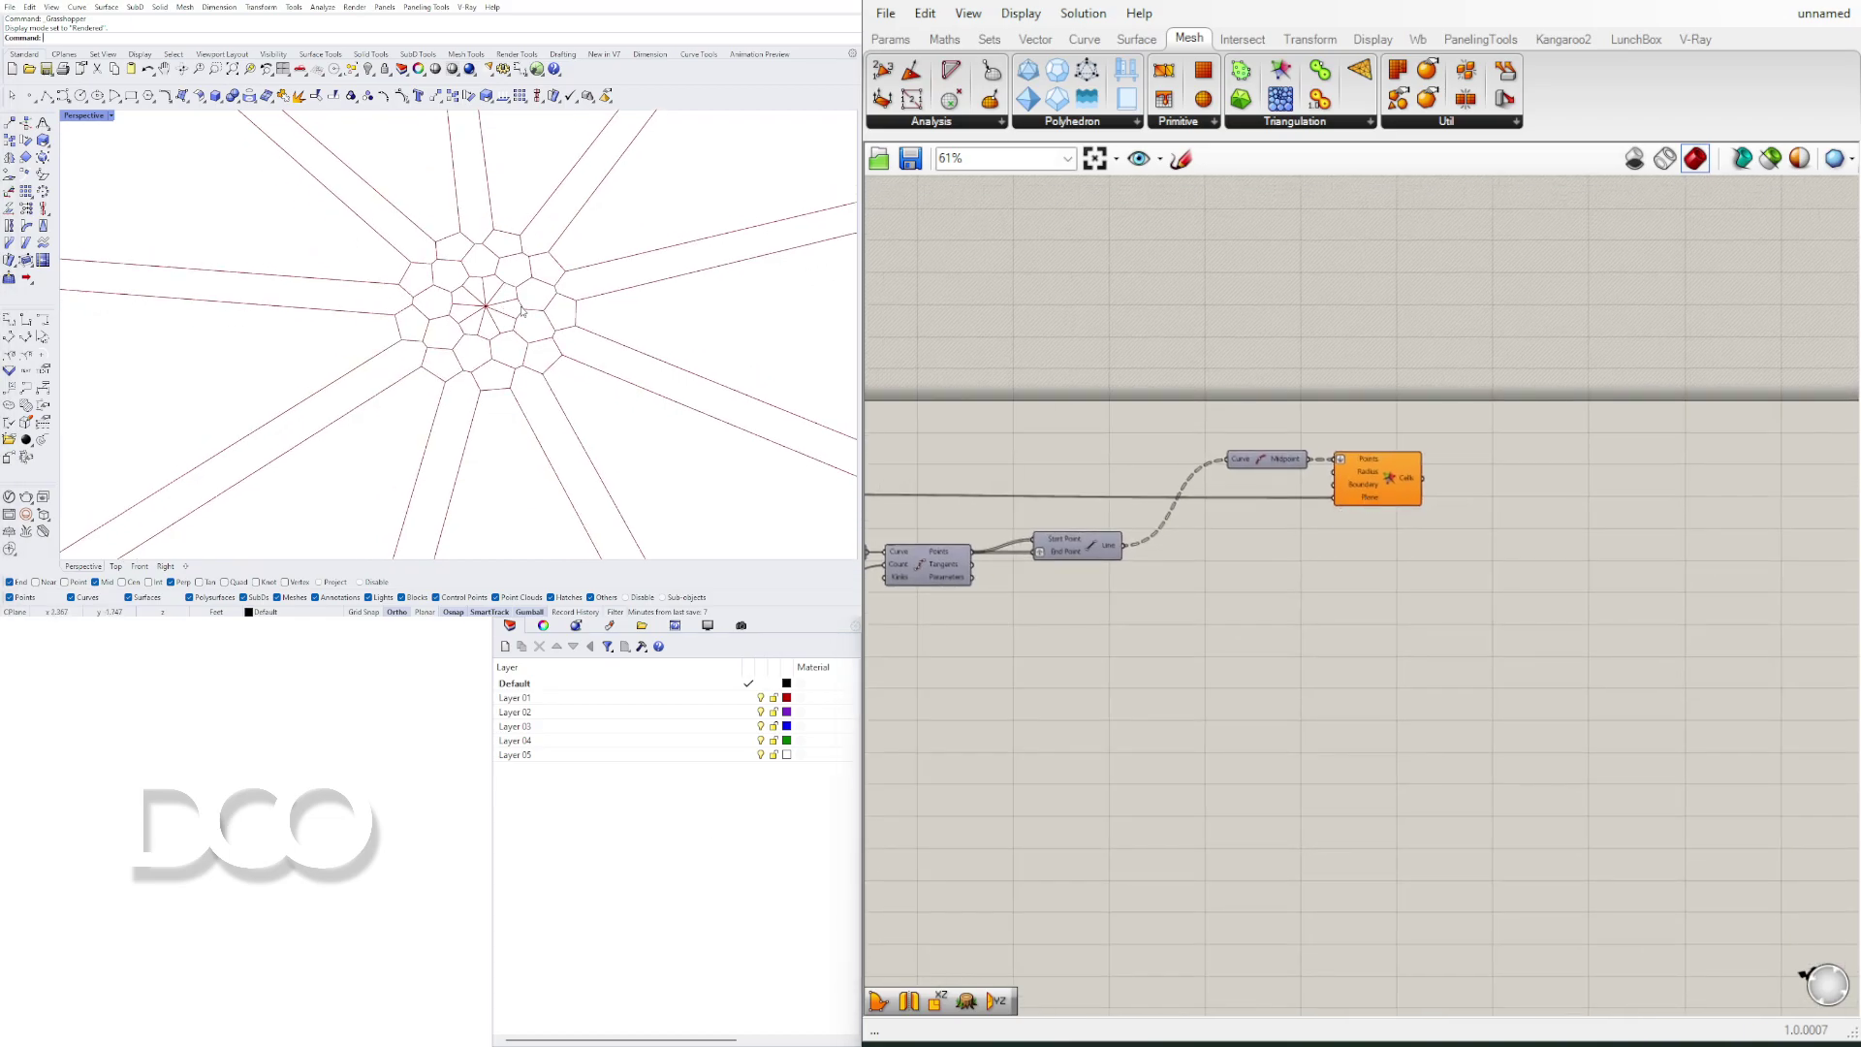
shift+right_drag(582, 305, 549, 313)
scroll(1388, 495, up, 4)
drag(1389, 485, 1438, 471)
scroll(1400, 504, down, 2)
right_drag(1401, 504, 1719, 496)
drag(1719, 496, 1706, 491)
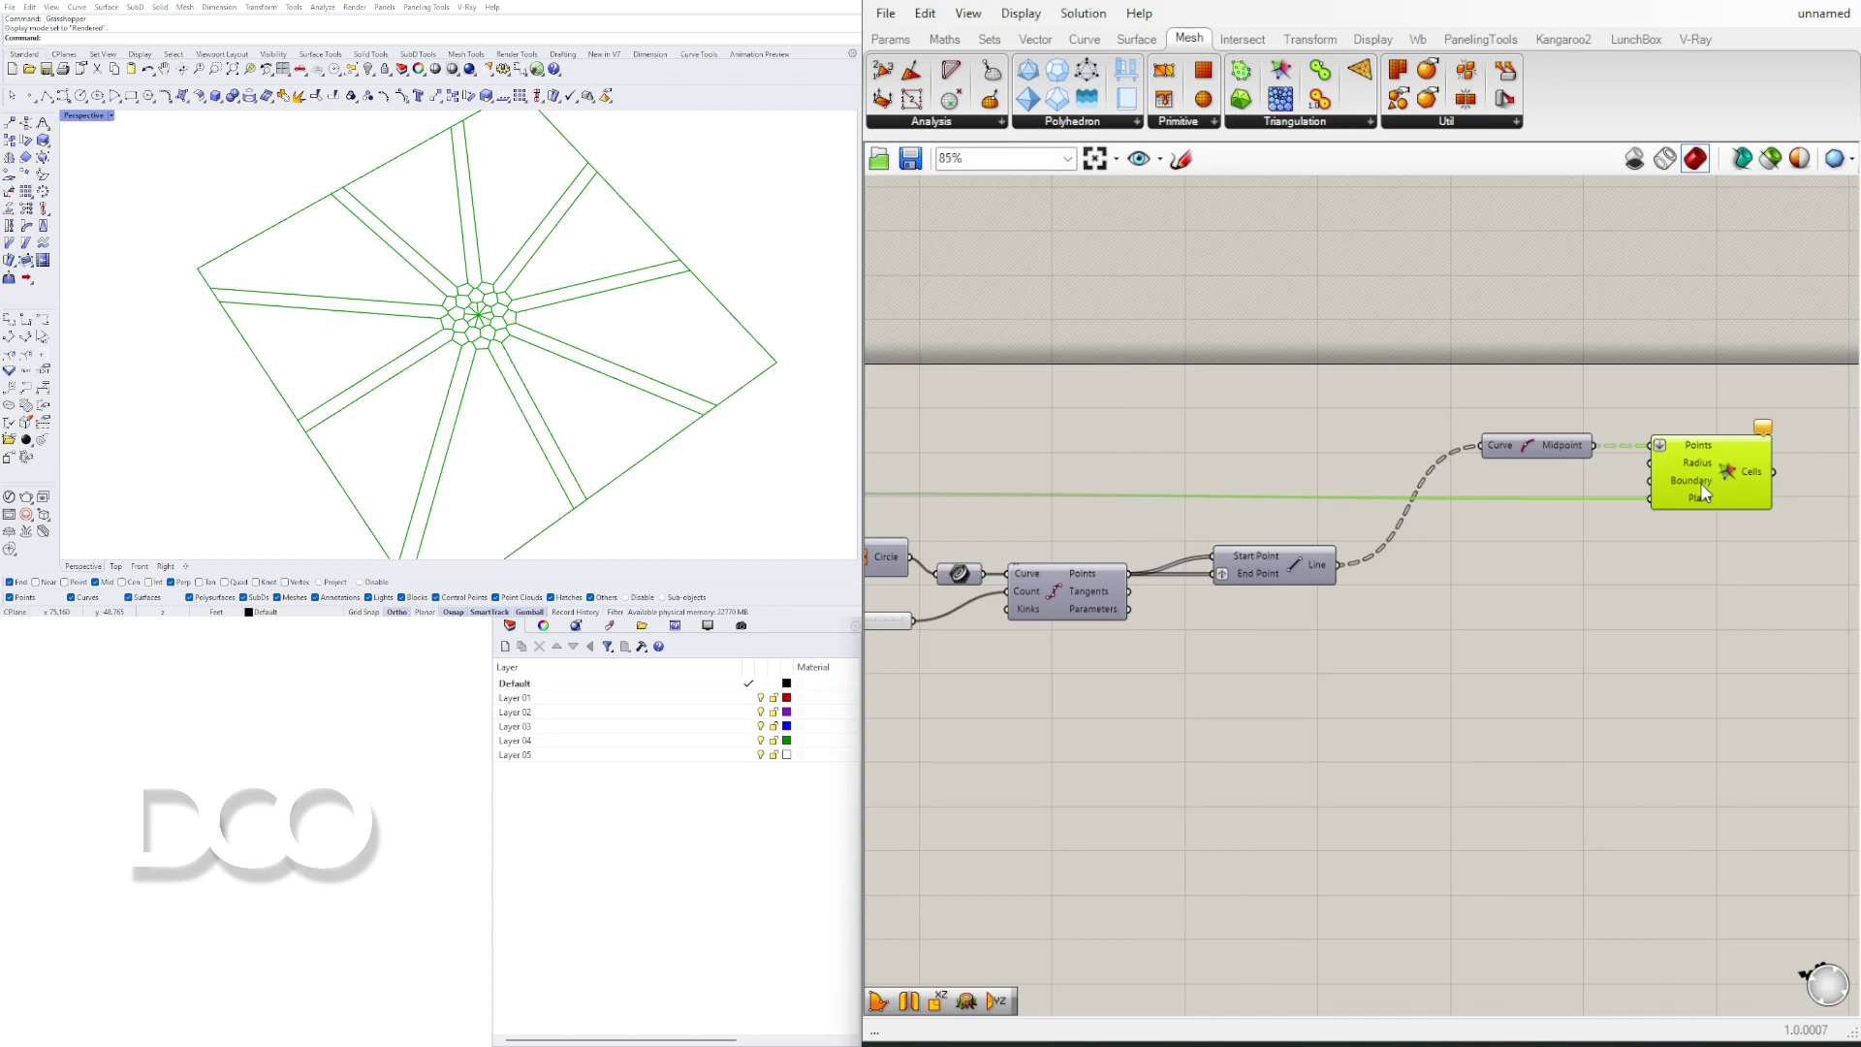
Step: Turn on the viewport preview of the Circle component
scroll(1066, 550, down, 2)
right_drag(930, 559, 1086, 483)
scroll(1297, 532, up, 1)
click(1081, 461)
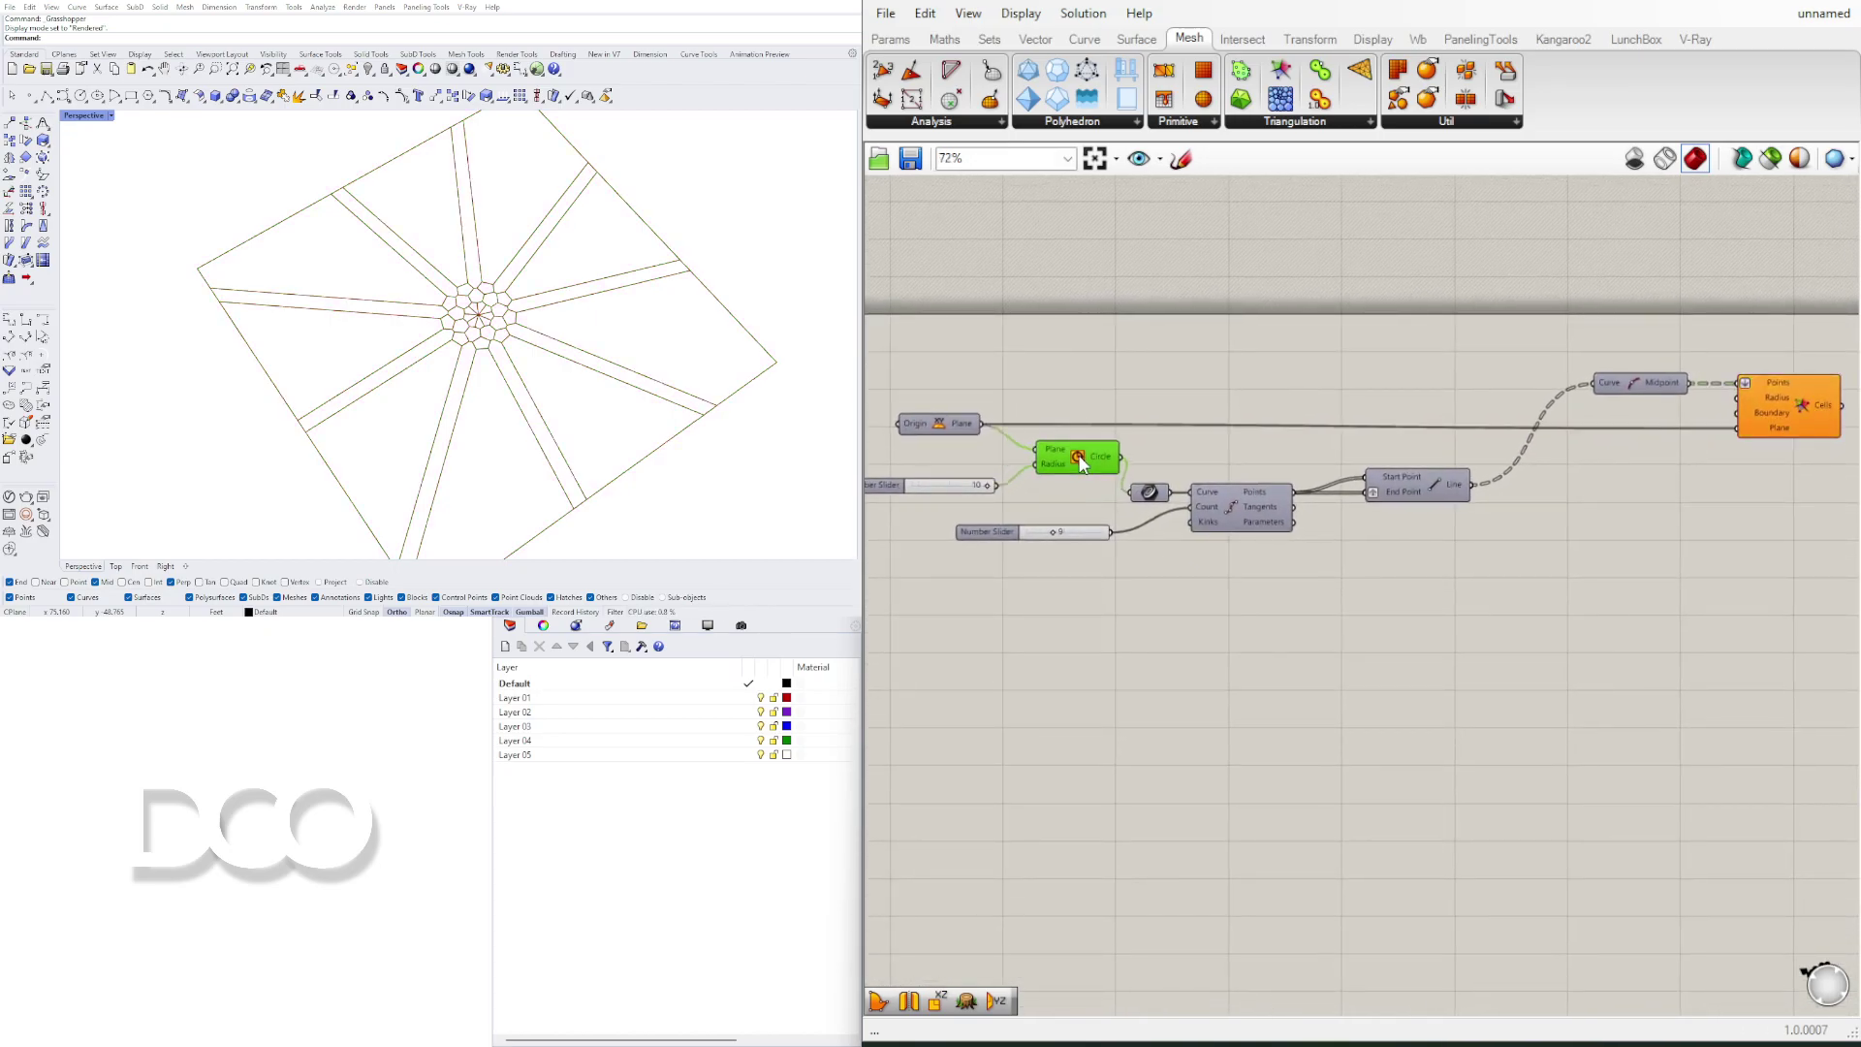
right_click(1066, 458)
key(Escape)
scroll(1078, 462, up, 4)
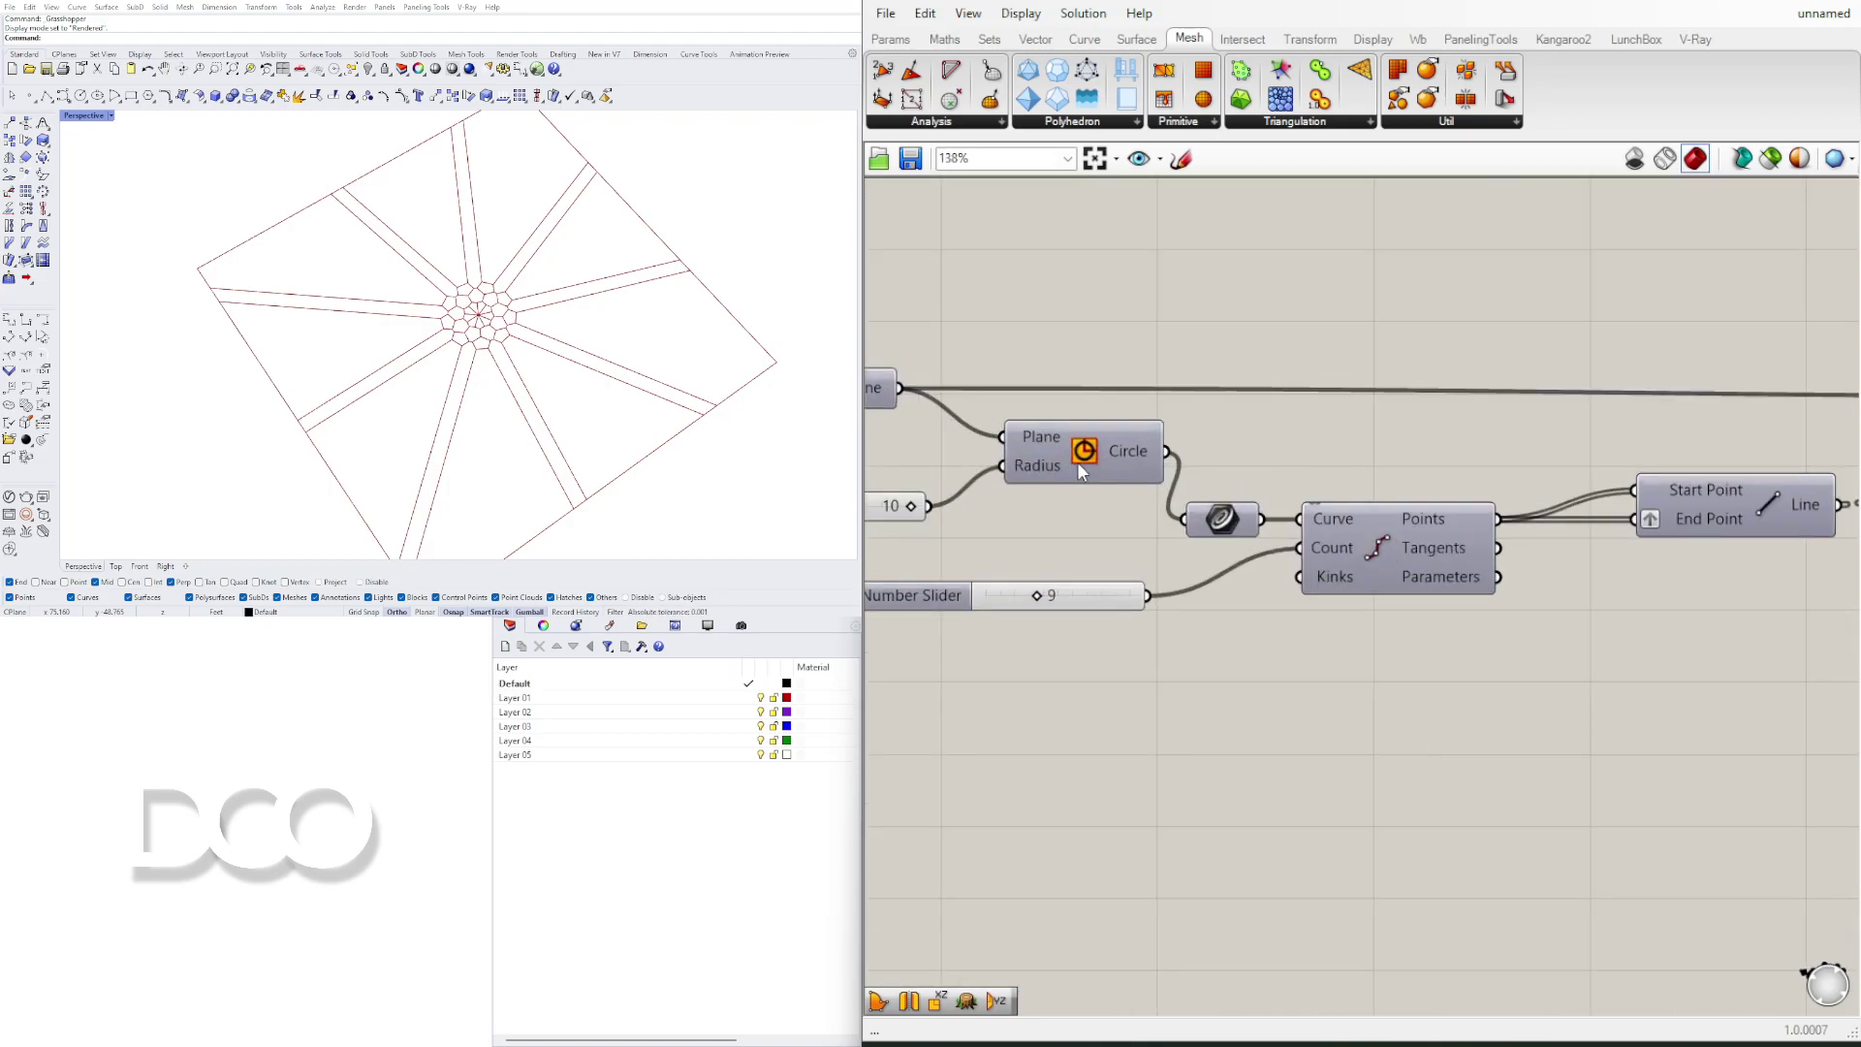
right_click(1087, 466)
click(1129, 501)
scroll(1221, 327, down, 2)
click(1125, 419)
Step: Try to connect the Circle output directly to the Voronoi component's Boundary input
right_drag(1181, 381, 1076, 501)
scroll(1120, 459, down, 1)
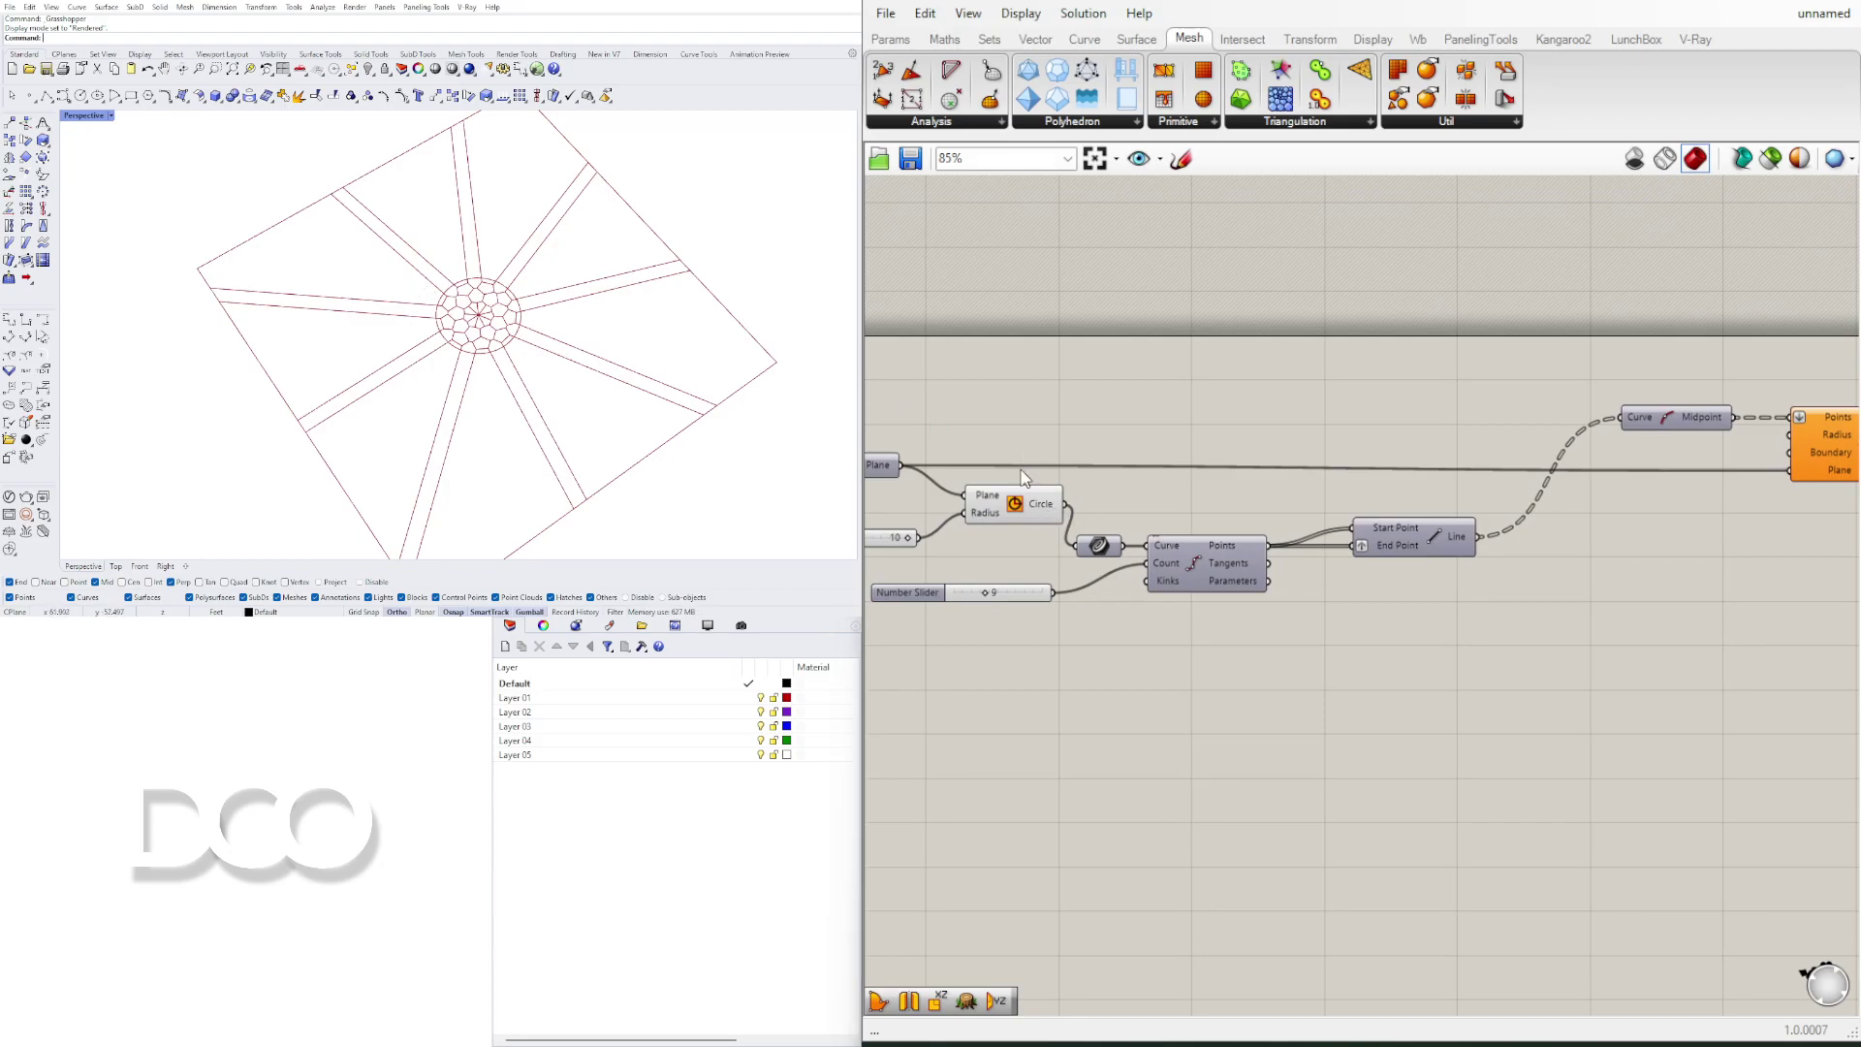
drag(1066, 505, 1788, 454)
right_drag(1776, 488, 1483, 511)
right_drag(1203, 510, 1543, 503)
double_click(1247, 453)
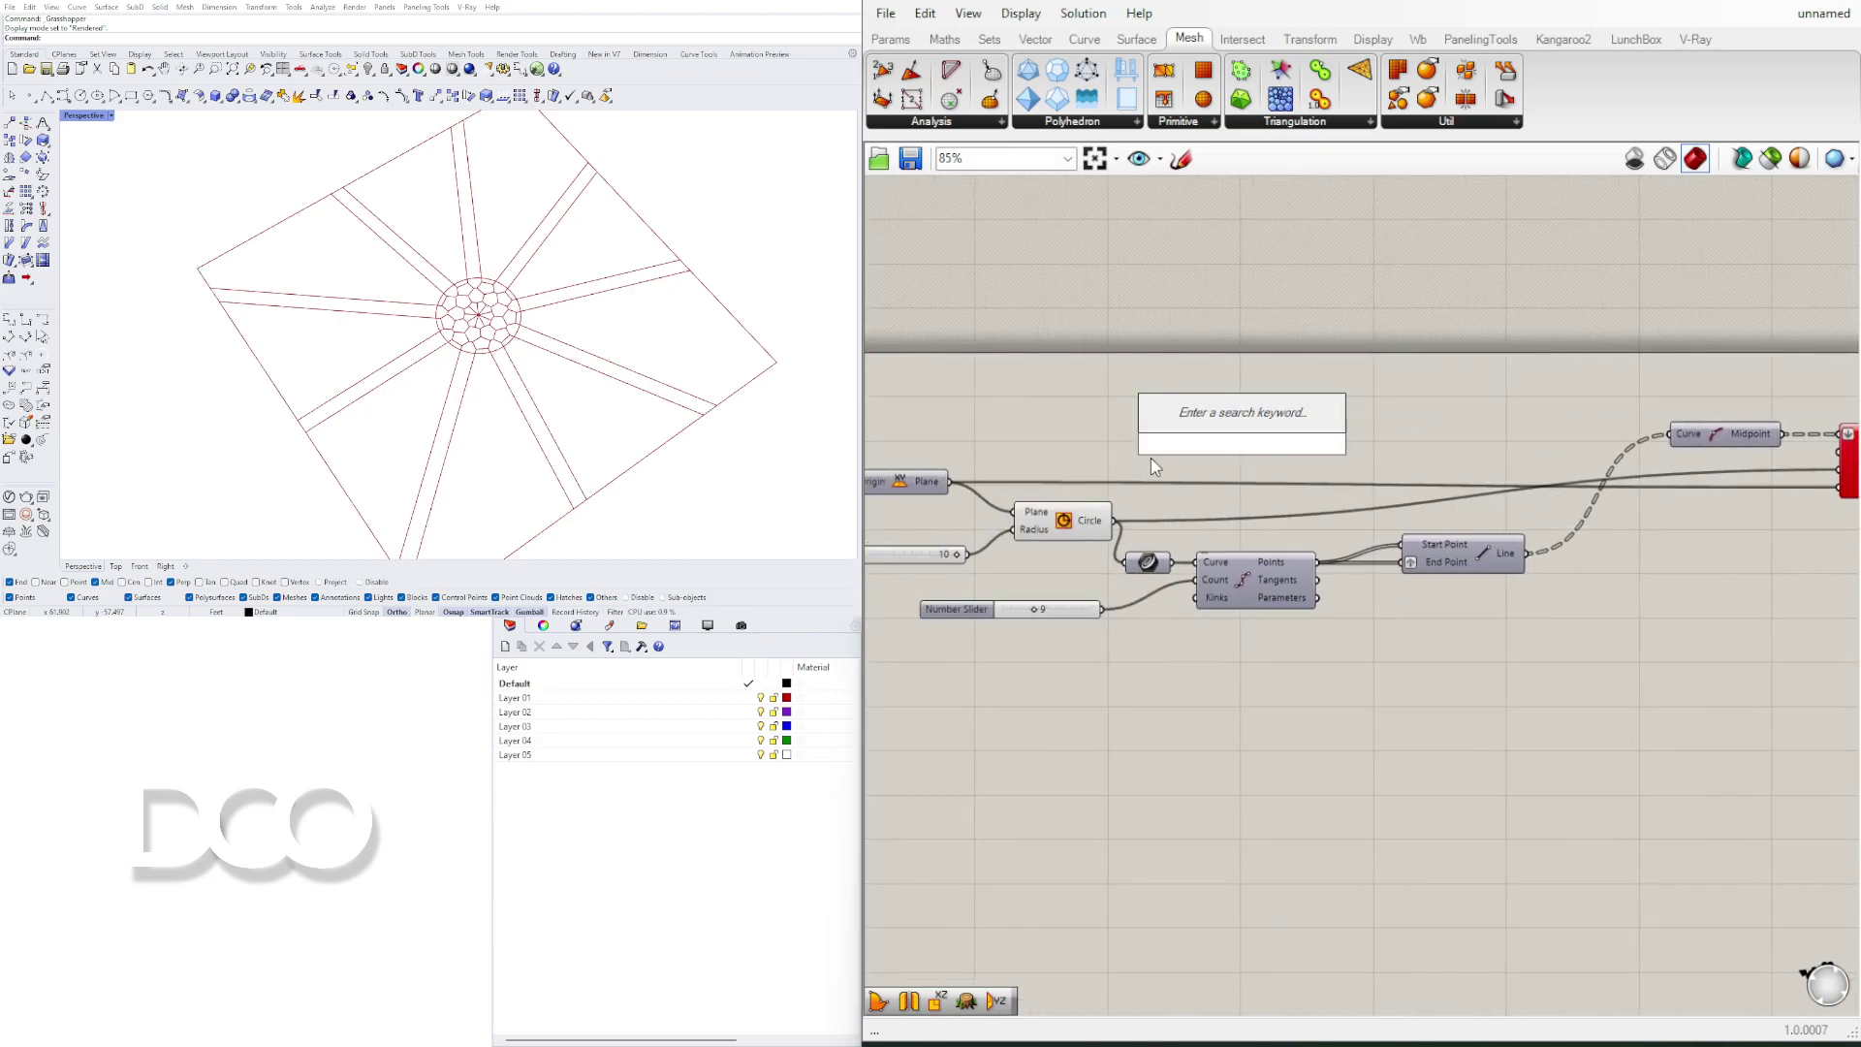
text(bou)
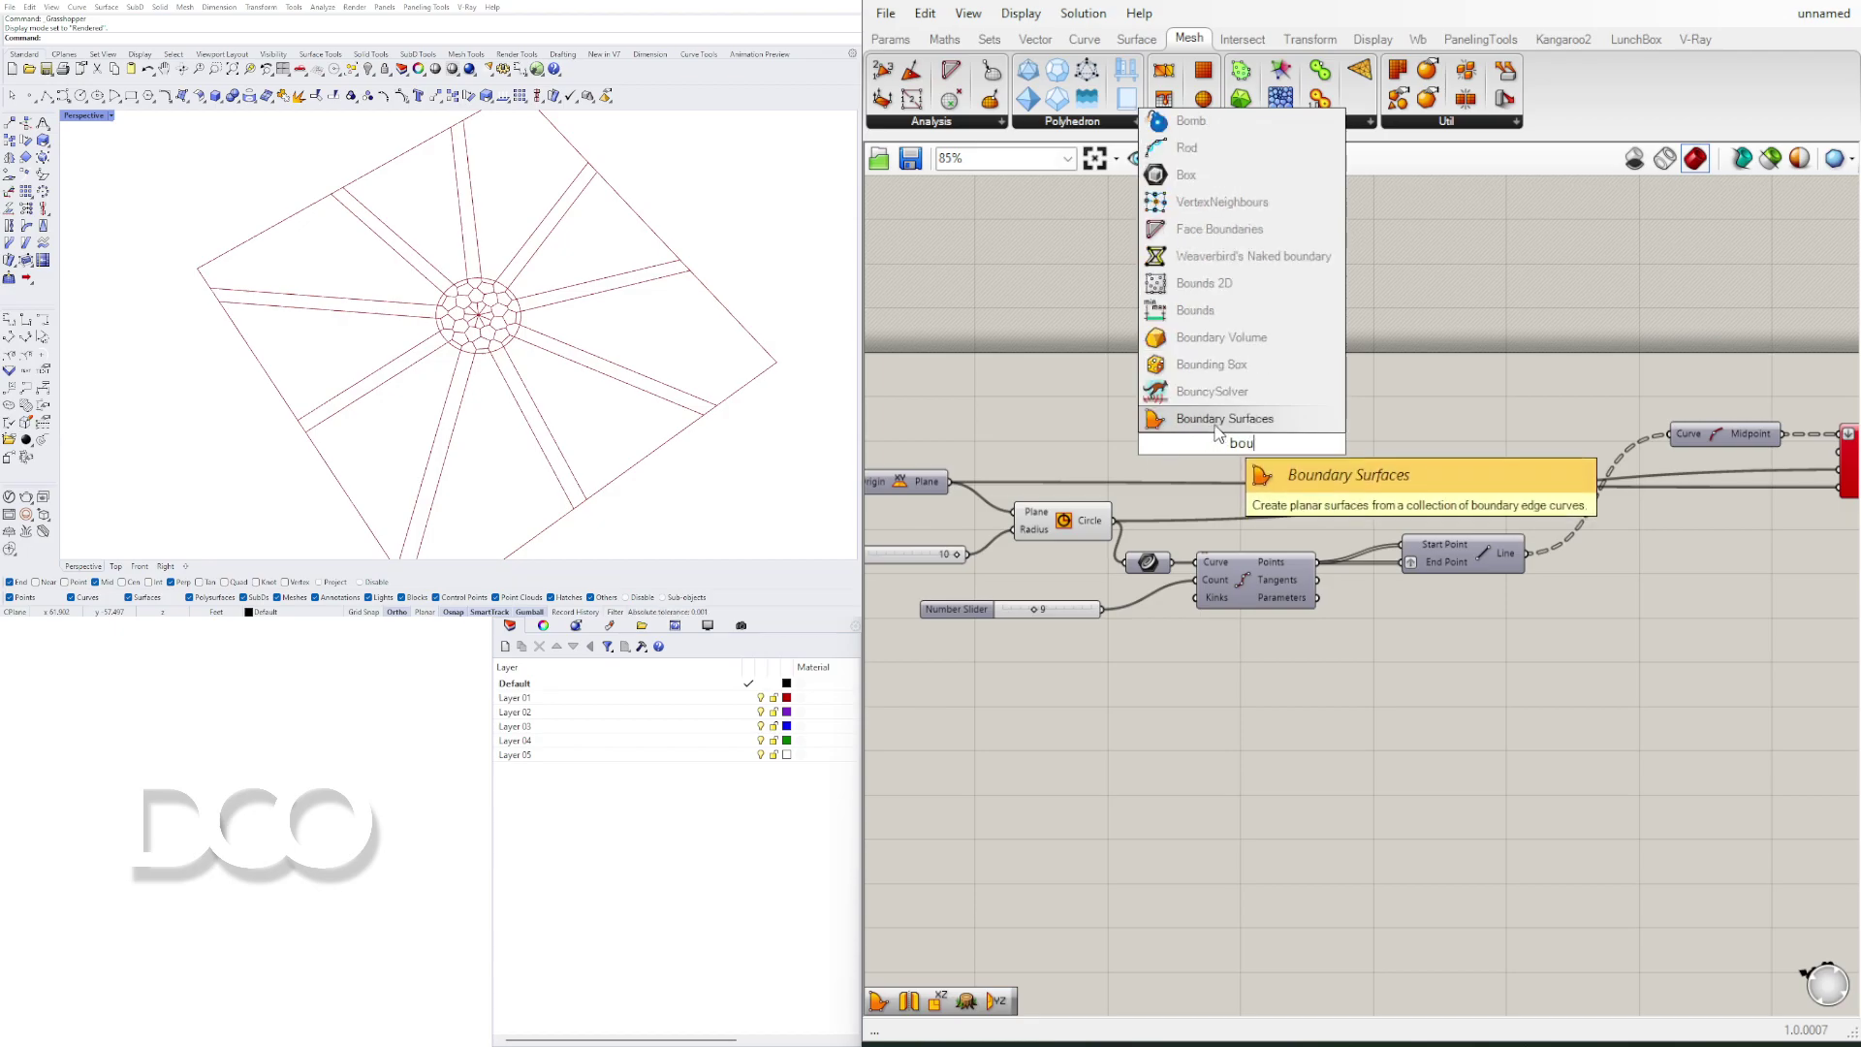
click(1204, 480)
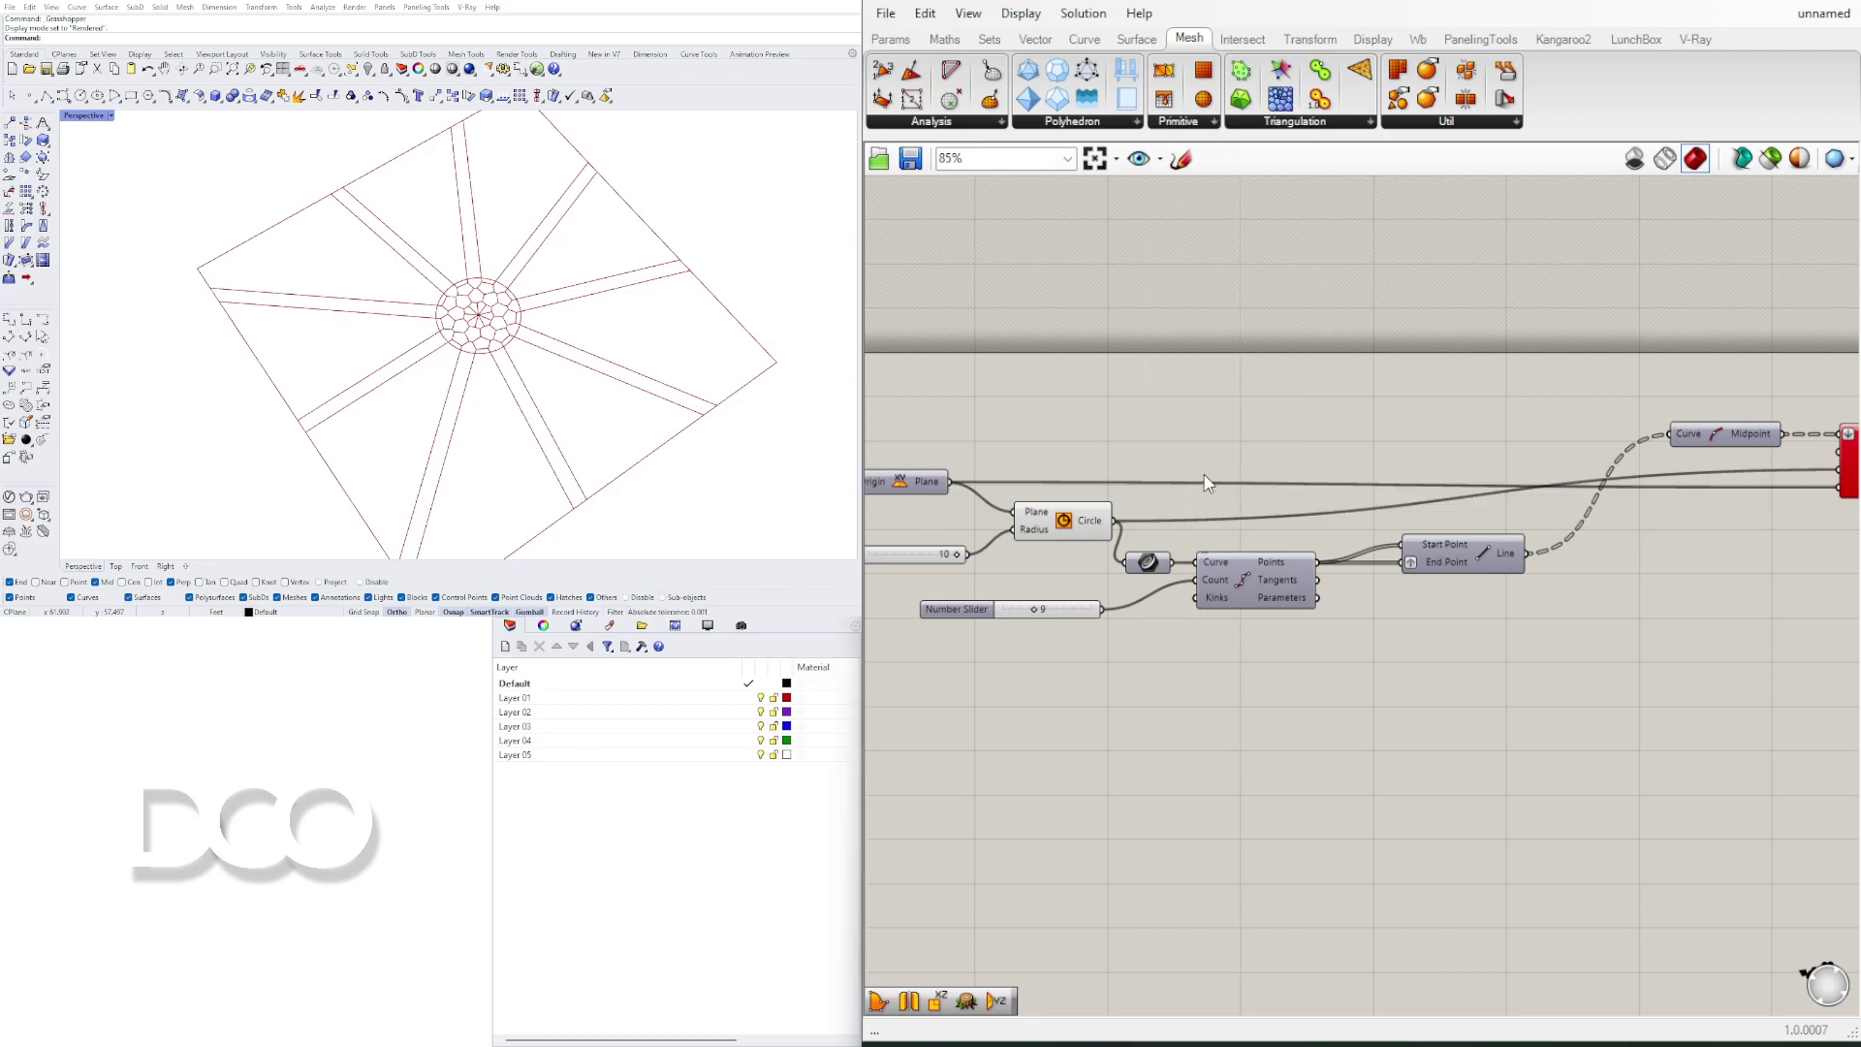
Step: Add a Box parameter above the Divide Curve component and connect the Circle output to it
double_click(1209, 451)
text(bo)
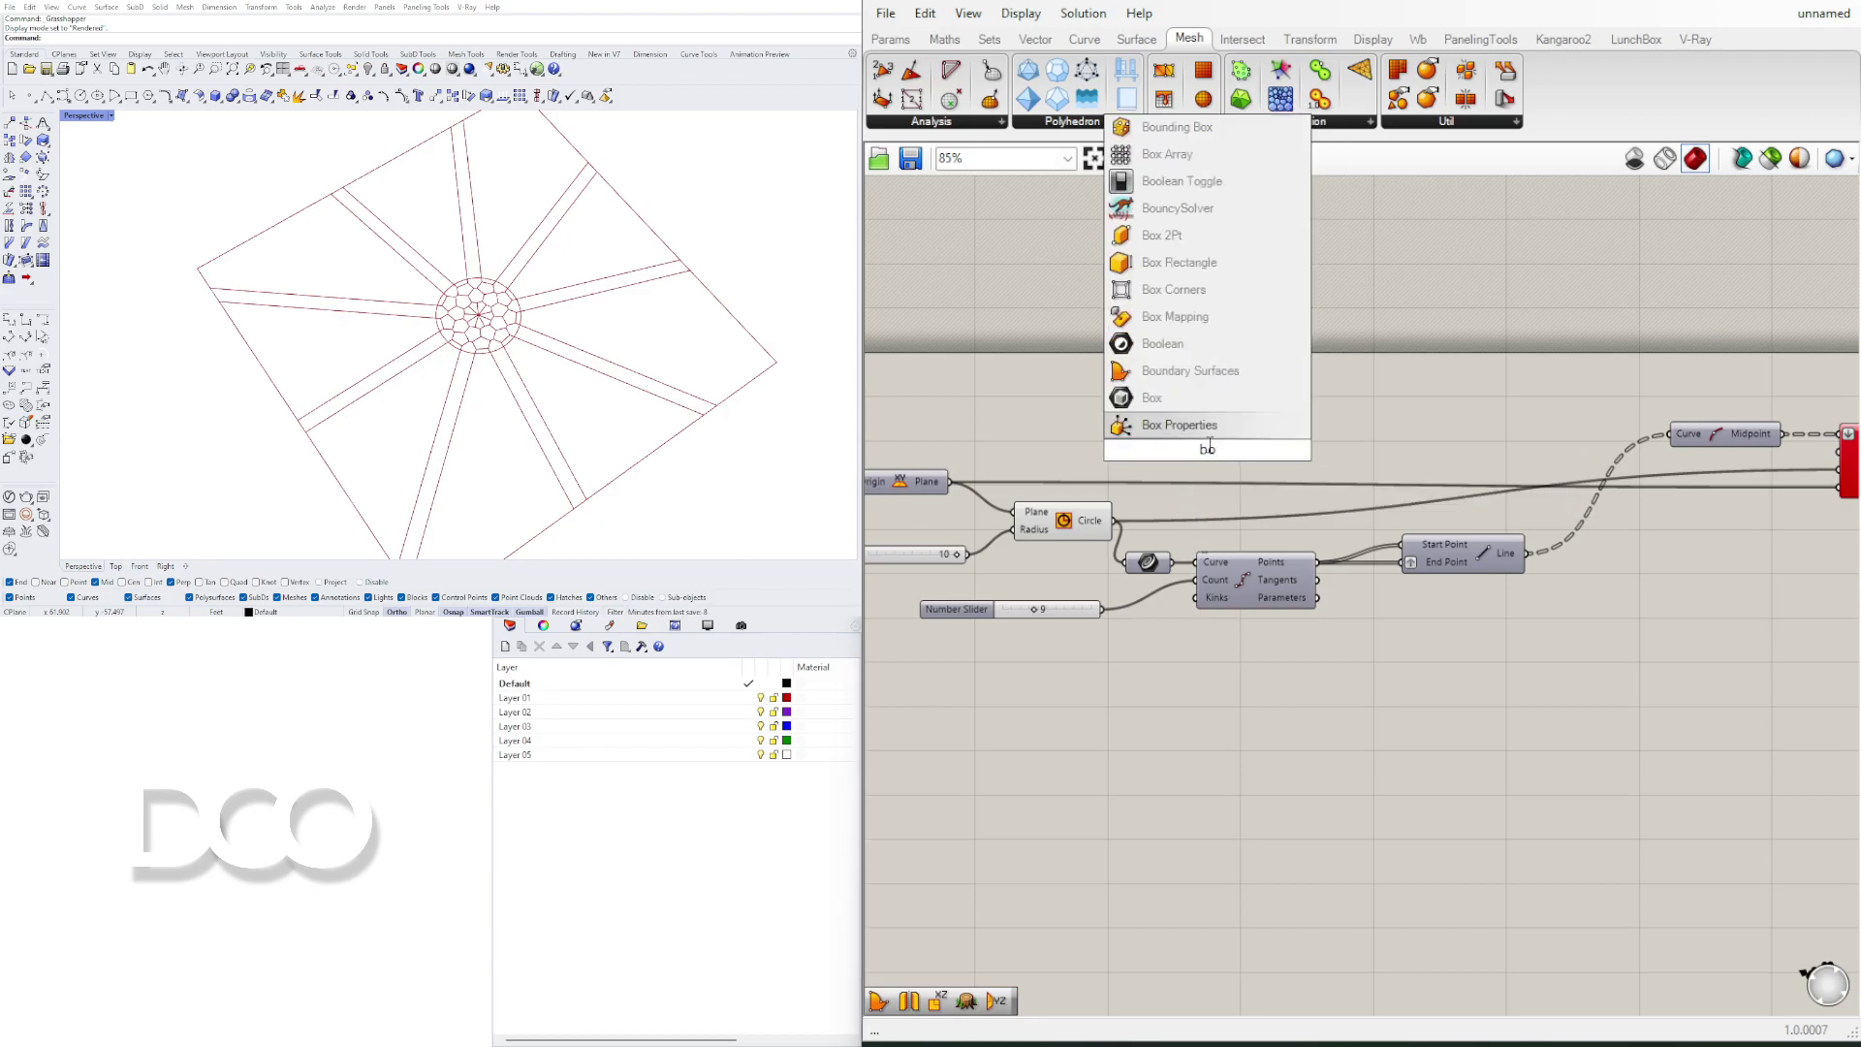
text(x)
click(1183, 423)
drag(1113, 520, 1235, 429)
scroll(473, 311, up, 5)
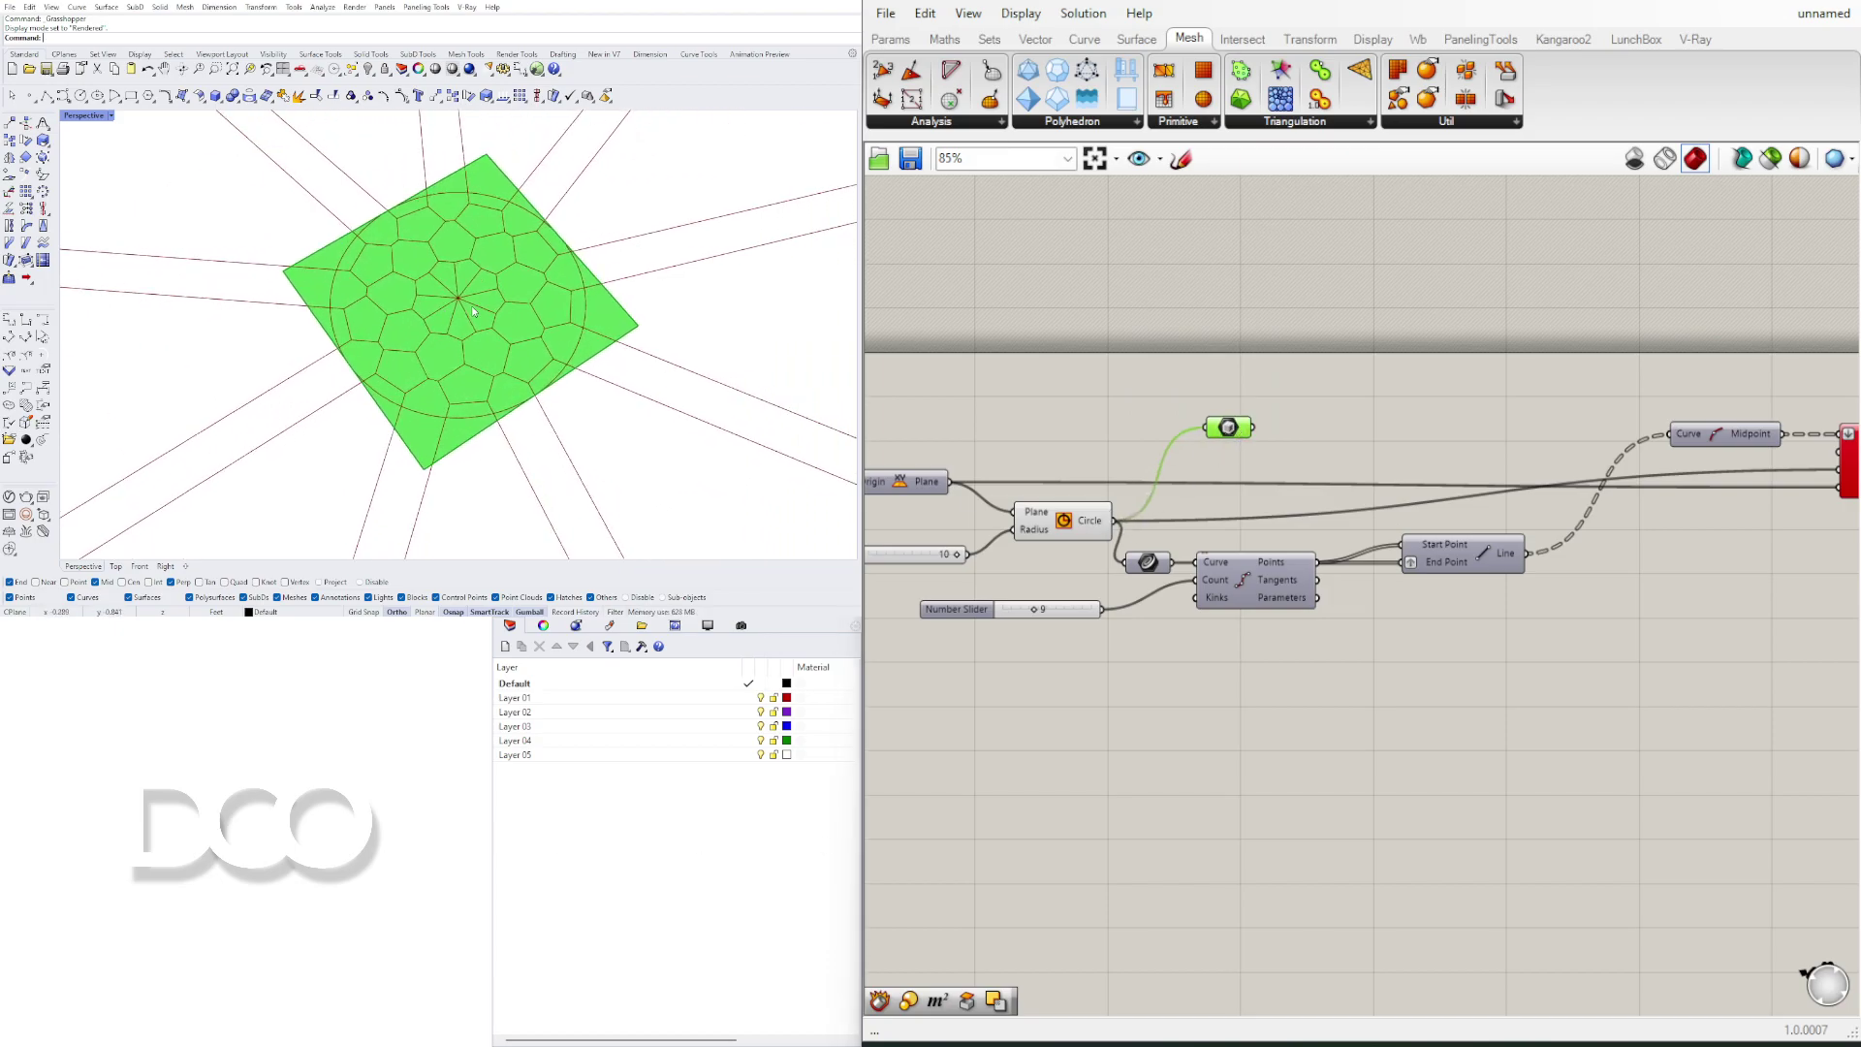
scroll(1319, 387, up, 3)
double_click(1322, 462)
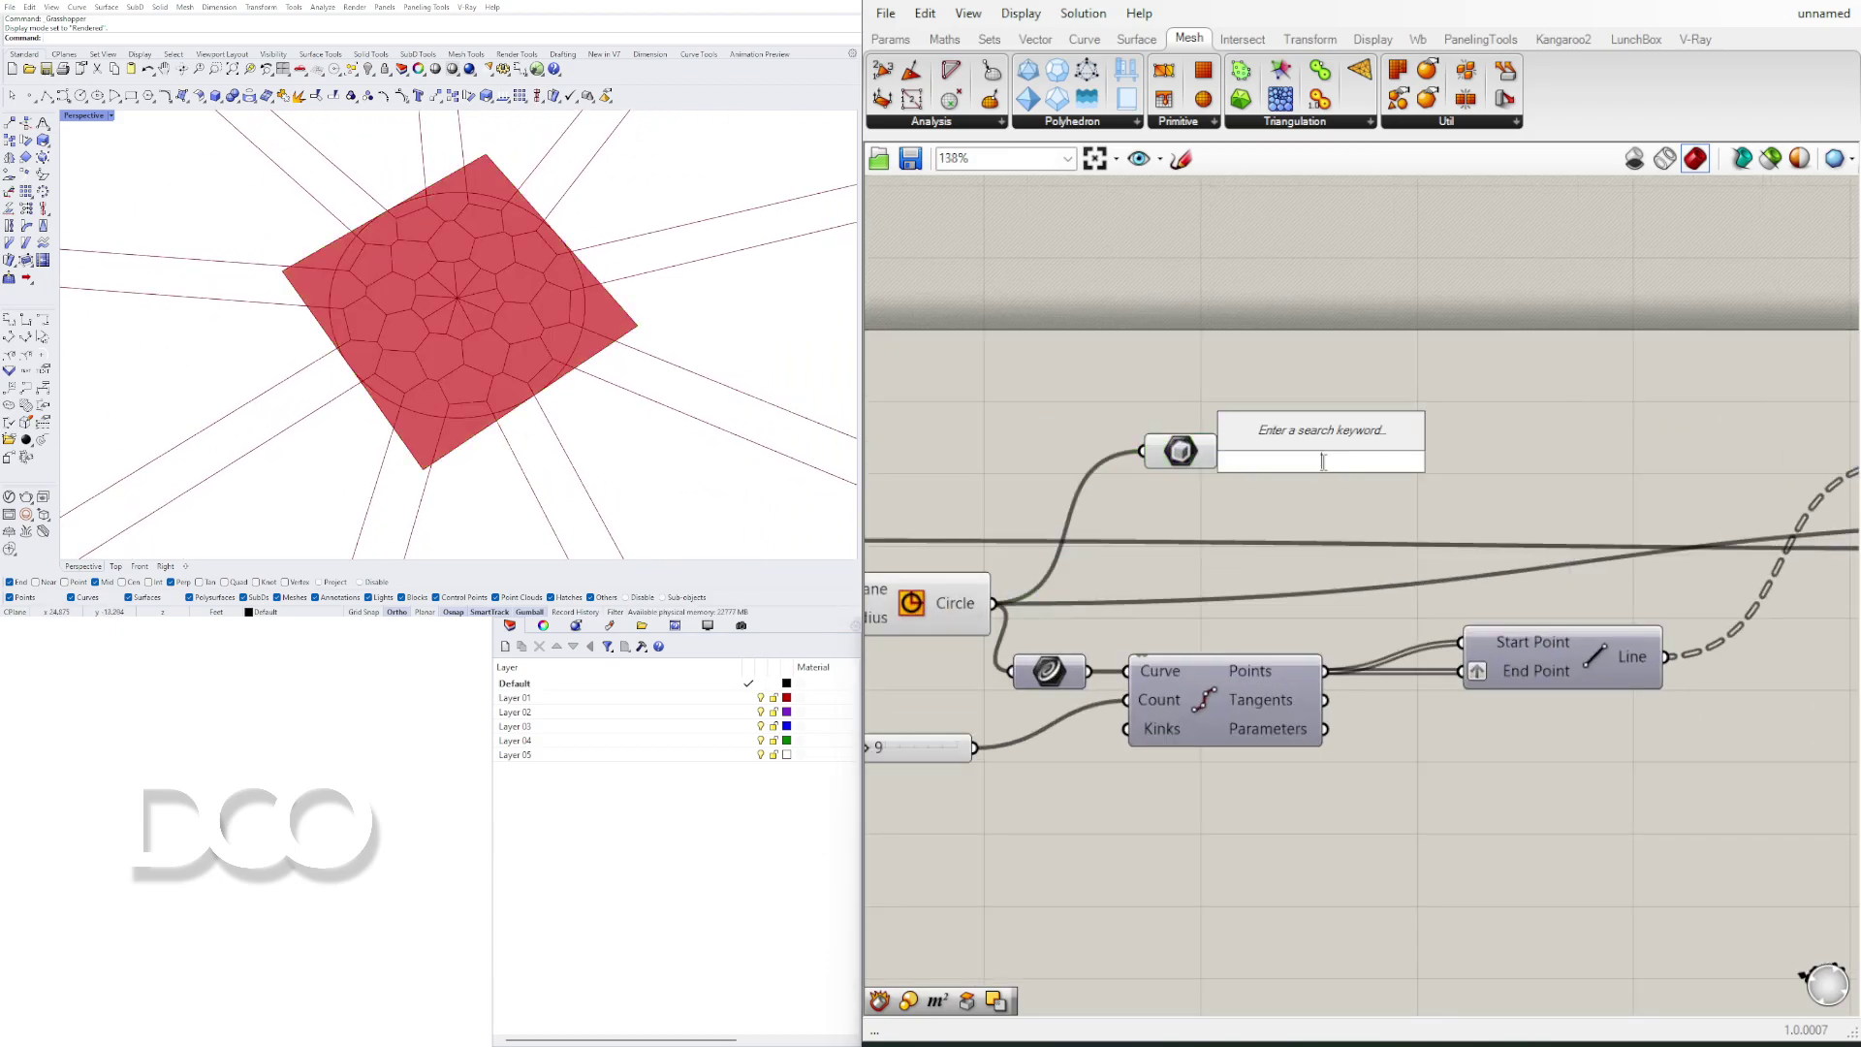
text(item)
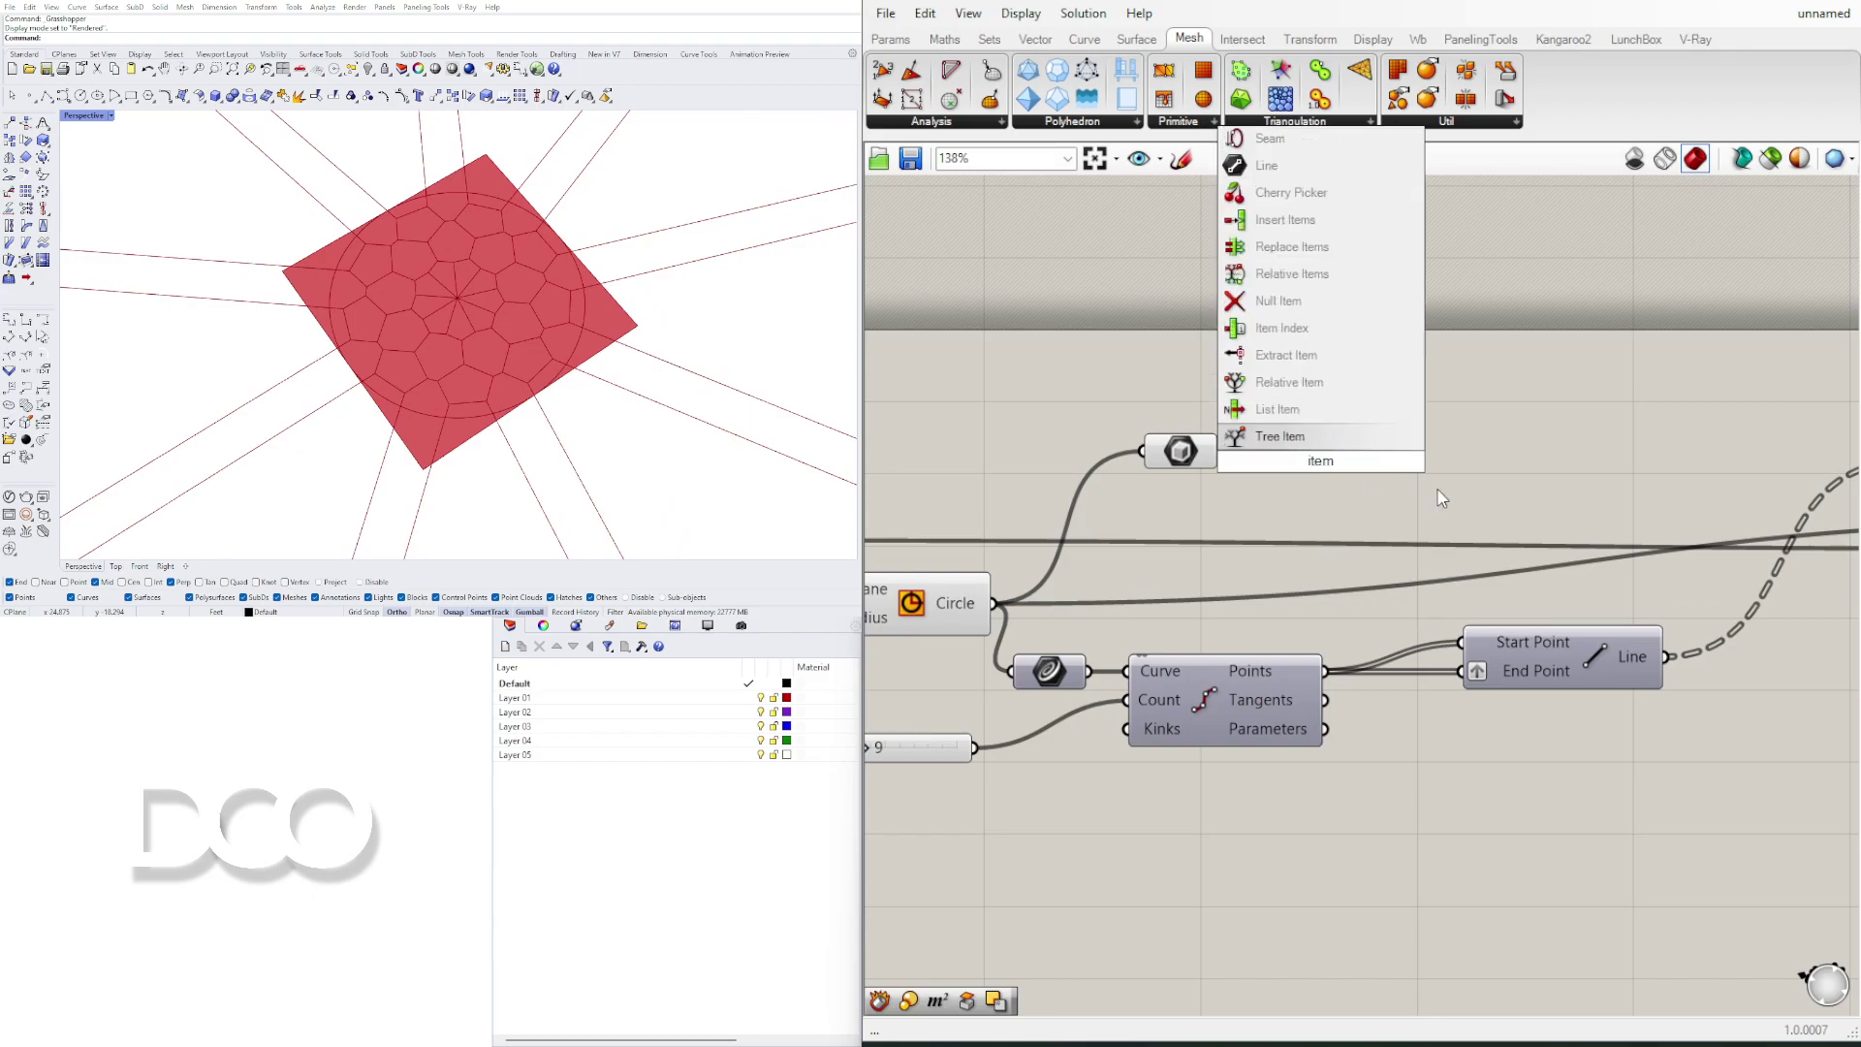
key(Escape)
Step: Add a Deconstruct Brep component beside the Box parameter and connect the Box output to its Brep input
double_click(1386, 445)
text(dec)
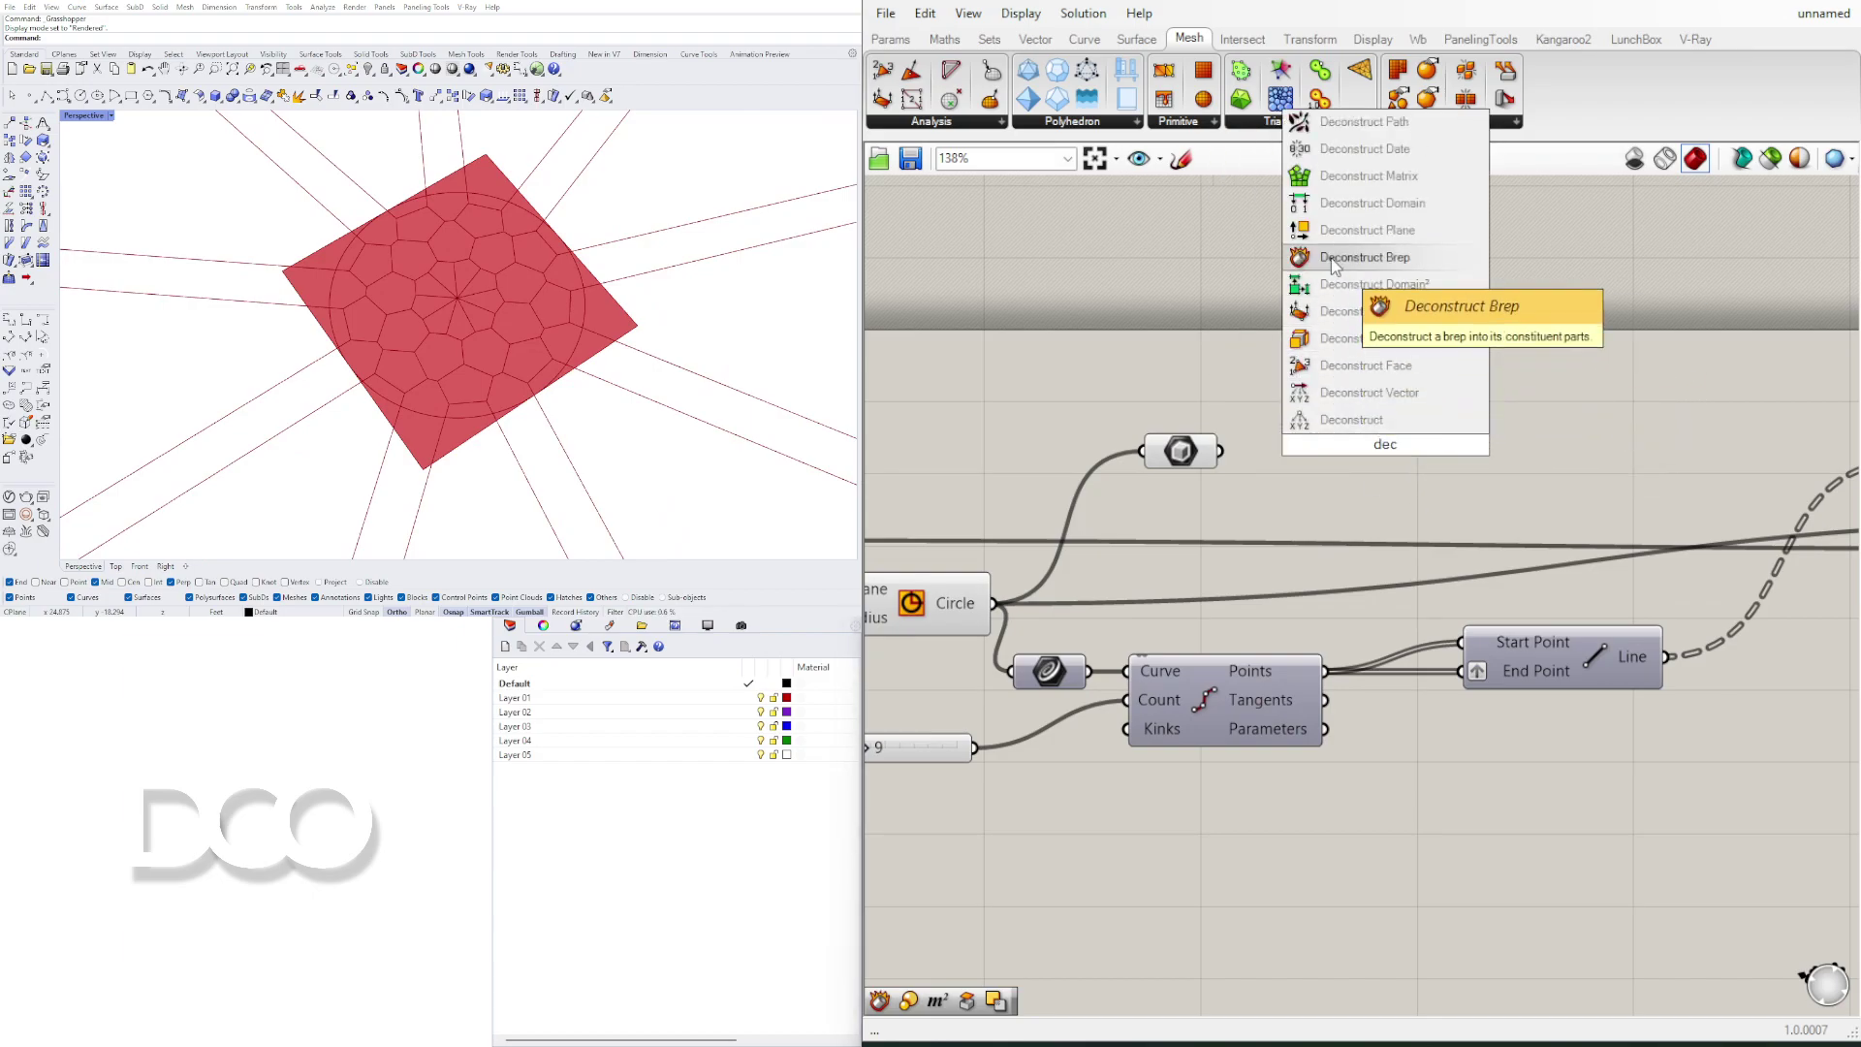
click(1357, 256)
drag(1285, 470, 1304, 445)
drag(1371, 444, 1318, 450)
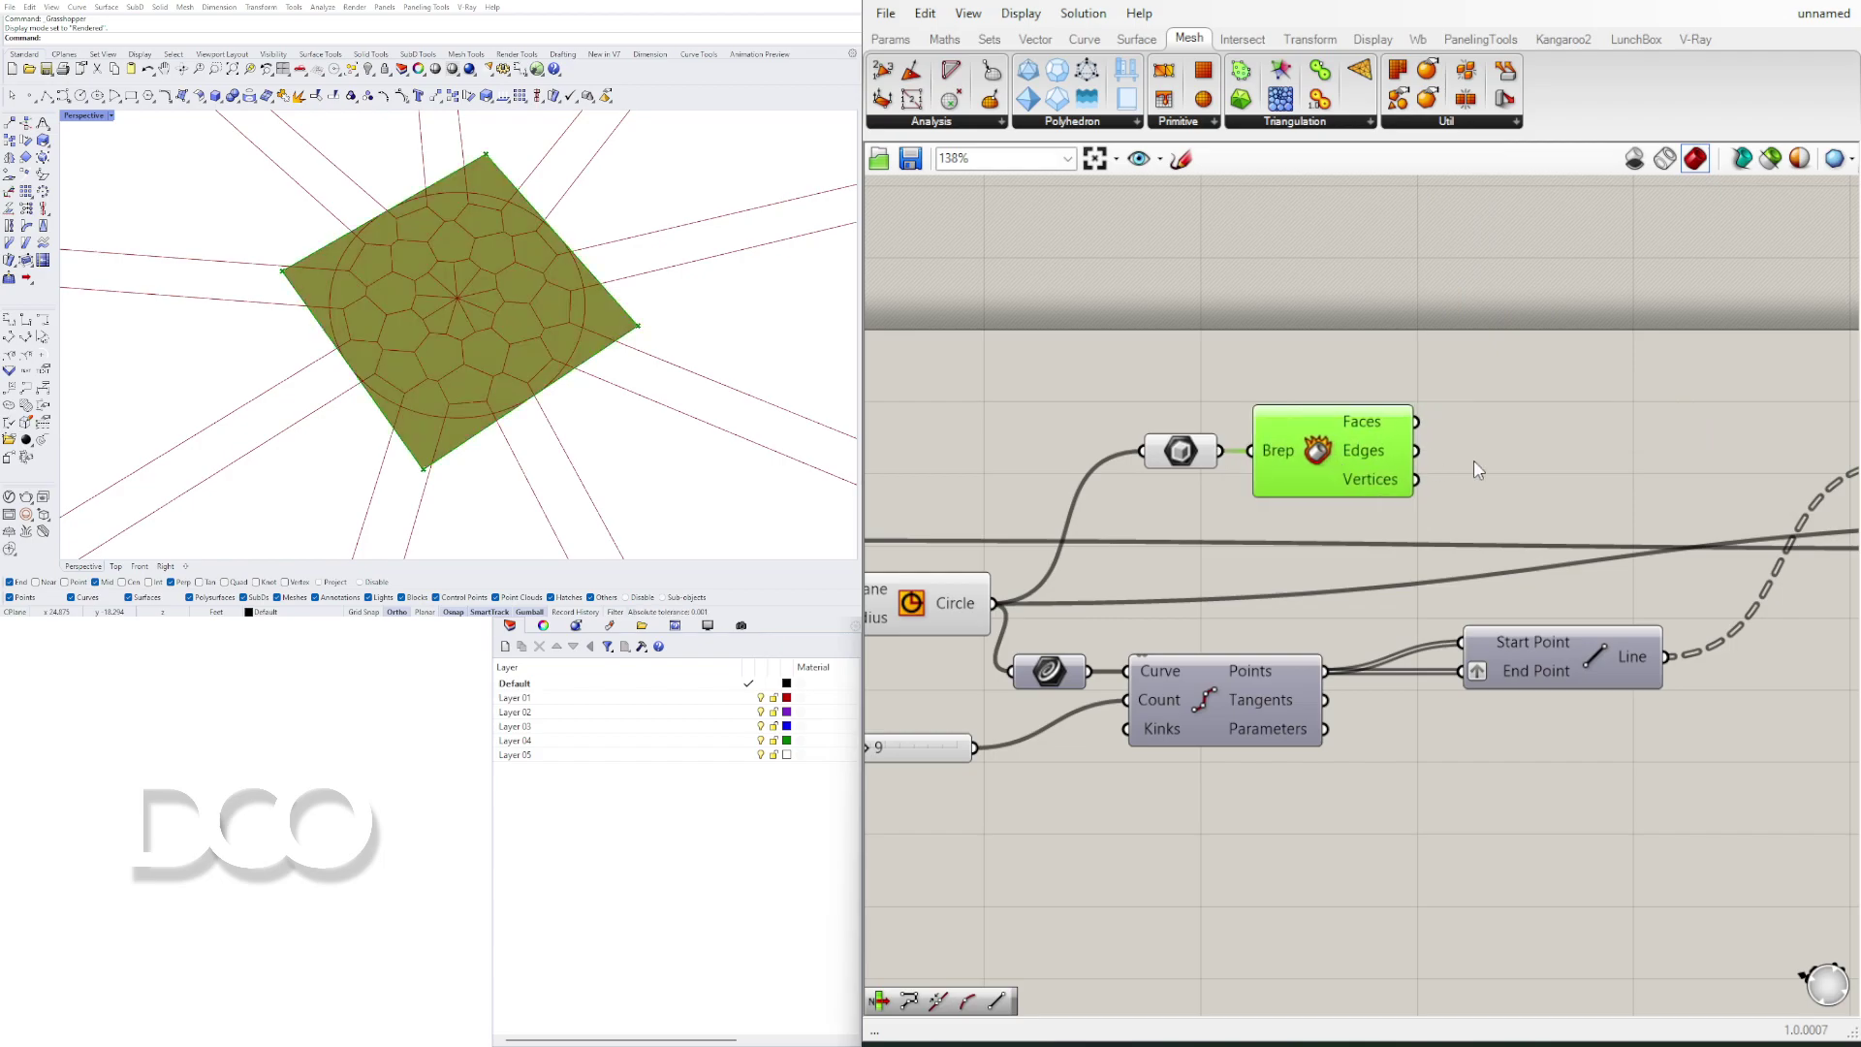
Step: Add a List Item component, connect Deconstruct Brep's Faces output to its List input, and align the two components
double_click(1537, 457)
text(list)
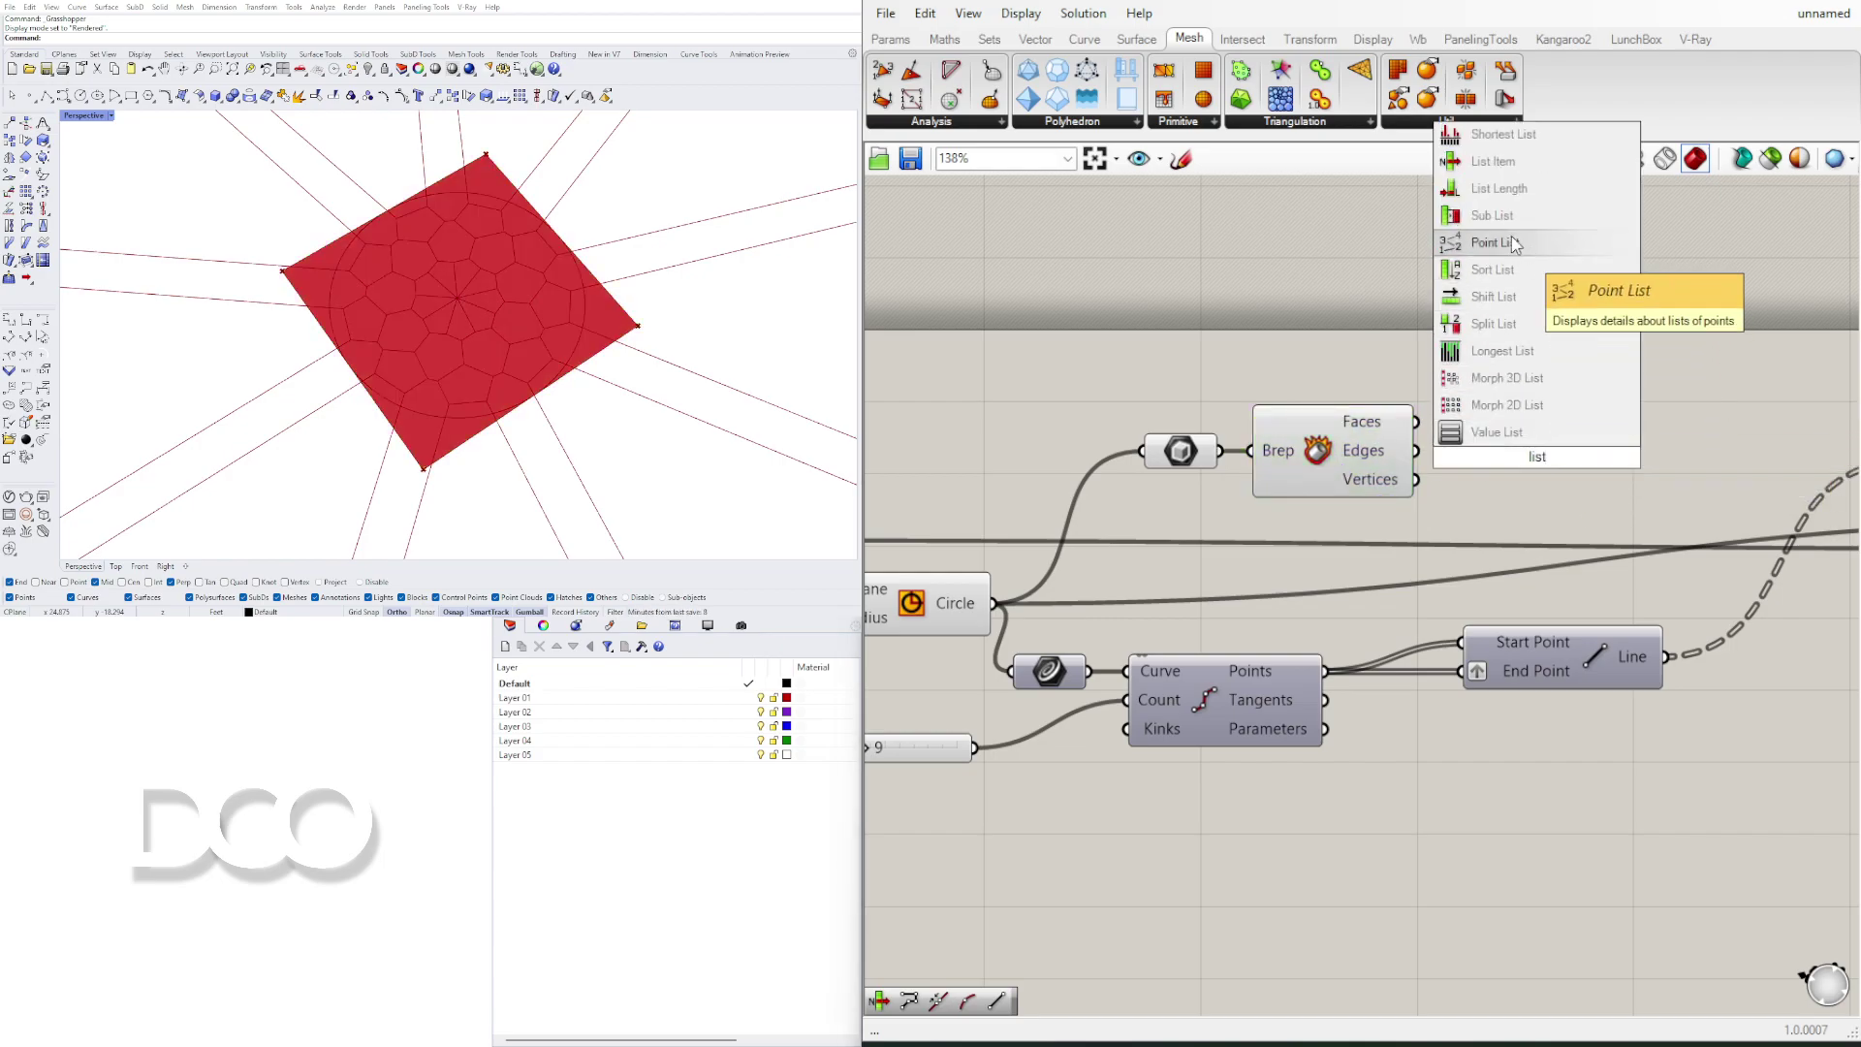
click(1538, 159)
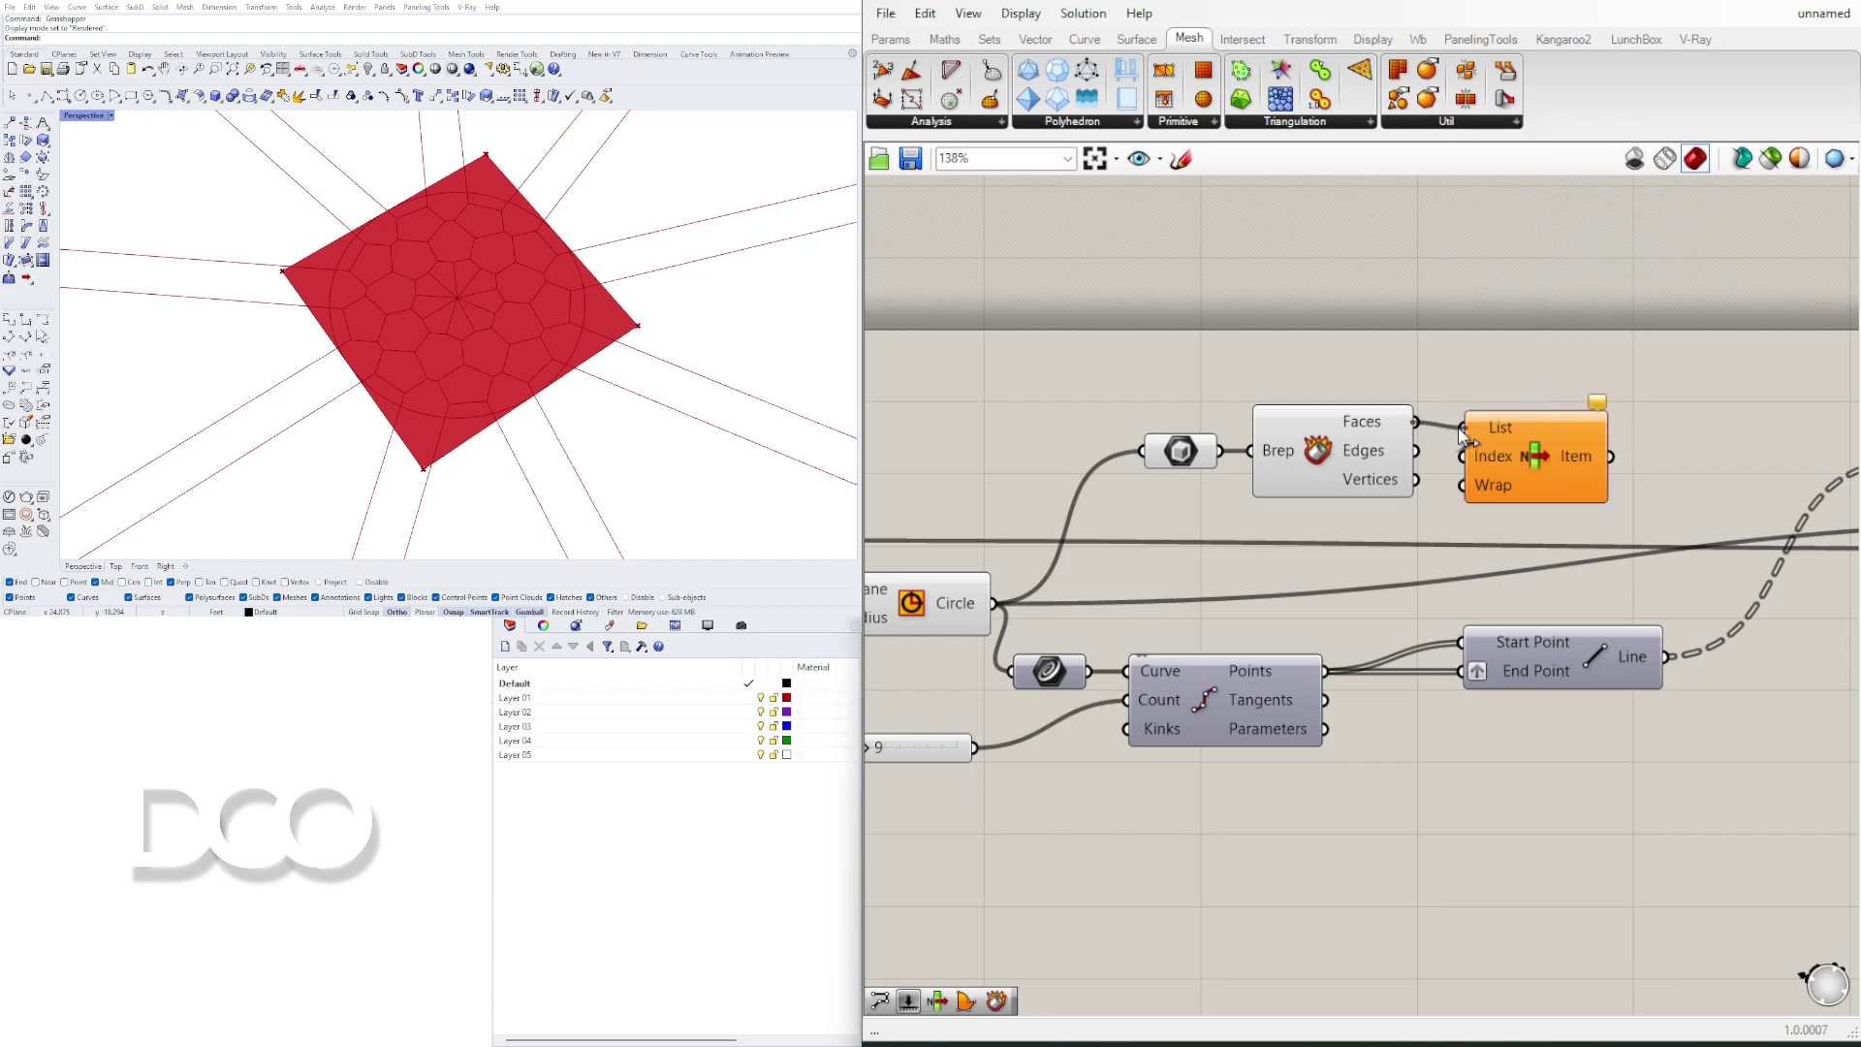
drag(1461, 429, 1463, 429)
mouse_move(1544, 453)
mouse_down()
mouse_move(1564, 456)
mouse_move(1533, 446)
mouse_up()
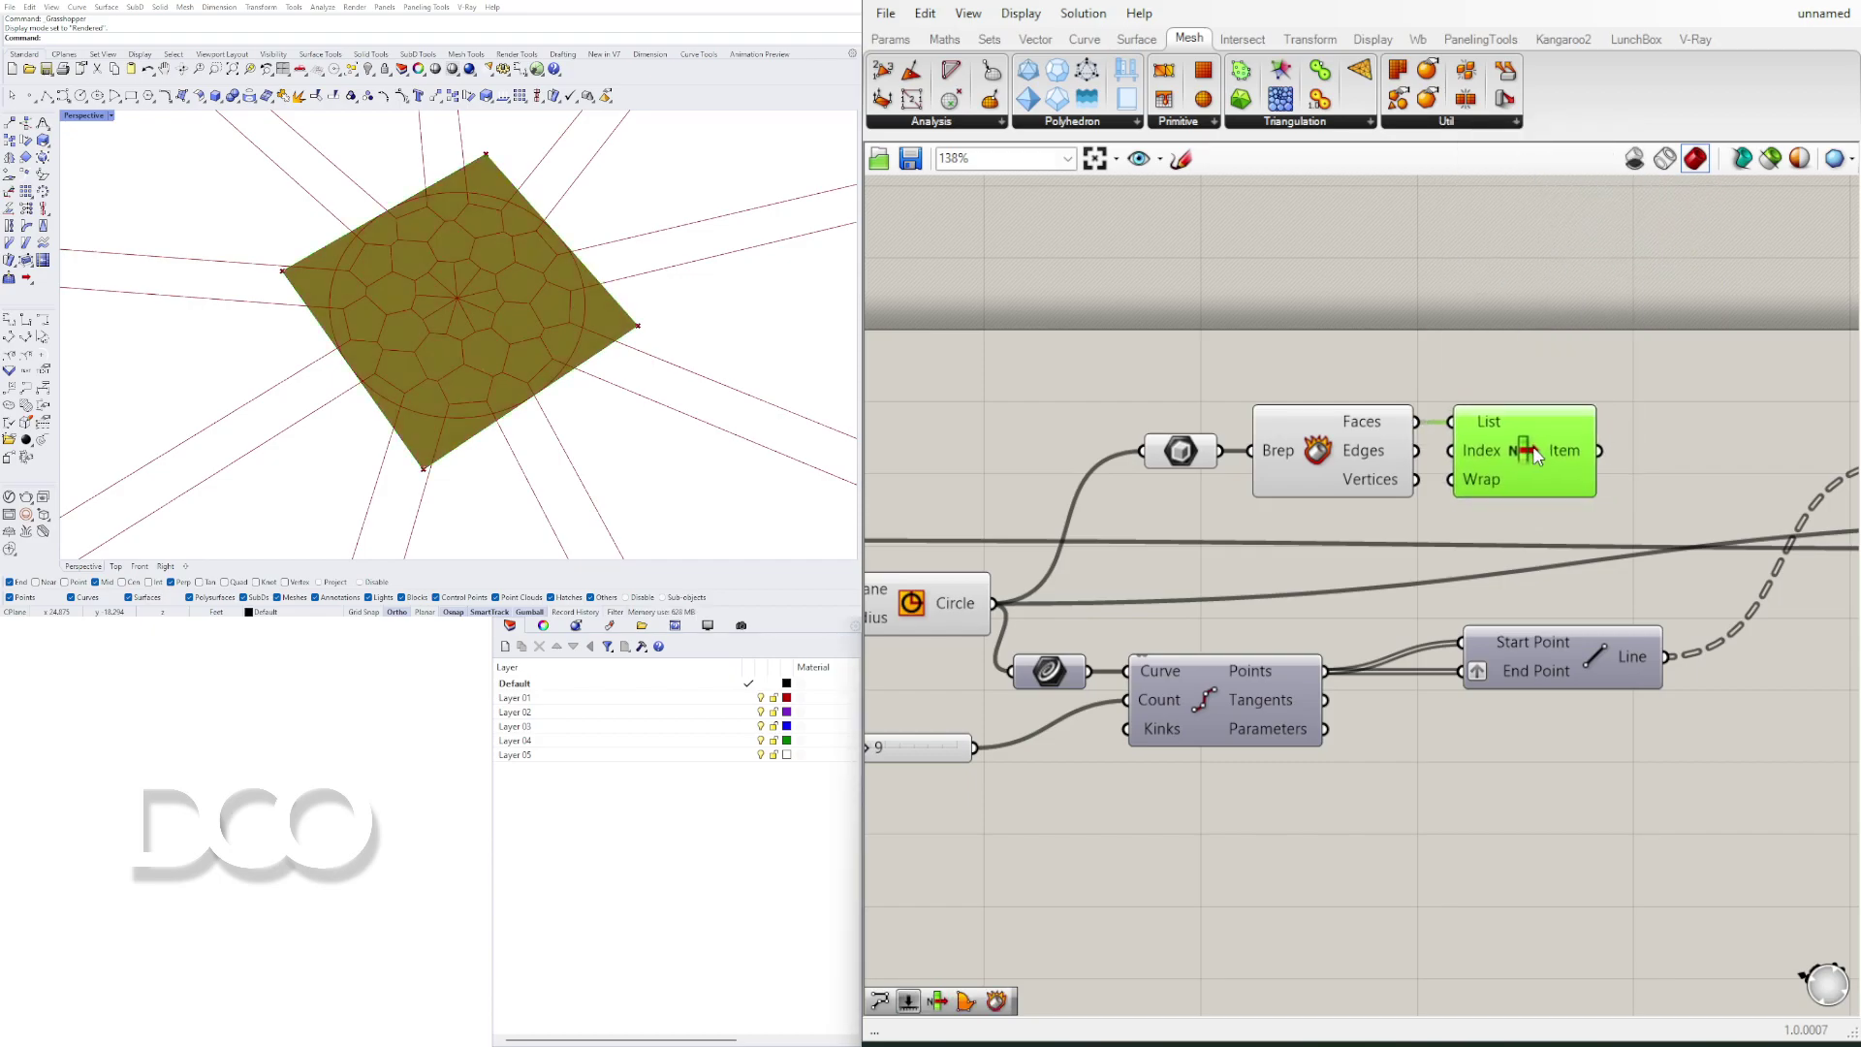
Step: Turn off the viewport preview of the Box and Deconstruct Brep components together
drag(1363, 360, 1142, 482)
middle_click(1191, 340)
click(1249, 274)
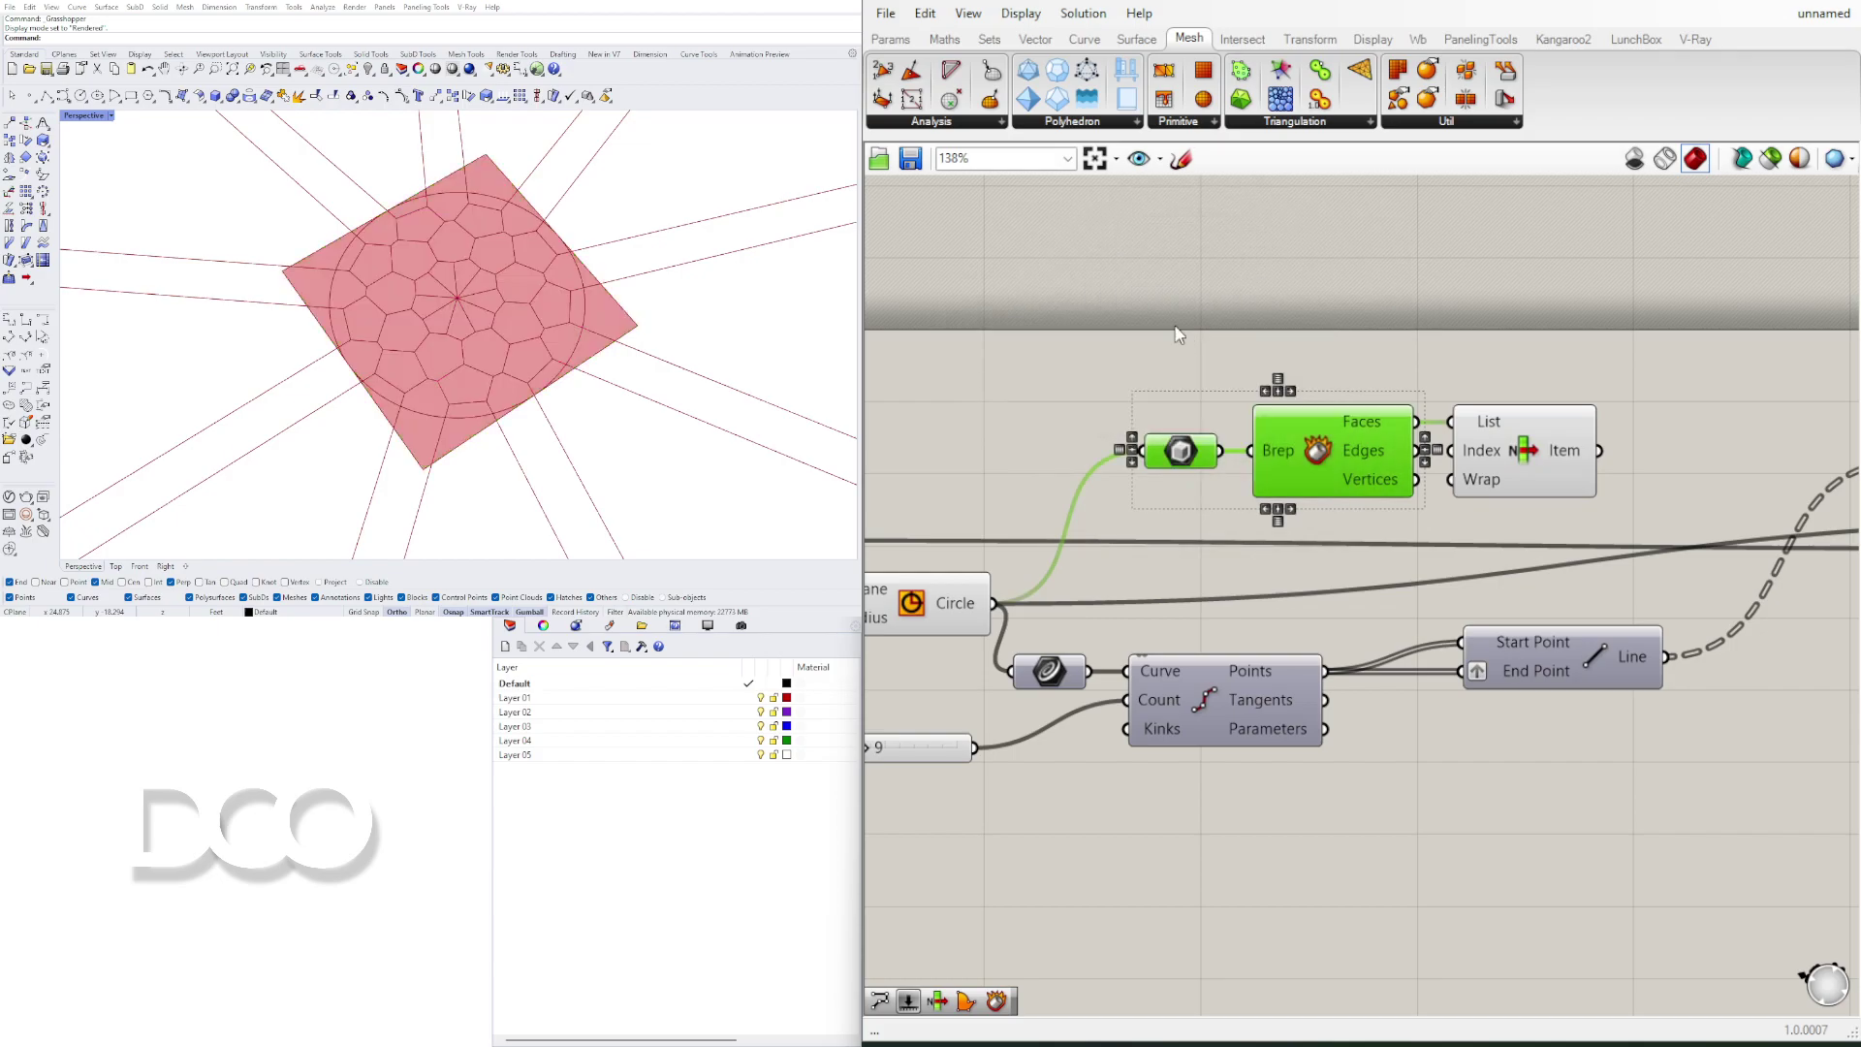
Step: Connect the List Item output to the Voronoi component's Boundary input, replacing the Circle connection
scroll(1420, 358, down, 3)
right_drag(1620, 406, 1293, 462)
scroll(1293, 462, up, 2)
drag(1194, 492, 1683, 550)
click(1715, 477)
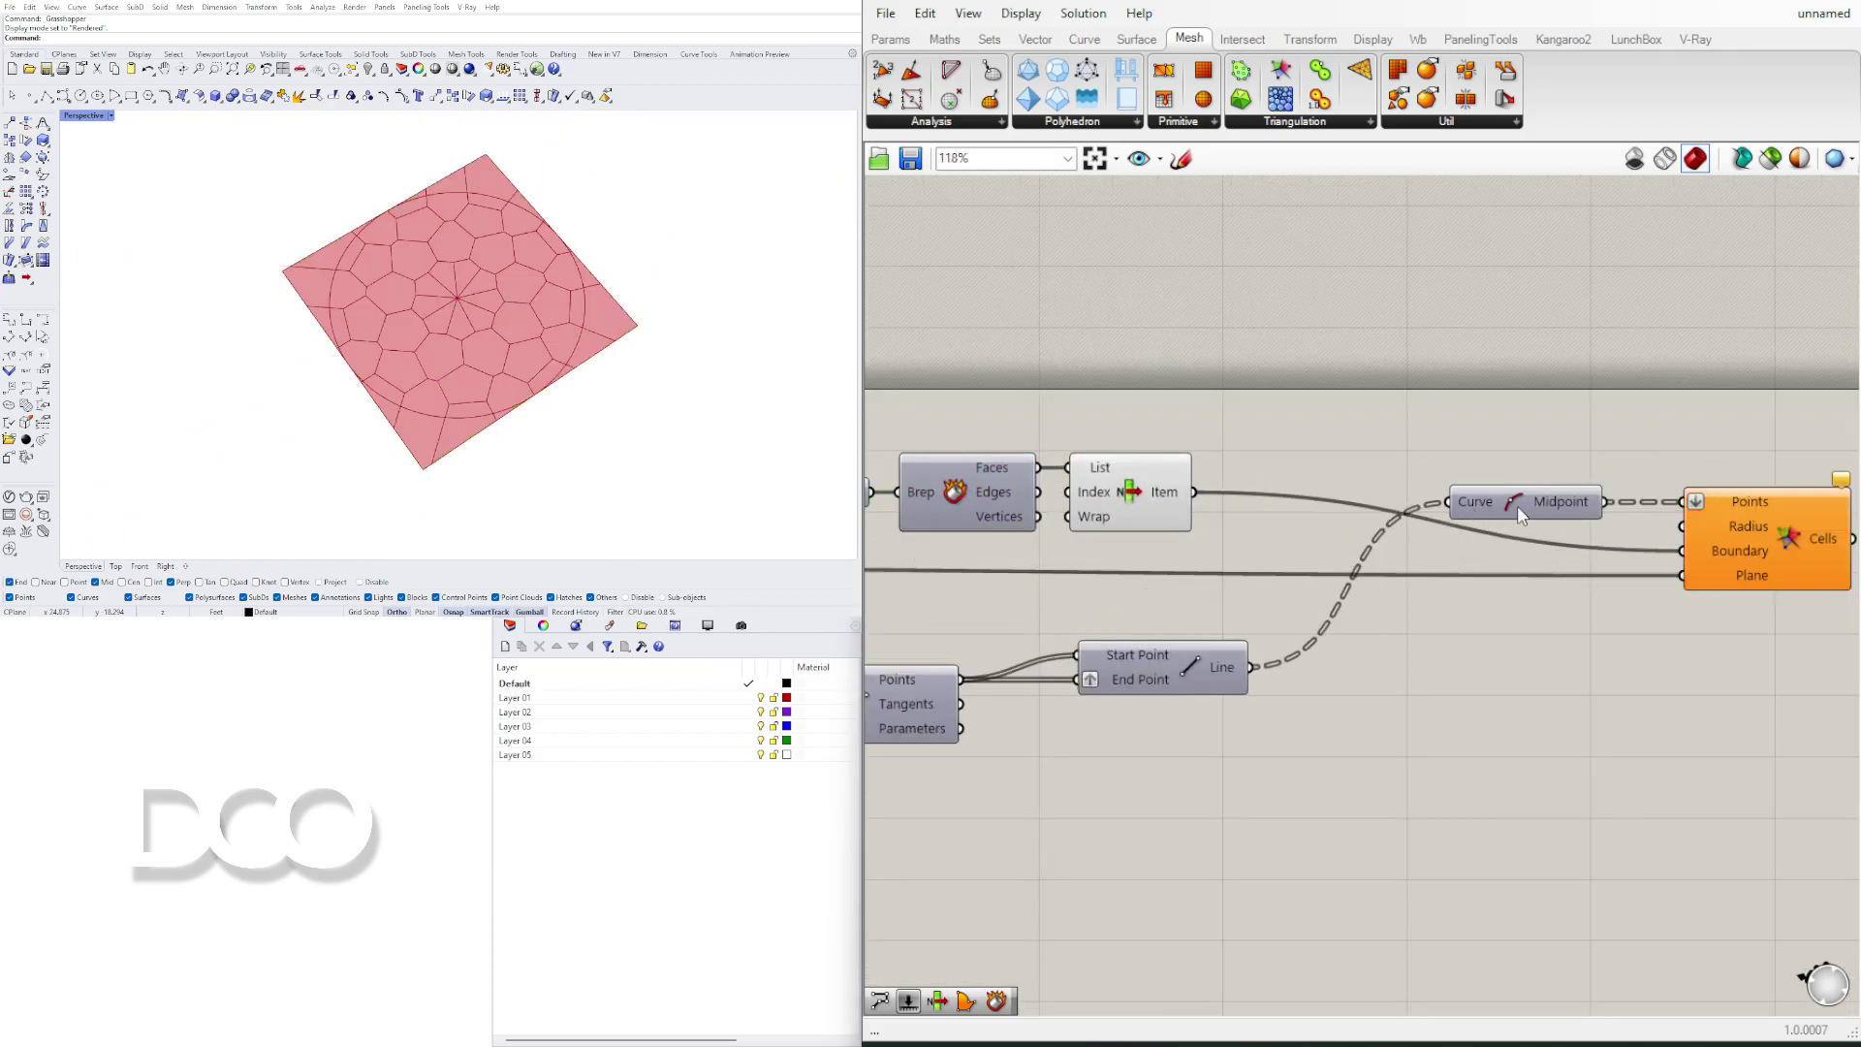
Step: Lower the Curve Middle component to the level of the Line component, and select the List Item component
drag(1516, 504, 1517, 654)
click(1534, 422)
click(1126, 492)
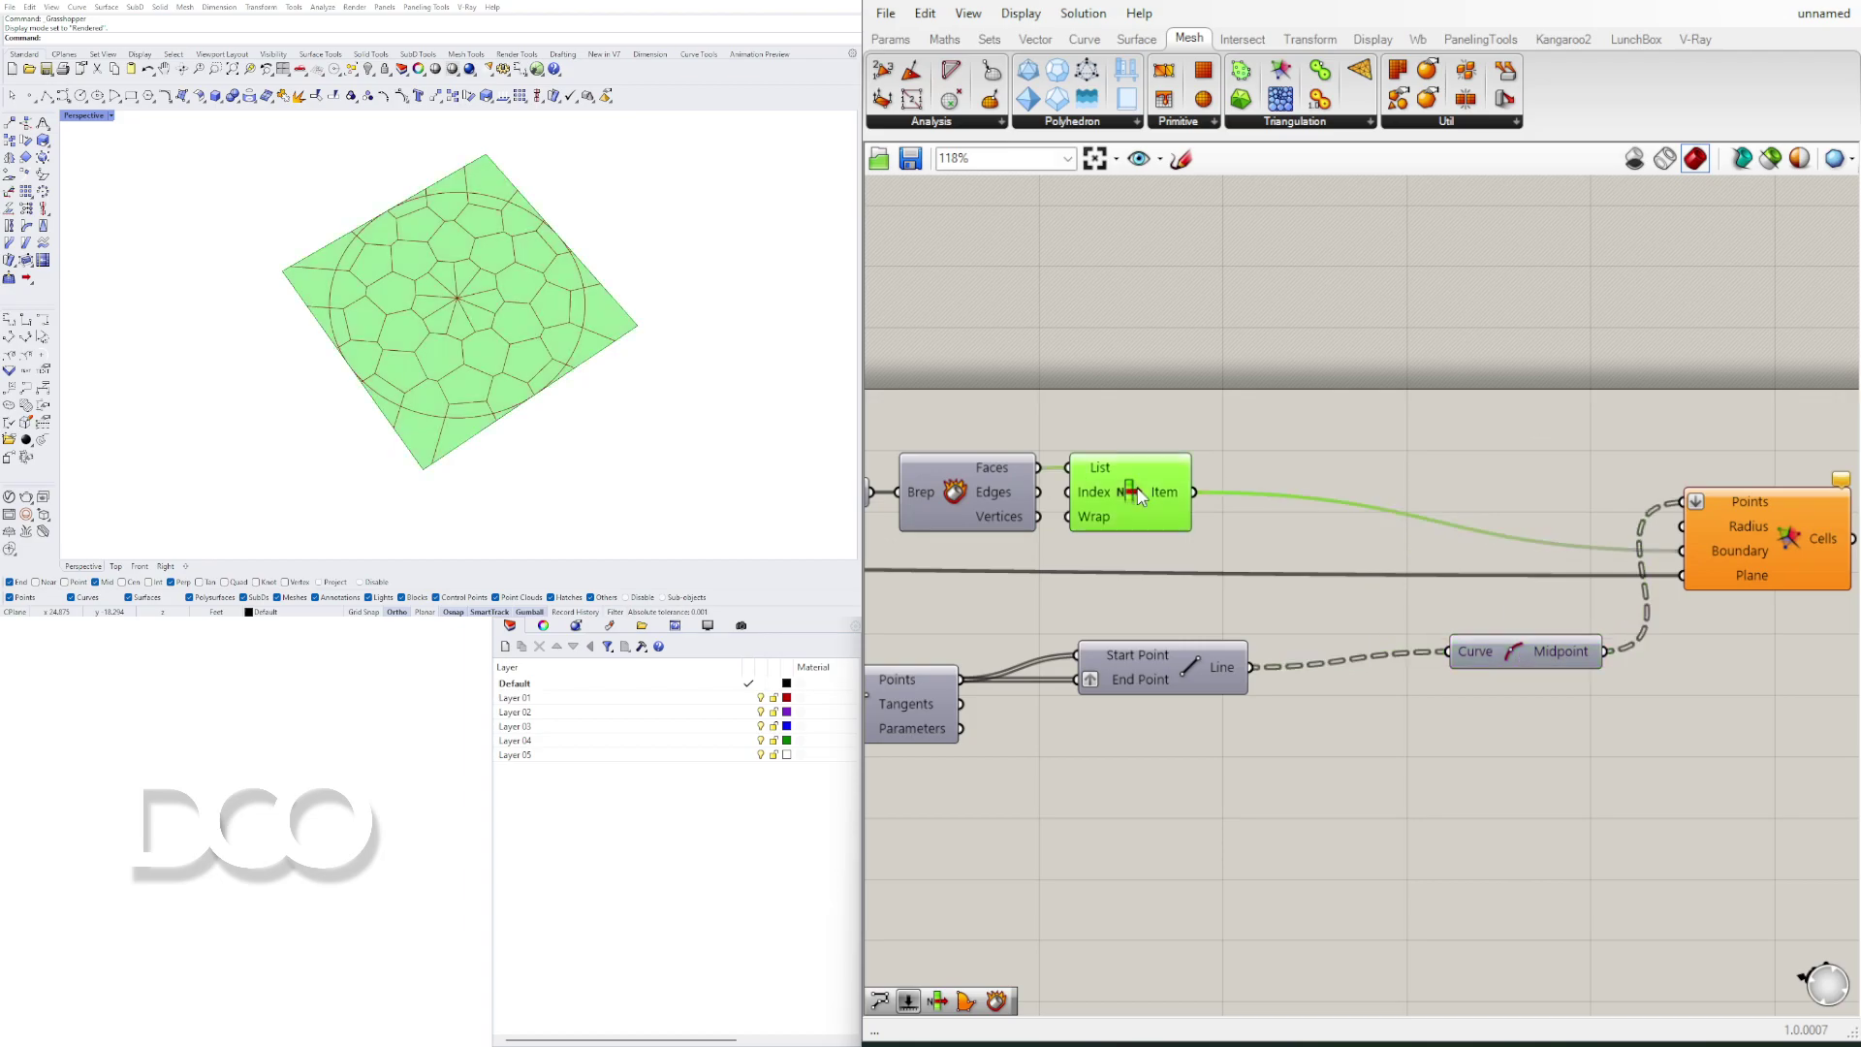
Step: Turn off the viewport preview of the List Item component and orbit the model to check the remaining curves
right_click(1127, 492)
click(1163, 527)
right_drag(437, 357, 432, 304)
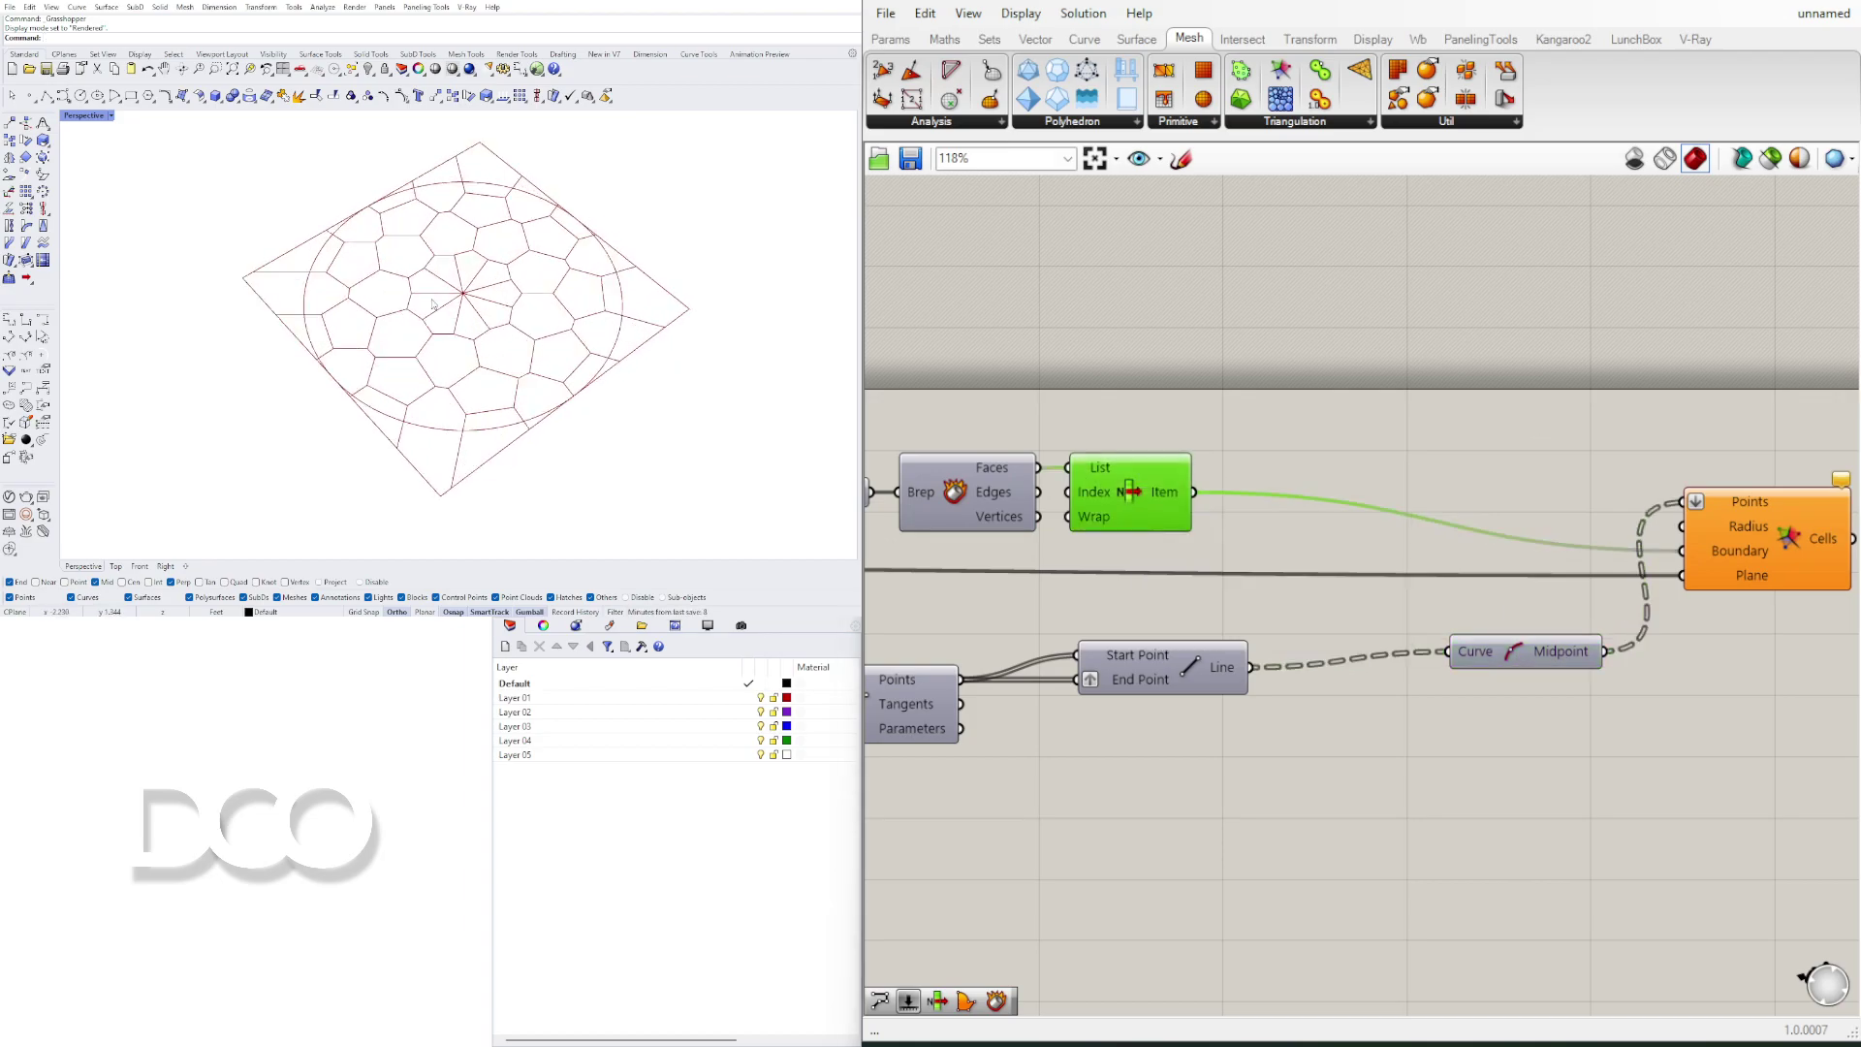
Step: Add a Boundary Surfaces component beside the Voronoi component and connect the Voronoi Cells output to its Edges input
scroll(1421, 519, down, 2)
right_drag(1652, 553, 1347, 584)
scroll(1347, 584, up, 2)
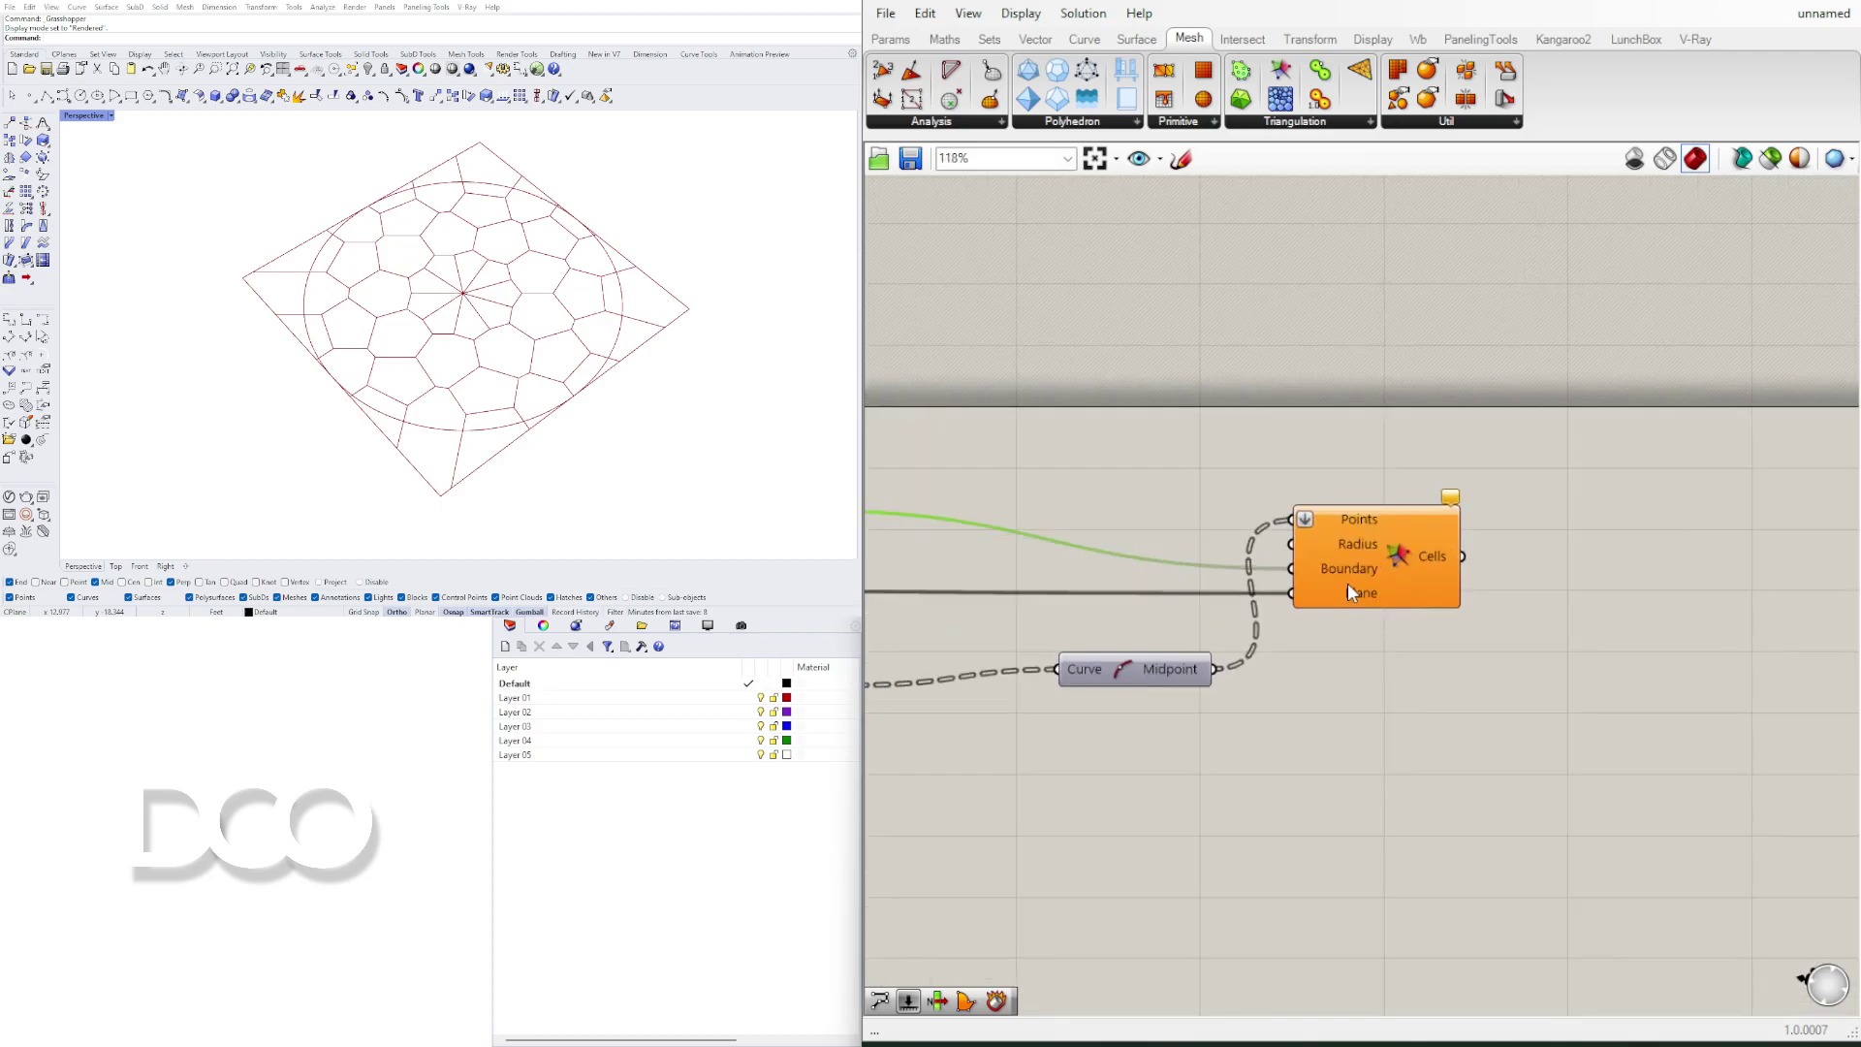
drag(1347, 584, 1391, 587)
click(1735, 595)
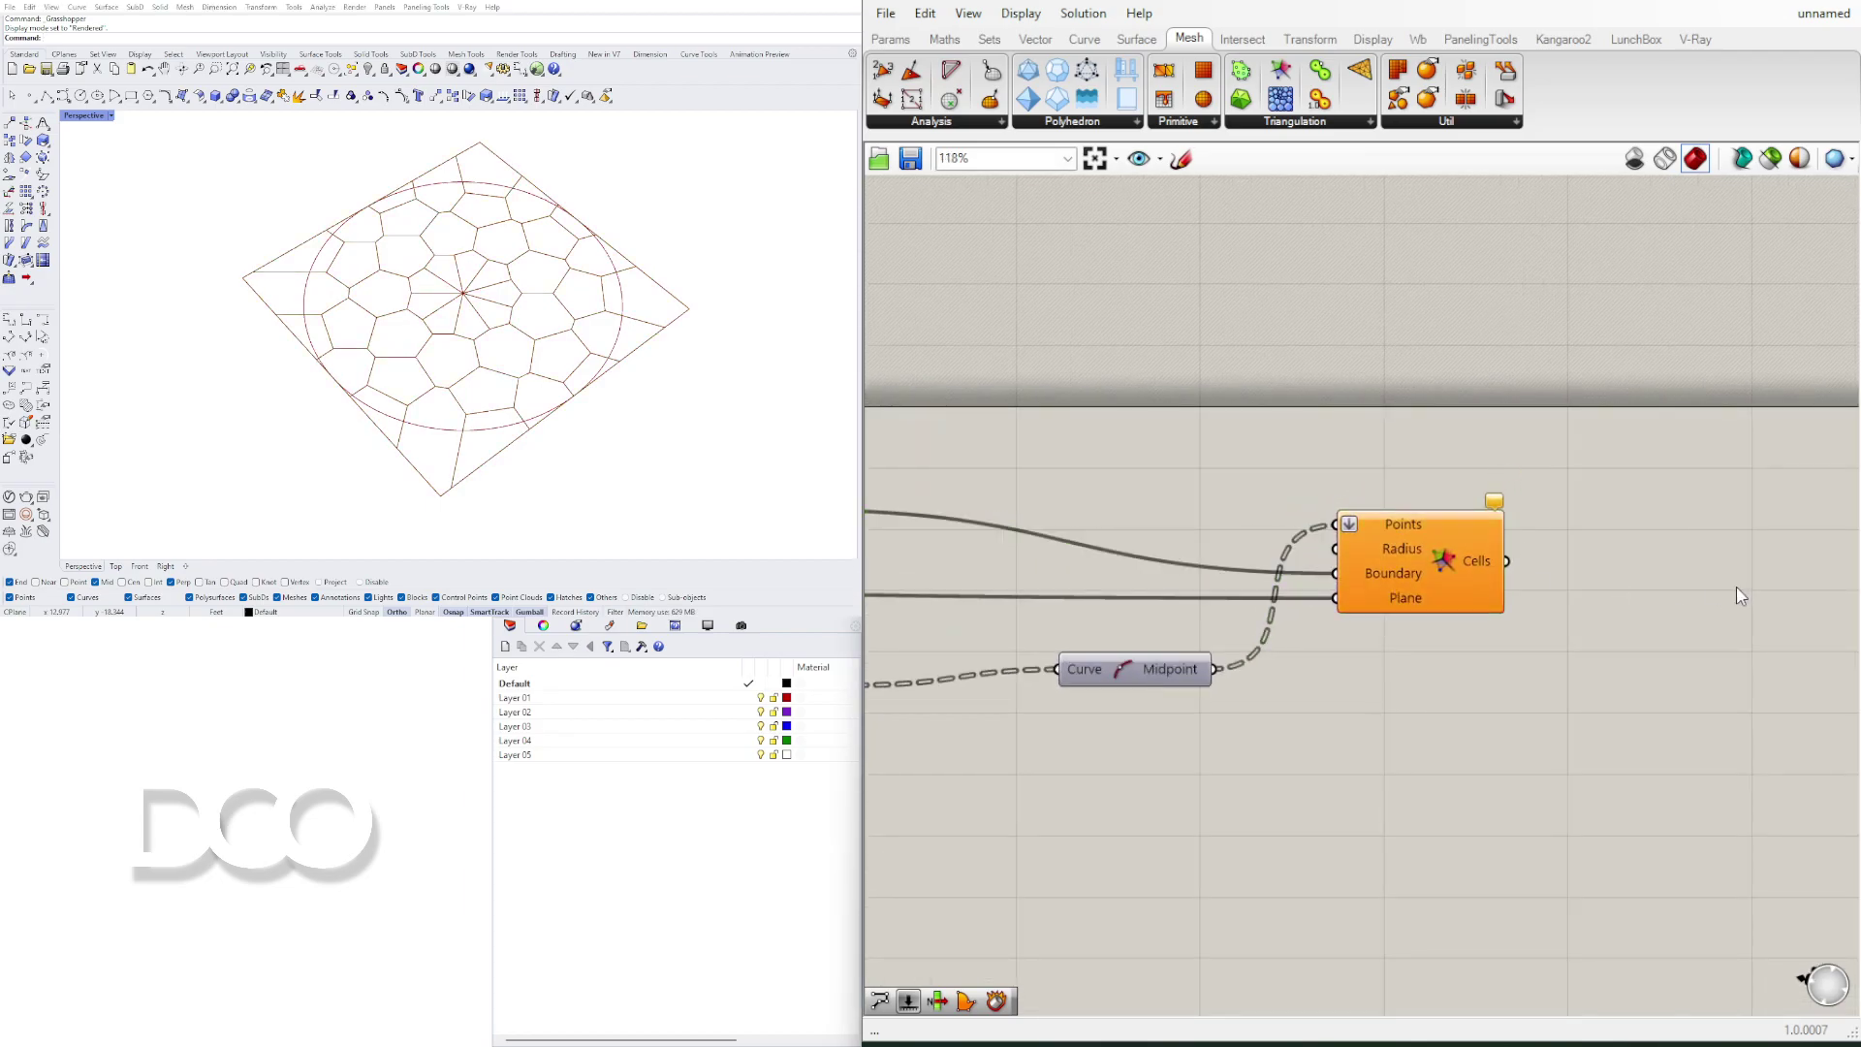
double_click(1665, 573)
text(bound)
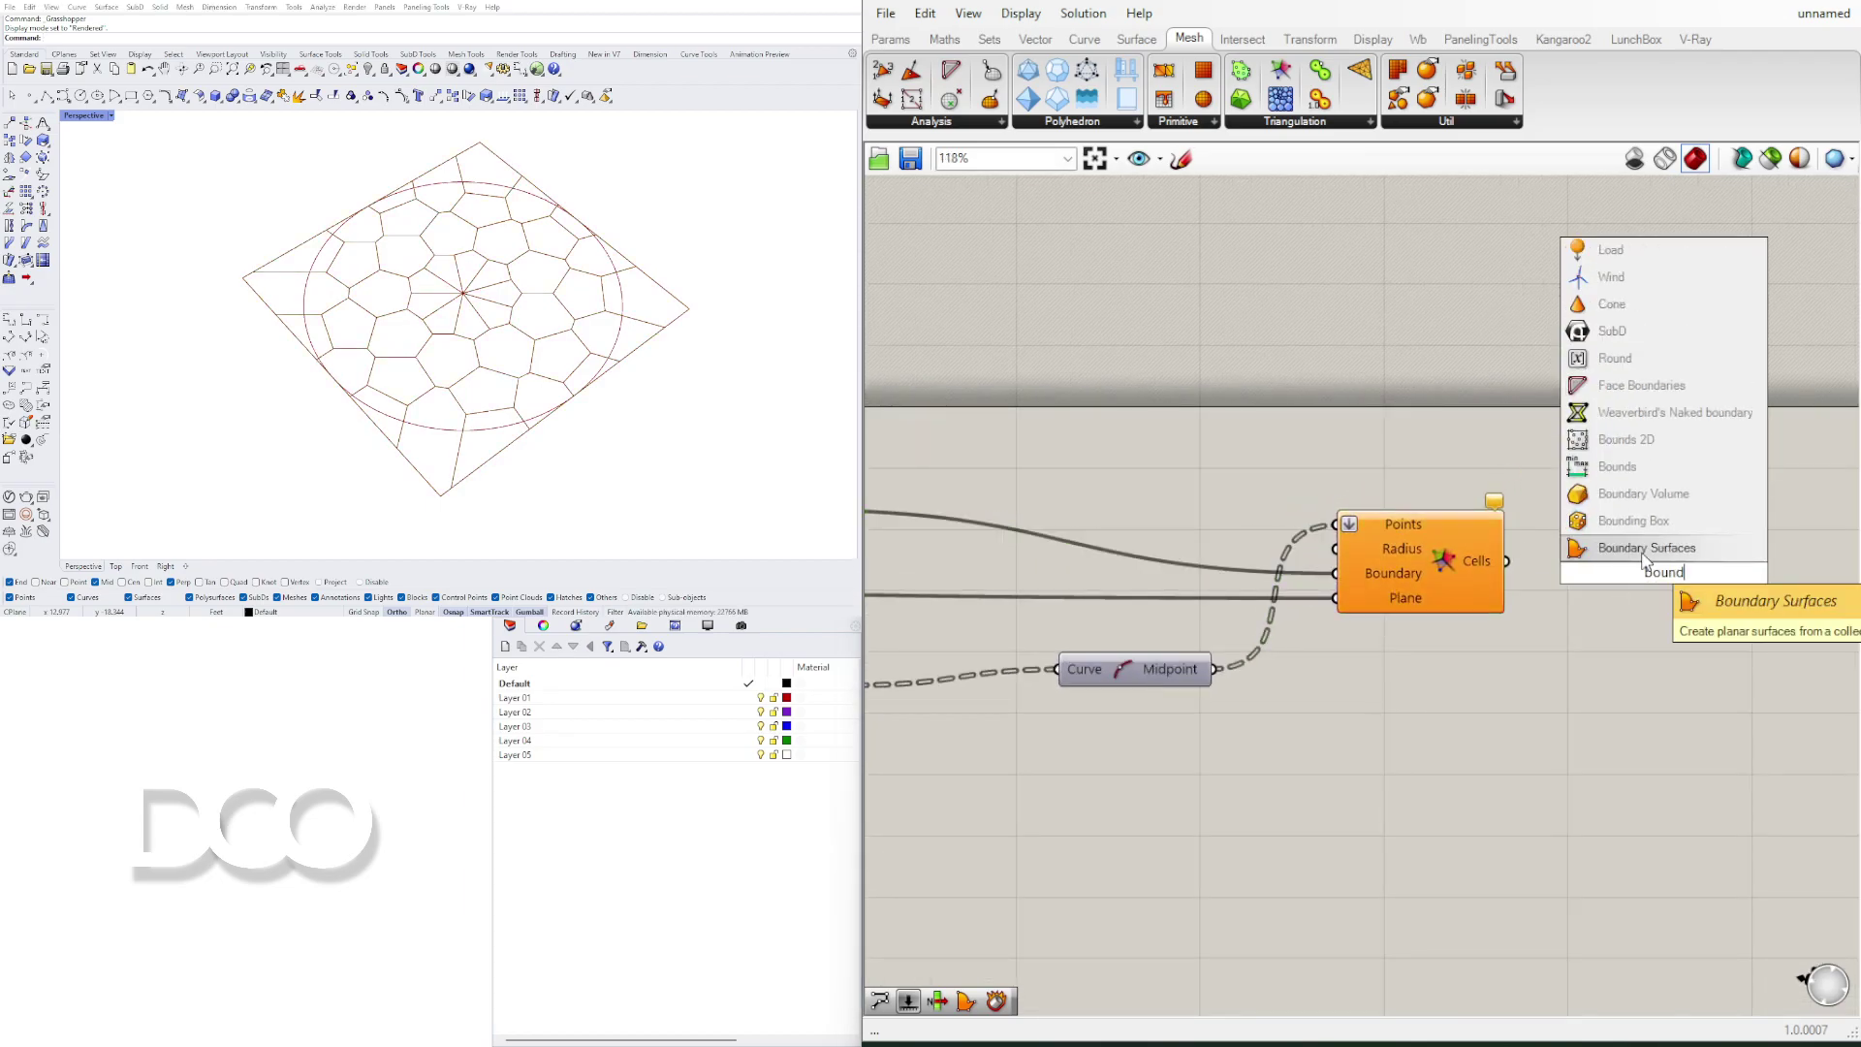
click(1638, 547)
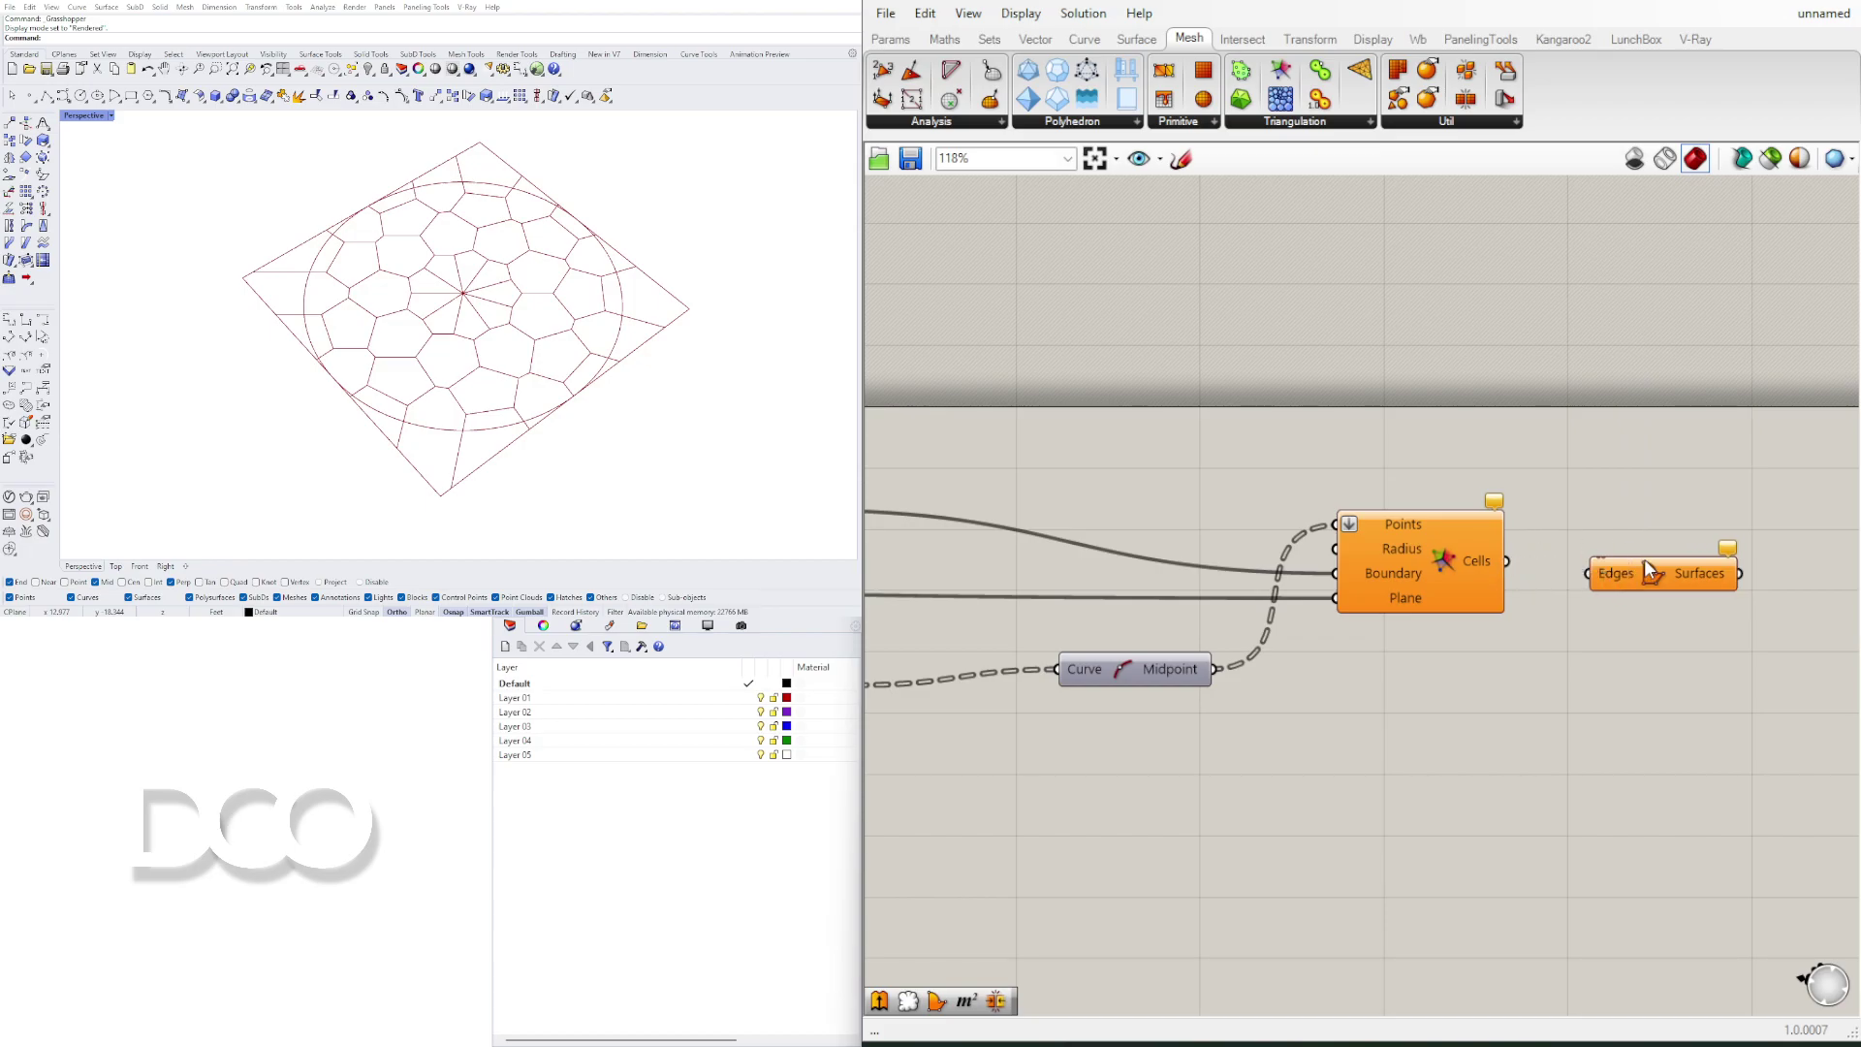
drag(1506, 560, 1640, 560)
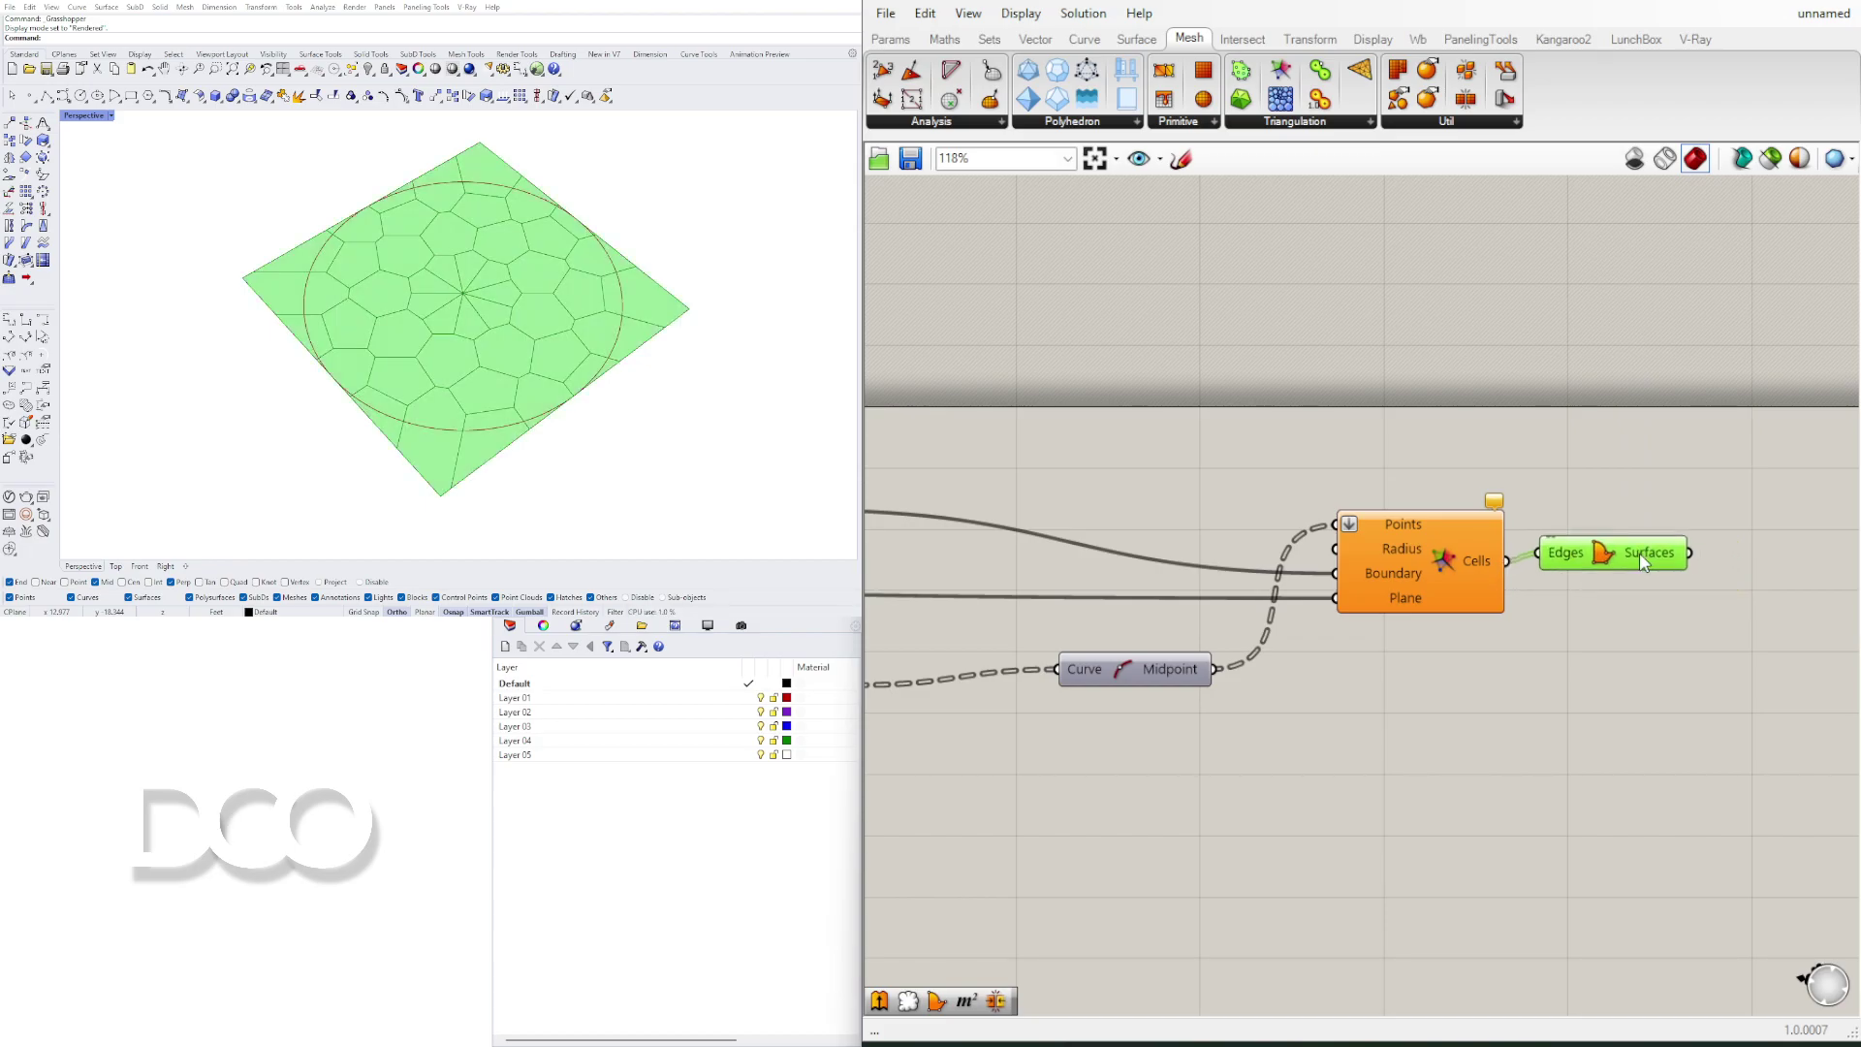
Step: Turn off the viewport preview of the Circle component
scroll(1541, 706, down, 3)
right_drag(1194, 804, 1512, 760)
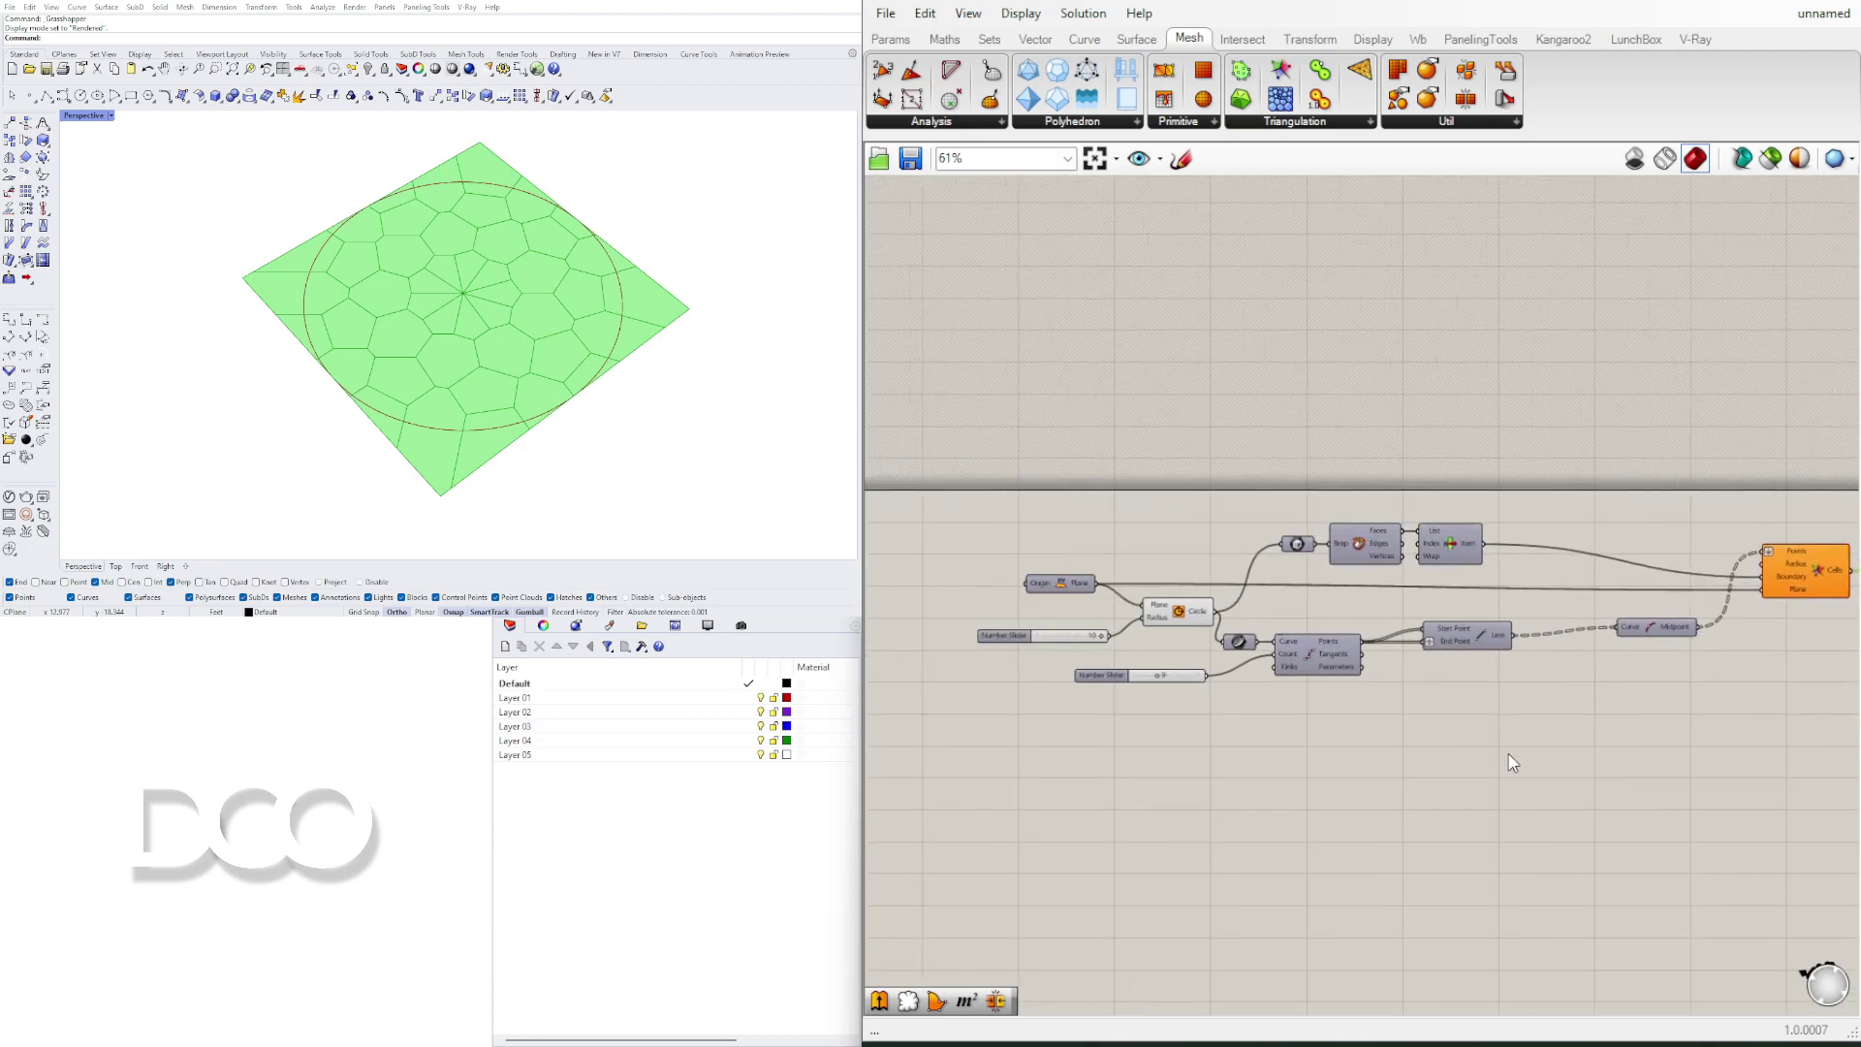
click(1512, 759)
scroll(1163, 606, up, 2)
click(1207, 625)
right_click(1209, 626)
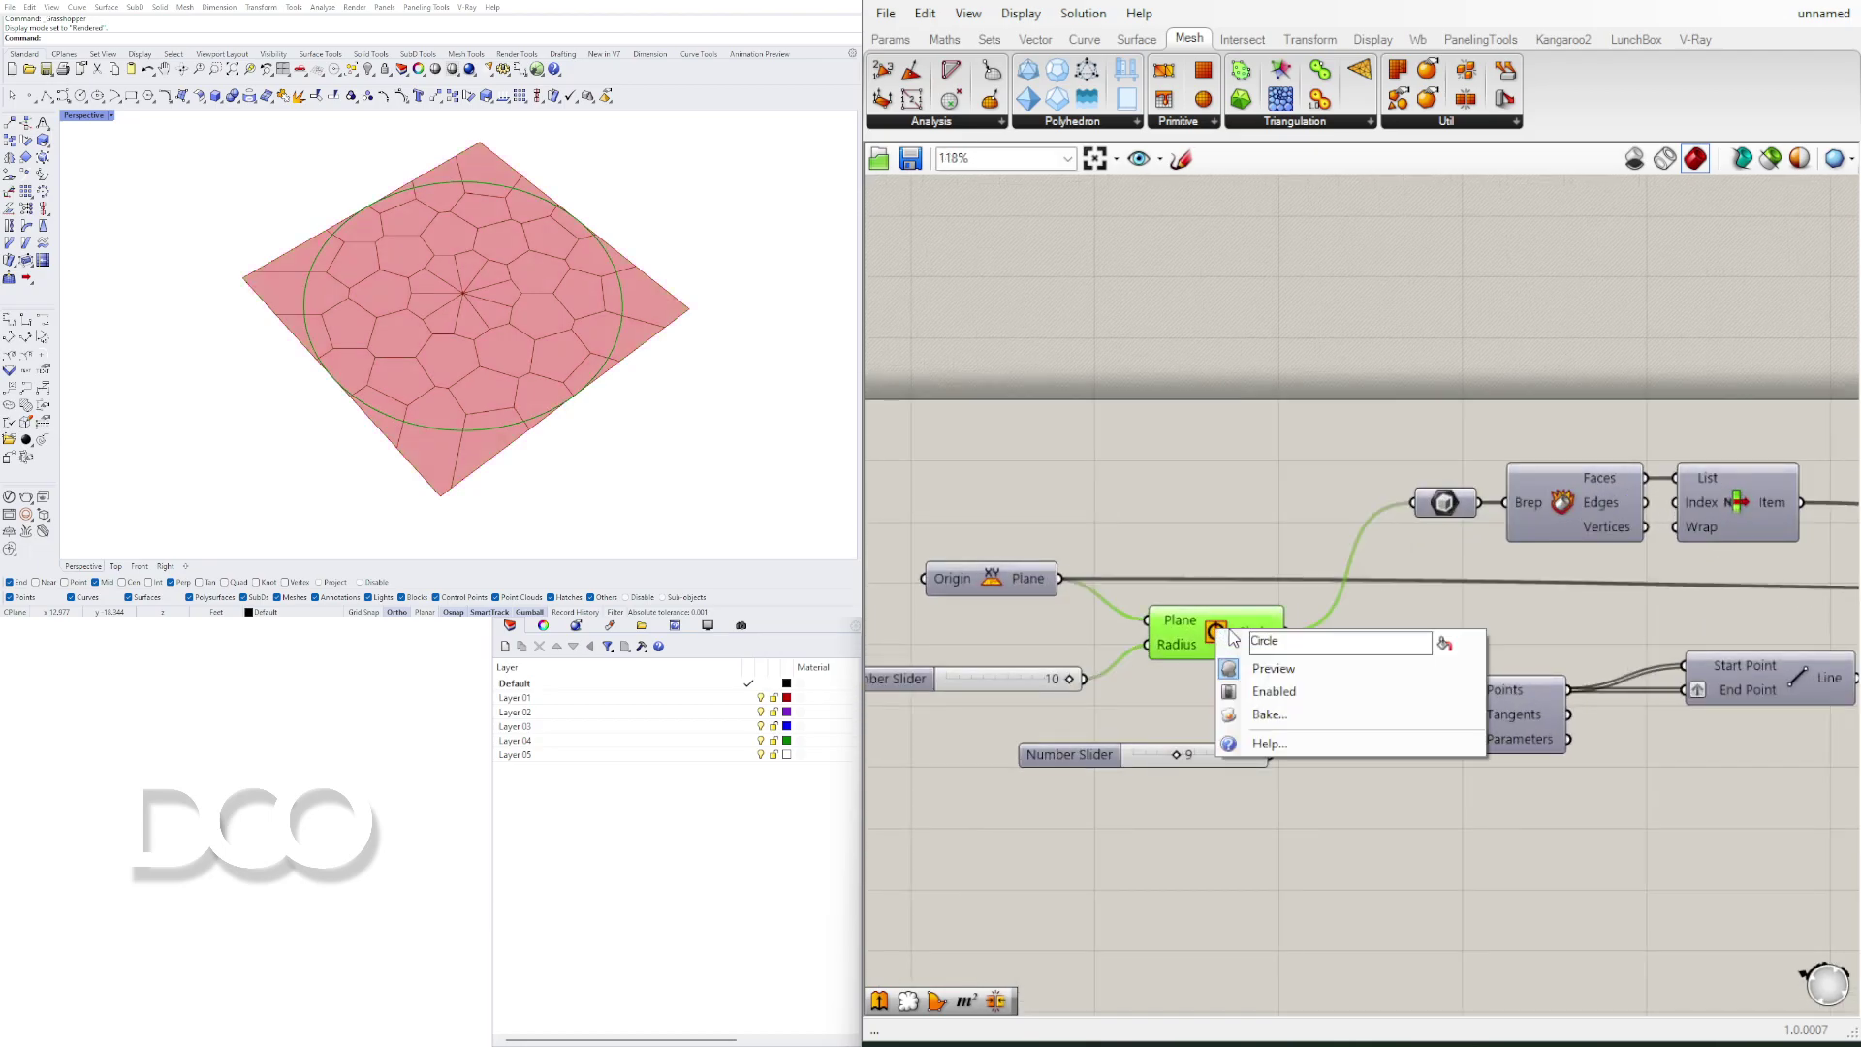
click(1233, 670)
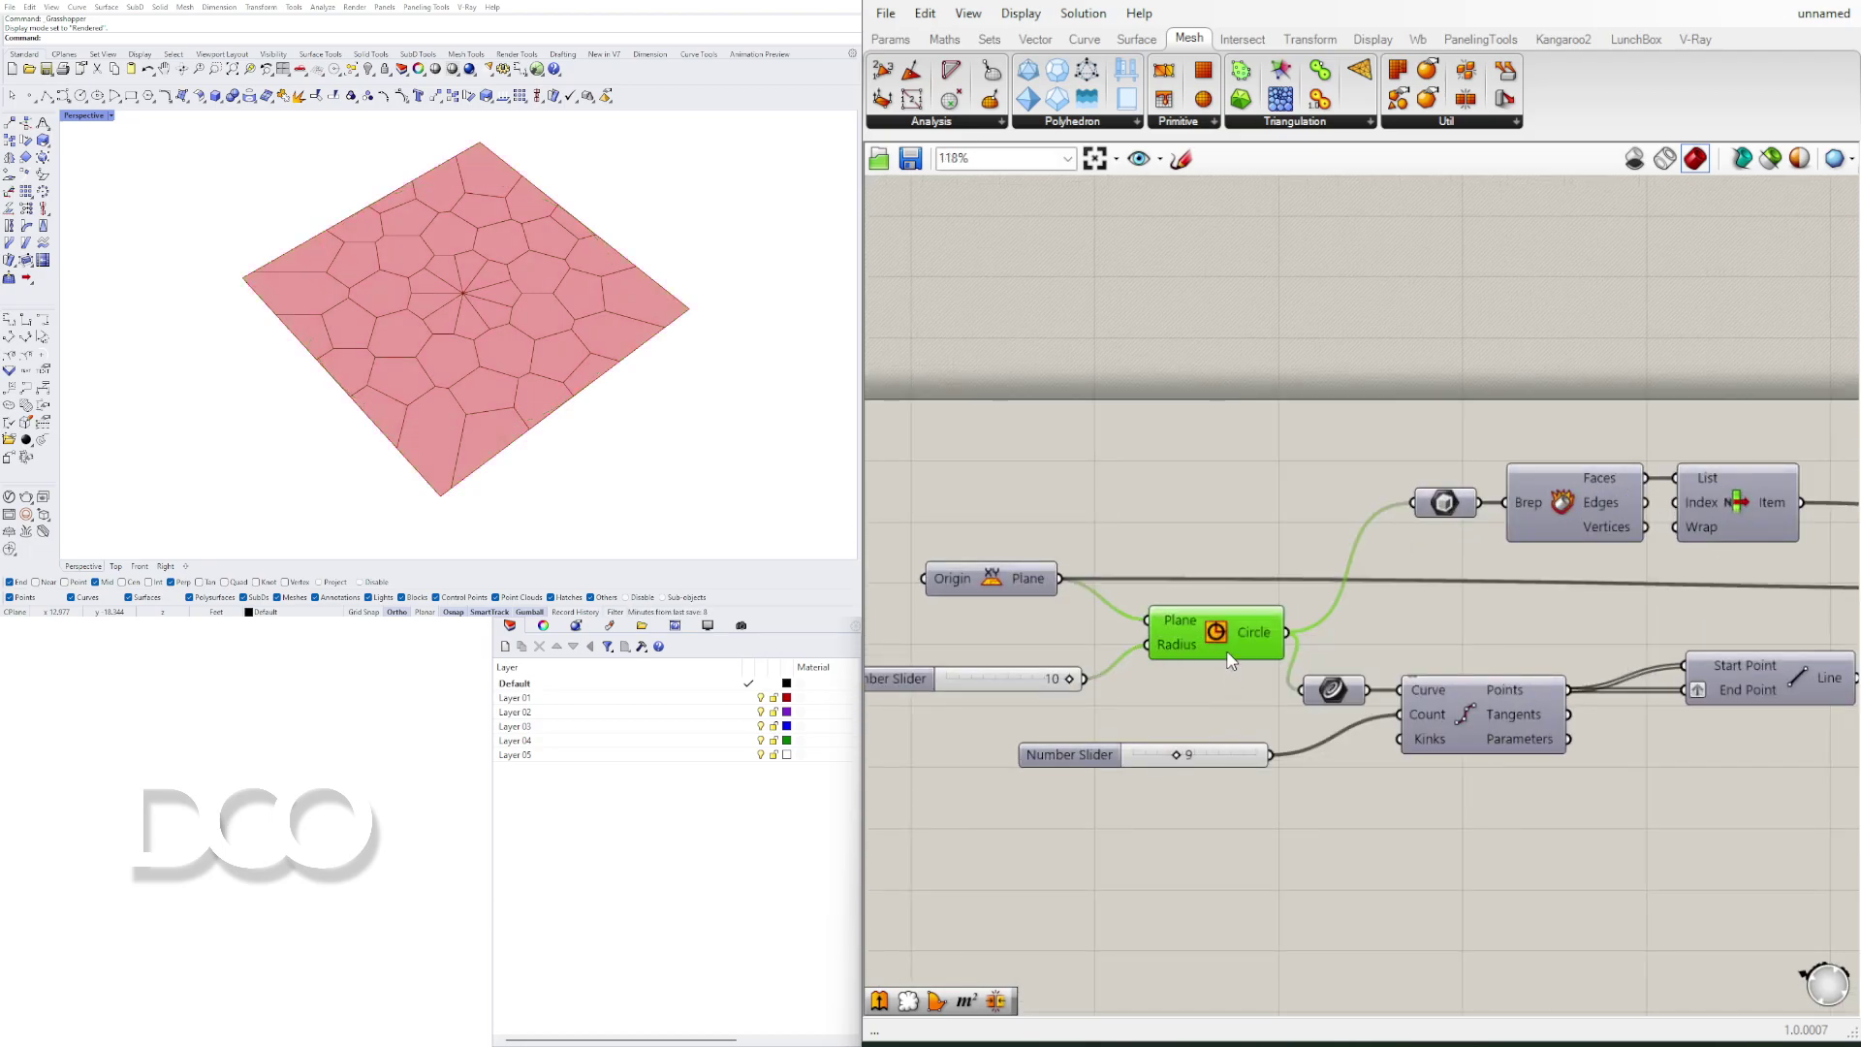
click(1603, 378)
Step: Space the Boundary Surfaces component away from the Voronoi component, placing it slightly higher on the canvas
scroll(1499, 540, down, 2)
right_drag(1822, 617, 1450, 606)
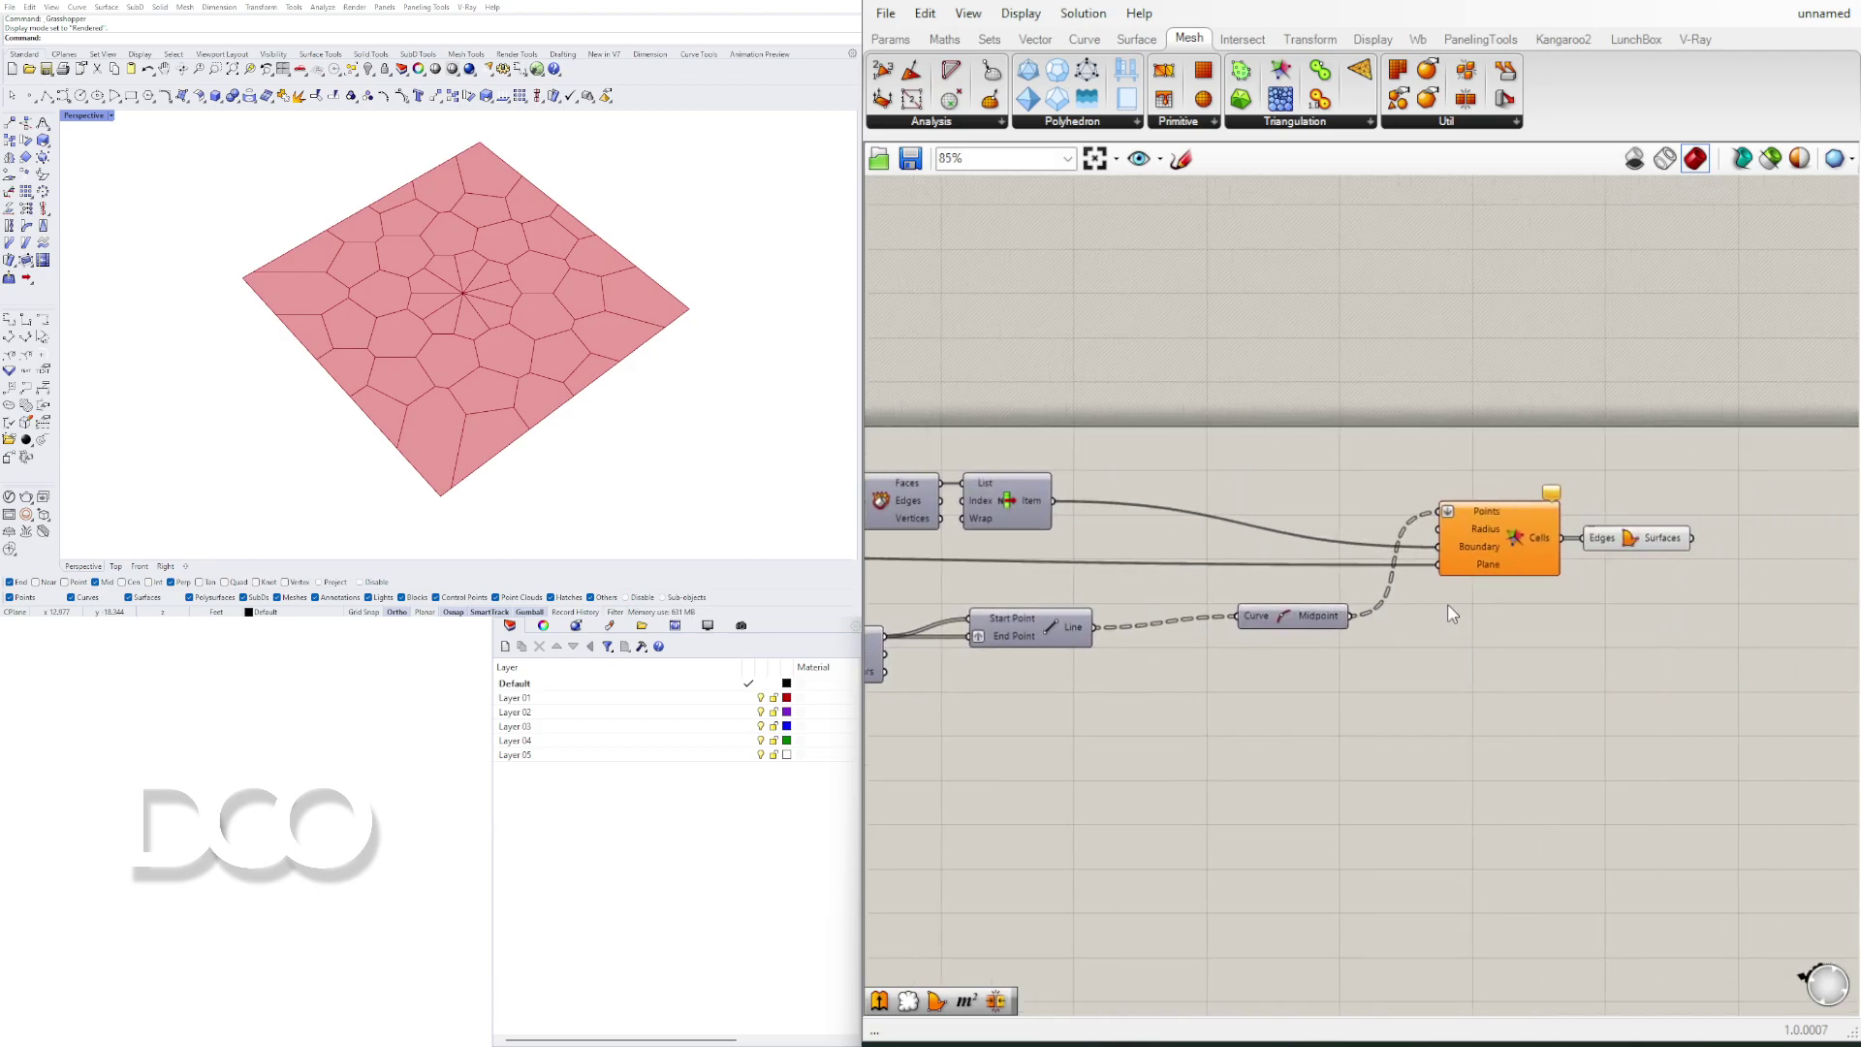
right_drag(1685, 558, 1527, 607)
click(1471, 591)
drag(1471, 593, 1510, 593)
click(1440, 692)
right_drag(642, 382, 528, 388)
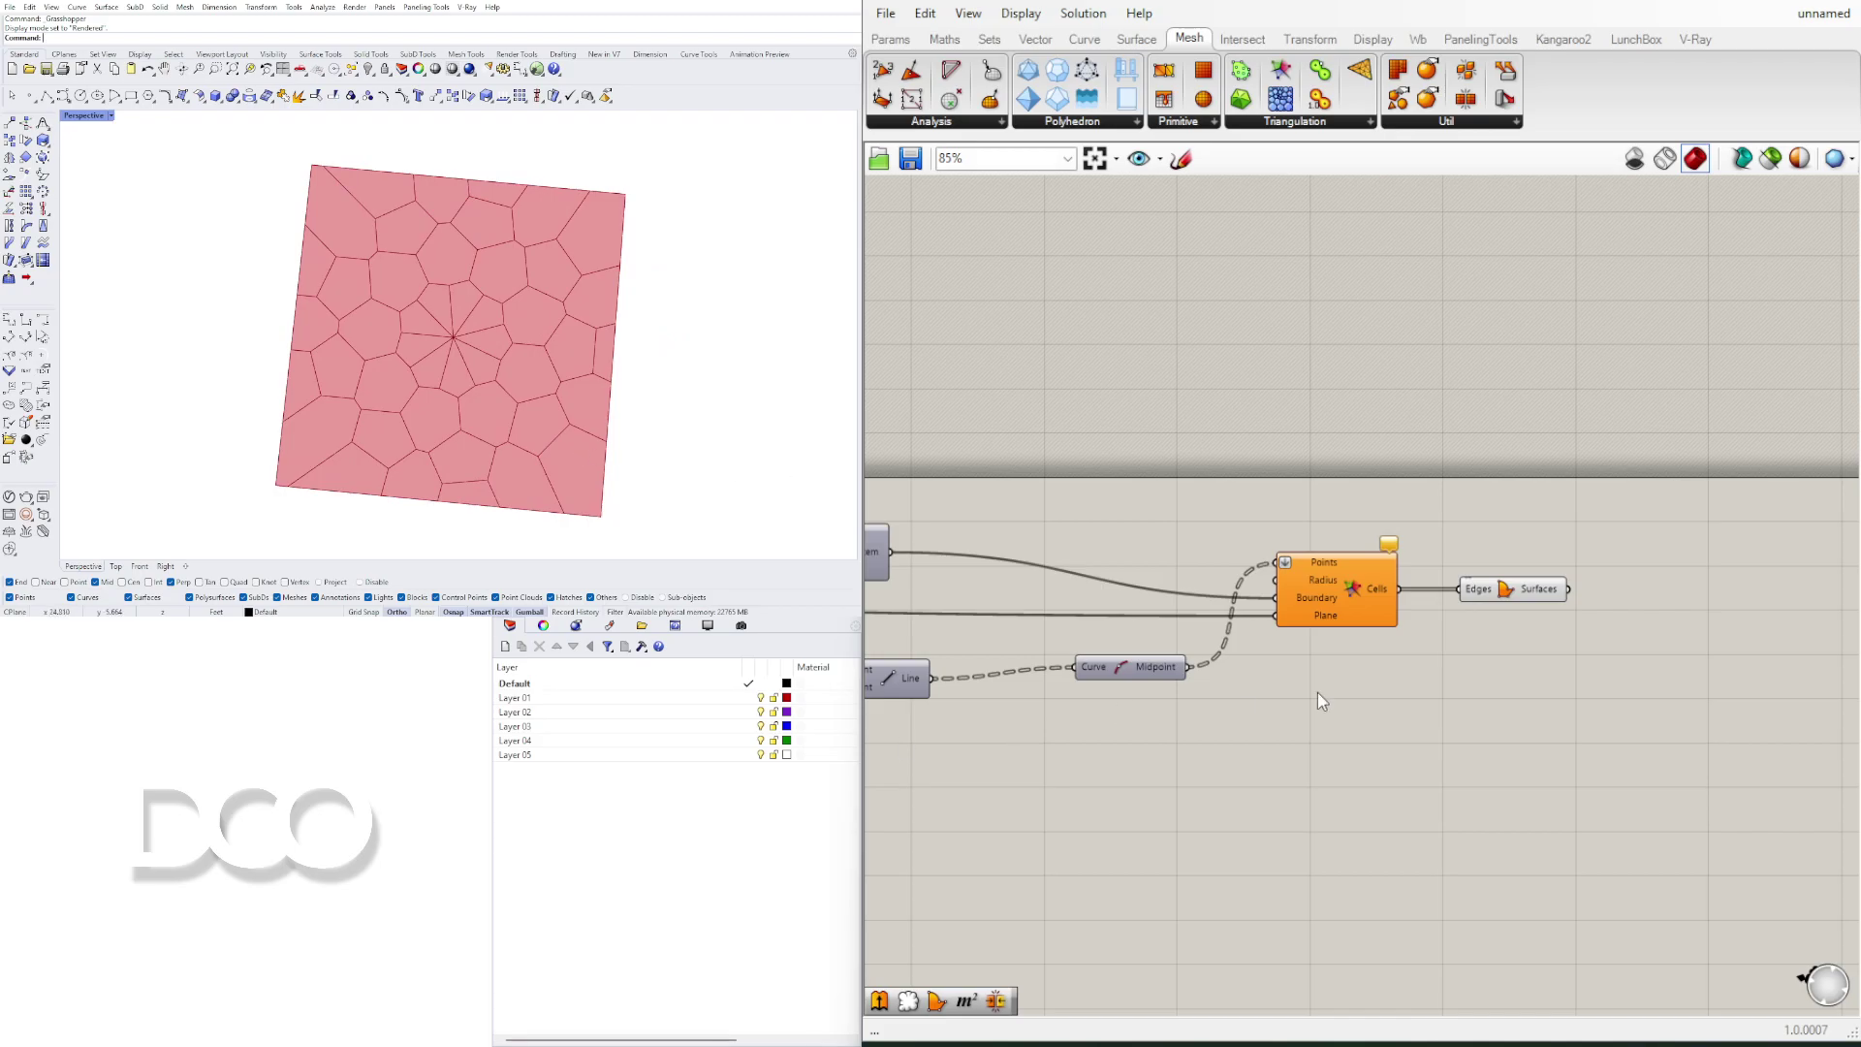
drag(1499, 595, 1511, 553)
drag(1341, 568, 1345, 562)
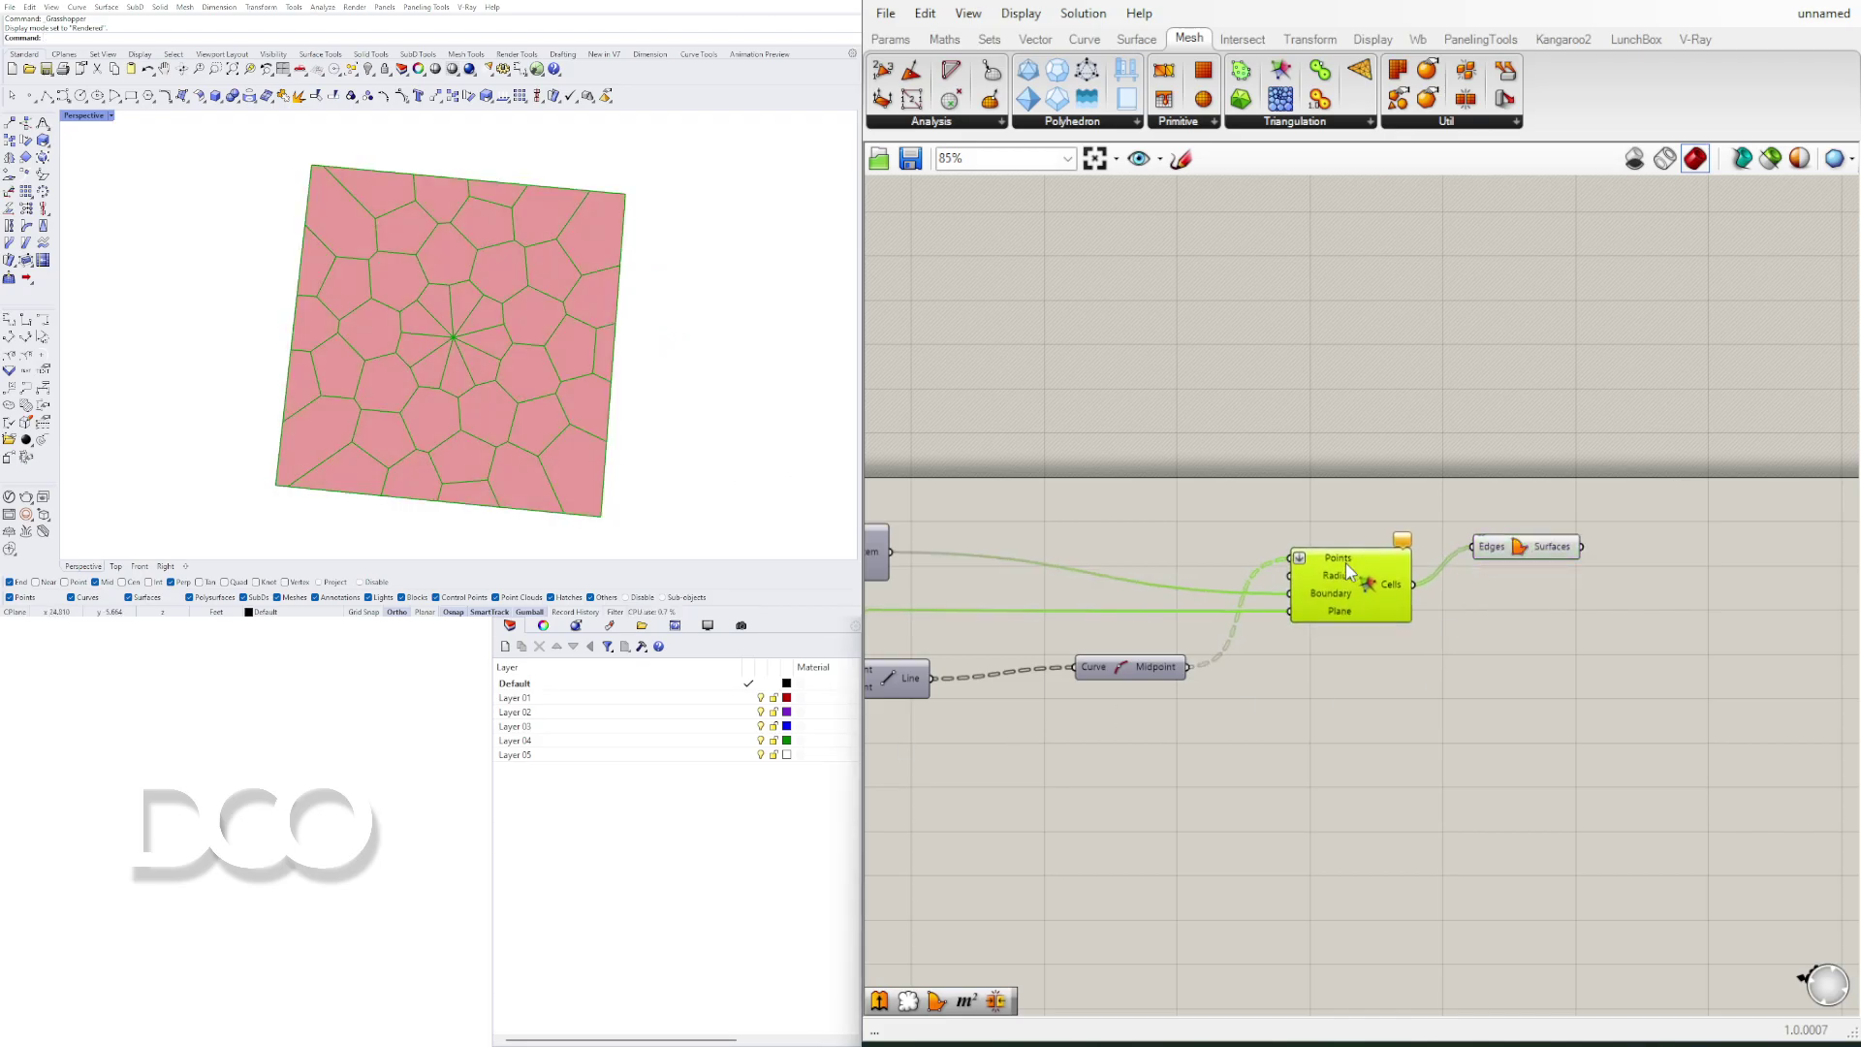
Step: Disconnect the List Item output from the Voronoi Boundary input, and move the Boundary Surfaces component below the Voronoi component's level
right_drag(1245, 591, 1485, 589)
ctrl+drag(1524, 593, 1134, 556)
right_drag(1603, 620, 1178, 609)
click(1333, 538)
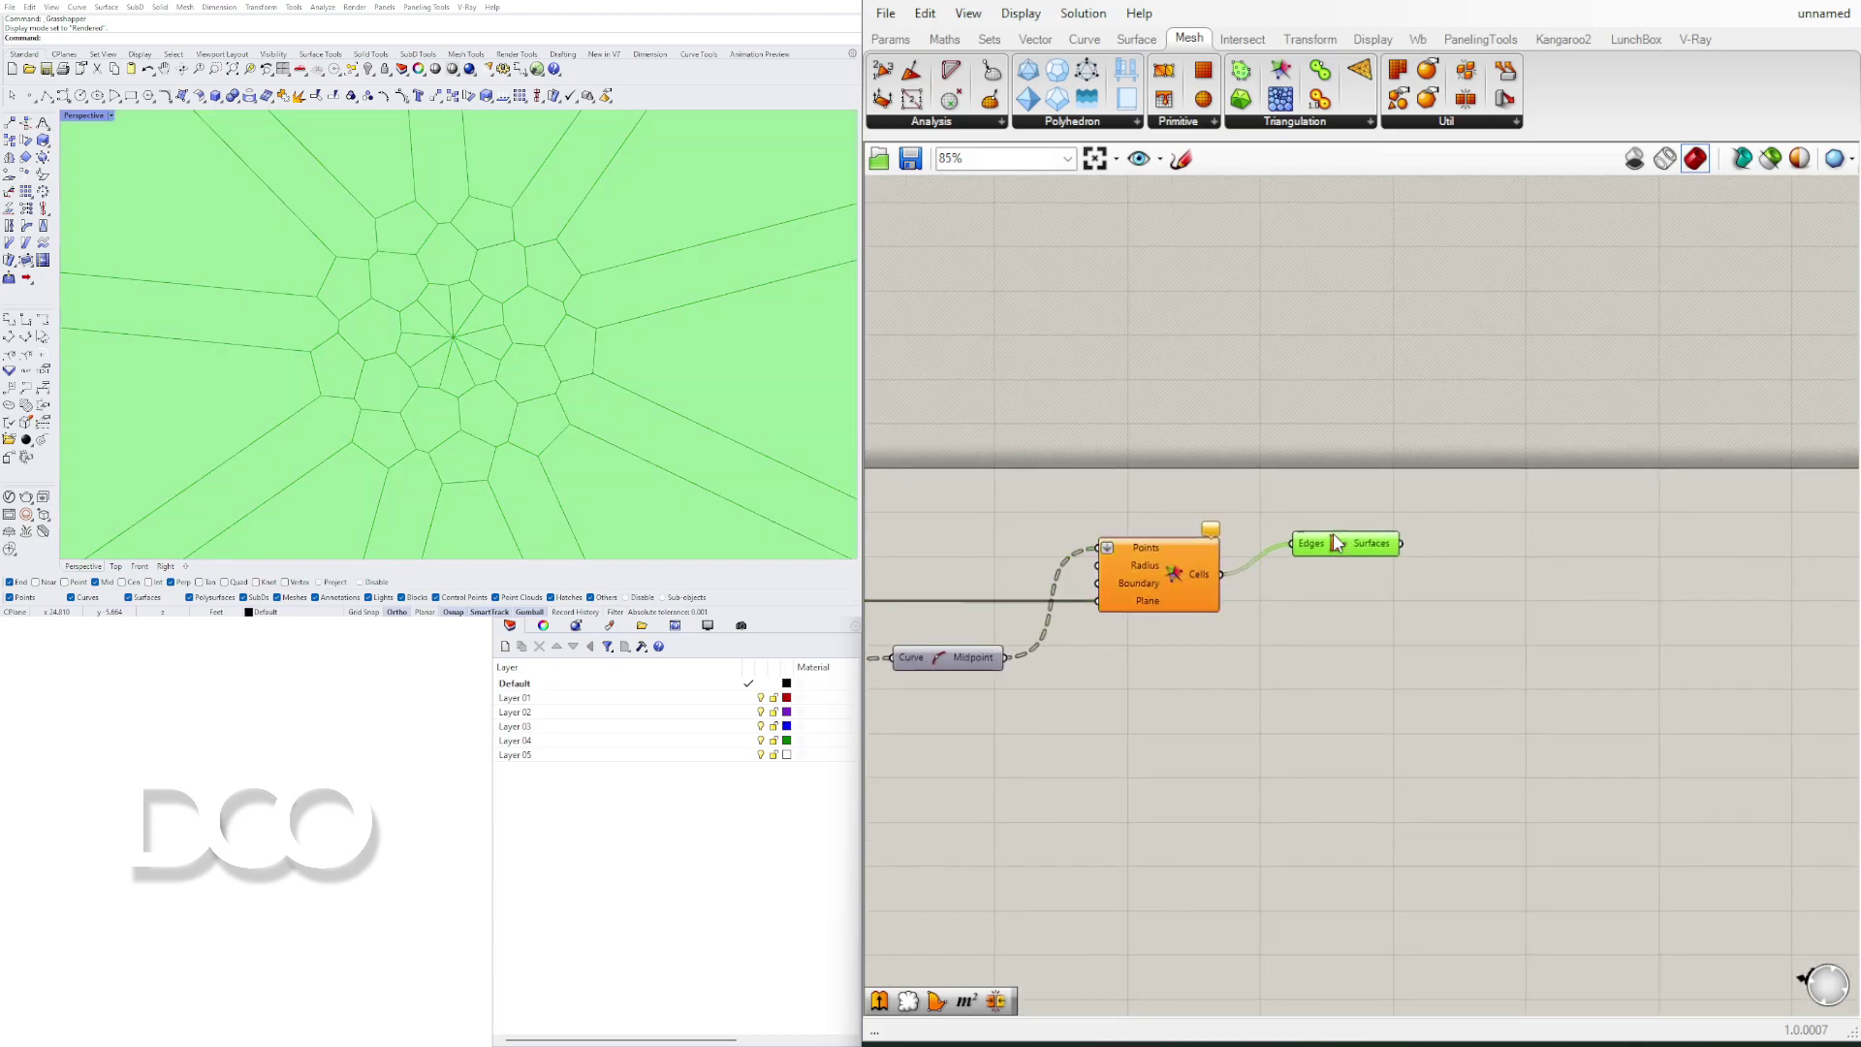
drag(1377, 485, 1365, 727)
Step: Shift the Box, Deconstruct Brep and List Item components together to the right, away from the Circle component
right_drag(1085, 717, 1565, 622)
scroll(1192, 639, down, 2)
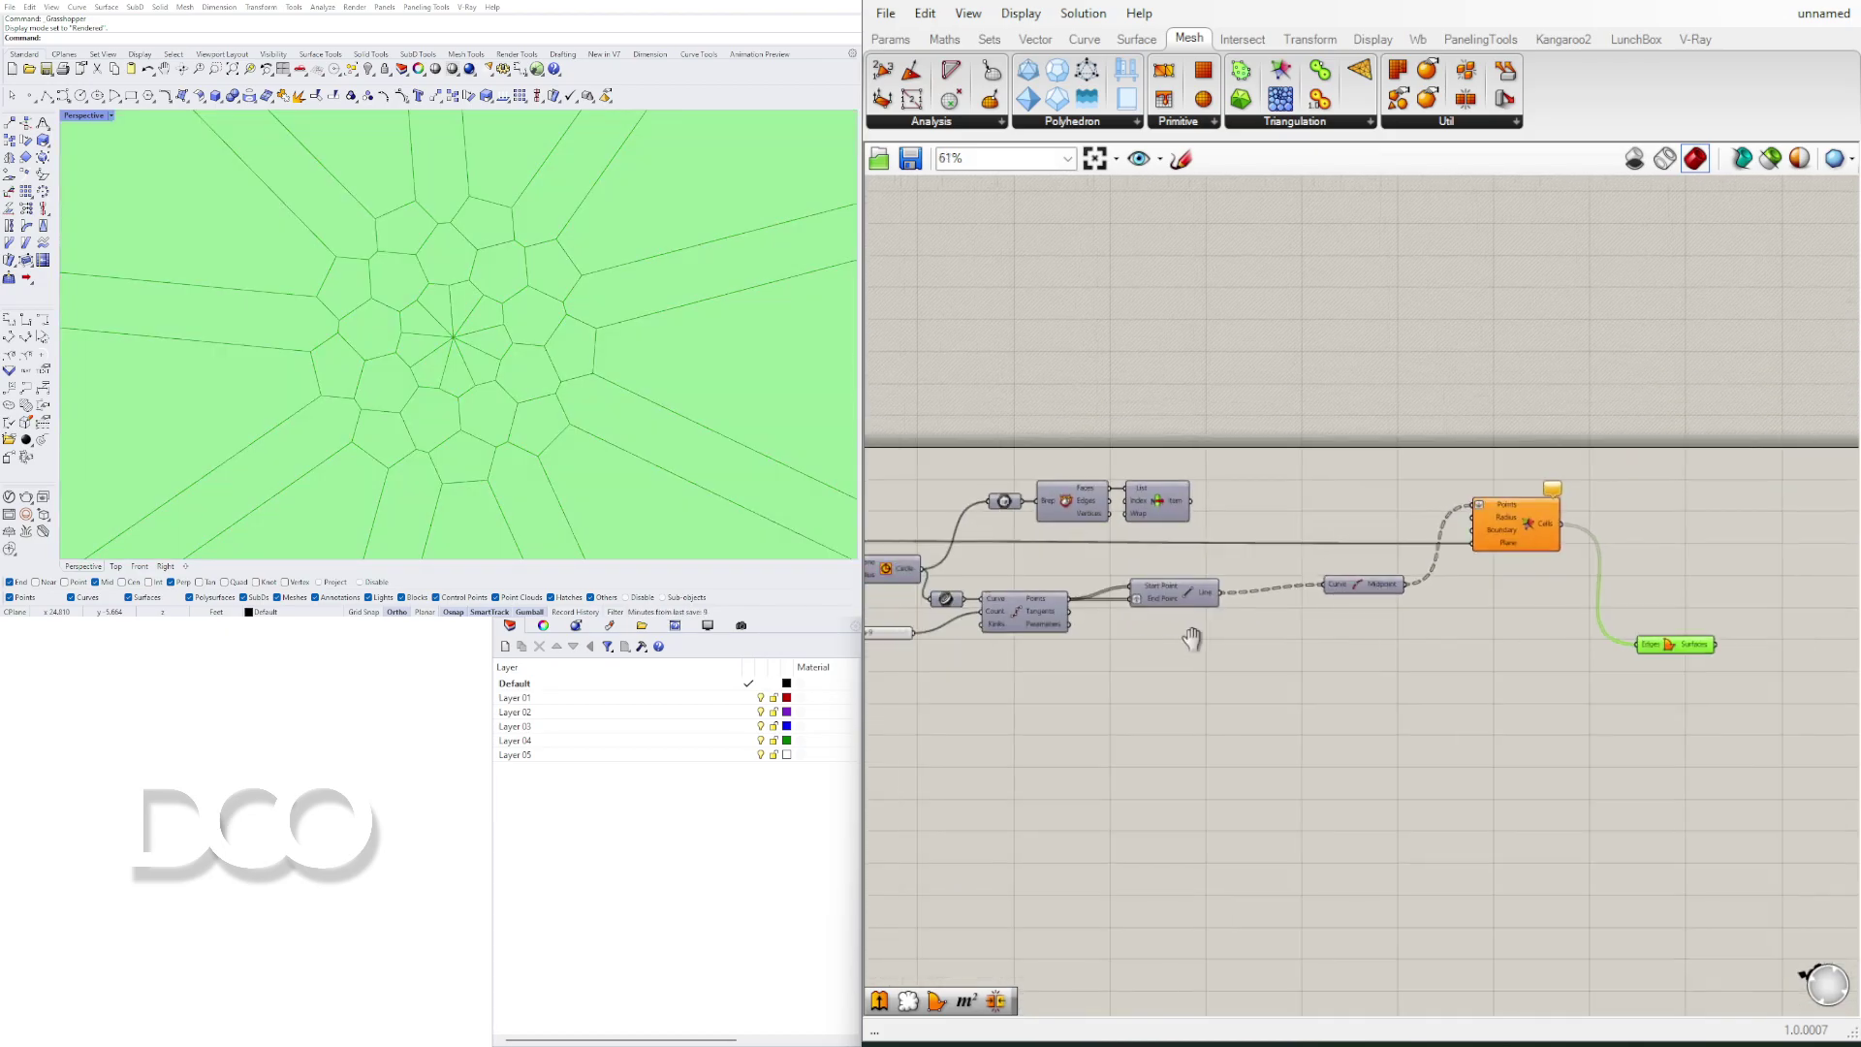
right_drag(1192, 640, 1481, 640)
click(1192, 572)
right_drag(1547, 537, 1454, 524)
drag(1442, 506, 1158, 459)
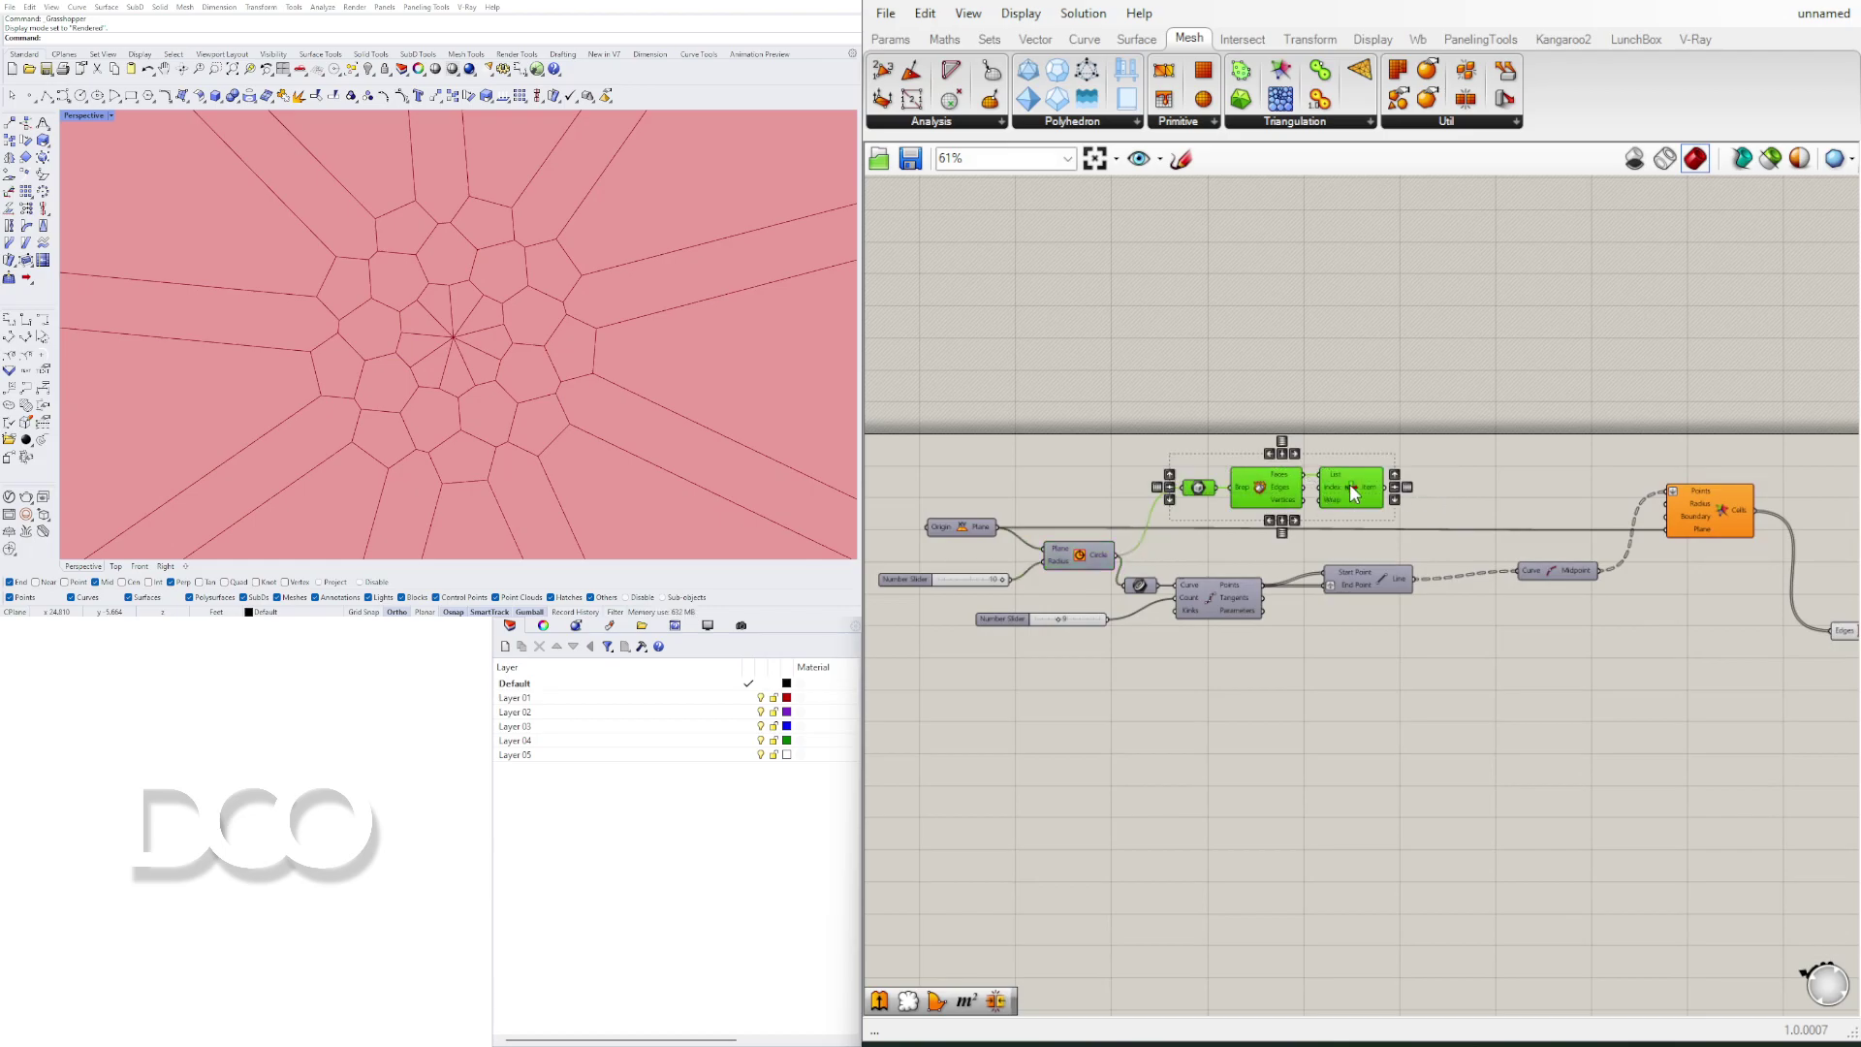
drag(1341, 484, 1415, 487)
click(1300, 454)
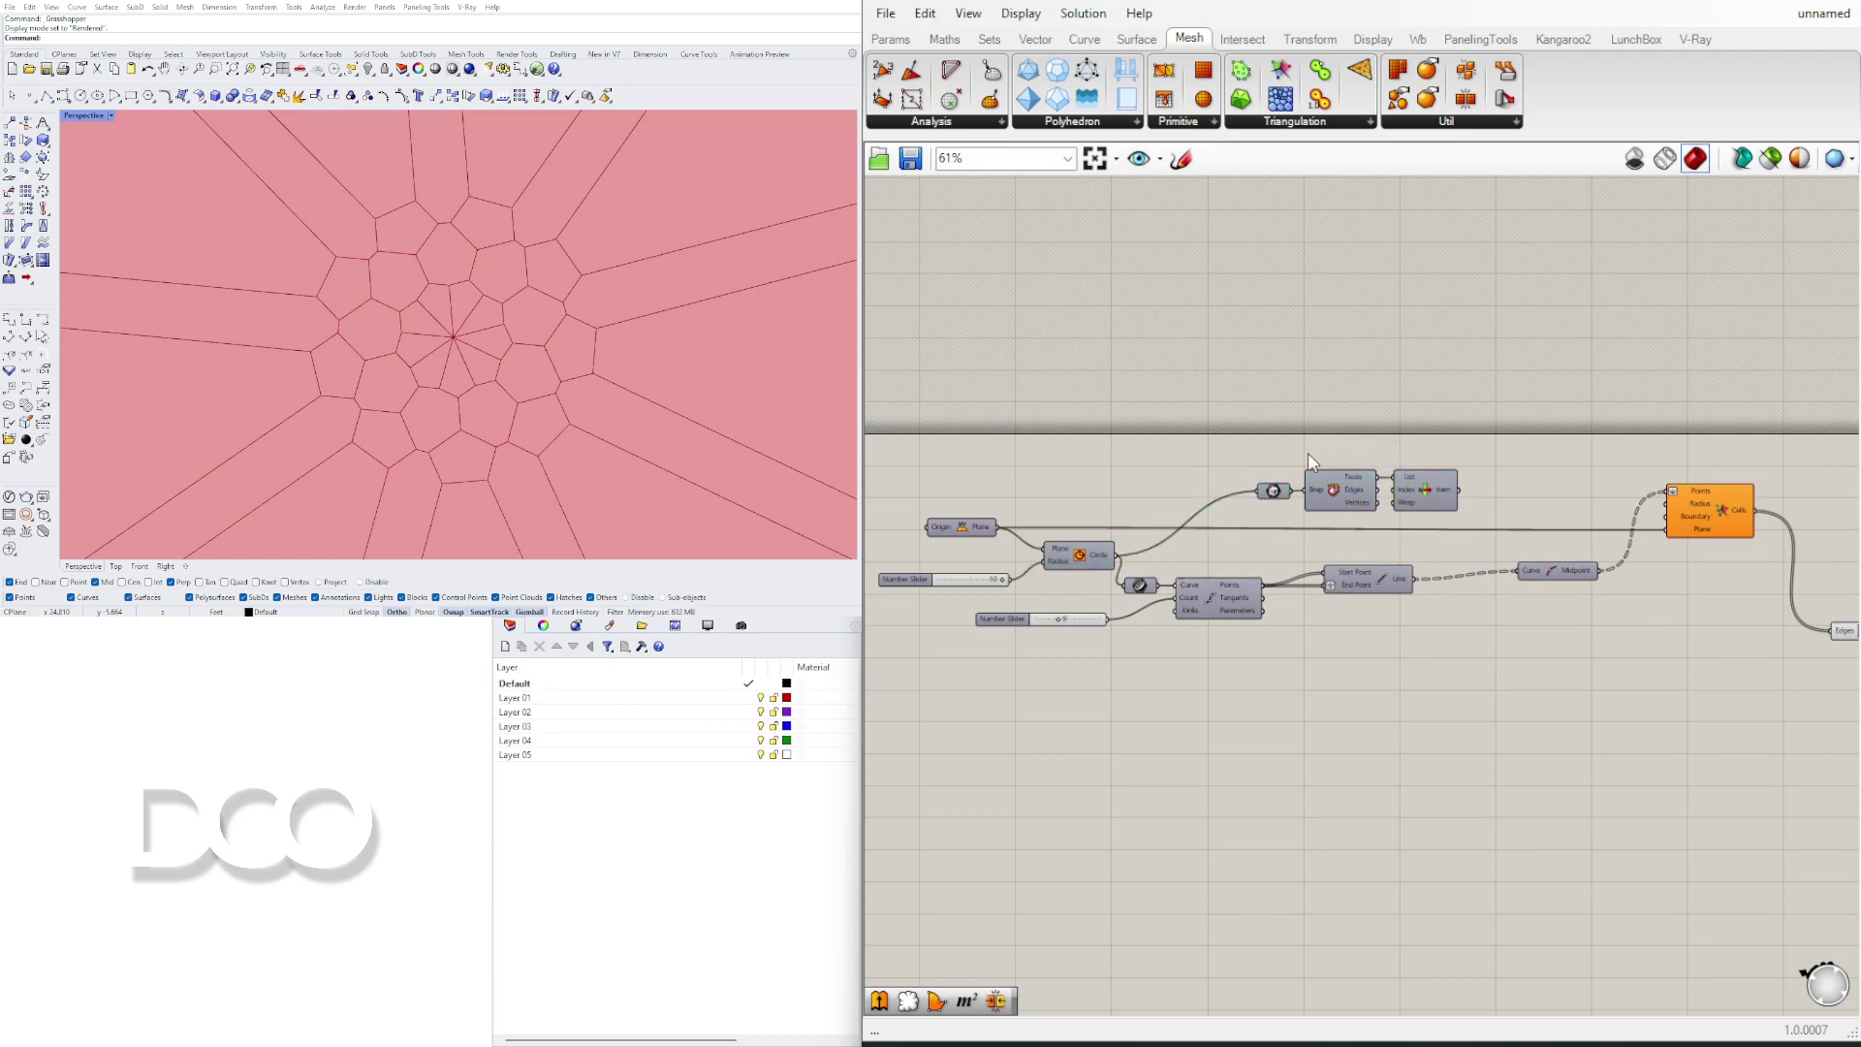
Step: Add a second Boundary Surfaces component above Deconstruct Brep and connect the Circle output to its Edges input
double_click(1300, 454)
text(bound)
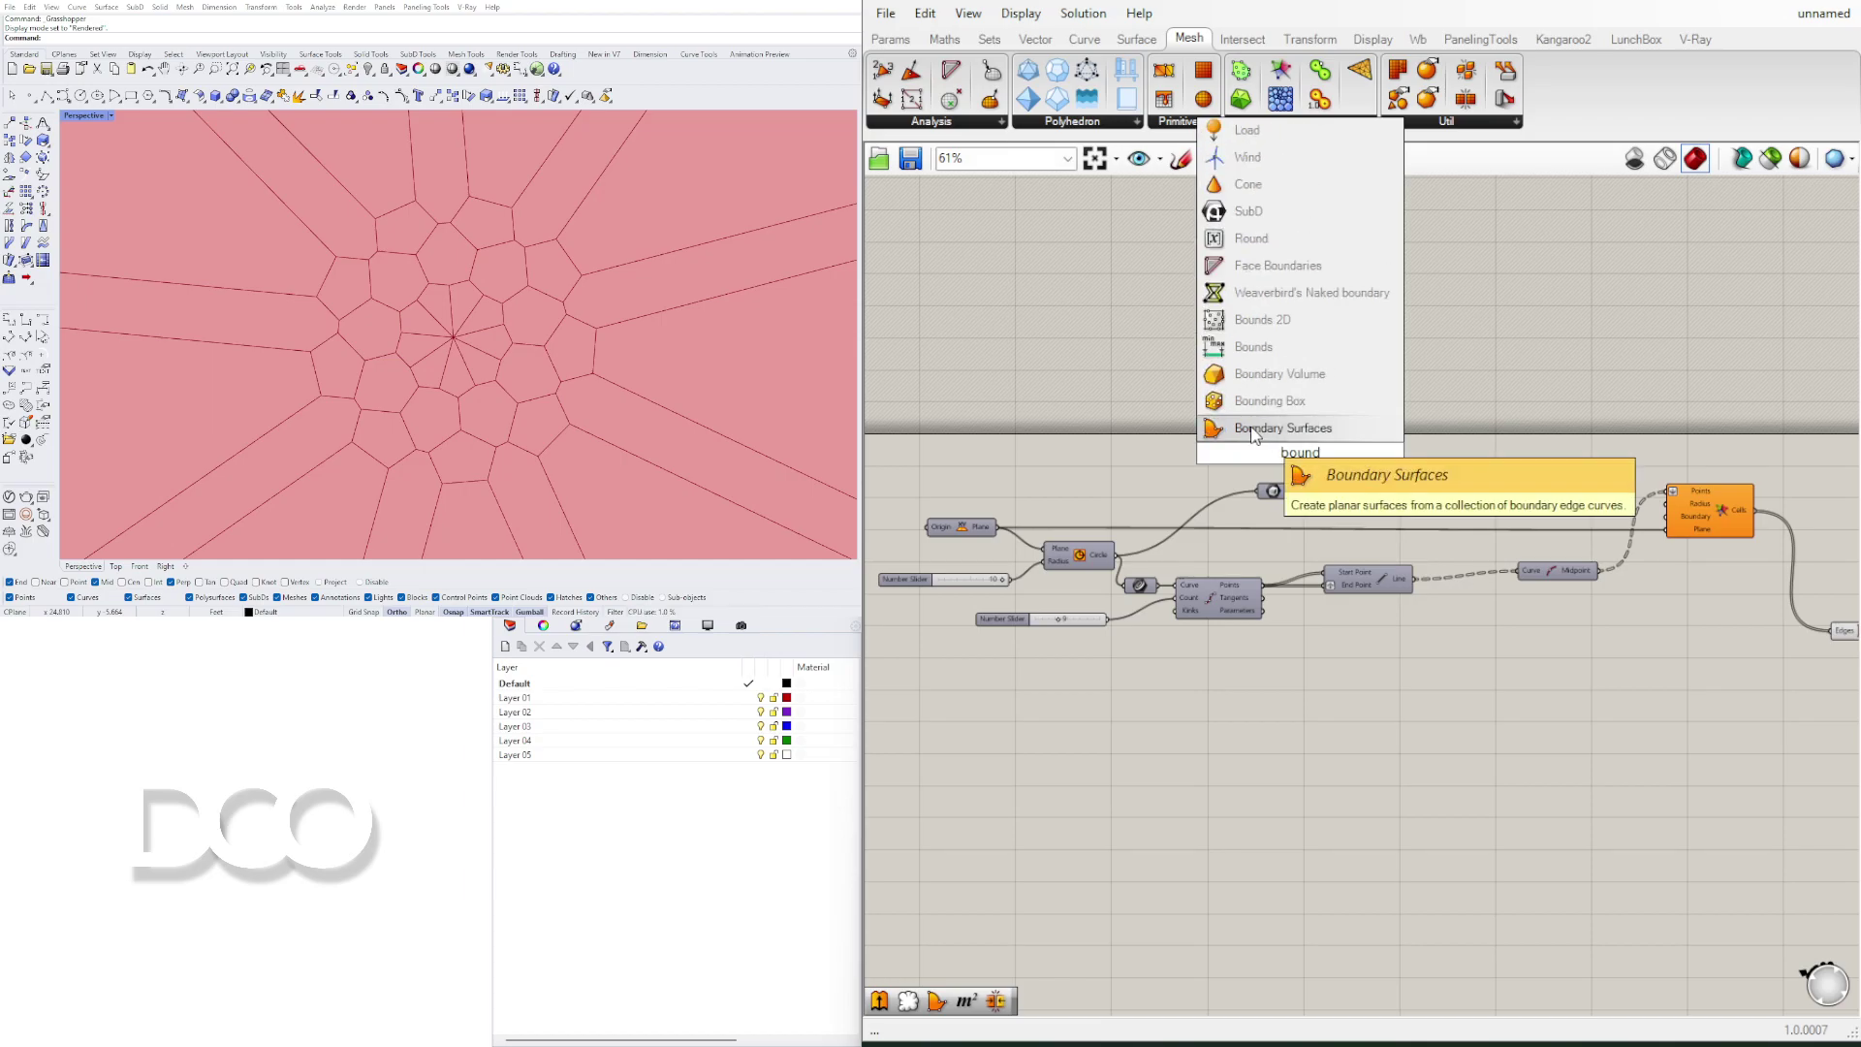
key(Return)
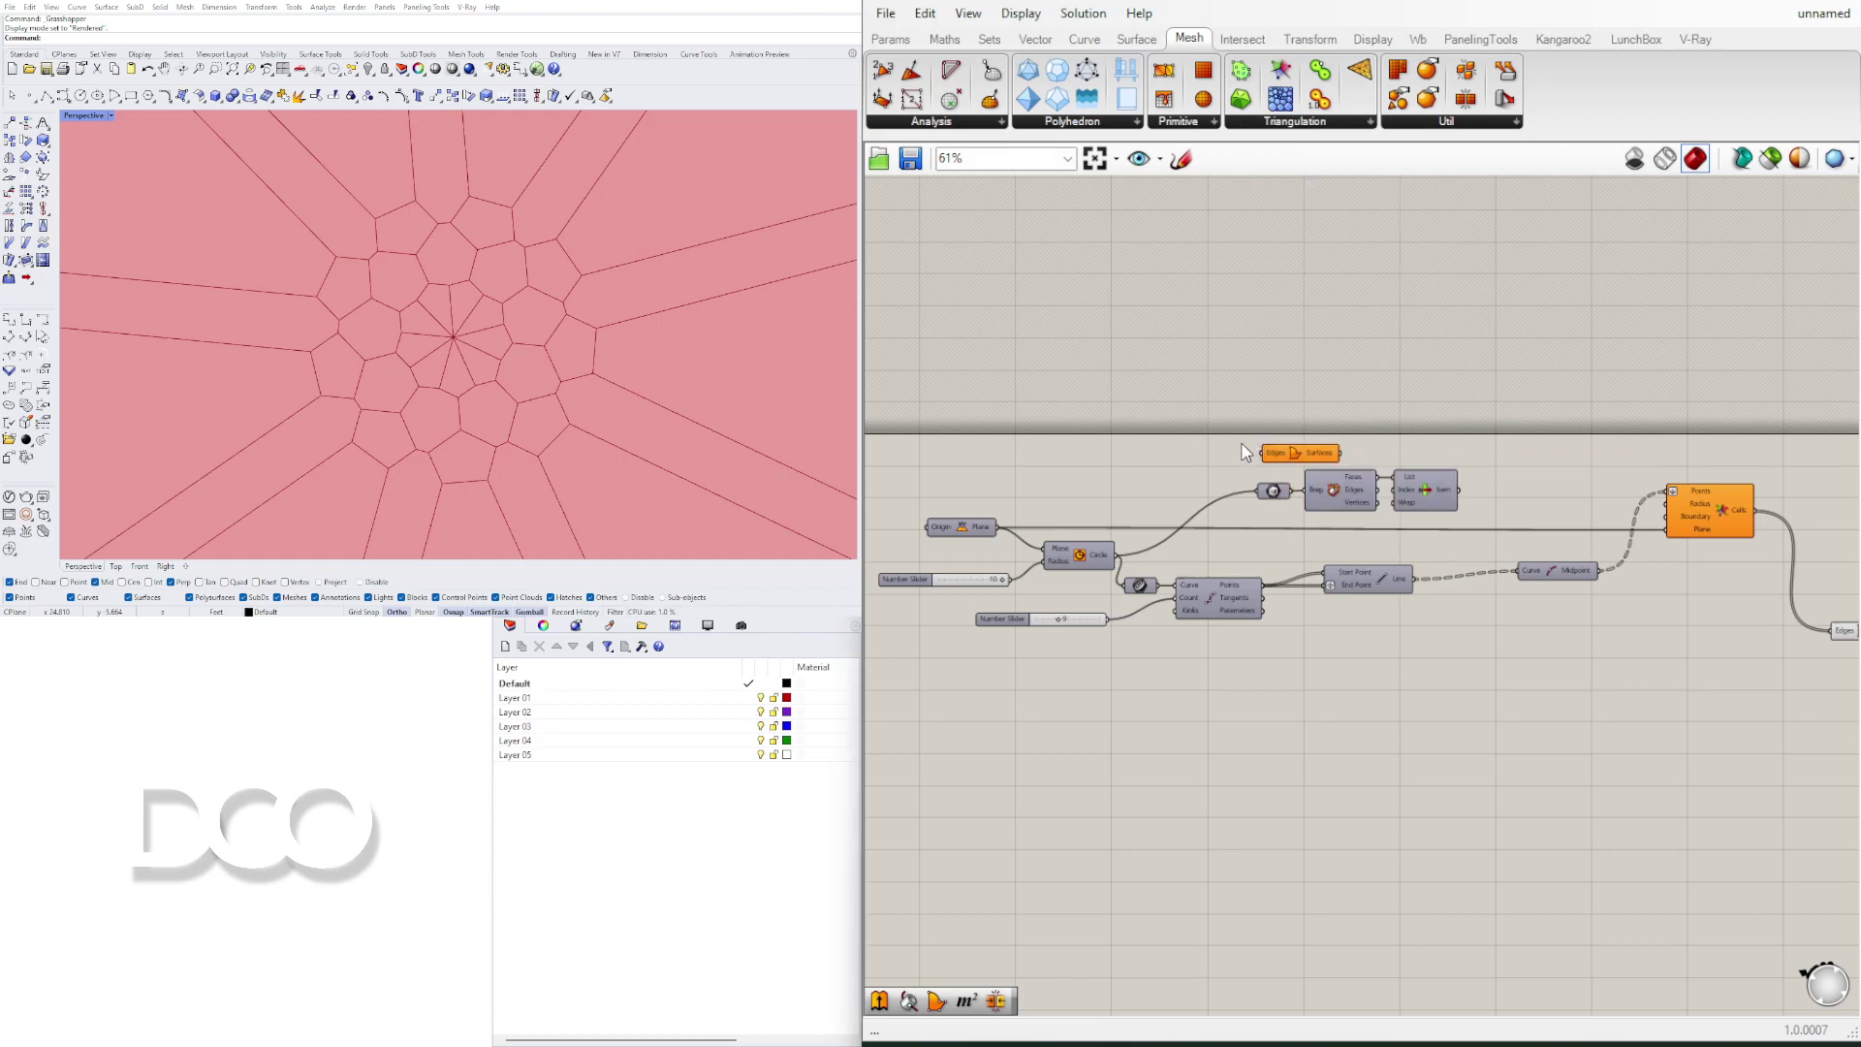
drag(1140, 540, 1269, 454)
click(1452, 454)
Step: Move the entire definition down to free space along the canvas's upper edge
scroll(1456, 455, down, 2)
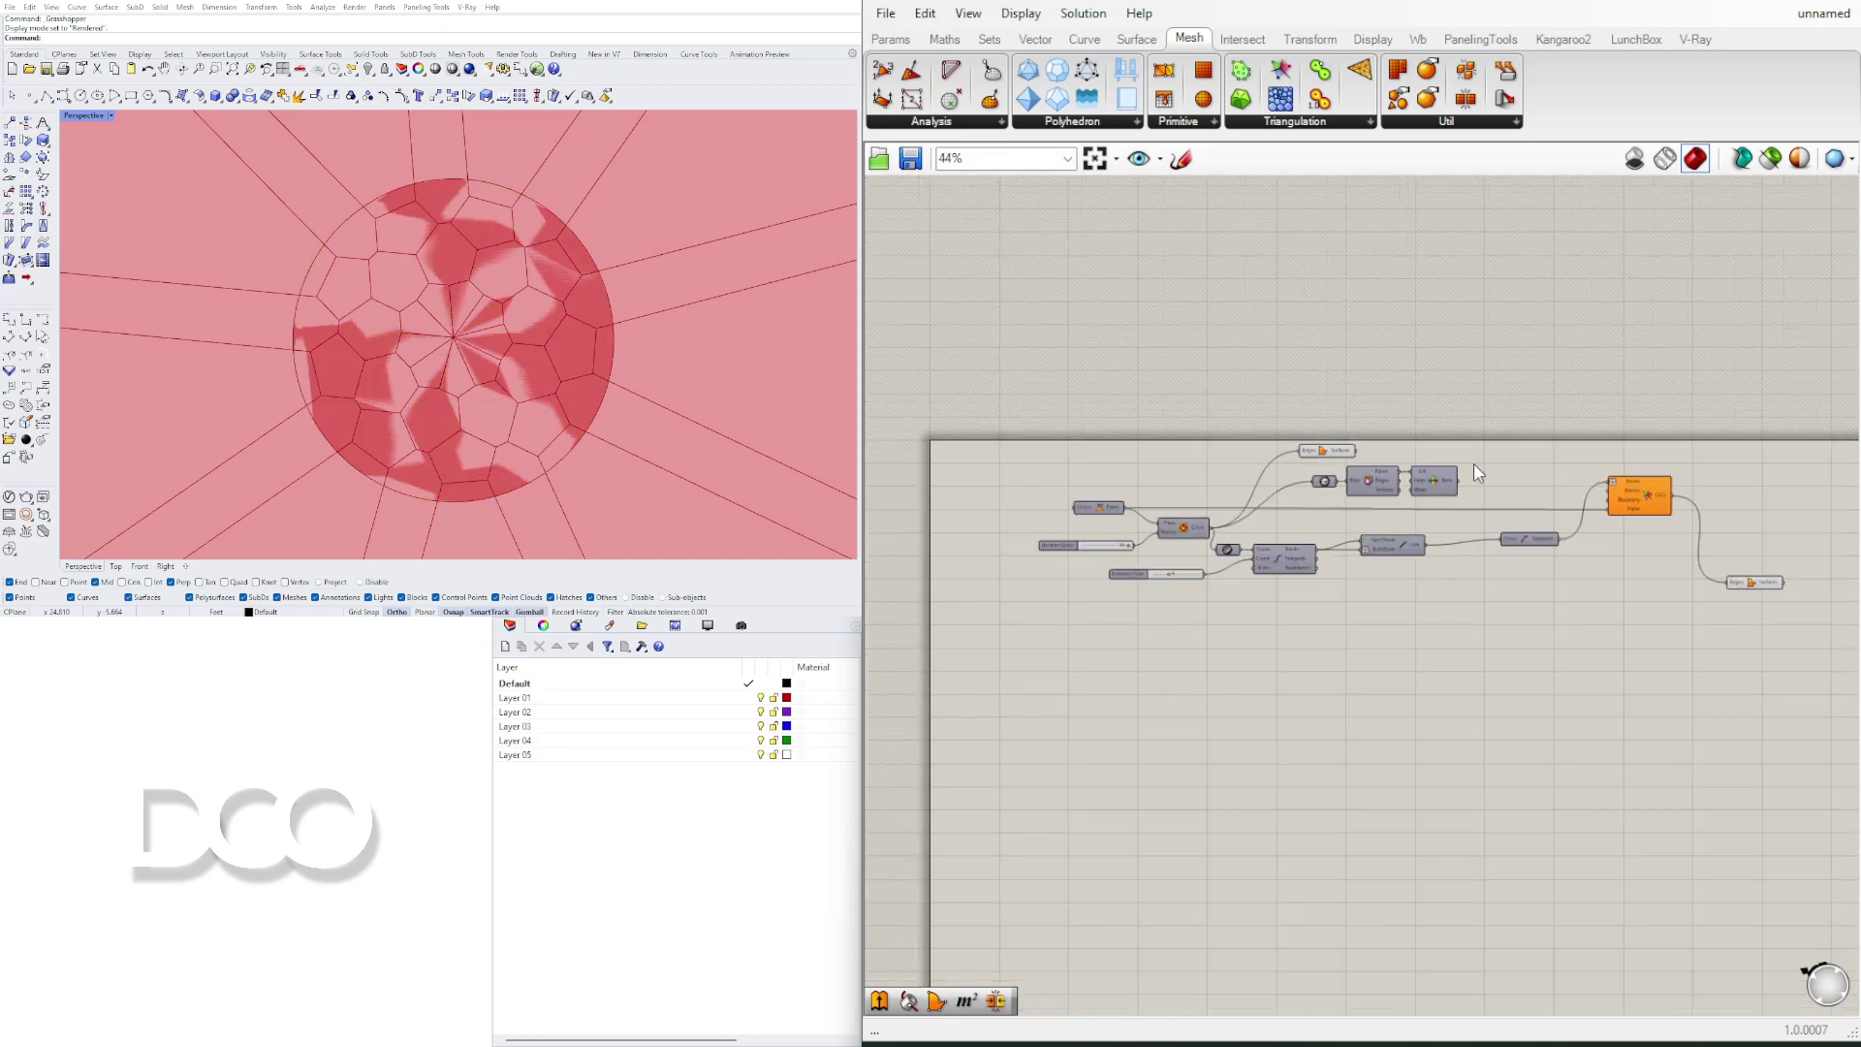
right_drag(1474, 464, 1393, 459)
drag(1662, 655, 998, 428)
drag(1288, 468, 1296, 523)
click(1270, 407)
Step: Add a Brep | Curve intersection component, connecting the circle's Boundary Surfaces to its Brep input and the Voronoi Cells to its Curve input
click(1244, 40)
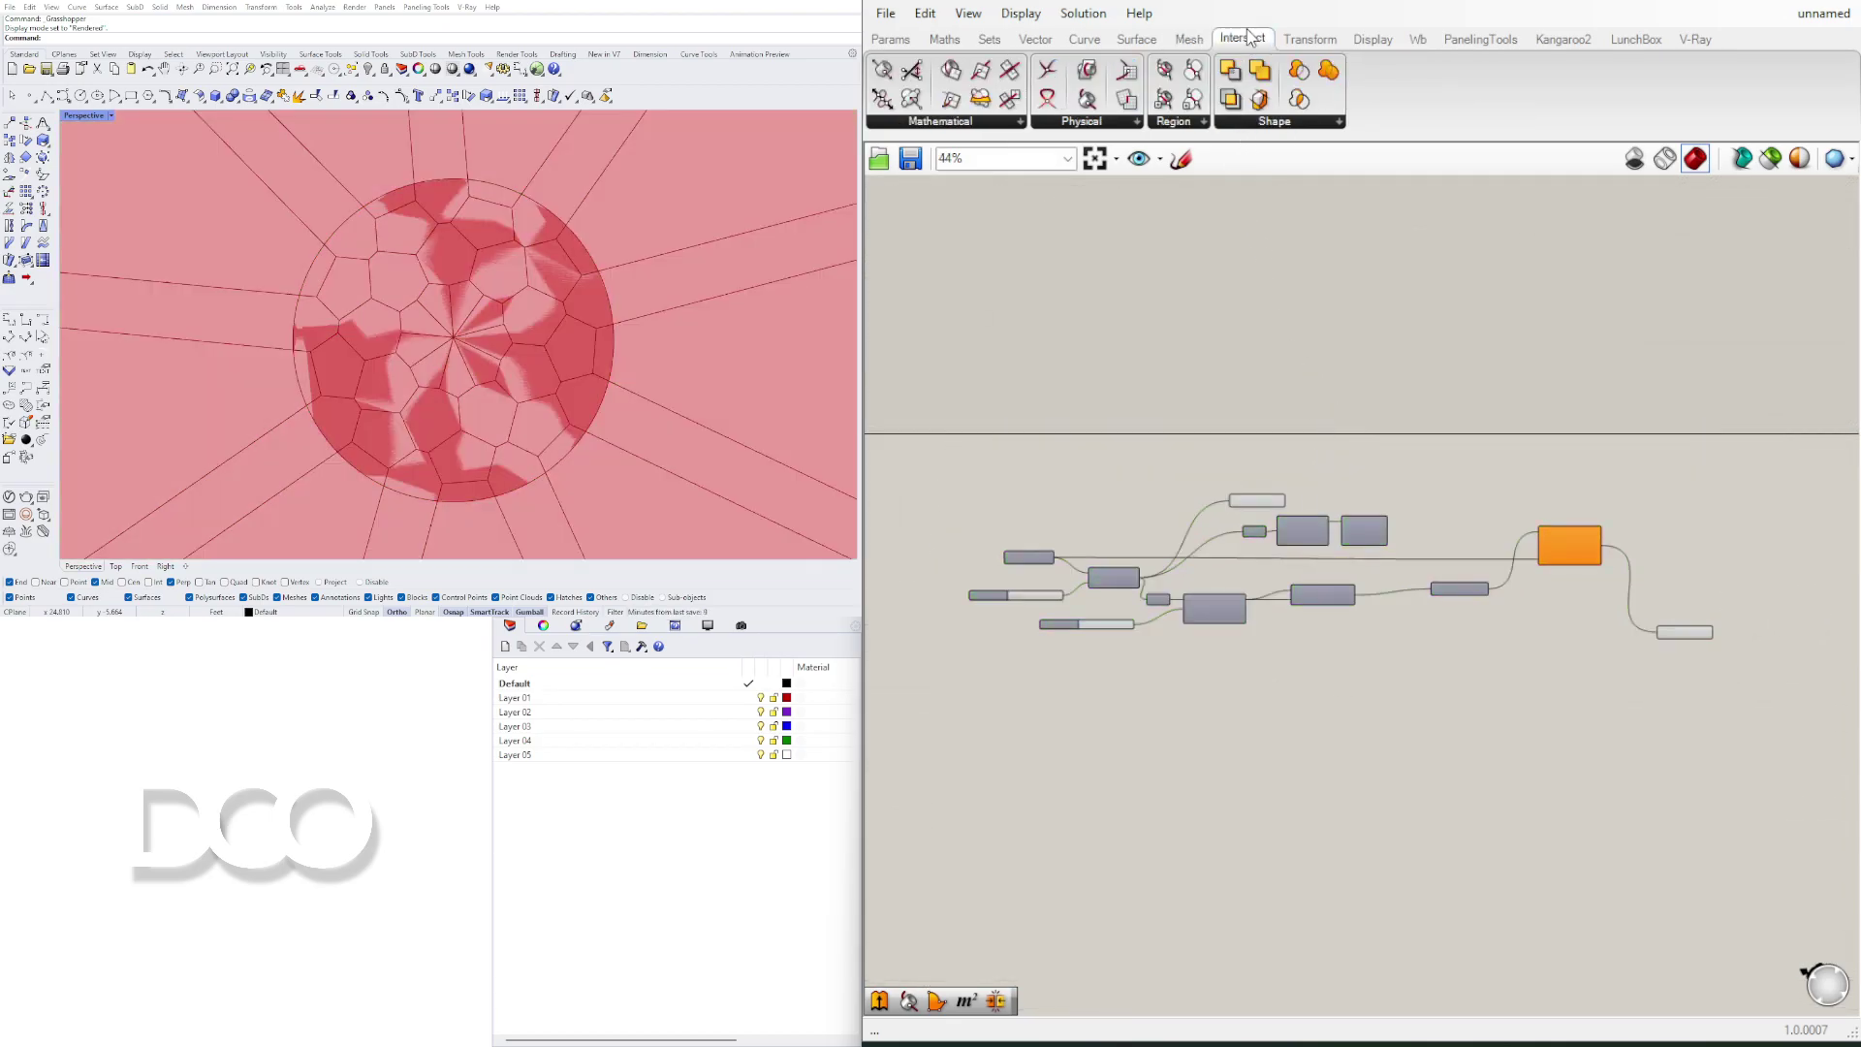
click(1072, 123)
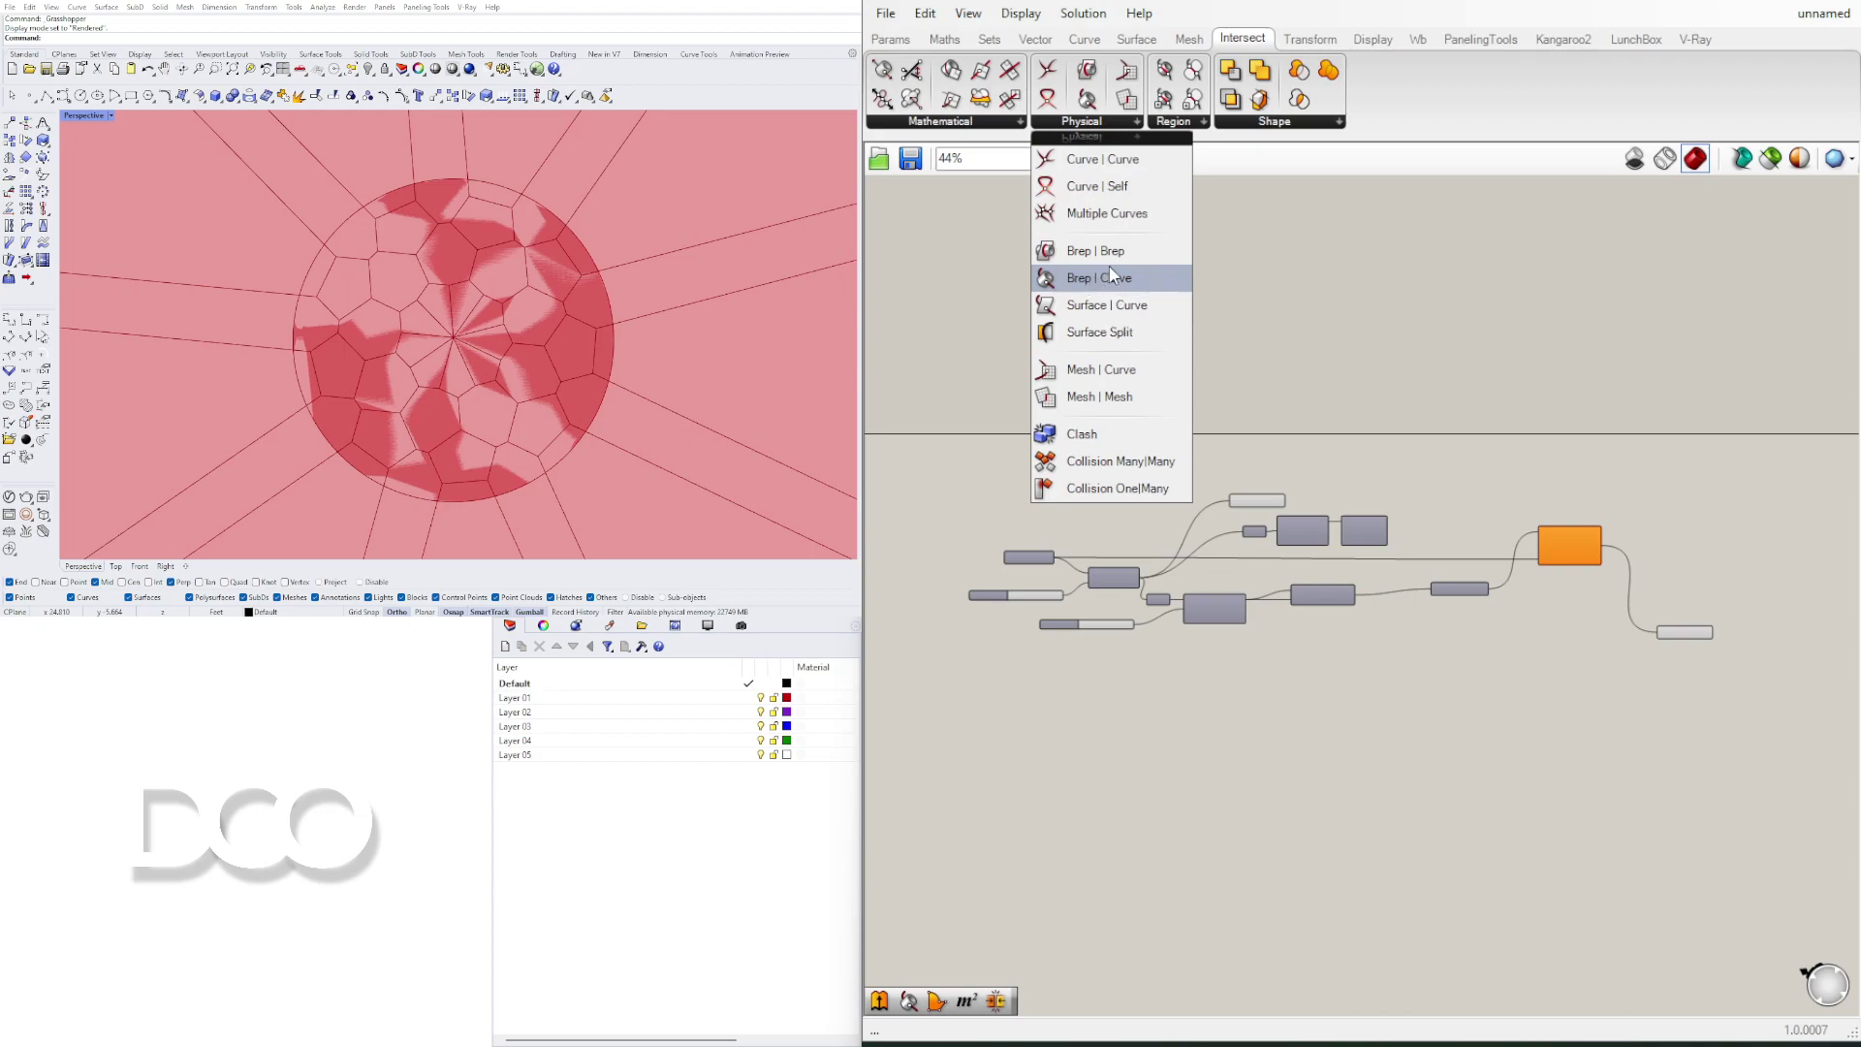
drag(1138, 279, 1457, 501)
scroll(1458, 500, up, 3)
drag(1090, 502, 1471, 463)
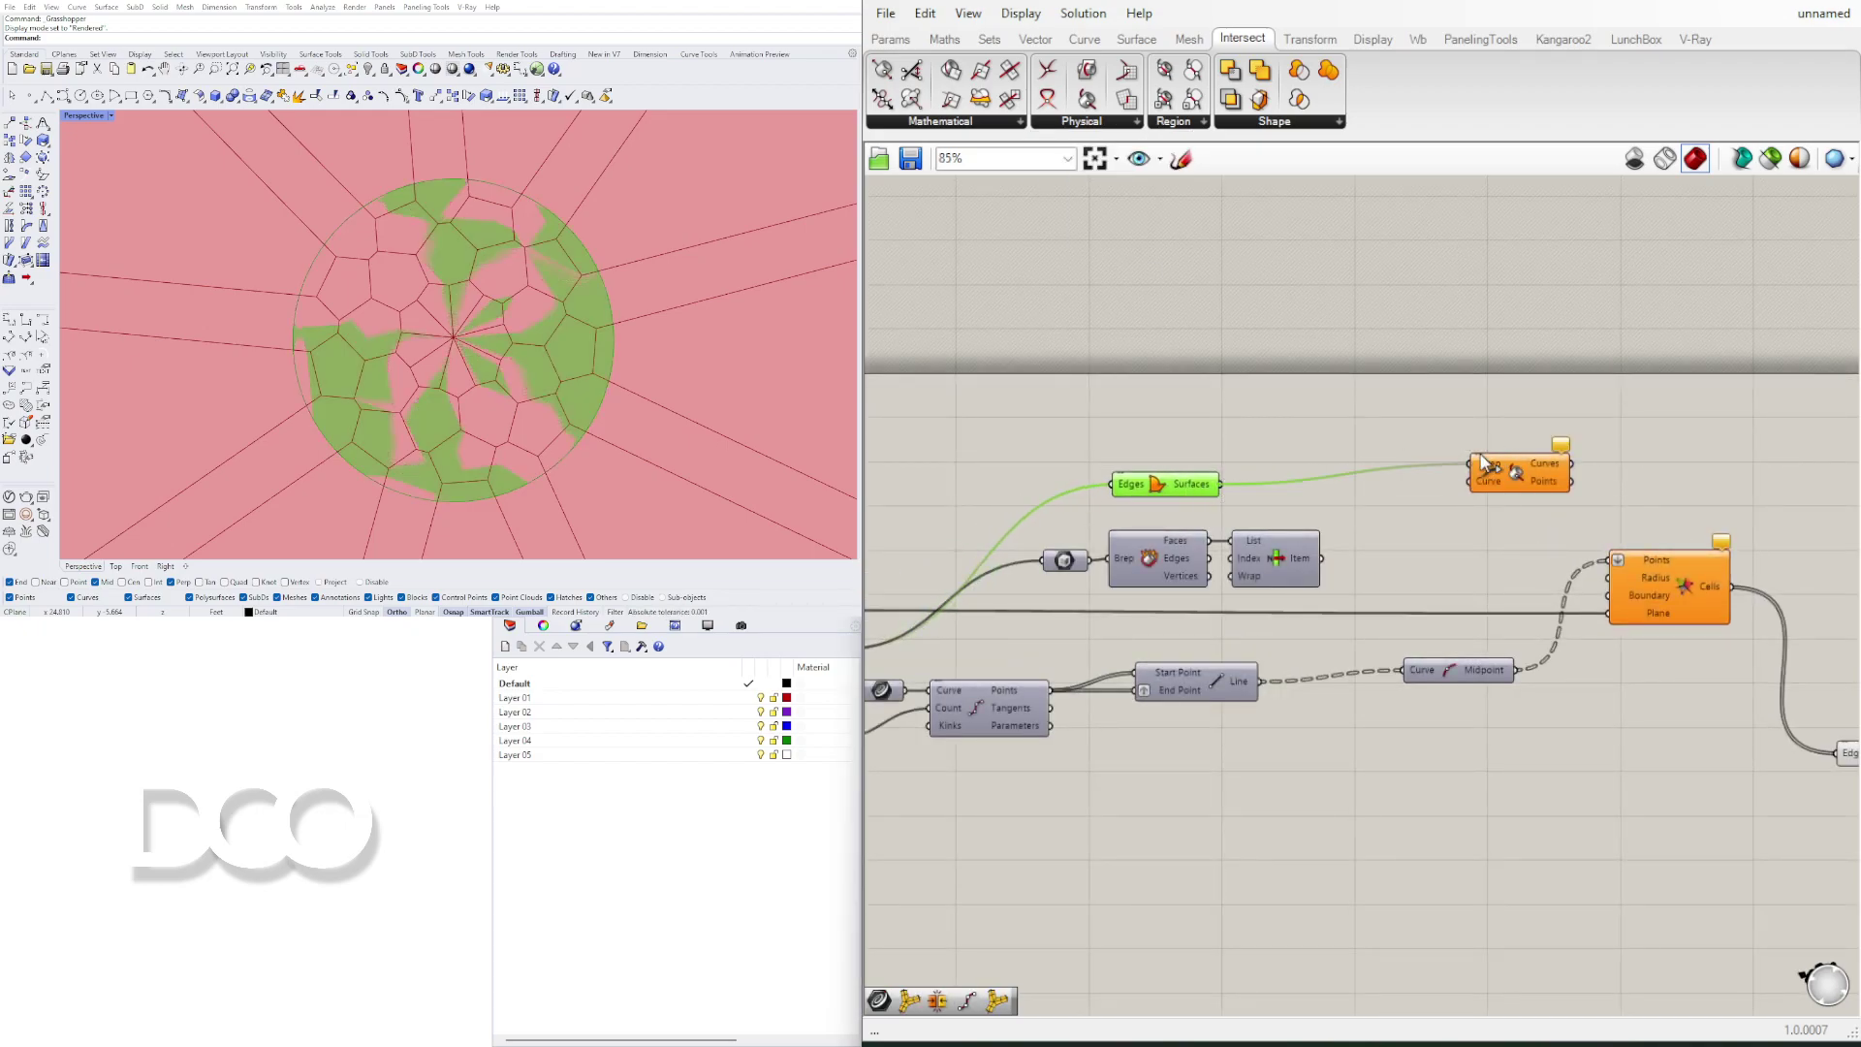
right_drag(1590, 514, 1268, 489)
drag(1196, 455, 1511, 473)
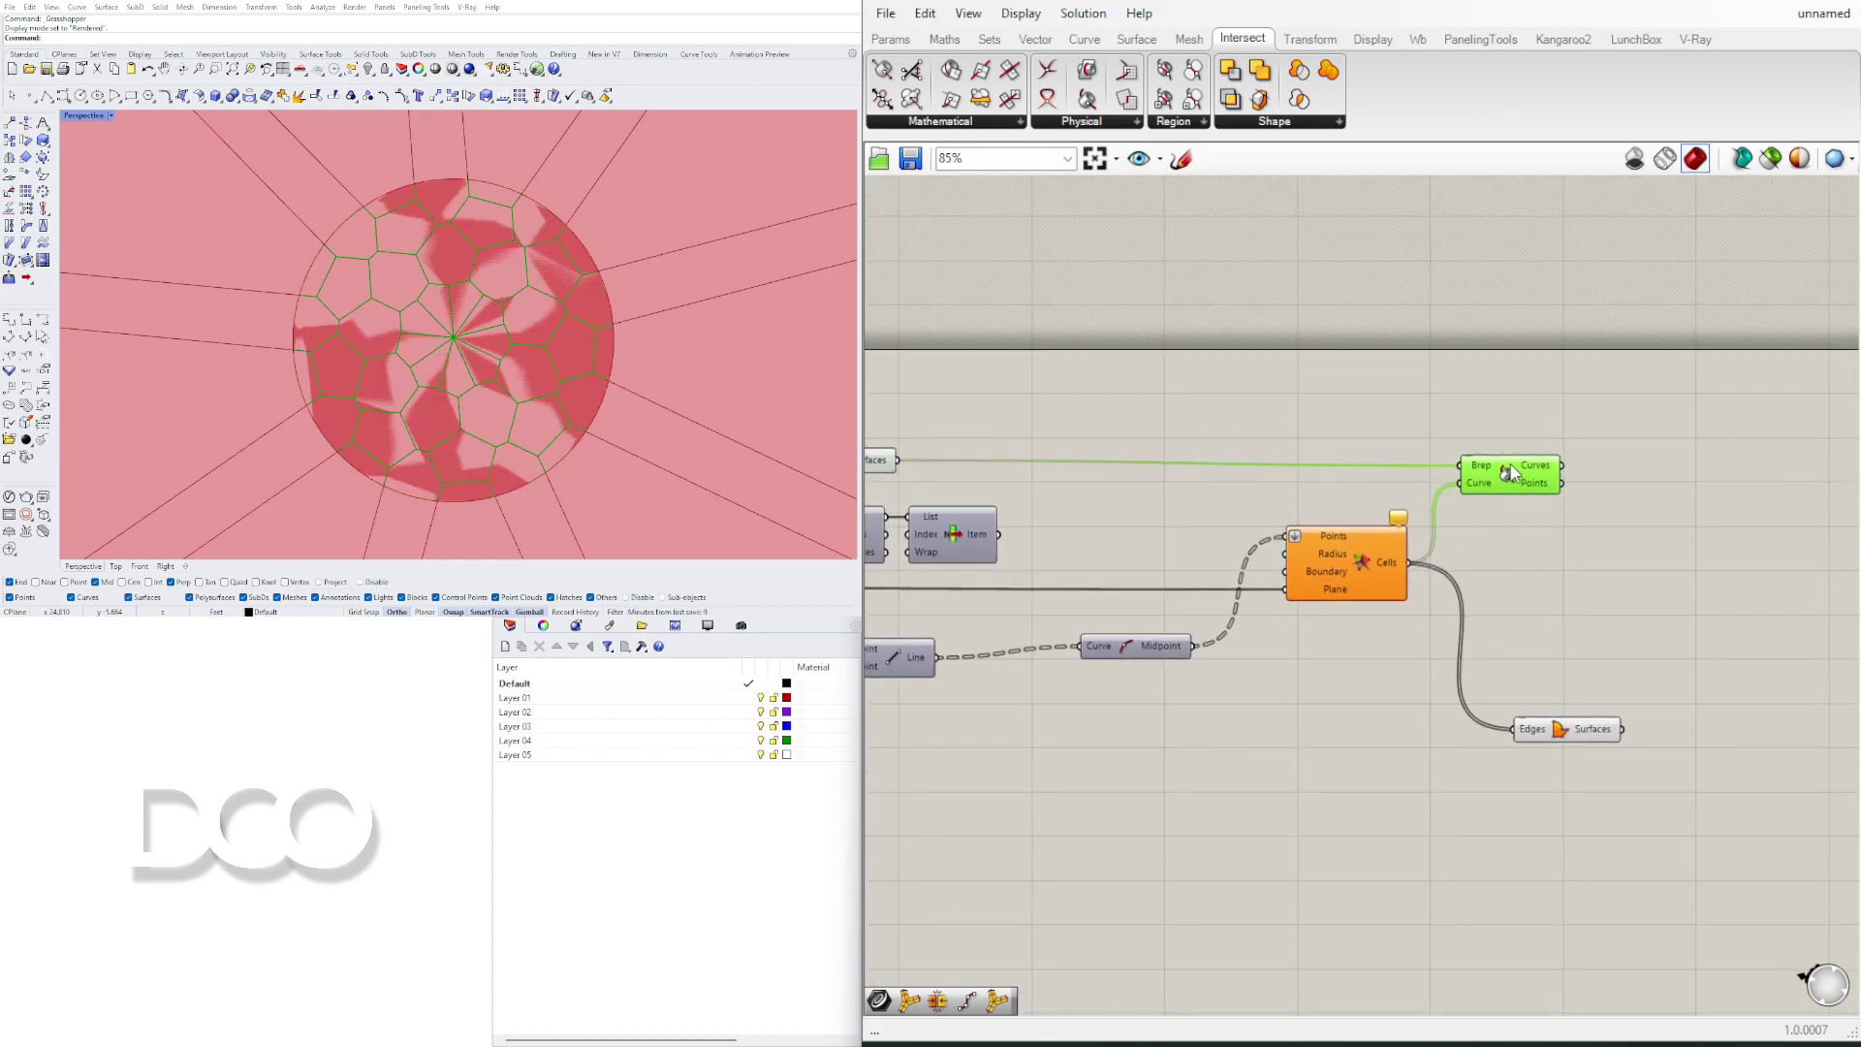
Step: Turn off the viewport previews of the Voronoi component, its cell surfaces and the circle's Boundary Surfaces component
double_click(1665, 469)
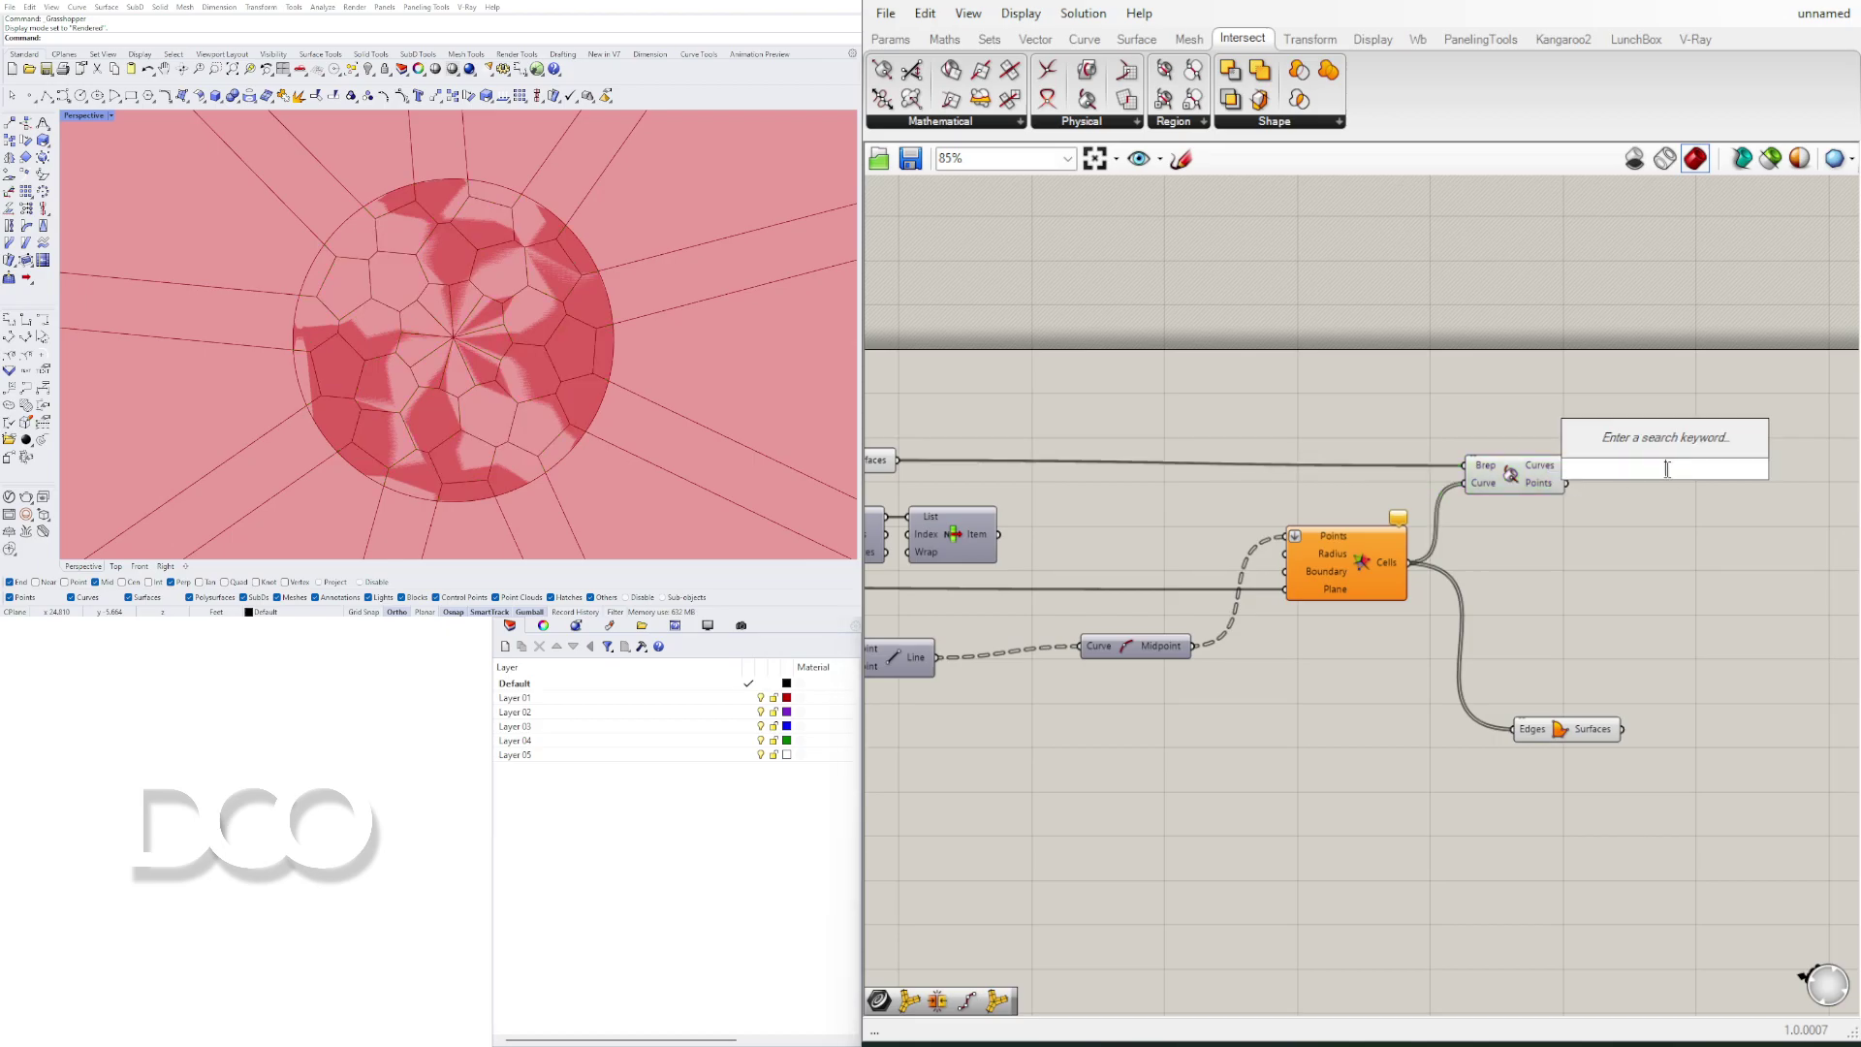
scroll(1708, 781, down, 4)
drag(1621, 816, 1269, 620)
middle_click(1284, 617)
click(1350, 552)
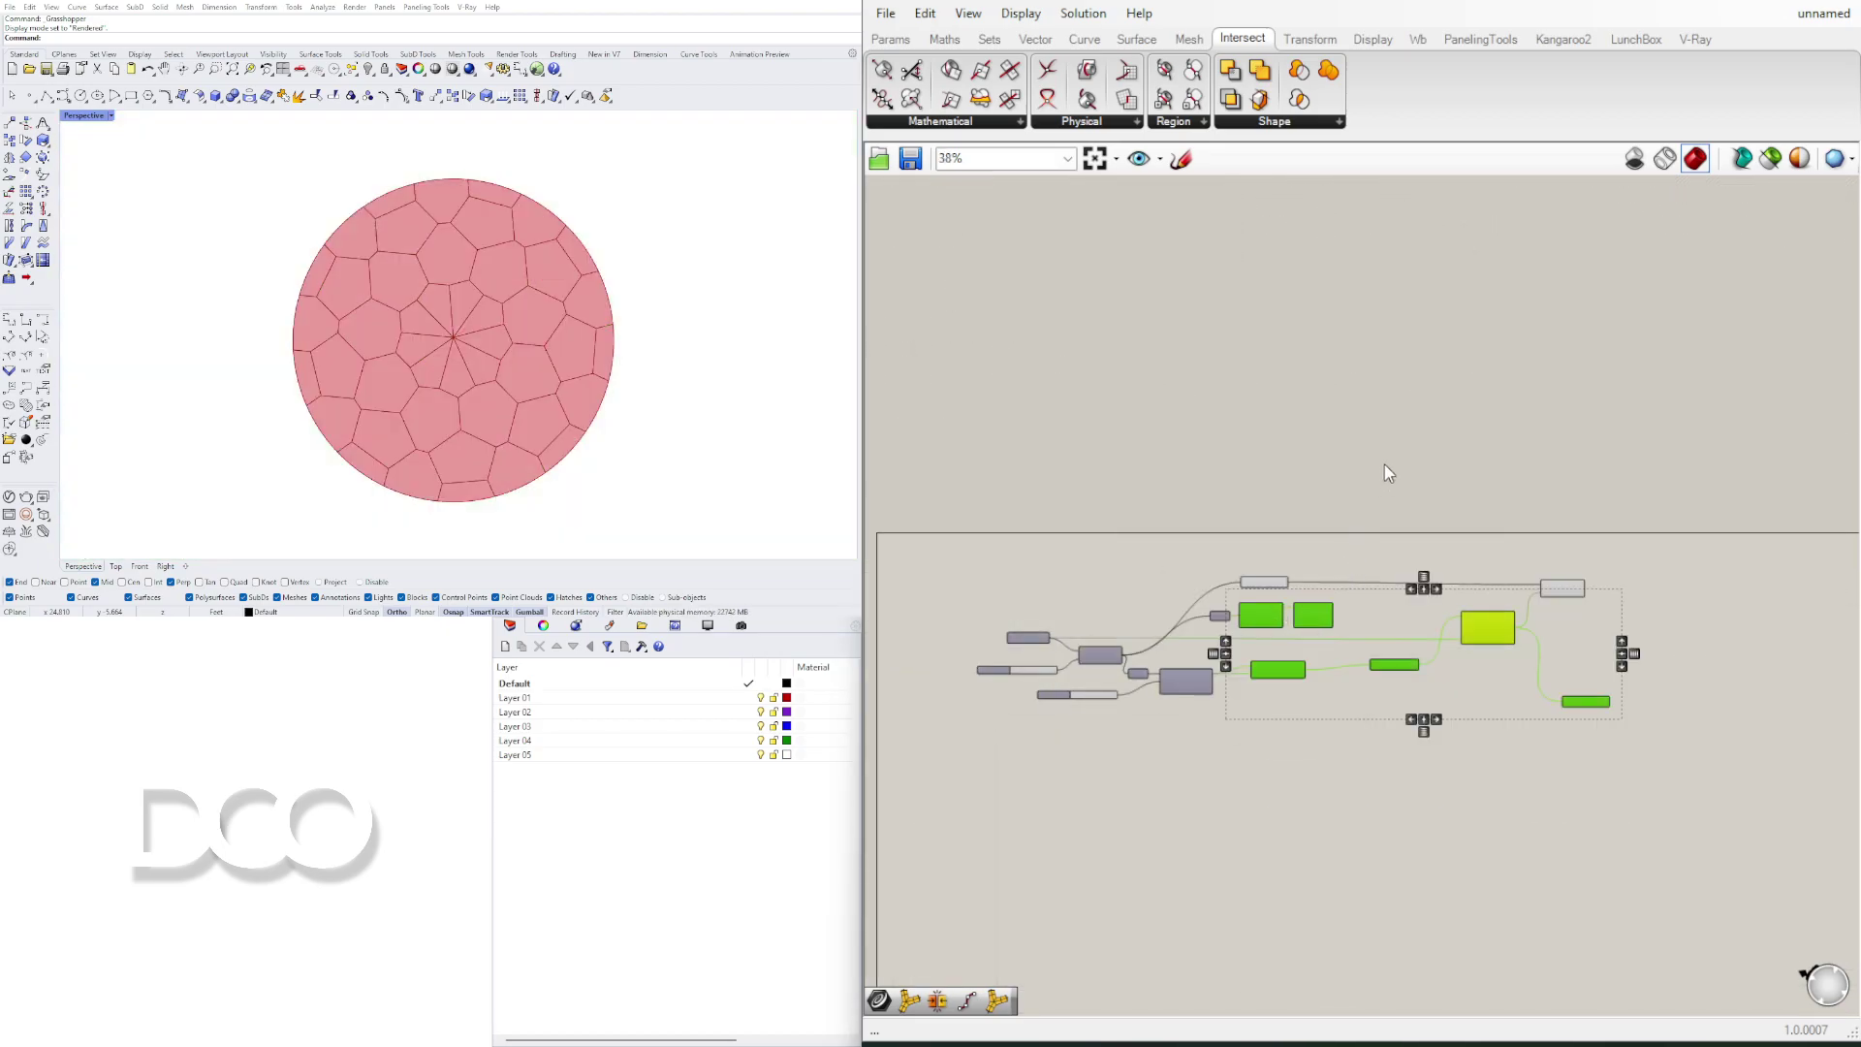
drag(1343, 532, 1181, 637)
middle_click(1235, 568)
click(1296, 494)
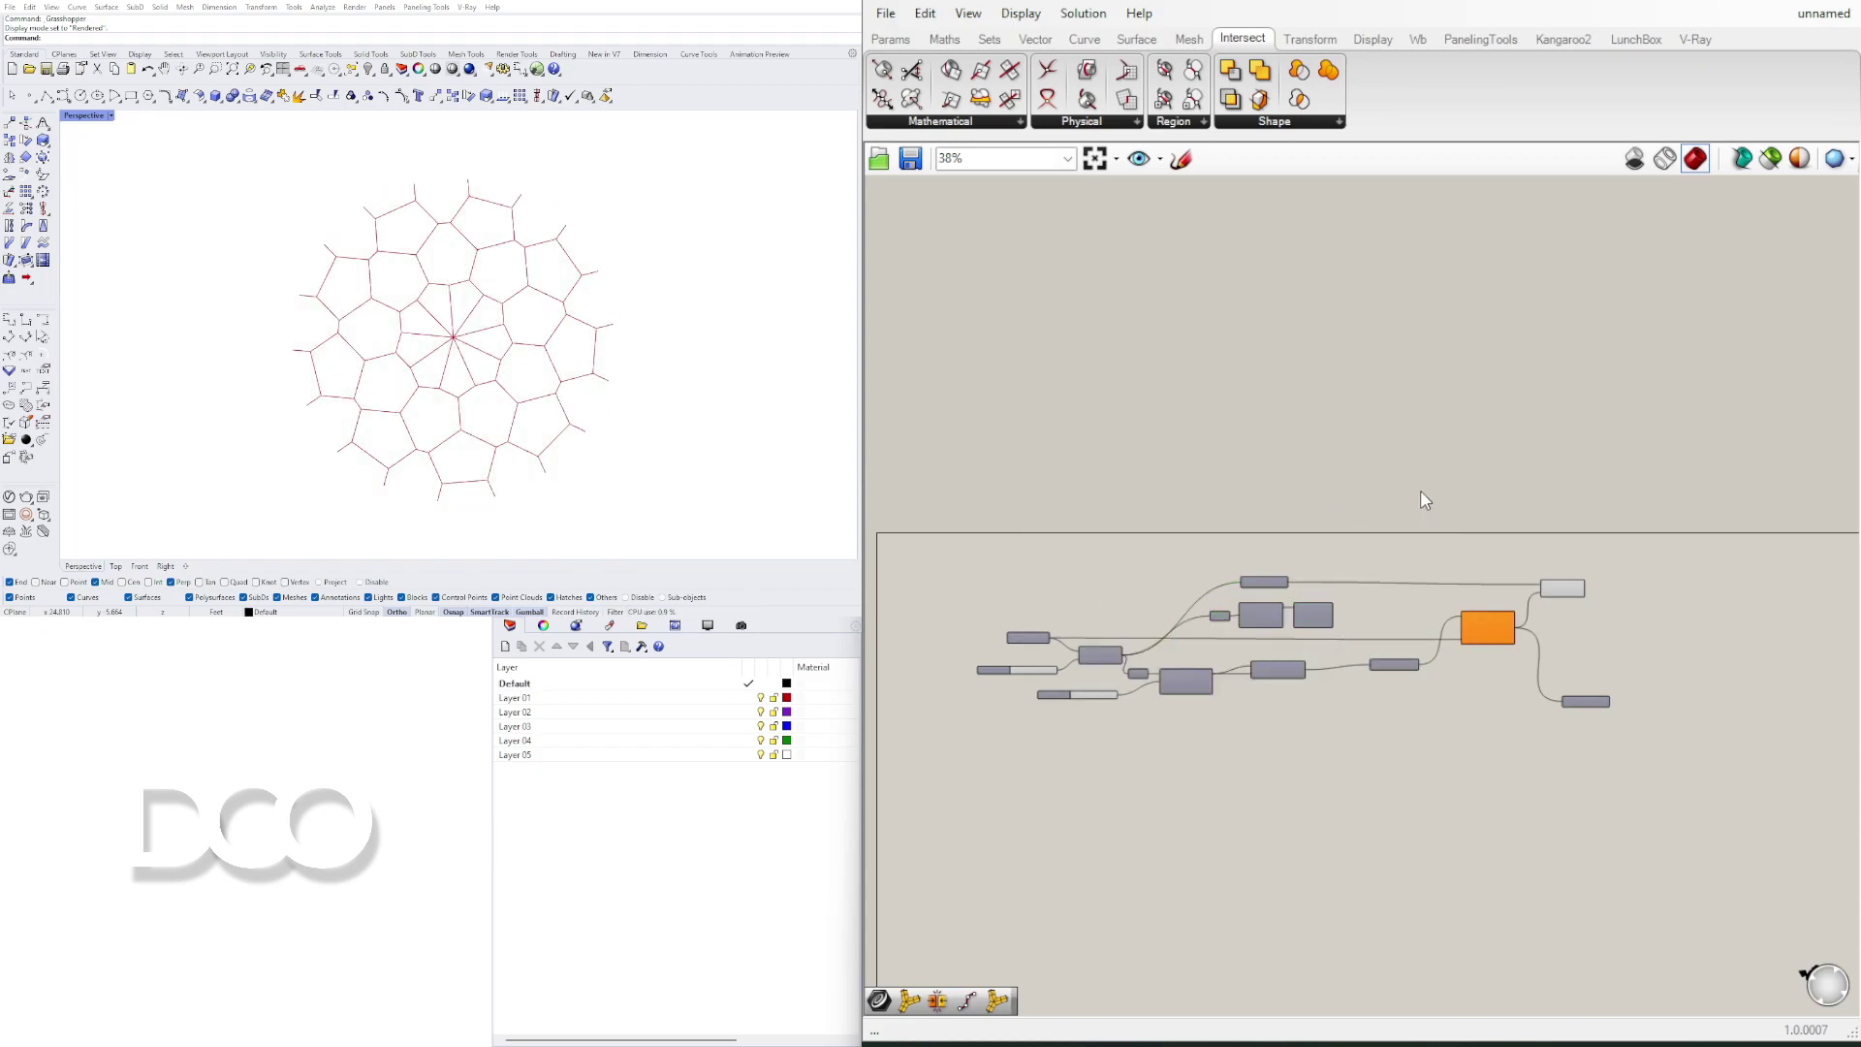
Step: Place the cells' Boundary Surfaces component beside Brep | Curve and feed its Edges input from the Curves output instead
scroll(1421, 490, up, 7)
right_drag(1477, 941, 1439, 898)
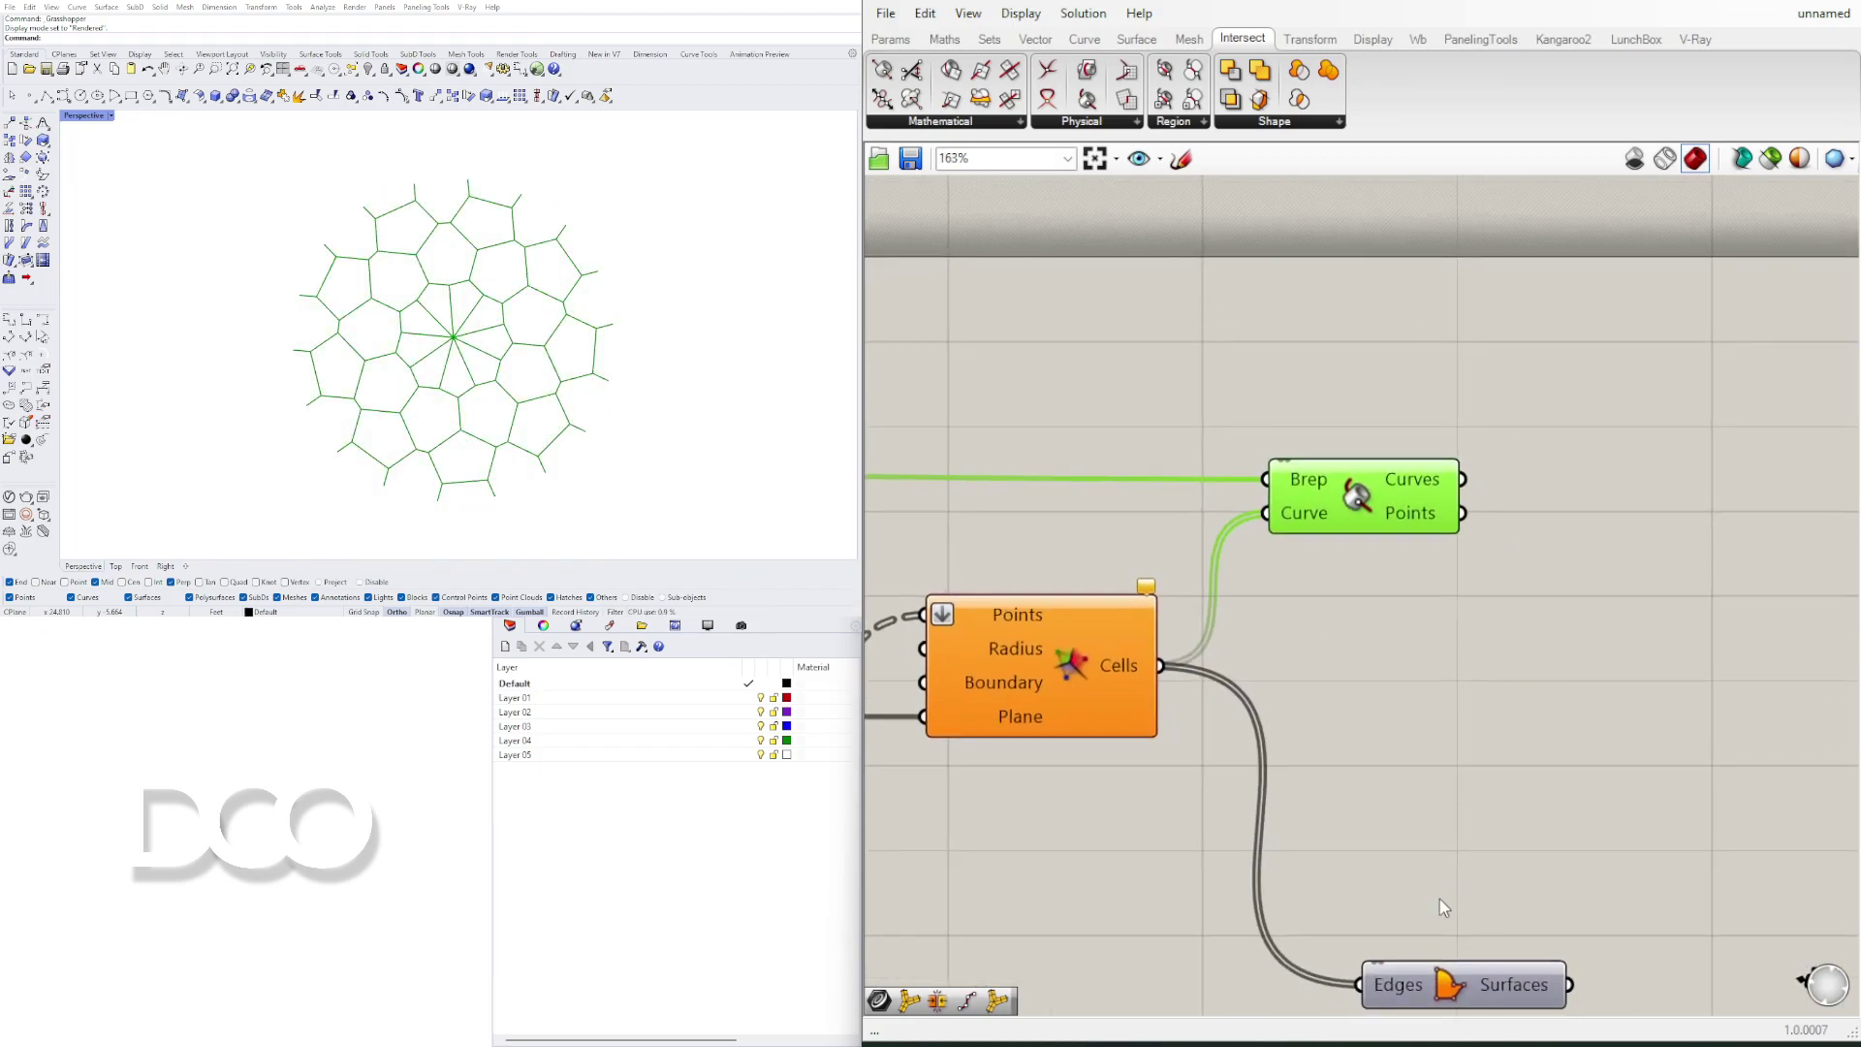
drag(1427, 1003, 1622, 627)
click(1510, 481)
drag(1466, 481, 1553, 609)
drag(1606, 604, 1573, 477)
Step: Turn the viewport preview of the Boundary Surfaces component fed by Brep | Curve back on
right_click(1572, 479)
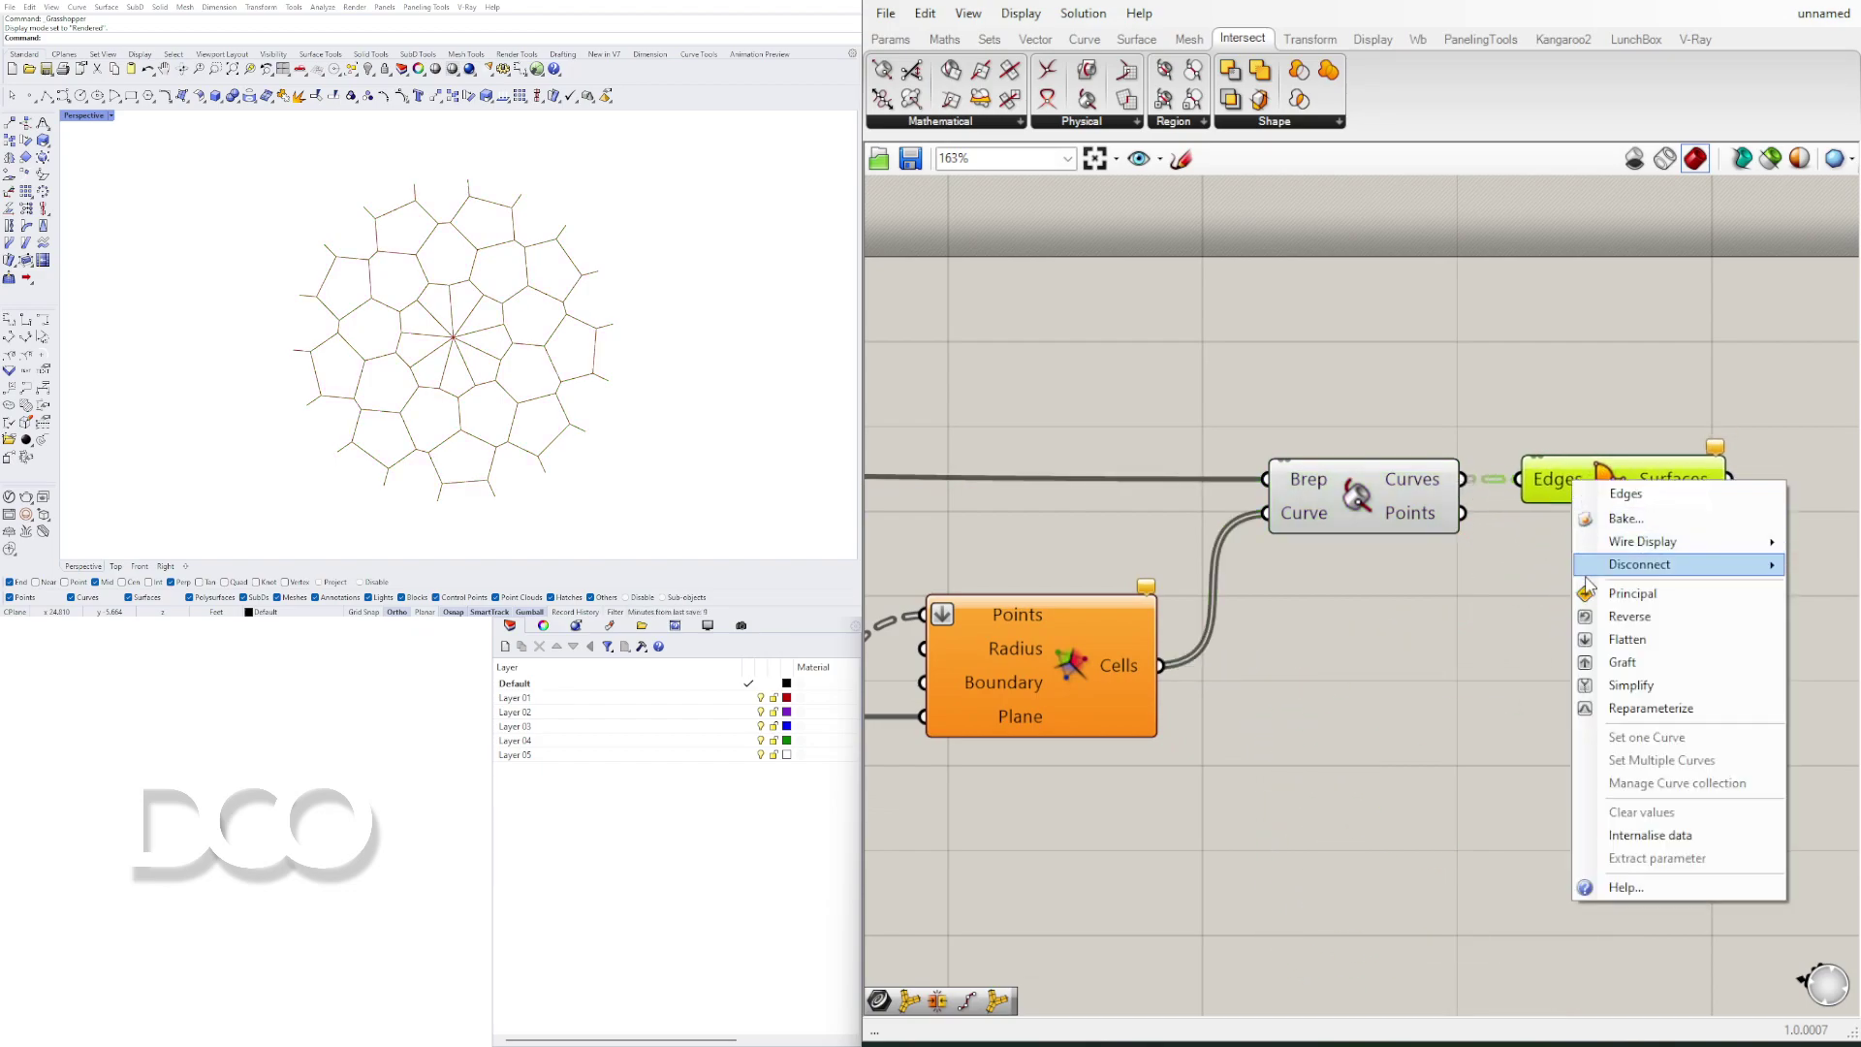
click(1492, 631)
scroll(1572, 479, down, 2)
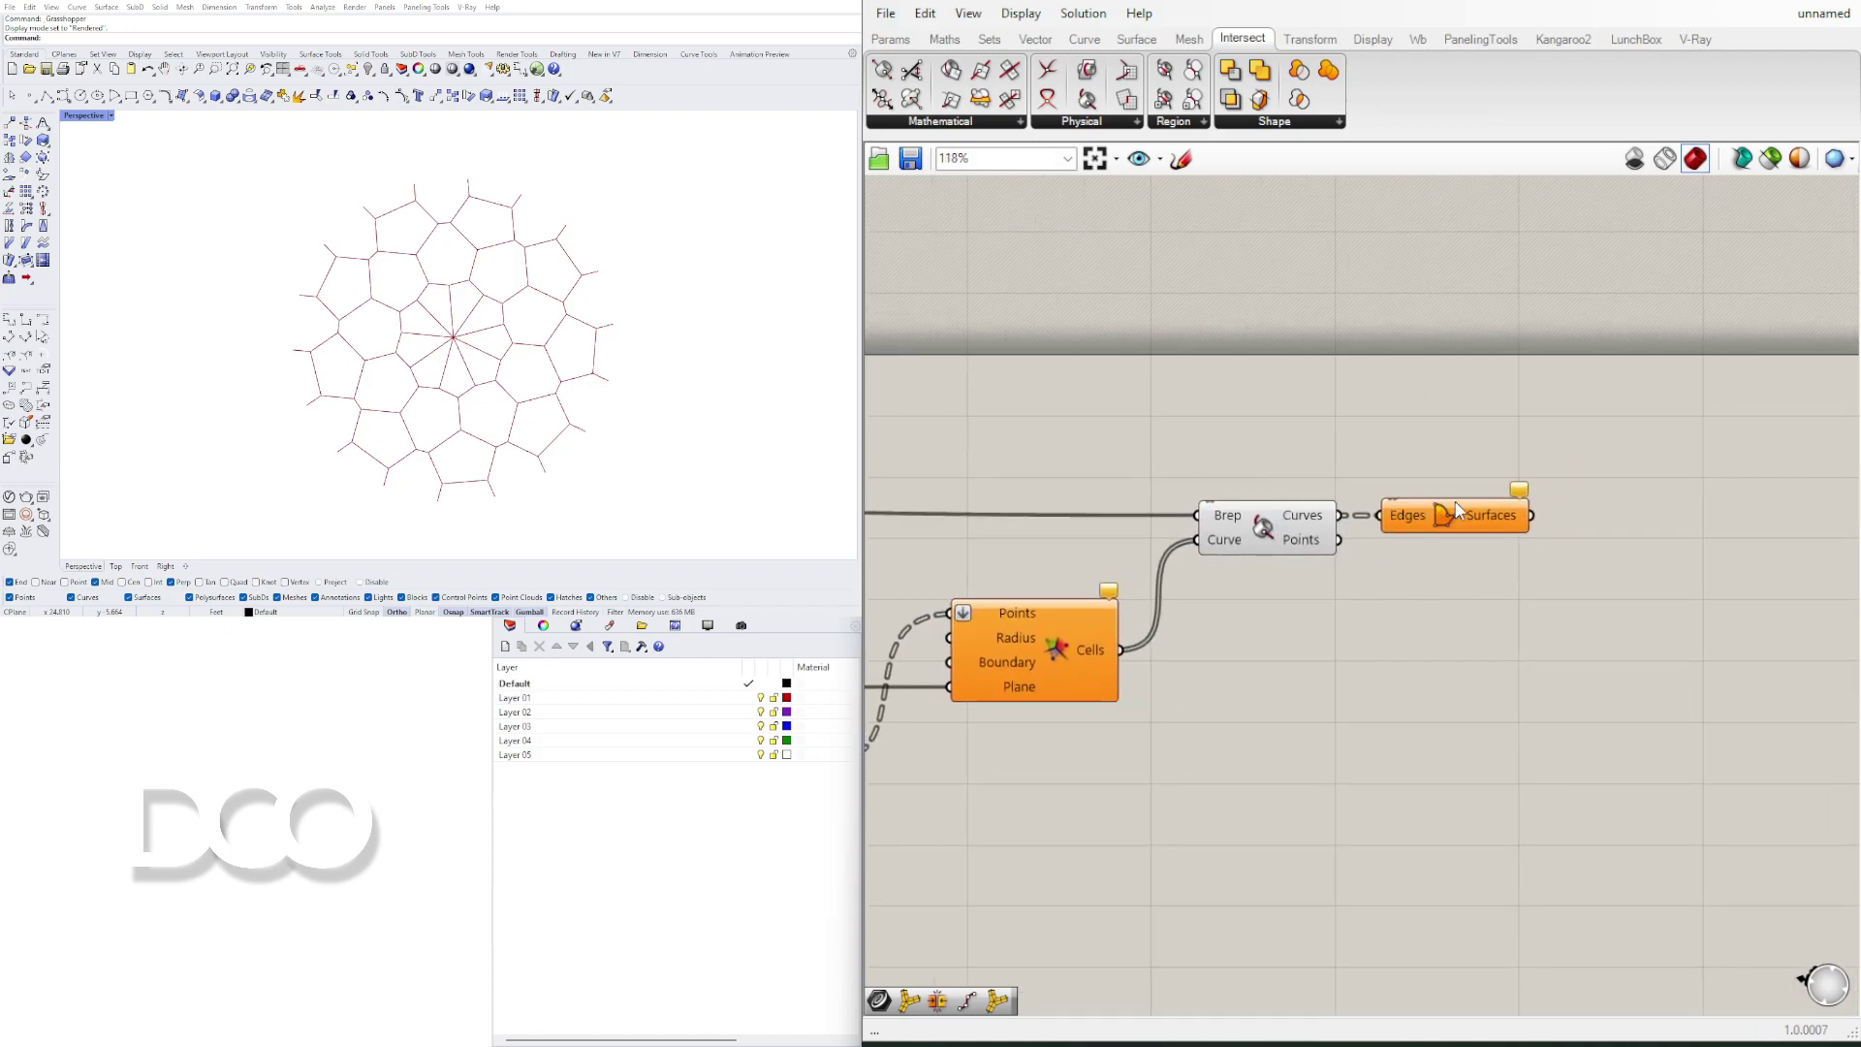
right_click(1527, 521)
click(1572, 554)
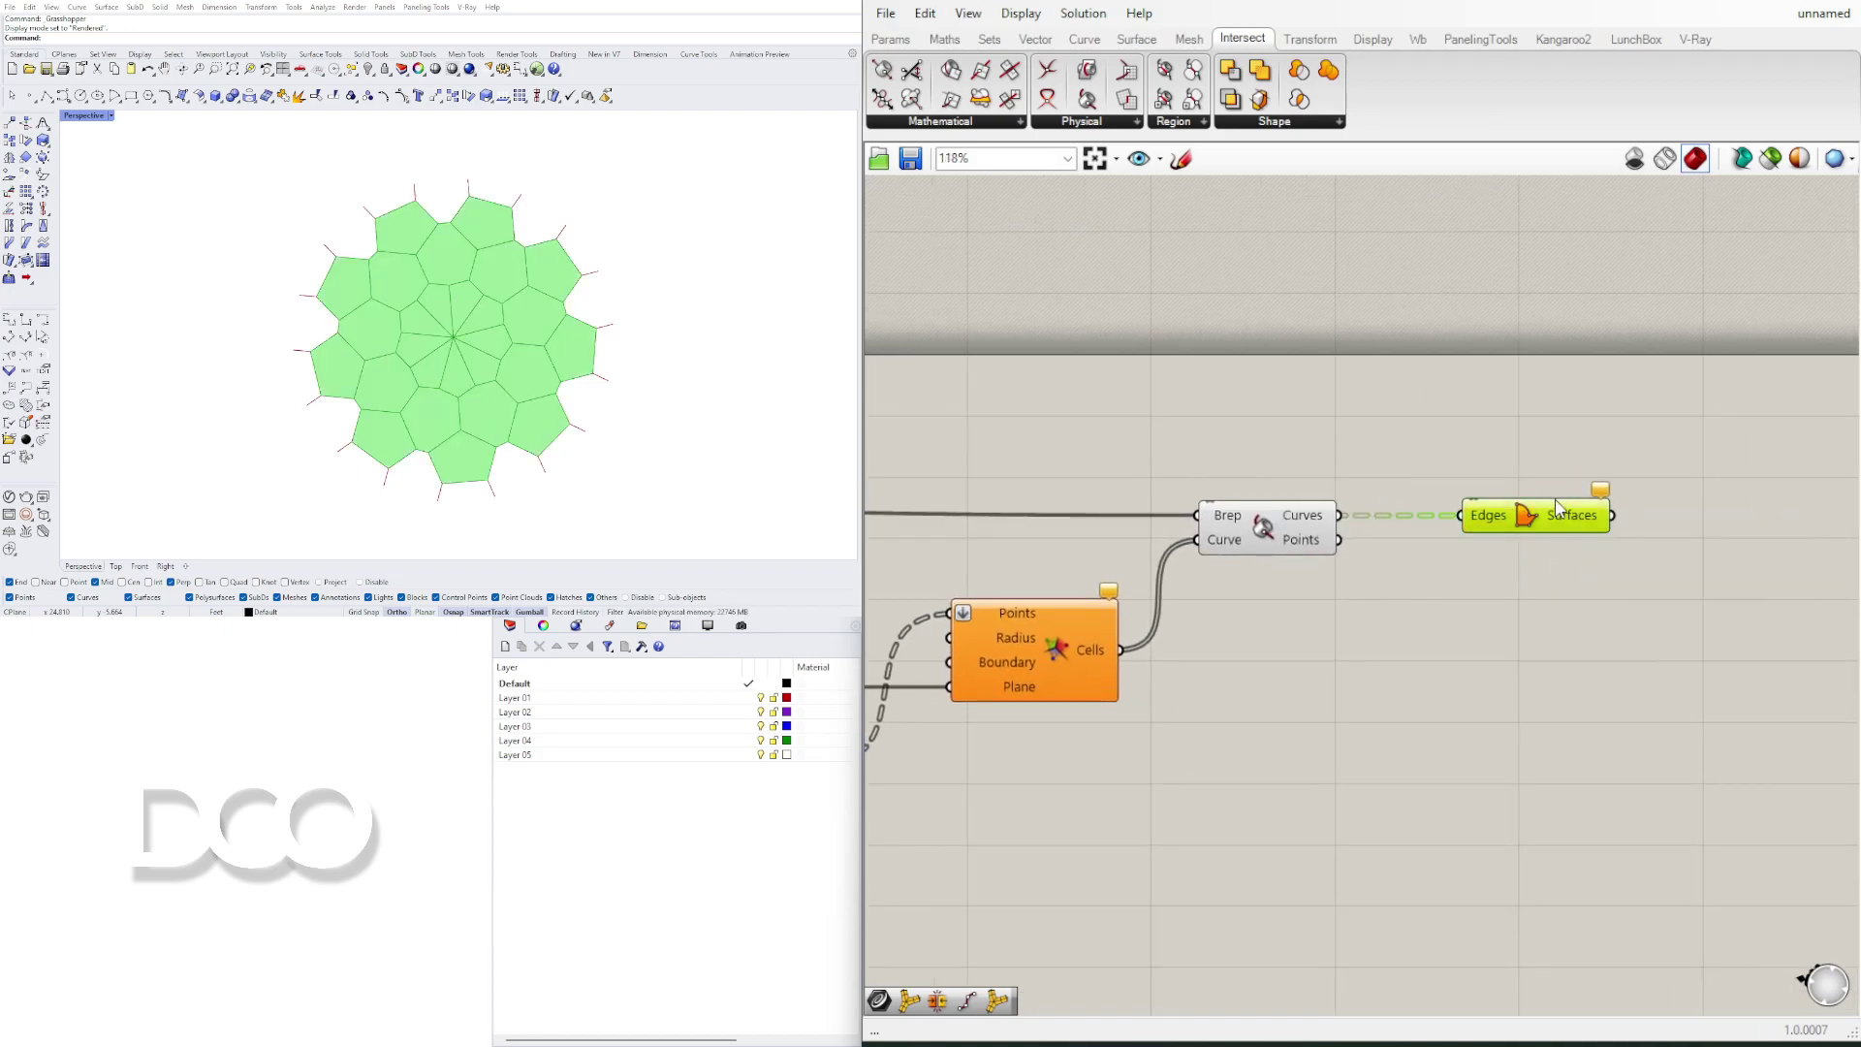
Step: Turn off the viewport preview of the Brep | Curve component
click(1277, 531)
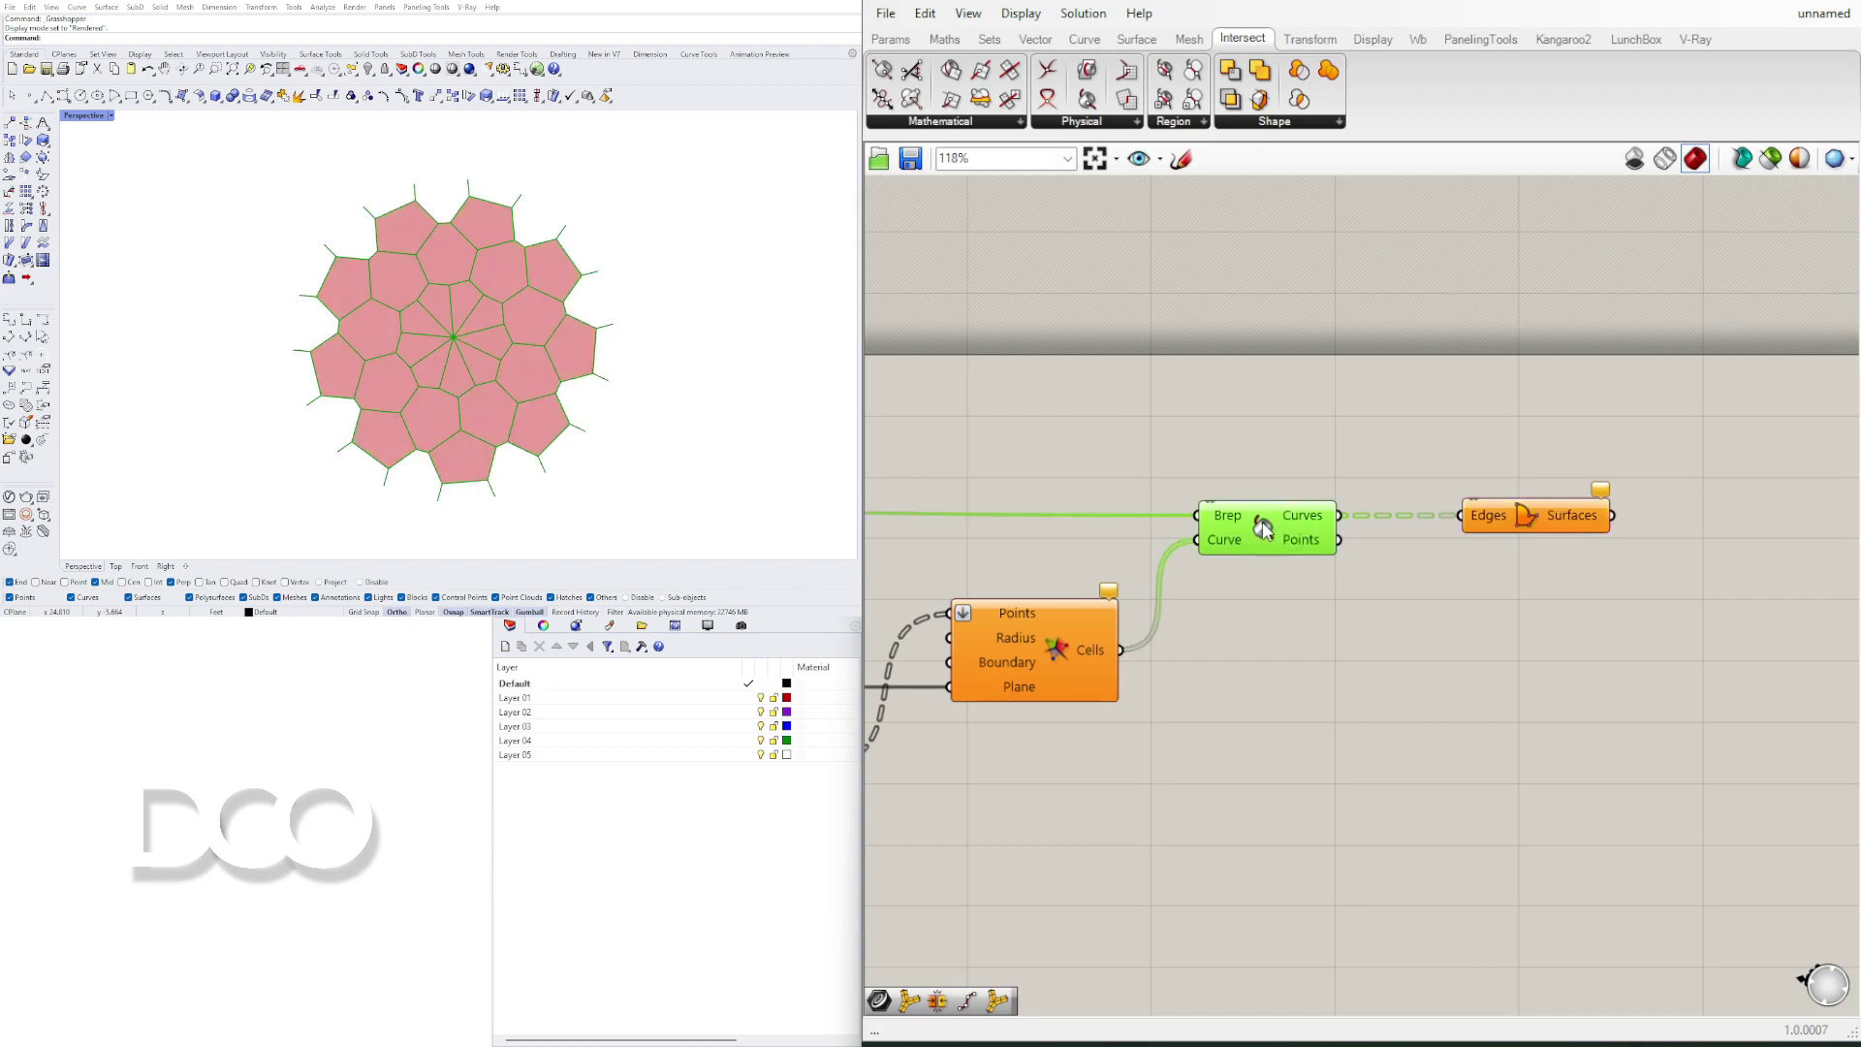
right_click(1262, 523)
click(1299, 556)
scroll(1263, 452, down, 3)
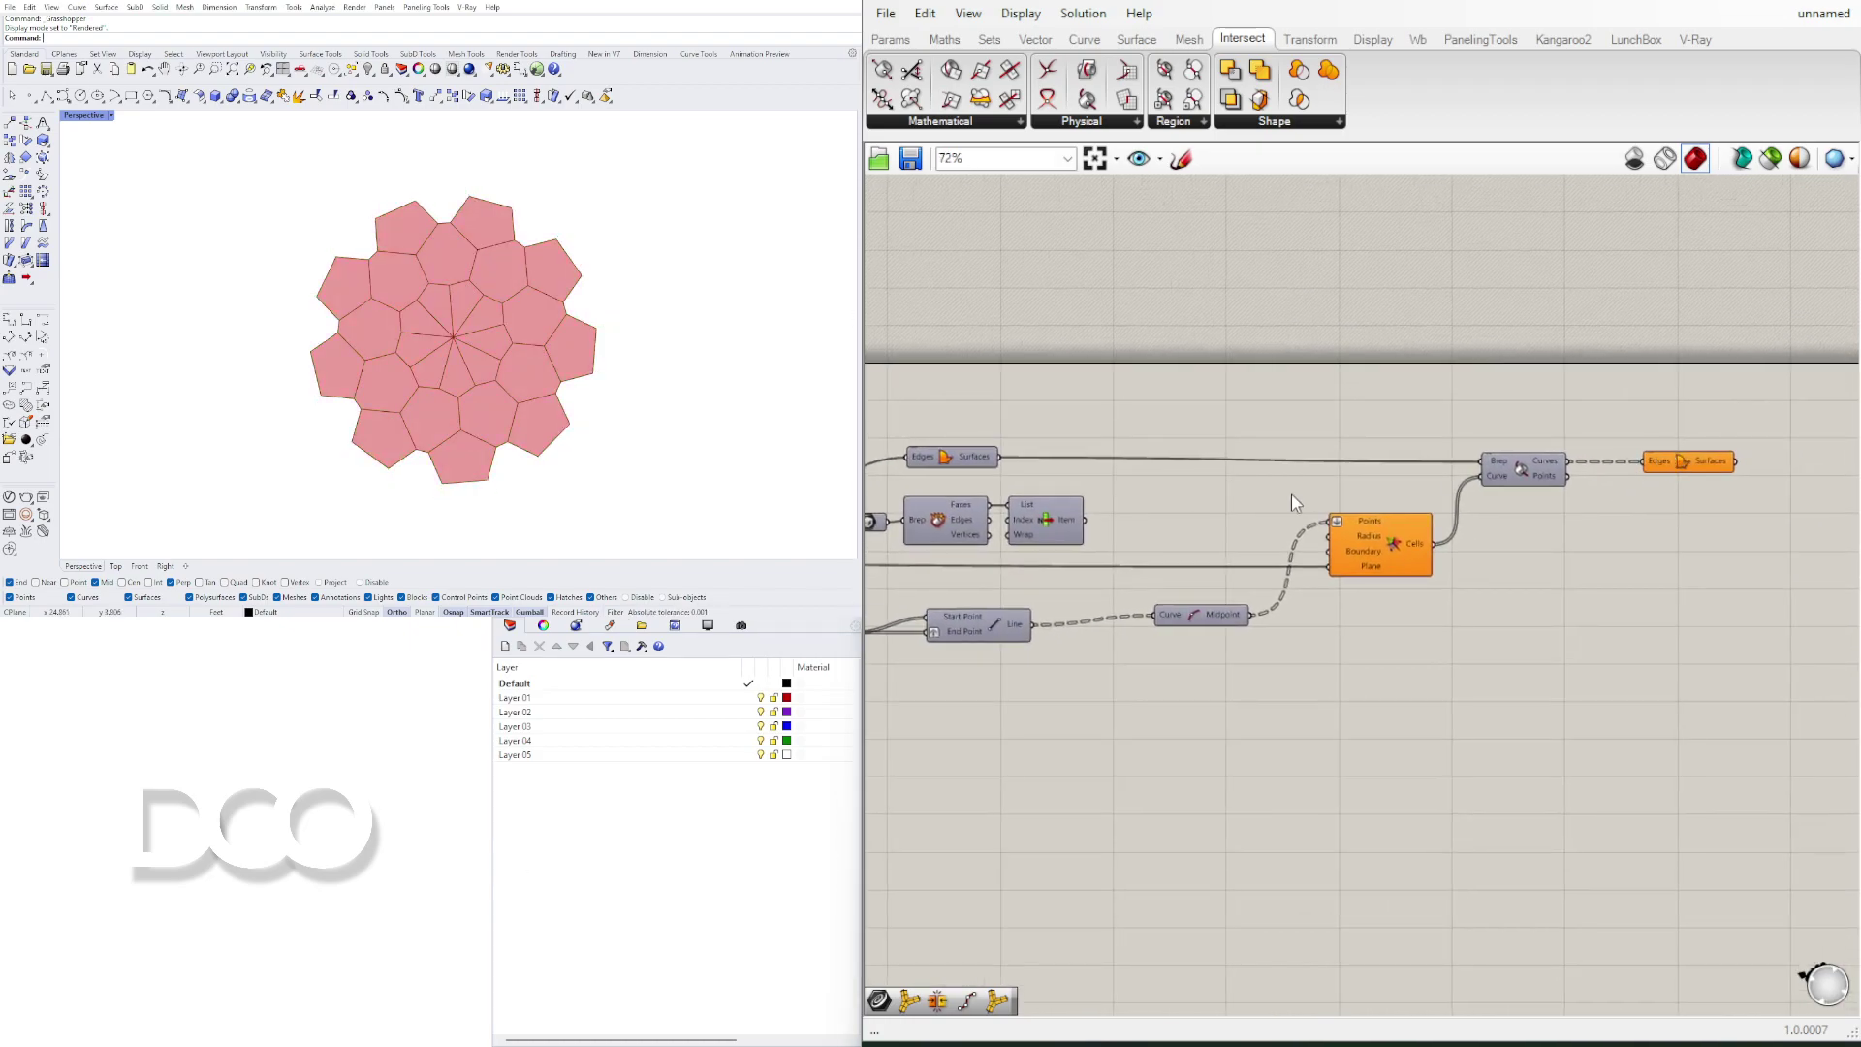
Step: Flatten the Edges input of the Boundary Surfaces component connected to the Brep | Curve Curves output
click(1694, 463)
click(1665, 477)
click(1671, 463)
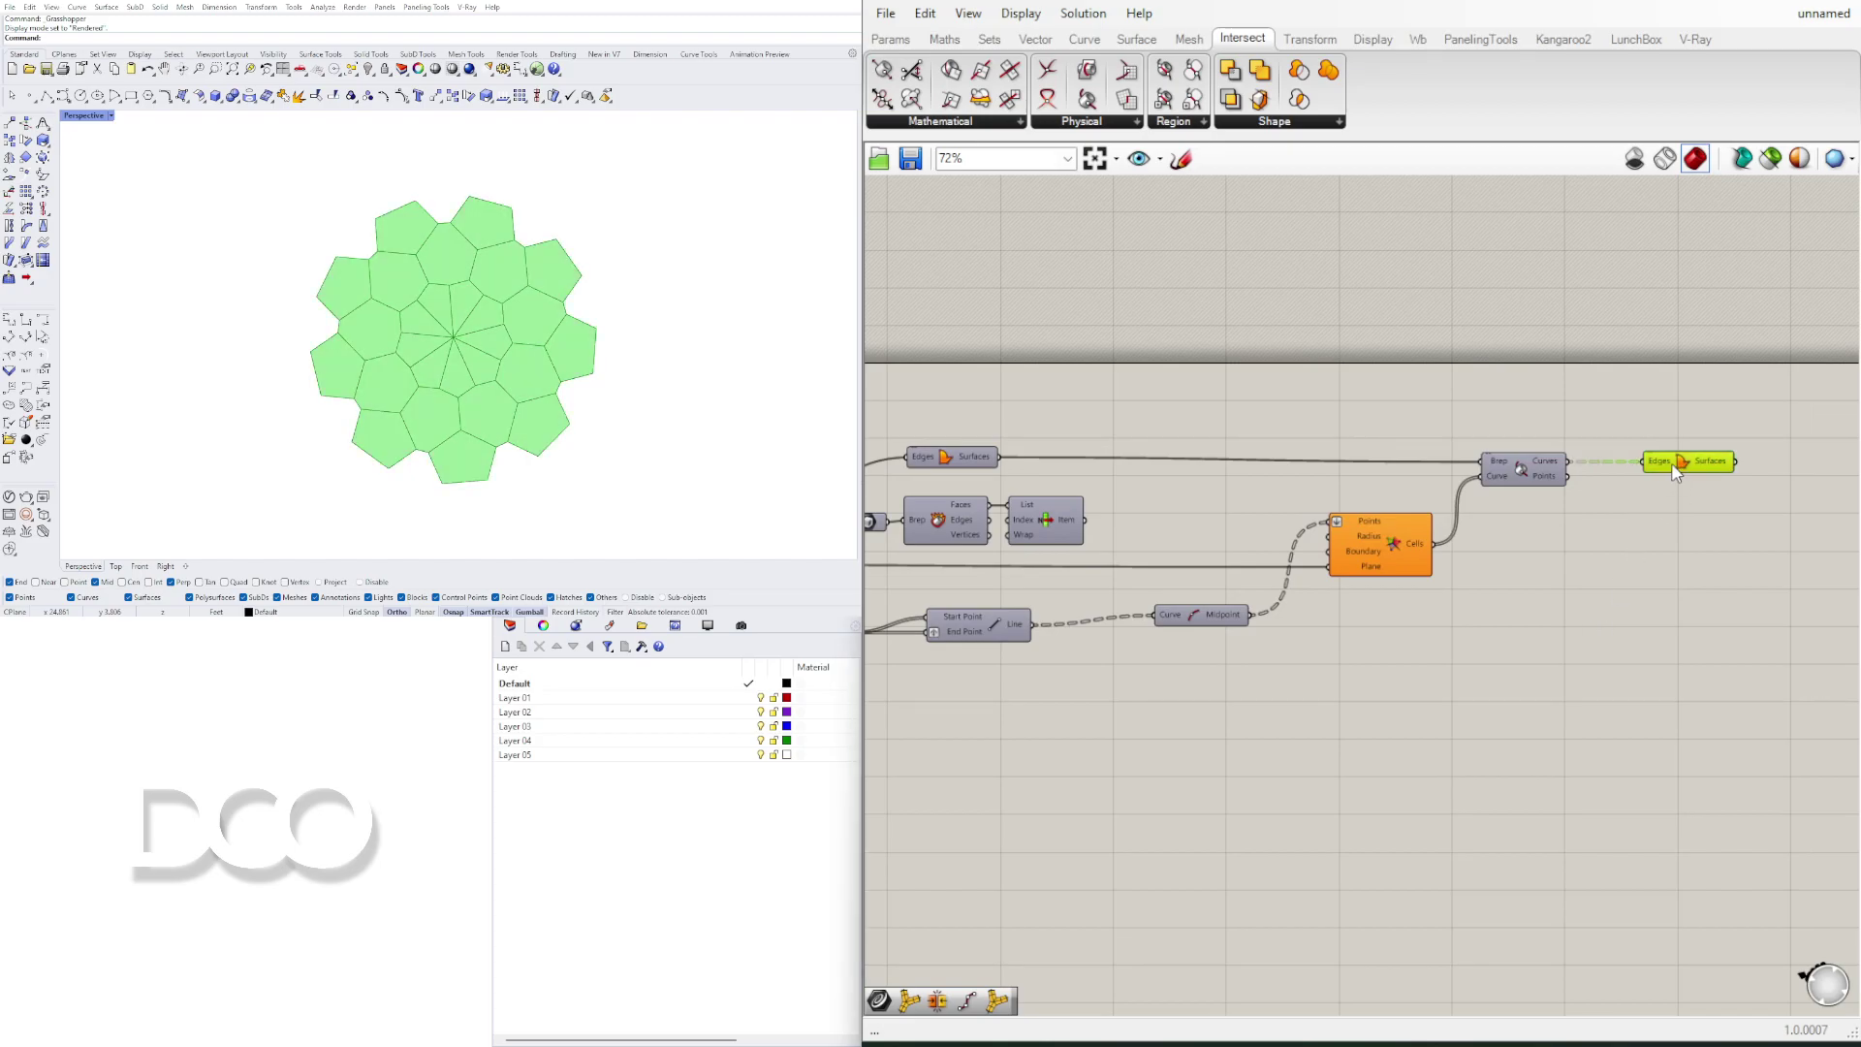
scroll(1677, 472, up, 2)
right_click(1658, 465)
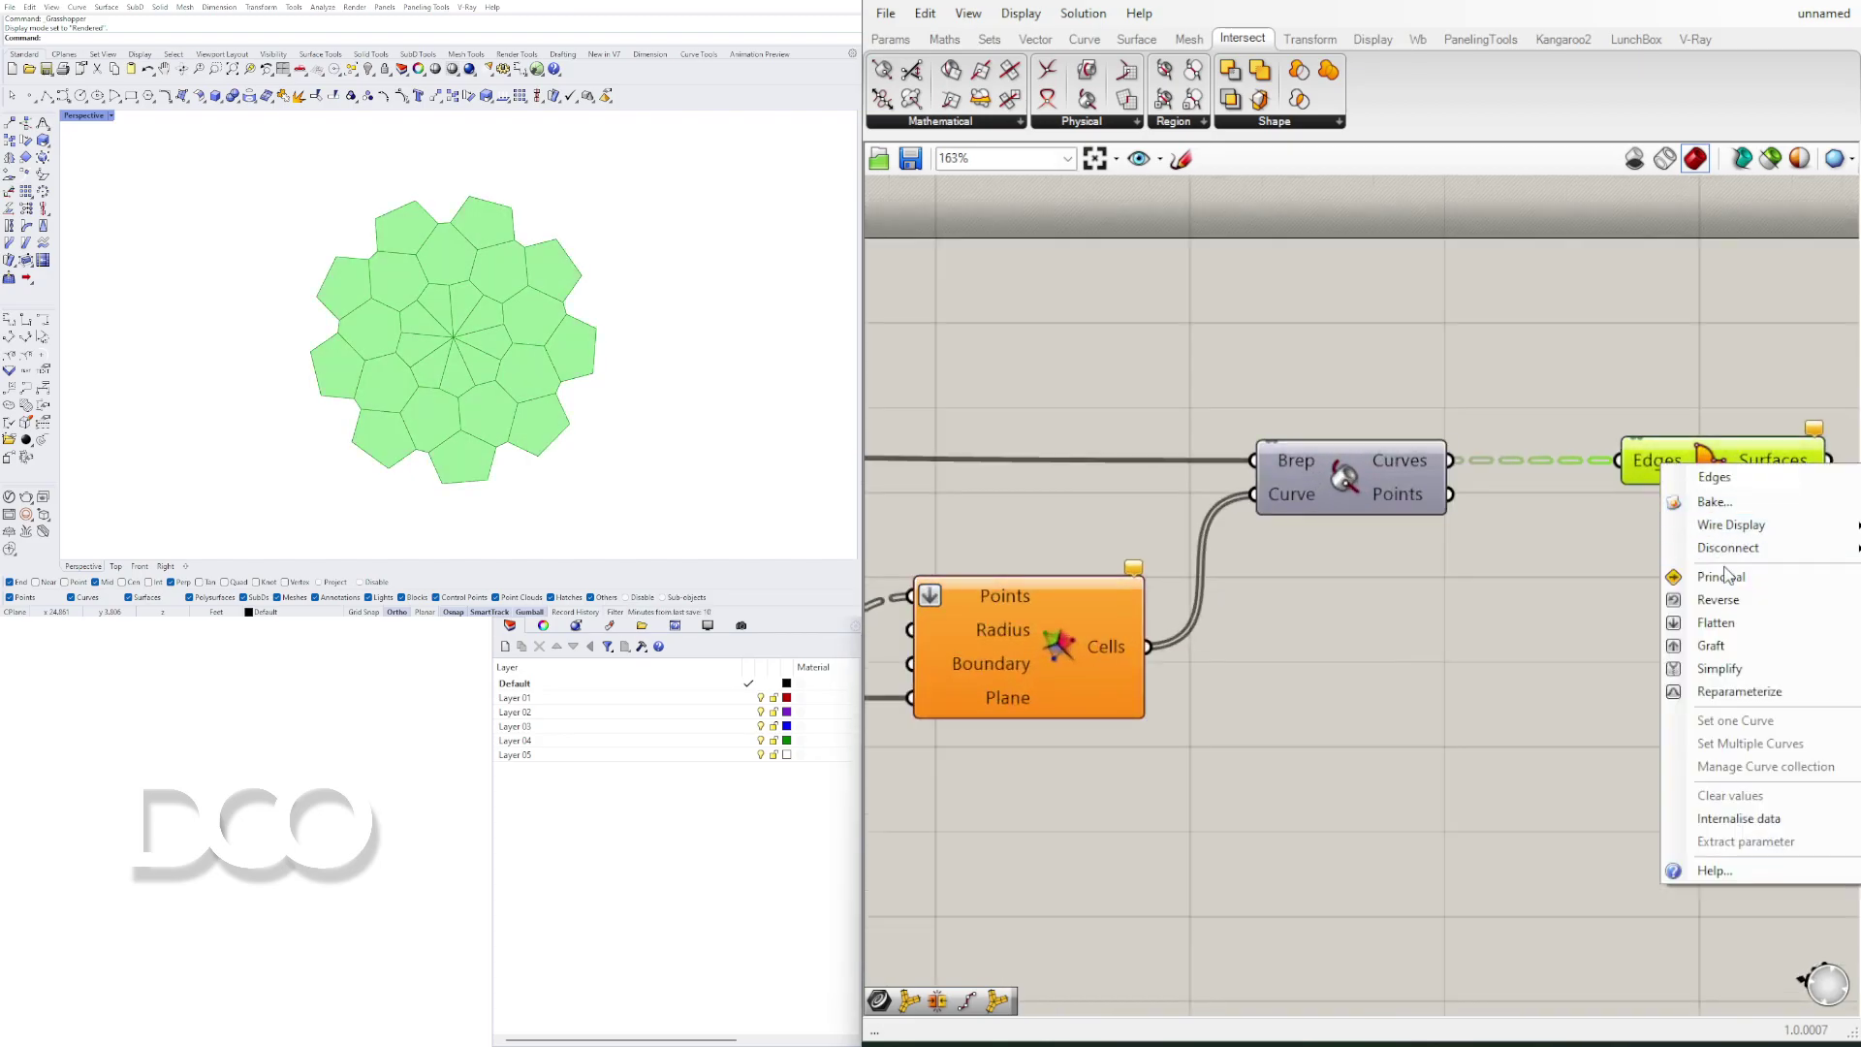
click(1735, 616)
scroll(1518, 575, up, 2)
right_drag(1518, 575, 1453, 577)
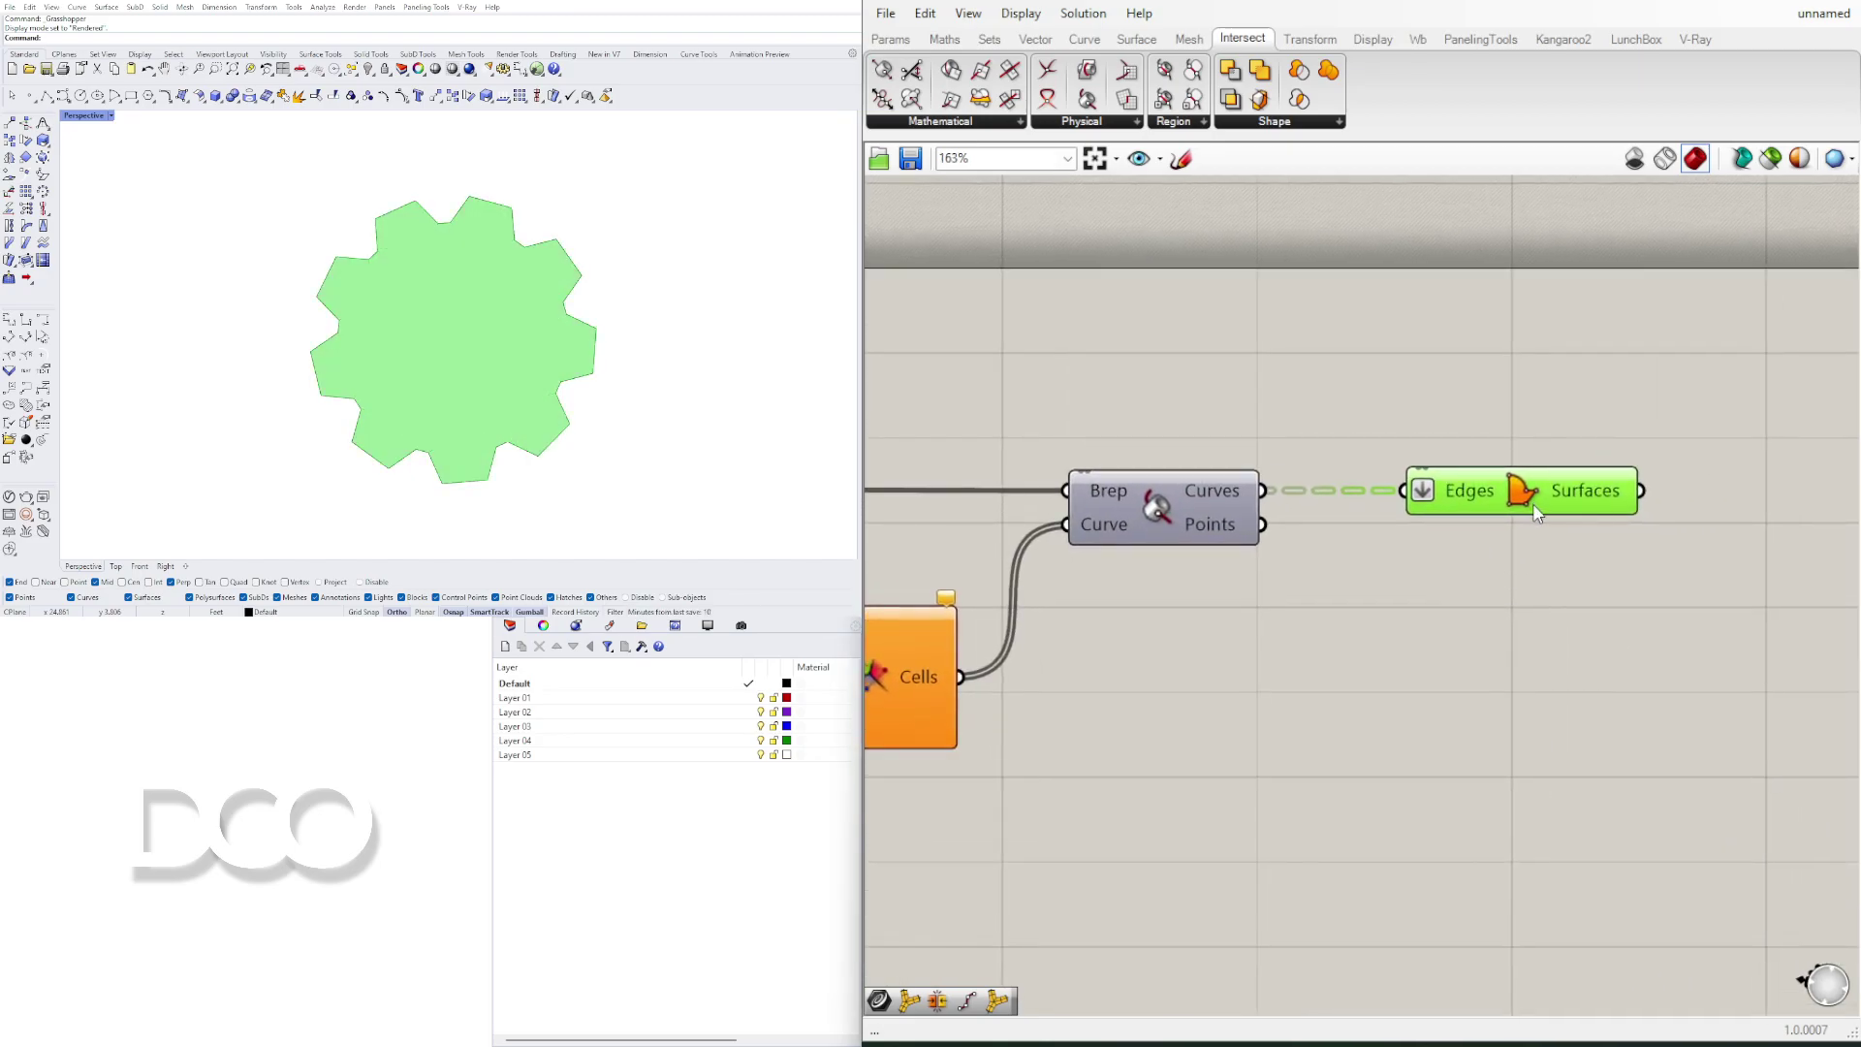
Step: Remove the flattening from the Edges input of the Boundary Surfaces component connected to Brep | Curve
right_click(1444, 491)
click(1454, 640)
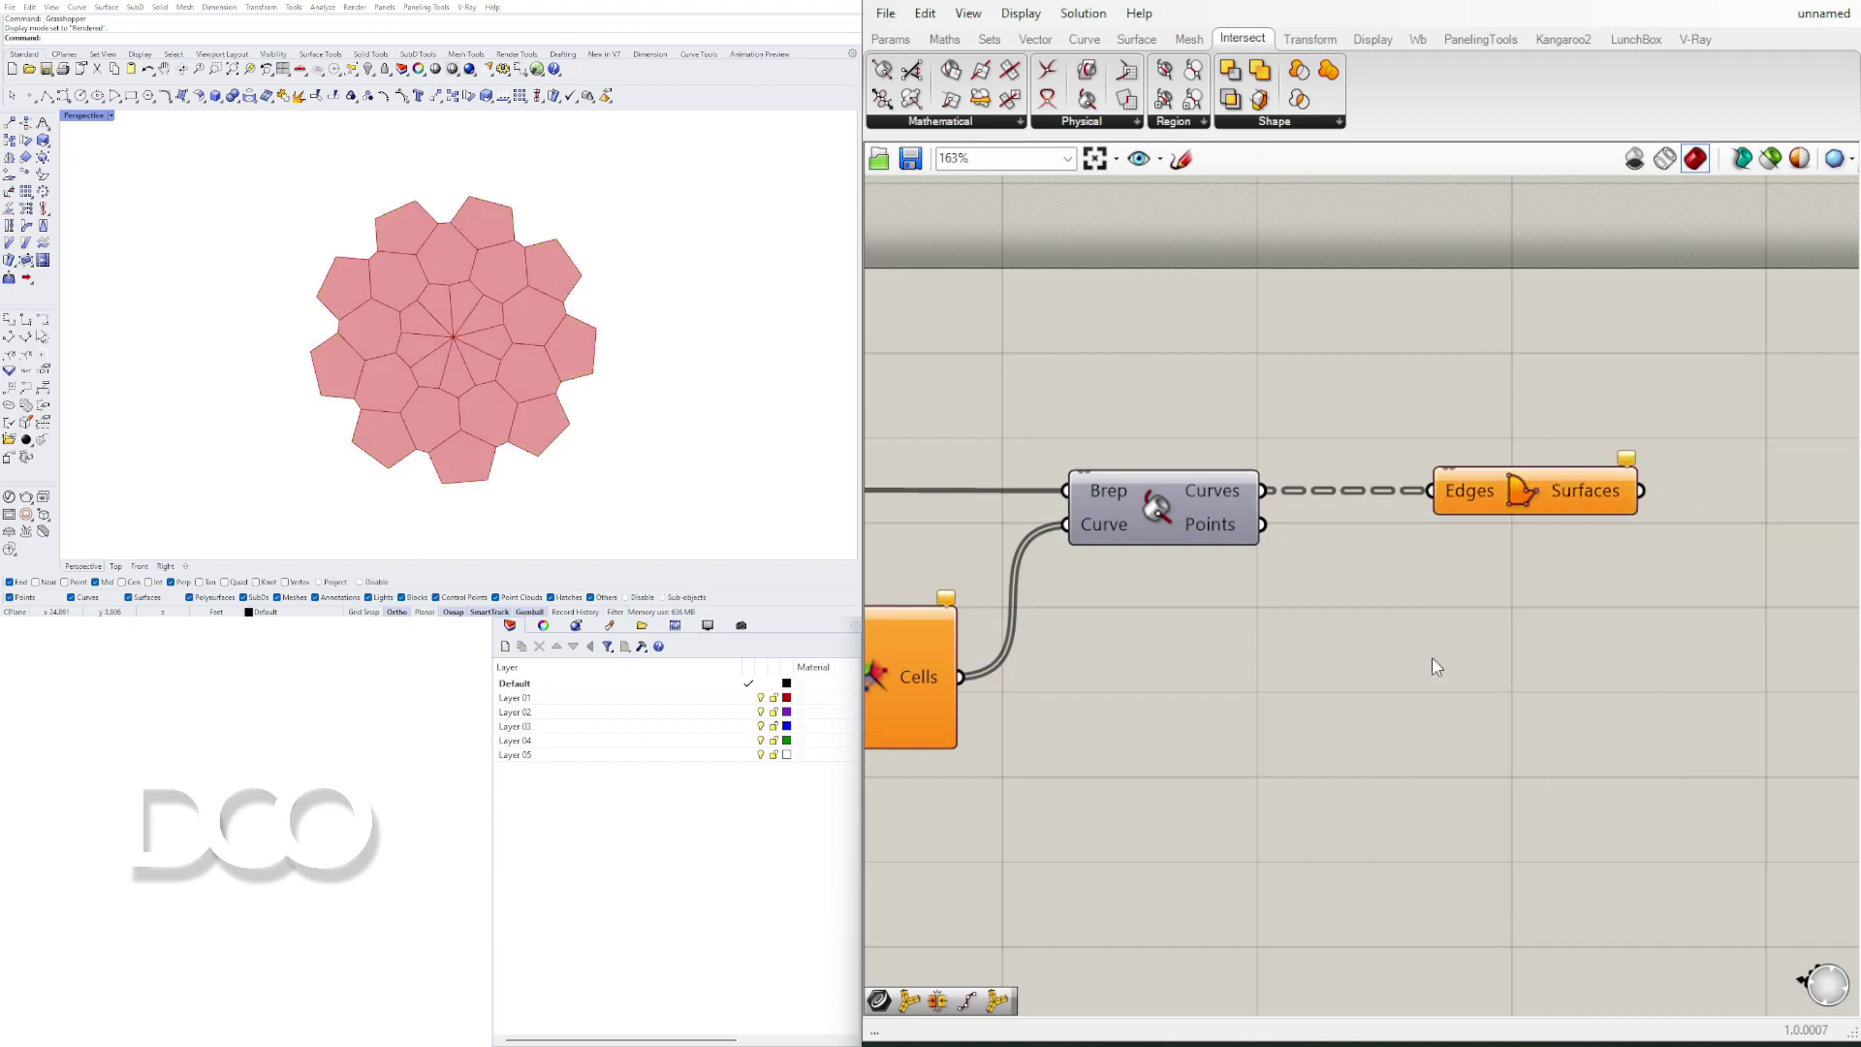
scroll(1627, 580, down, 3)
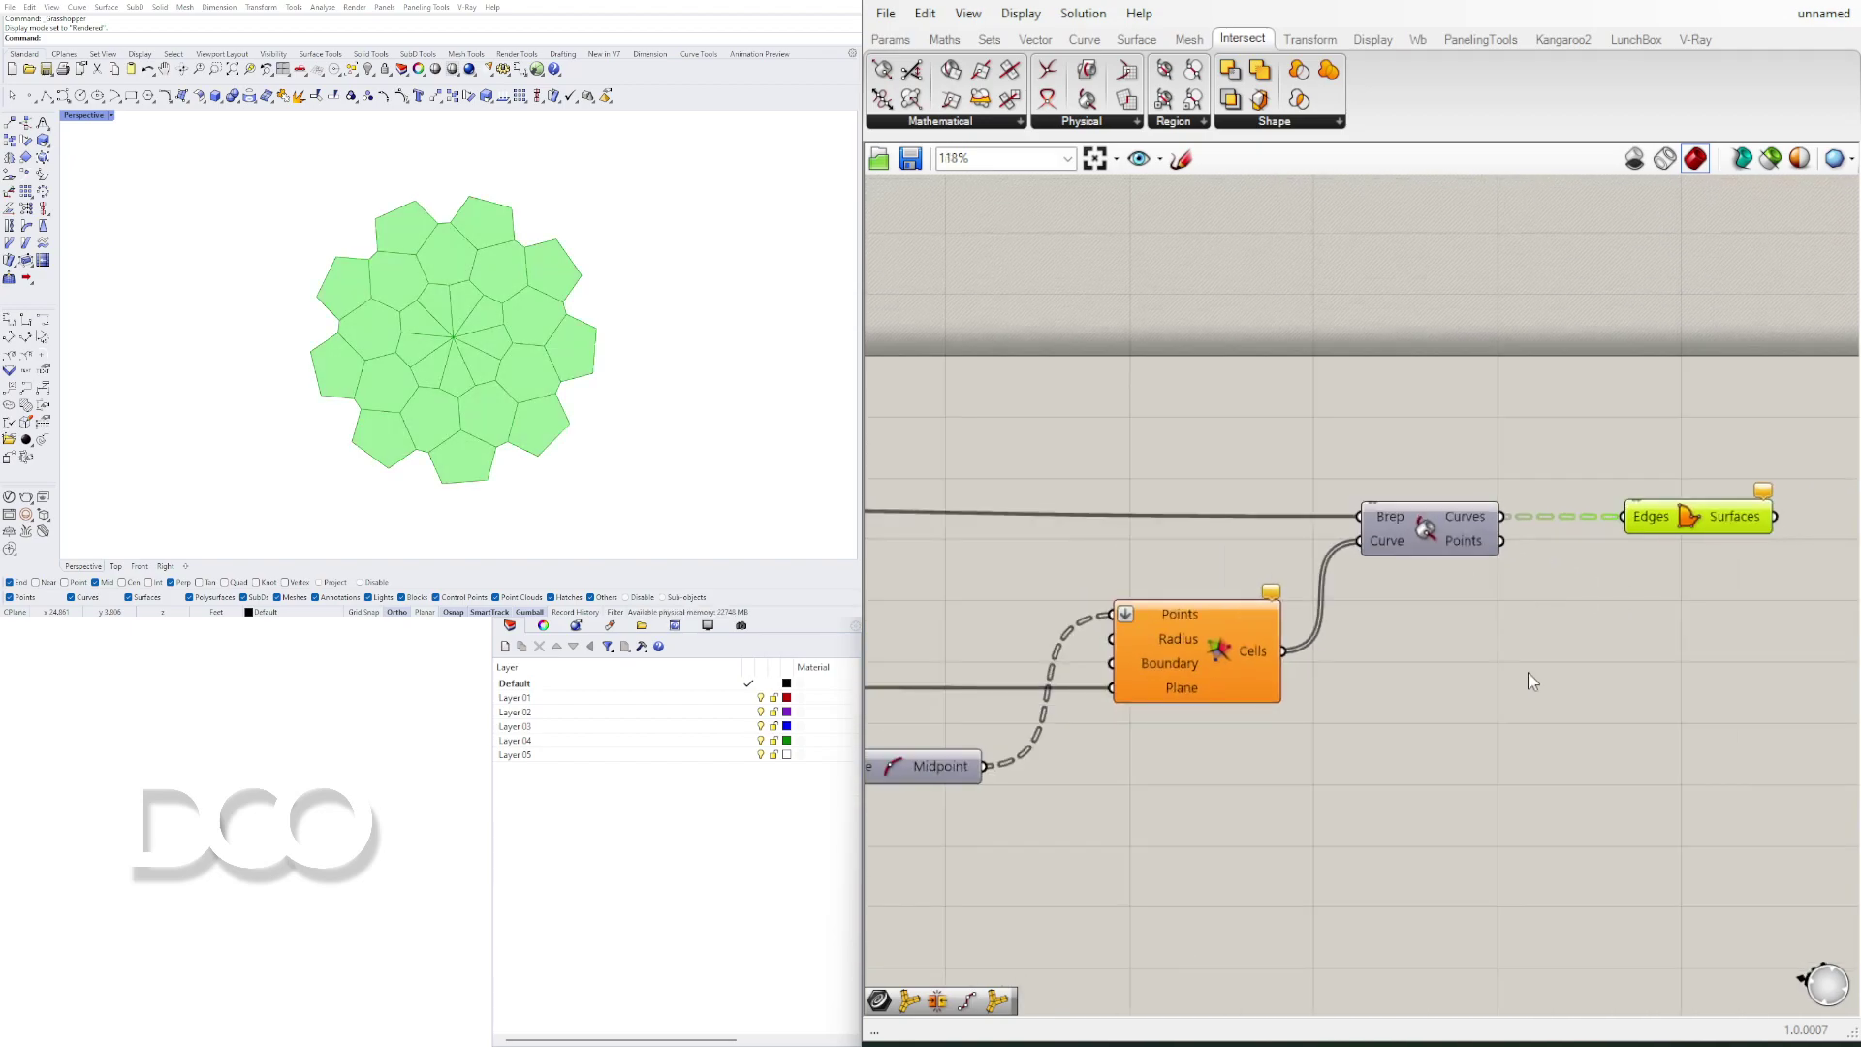
click(1437, 661)
right_drag(1437, 661, 1236, 601)
right_drag(1078, 606, 1100, 651)
scroll(1651, 557, up, 3)
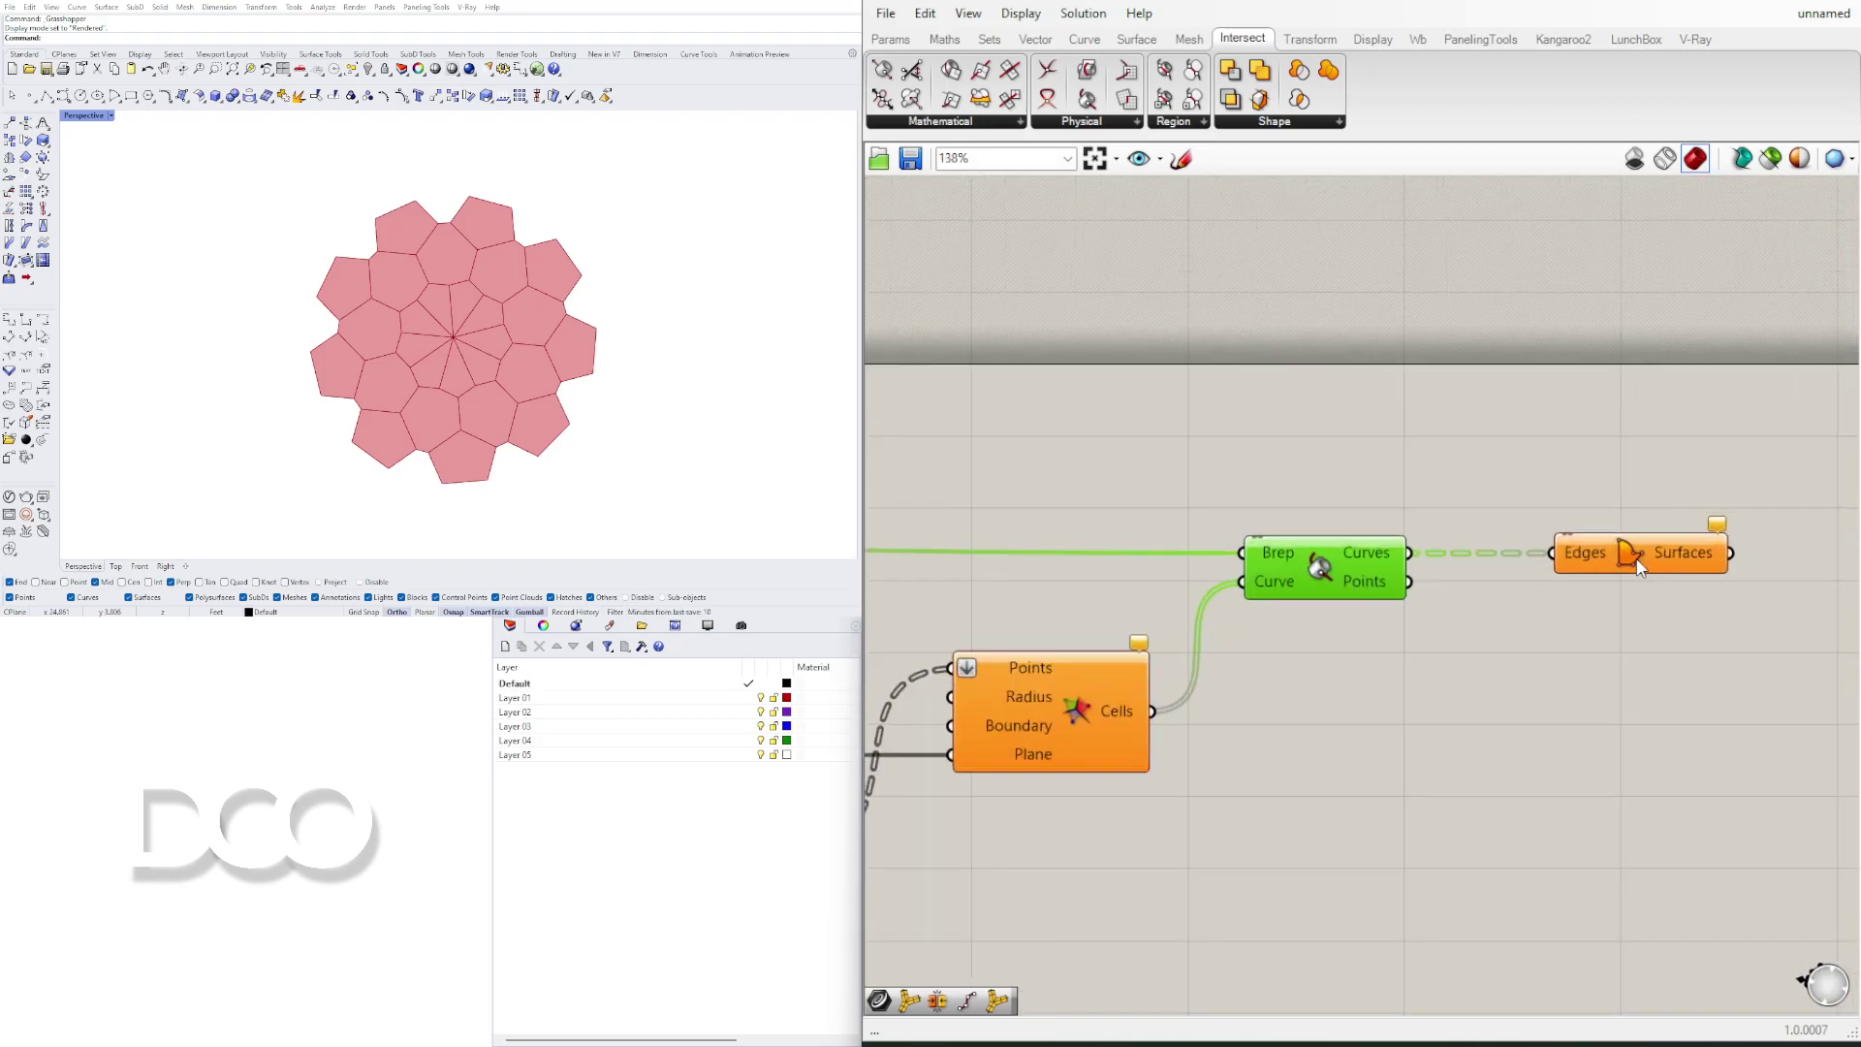
Step: Move the Boundary Surfaces component closer to the Brep | Curve component
drag(1638, 560, 1567, 560)
click(991, 611)
scroll(1446, 542, up, 4)
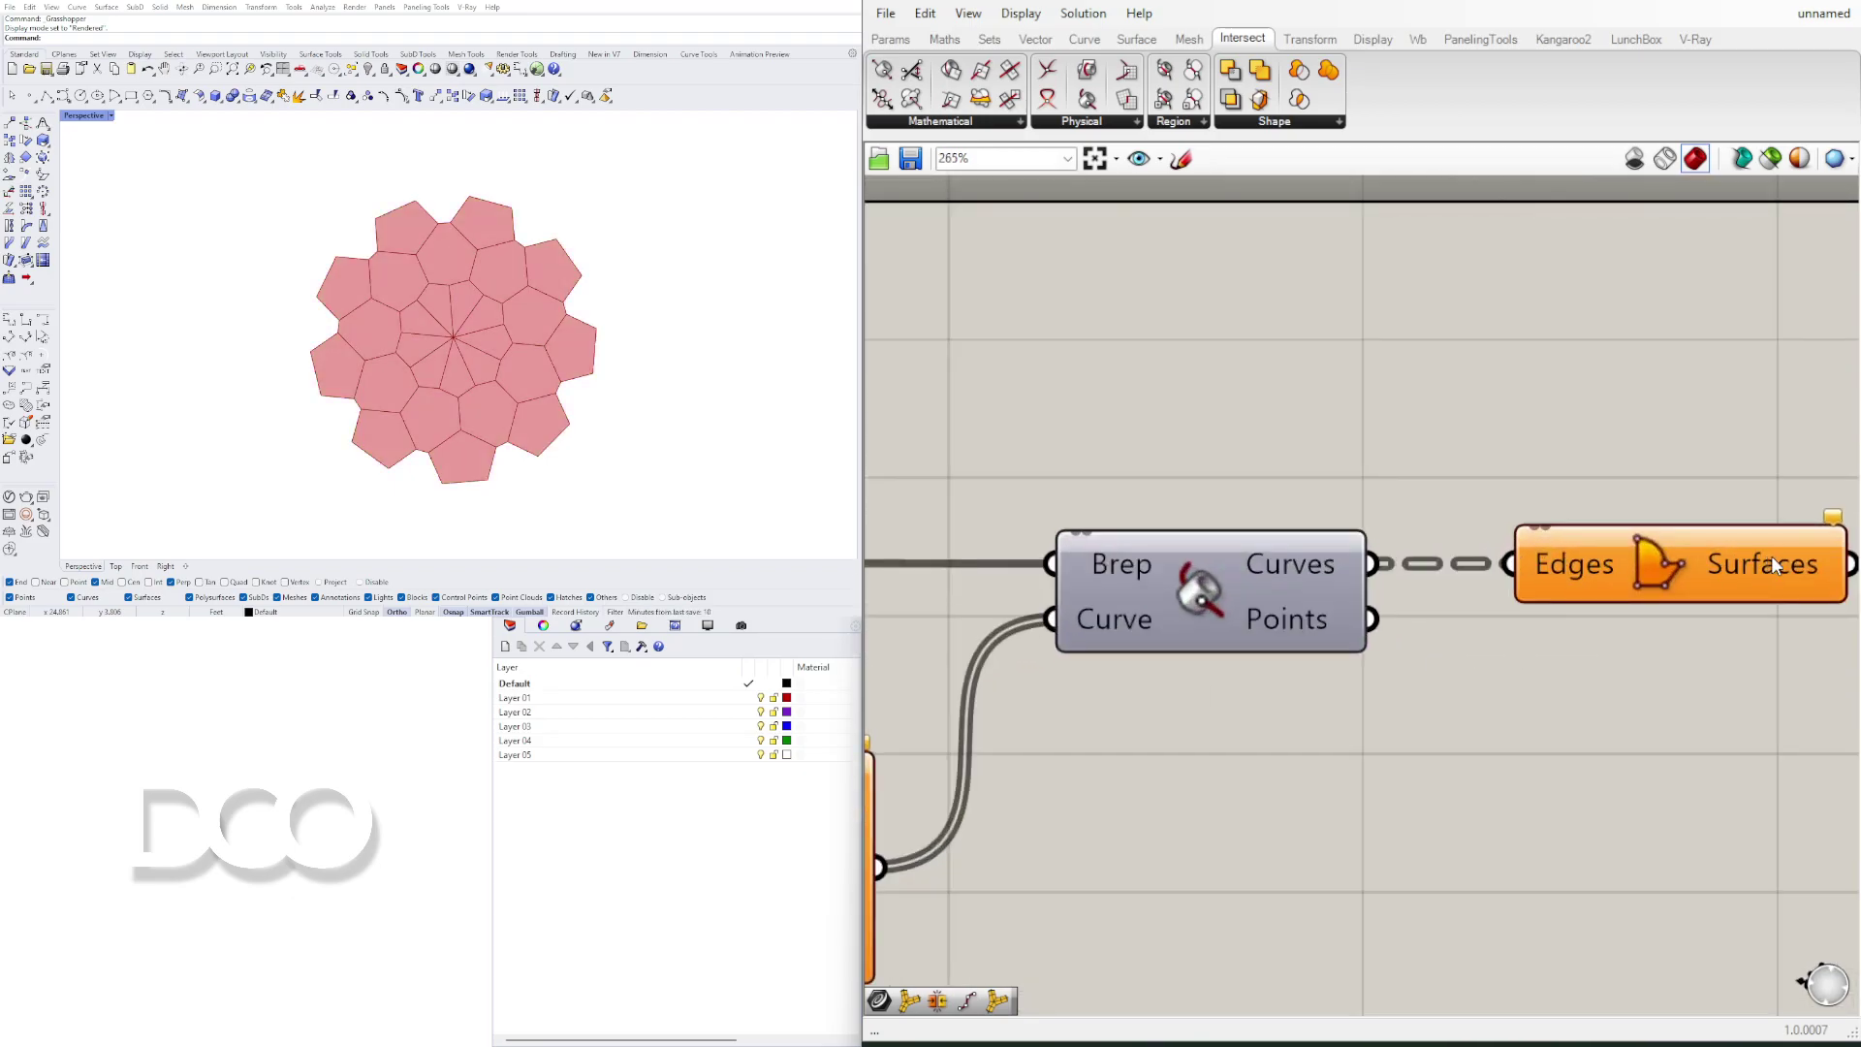
scroll(1766, 578, down, 5)
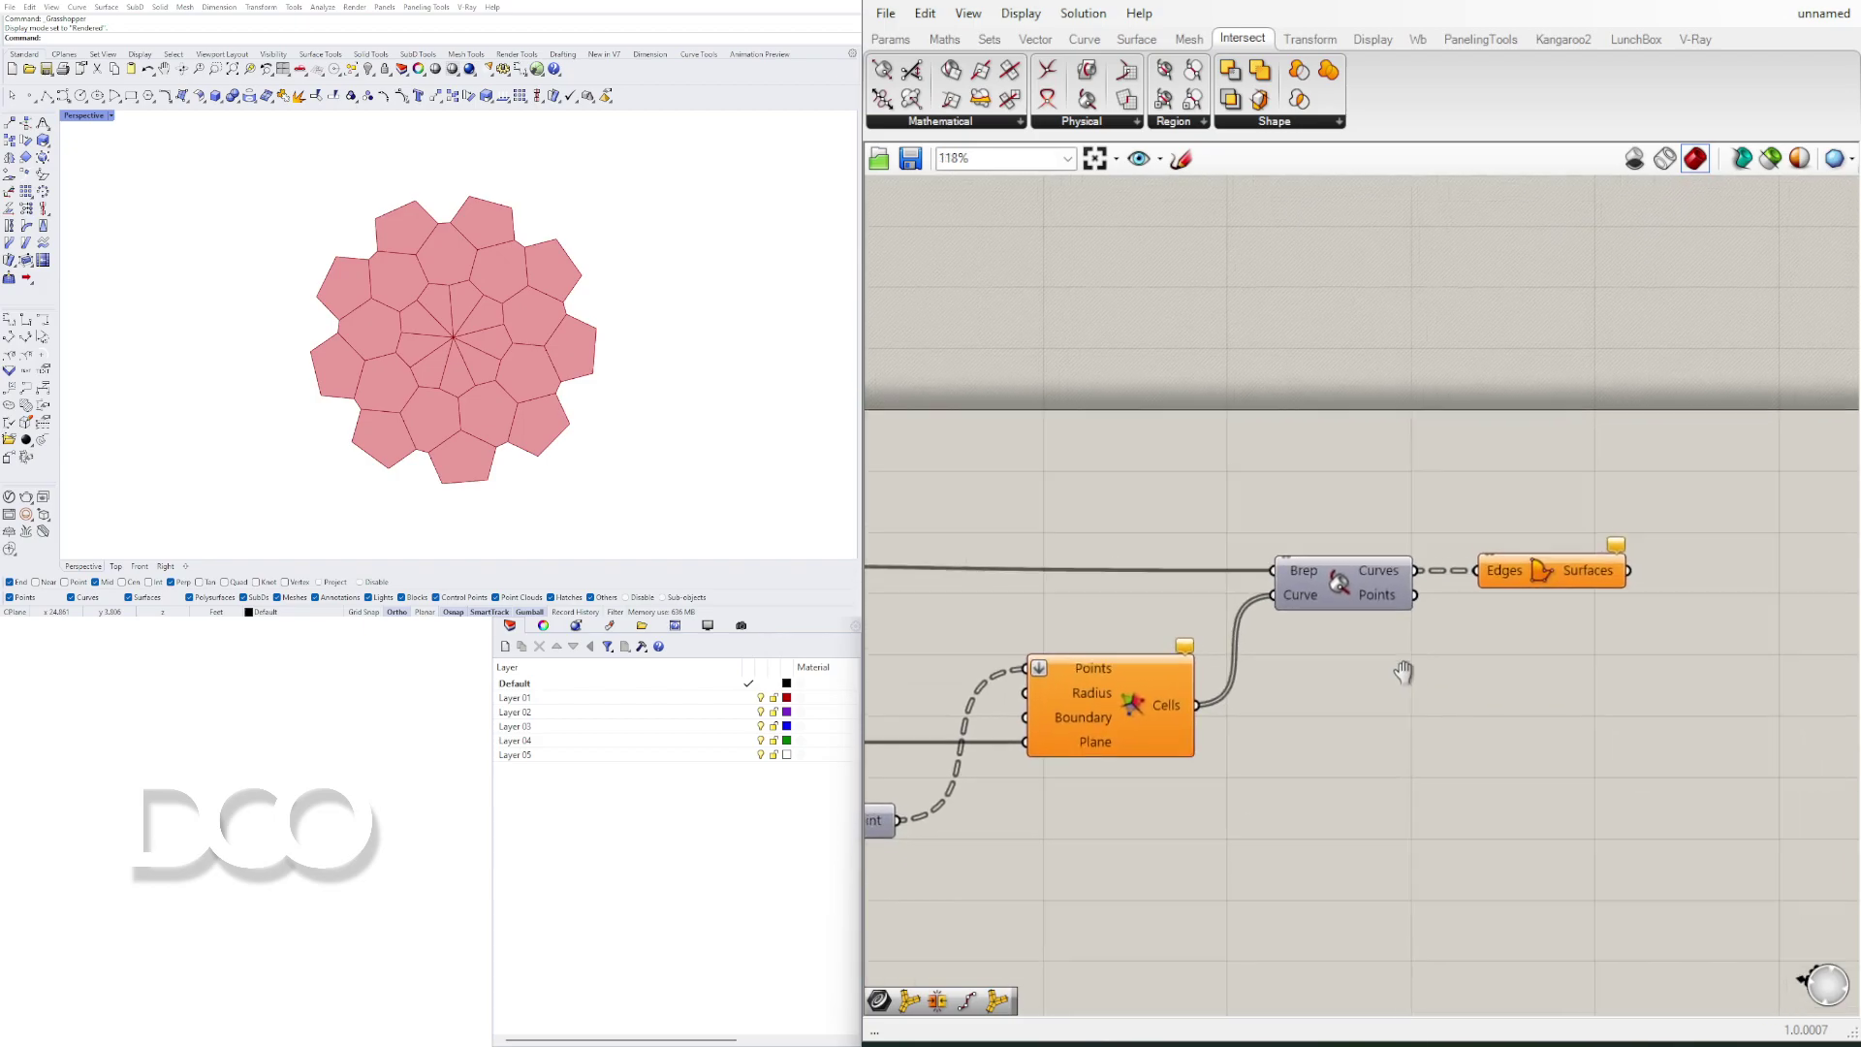
click(1551, 568)
right_drag(1551, 568, 1383, 514)
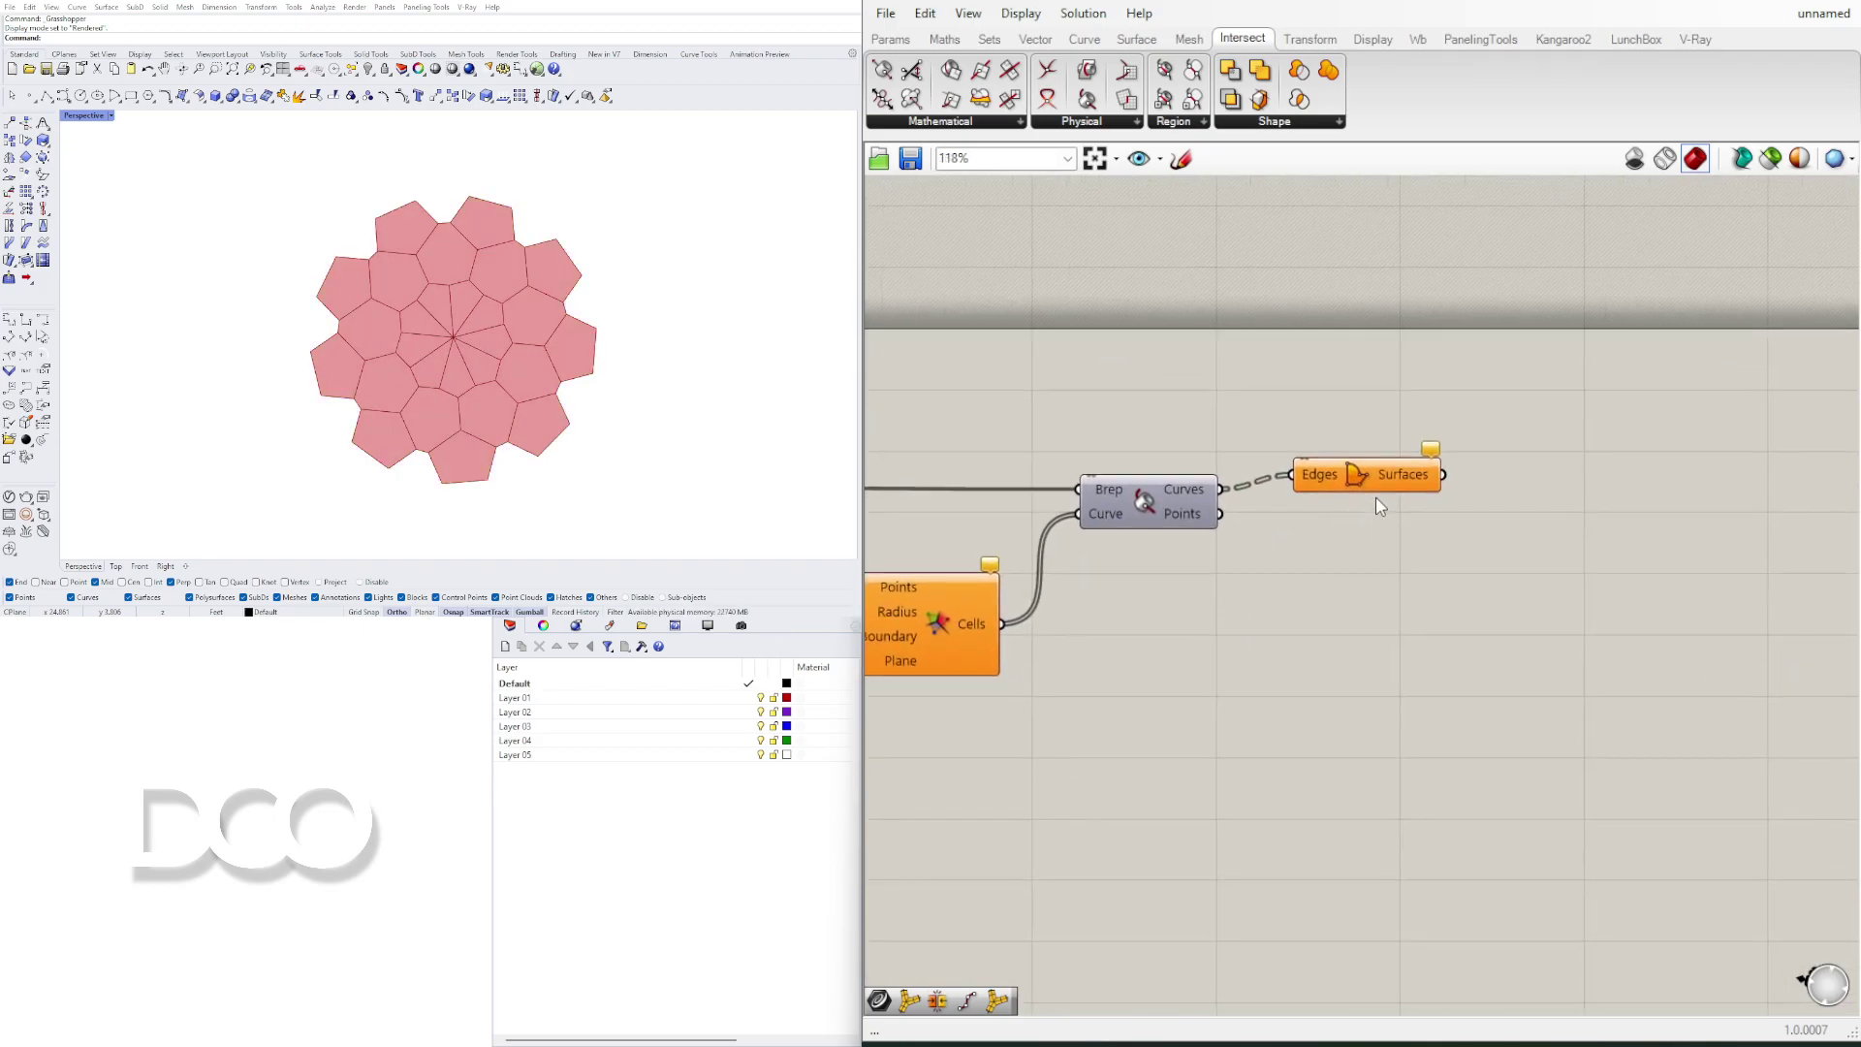
Step: Test the Number Slider feeding the Divide Curve Count at 8 and set it to 20
scroll(1375, 467, down, 3)
right_drag(1243, 609, 1621, 565)
scroll(1621, 565, down, 1)
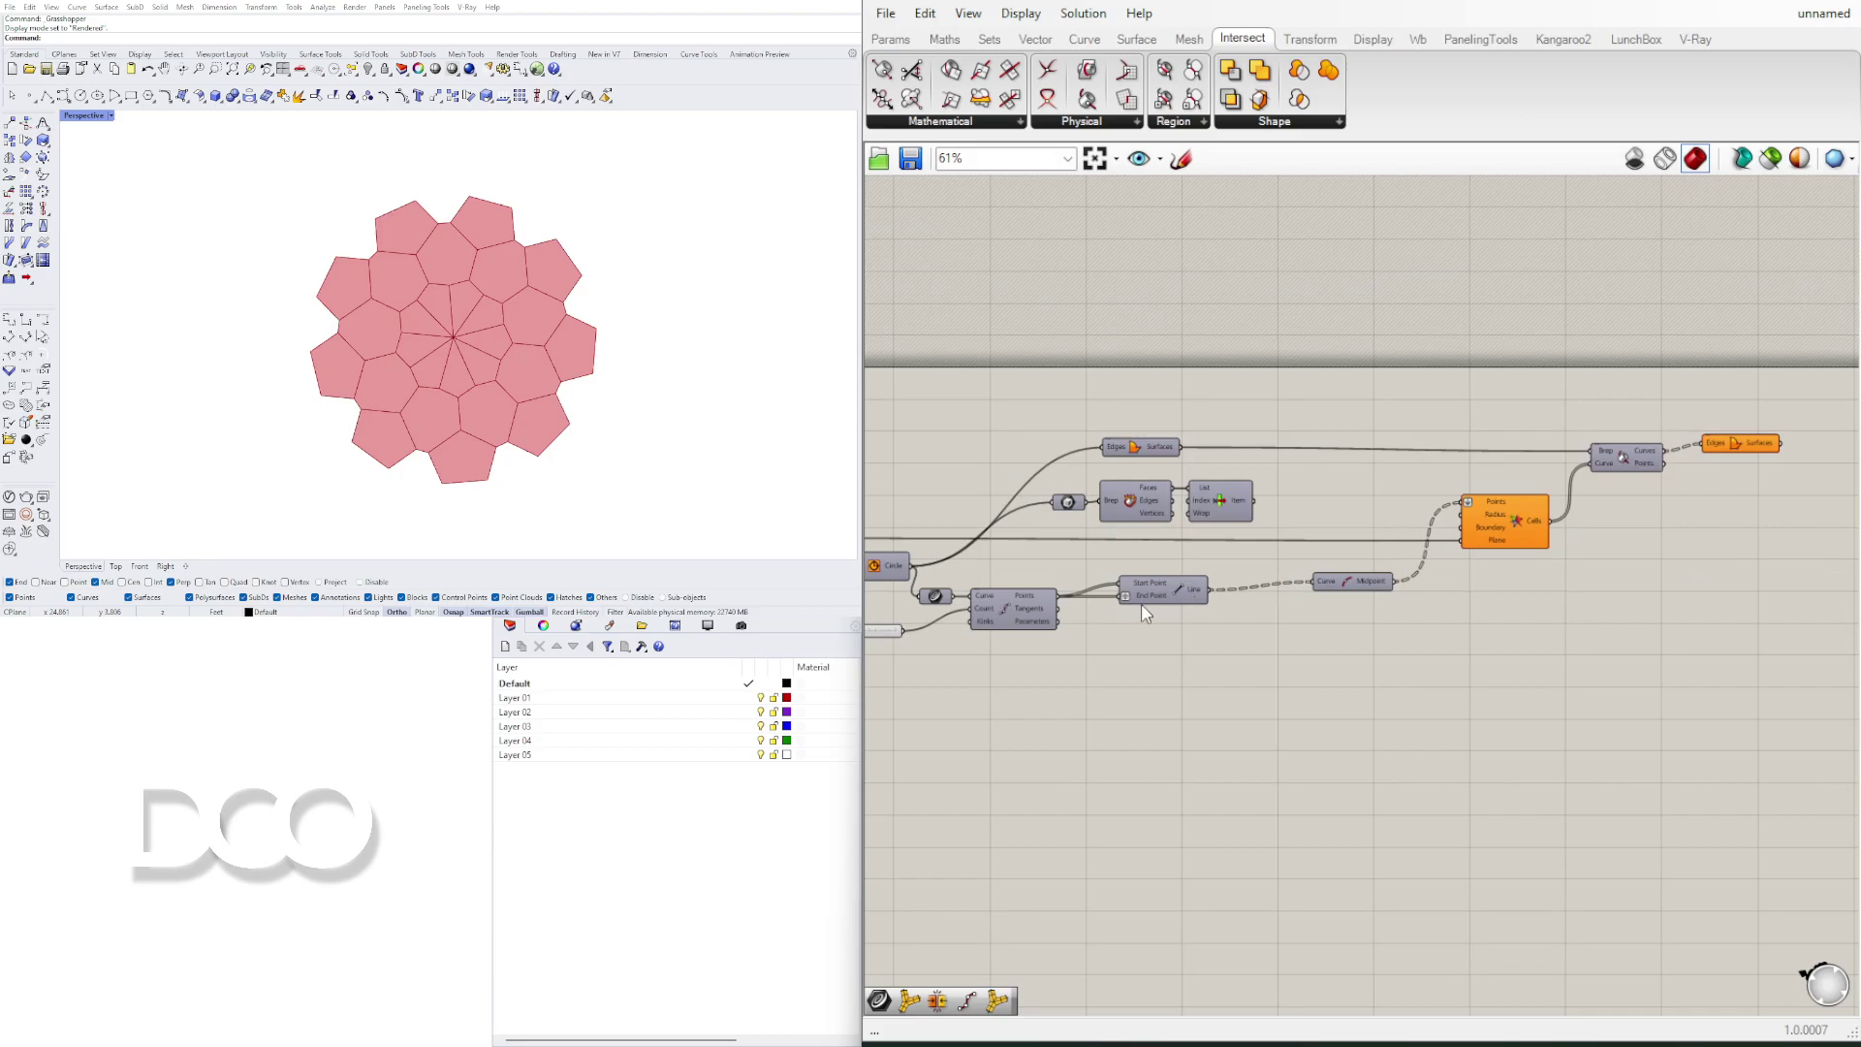
right_drag(1144, 614, 1546, 618)
scroll(1264, 617, up, 5)
scroll(1262, 625, up, 7)
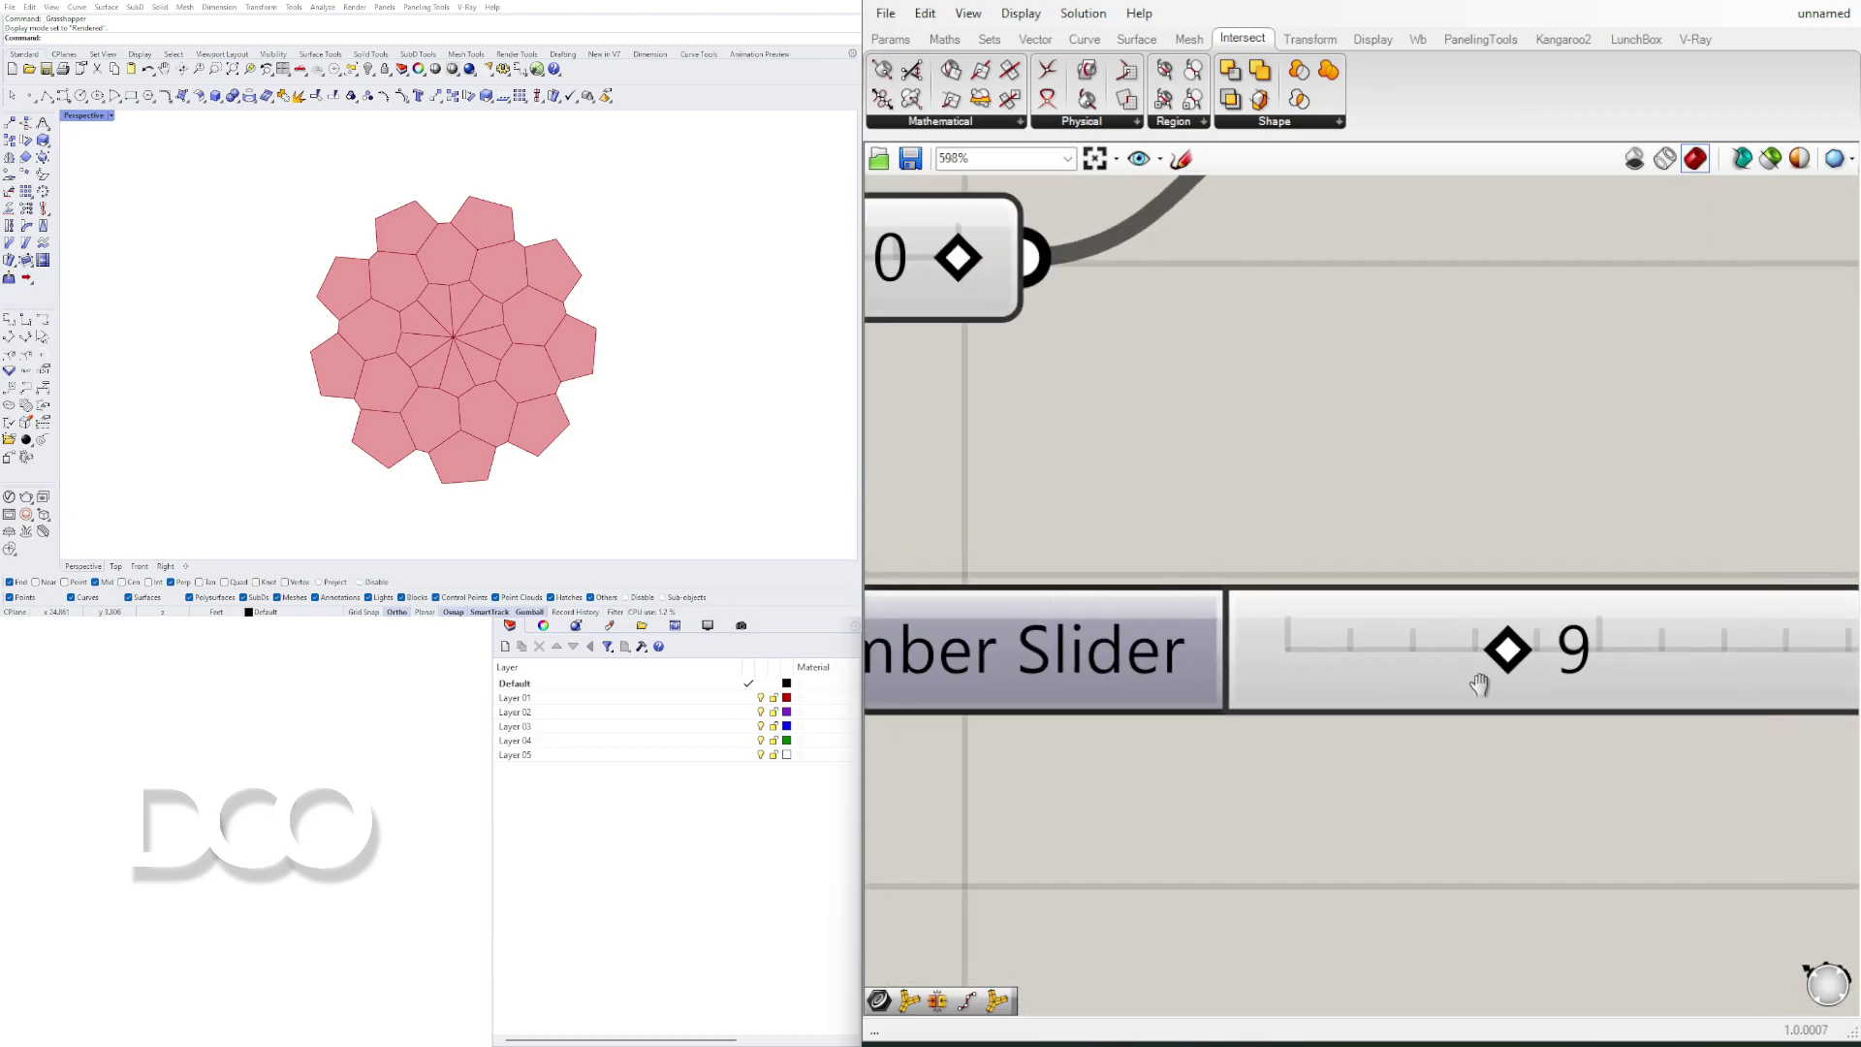
drag(1488, 785, 1524, 765)
scroll(1525, 766, down, 3)
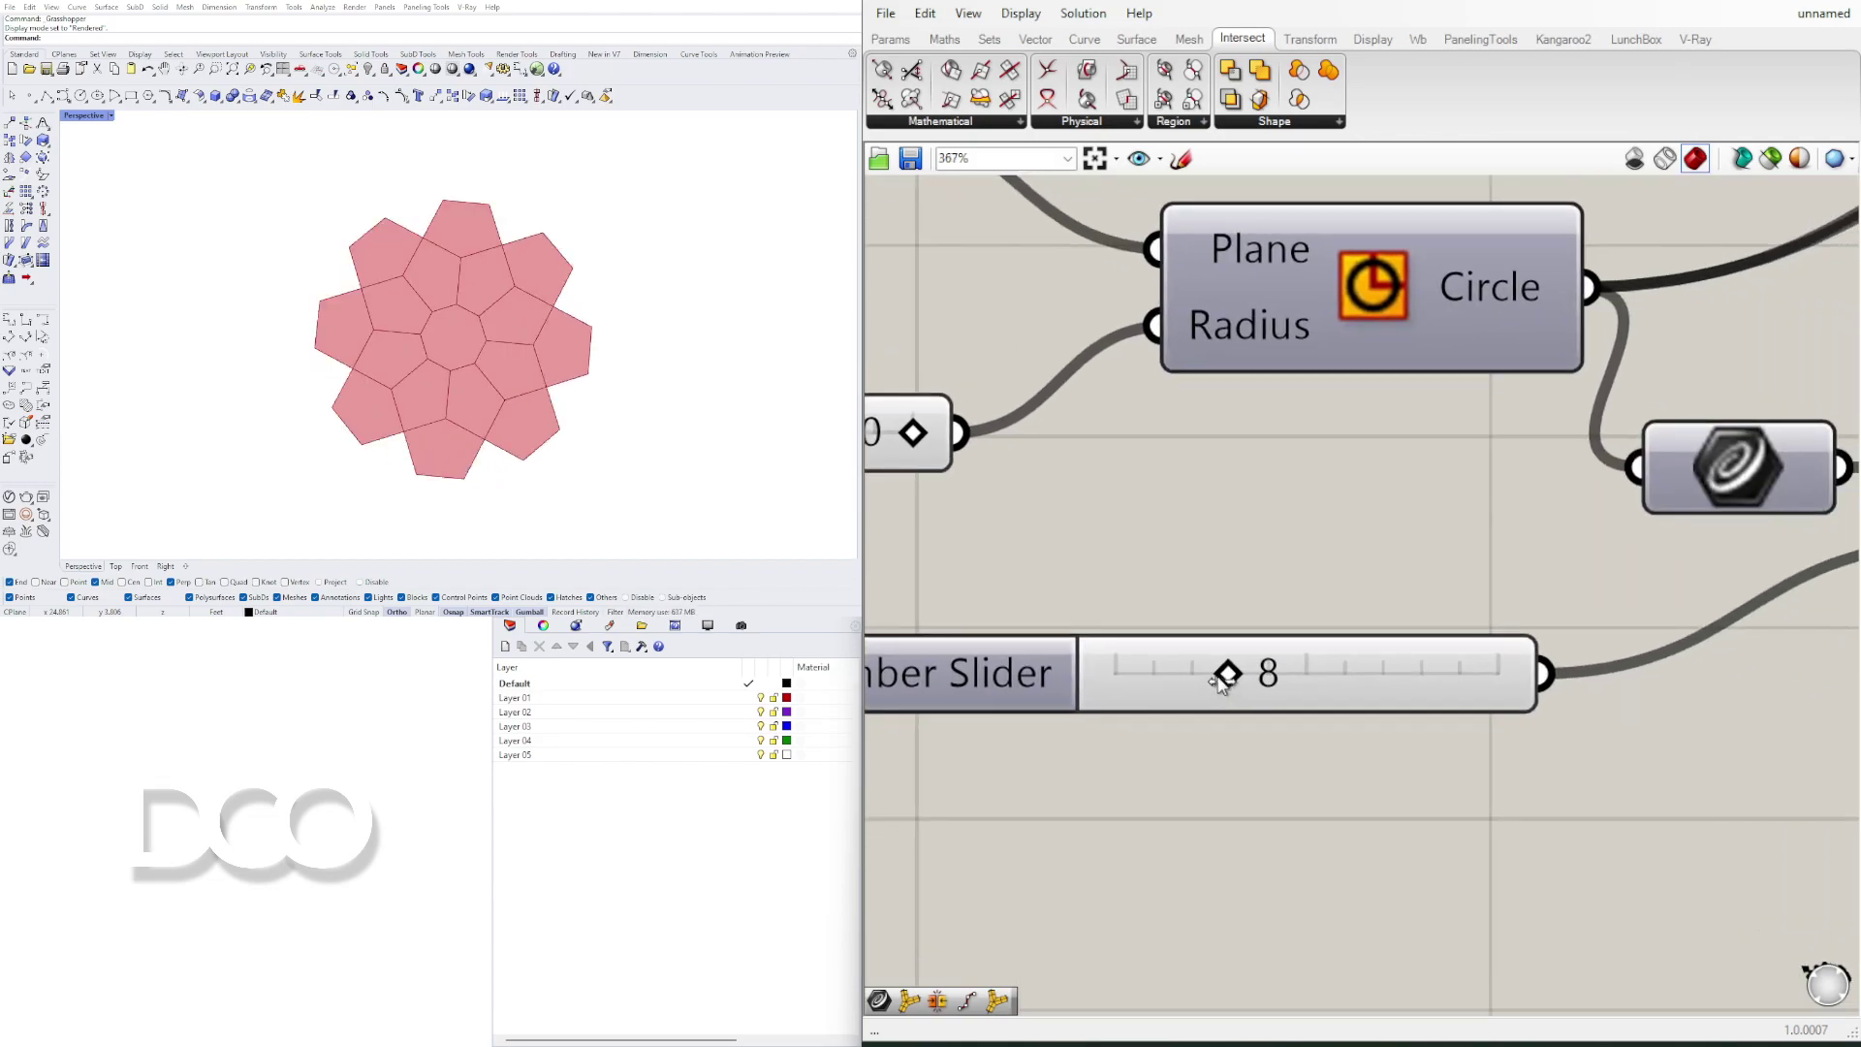
drag(1223, 681, 1579, 640)
scroll(1581, 632, down, 7)
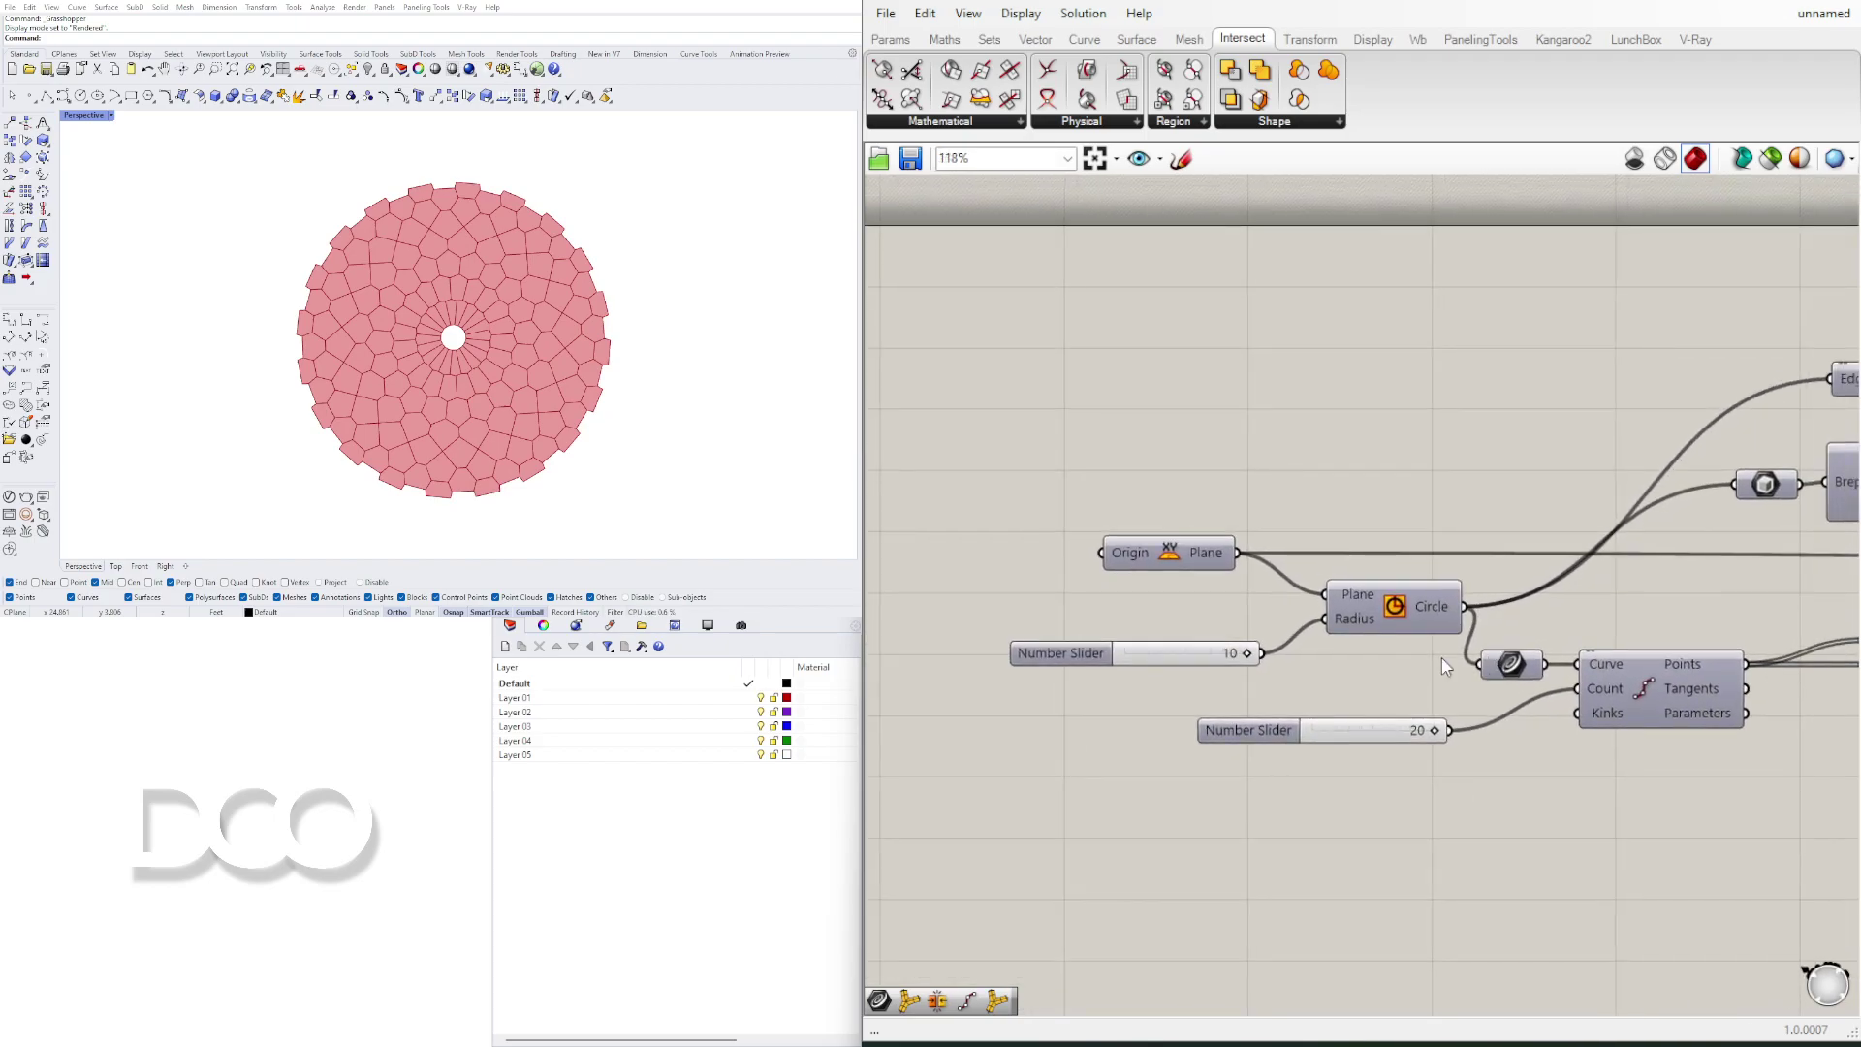
Step: Rearrange the Divide Curve, Line and Curve Midpoint components so the chain sits closer together
right_drag(1435, 699, 1054, 668)
drag(1247, 653, 1261, 687)
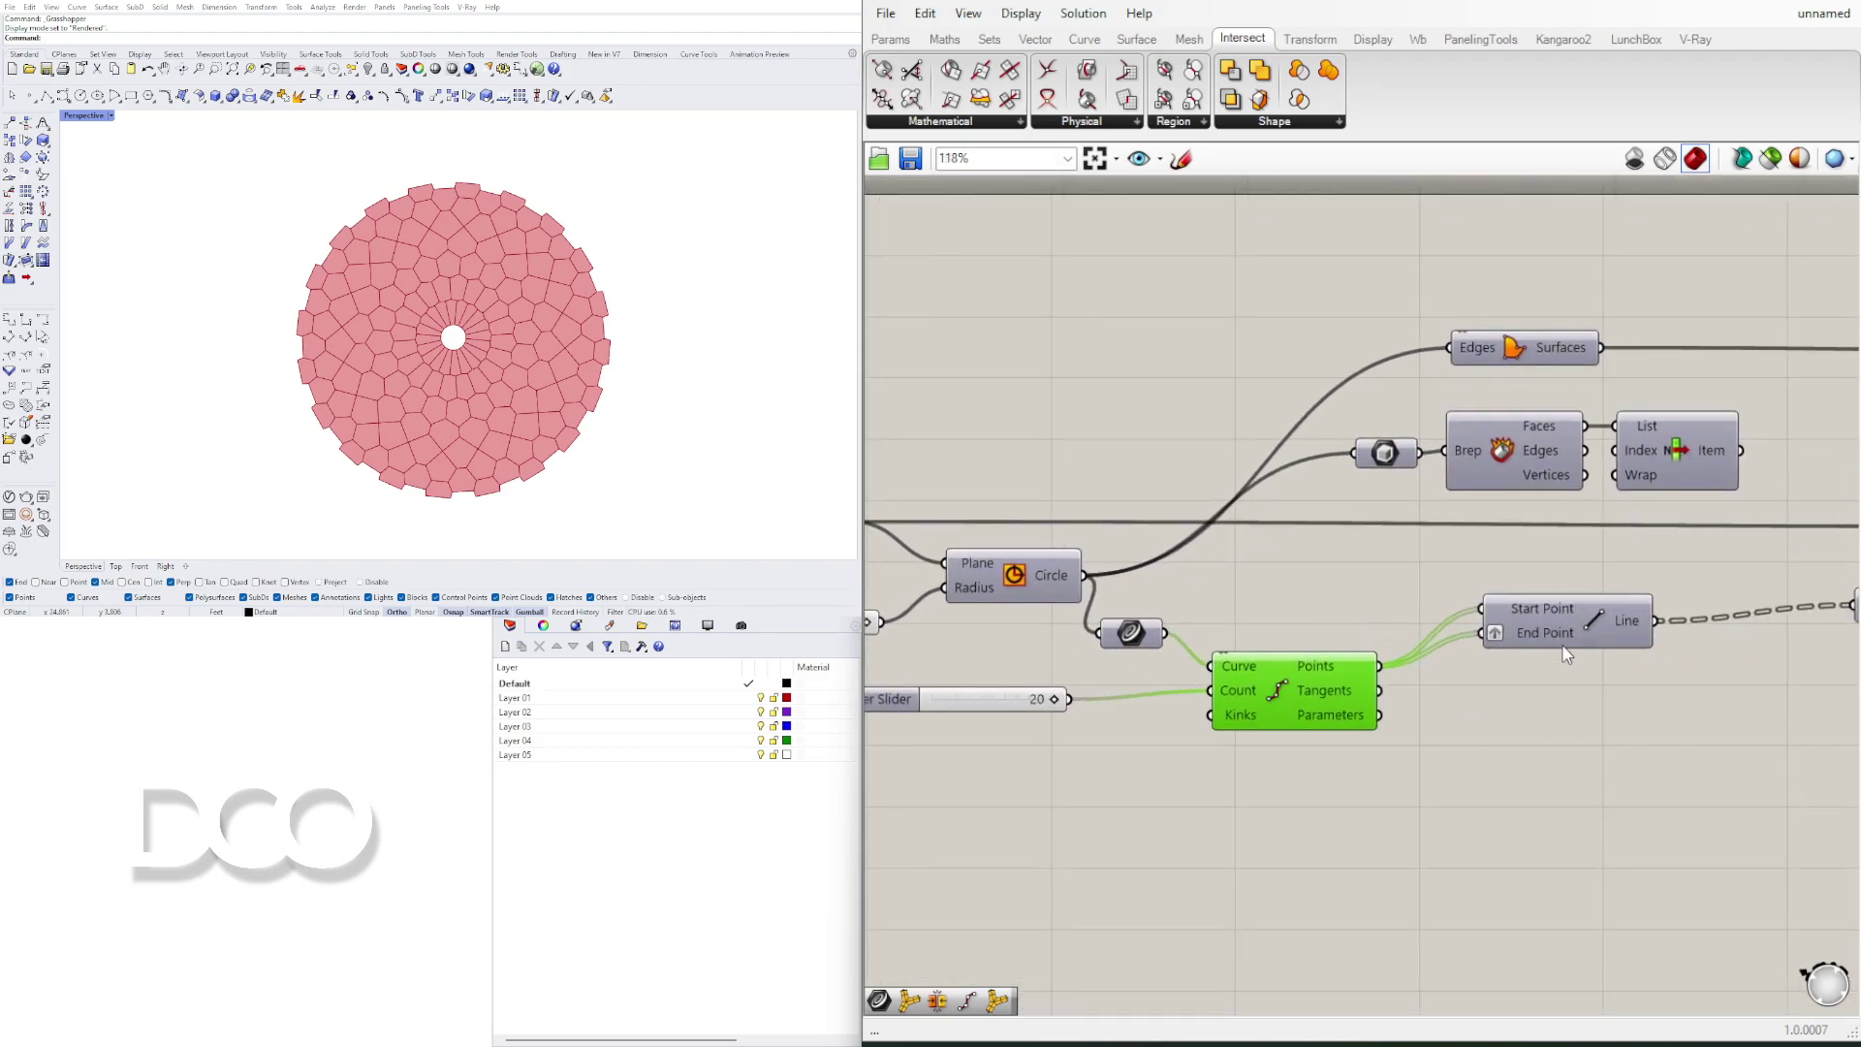
drag(1582, 622, 1564, 649)
right_drag(1671, 723, 1204, 709)
drag(1435, 630, 1437, 536)
right_drag(1369, 574, 1571, 545)
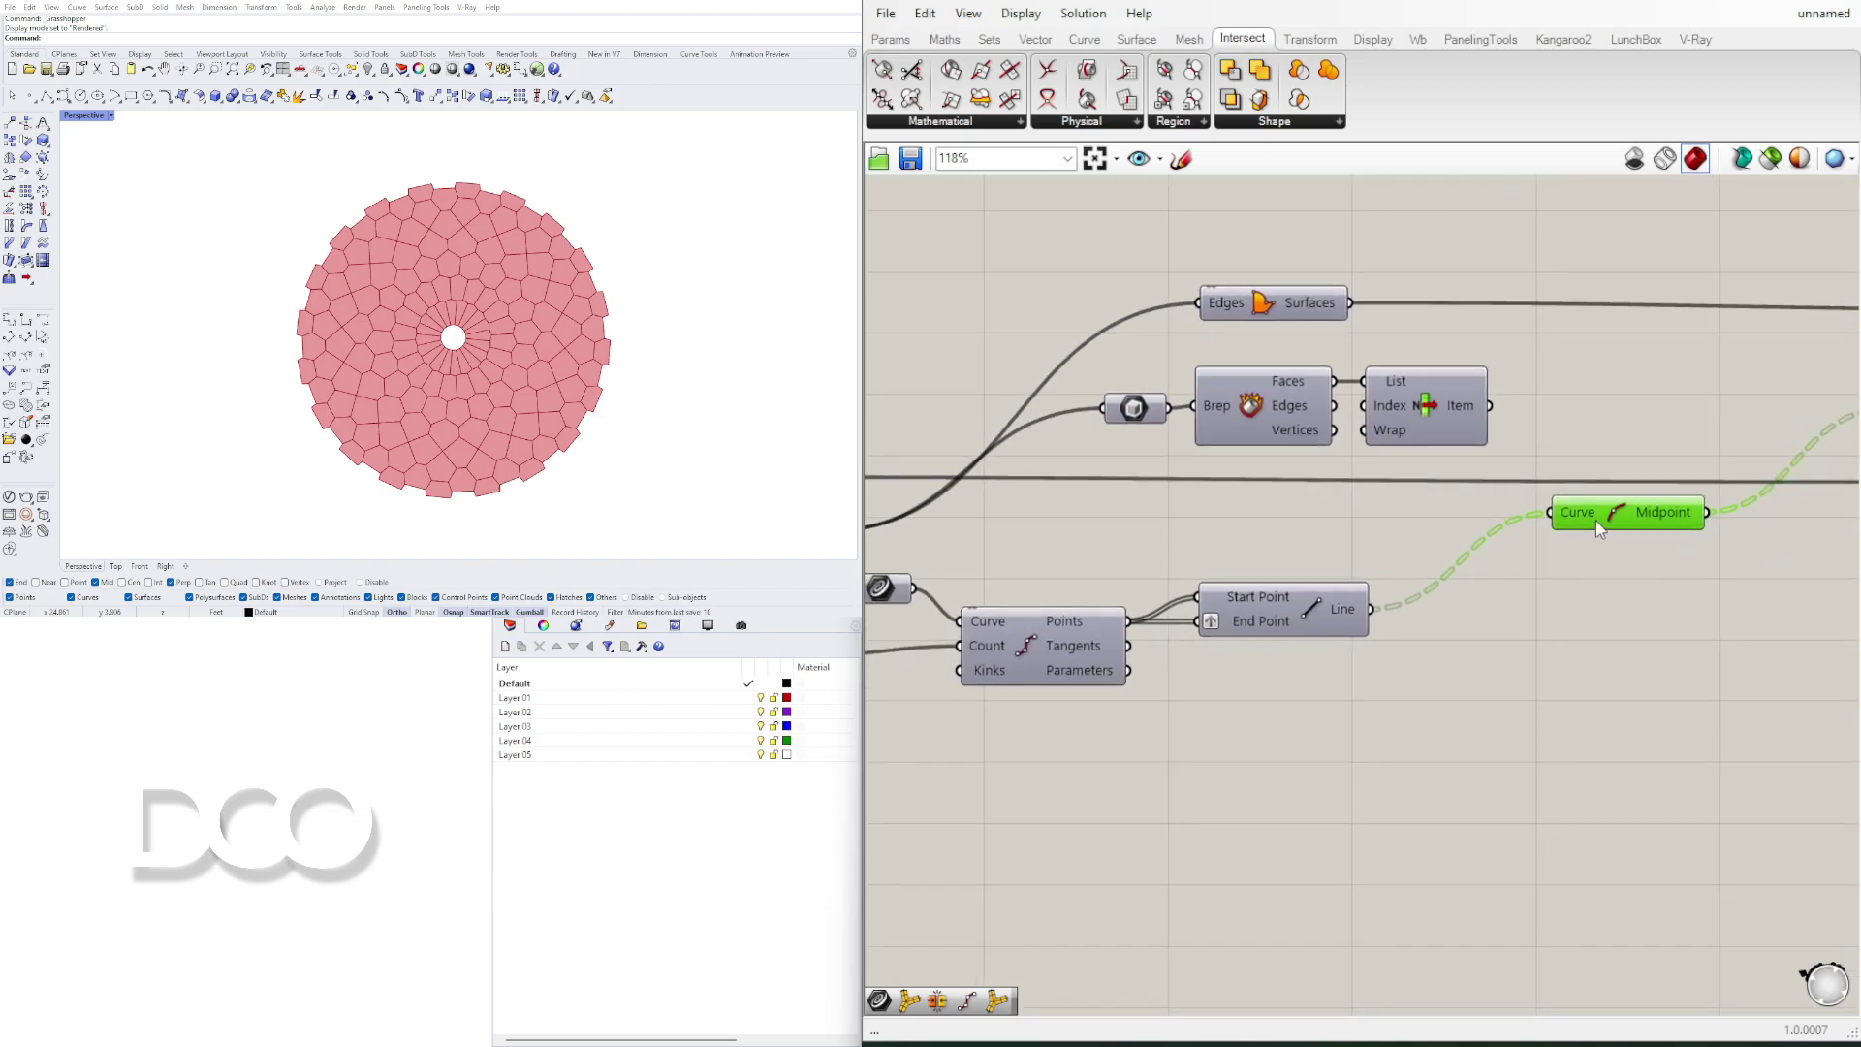
drag(1600, 528, 1555, 557)
scroll(1425, 614, down, 3)
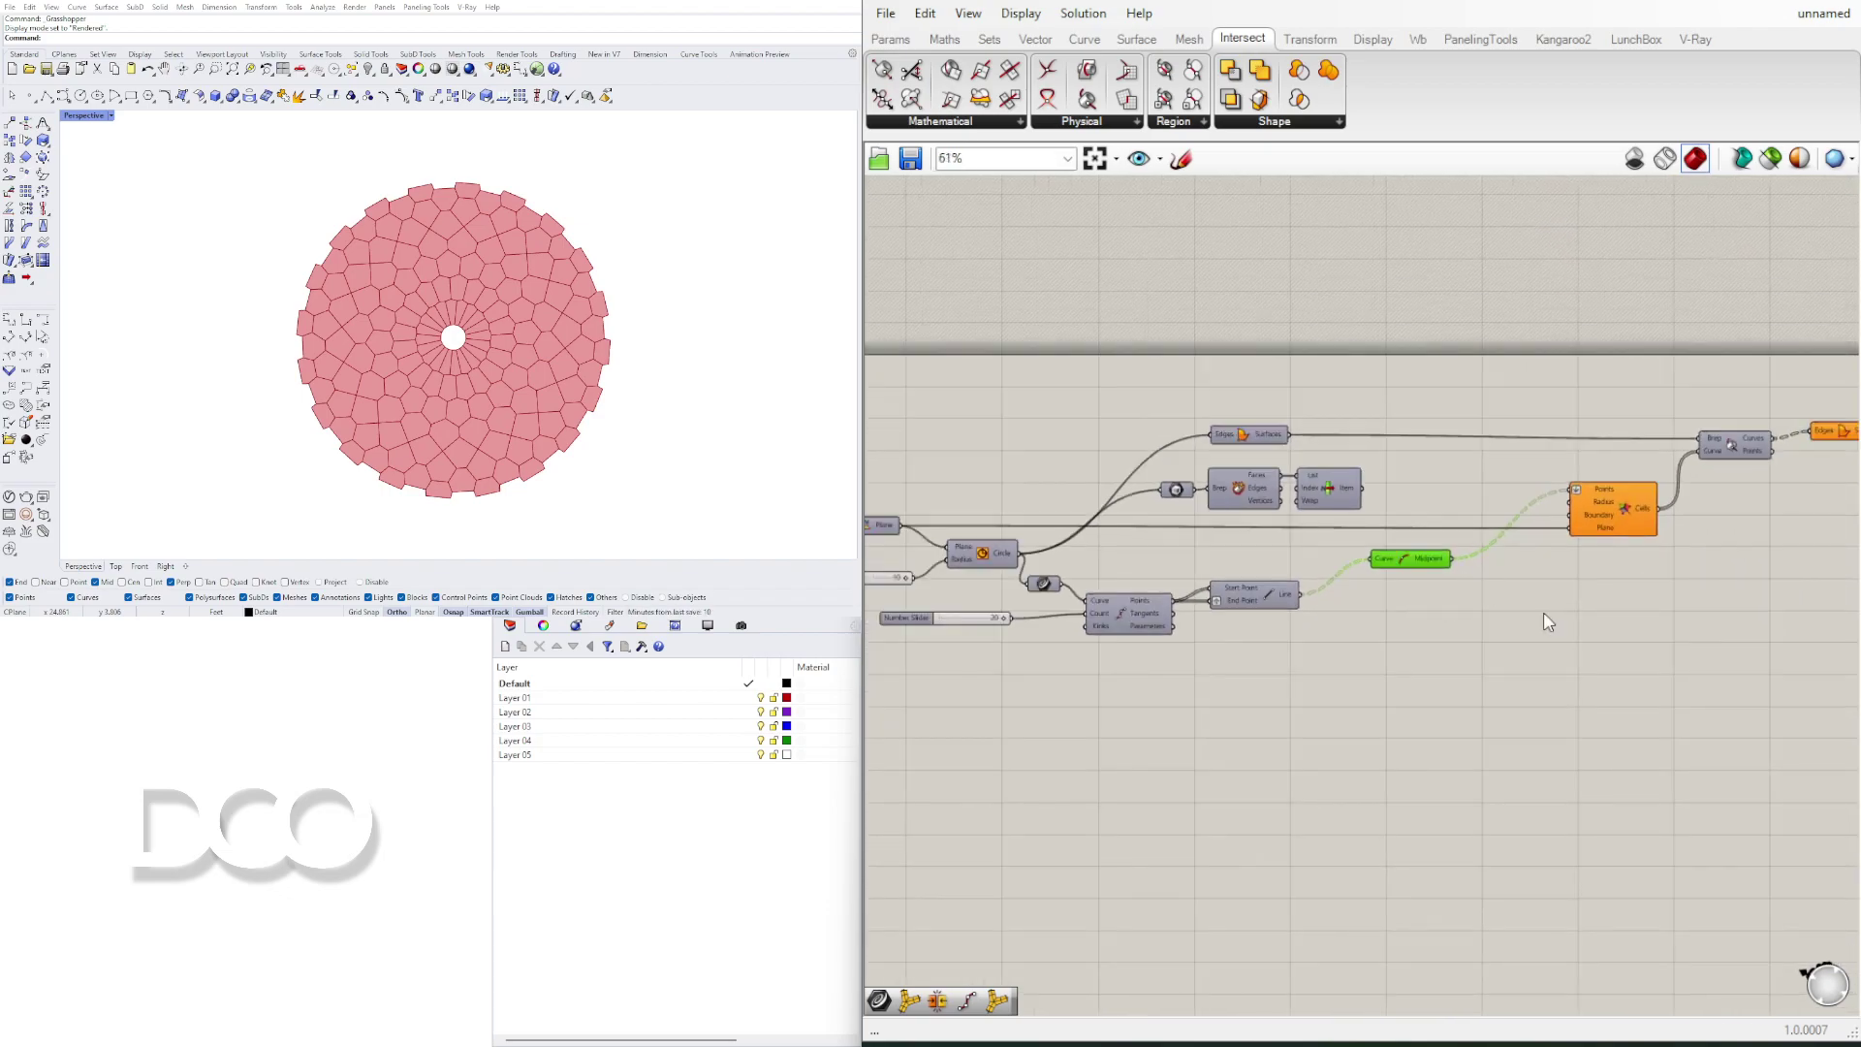
right_drag(1543, 613, 998, 603)
Step: Move the Boundary Surfaces component up and away from Brep | Curve to free space next to the Curves output
scroll(1284, 409, up, 3)
click(1273, 407)
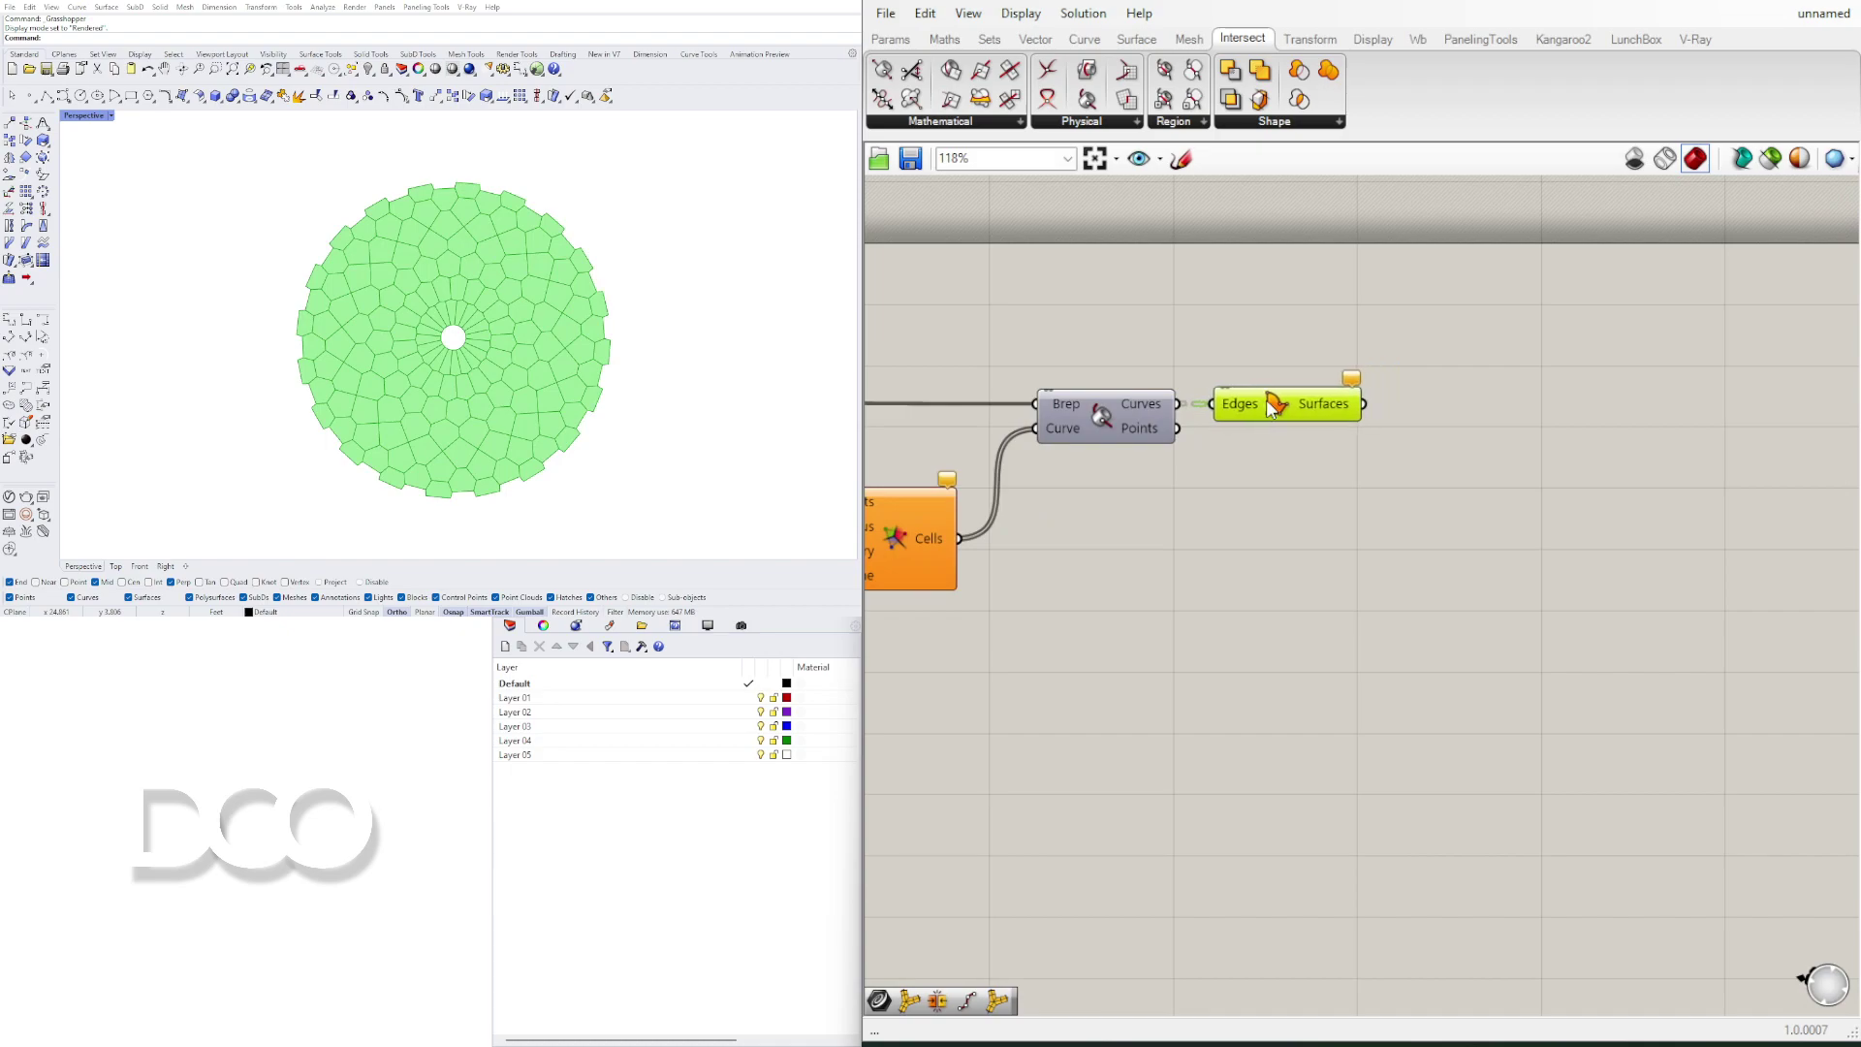
click(1307, 432)
drag(1299, 415, 1324, 412)
click(1306, 473)
right_drag(481, 340, 469, 291)
scroll(469, 288, up, 3)
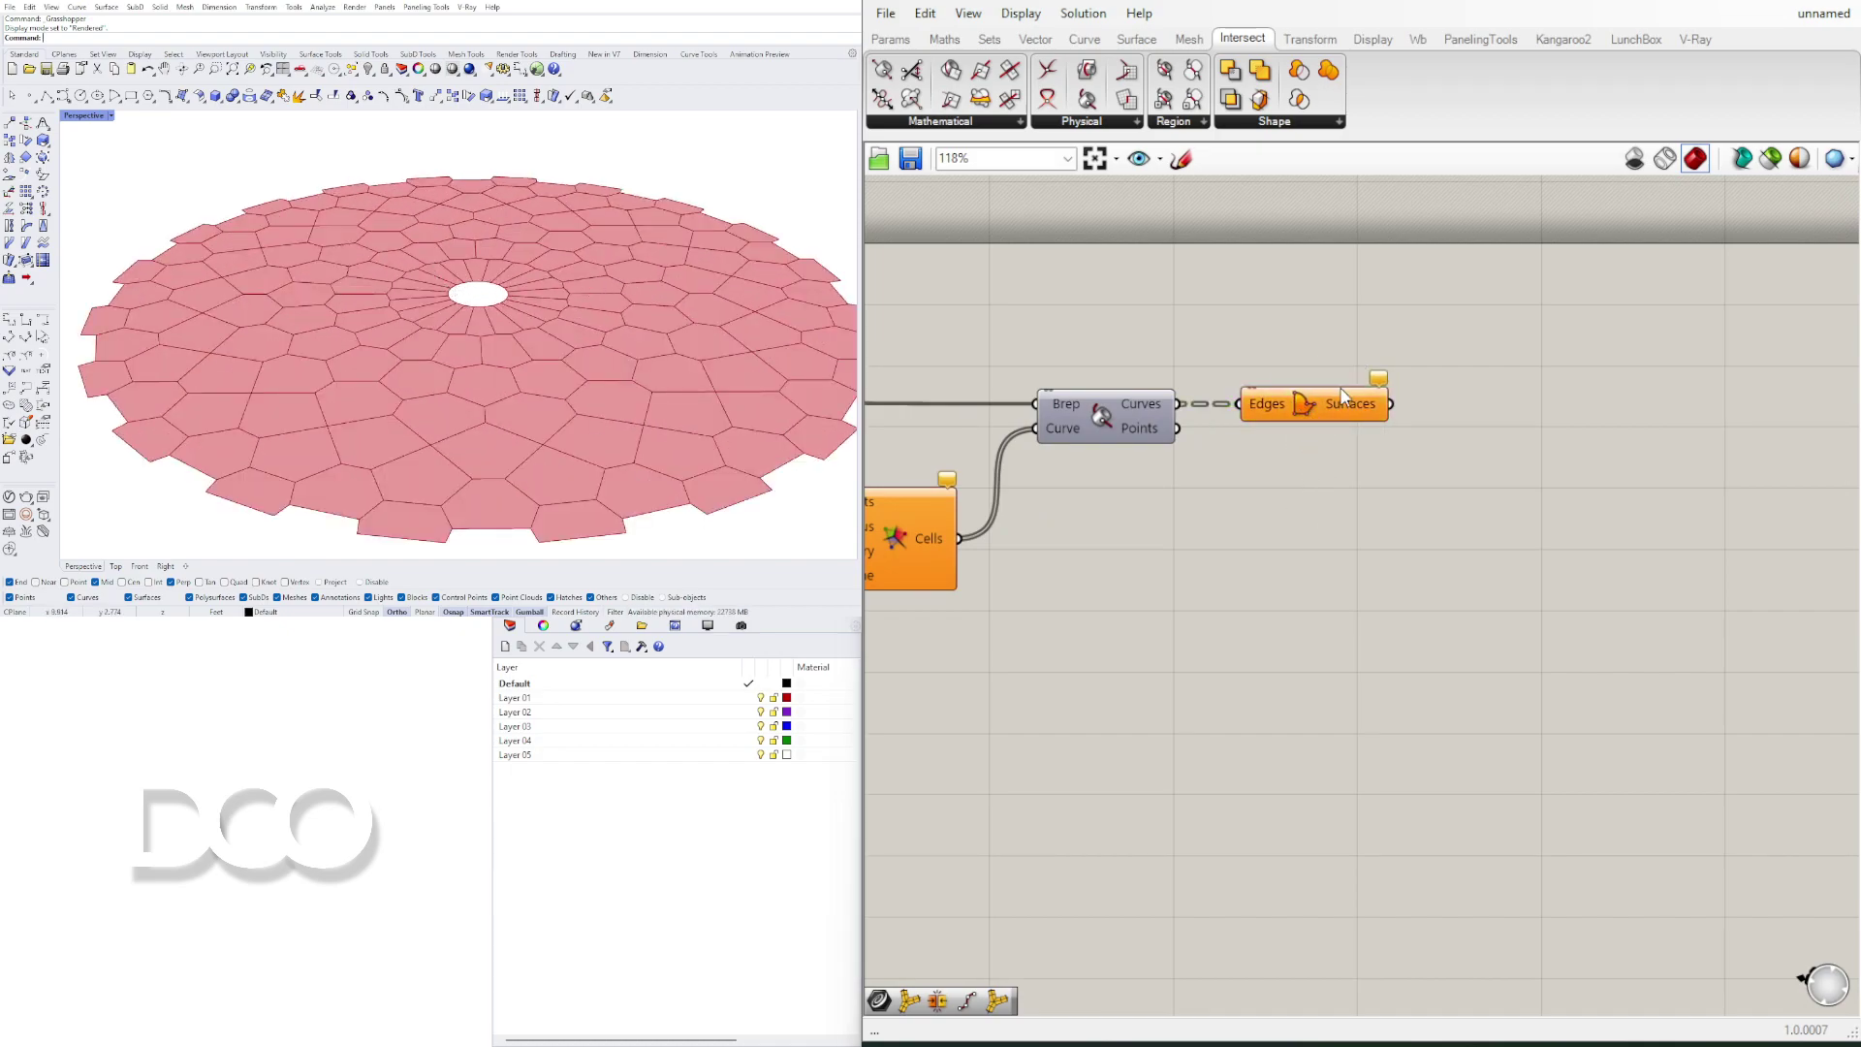
drag(1343, 397, 1393, 323)
click(1341, 425)
Step: Add an Offset Curve component and feed its Curve input from the Brep | Curve Curves output
double_click(1343, 423)
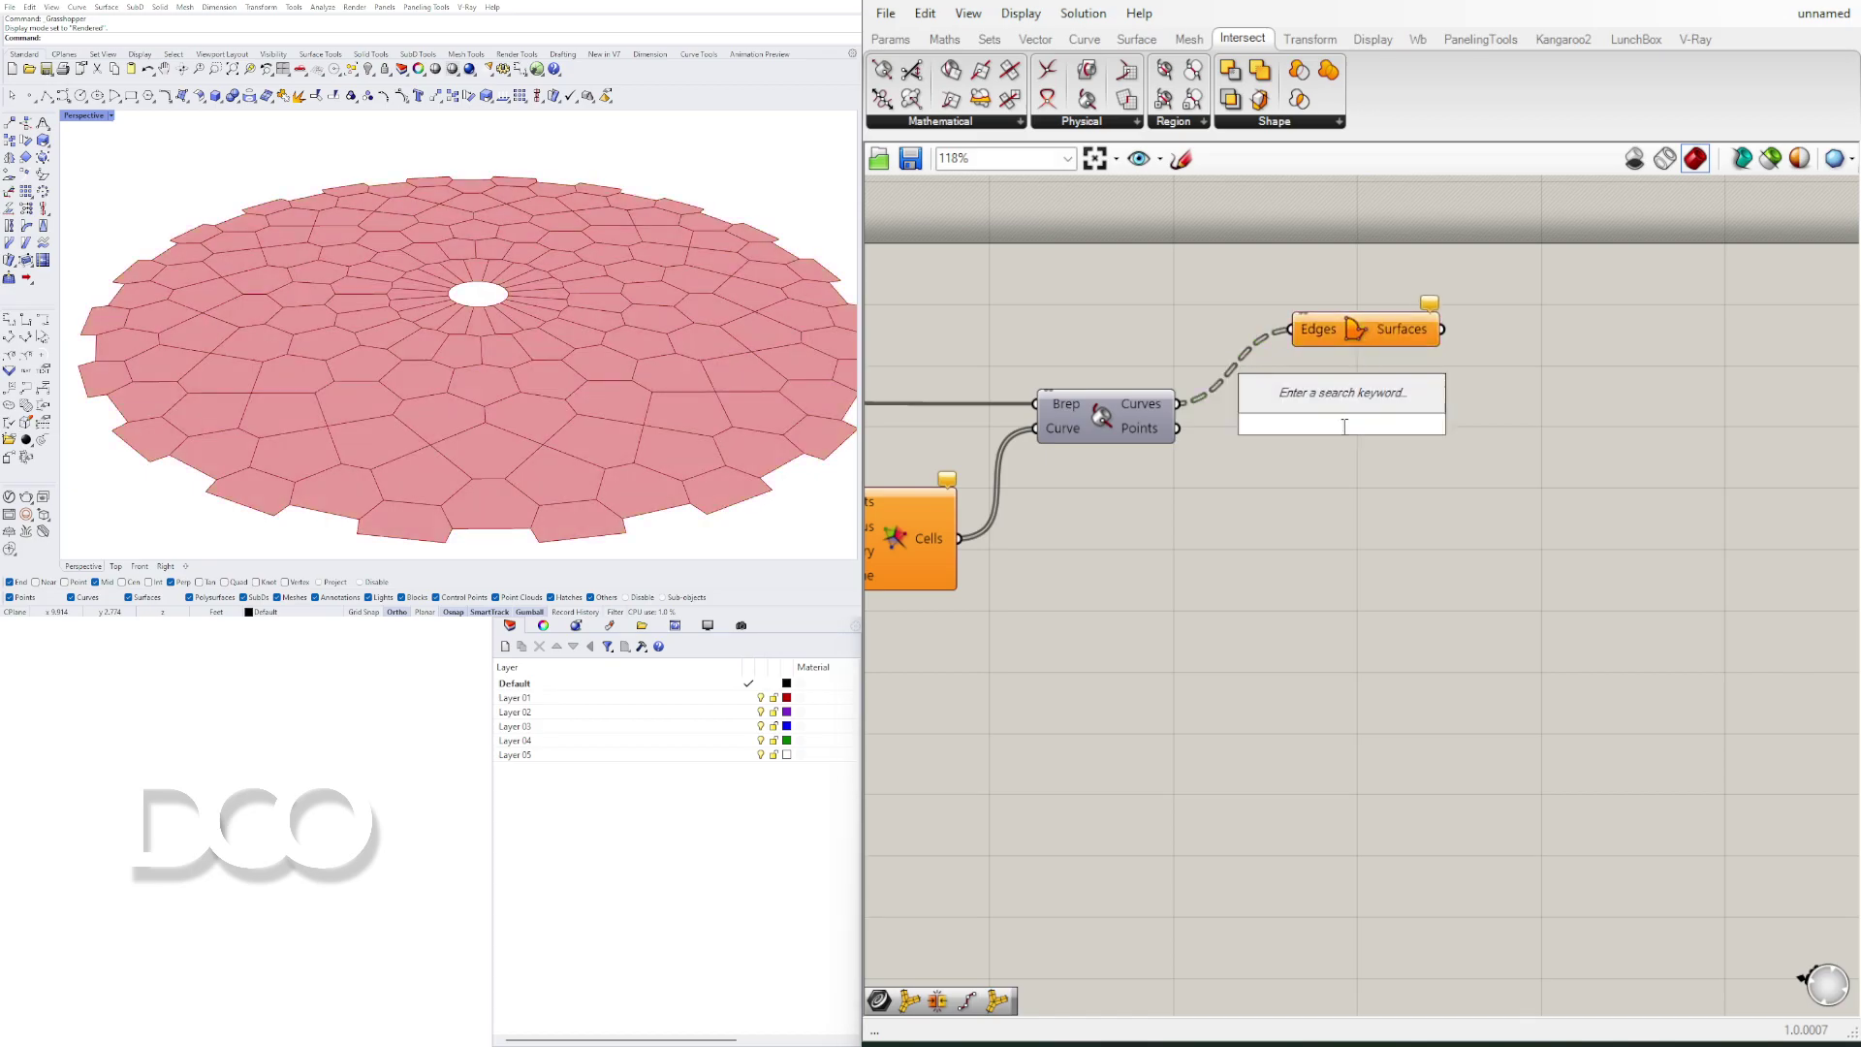
text(of)
click(1310, 318)
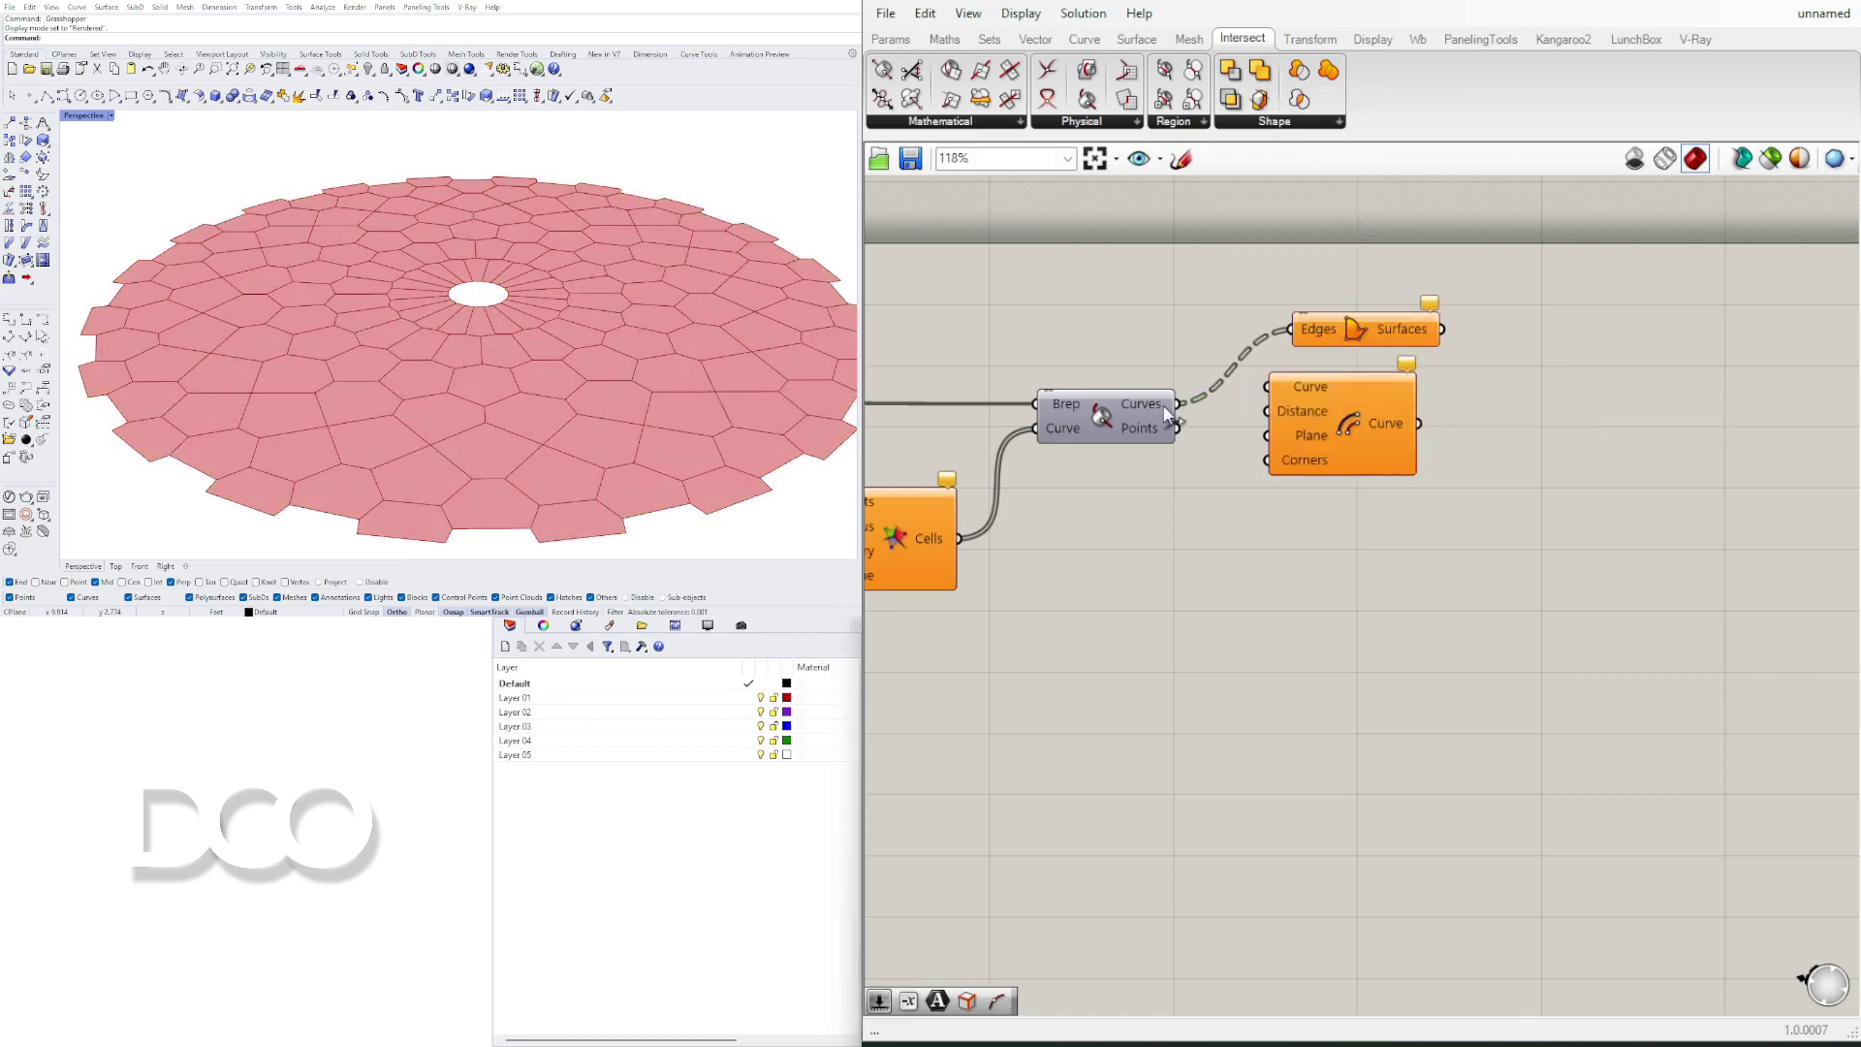
drag(1260, 392, 1641, 529)
Step: Feed the Offset Curve Distance input from a new 1.5 number slider and lower the slider to 0.1
double_click(1368, 555)
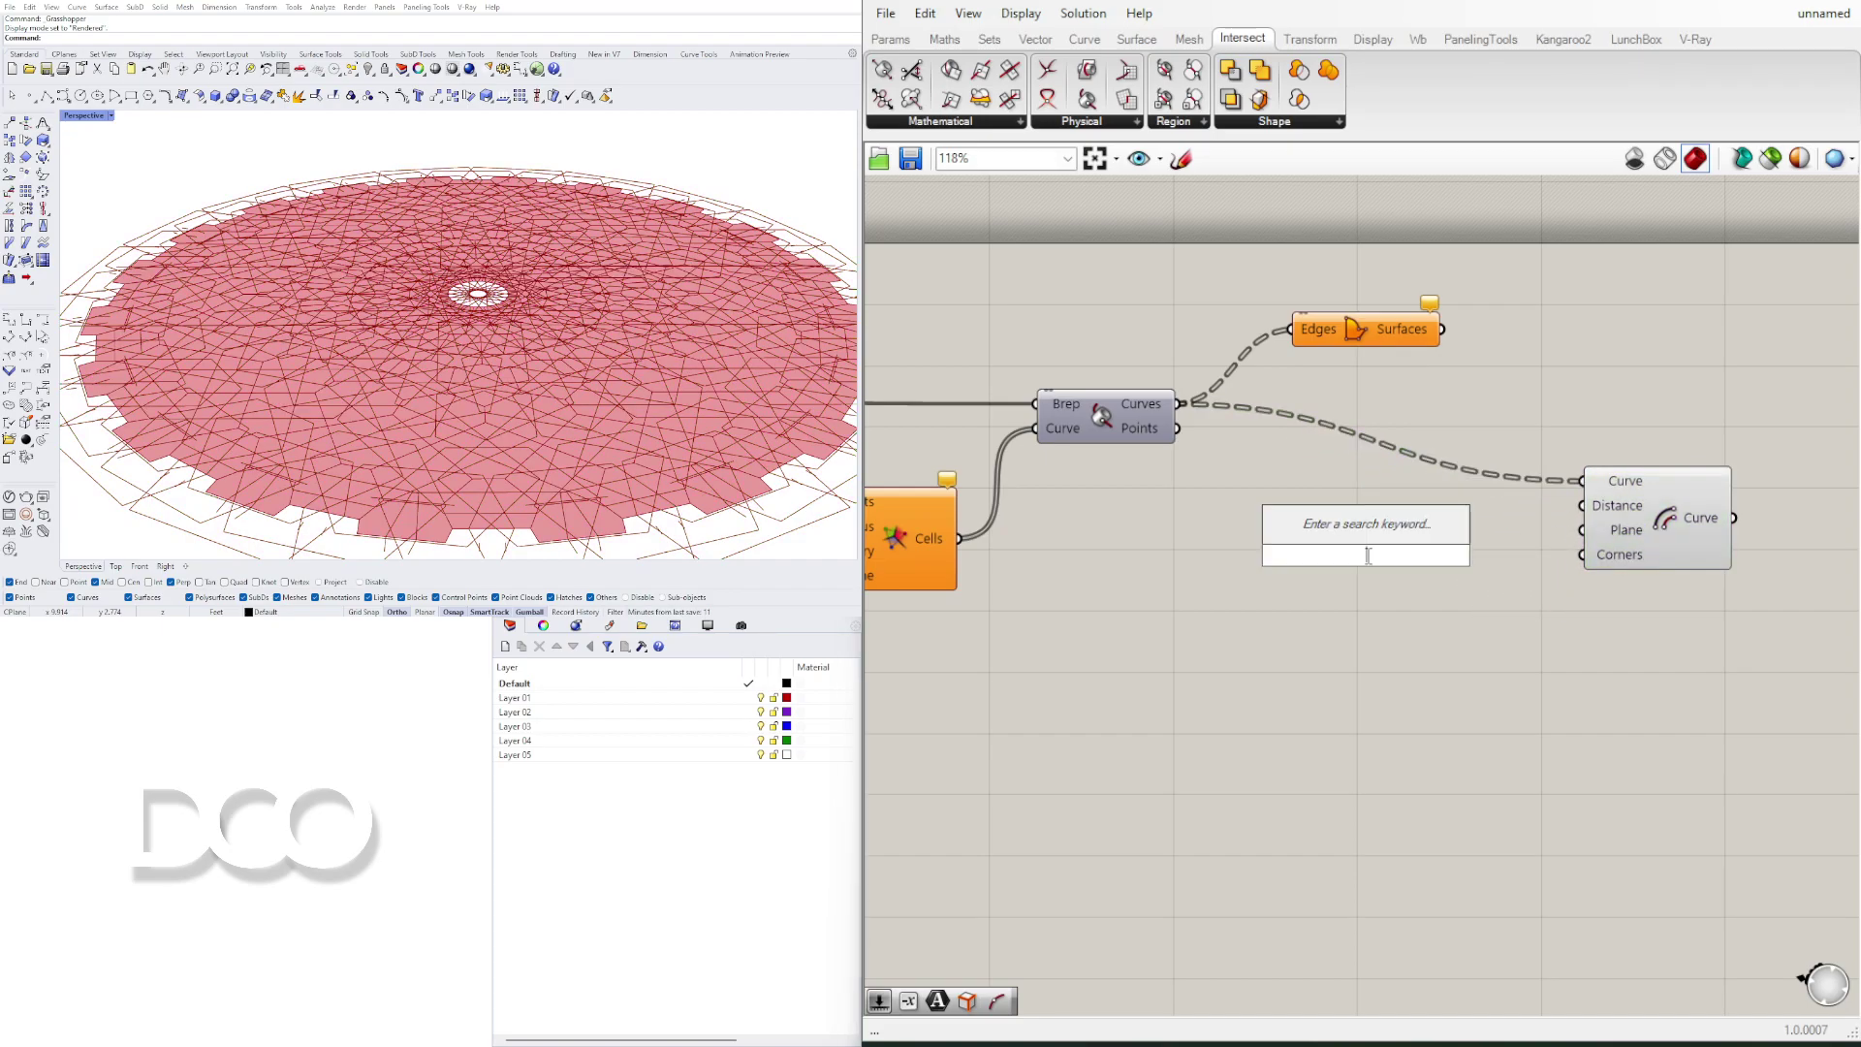
text(1.5)
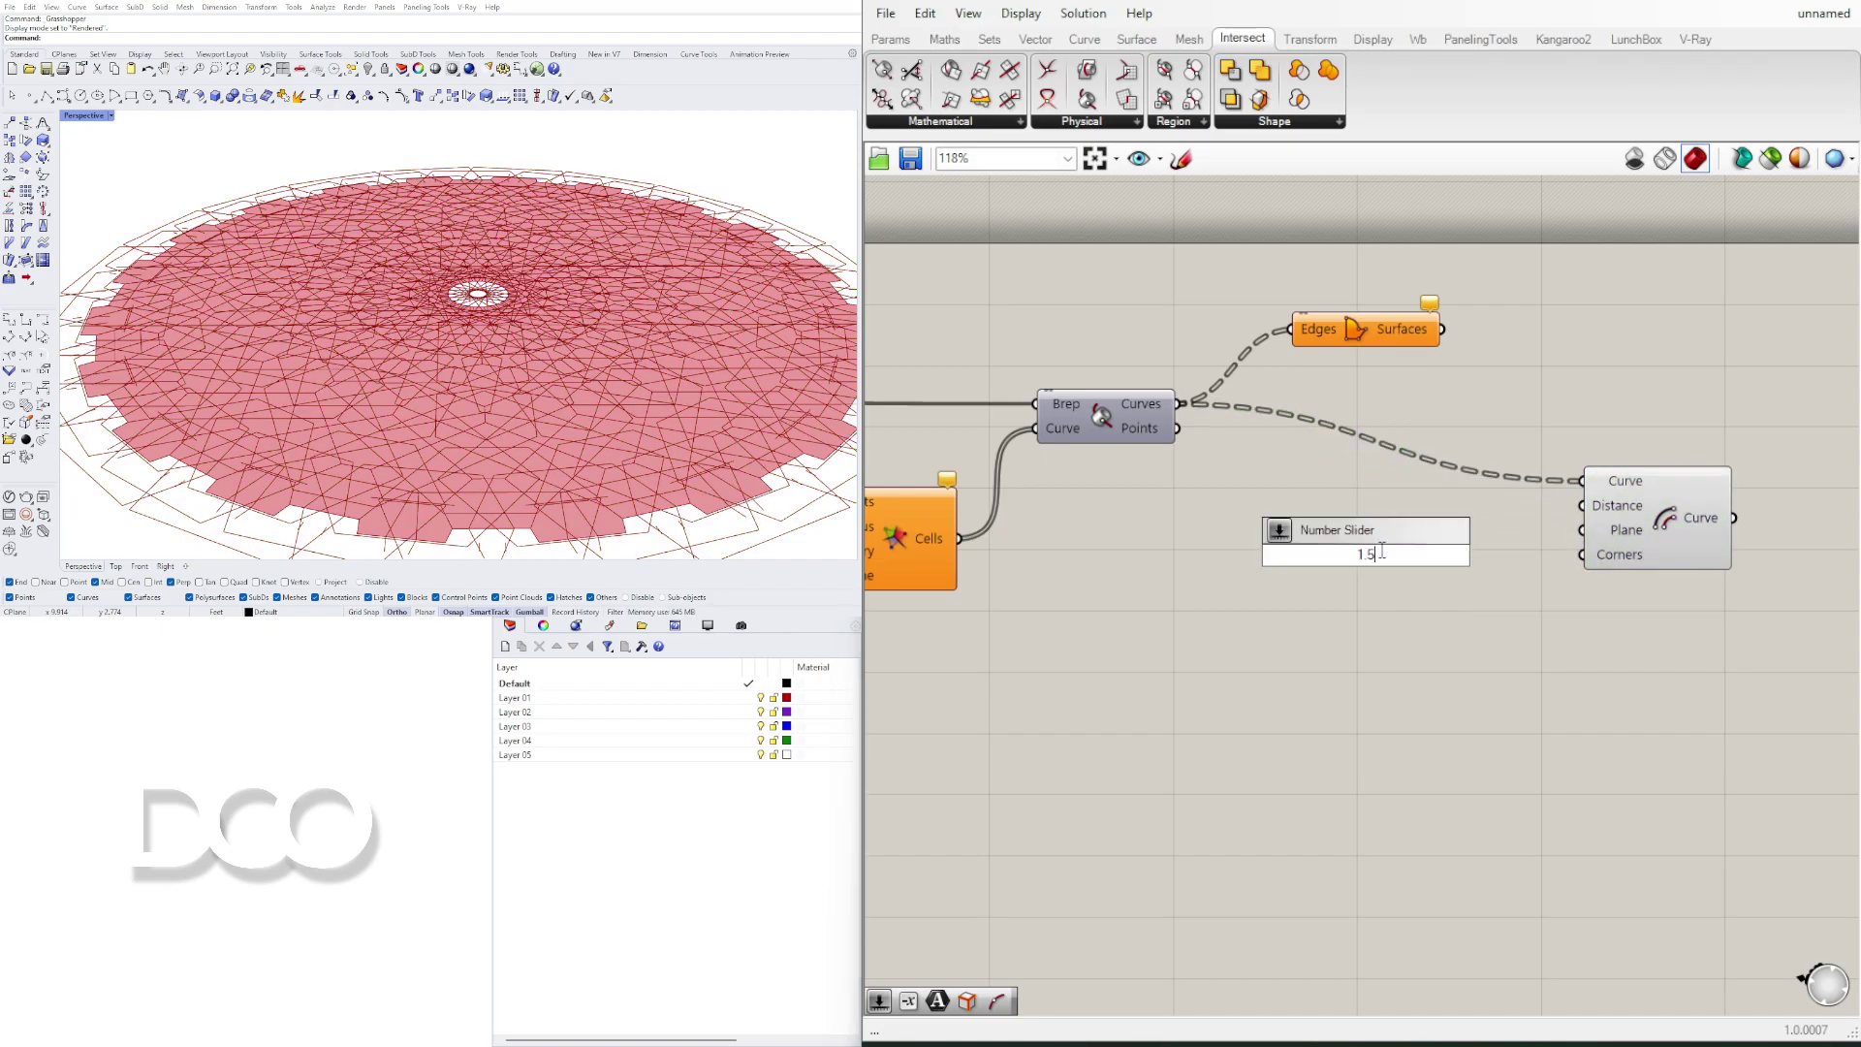
key(Return)
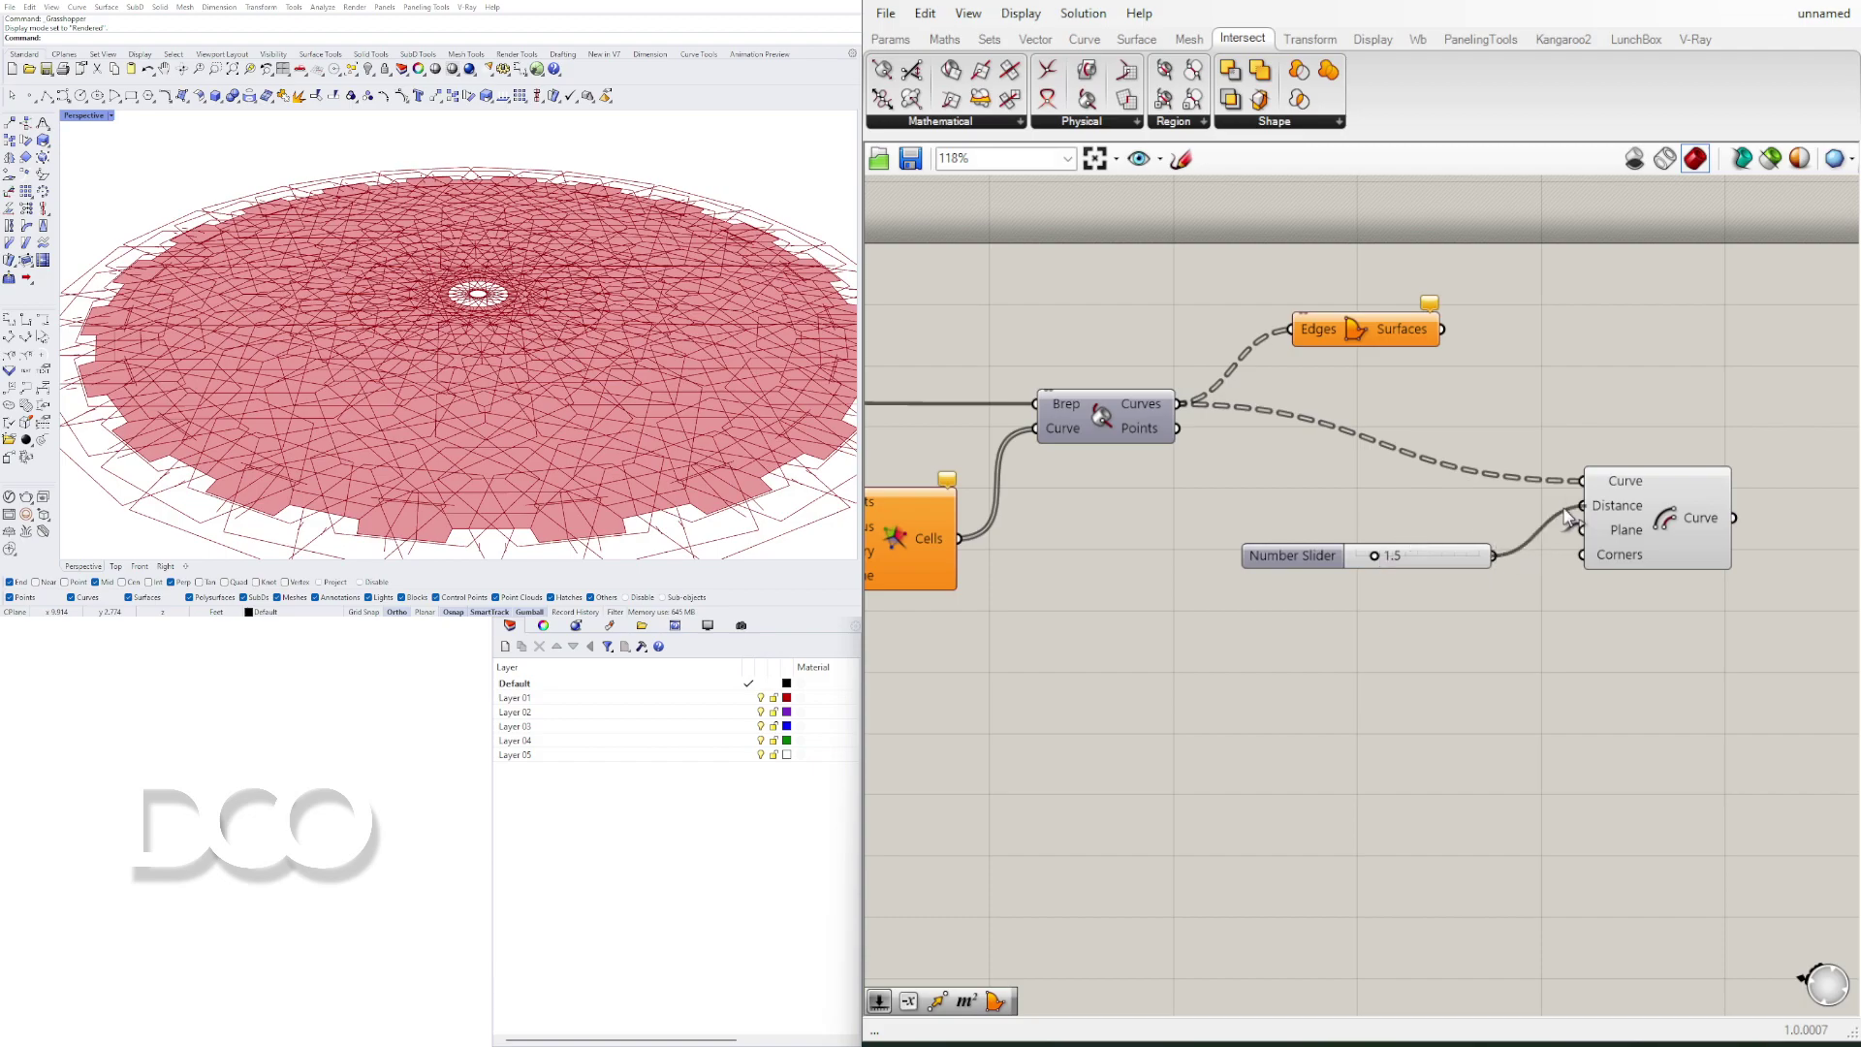
scroll(1401, 565, up, 5)
drag(1329, 536, 1000, 507)
scroll(1310, 565, down, 4)
Step: Insert a Negative component between the 0.1 slider and the Offset Curve Distance input, aligned with the slider
double_click(1340, 558)
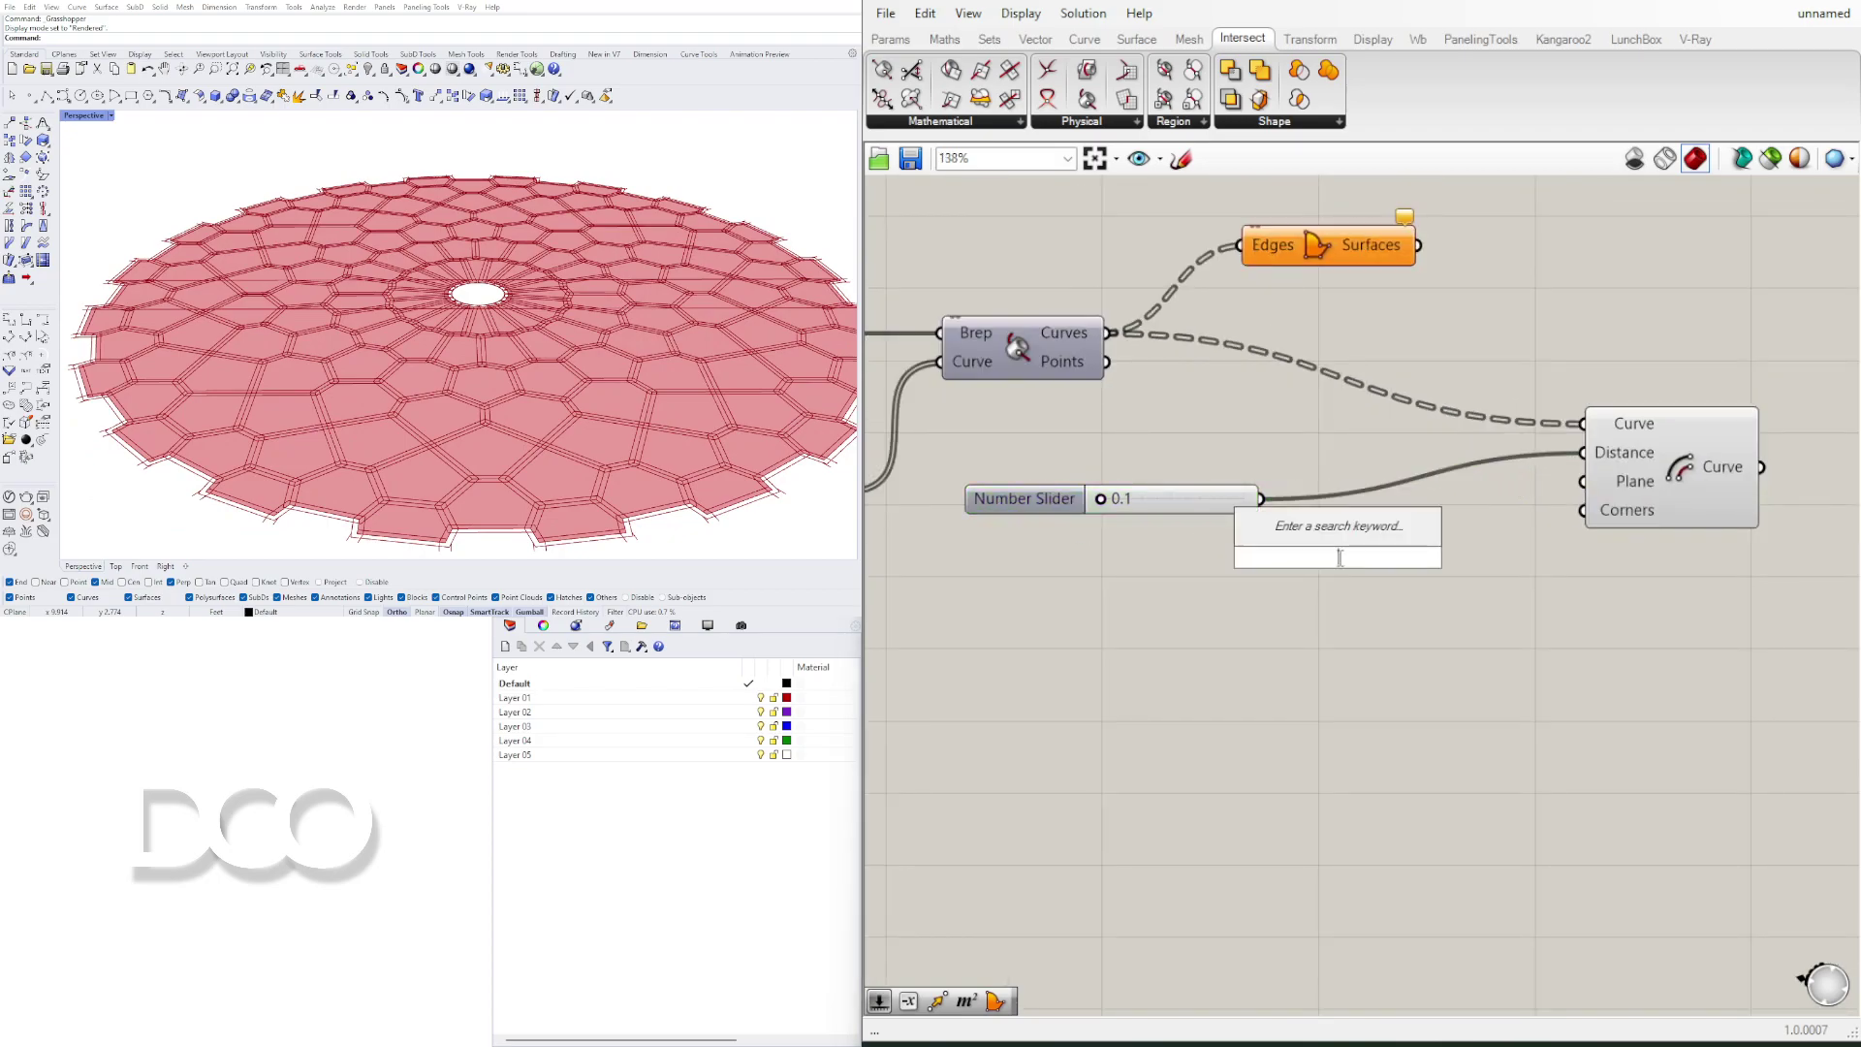
text(nega)
click(1307, 530)
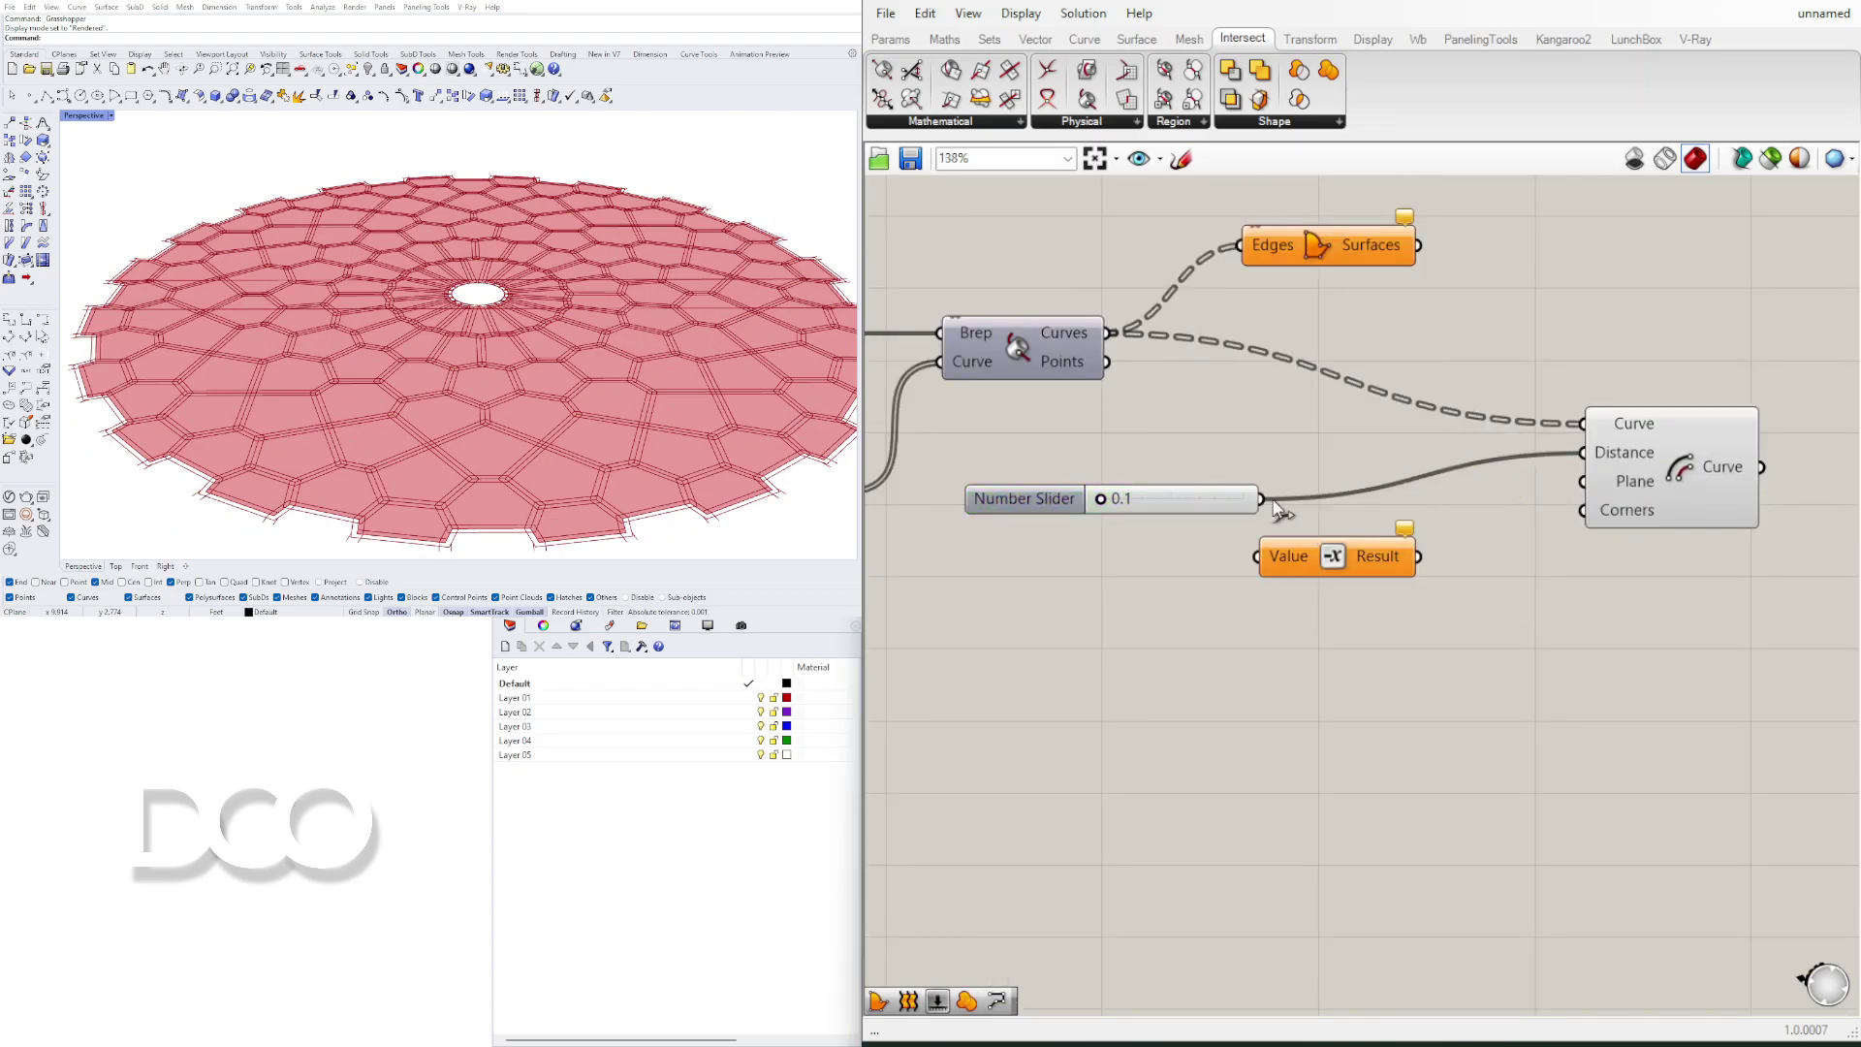
drag(1276, 567, 1369, 541)
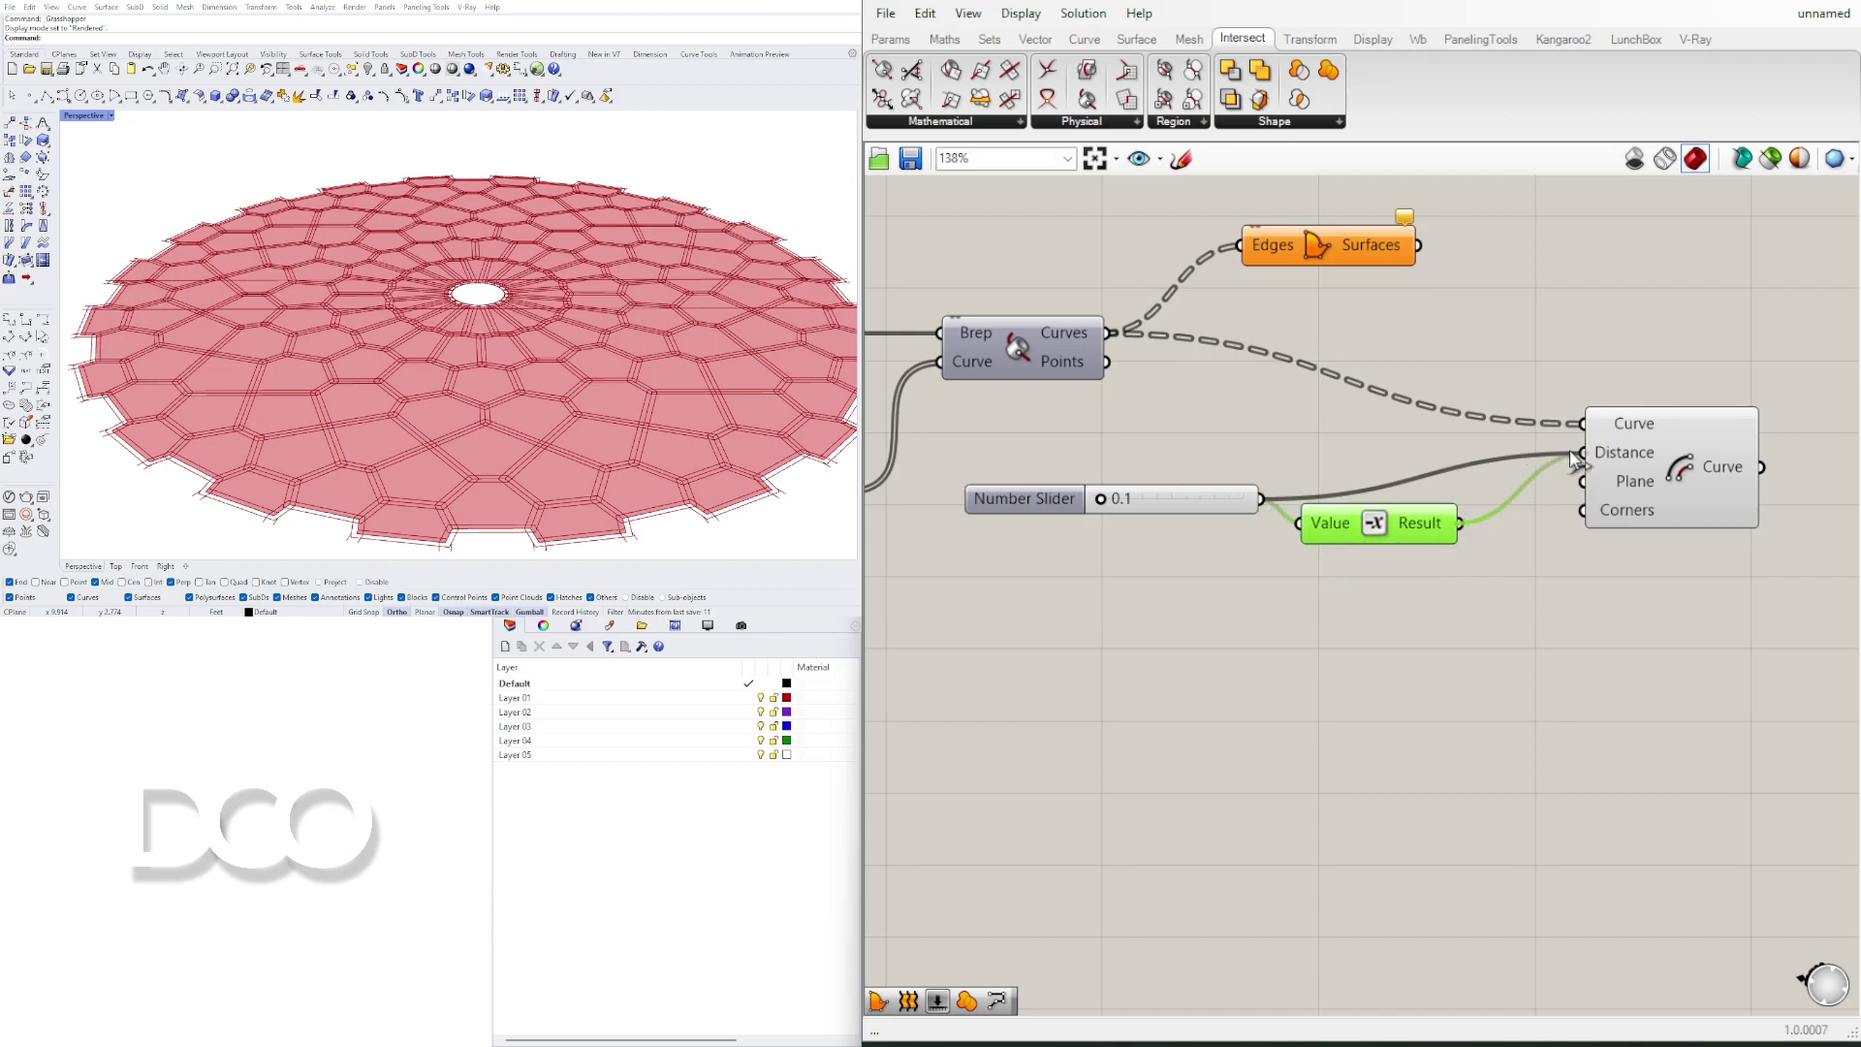
drag(1573, 458, 1582, 452)
drag(1376, 528, 1153, 479)
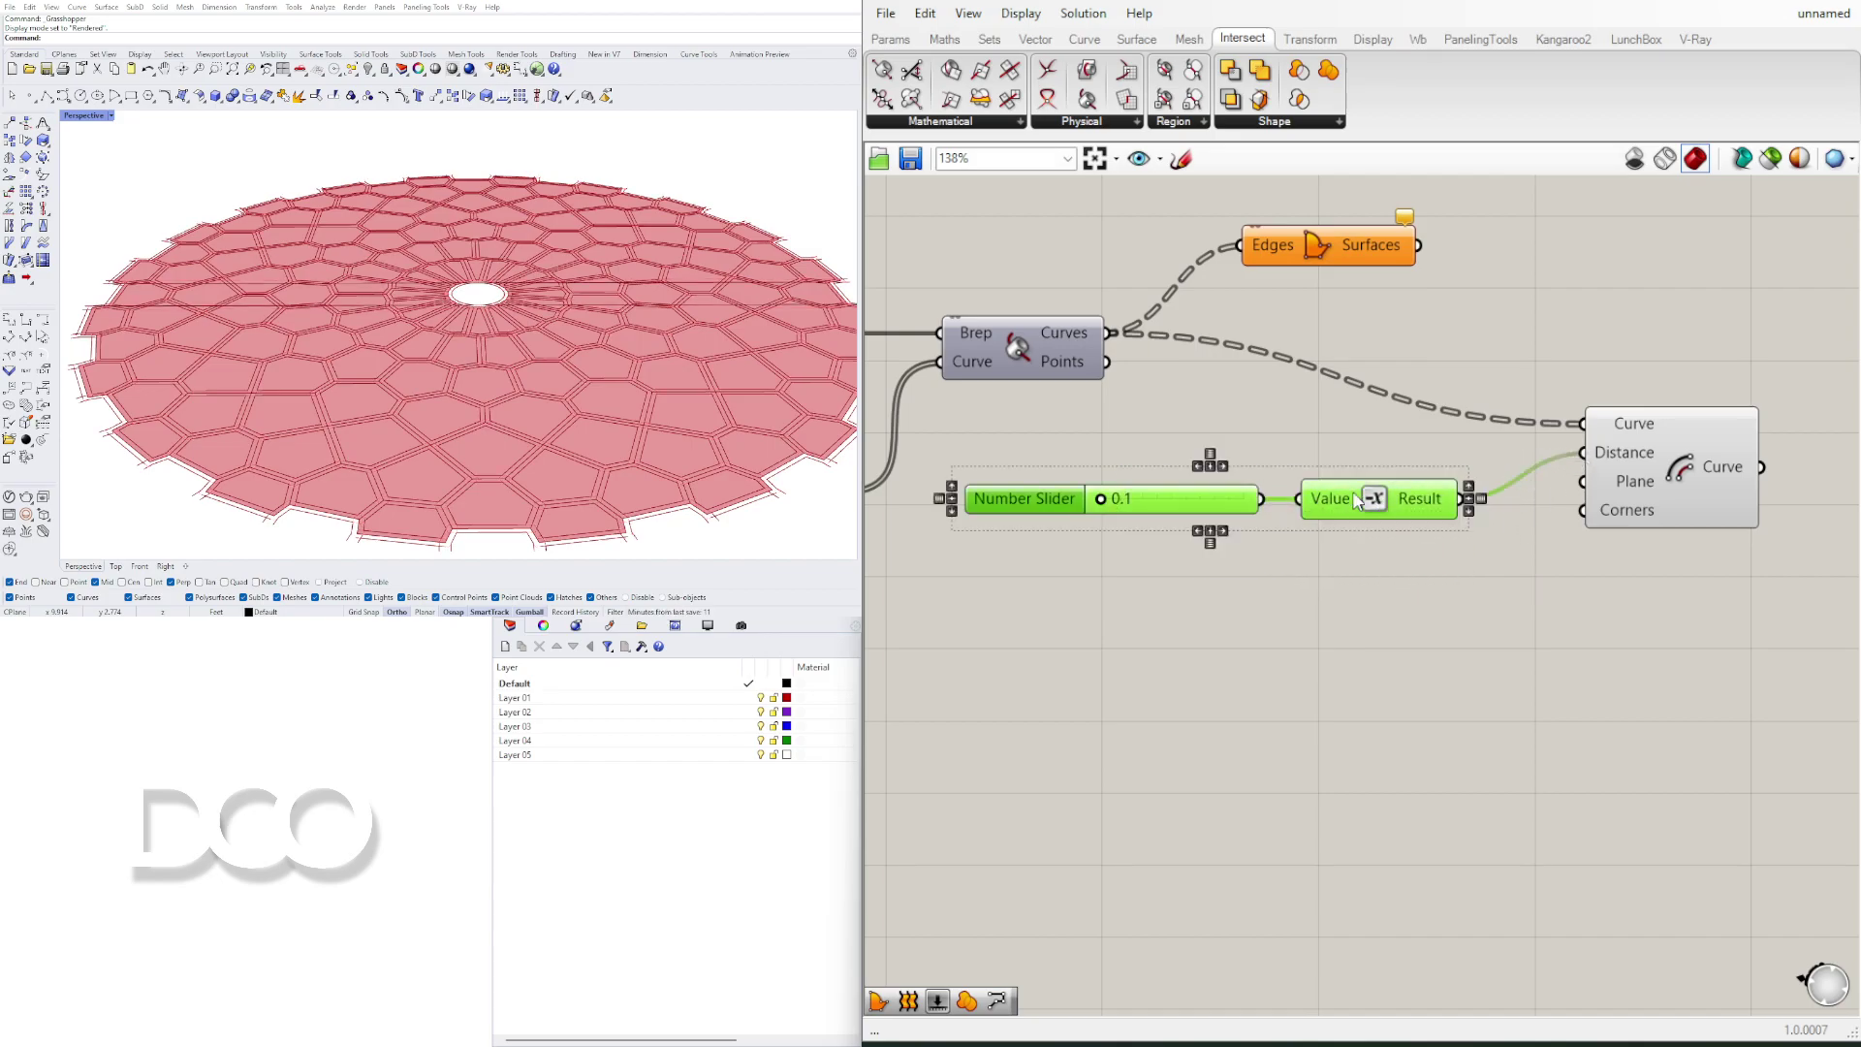
right_drag(1381, 292, 1264, 417)
Step: Turn off the viewport preview of the Boundary Surfaces component and inspect the offset curves up close
click(1413, 411)
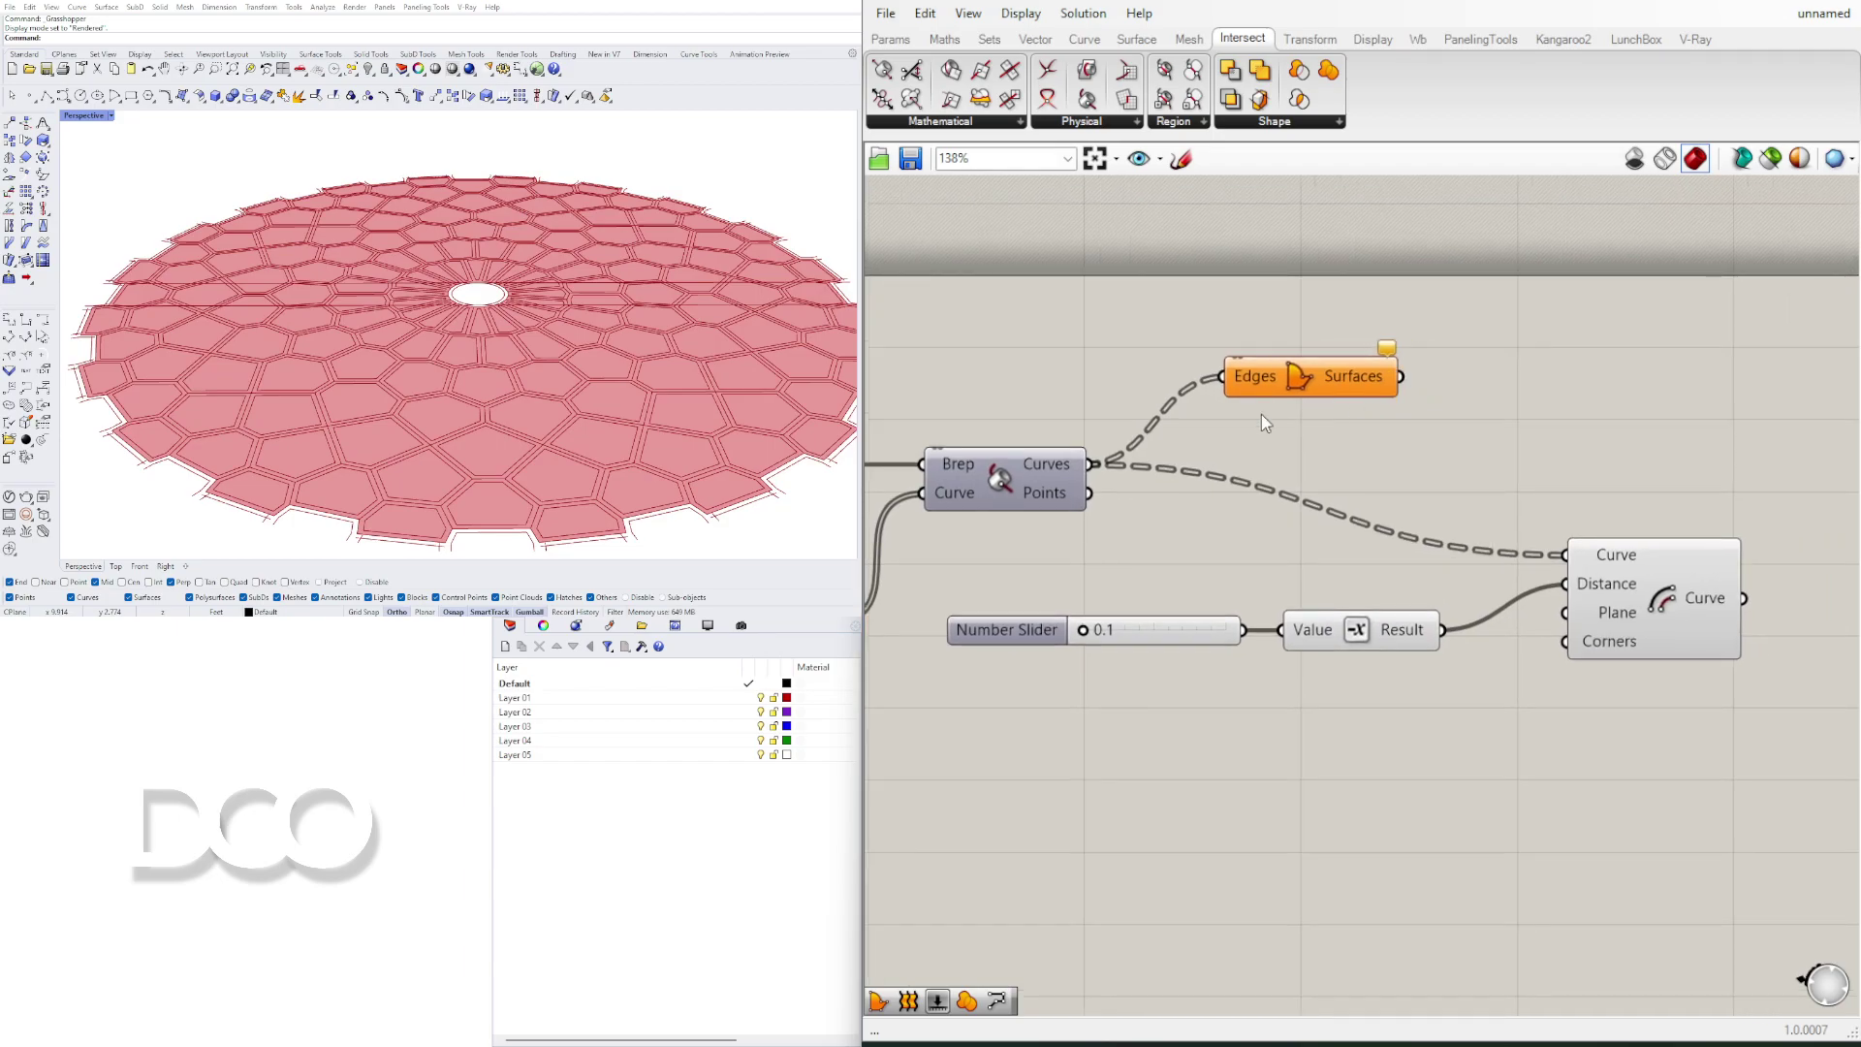
click(1299, 376)
right_click(1298, 373)
click(1337, 412)
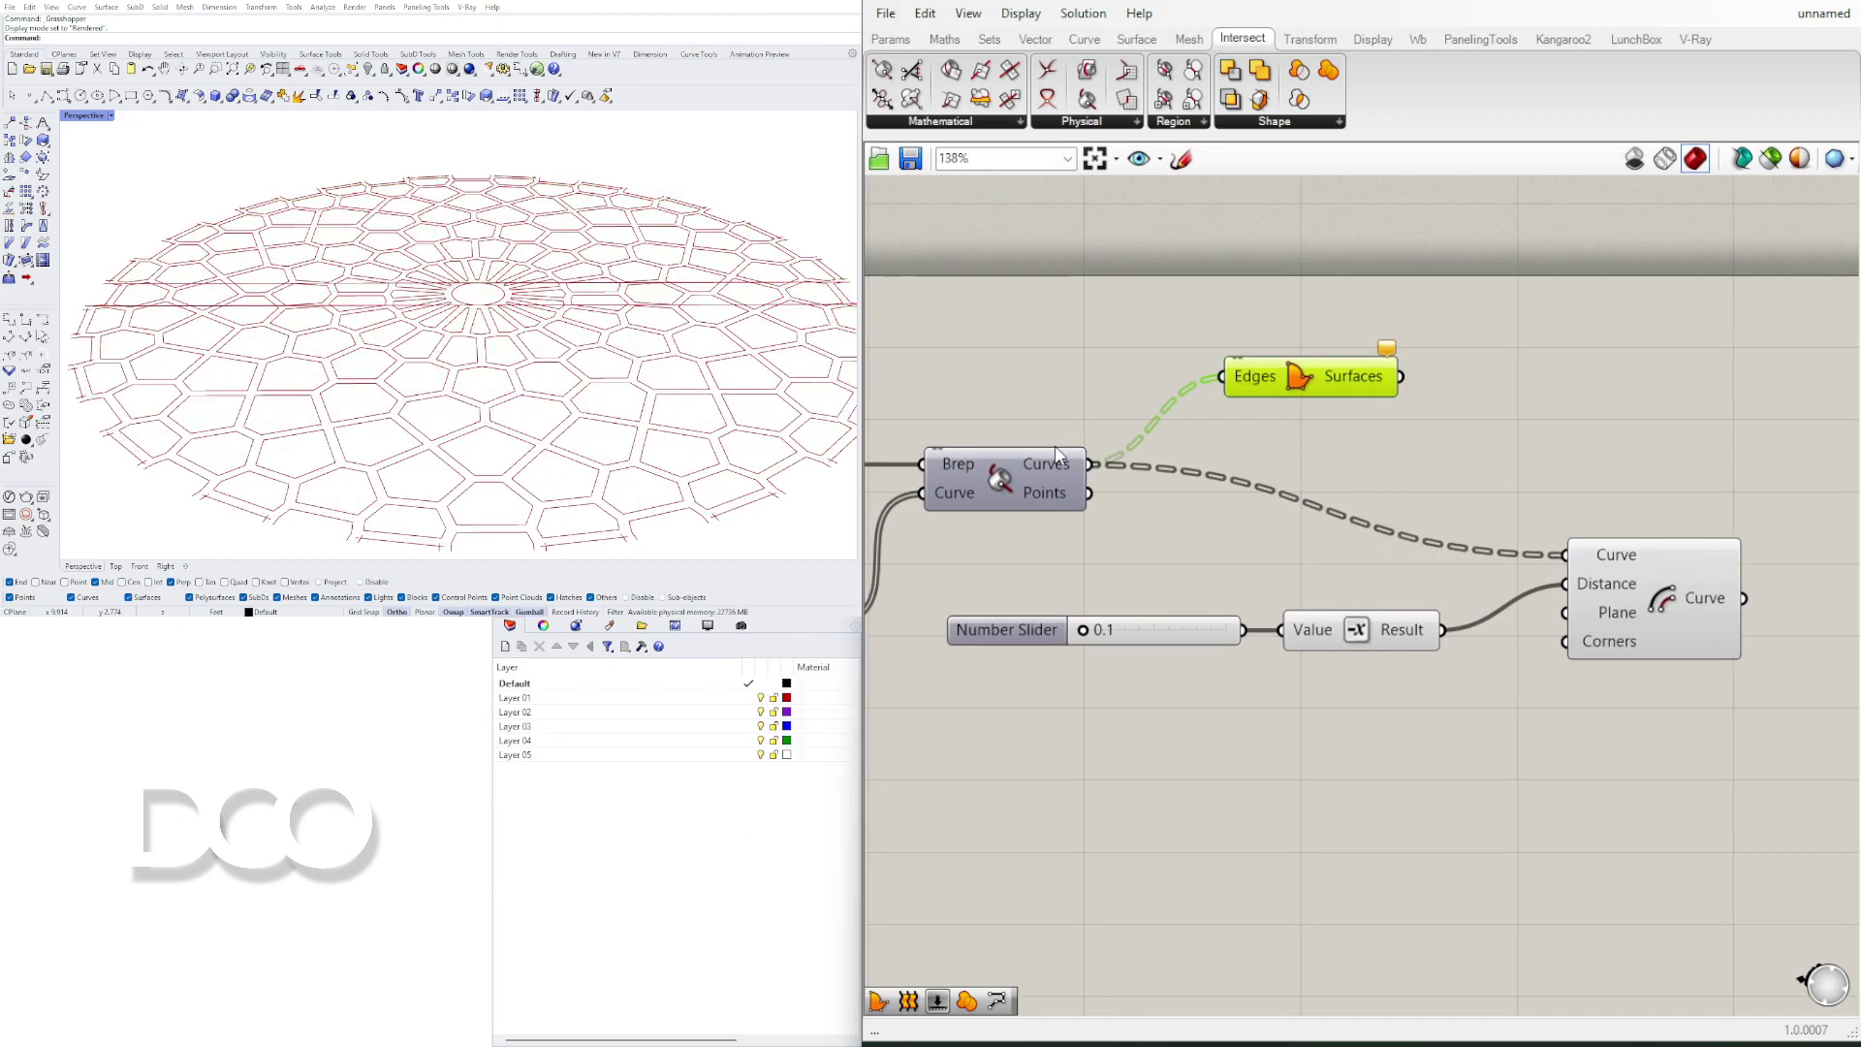
right_drag(669, 318, 501, 392)
scroll(591, 383, down, 6)
scroll(346, 412, up, 5)
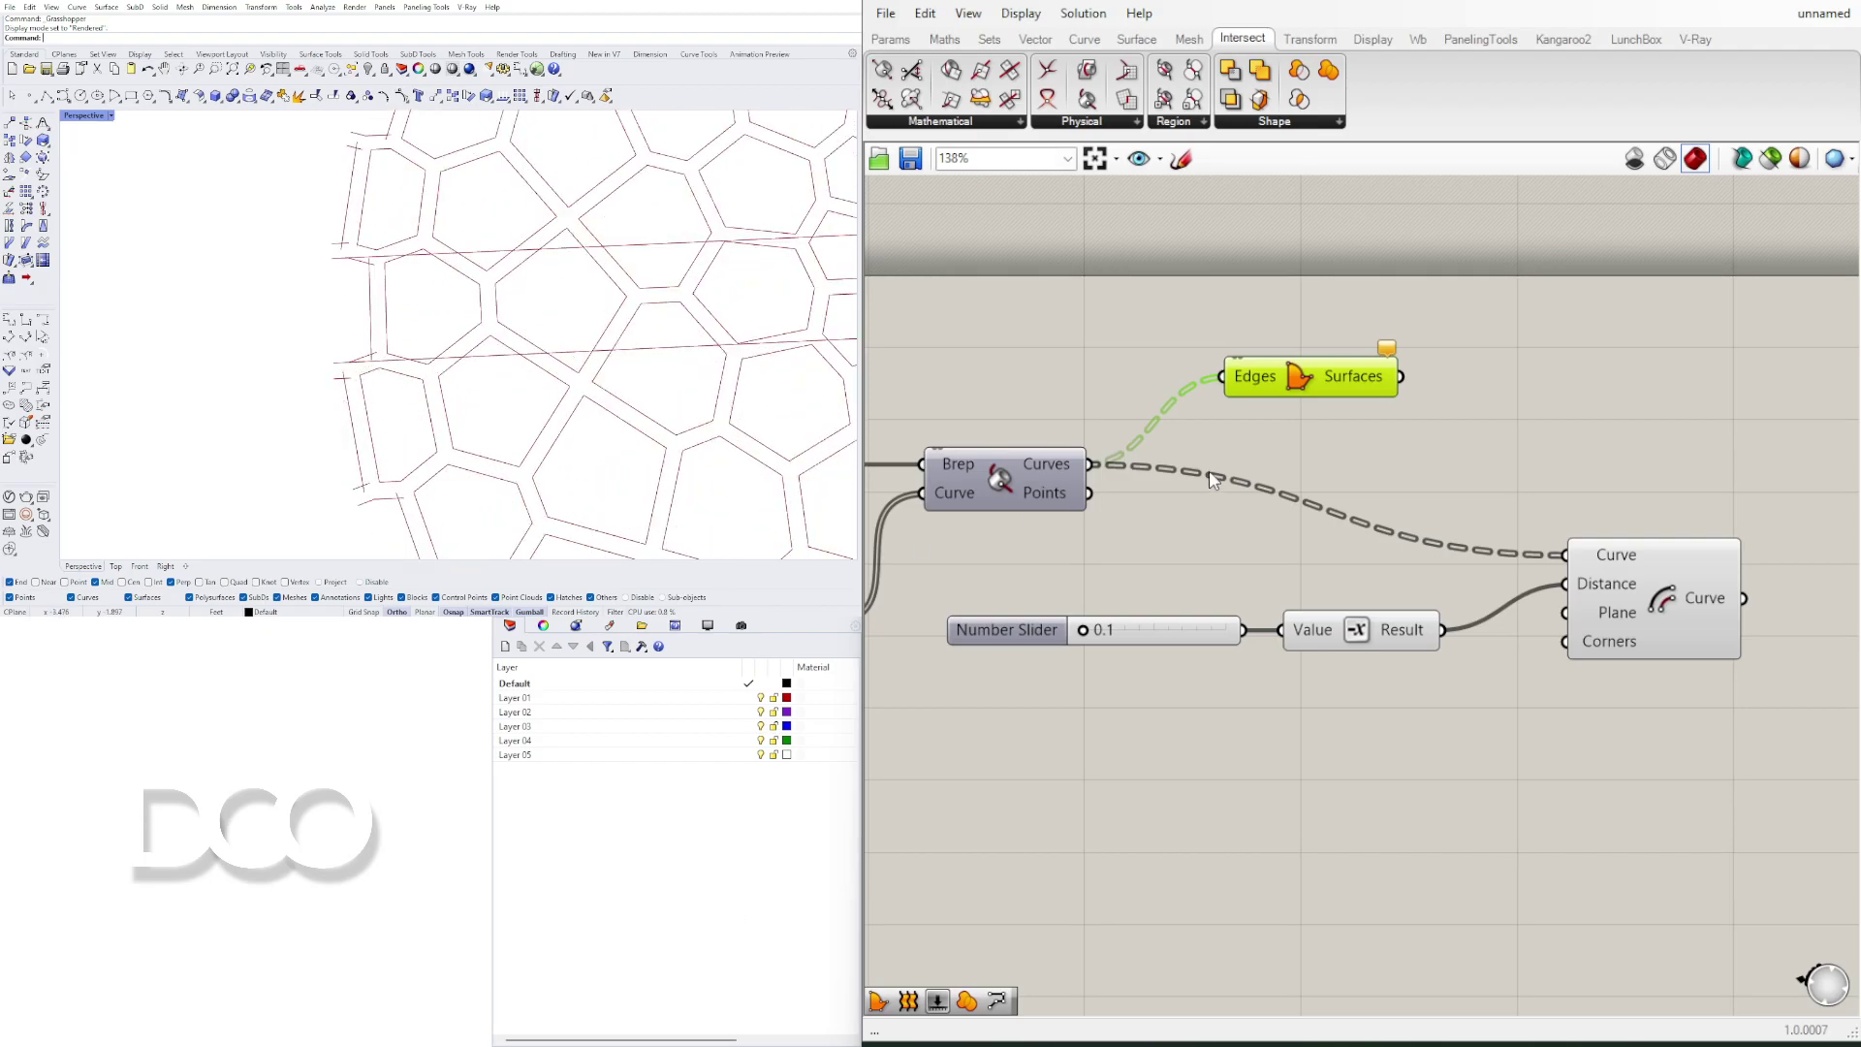
scroll(1211, 480, down, 2)
right_drag(1211, 480, 1402, 578)
right_drag(1391, 462, 1120, 555)
Step: Replace the Offset Curve's Curve input with the Surfaces output of the Boundary Surfaces component
click(1530, 669)
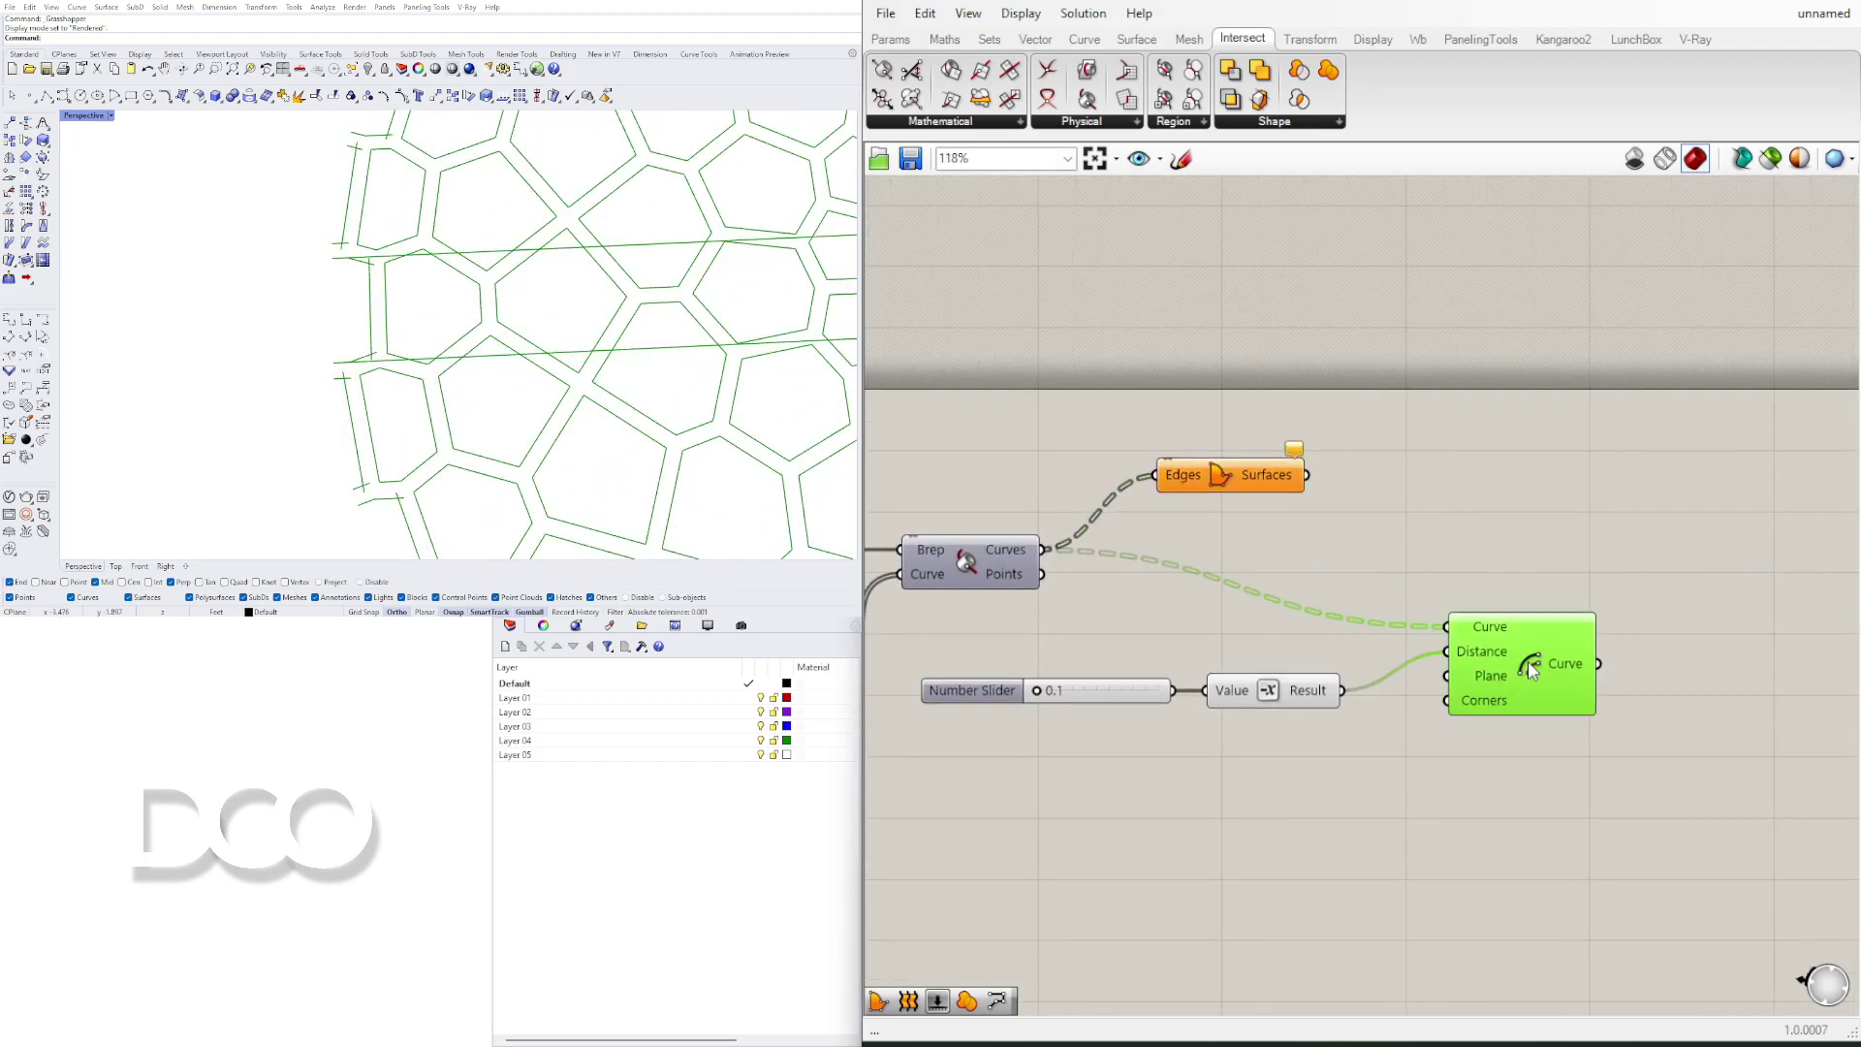
right_drag(1466, 525, 1241, 593)
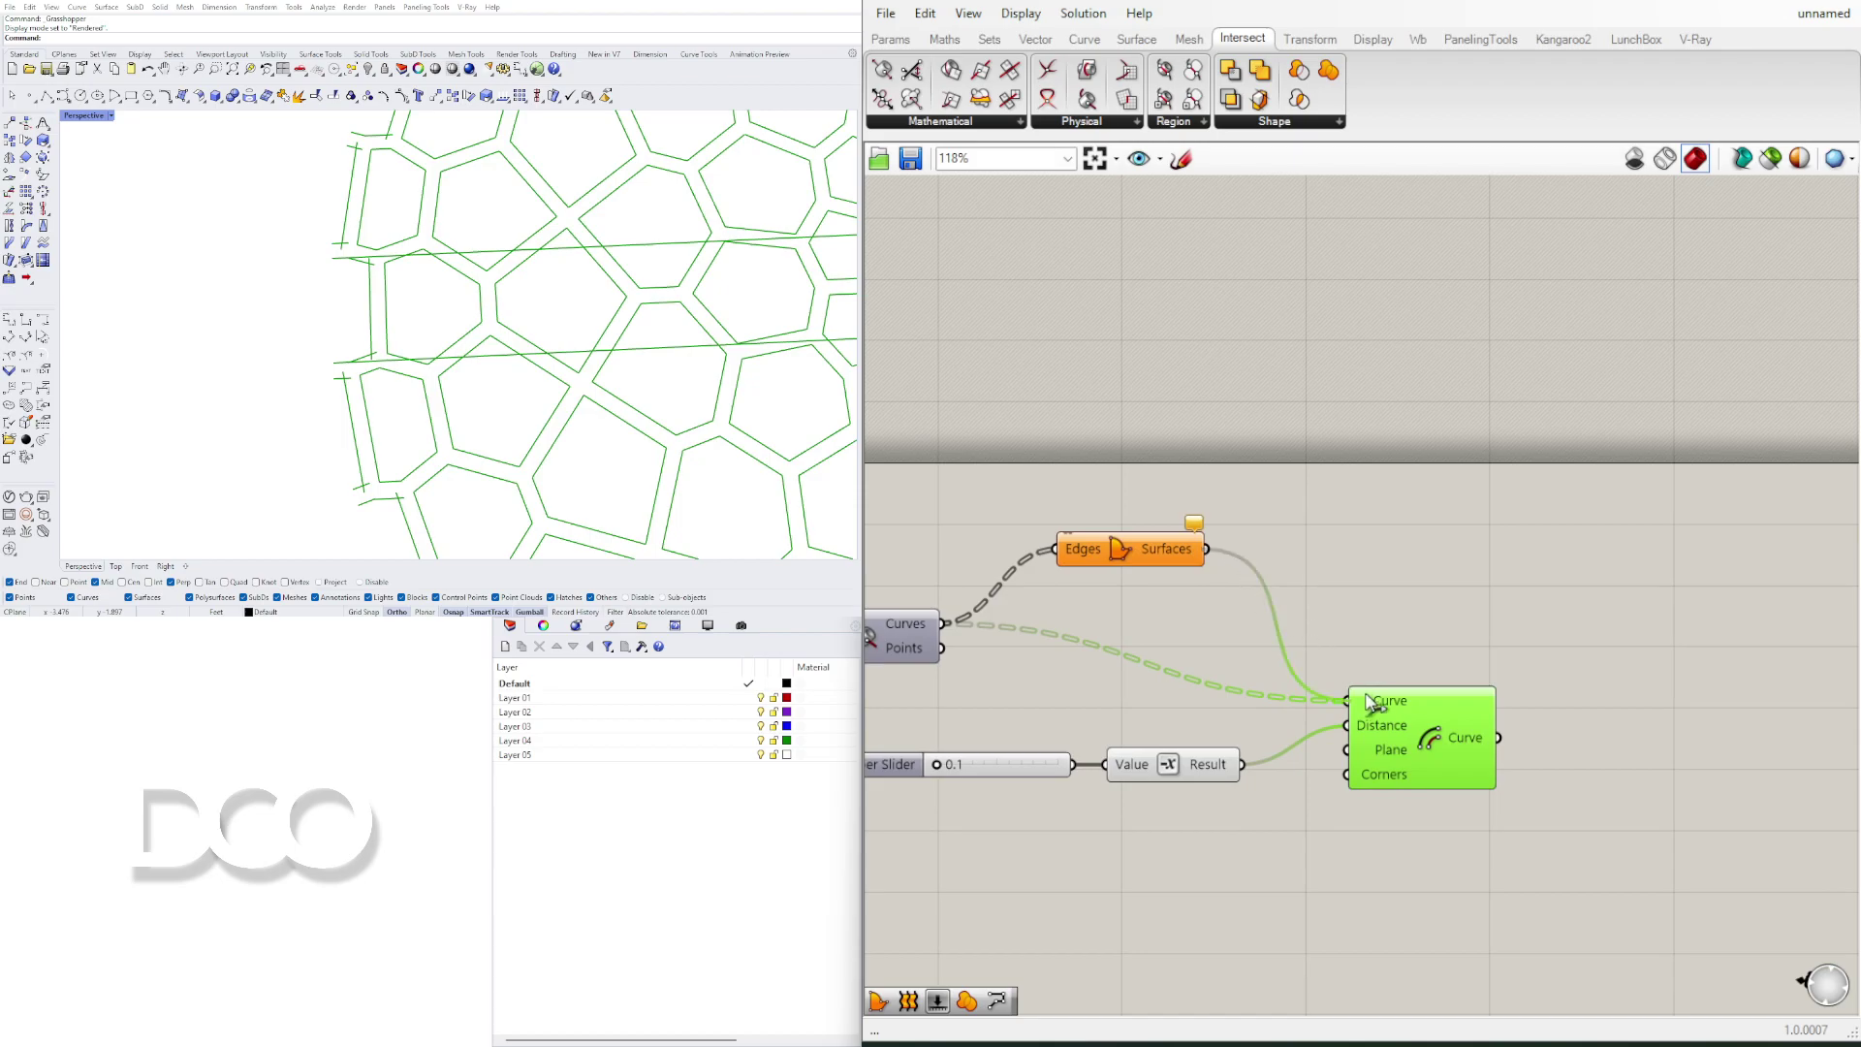
drag(1362, 703, 1361, 700)
click(1404, 593)
scroll(707, 365, down, 6)
shift+right_drag(706, 366, 580, 428)
Step: Turn the viewport preview of the Boundary Surfaces component feeding Offset Curve back on
right_click(1120, 548)
click(1146, 594)
click(1441, 553)
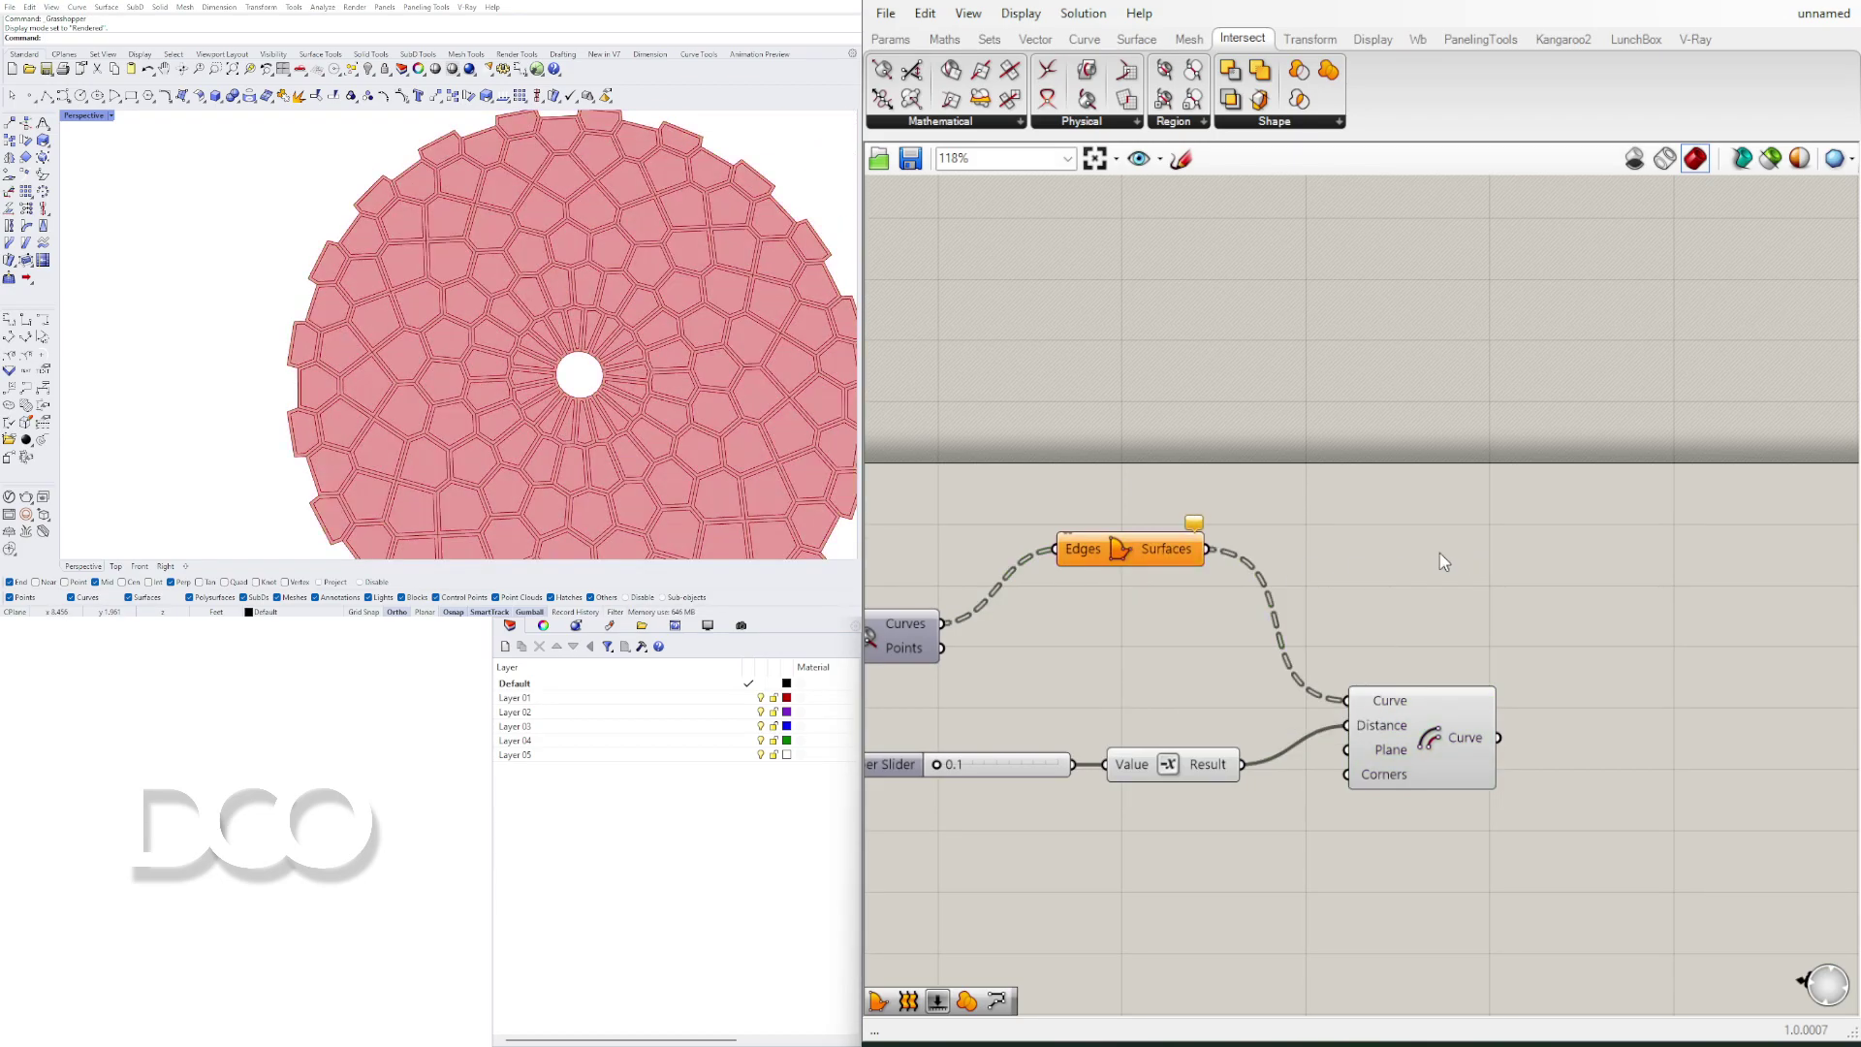
scroll(473, 340, up, 4)
Step: Place Boundary Surfaces directly beside Brep | Curve and move the slider, Negative and Offset Curve components below them
click(1137, 556)
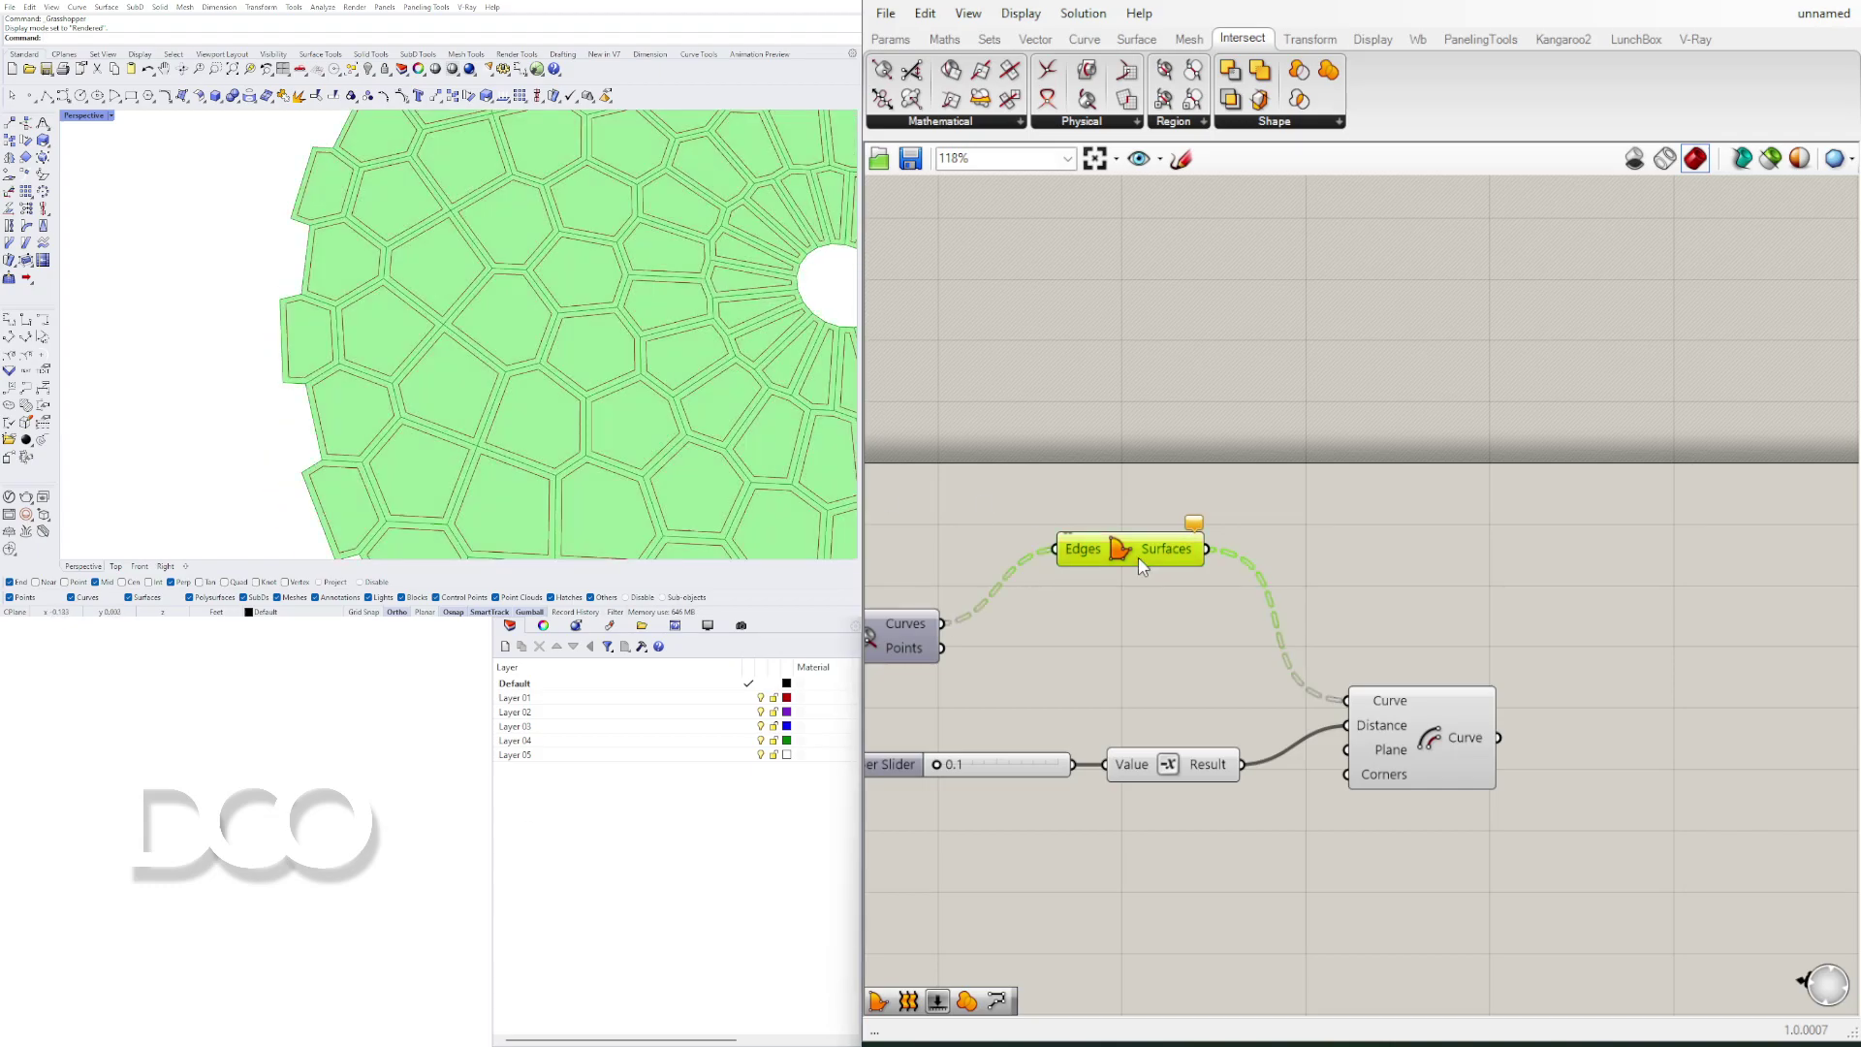
click(1405, 732)
right_drag(1139, 693, 1395, 662)
drag(1380, 511, 1309, 583)
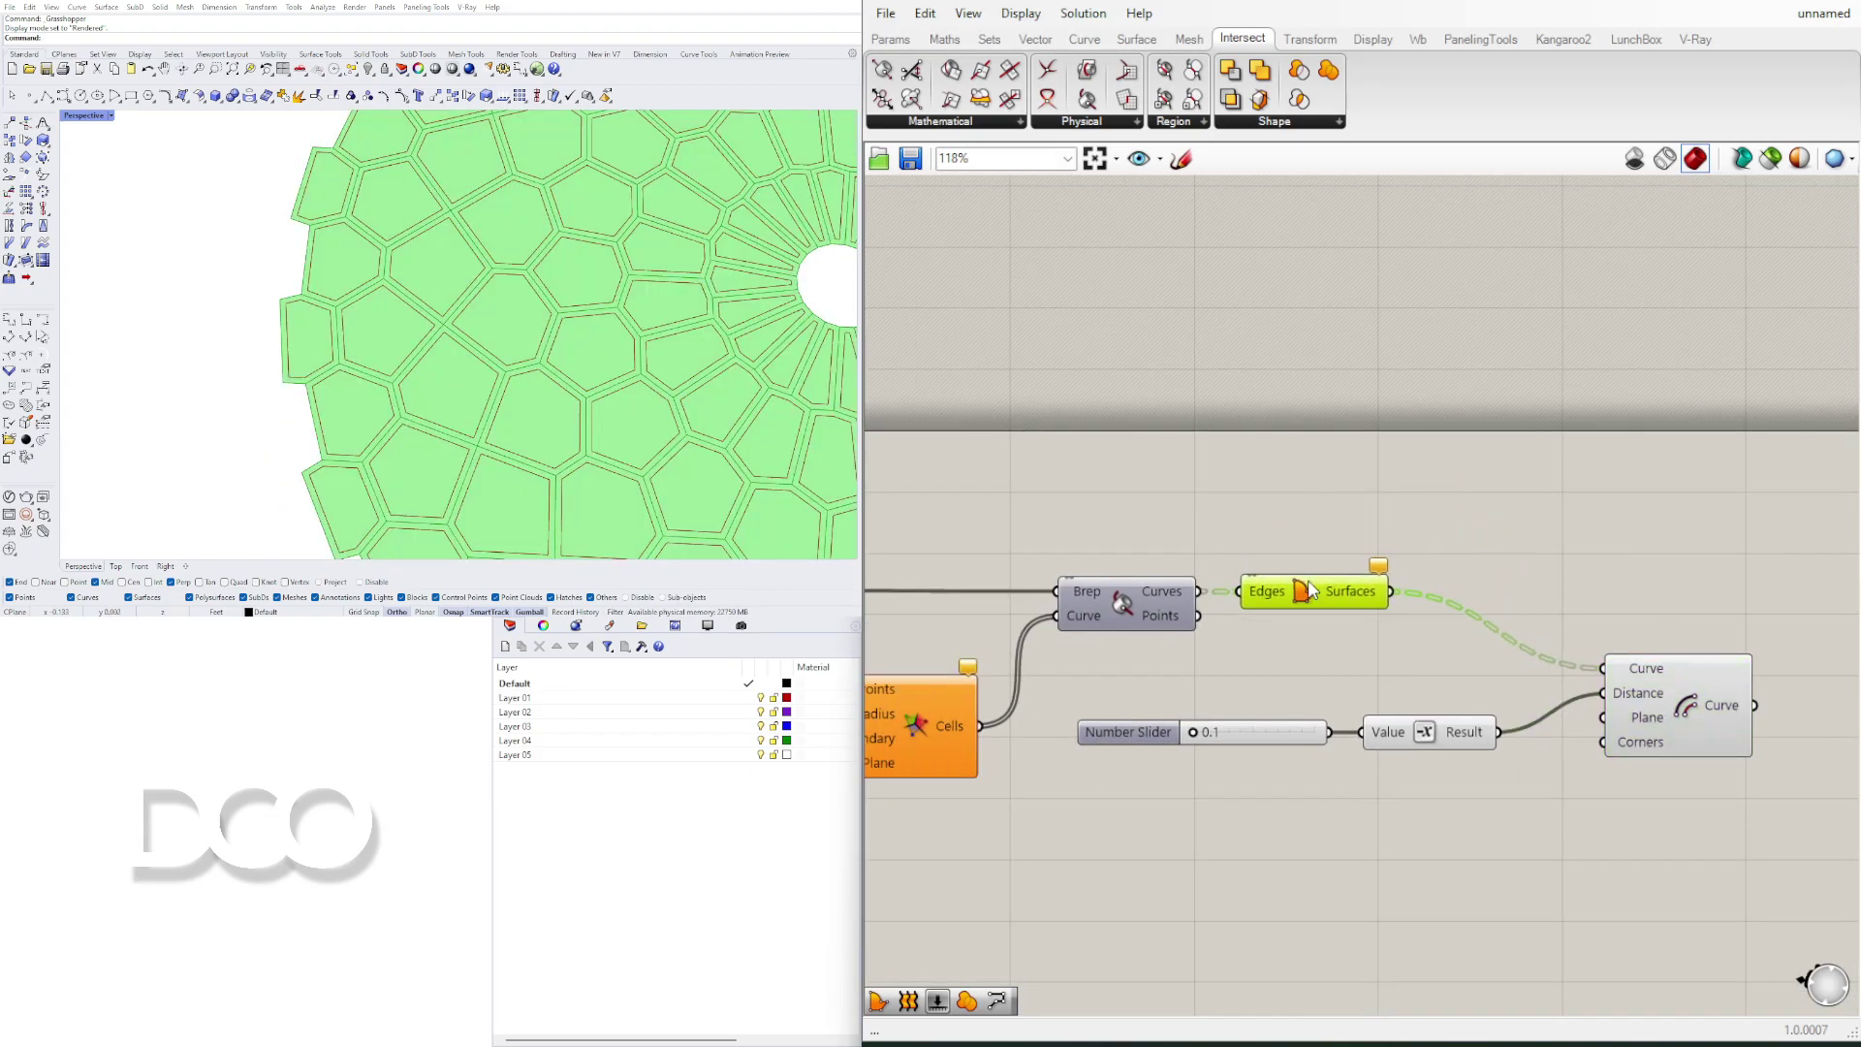
click(1656, 872)
drag(1659, 871, 1157, 688)
drag(1416, 623, 1337, 789)
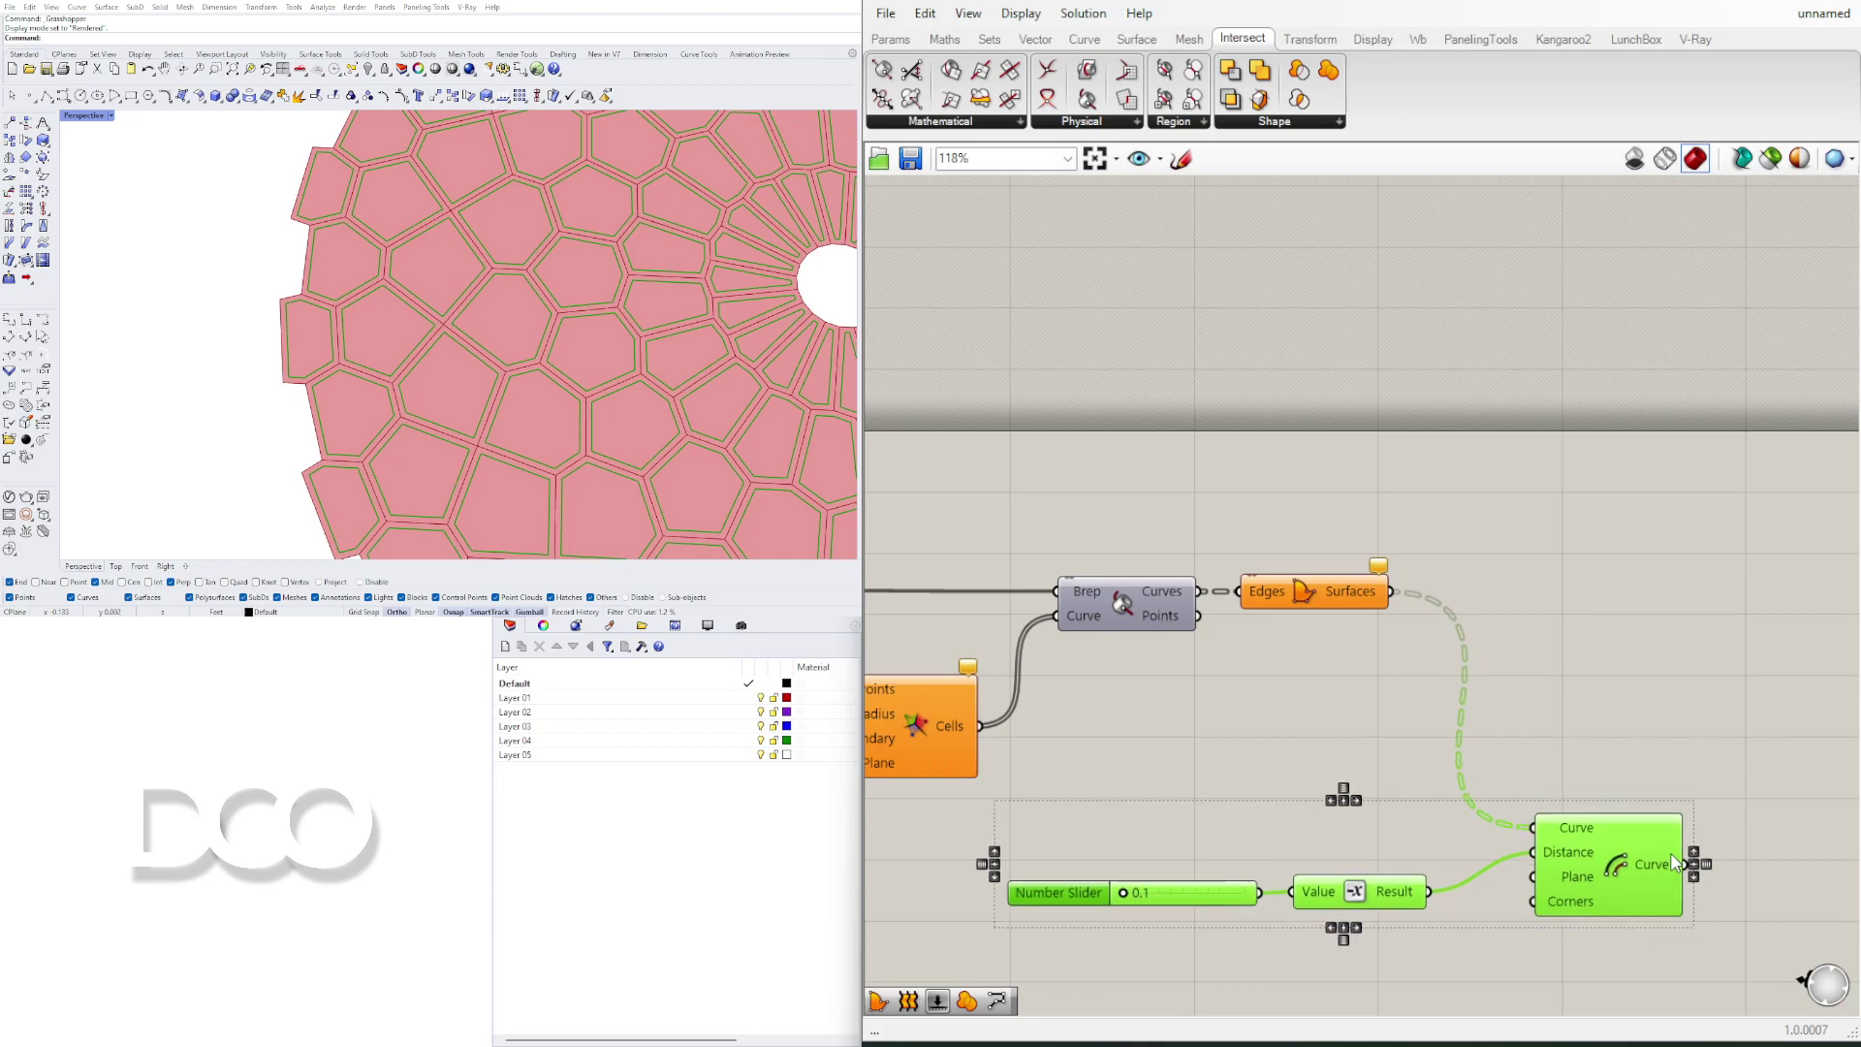
click(1372, 635)
right_drag(1413, 674, 1700, 592)
click(1623, 572)
scroll(1562, 634, down, 3)
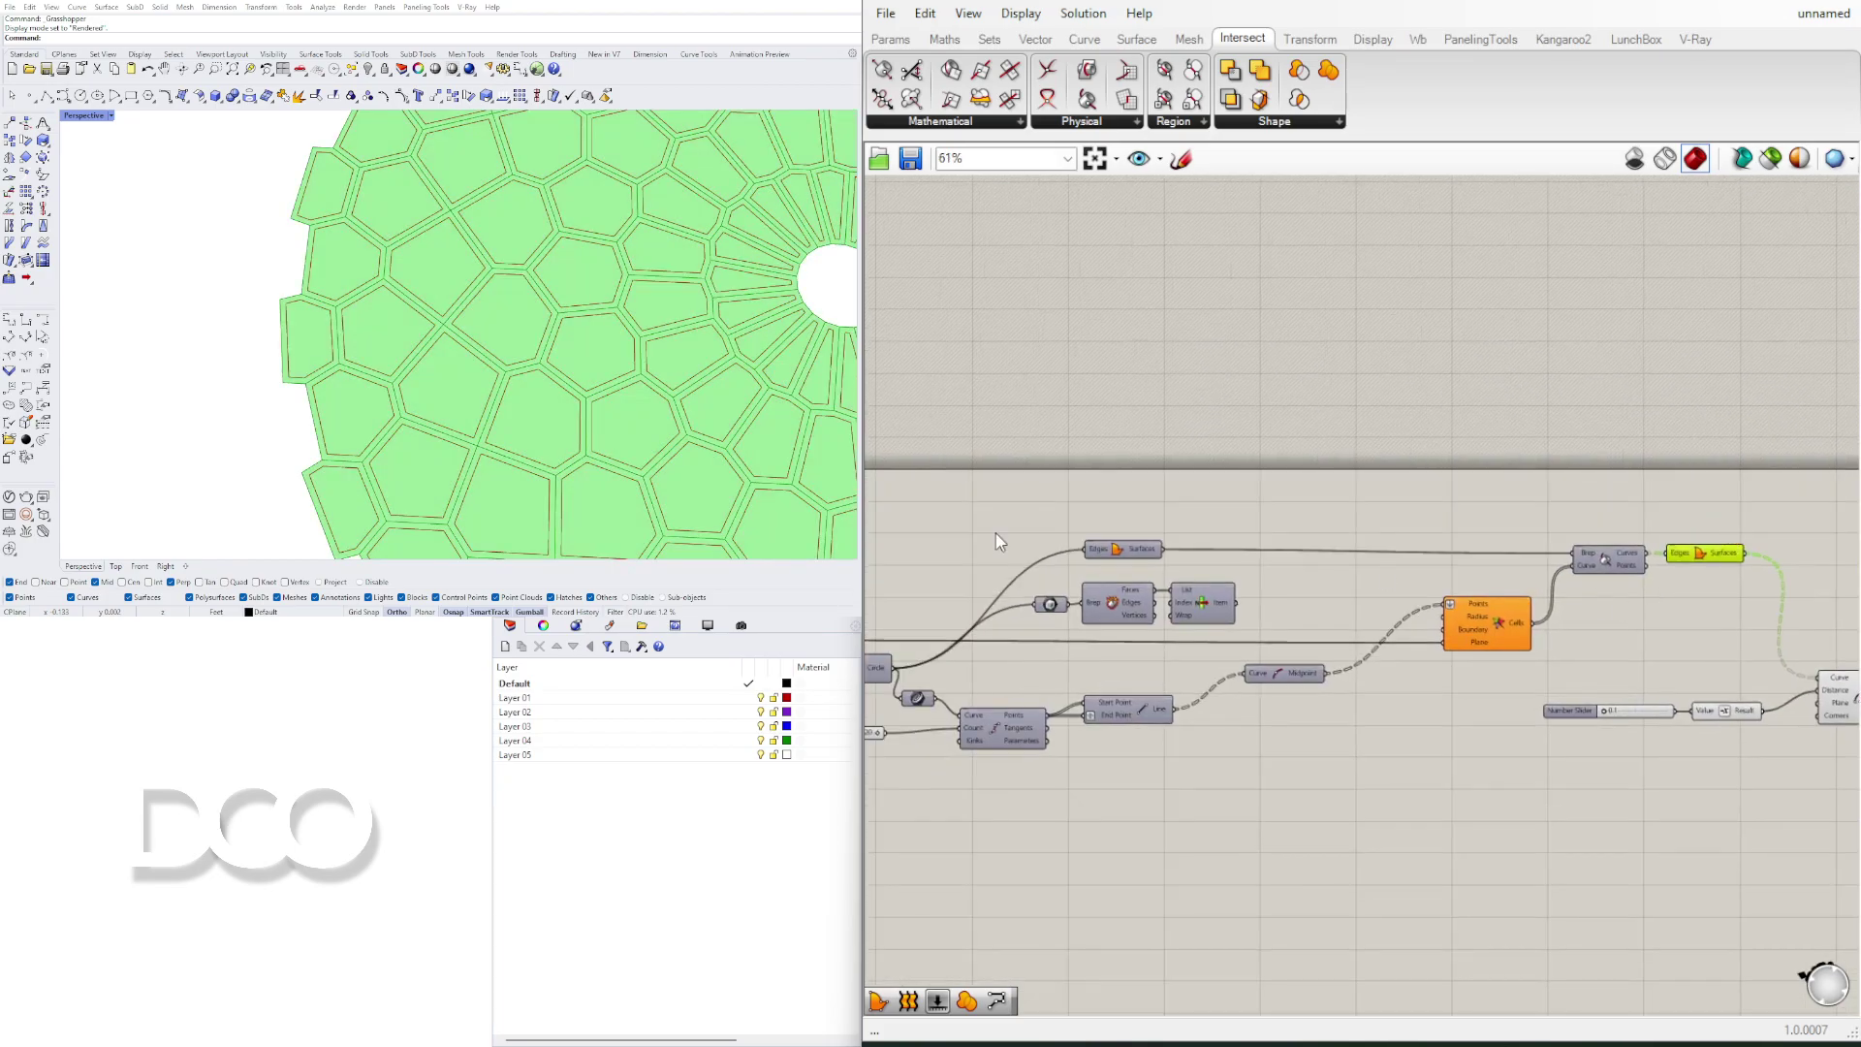
scroll(552, 311, down, 8)
shift+right_drag(553, 311, 436, 331)
click(1282, 420)
right_drag(1325, 423, 1140, 414)
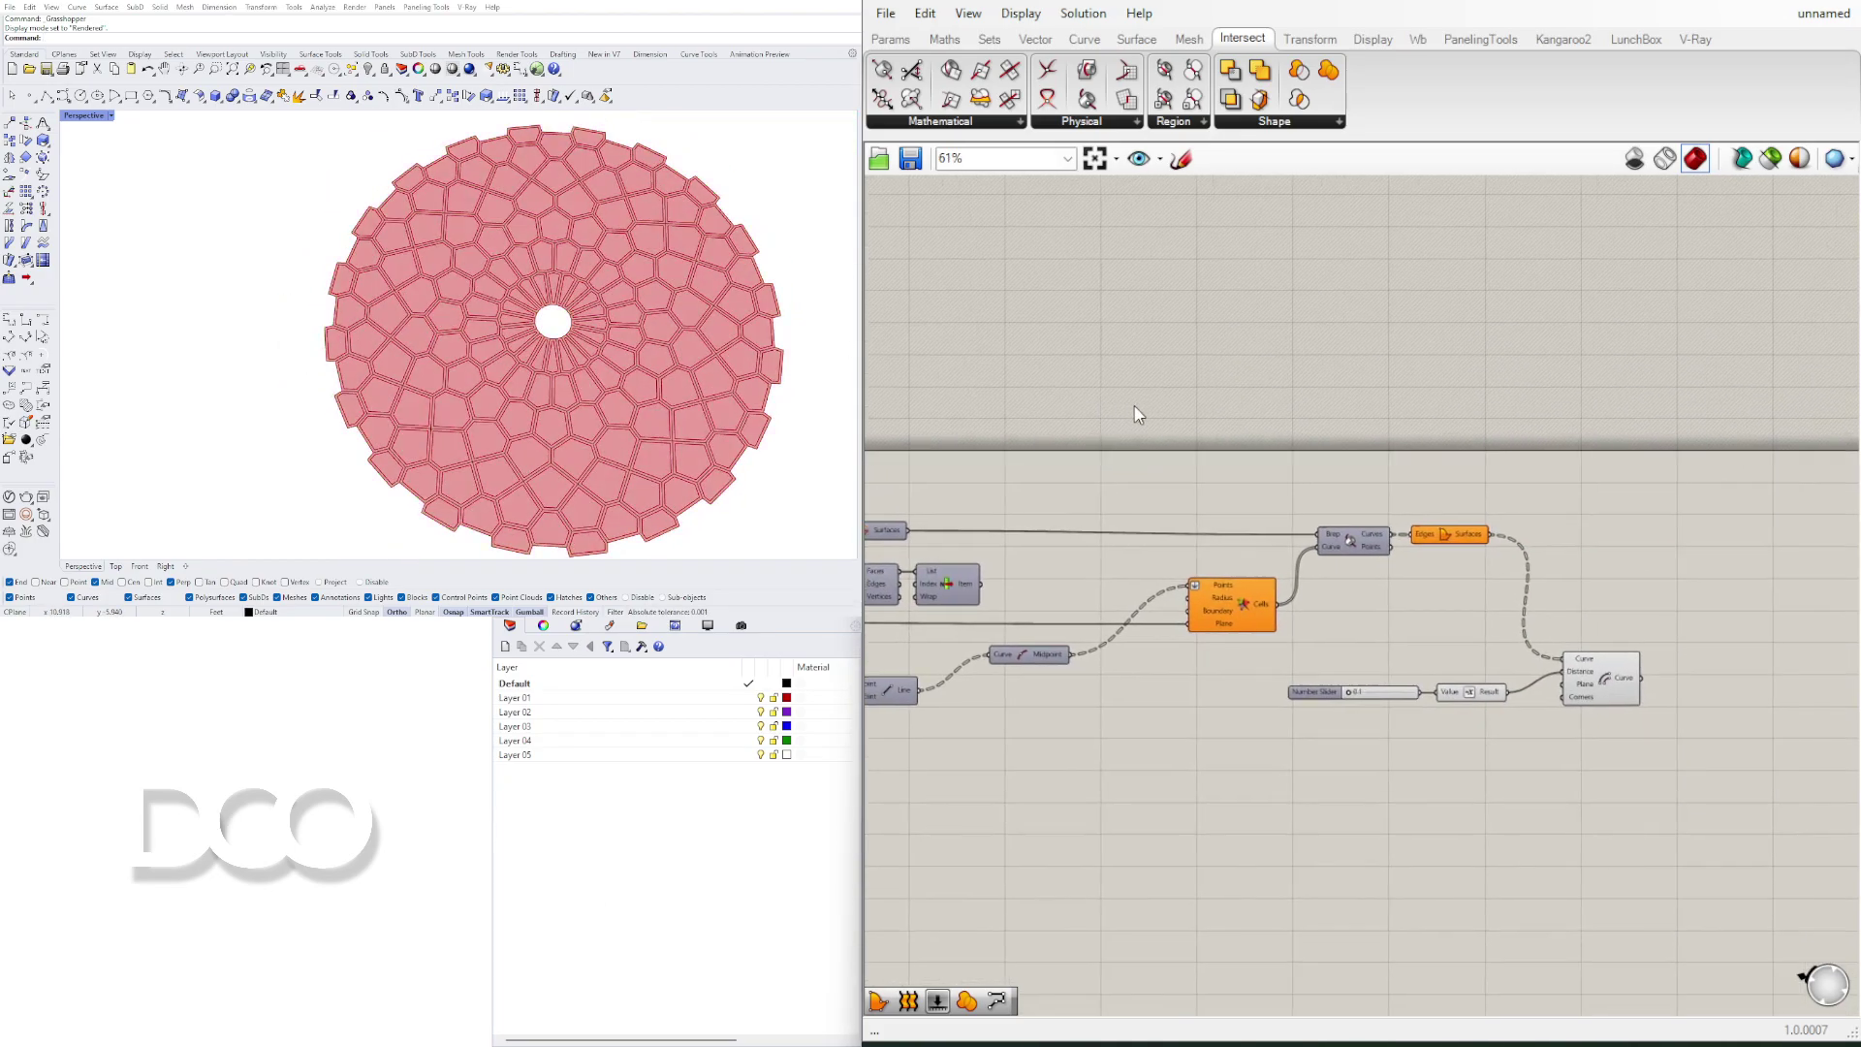
Step: Turn off the viewport preview of the Boundary Surfaces component that feeds Offset Curve
right_drag(1369, 534, 1221, 533)
click(1386, 580)
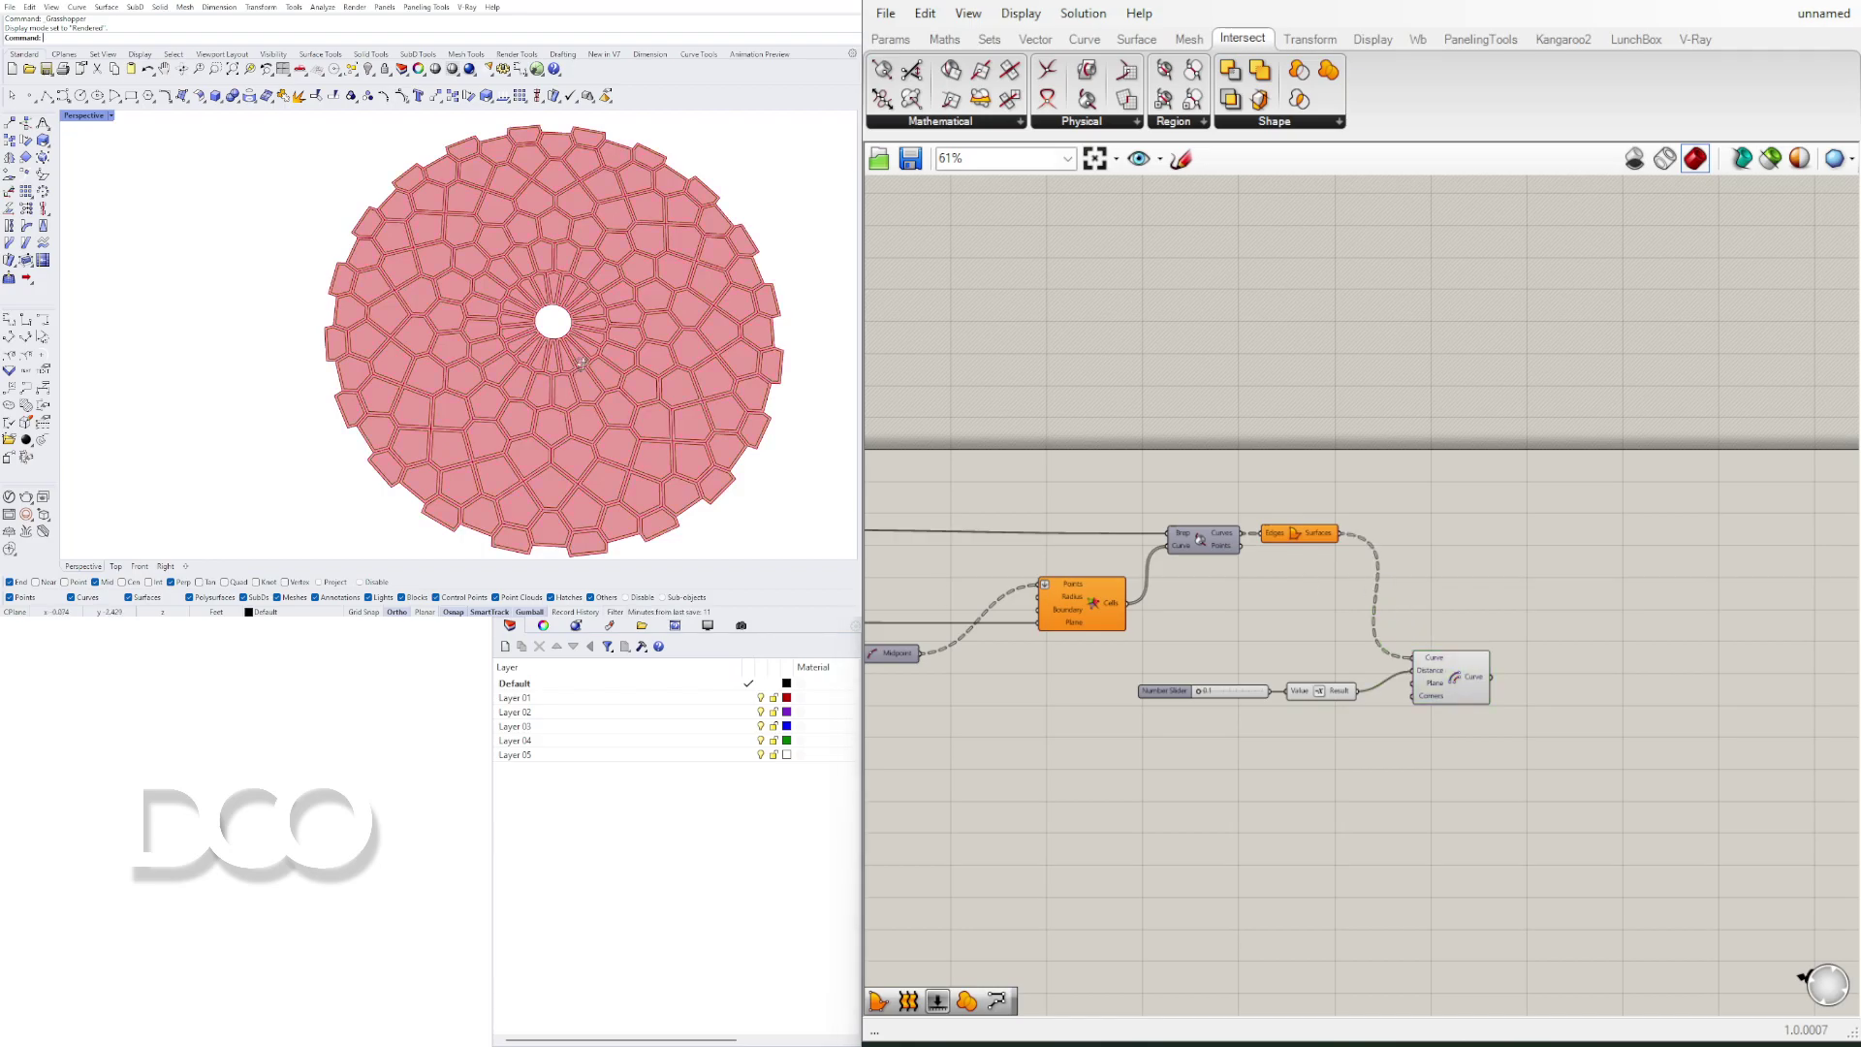
right_drag(643, 514, 637, 431)
right_click(1295, 529)
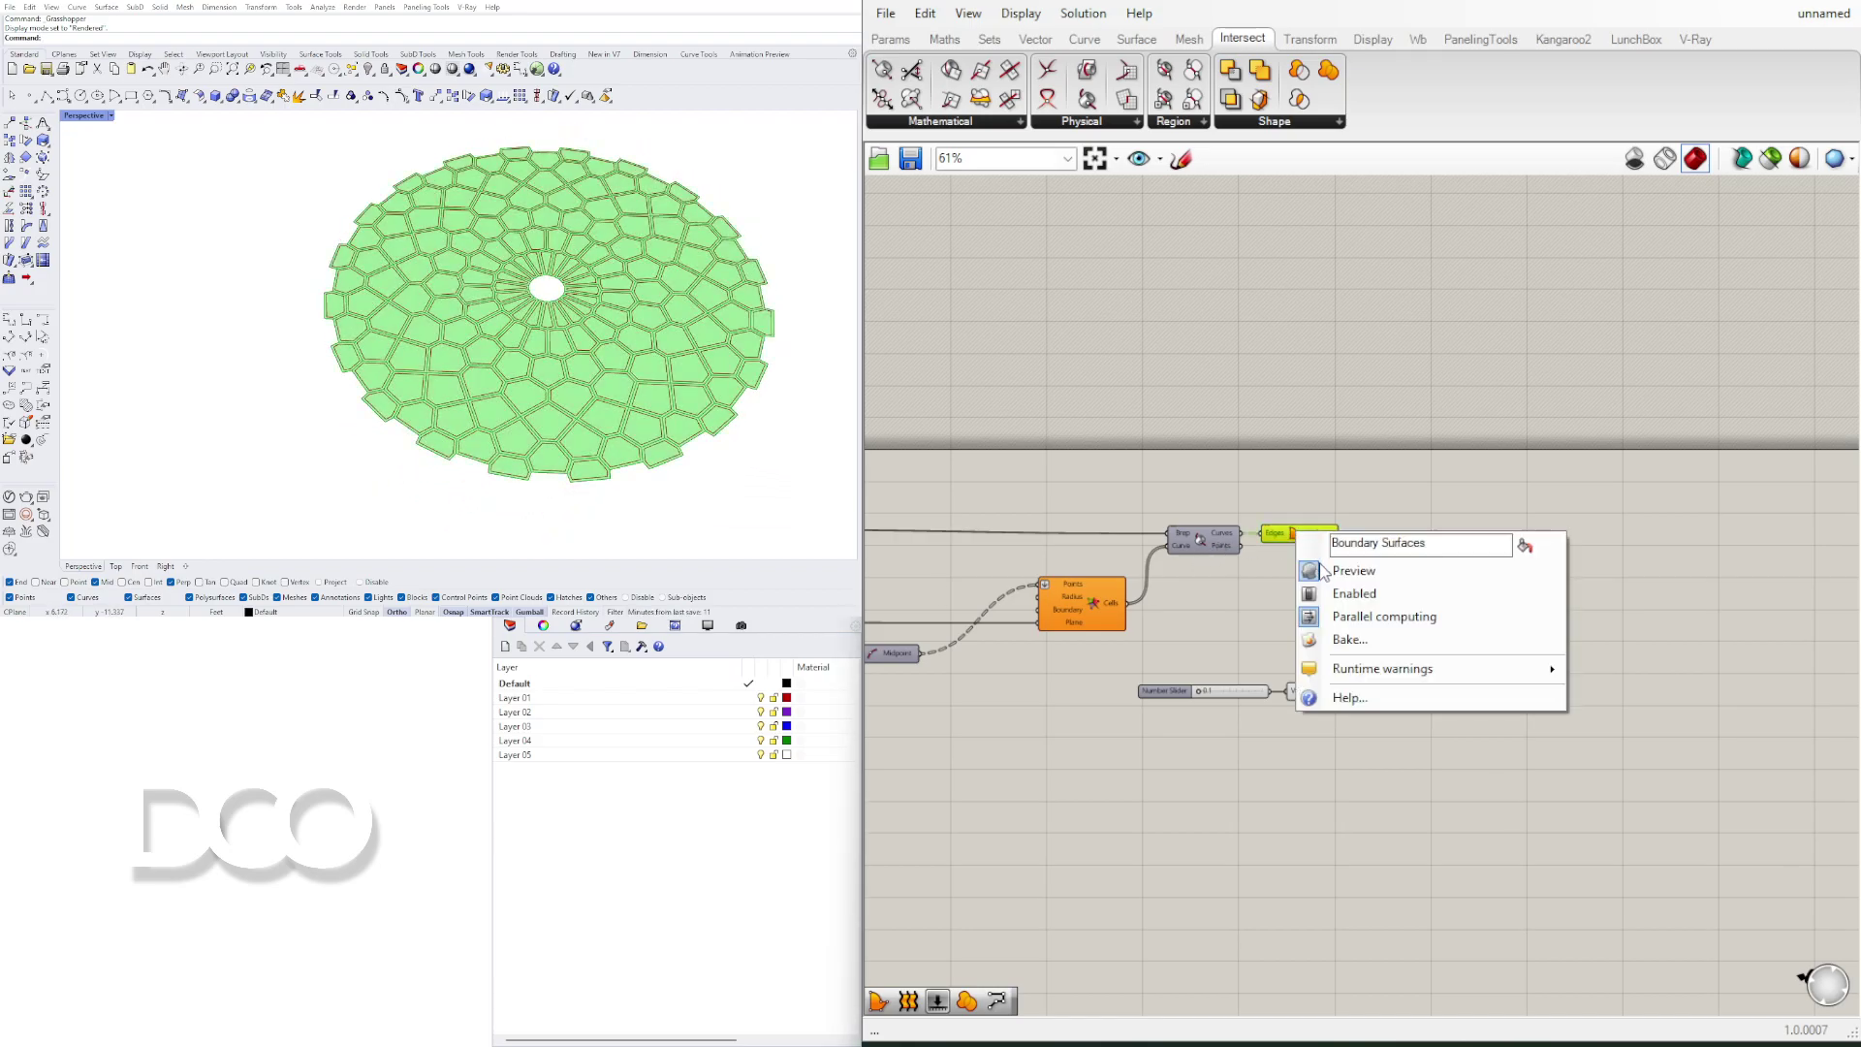
click(1347, 572)
shift+right_drag(604, 335, 605, 333)
click(1537, 446)
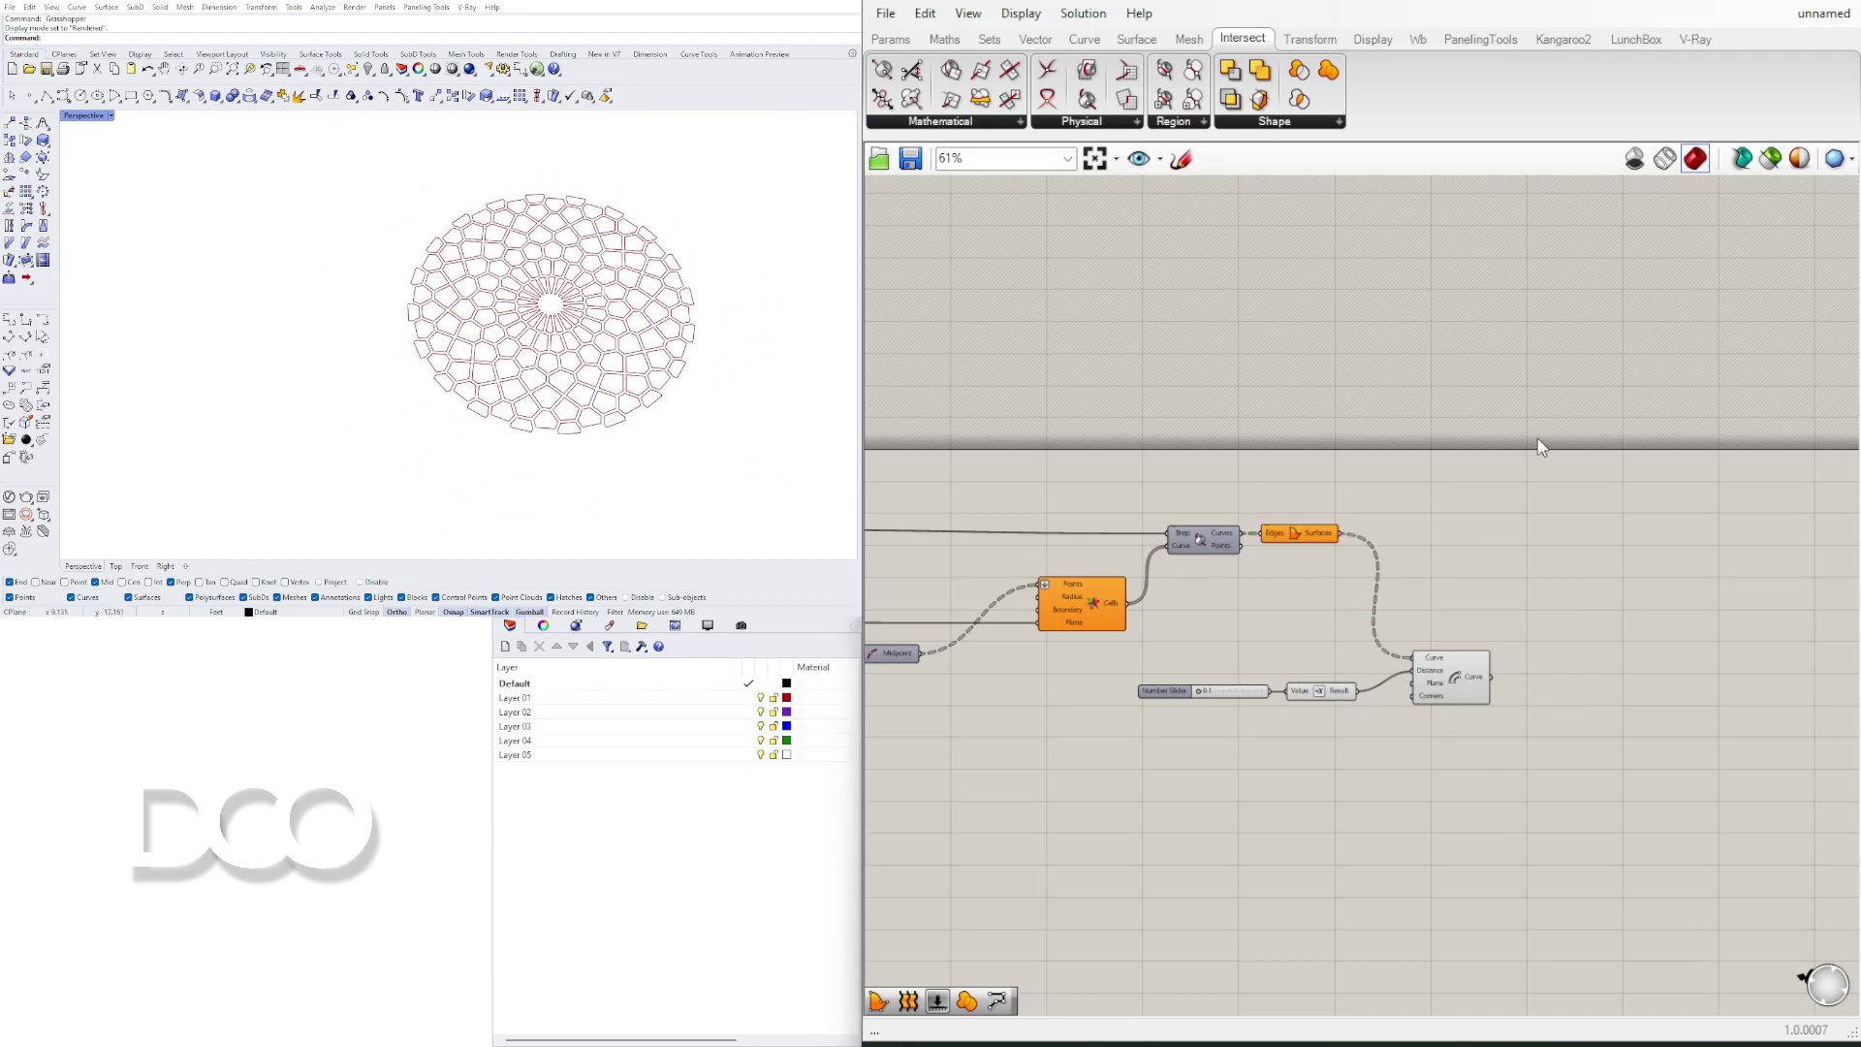
Step: Lower the number slider that drives the circle's Divide Curve Count to 16
scroll(1541, 448, down, 4)
right_drag(1301, 519, 1479, 521)
scroll(1558, 528, up, 4)
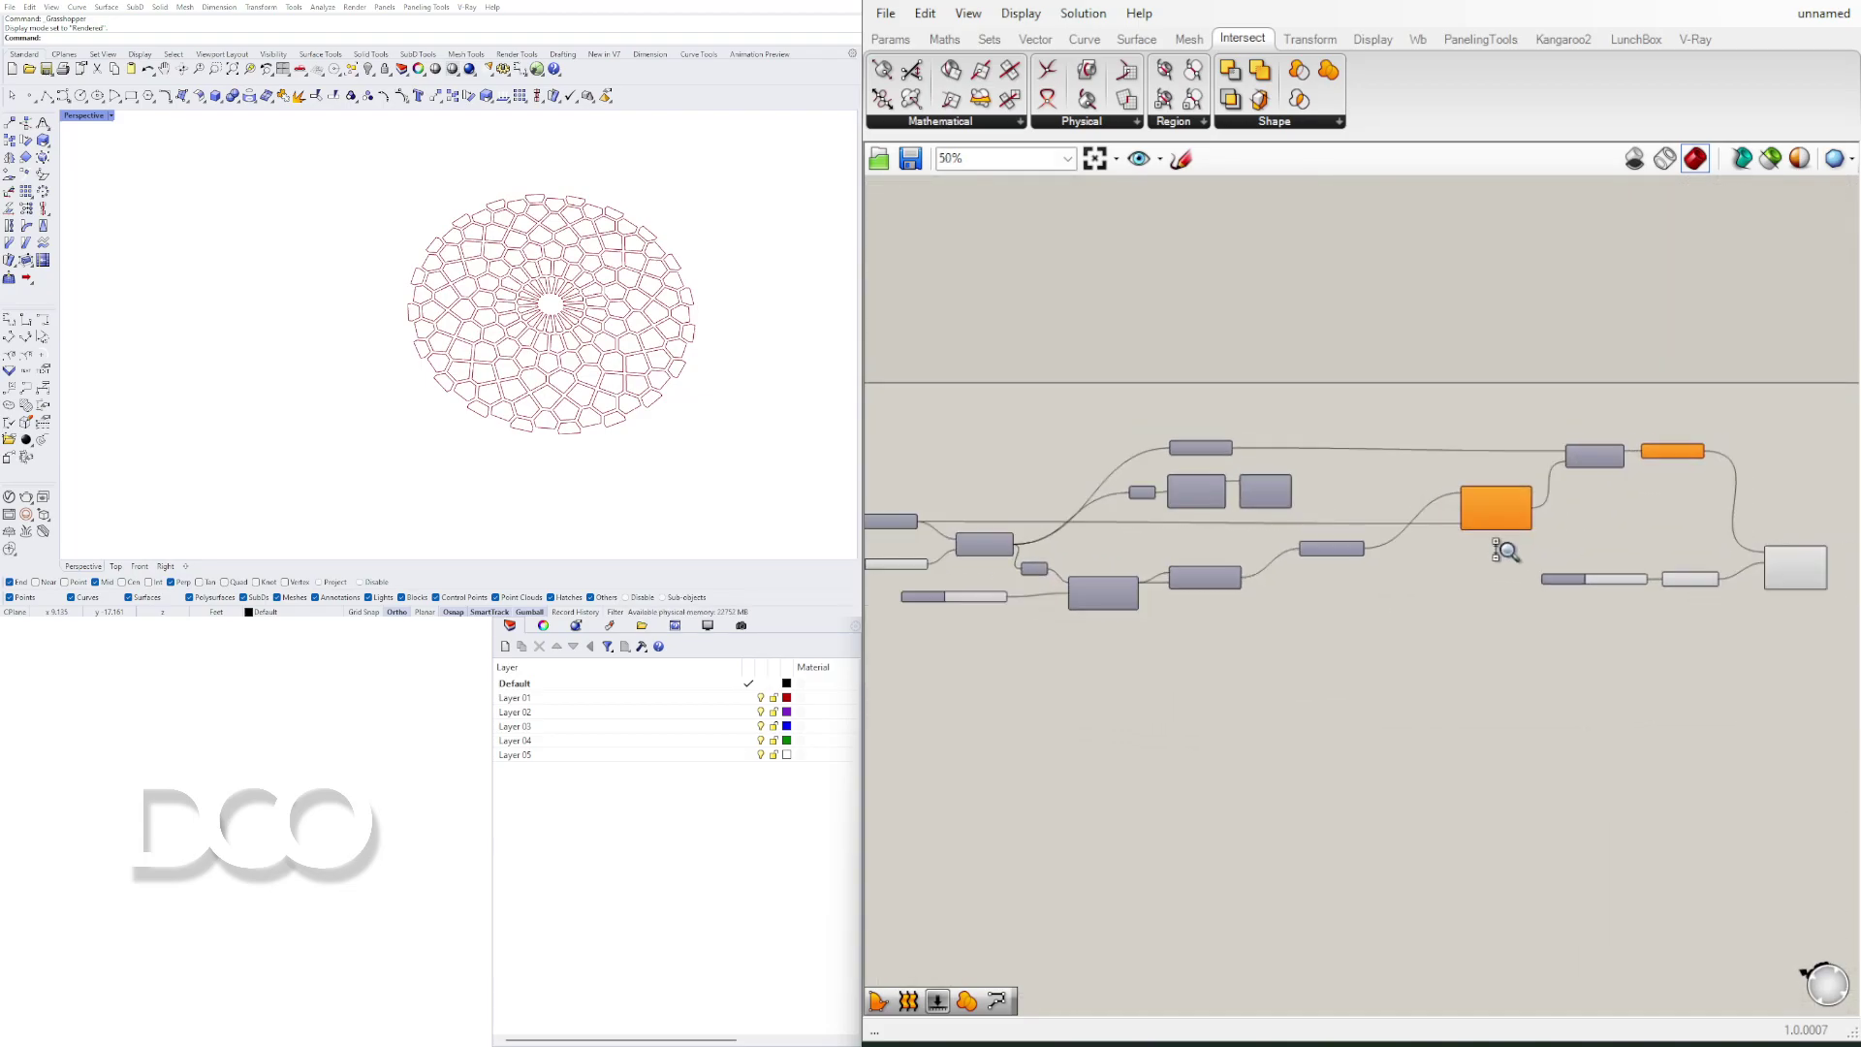
scroll(1517, 556, down, 1)
scroll(1167, 489, up, 5)
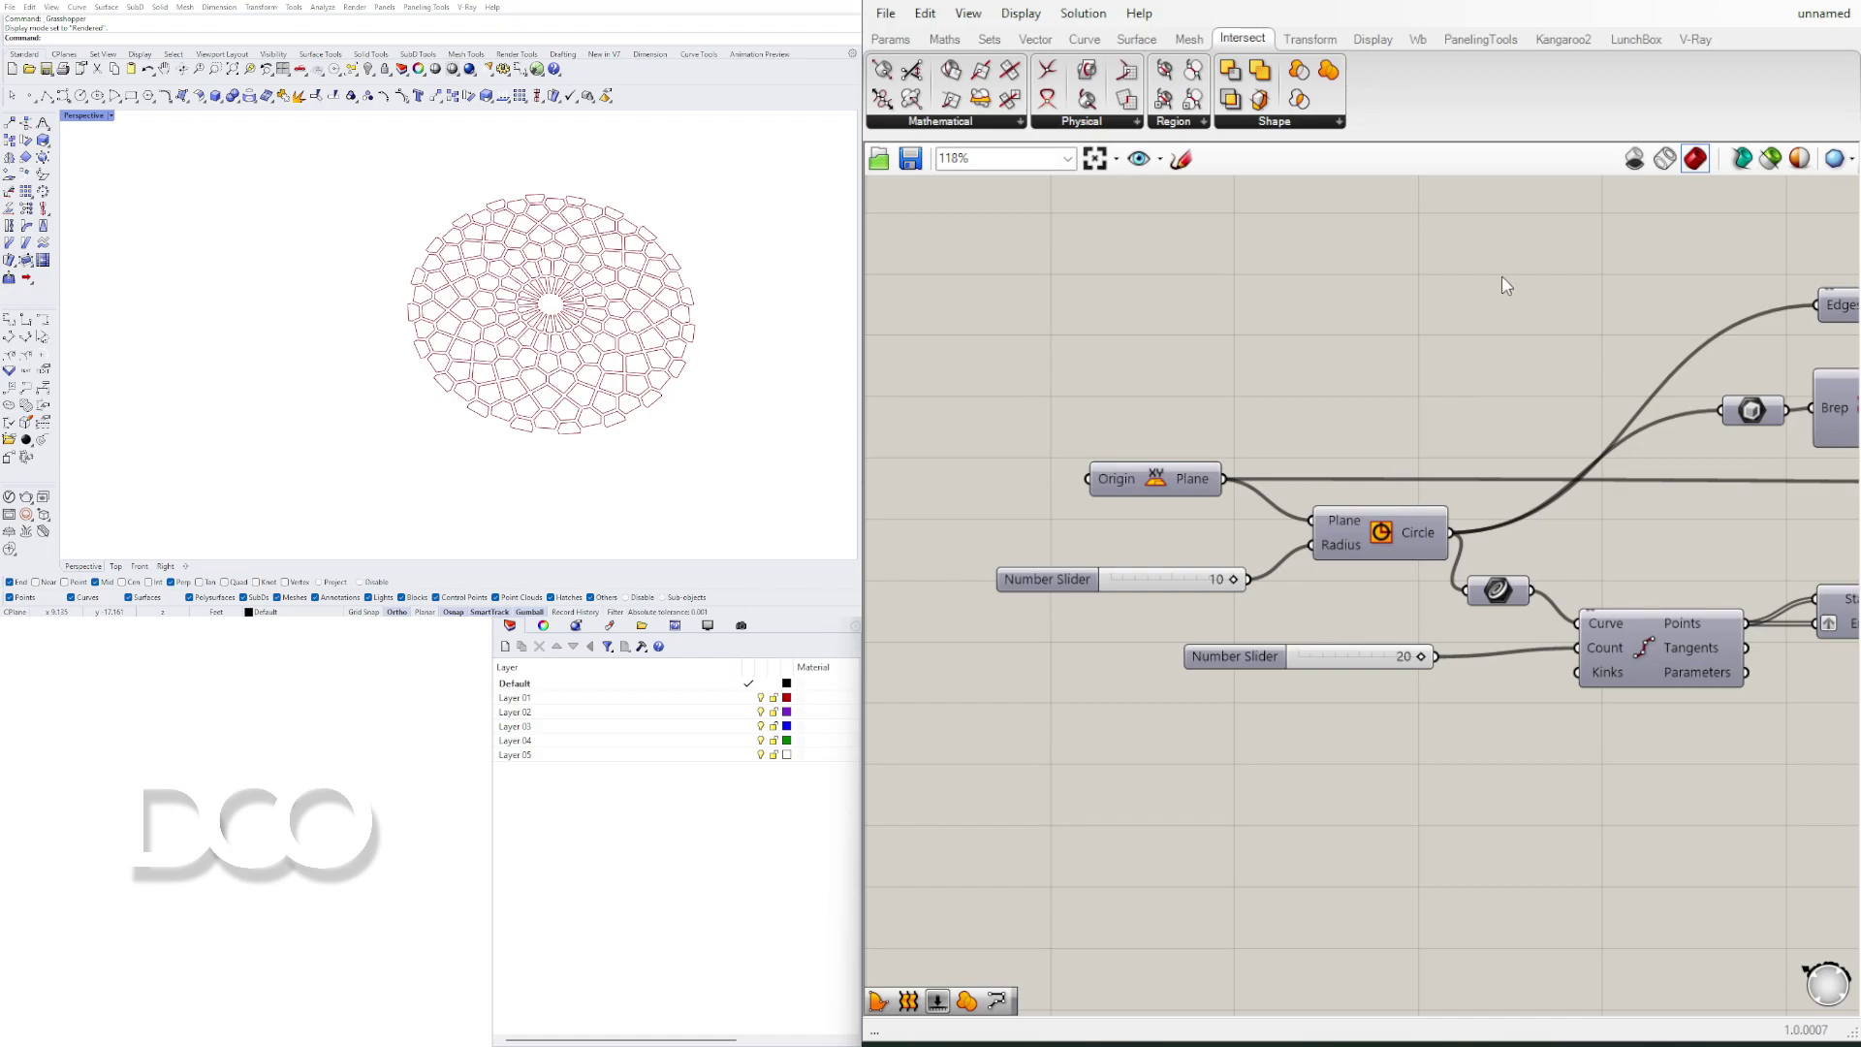
scroll(1591, 345, down, 3)
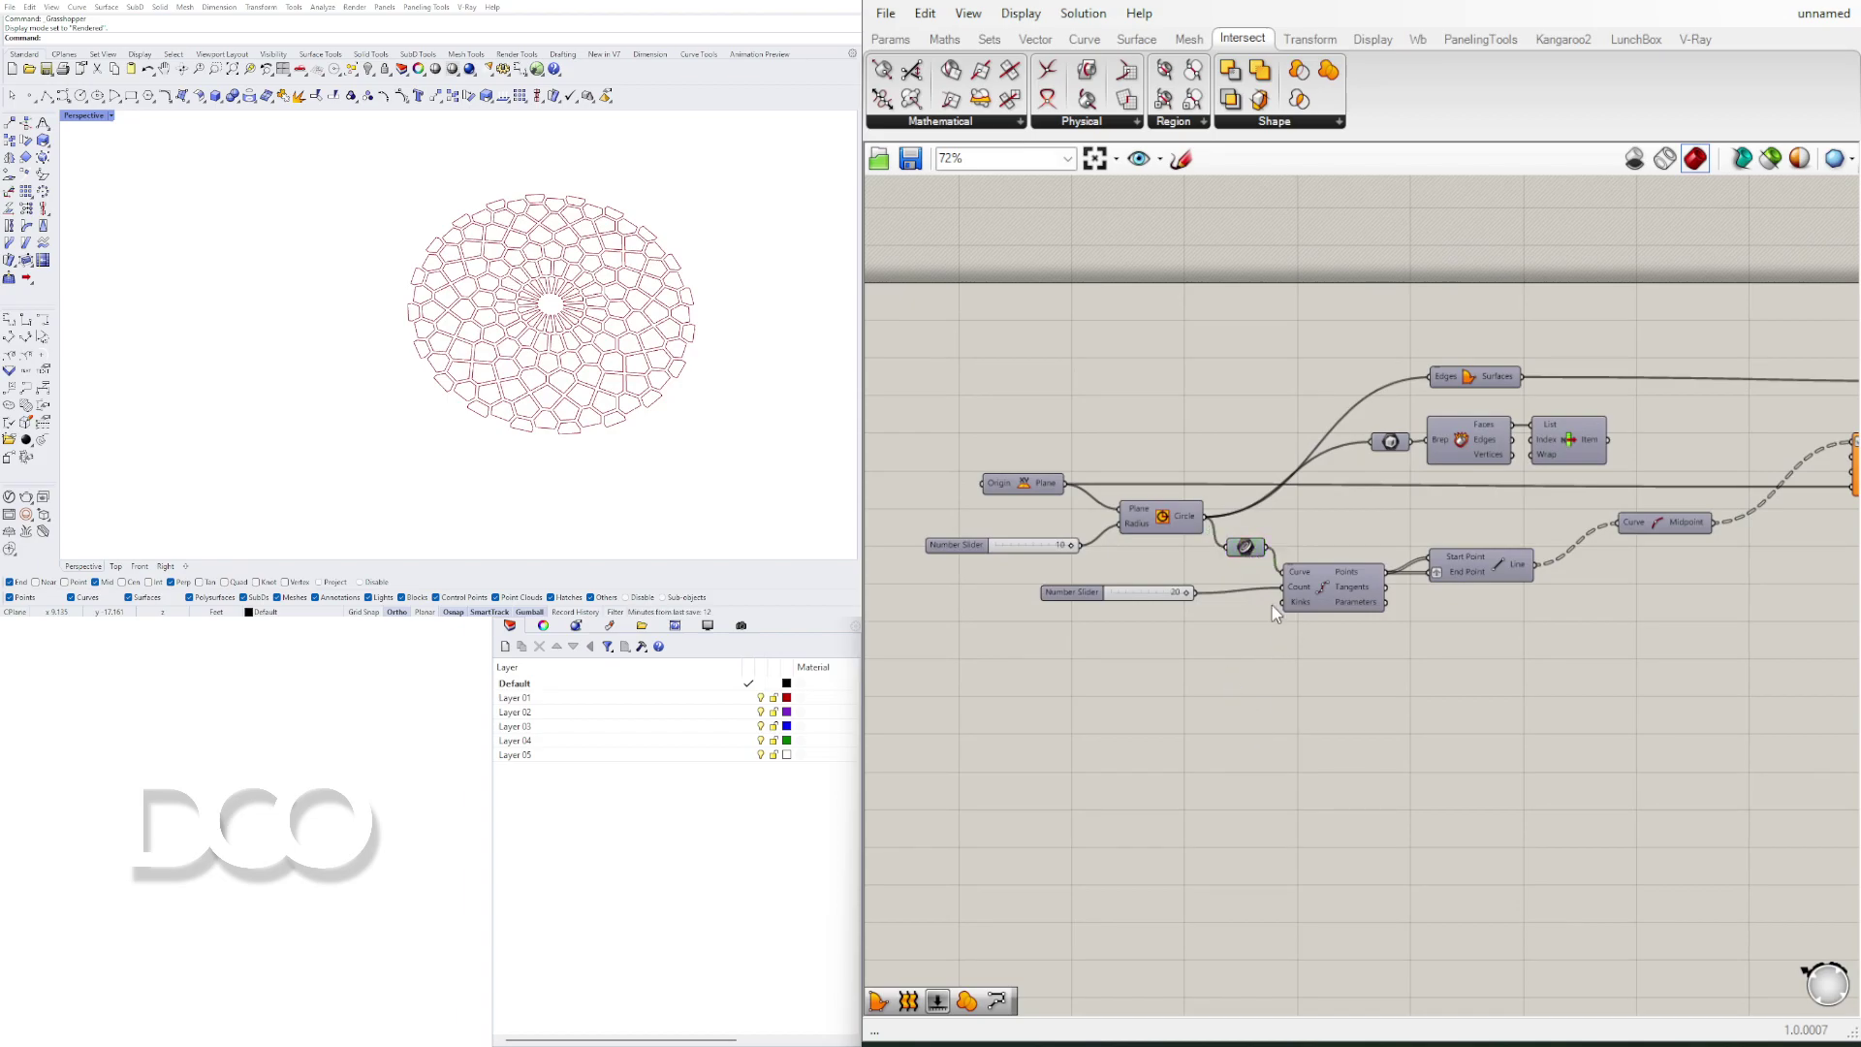
scroll(1271, 604, up, 10)
drag(1504, 645, 1549, 631)
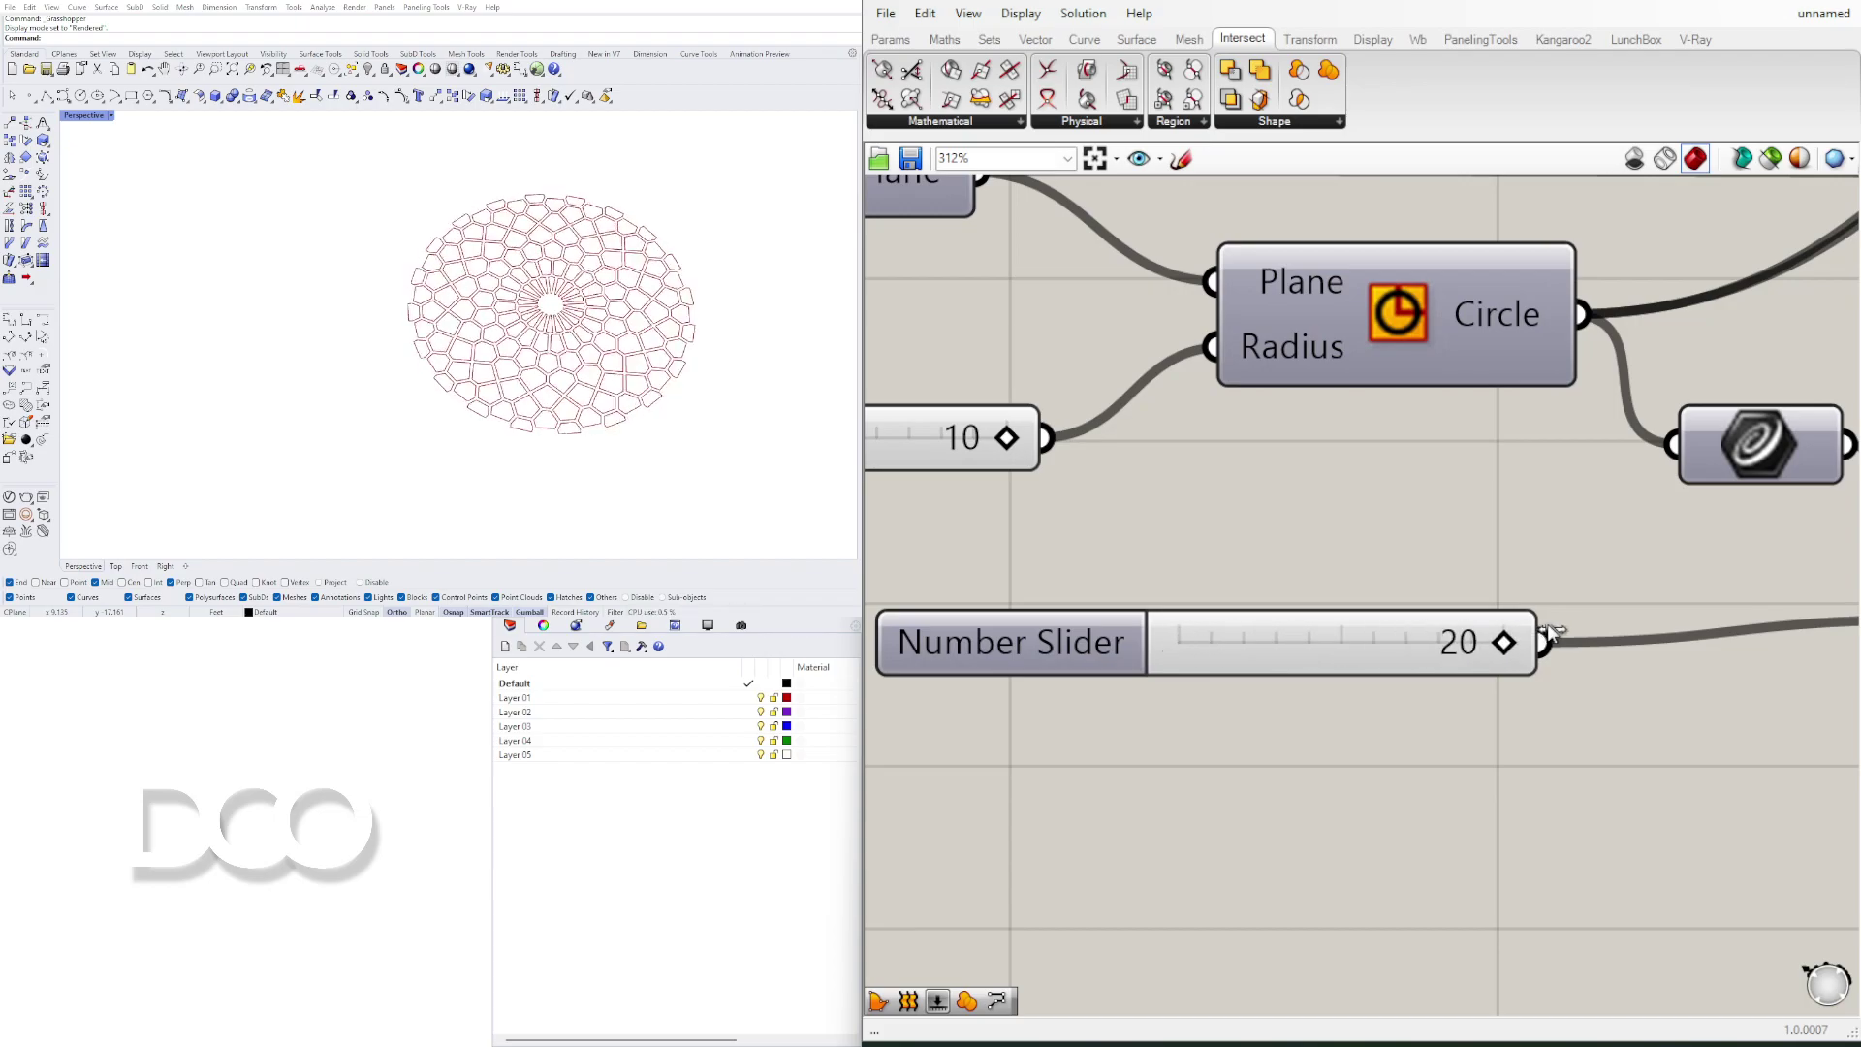
drag(1426, 630, 1420, 635)
scroll(1362, 508, down, 5)
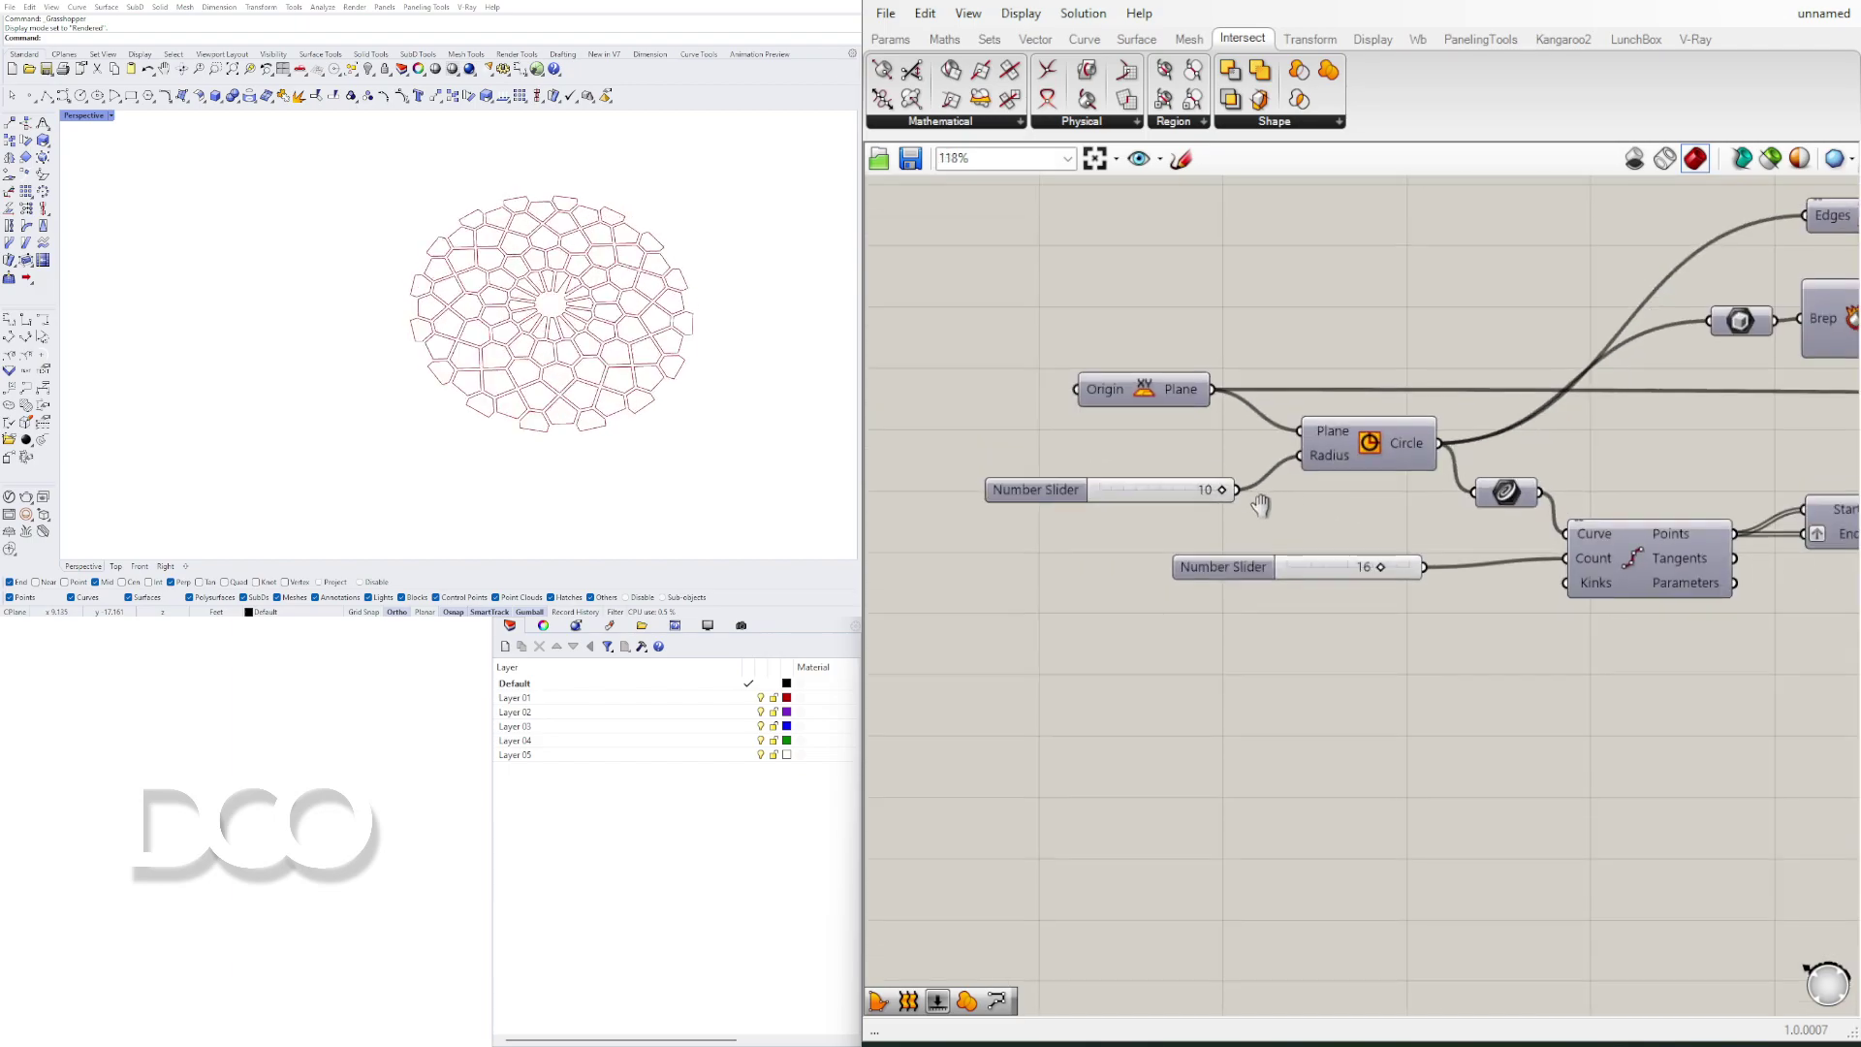
Step: Review the circle radius slider, then highlight the Offset Curve component and examine its cell outlines up close in the viewport
right_drag(1261, 501, 1342, 644)
scroll(1299, 625, up, 5)
drag(1260, 630, 1318, 603)
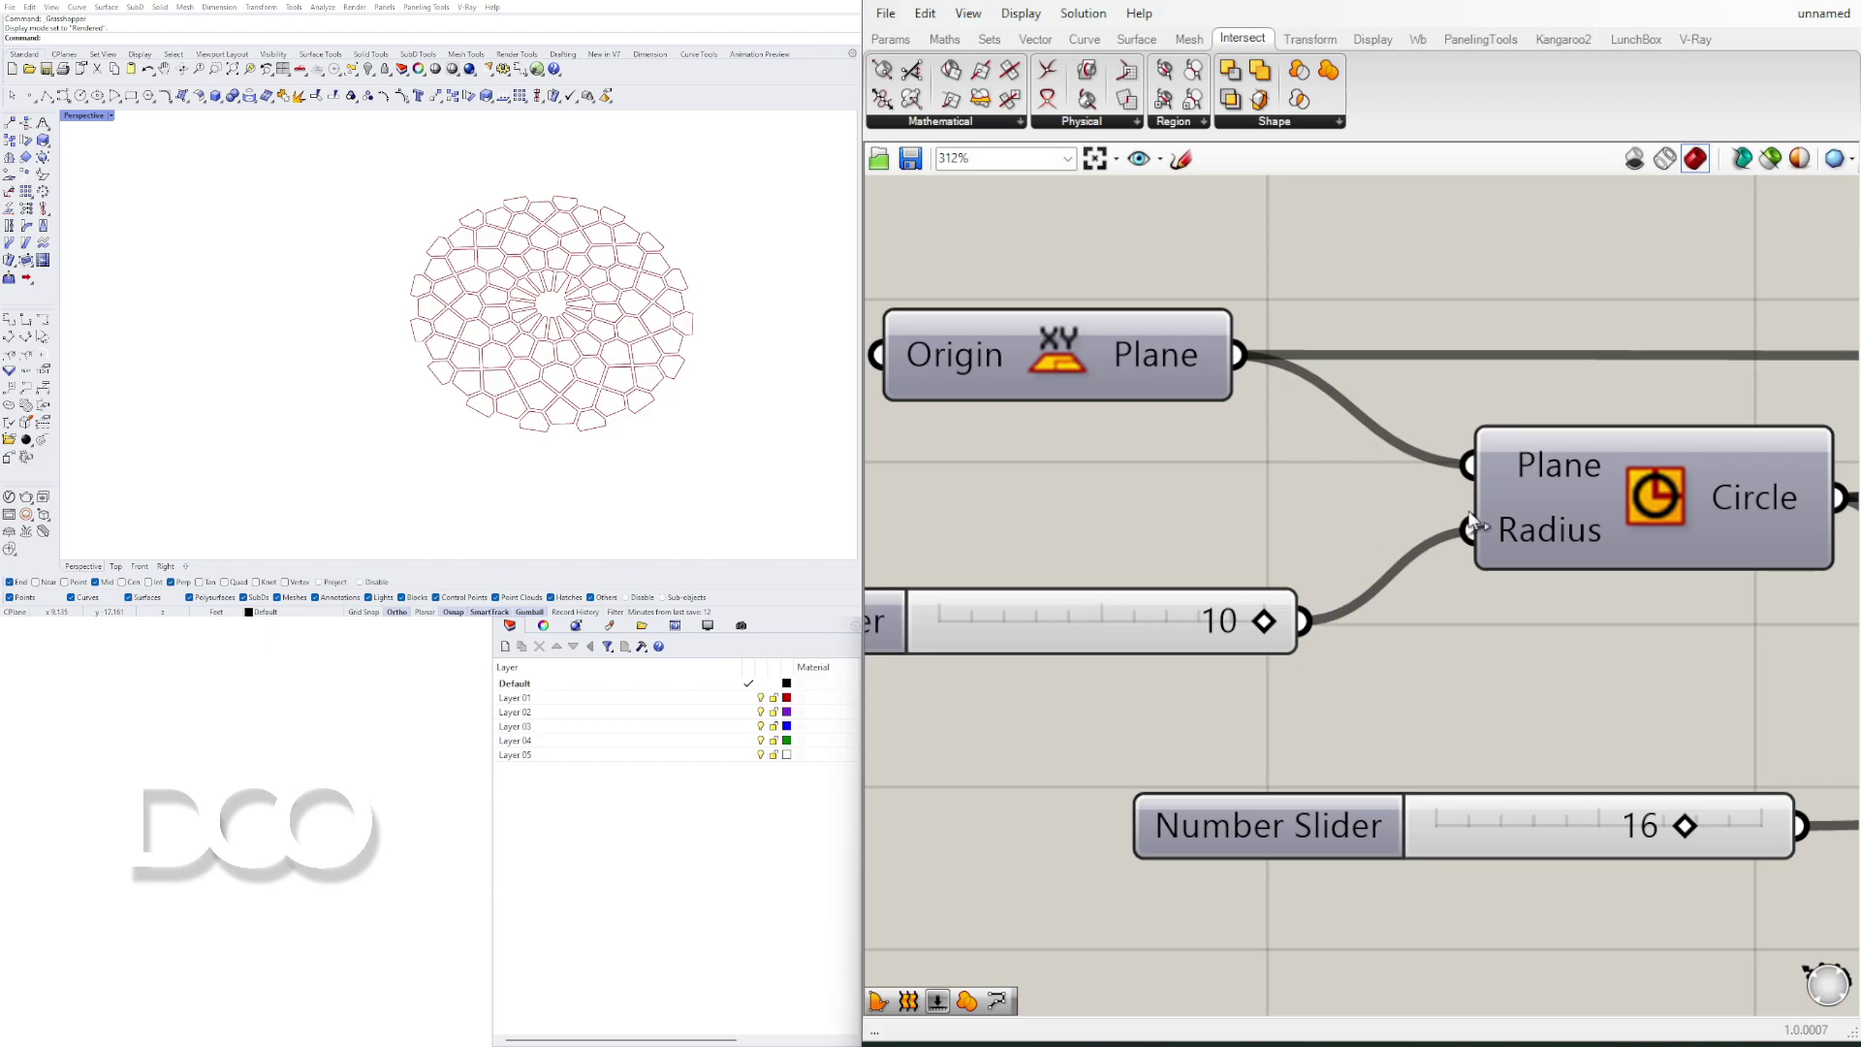
scroll(1469, 513, down, 5)
right_drag(1469, 523, 1084, 632)
right_drag(1554, 557, 1312, 523)
scroll(1312, 524, down, 3)
right_drag(1763, 567, 1007, 591)
scroll(1066, 601, up, 2)
drag(1454, 707, 1070, 583)
click(1386, 557)
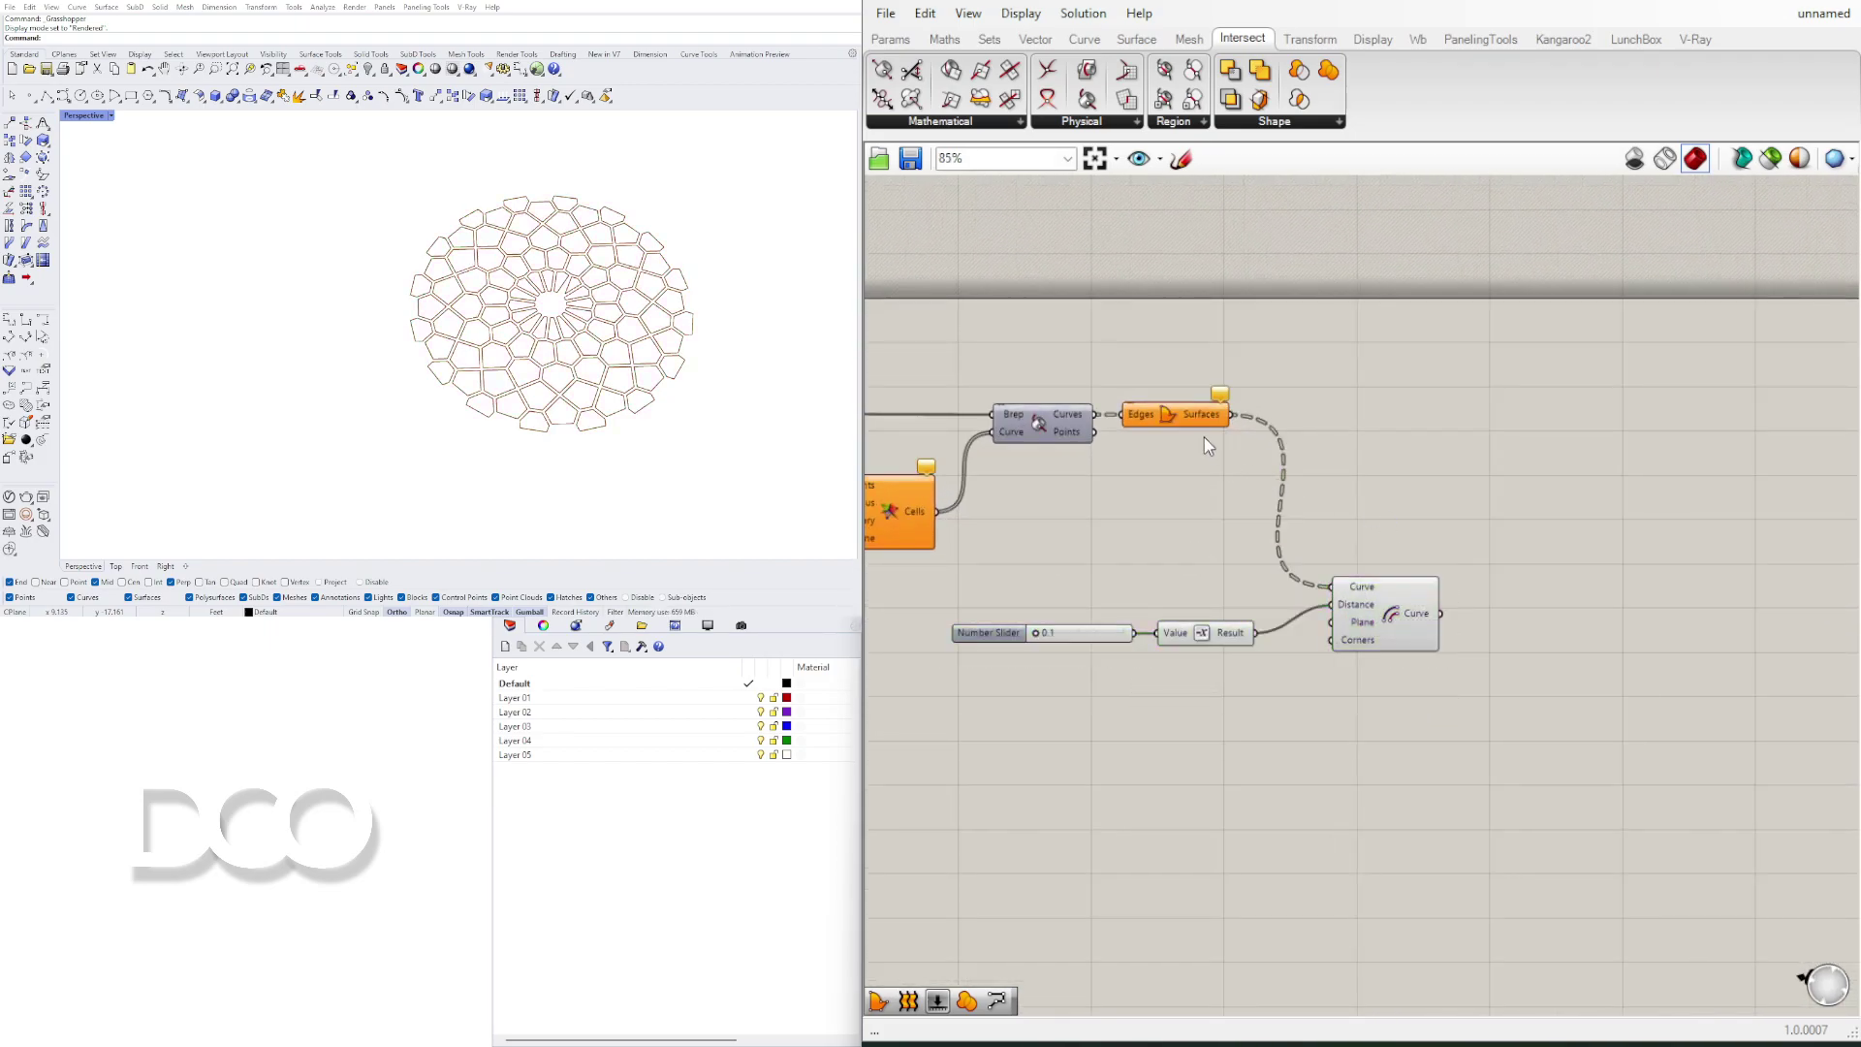
click(1408, 624)
scroll(569, 288, up, 5)
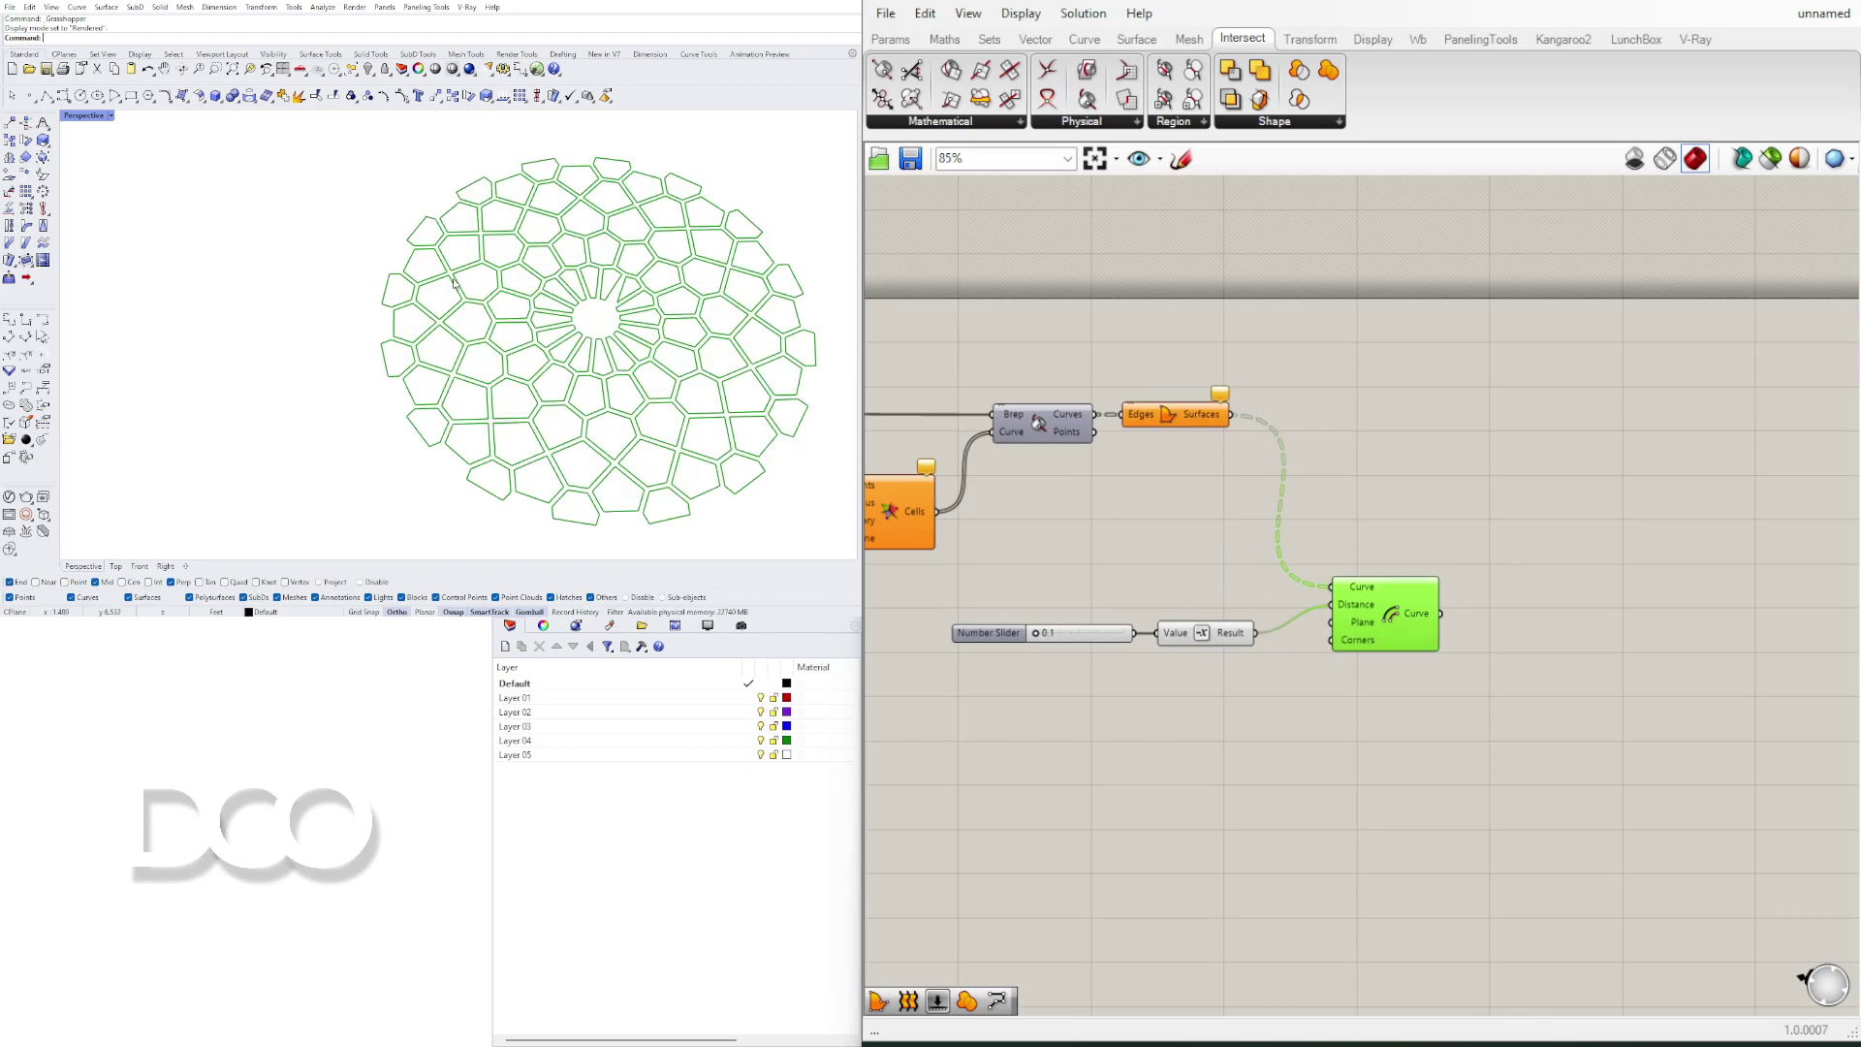
shift+right_drag(569, 288, 548, 364)
Step: Set the number slider that drives the circle's Divide Curve Count to 13
scroll(1044, 591, down, 4)
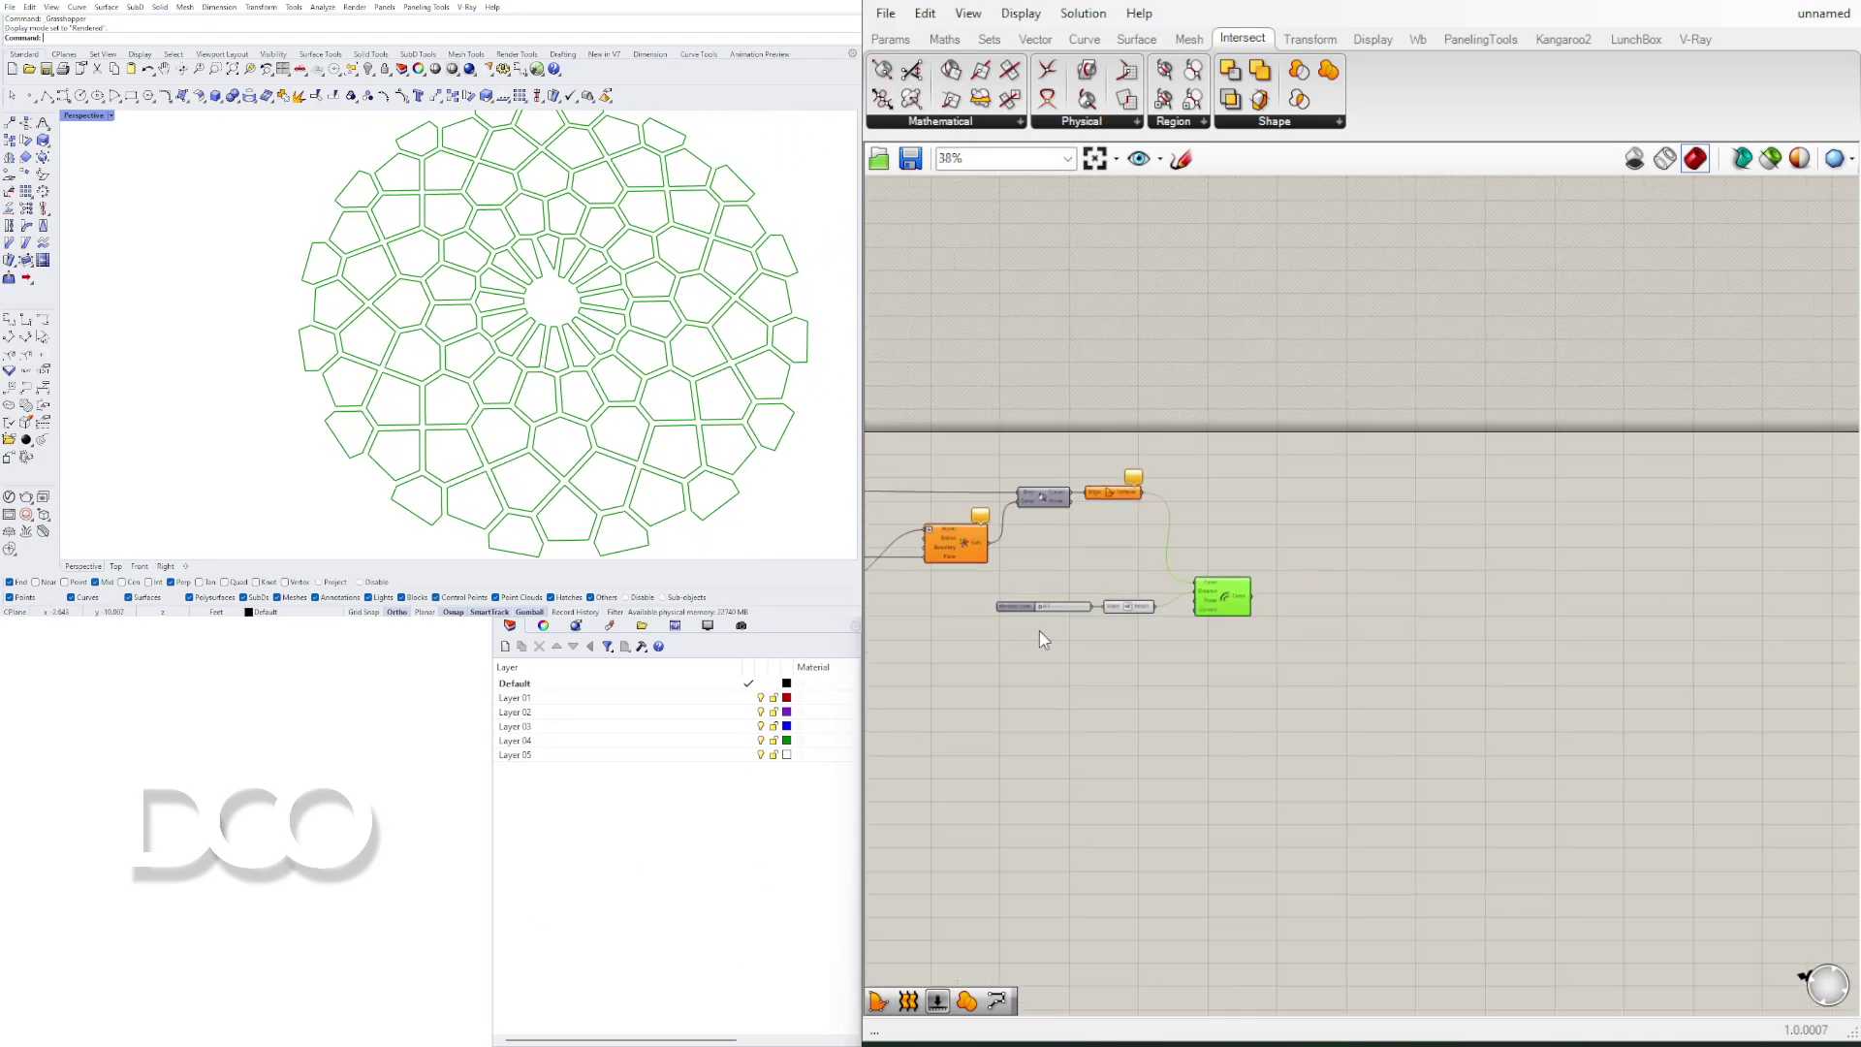
right_drag(1043, 640, 1551, 629)
scroll(1025, 608, up, 5)
scroll(1219, 624, up, 6)
drag(1267, 586, 1212, 581)
scroll(429, 291, down, 3)
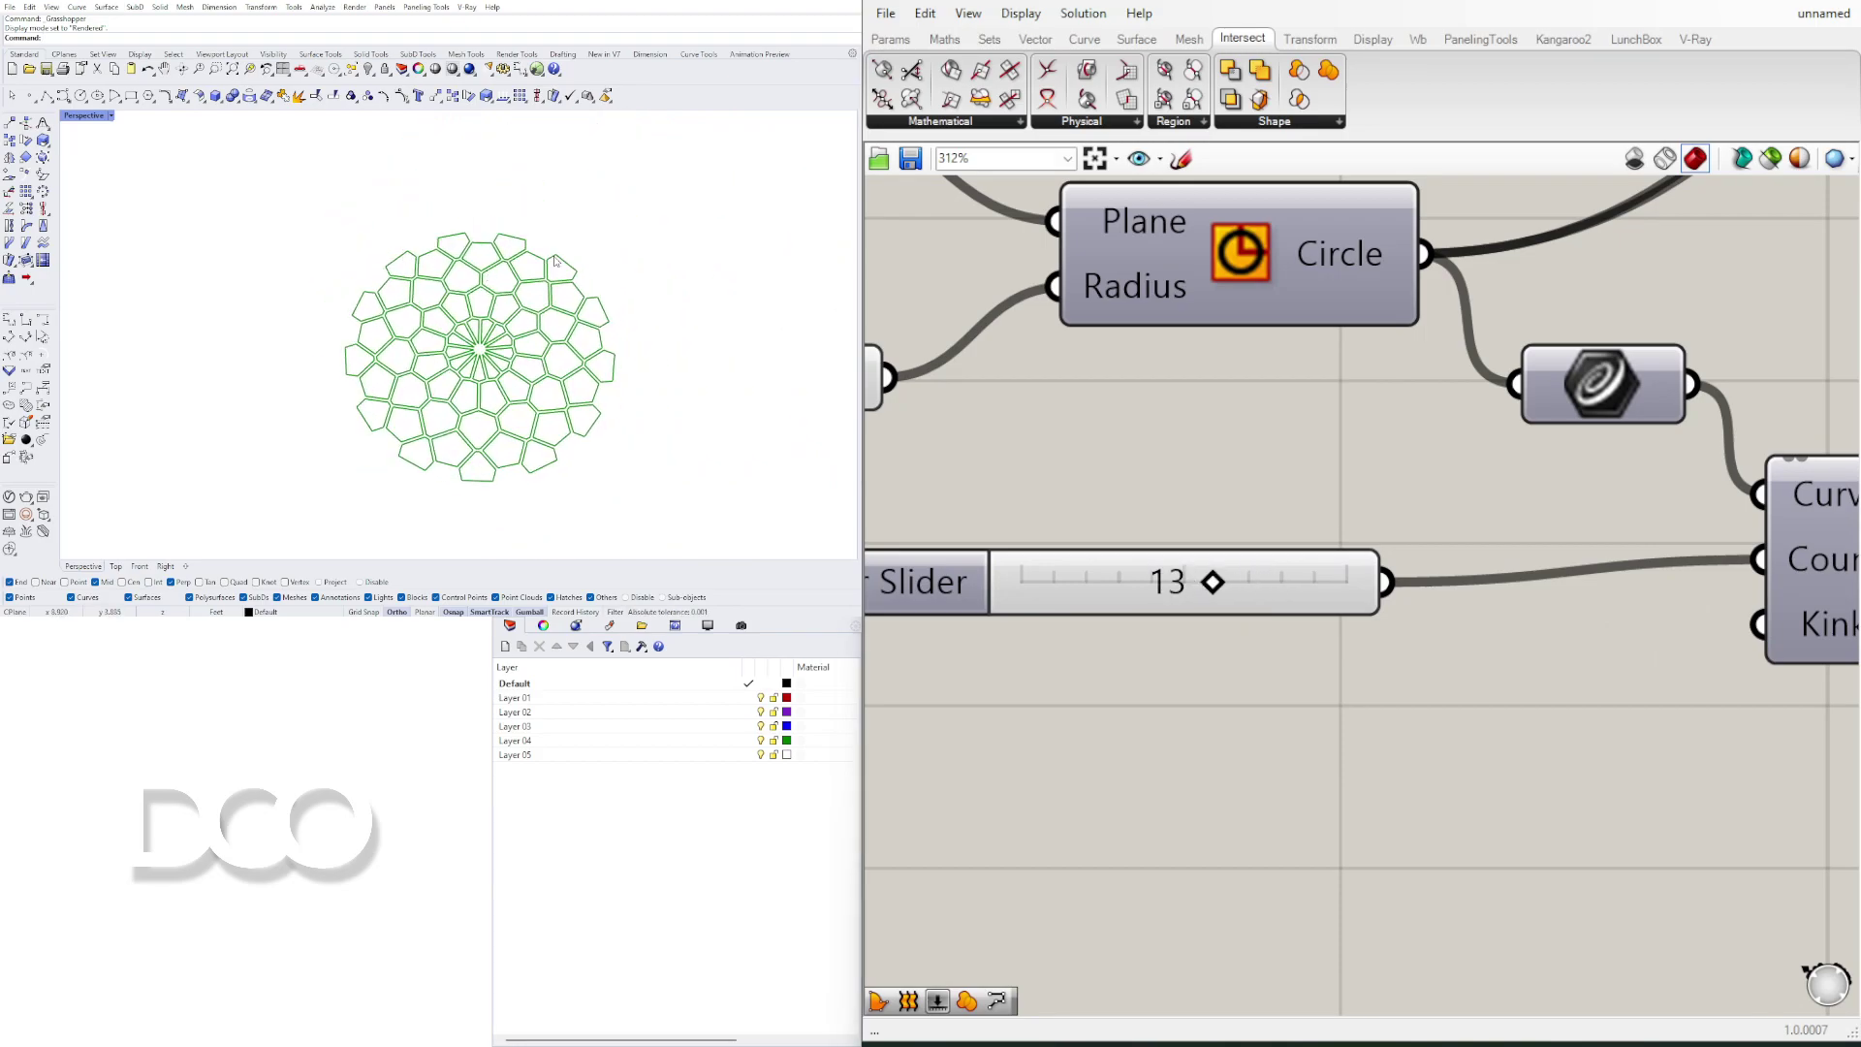
scroll(1183, 449, down, 6)
Step: Move the 0.1 slider, Negative and Offset Curve components up closer to the Boundary Surfaces component
right_drag(1745, 494, 1152, 615)
right_drag(1609, 424, 1181, 423)
drag(1528, 637, 1121, 469)
drag(1521, 557, 1551, 403)
click(1262, 514)
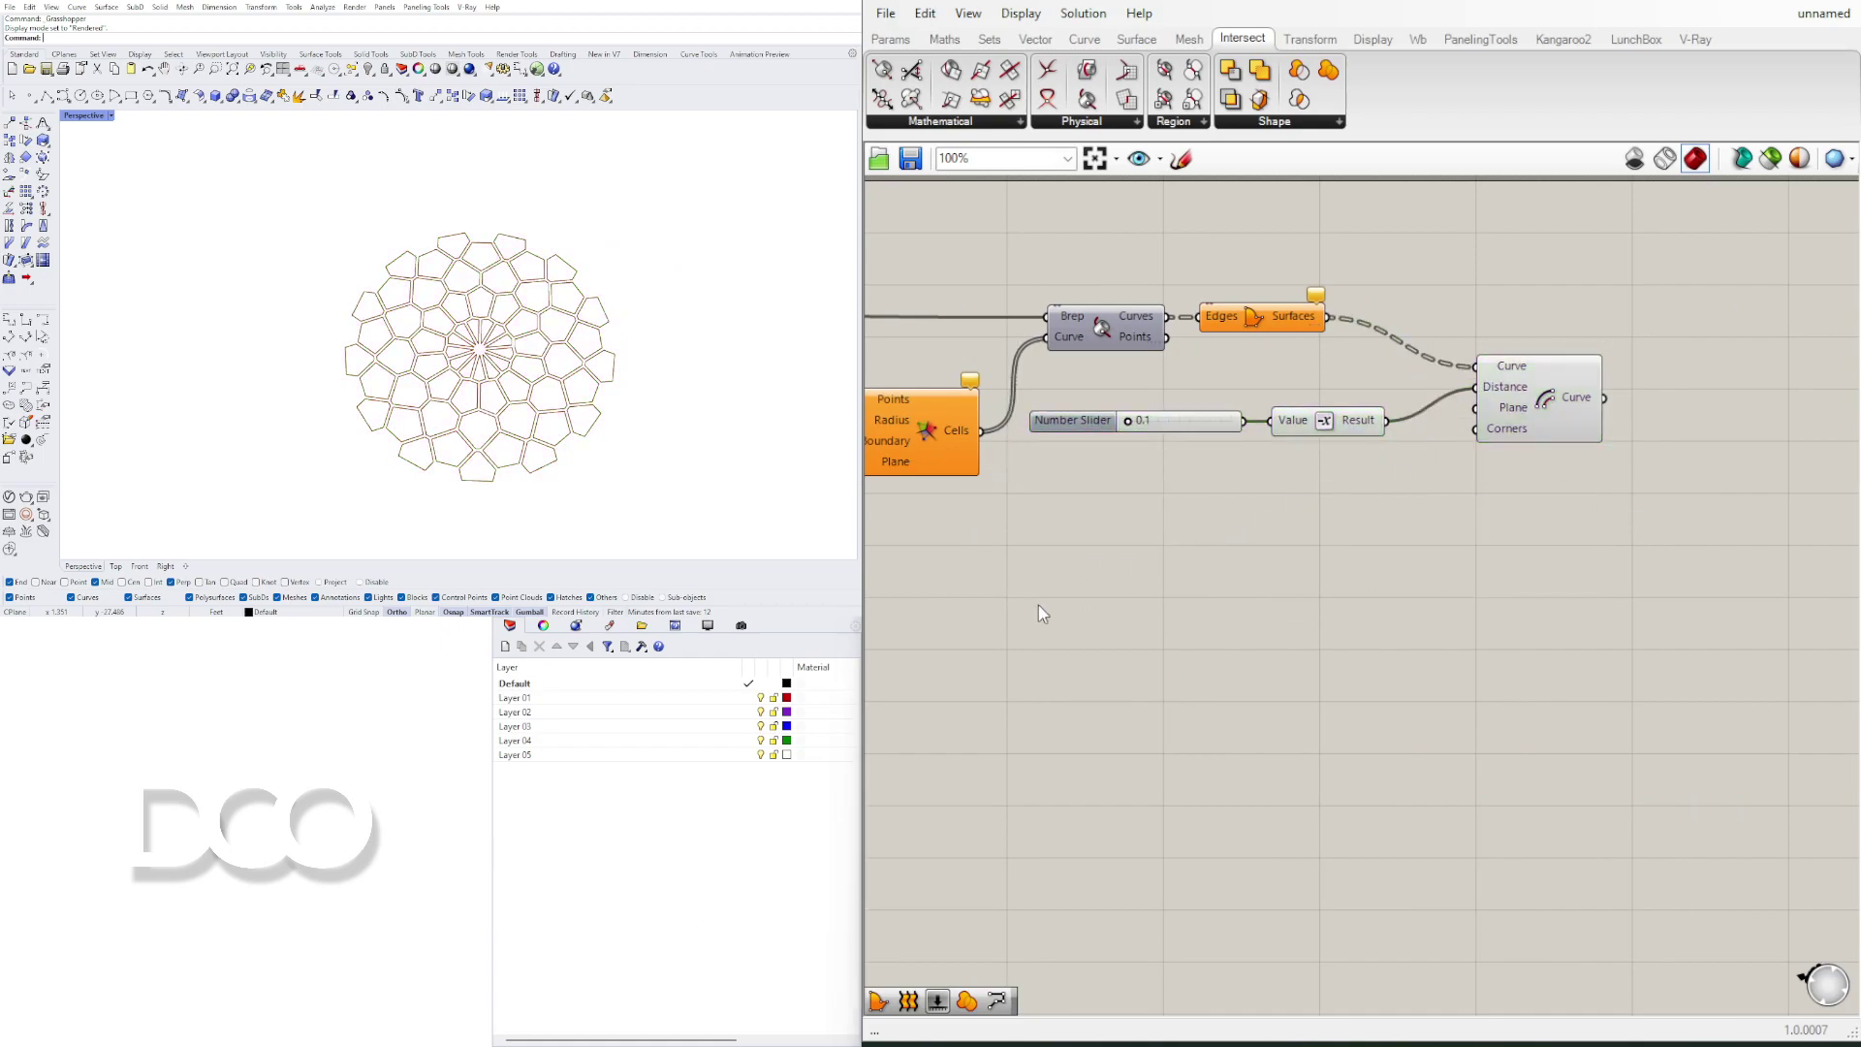
Step: Turn on the viewport preview of the curve midpoint component and inspect its points
right_drag(1055, 562, 1753, 527)
scroll(1697, 528, down, 3)
scroll(1250, 521, up, 4)
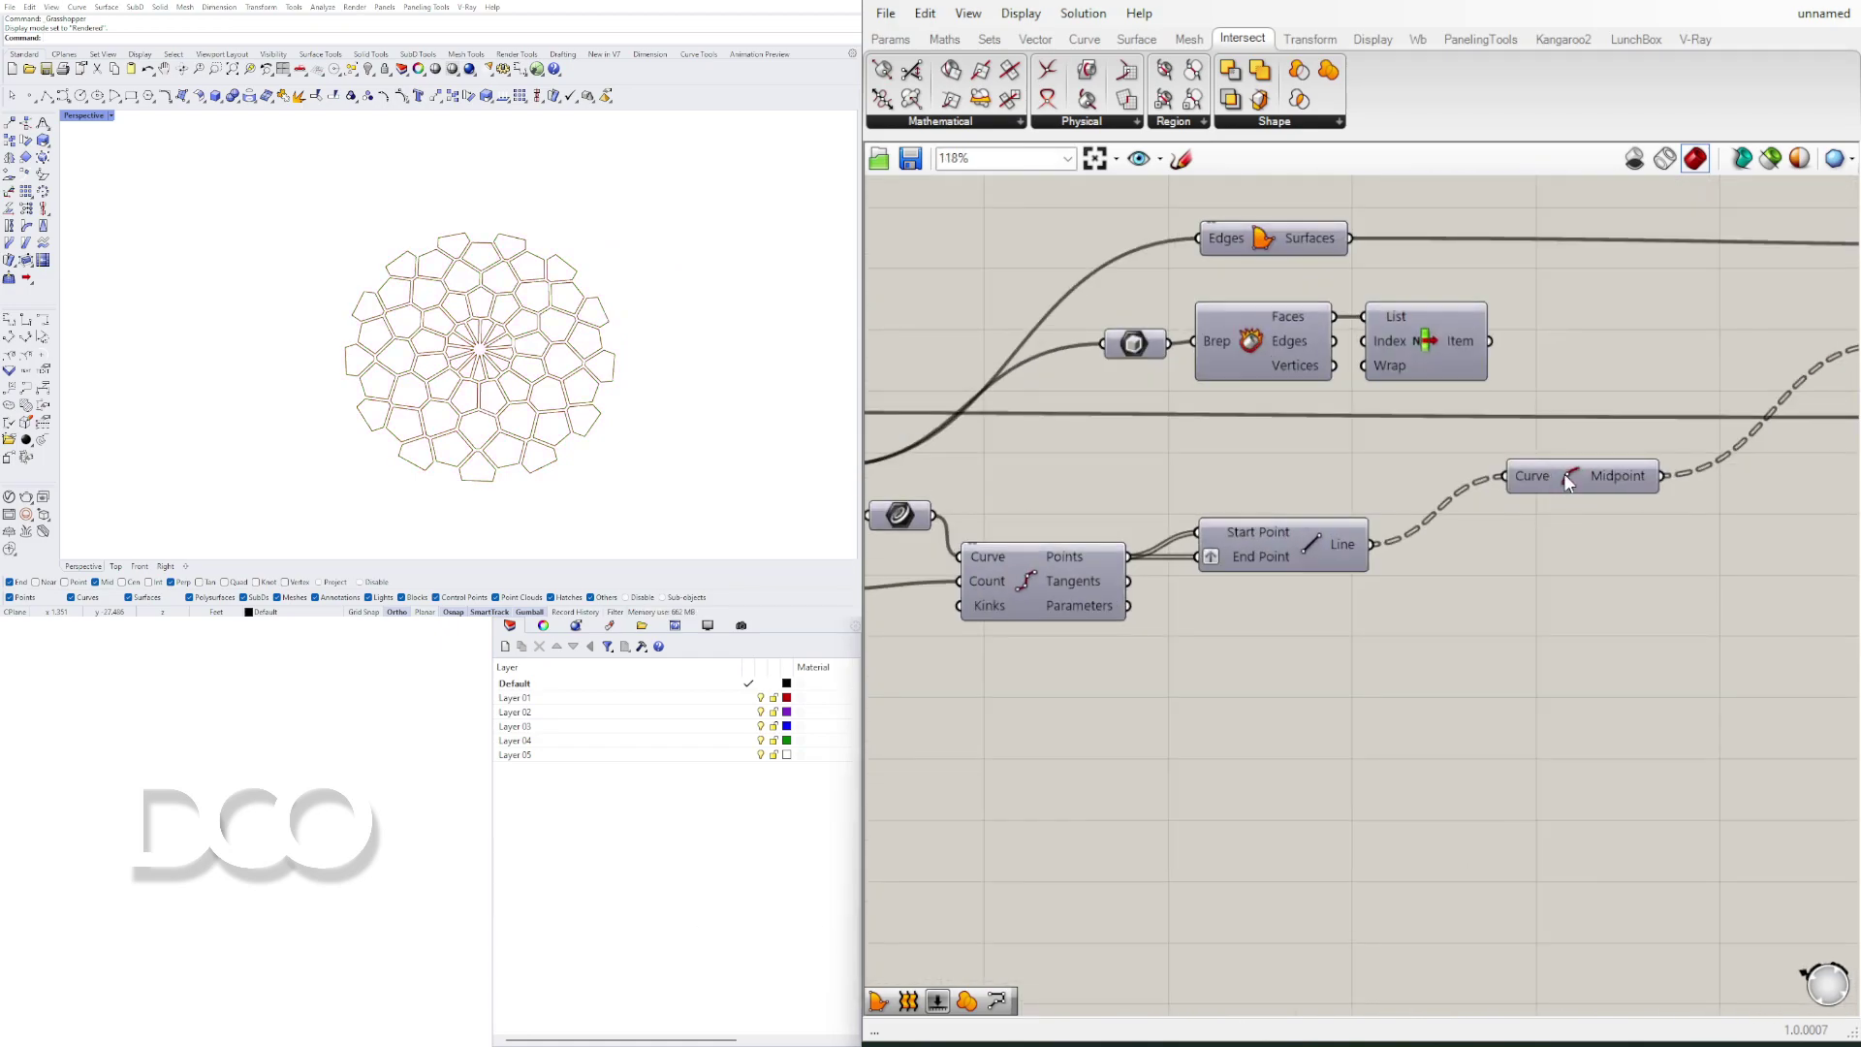
right_click(1567, 481)
click(1590, 514)
right_drag(1554, 500, 1311, 549)
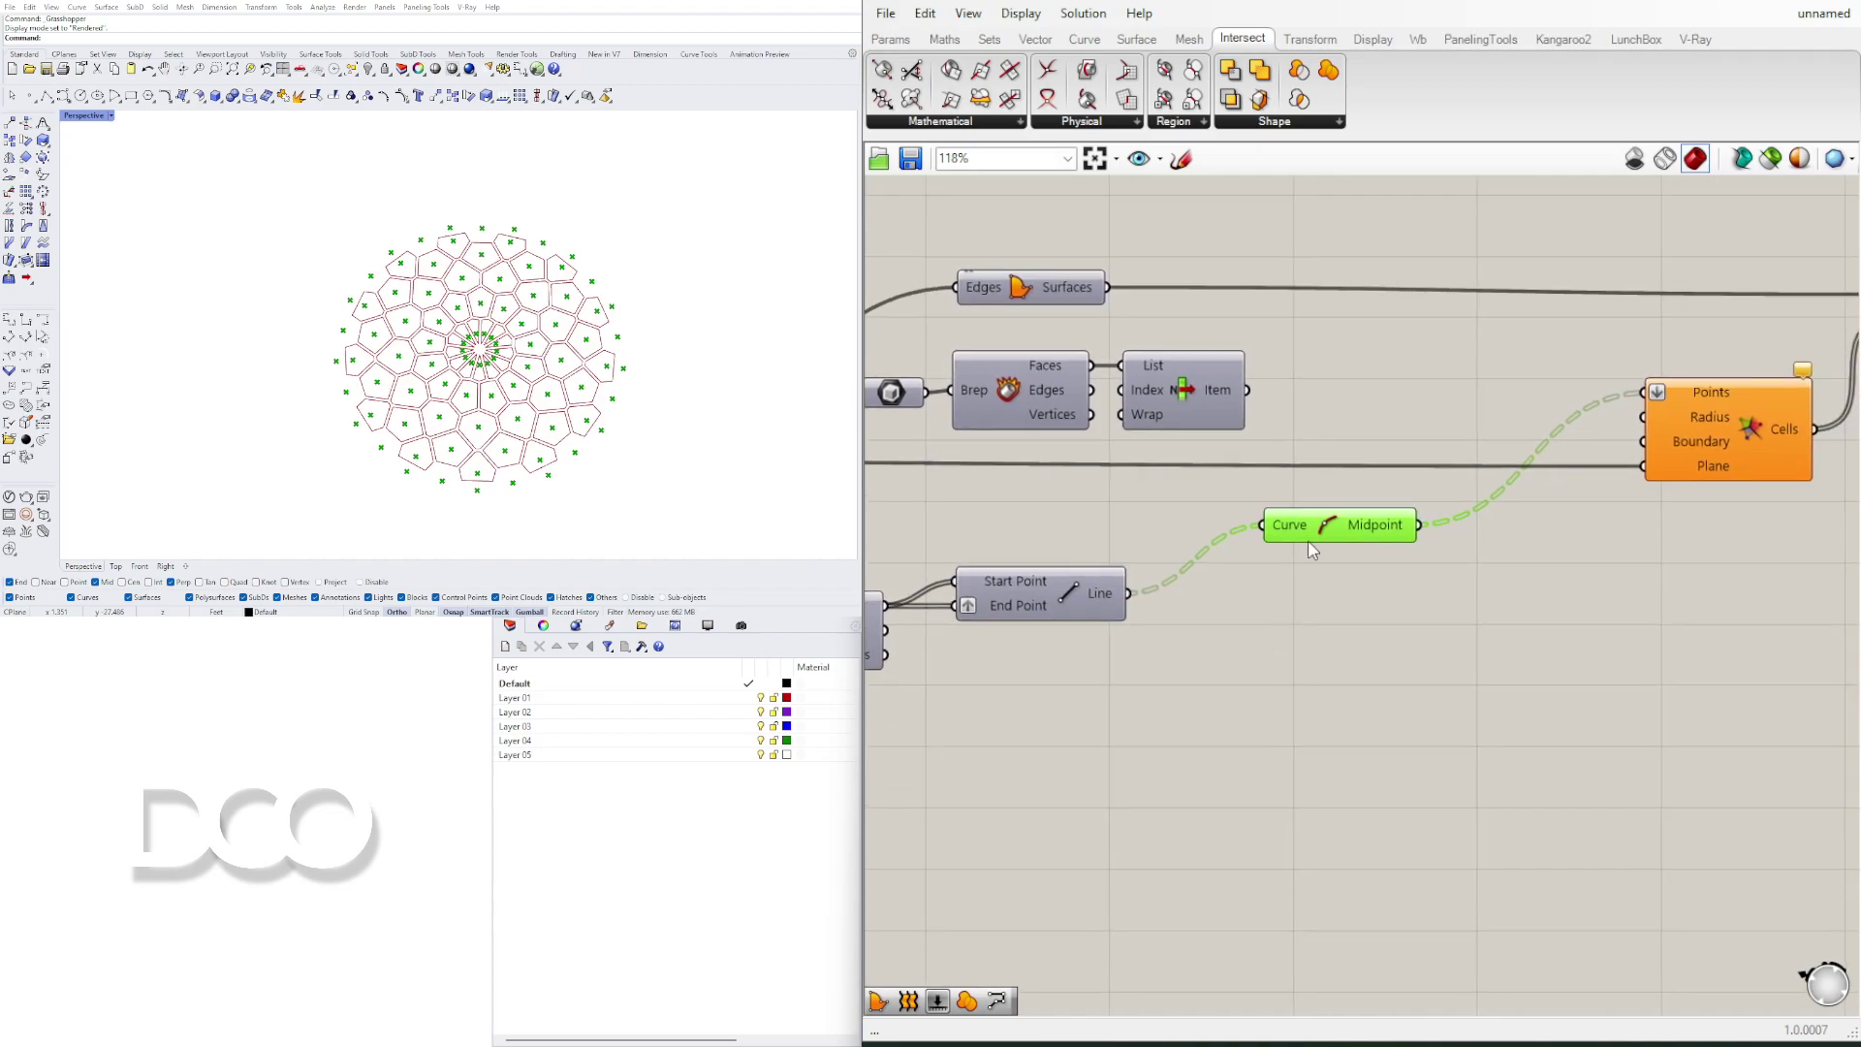
scroll(1311, 548, up, 3)
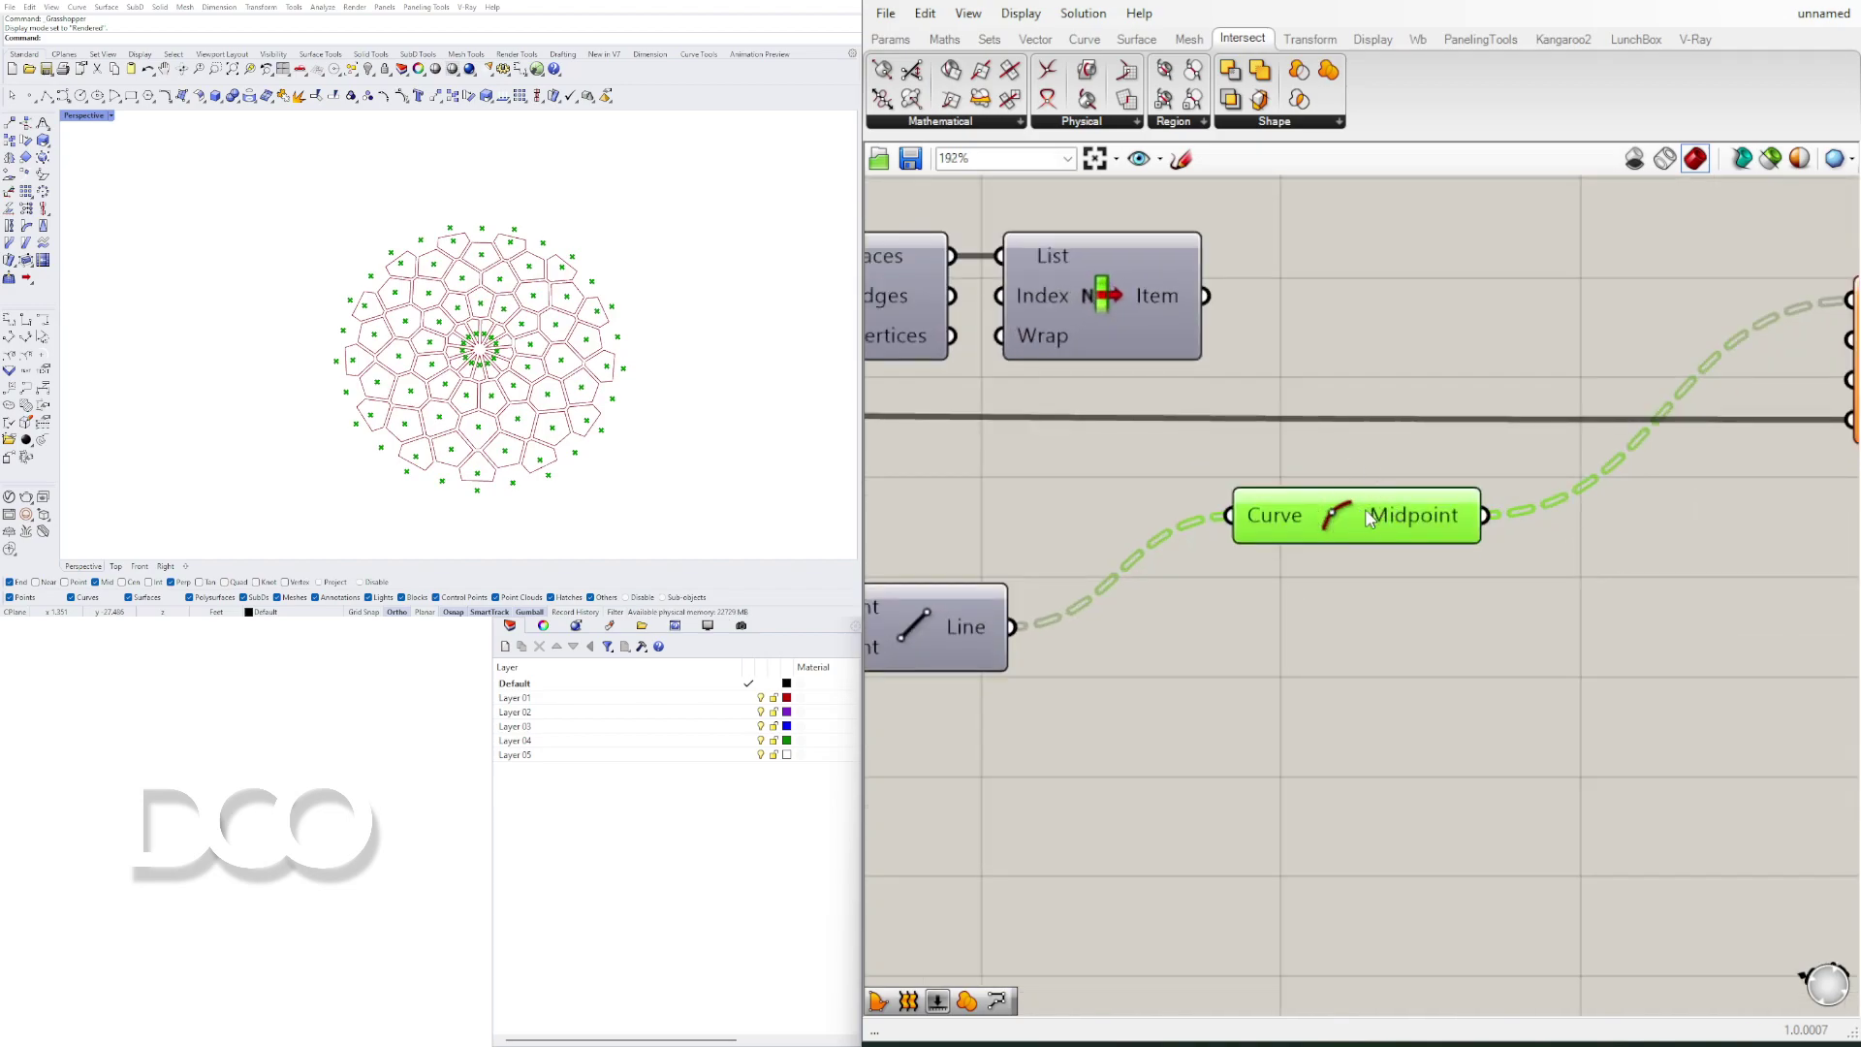
Step: Add a second Divide Curve component below the Line component and connect the Line output to its Curve input
right_drag(1286, 665, 1607, 573)
click(1252, 541)
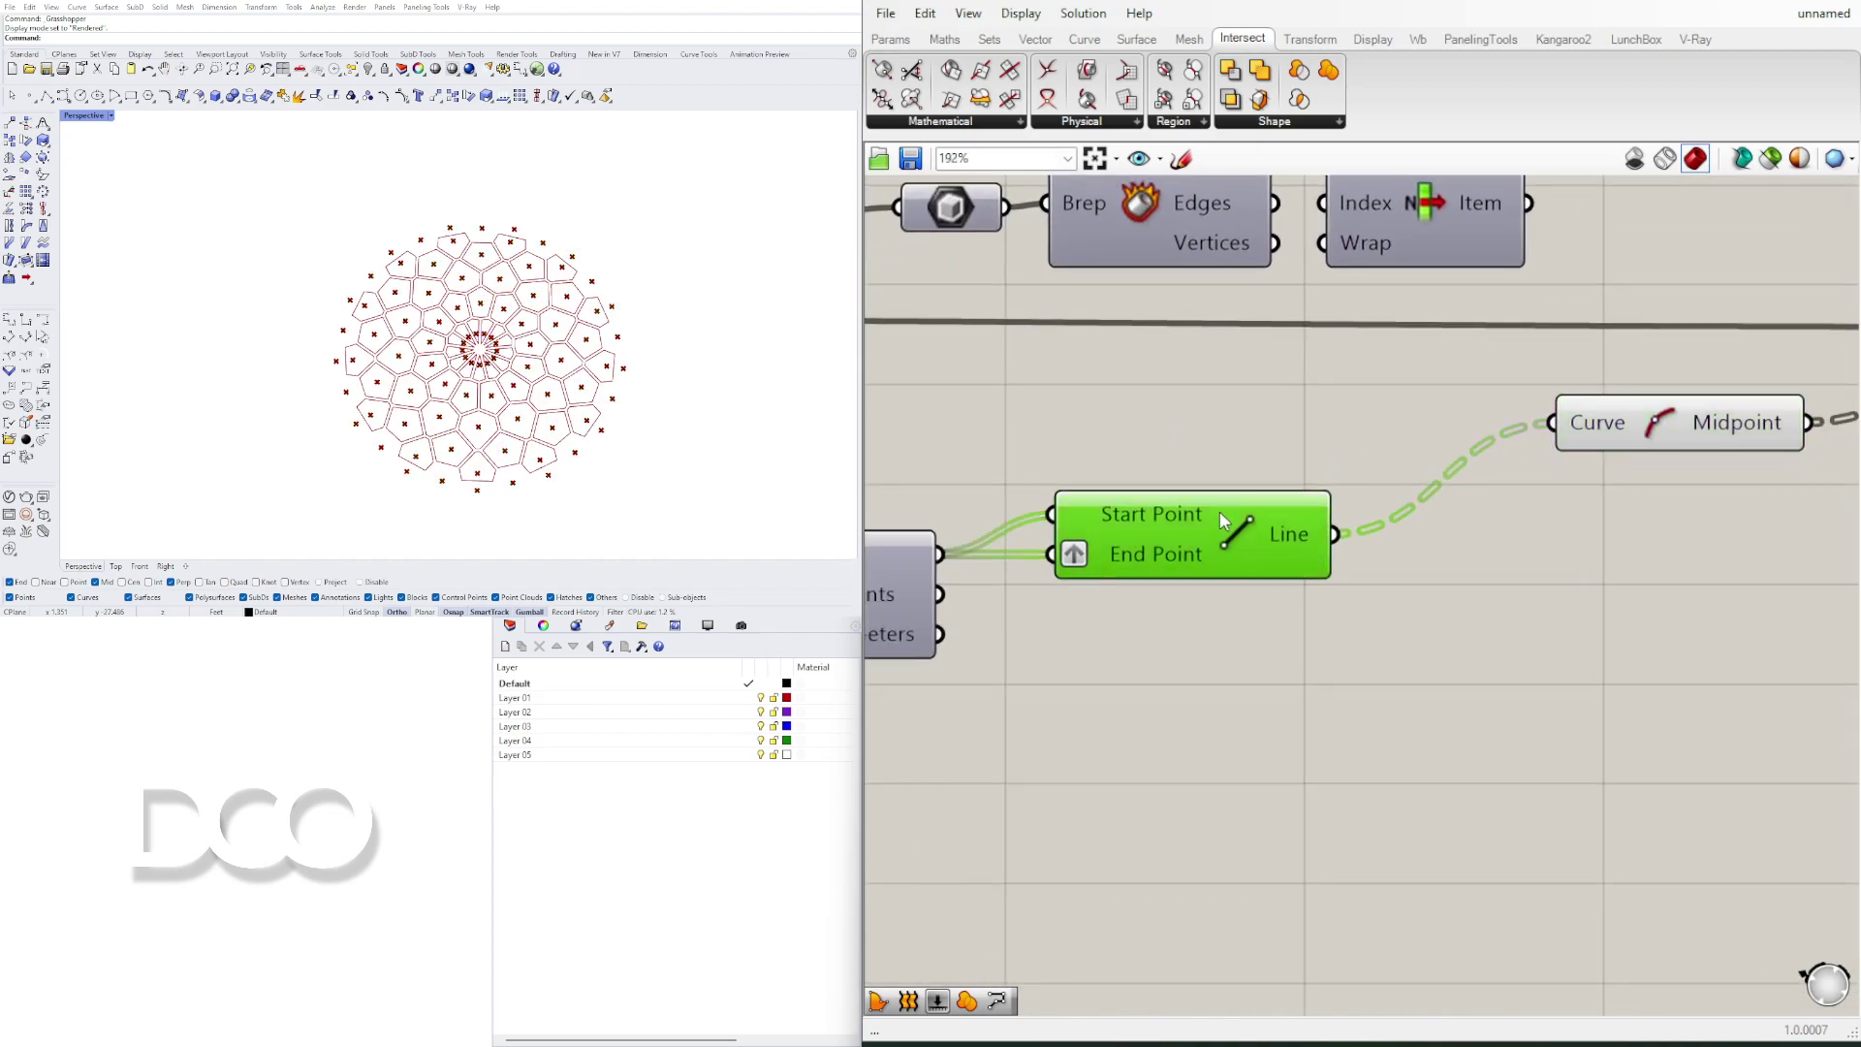
double_click(1401, 706)
text(div)
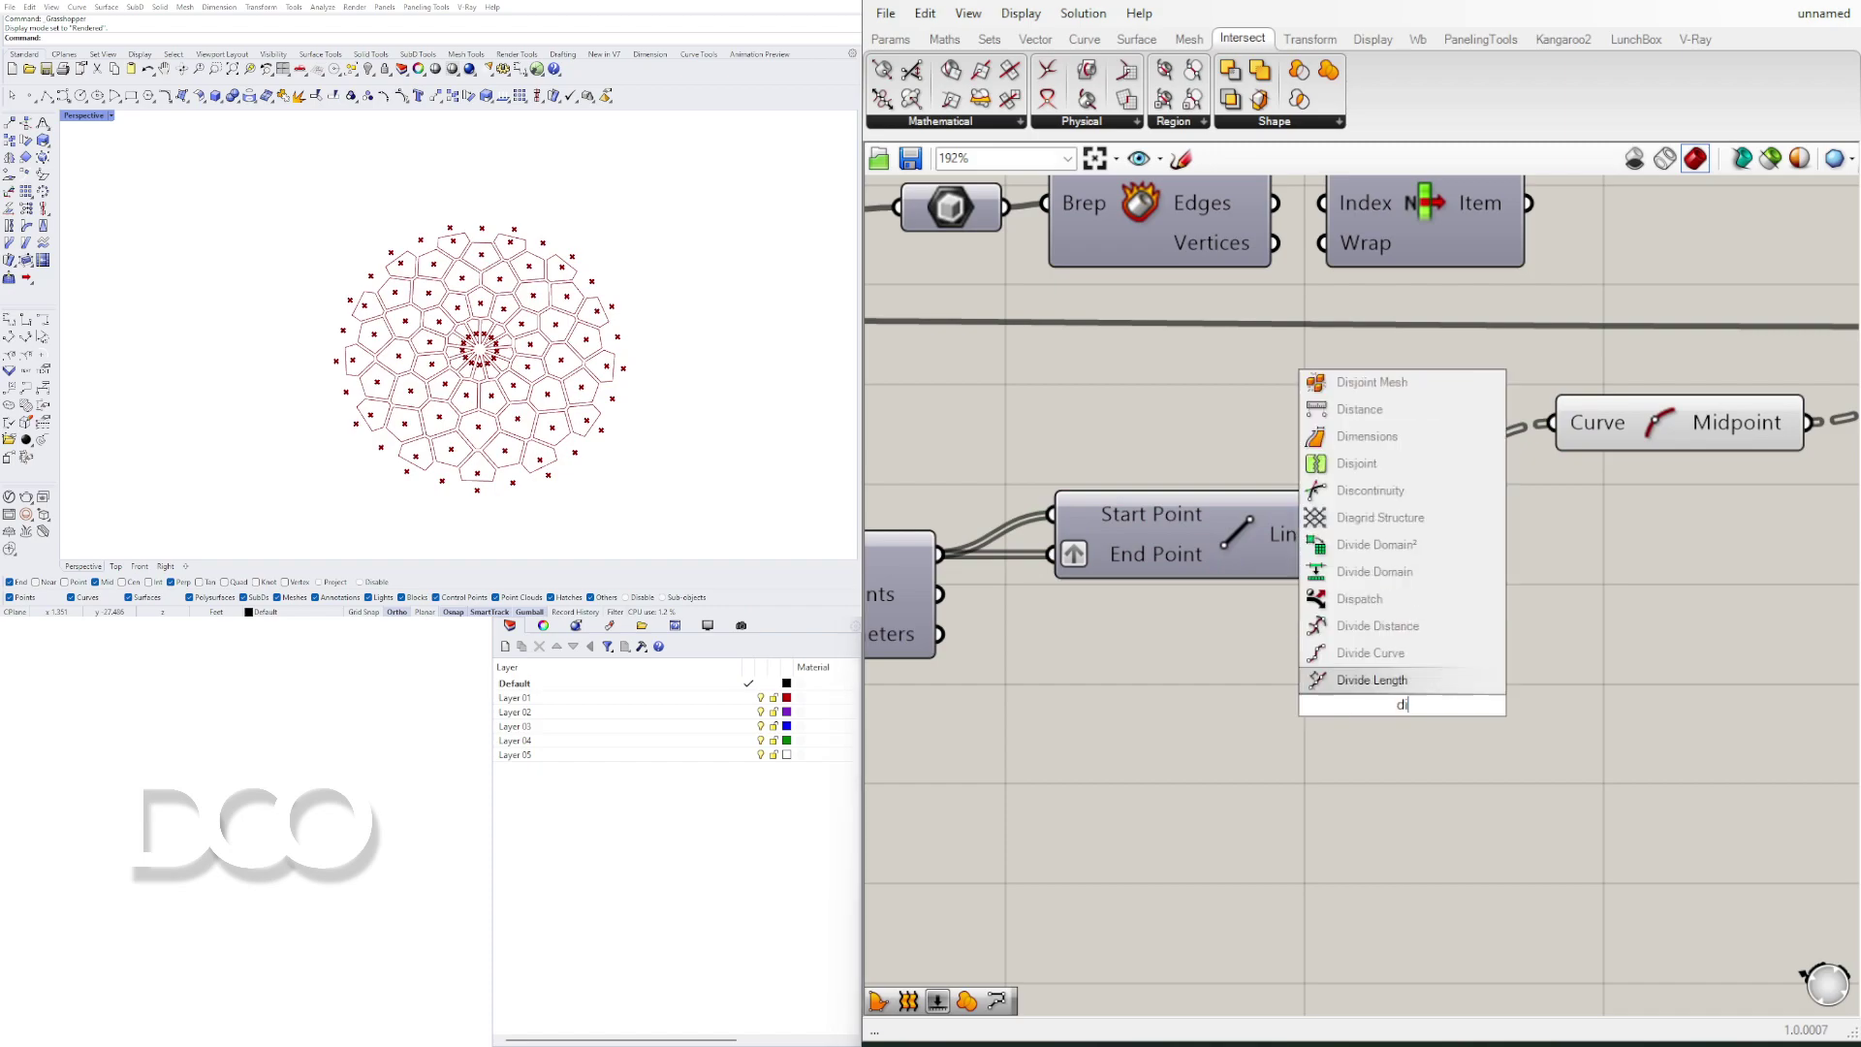
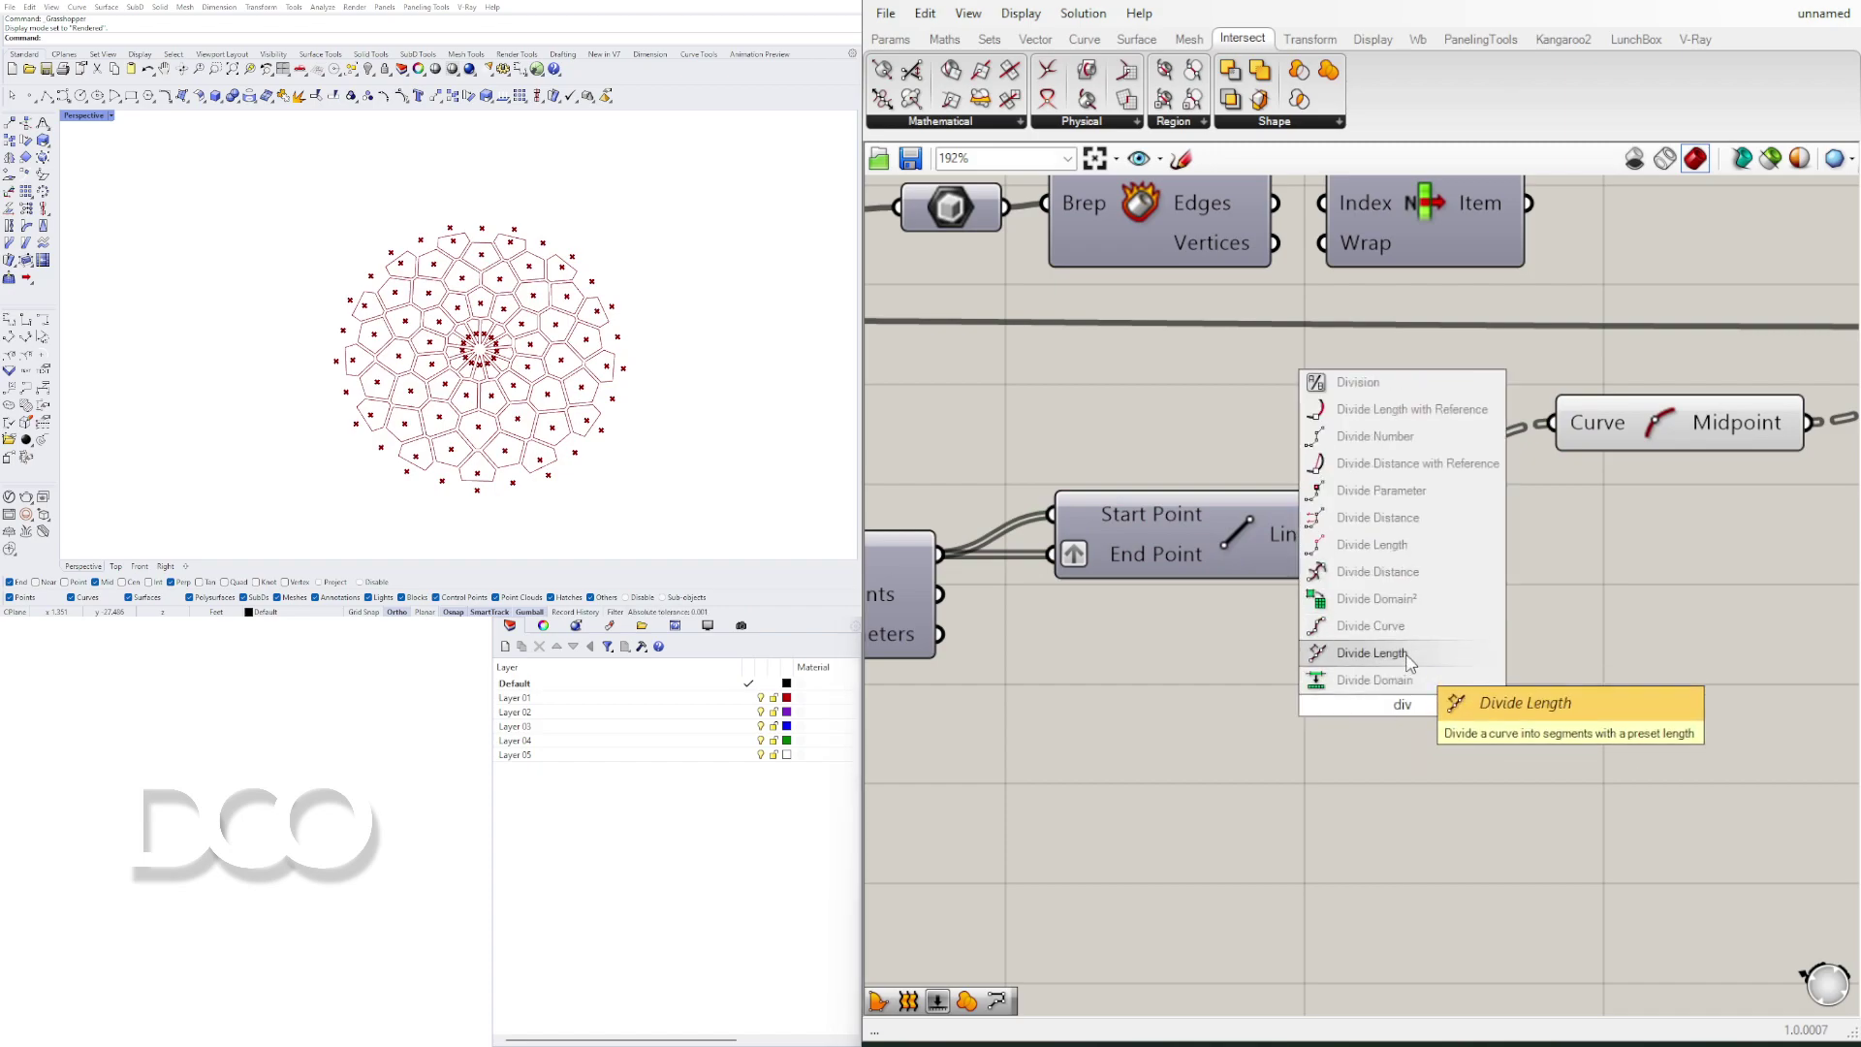
click(1421, 630)
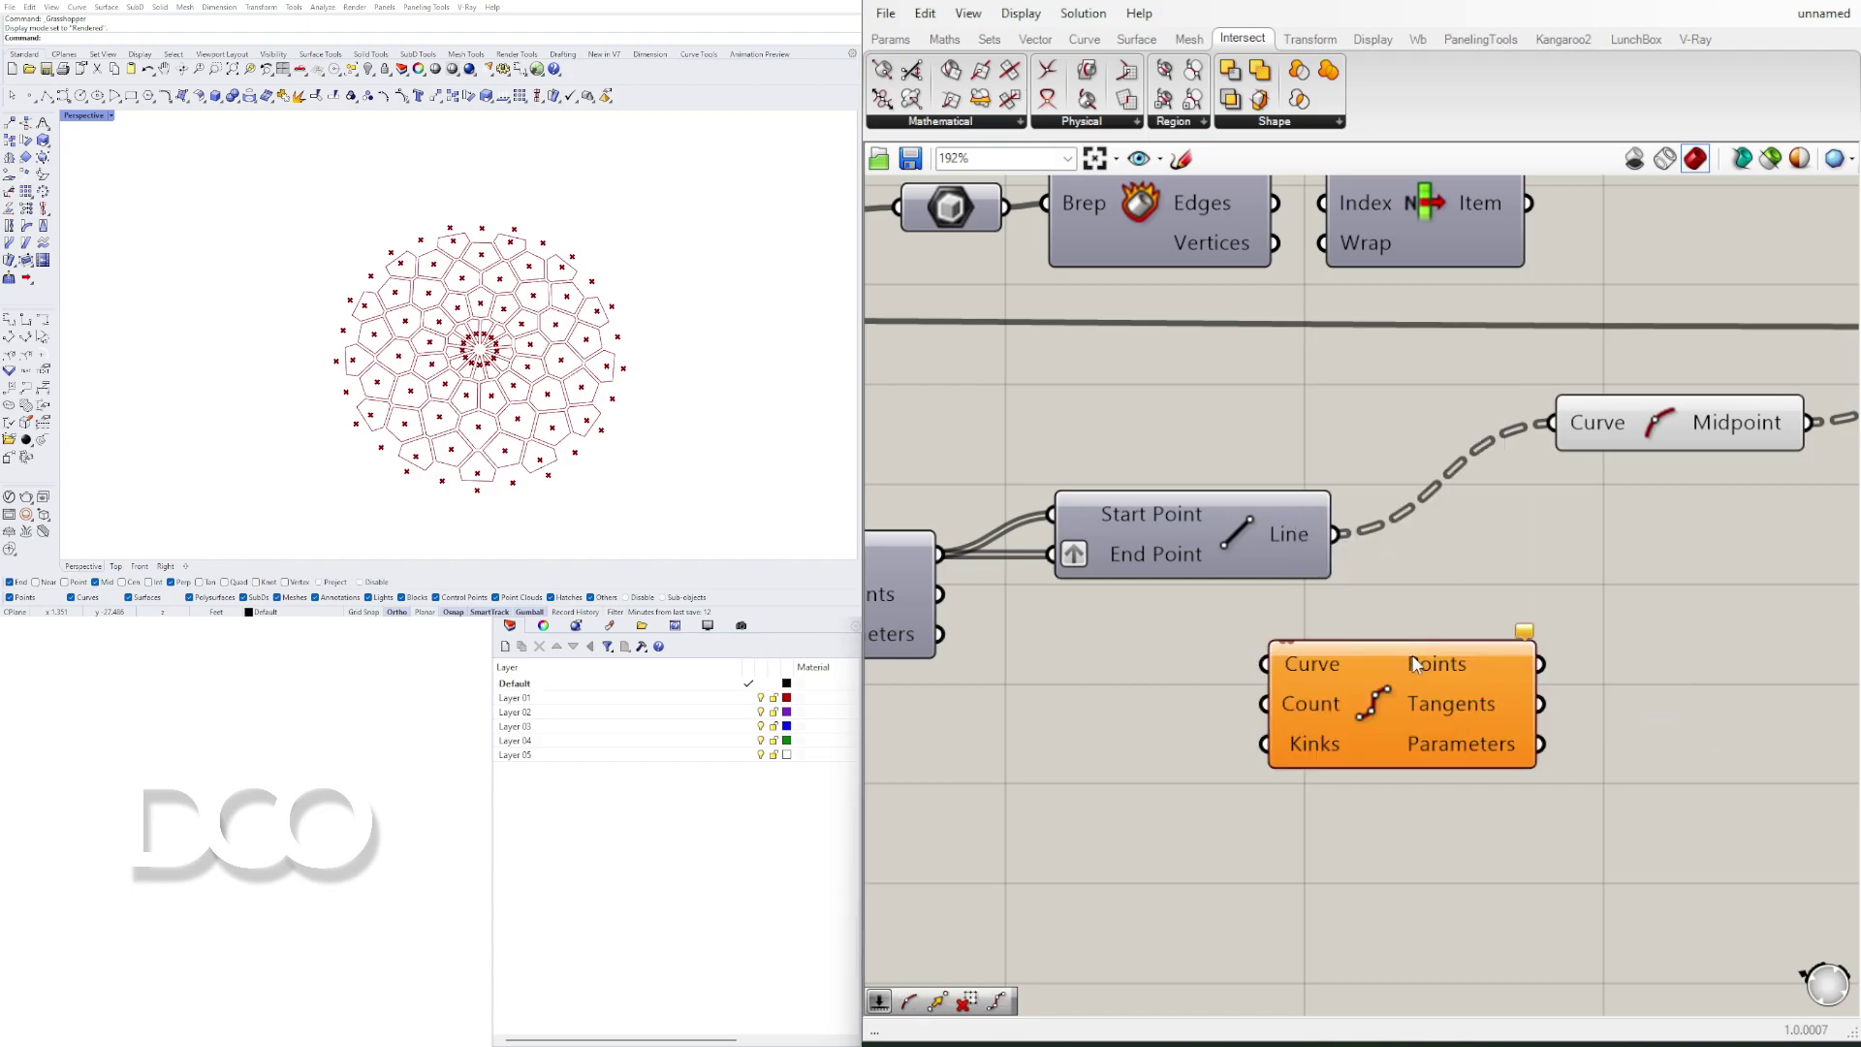
drag(1418, 640, 1441, 649)
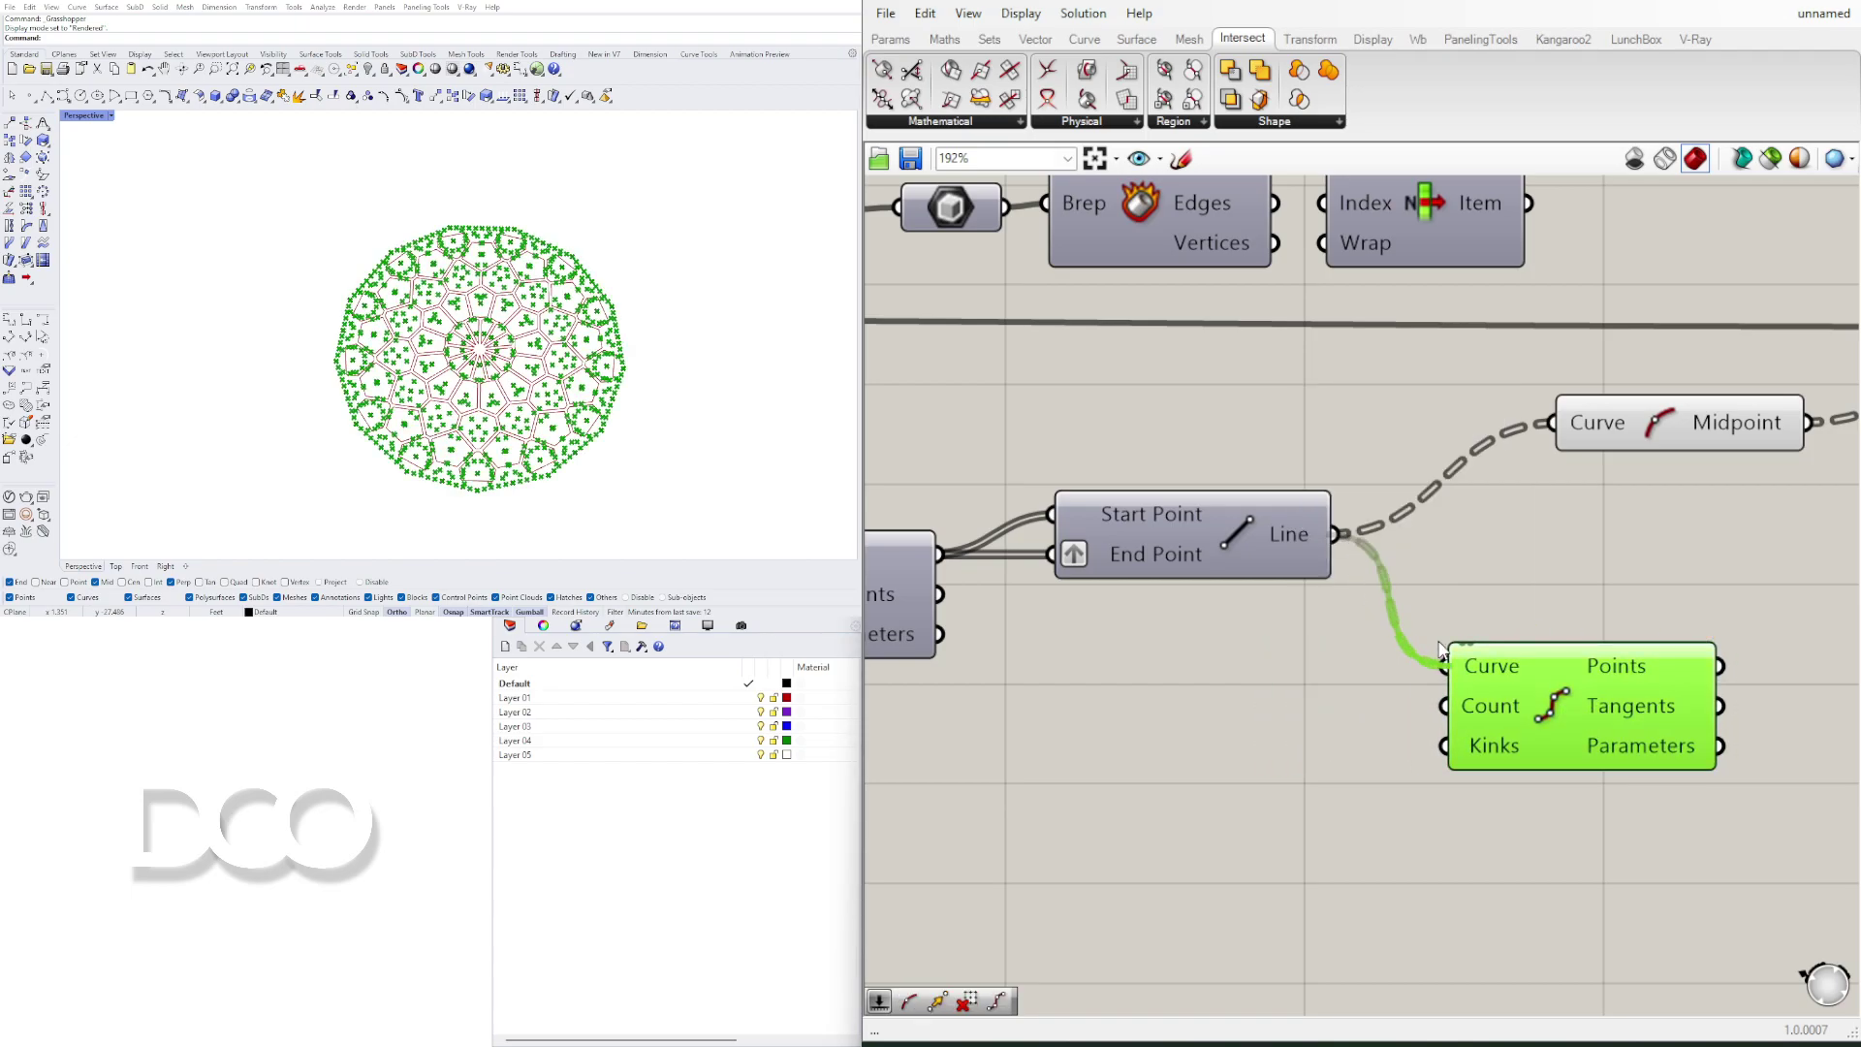
Step: Create a number slider with value 3 and connect it to the Count input of the new Divide Curve
click(1172, 734)
double_click(1171, 725)
text(3)
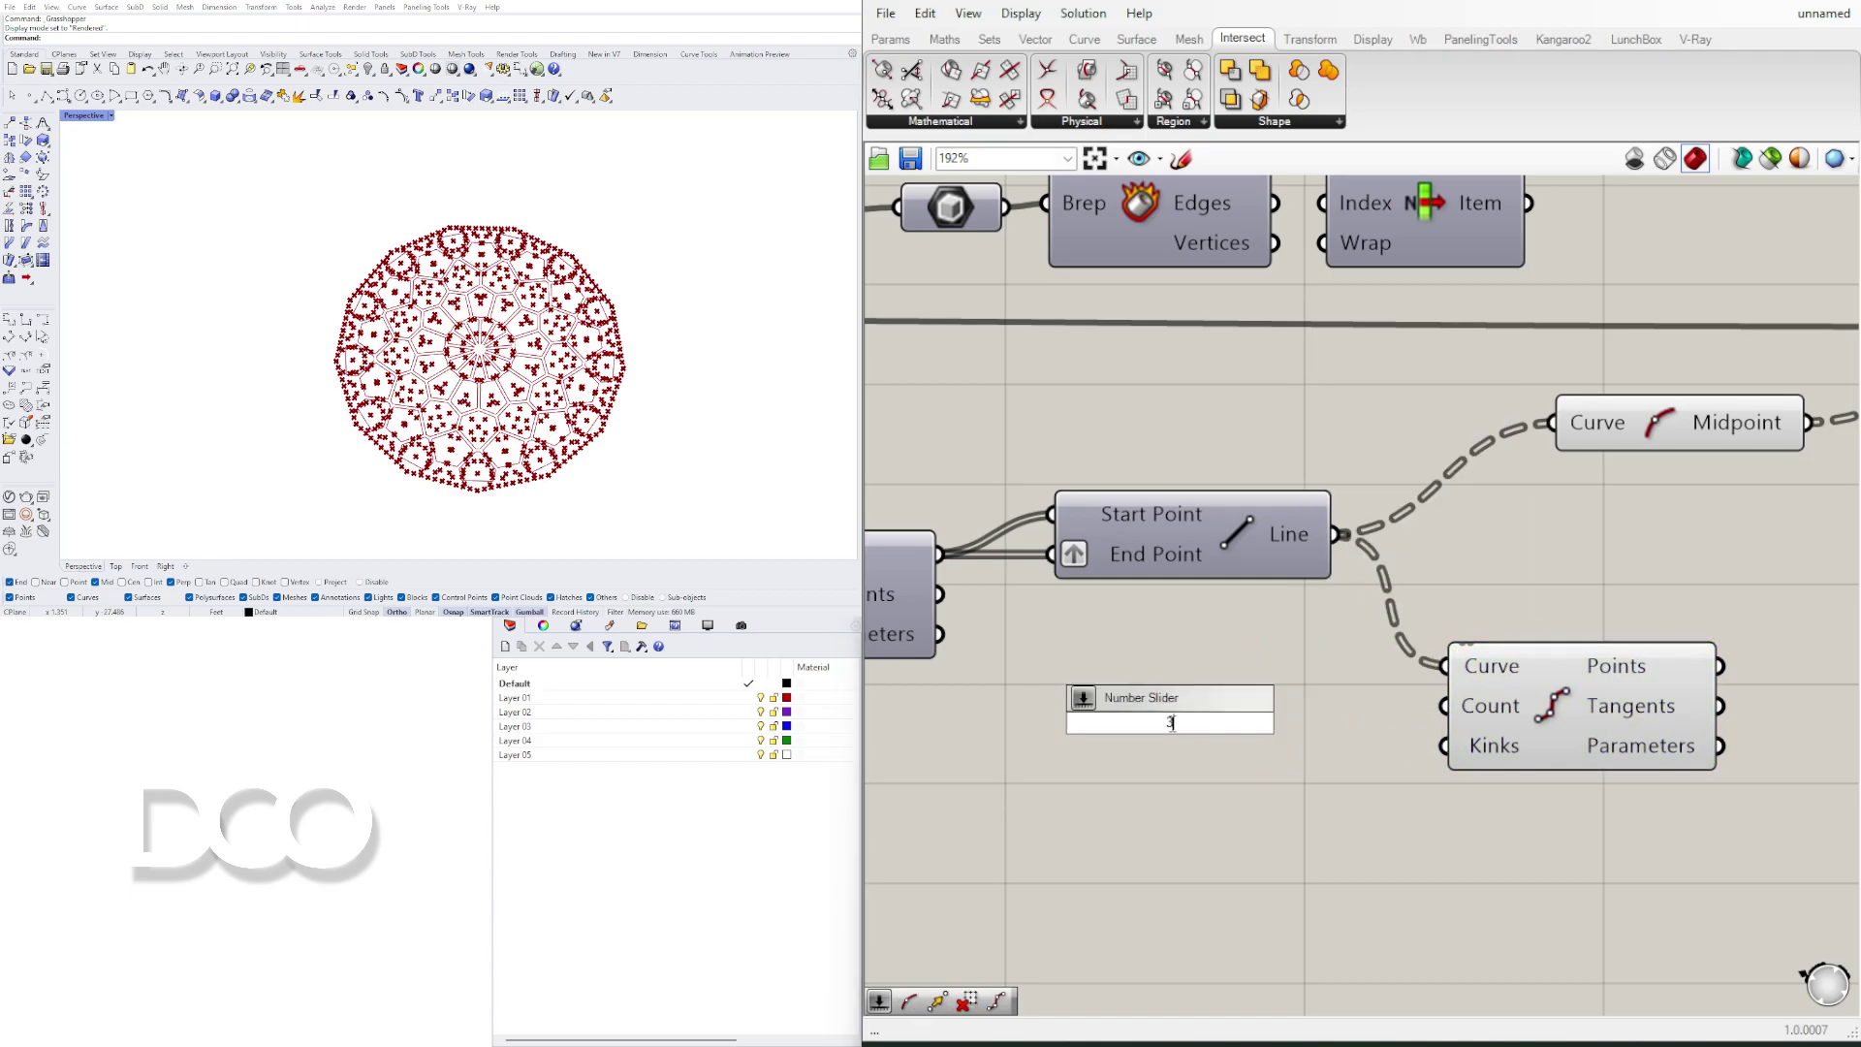
key(Return)
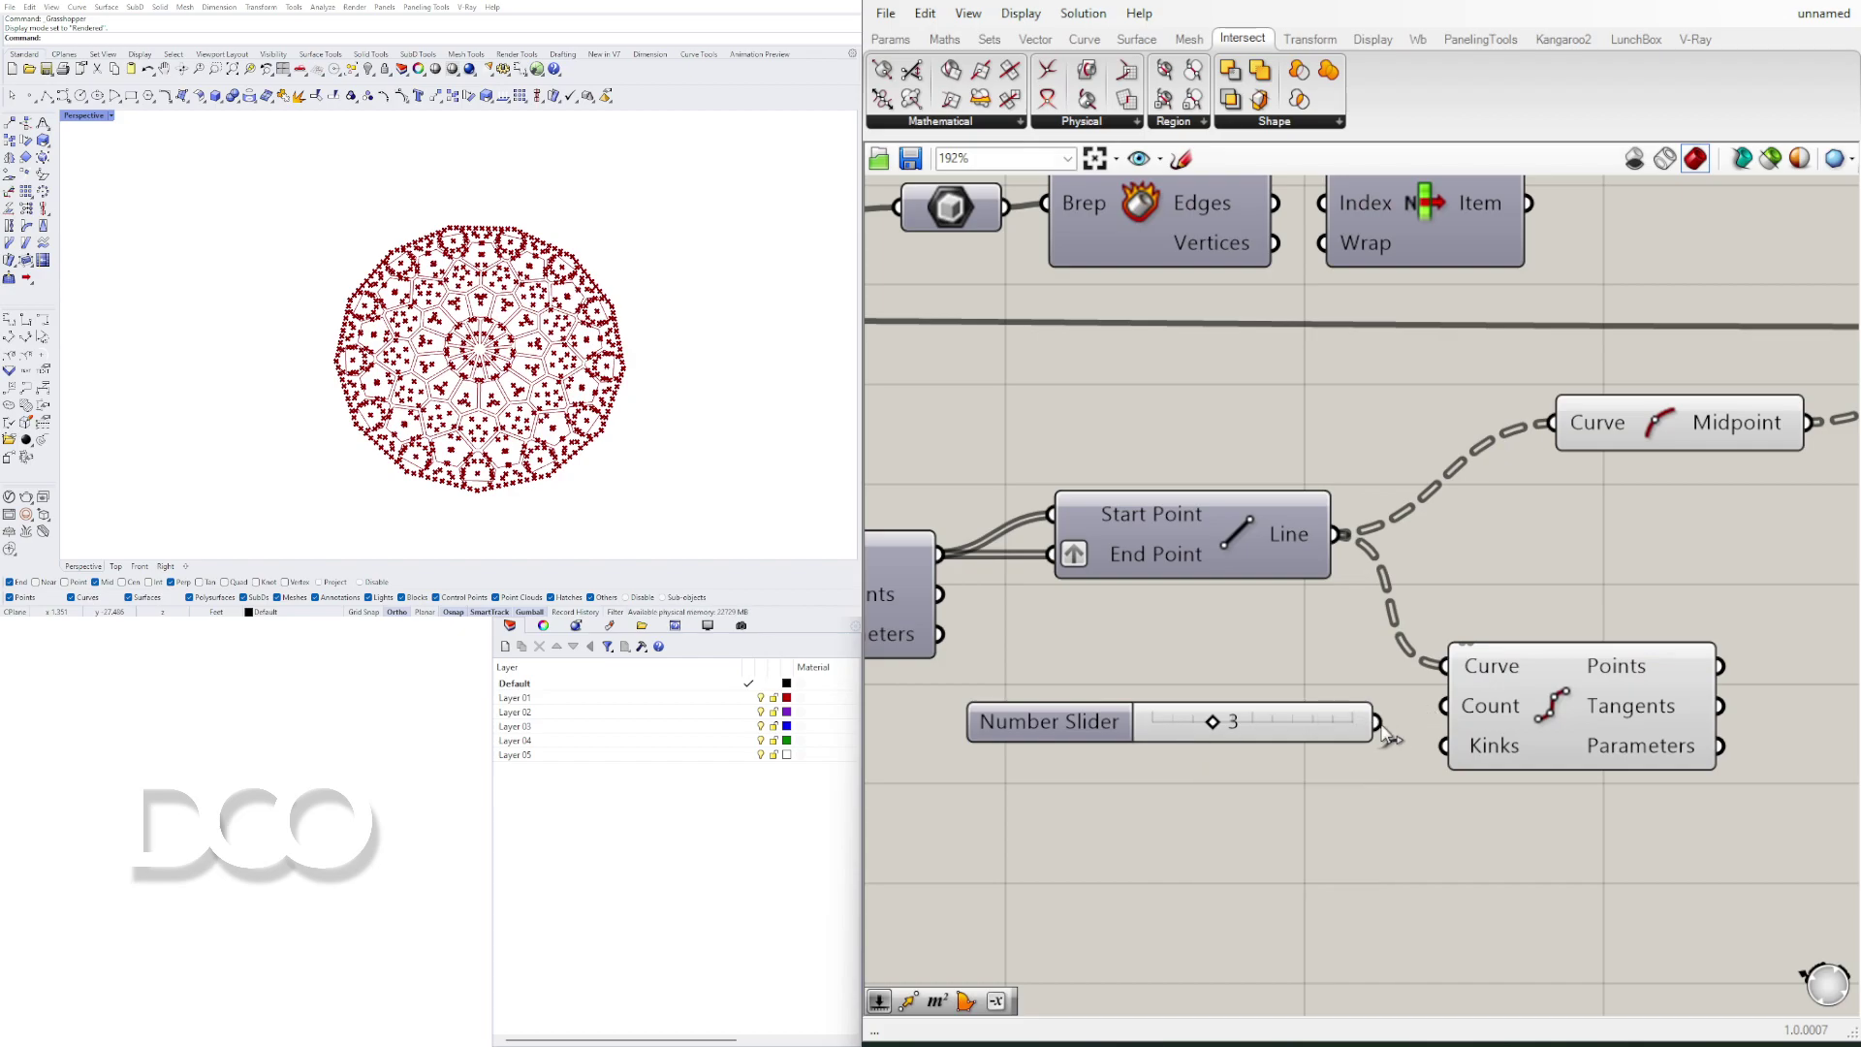
scroll(1454, 700, down, 3)
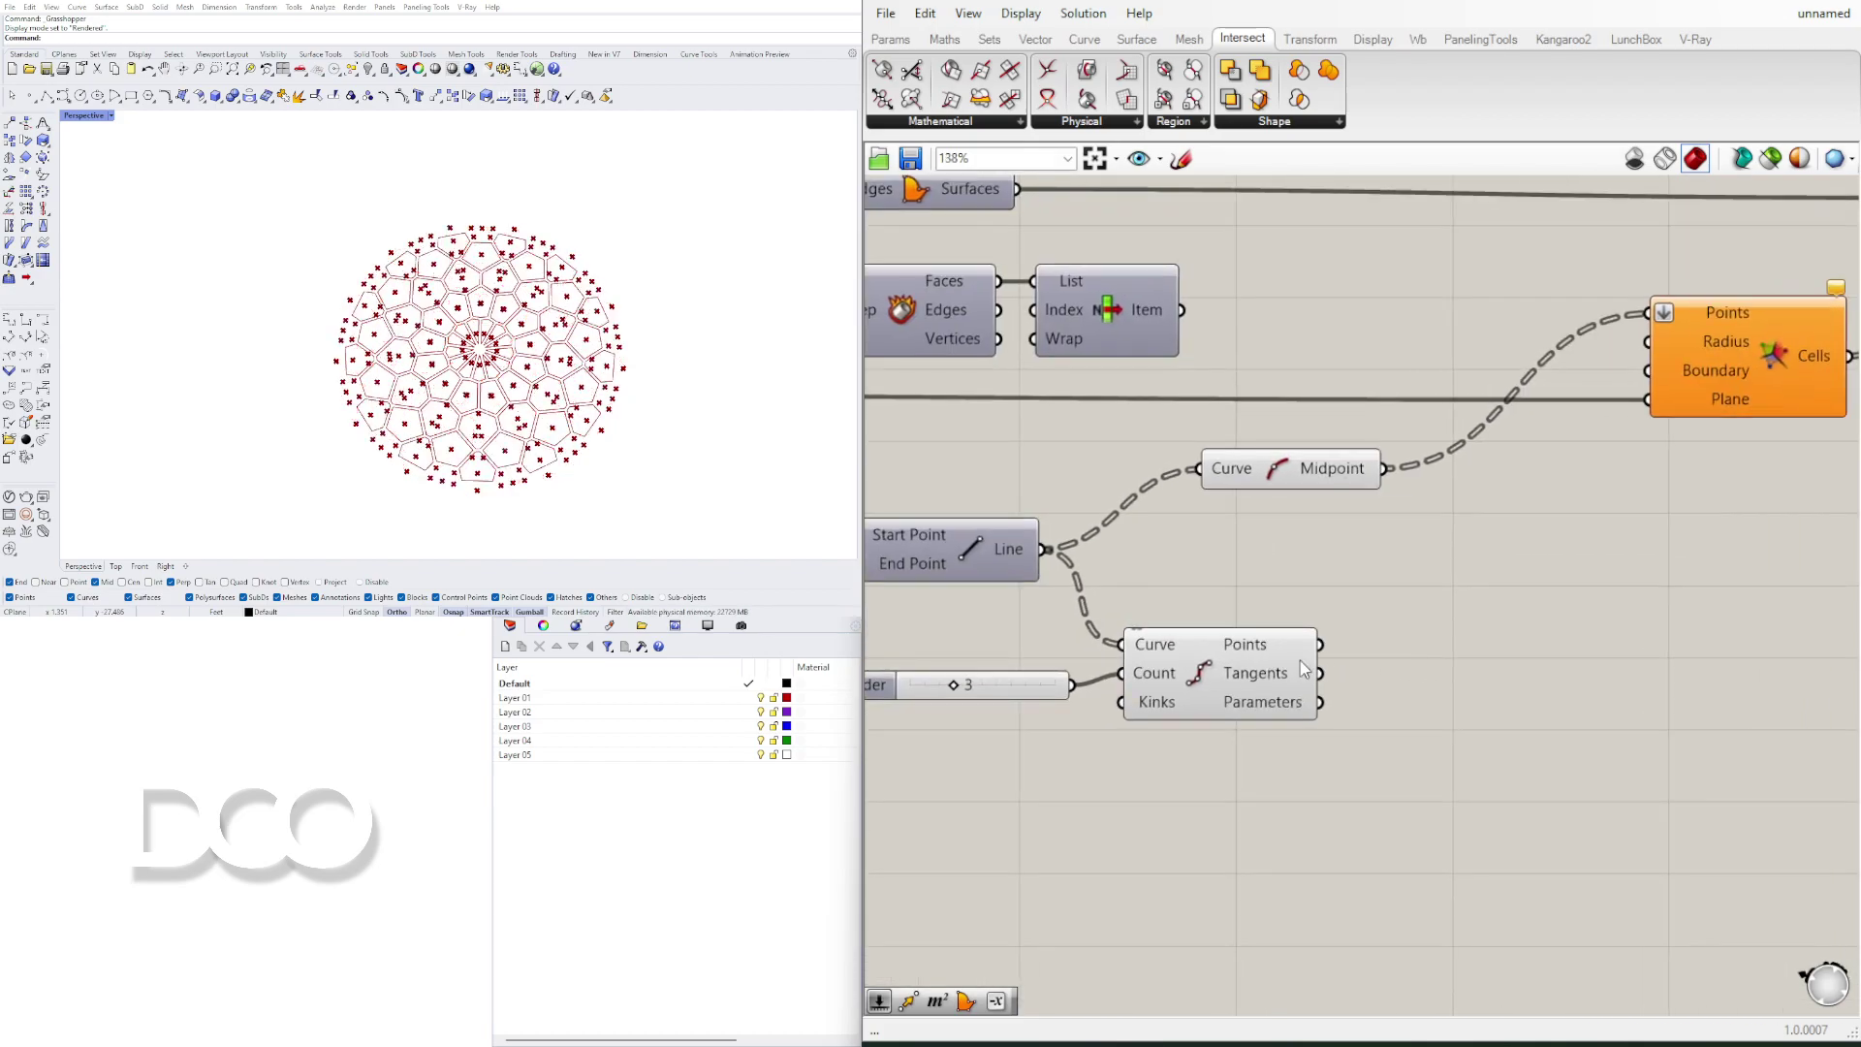
Step: Add a Cull Duplicates component beside the new Divide Curve and connect the division Points to its Points input
click(1274, 647)
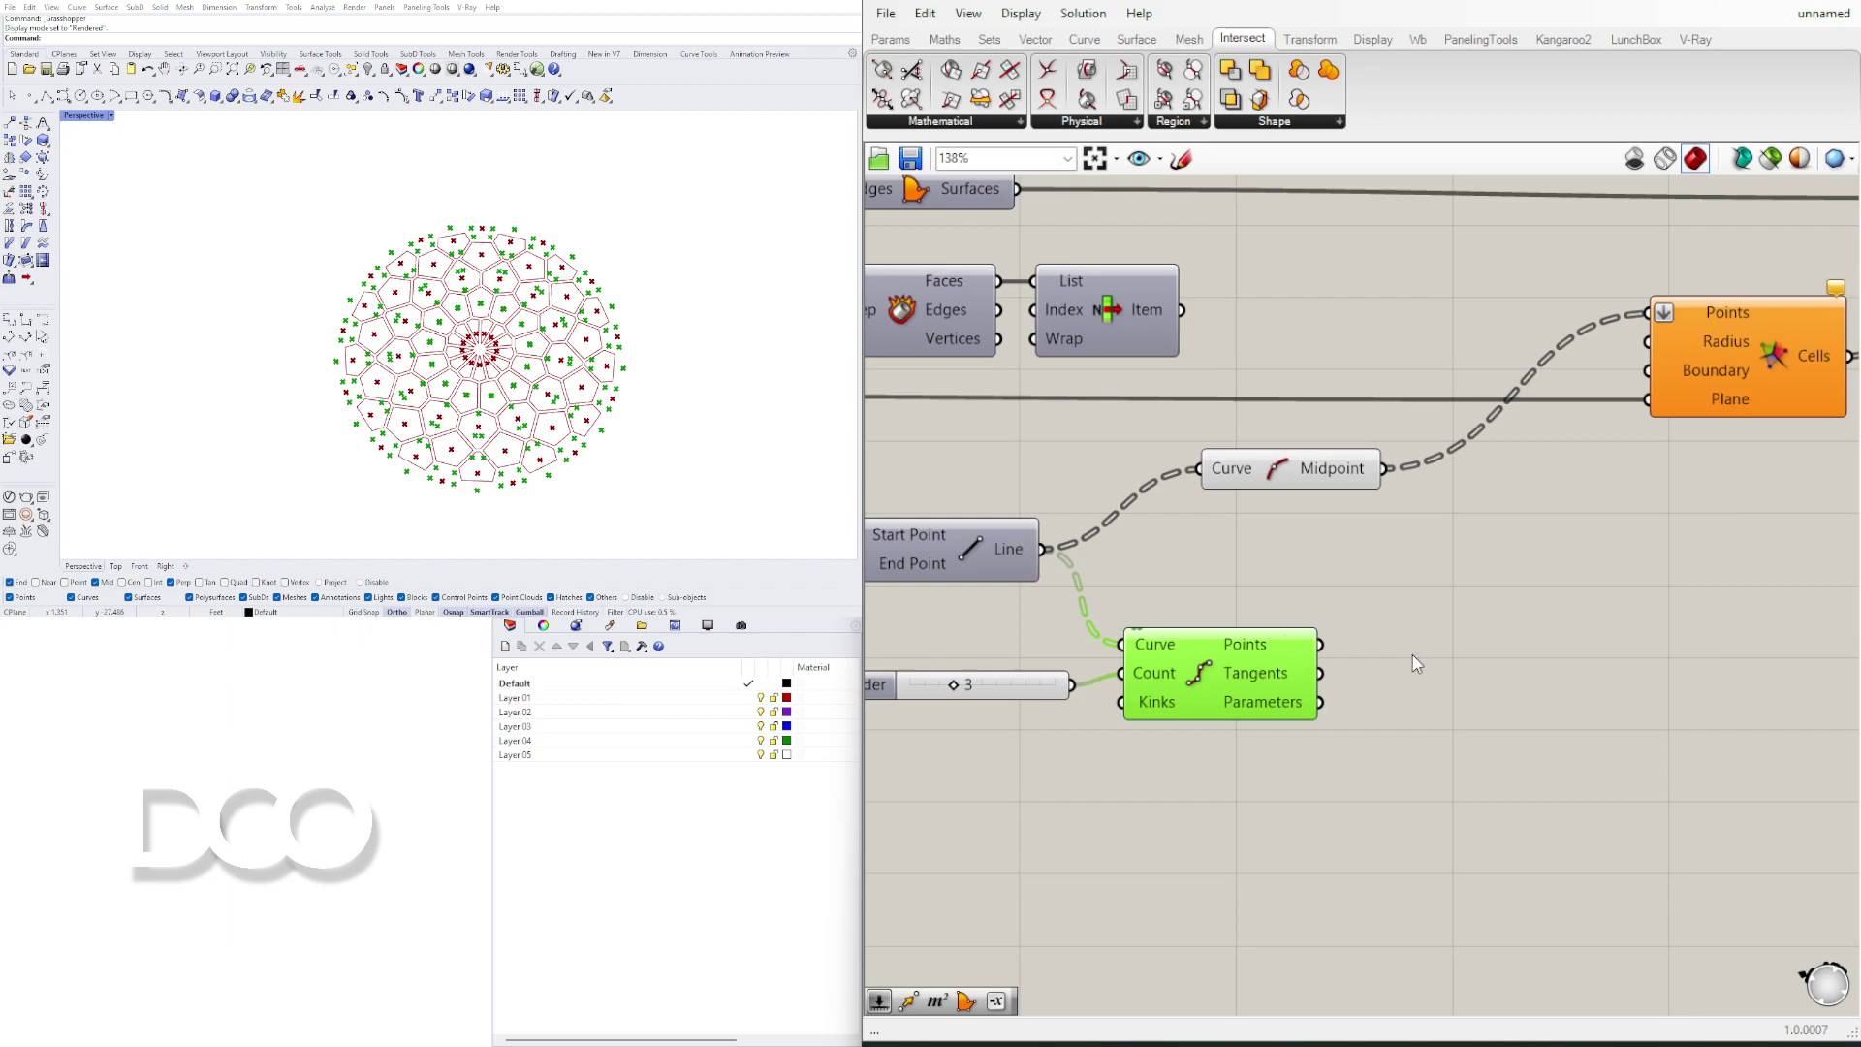
double_click(1467, 656)
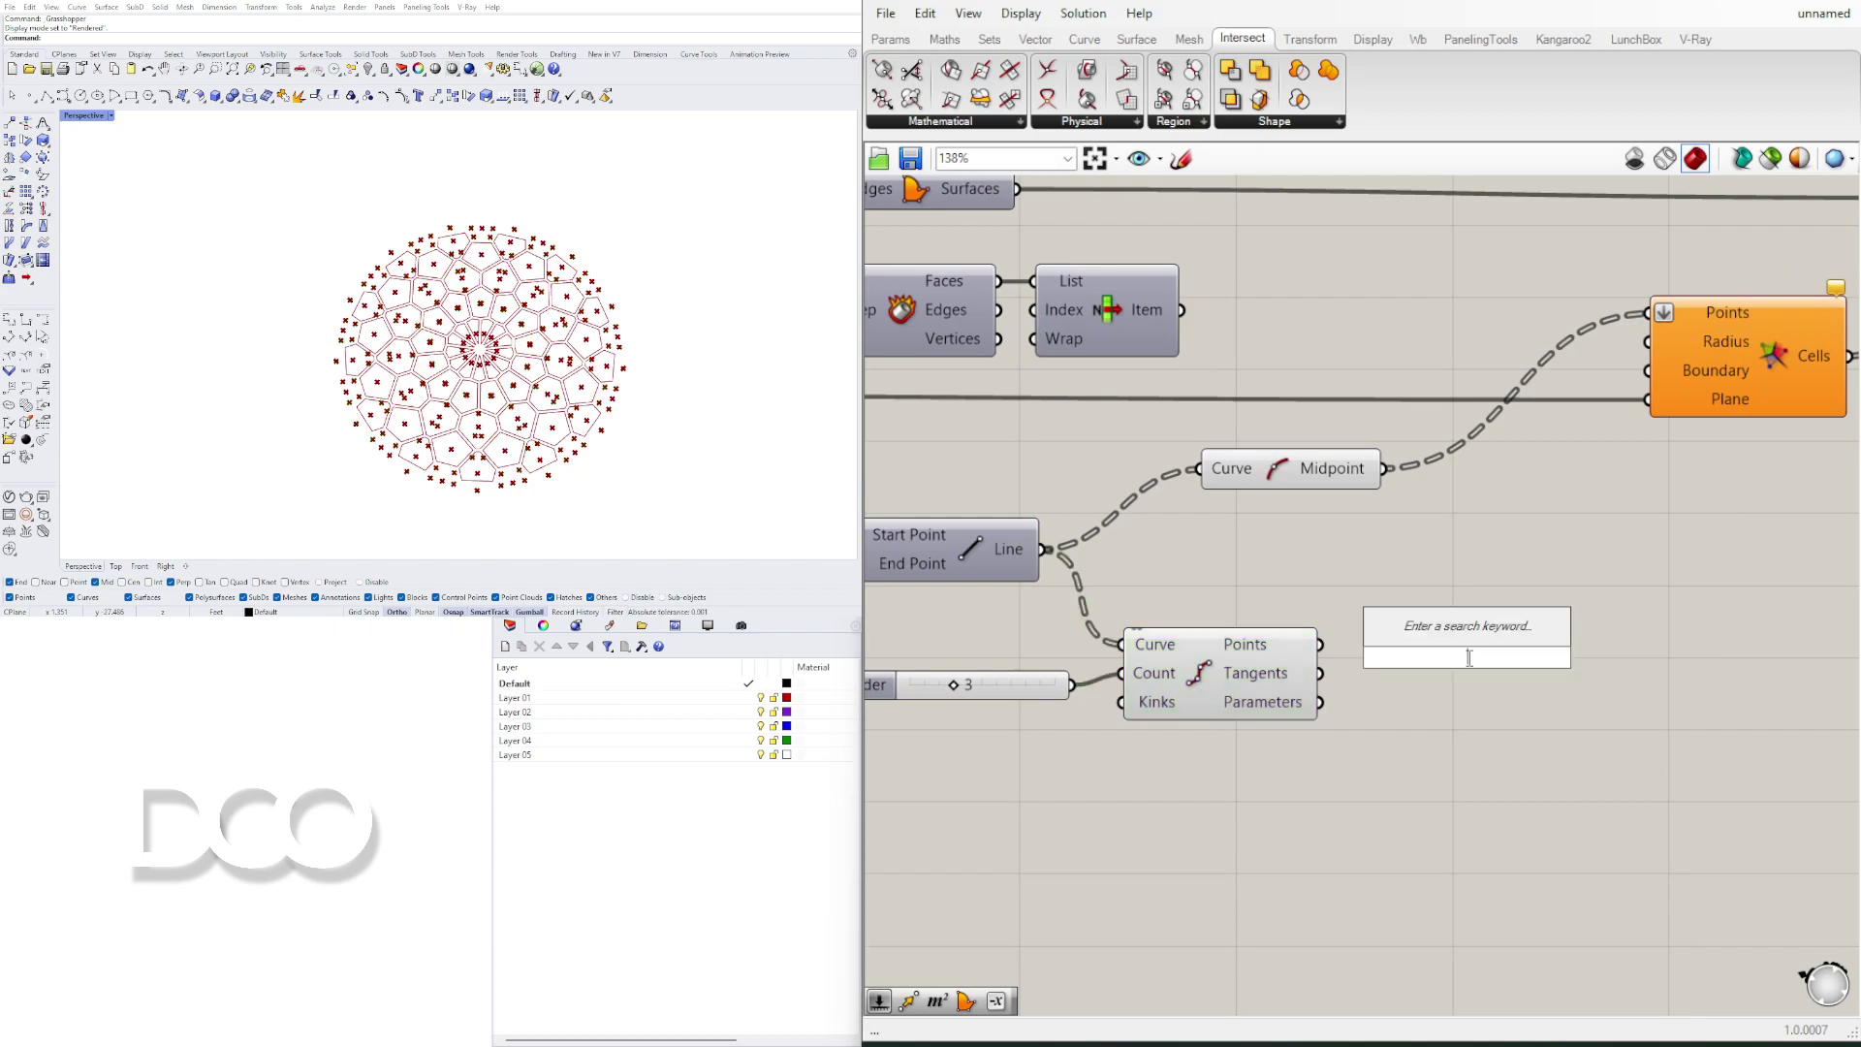
text(cull)
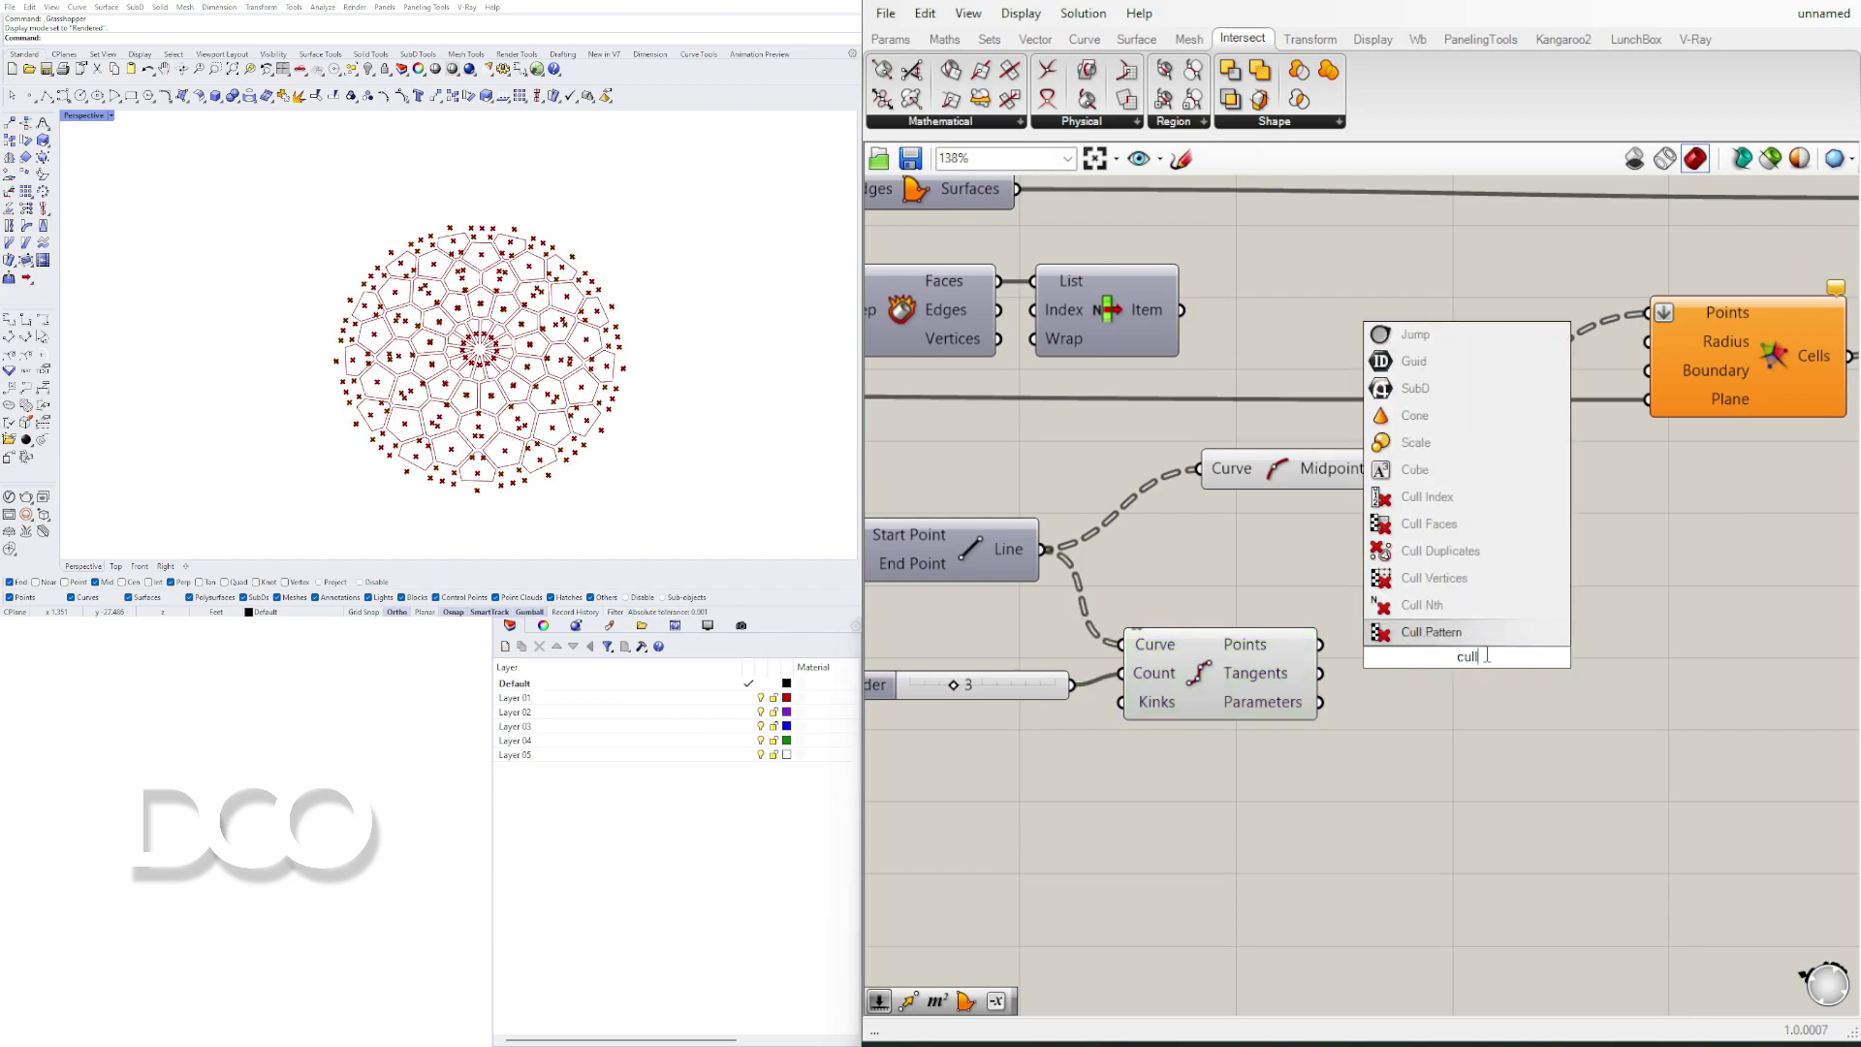
click(1444, 550)
click(1249, 651)
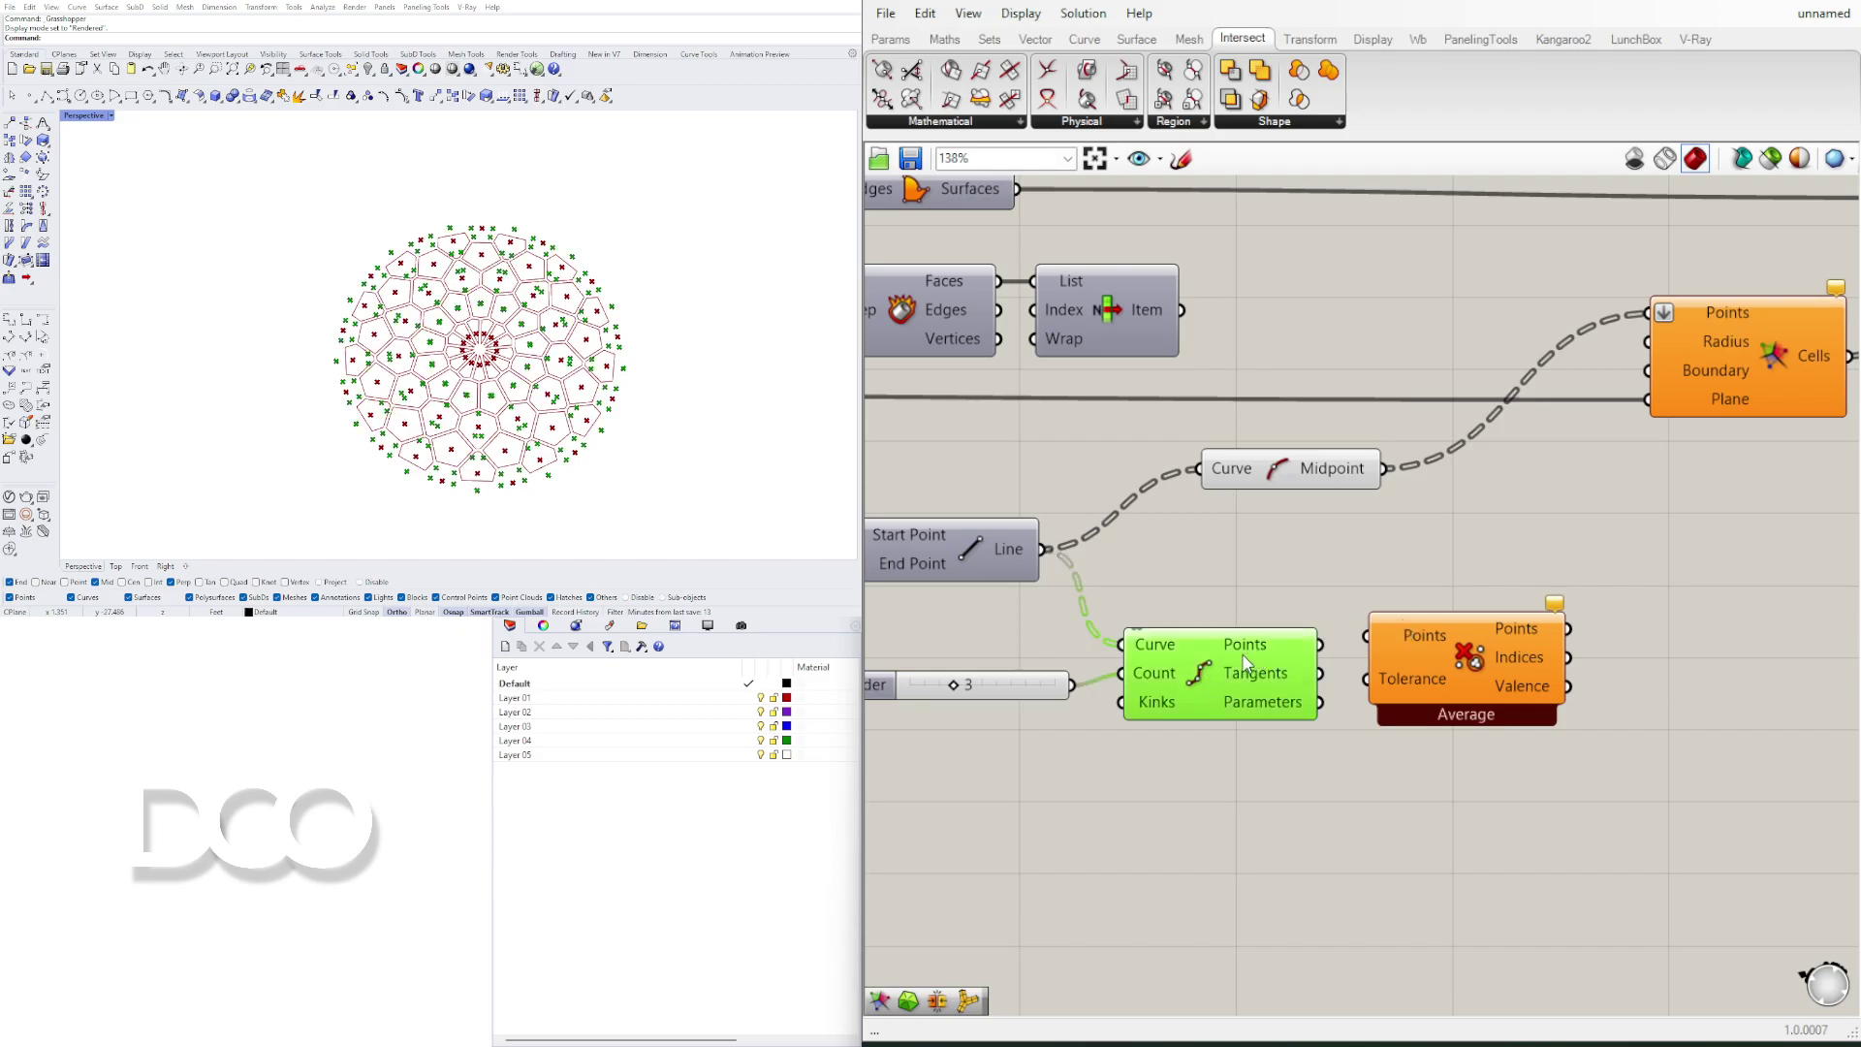
drag(1369, 631, 1370, 633)
drag(1507, 725, 1601, 696)
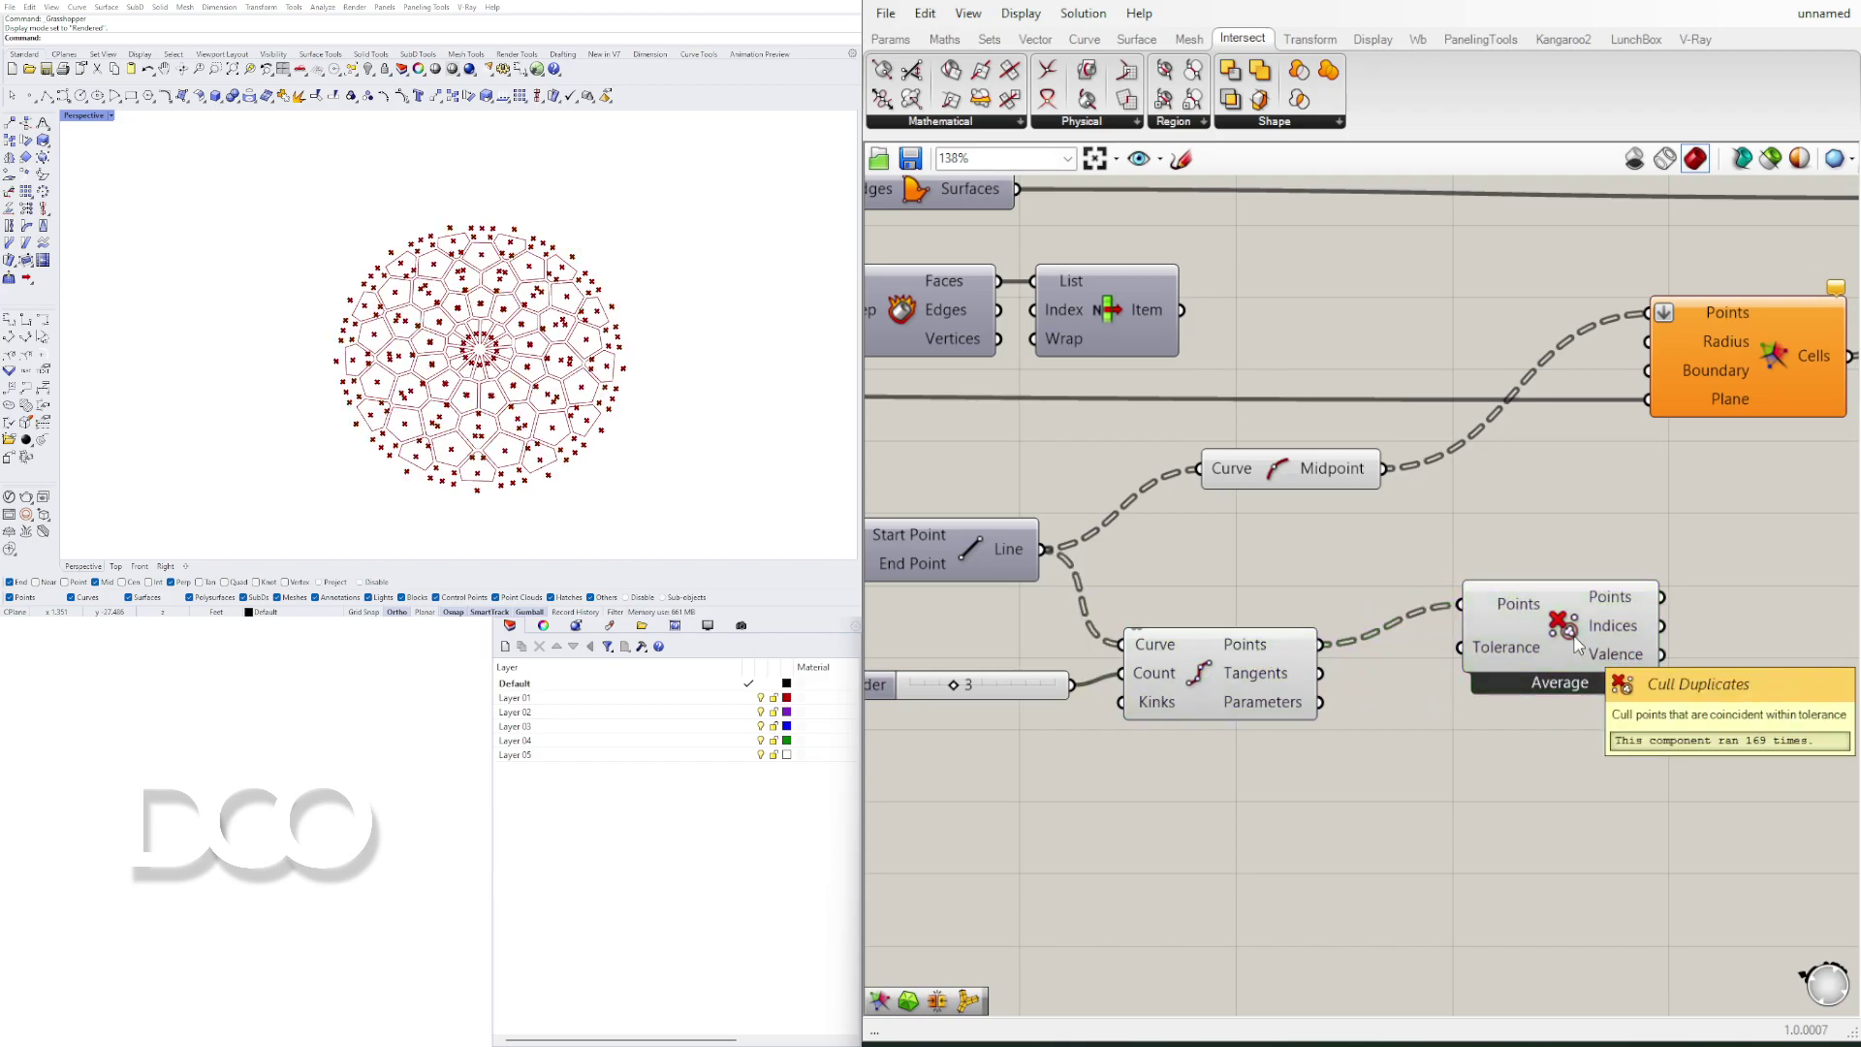
drag(1558, 630, 1490, 667)
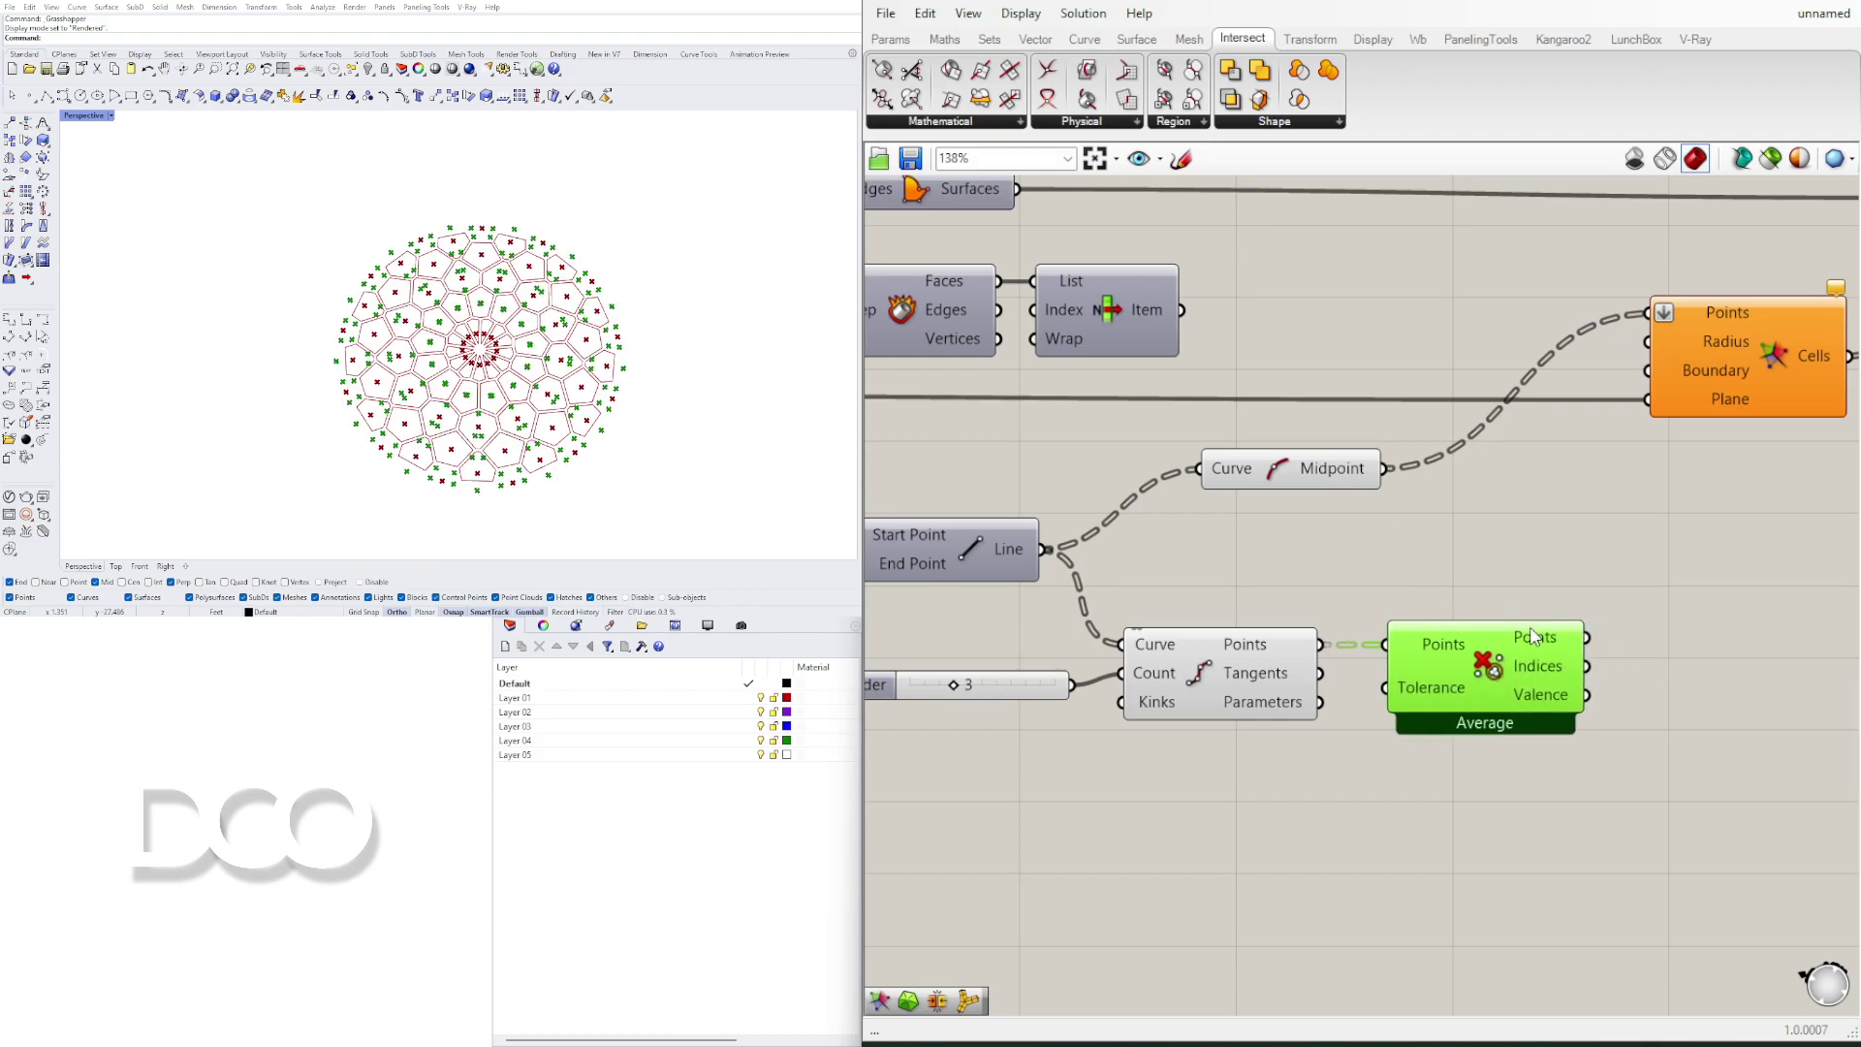
Step: Flatten the Points input of Cull Duplicates and replace the midpoints feeding Voronoi's Points input with its Points output
right_click(1435, 657)
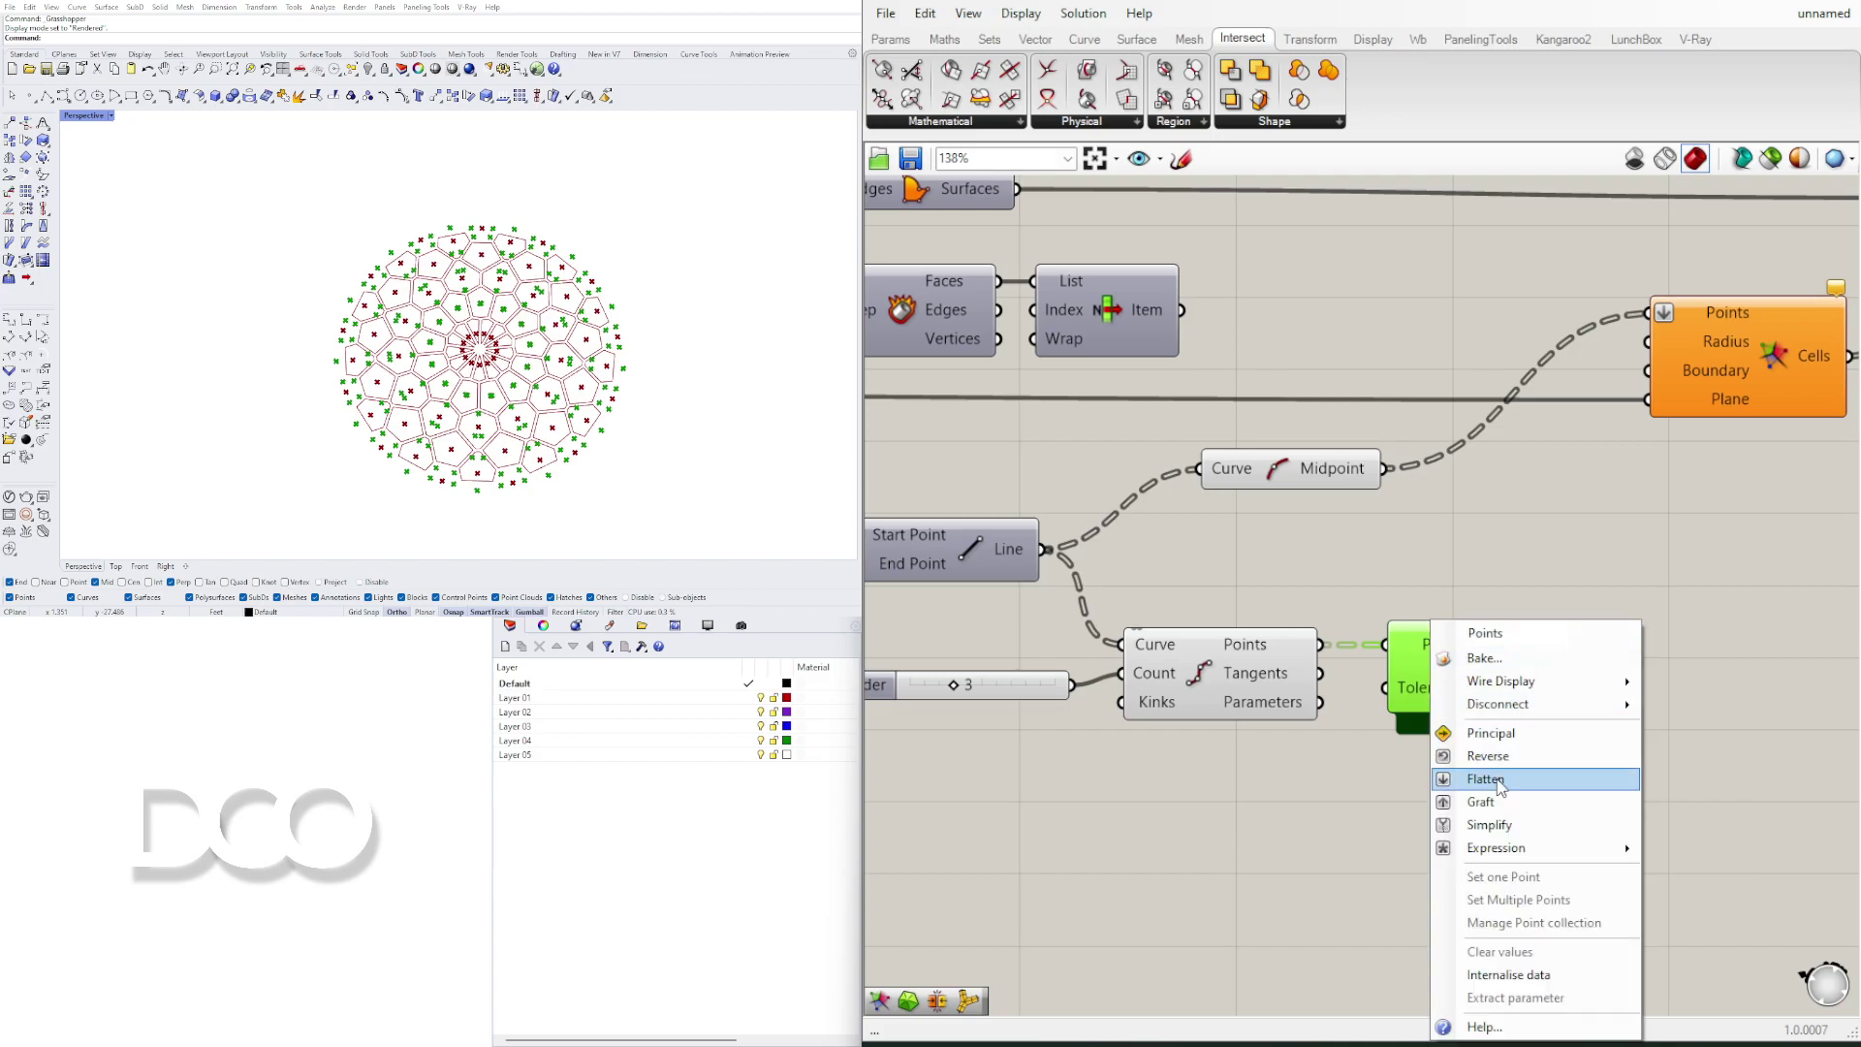
click(1497, 783)
mouse_move(1433, 641)
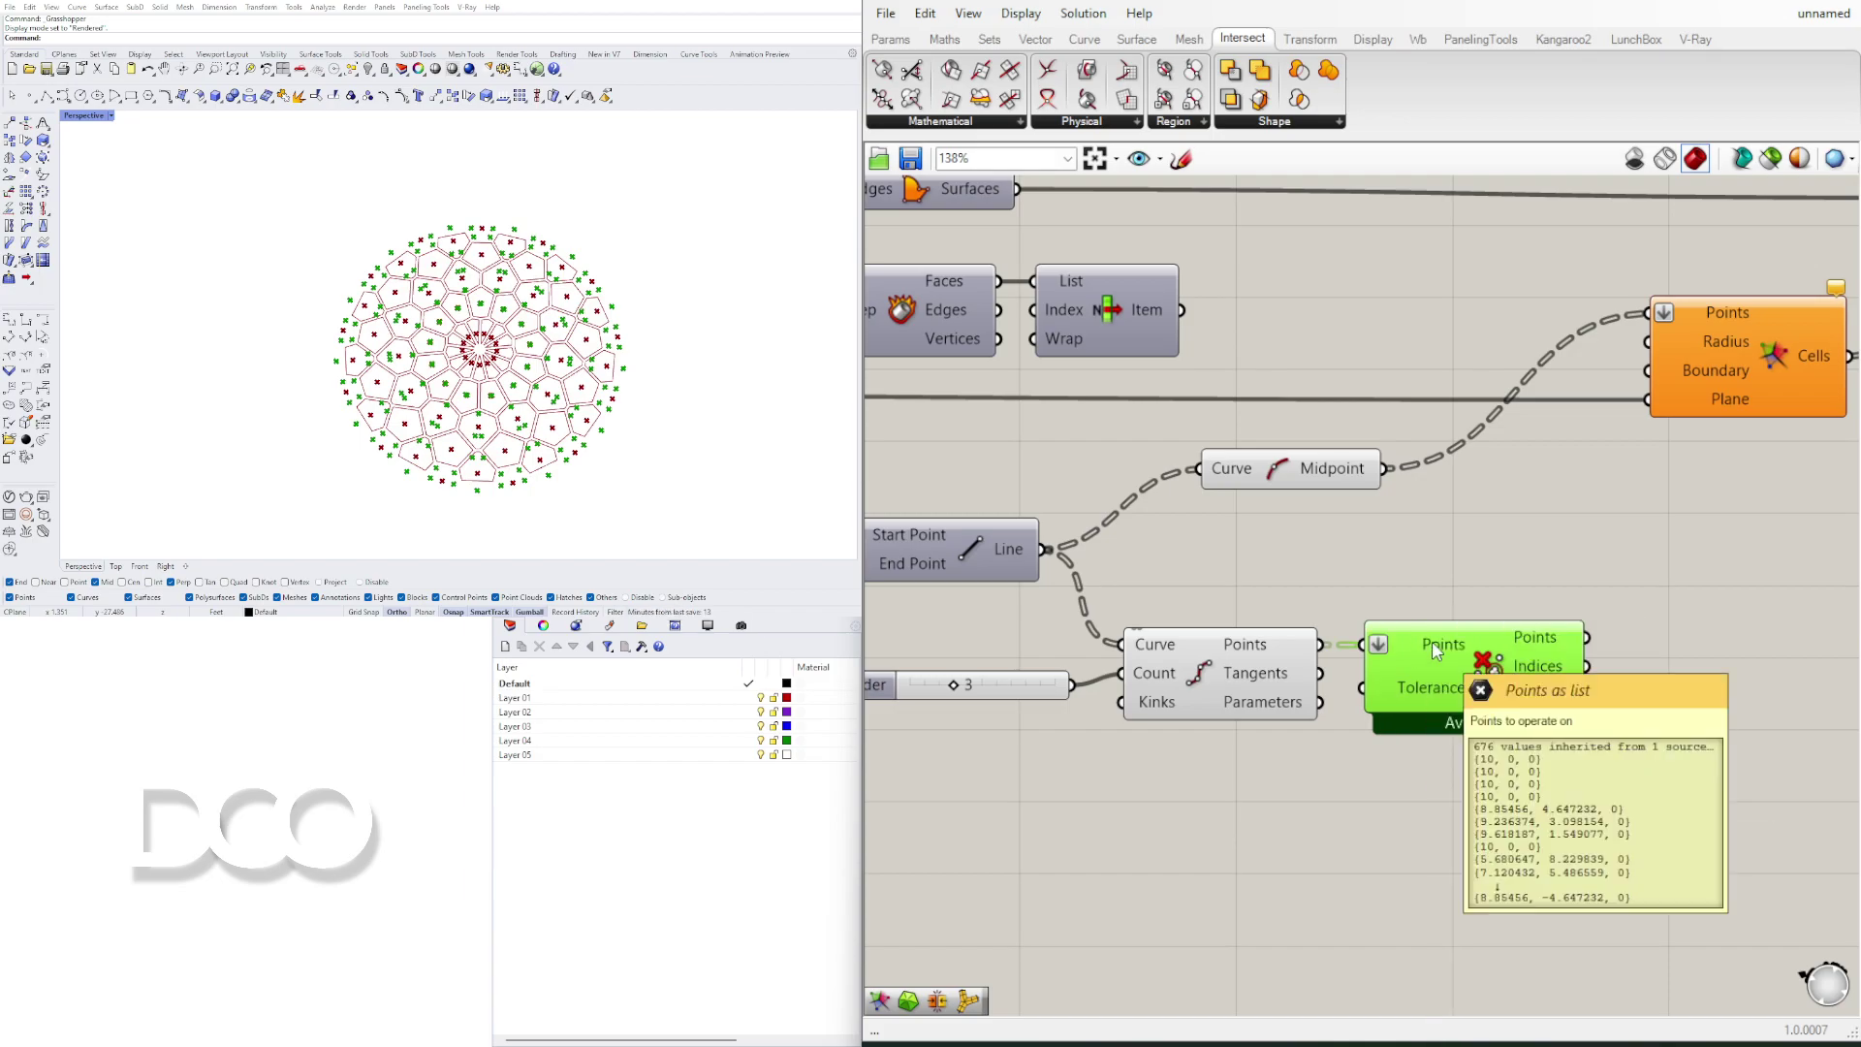
mouse_move(1562, 648)
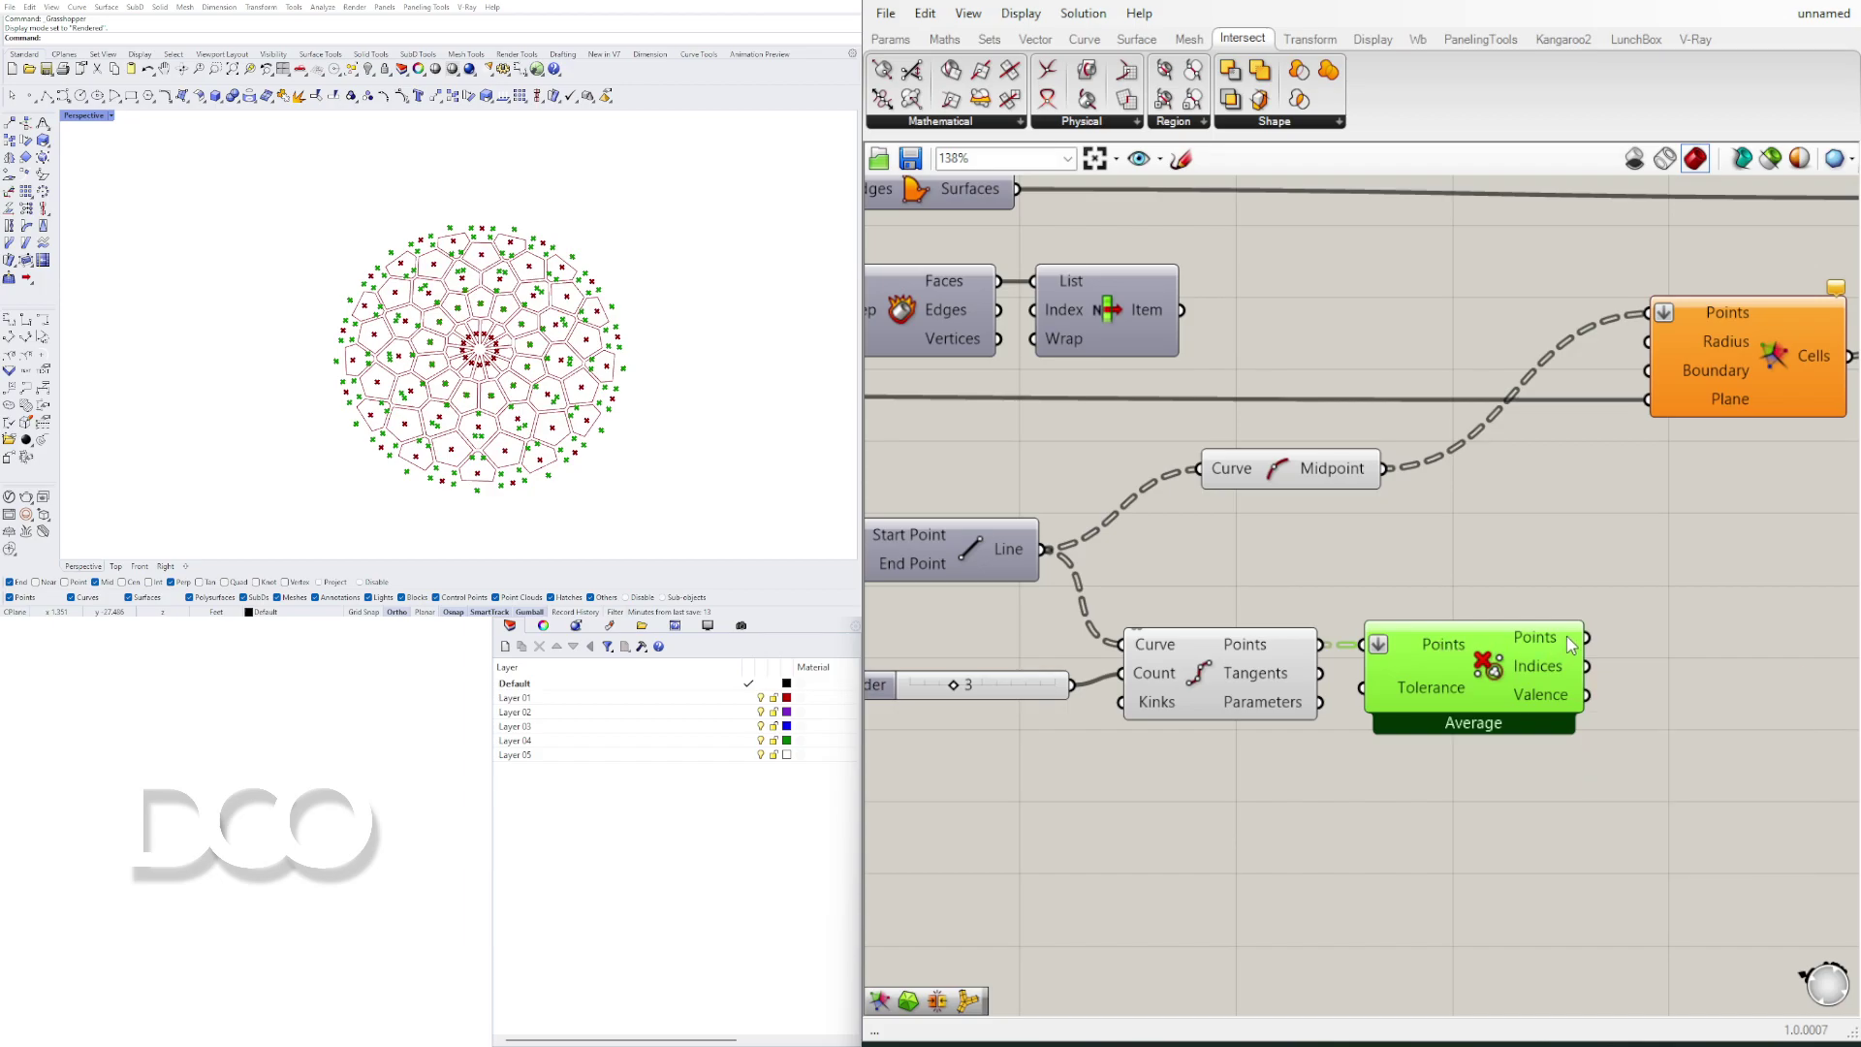
drag(1614, 607, 1646, 314)
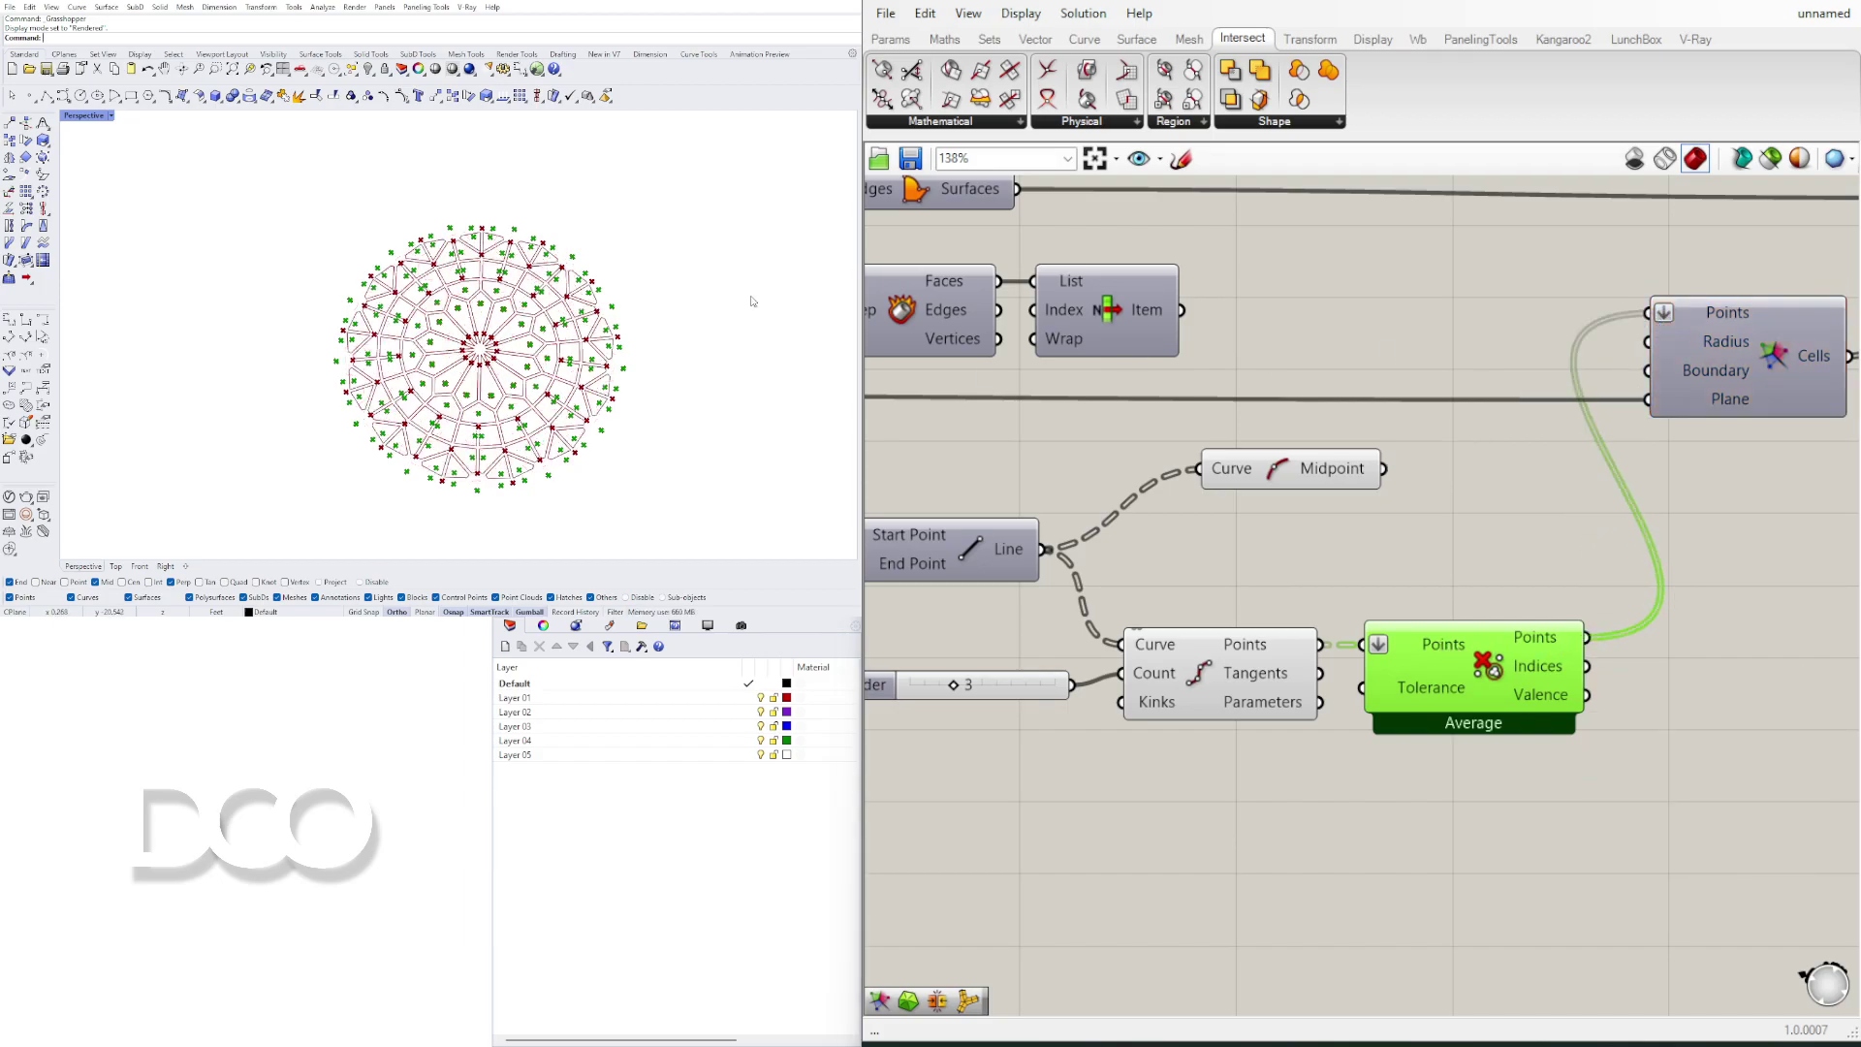
Step: Move the Voronoi component and all components downstream of it further away from Cull Duplicates
click(1532, 487)
scroll(1511, 446, down, 5)
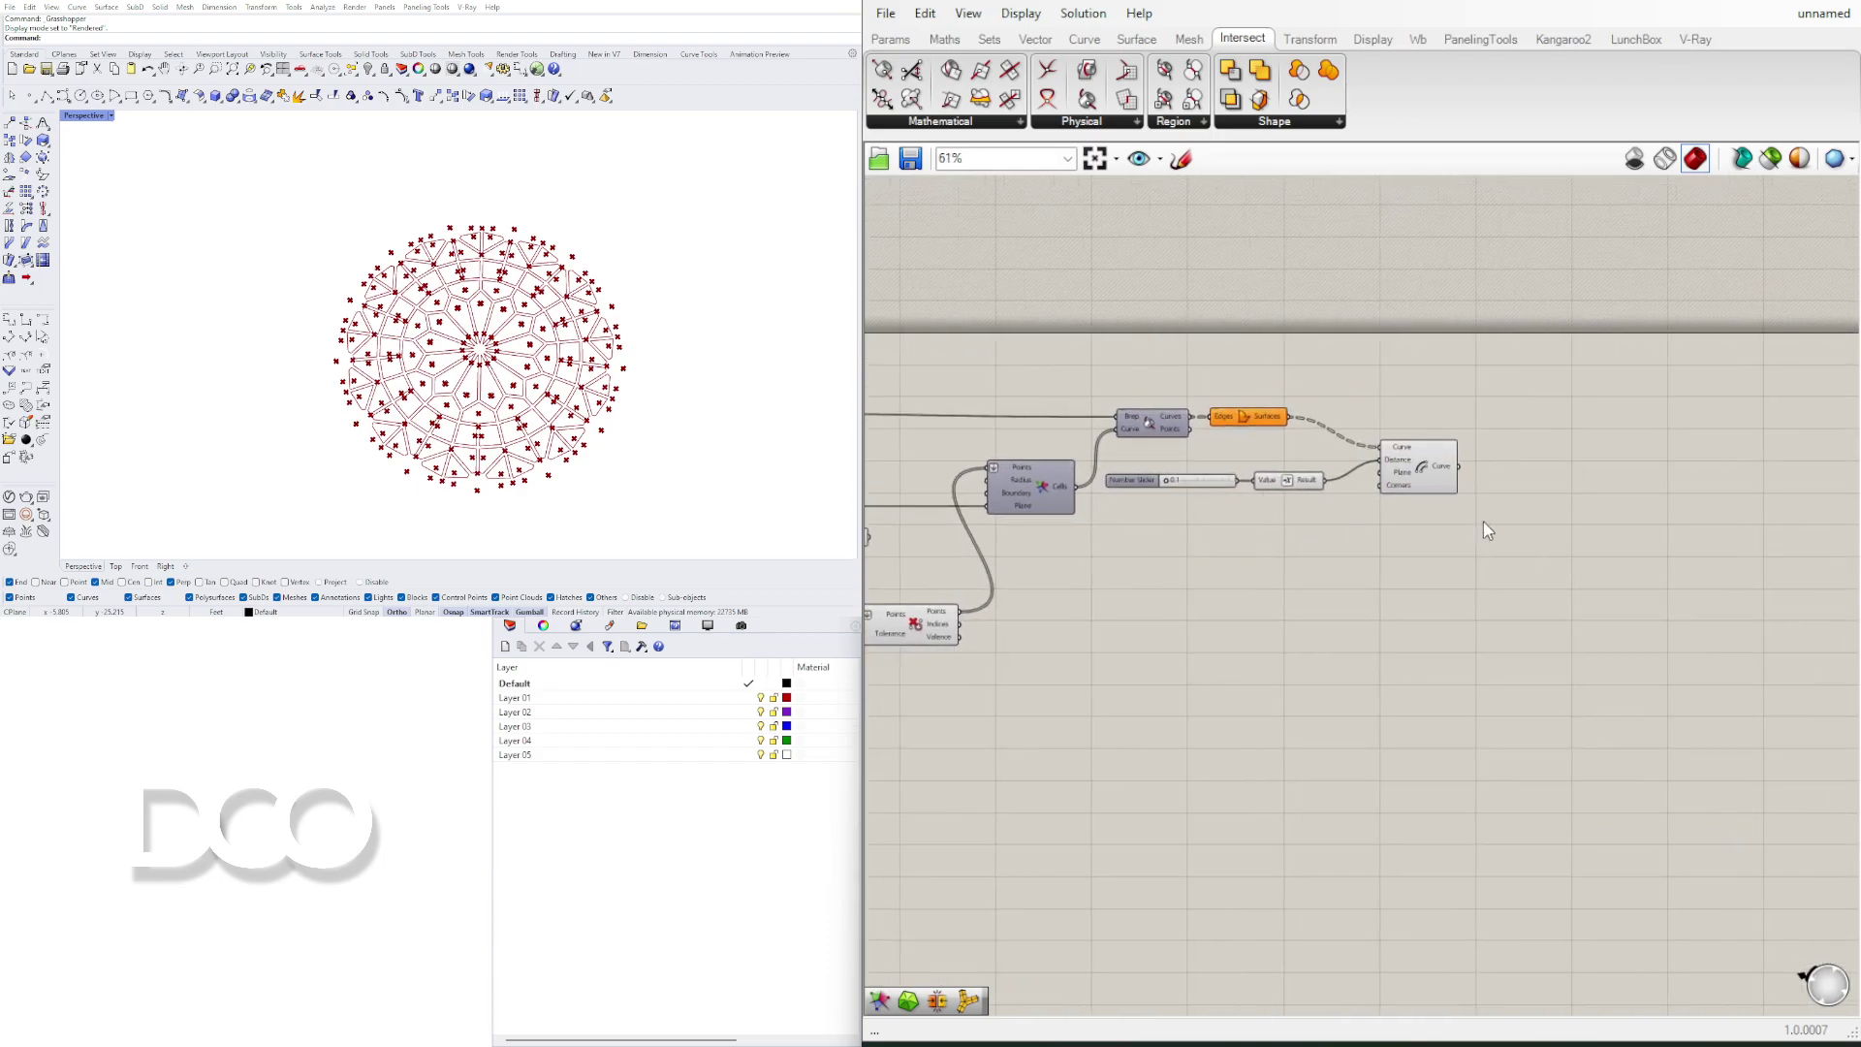
drag(1539, 538, 1010, 340)
drag(1053, 477, 1194, 477)
click(1241, 631)
right_drag(1242, 631, 1733, 613)
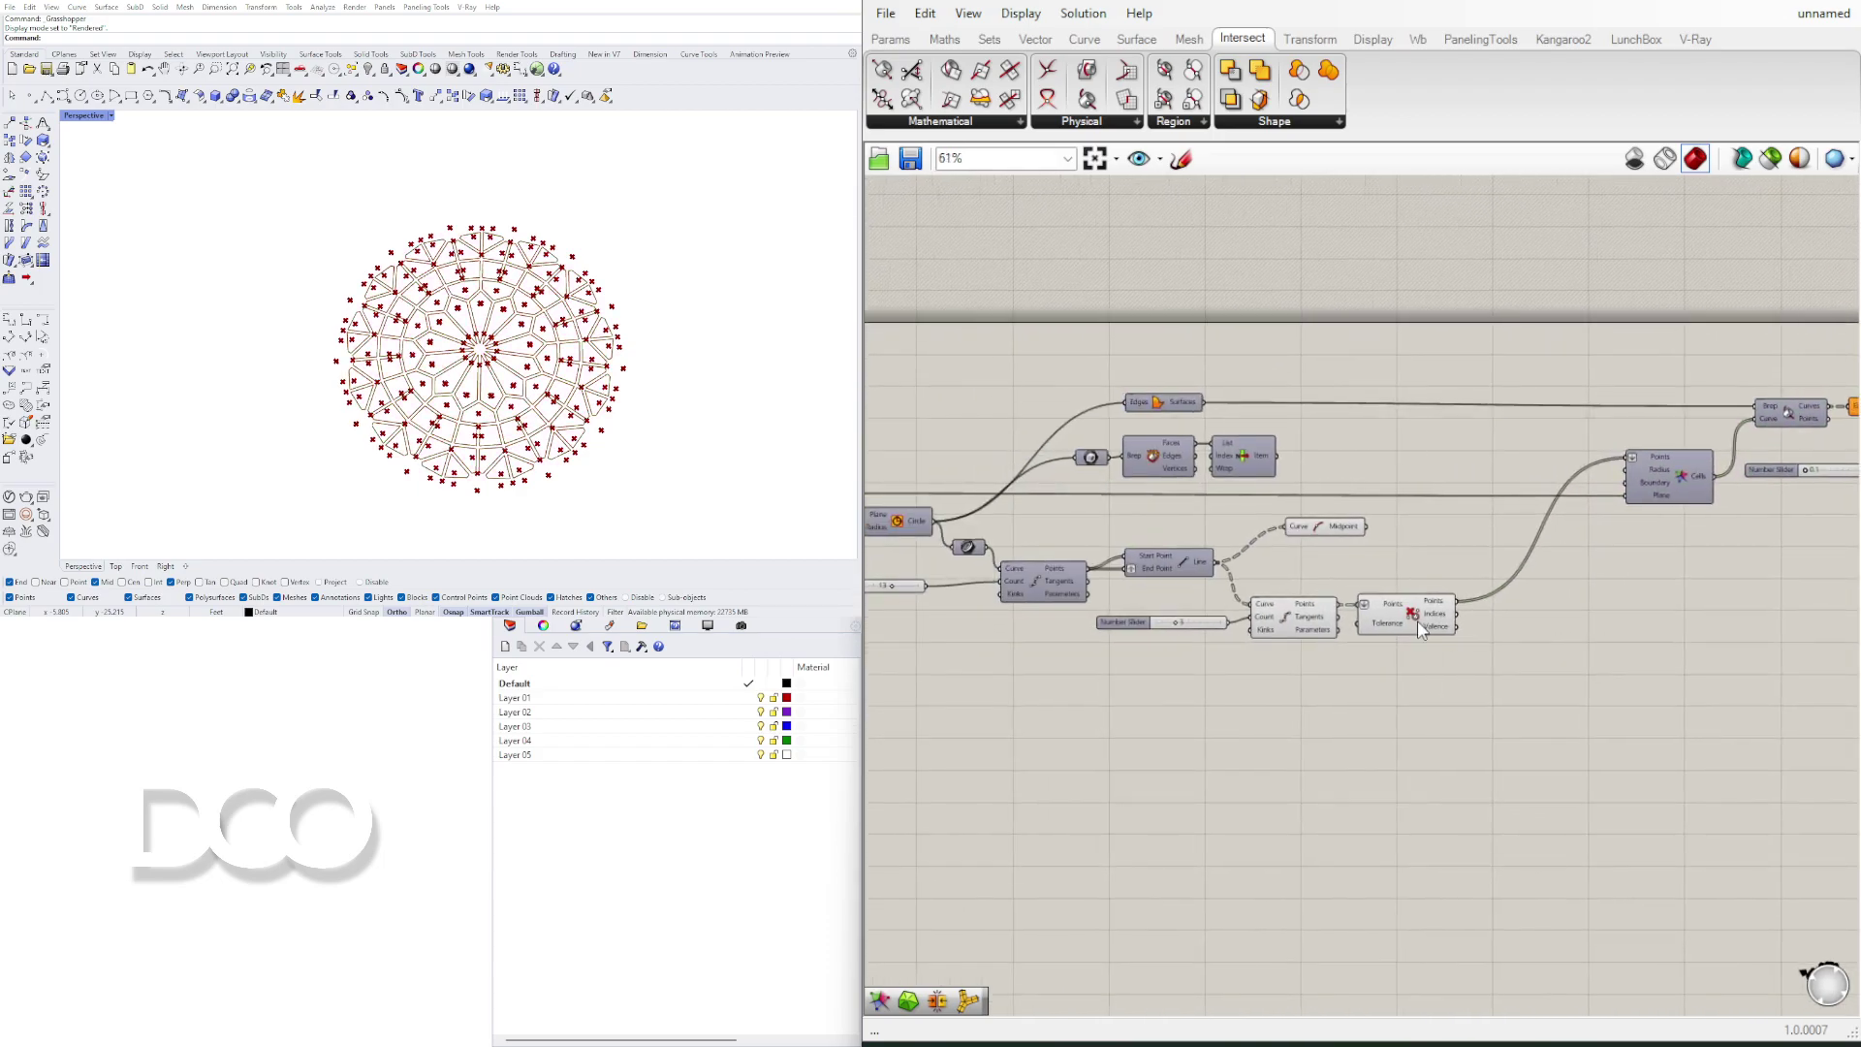
Step: Turn off the preview of the second Divide Curve and the Cull Duplicates components
scroll(1343, 599, up, 2)
click(1257, 613)
right_click(1271, 618)
click(1295, 675)
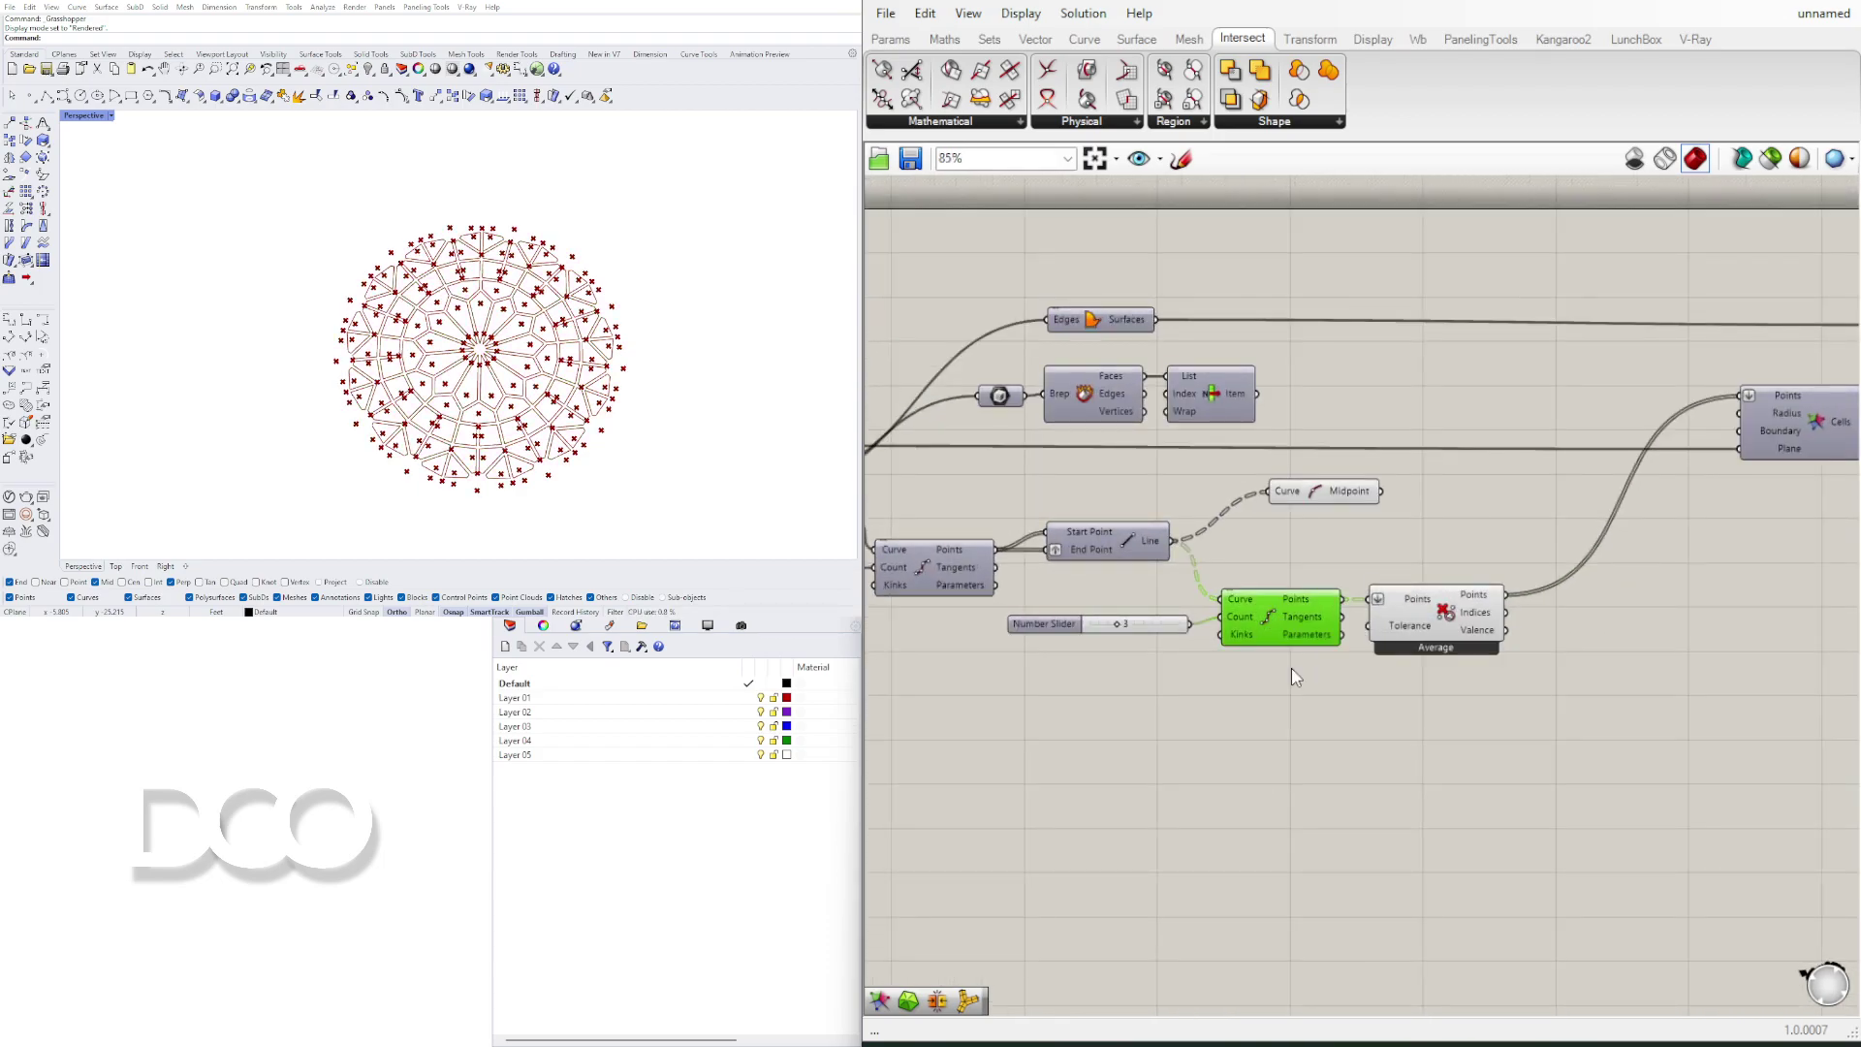
right_click(1444, 613)
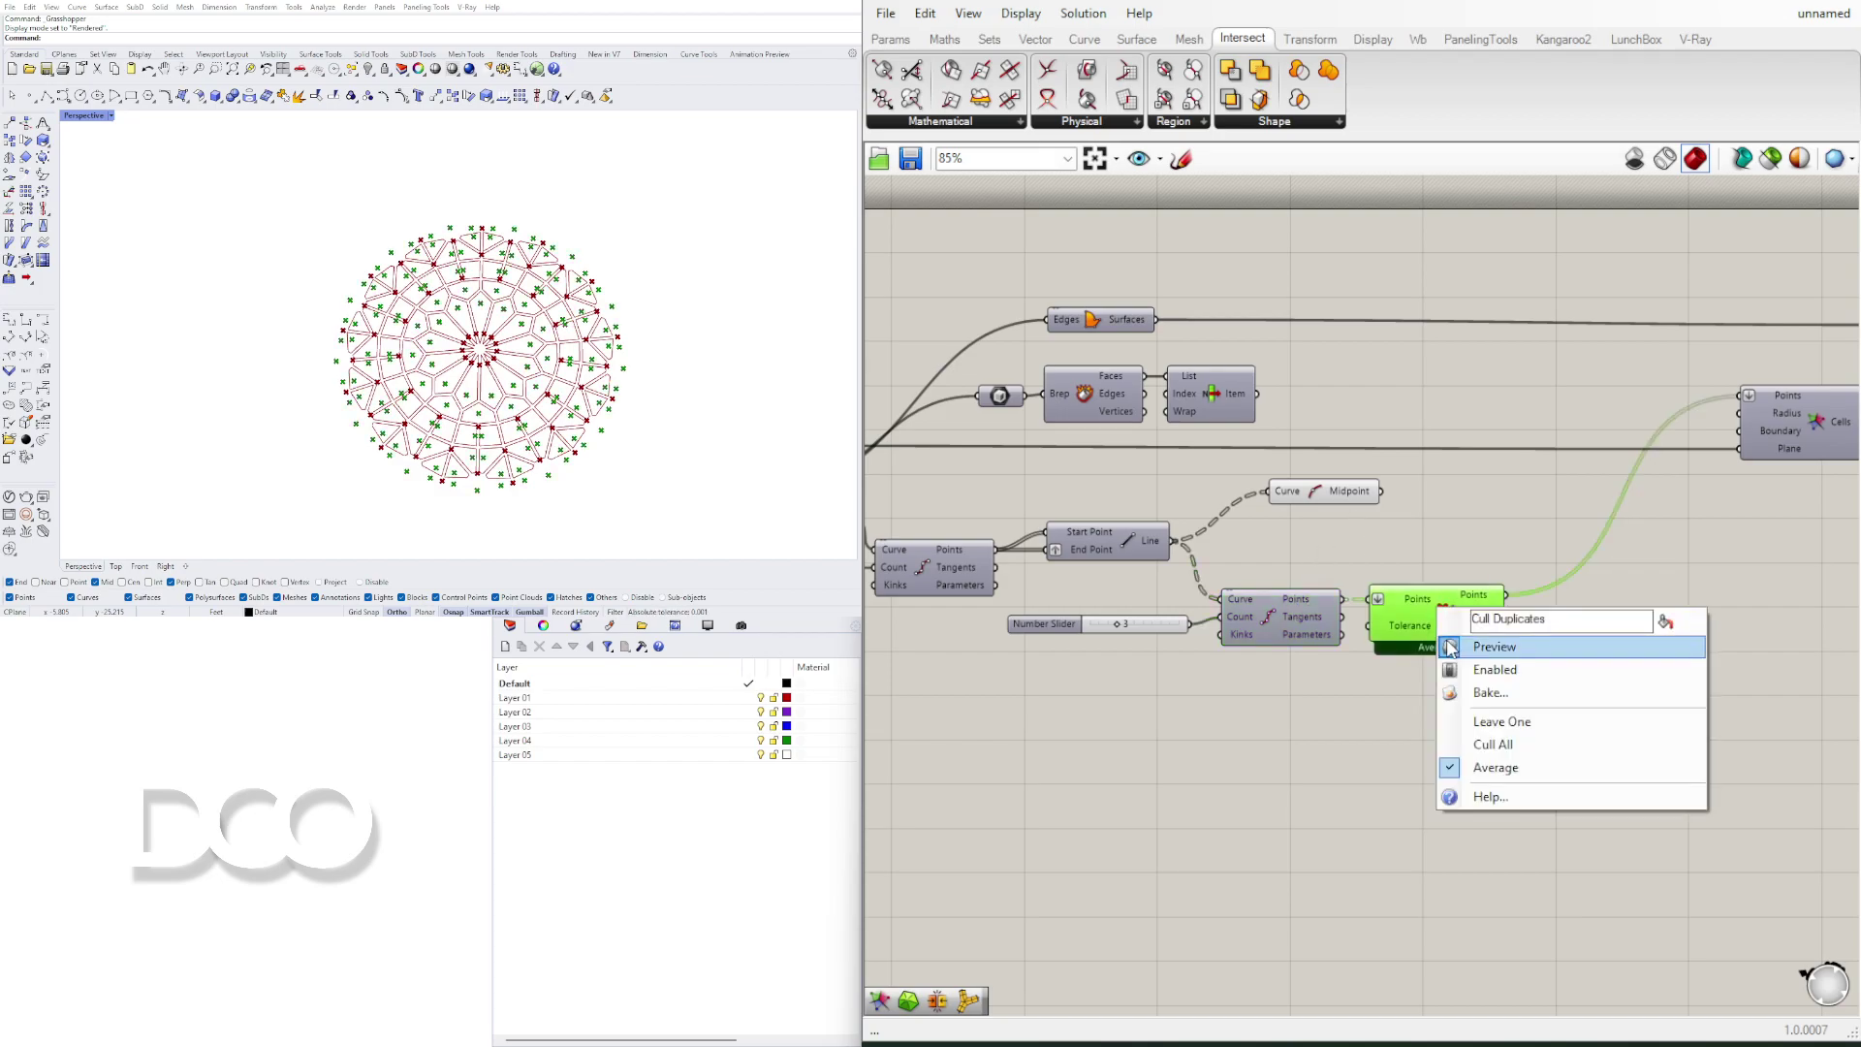
click(1498, 645)
click(1460, 529)
scroll(504, 368, up, 4)
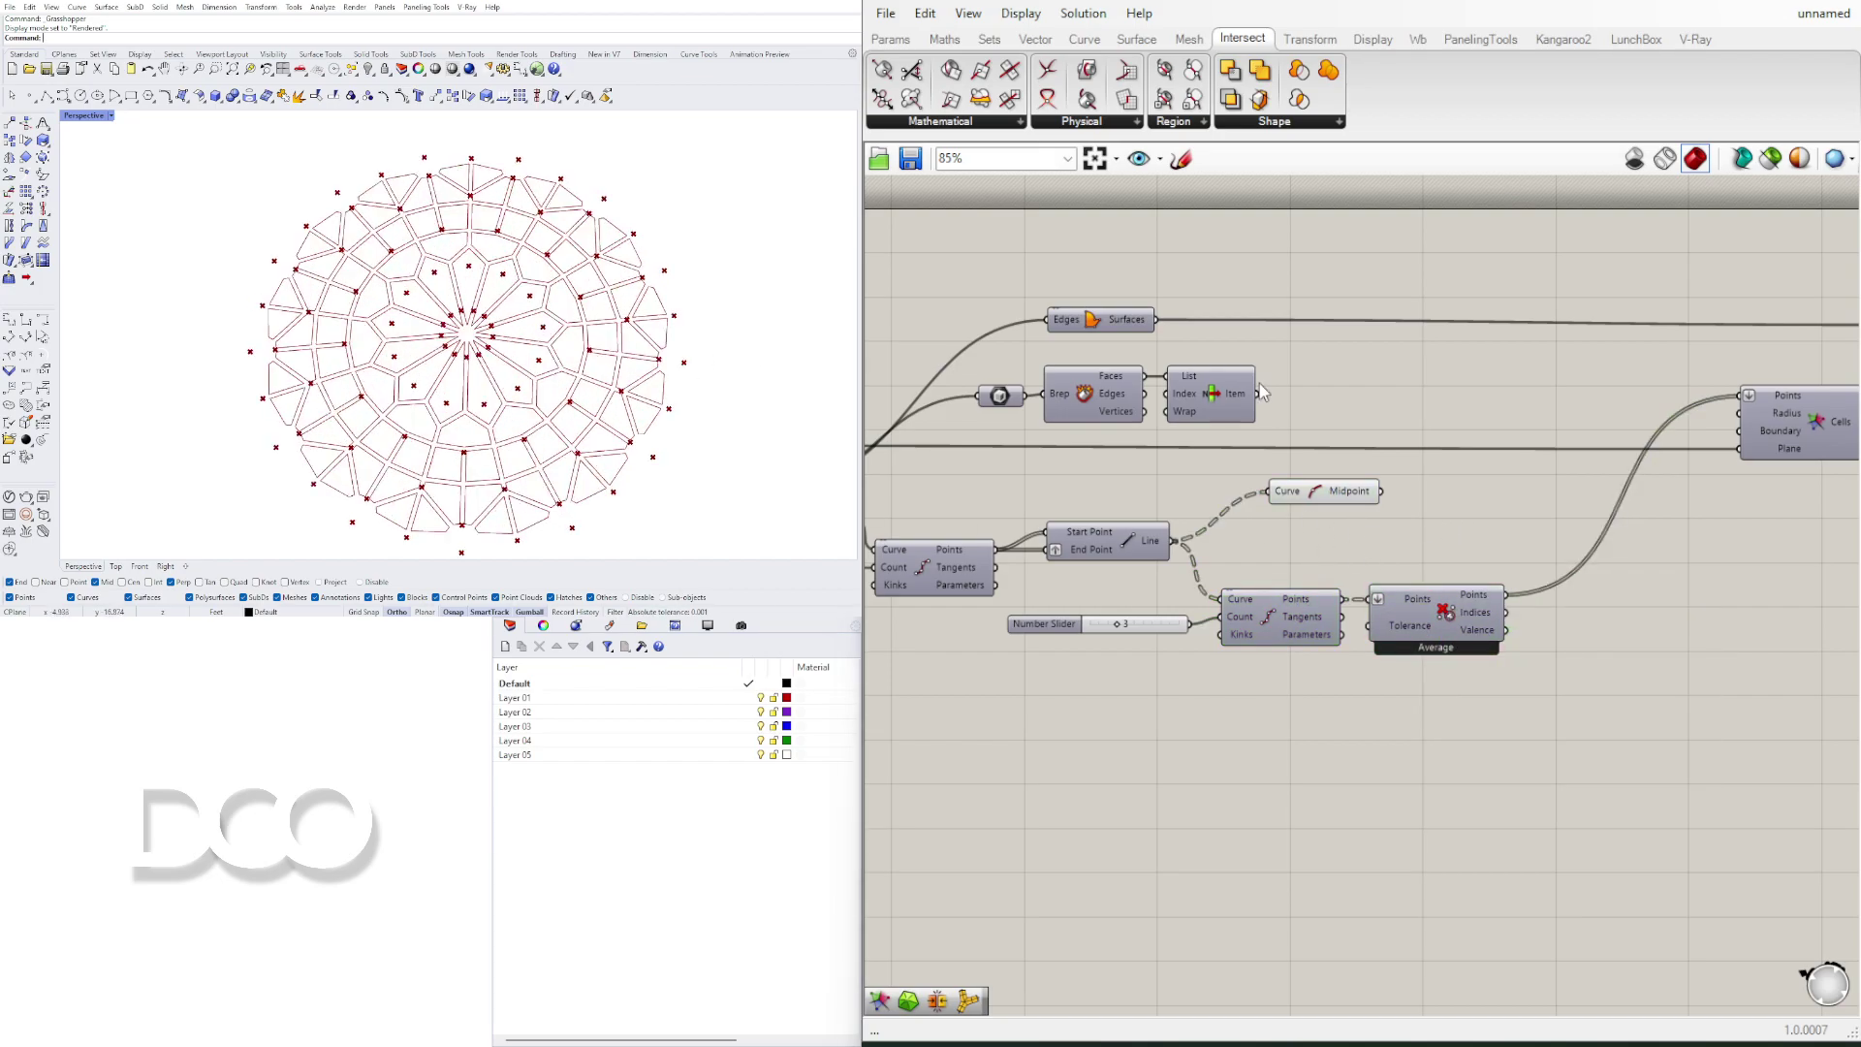
Step: Try a line division count of 2, and return the slider to 3
right_drag(1106, 565, 1328, 616)
scroll(1329, 617, down, 1)
scroll(1328, 664, up, 7)
scroll(1366, 667, up, 1)
mouse_move(1354, 644)
mouse_down()
mouse_move(1299, 647)
mouse_move(1531, 655)
mouse_move(1326, 639)
mouse_up()
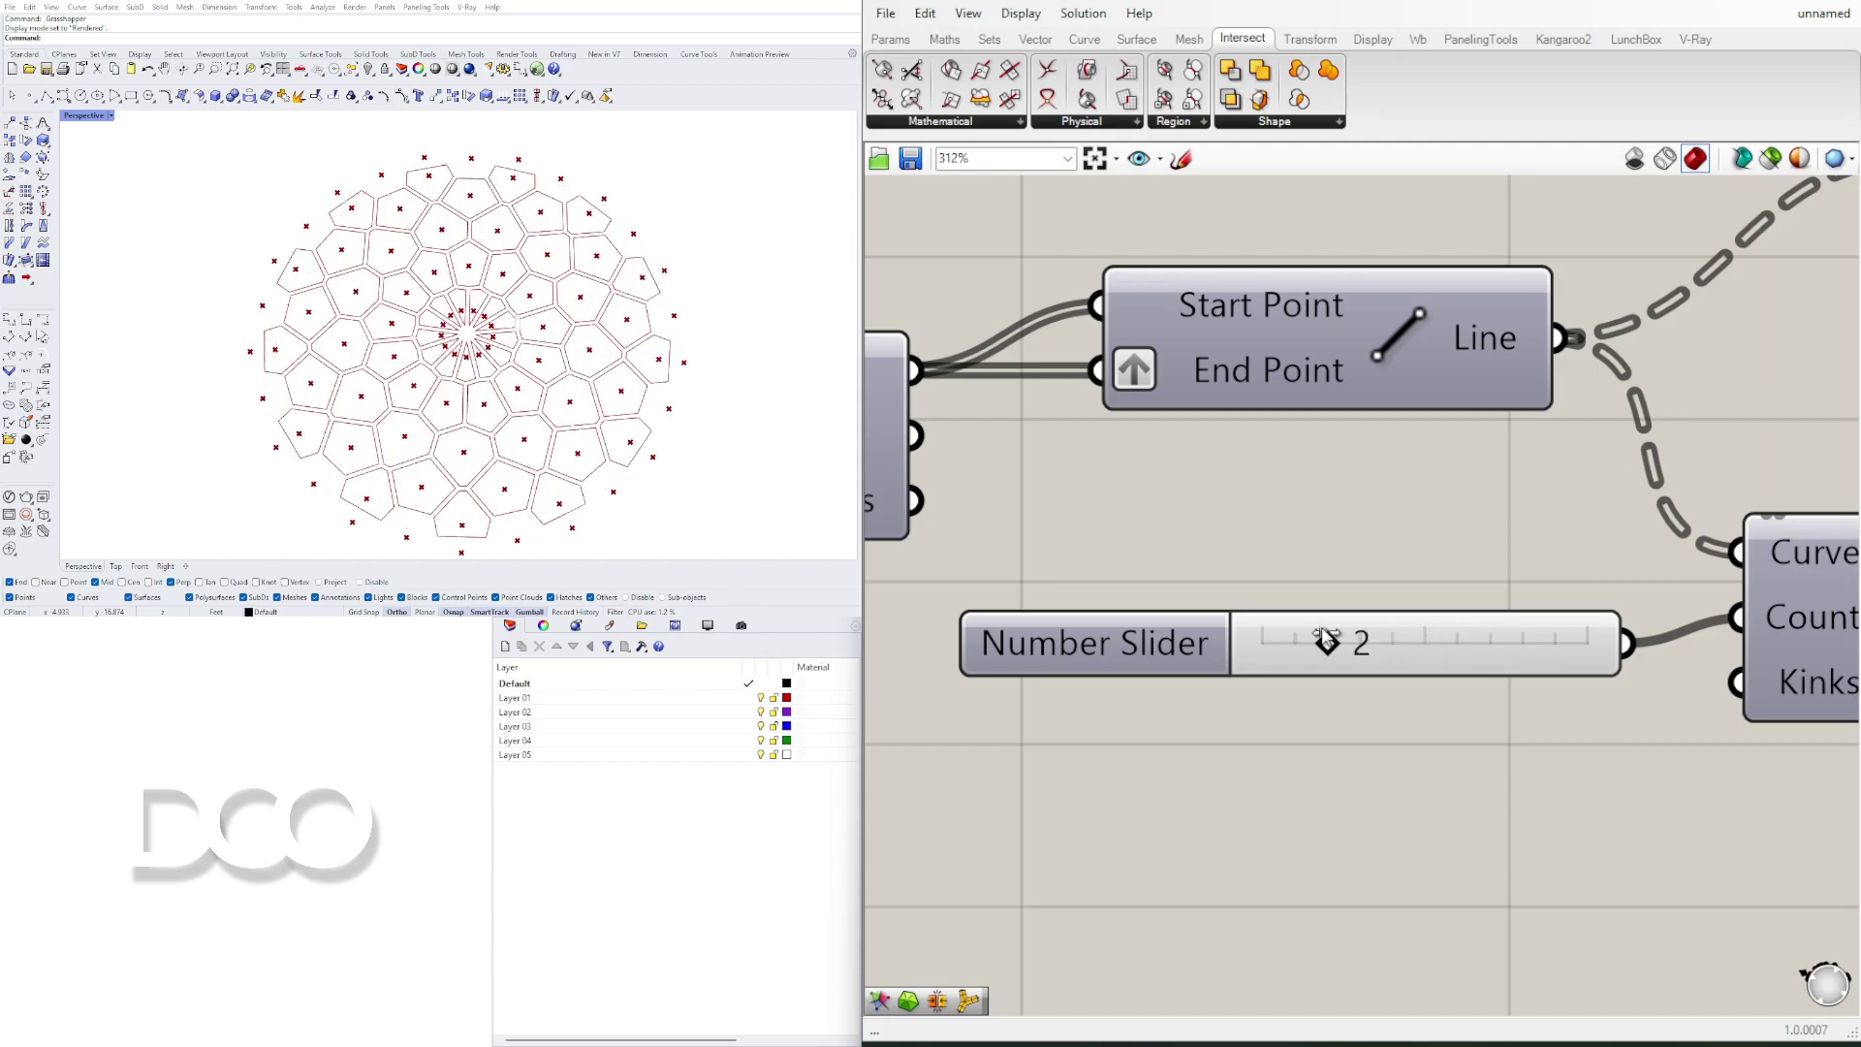
drag(1326, 638, 1362, 637)
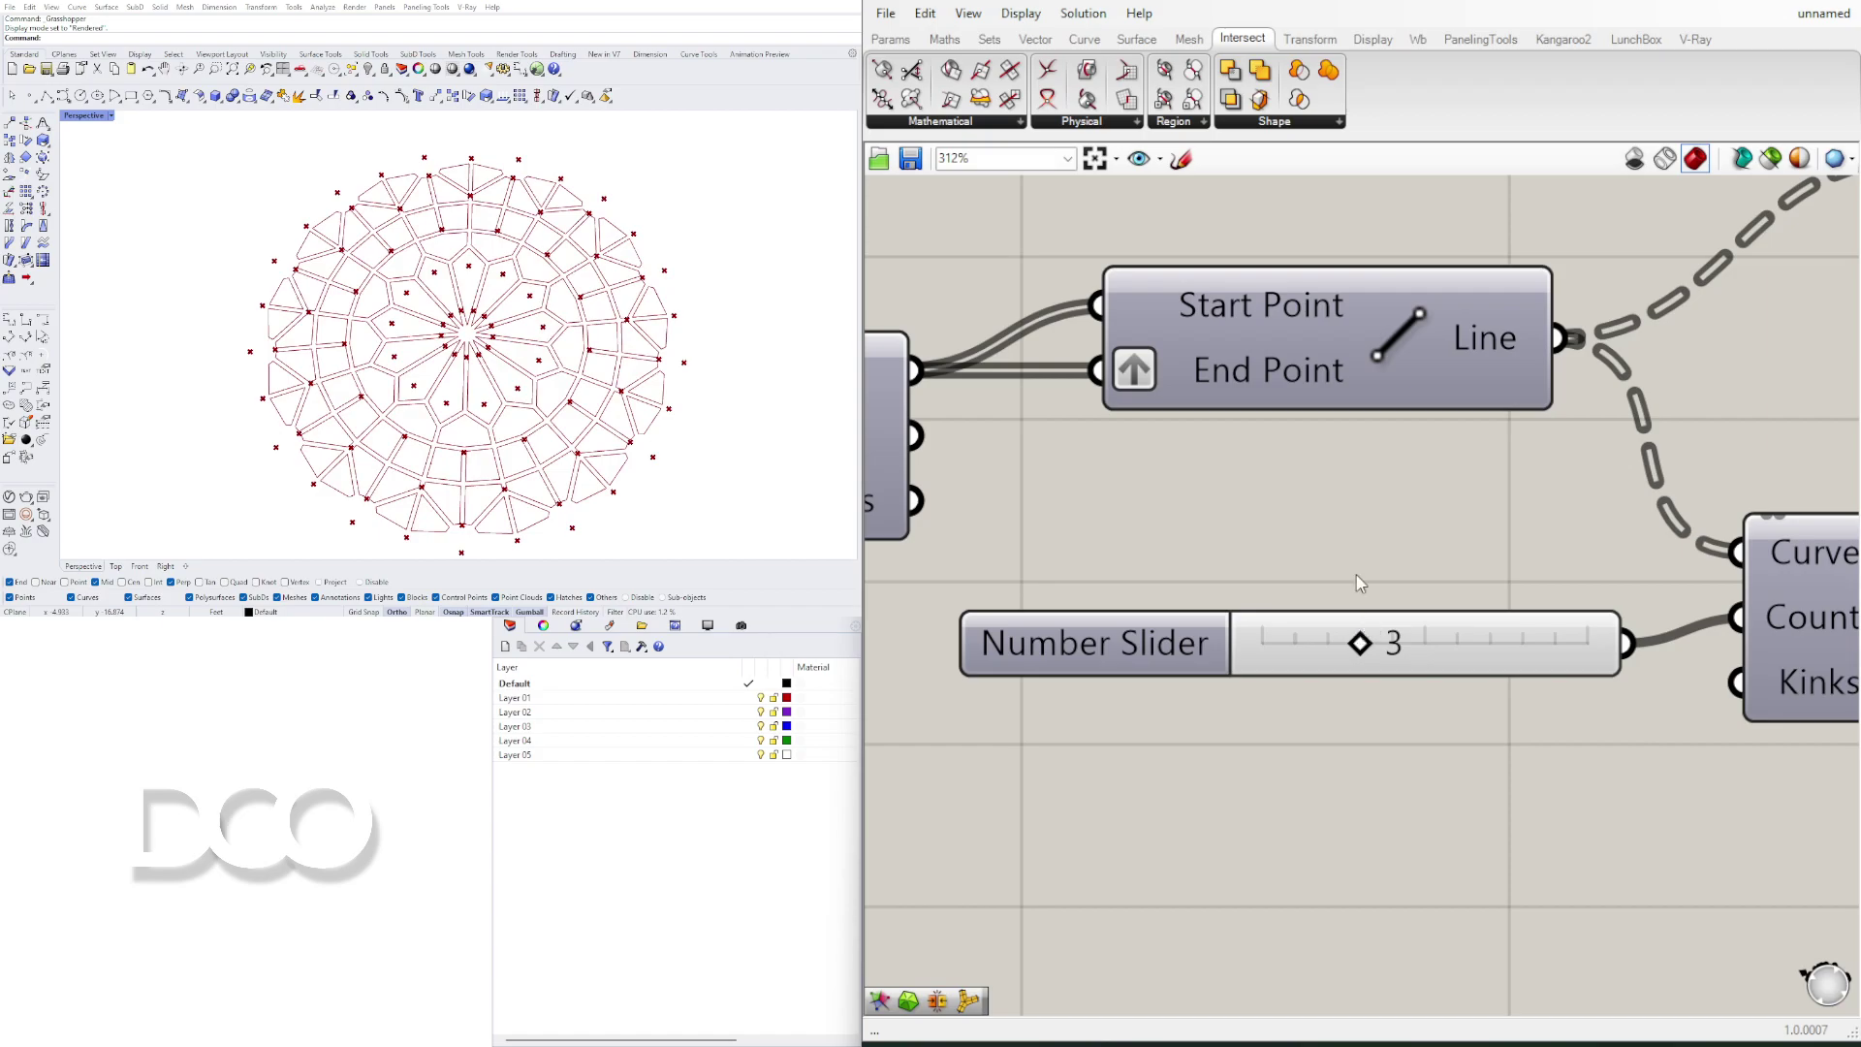
Step: Set the circle division count to 9 and move its slider closer to the first Divide Curve
scroll(1356, 583, down, 6)
right_drag(1138, 445, 1453, 685)
scroll(1166, 622, up, 3)
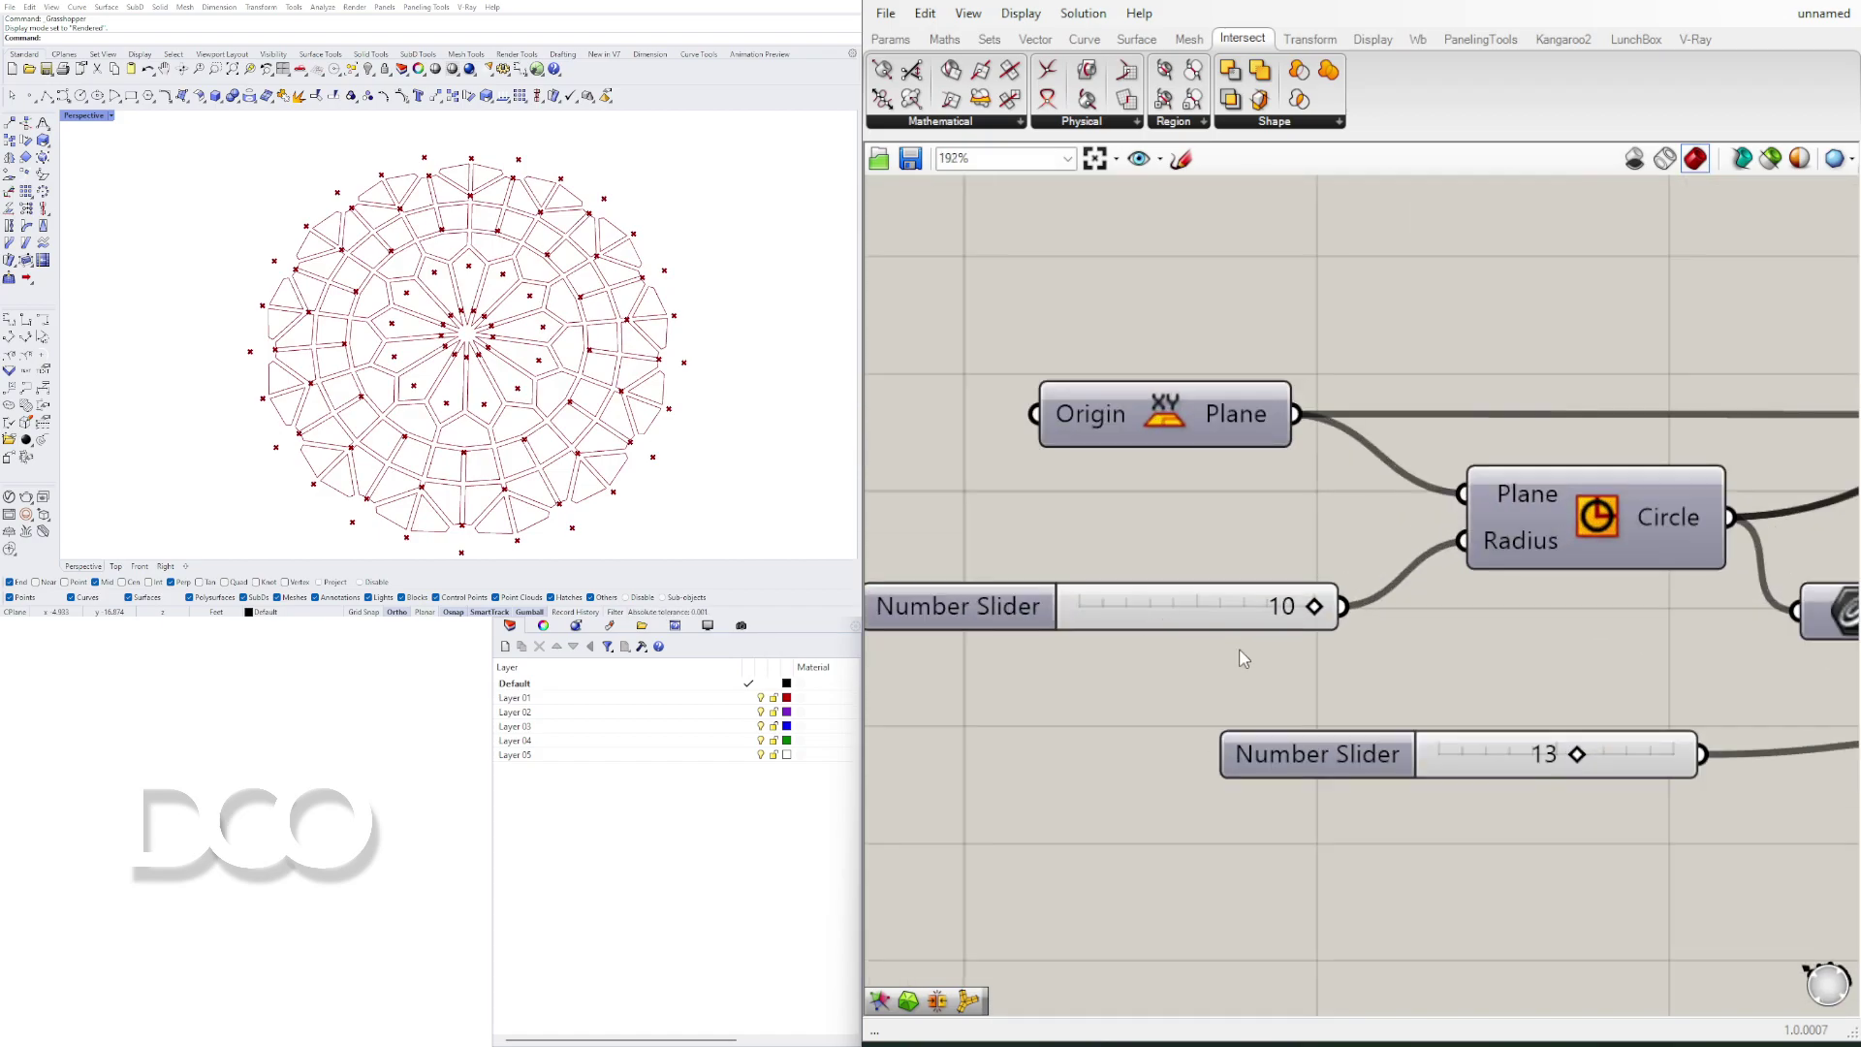
scroll(1243, 658, down, 3)
right_drag(1195, 676, 1525, 680)
scroll(1200, 644, up, 6)
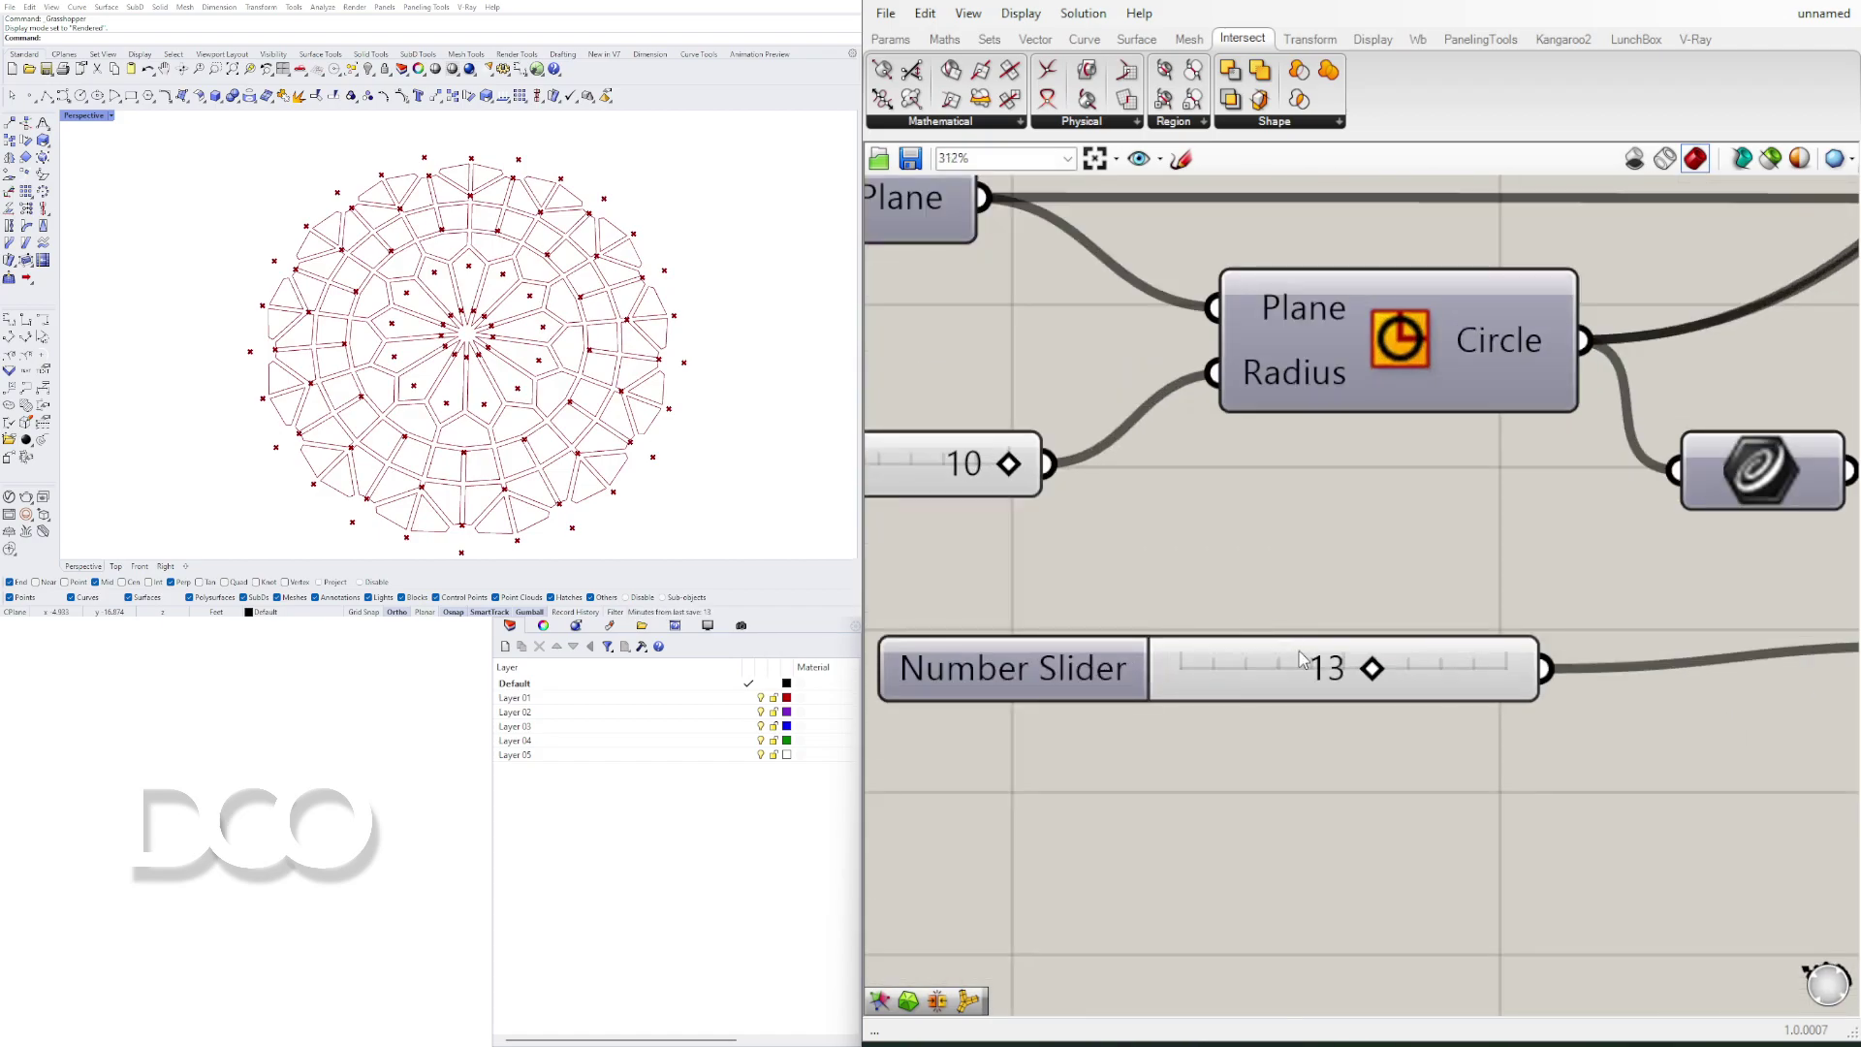
drag(1371, 675, 1299, 672)
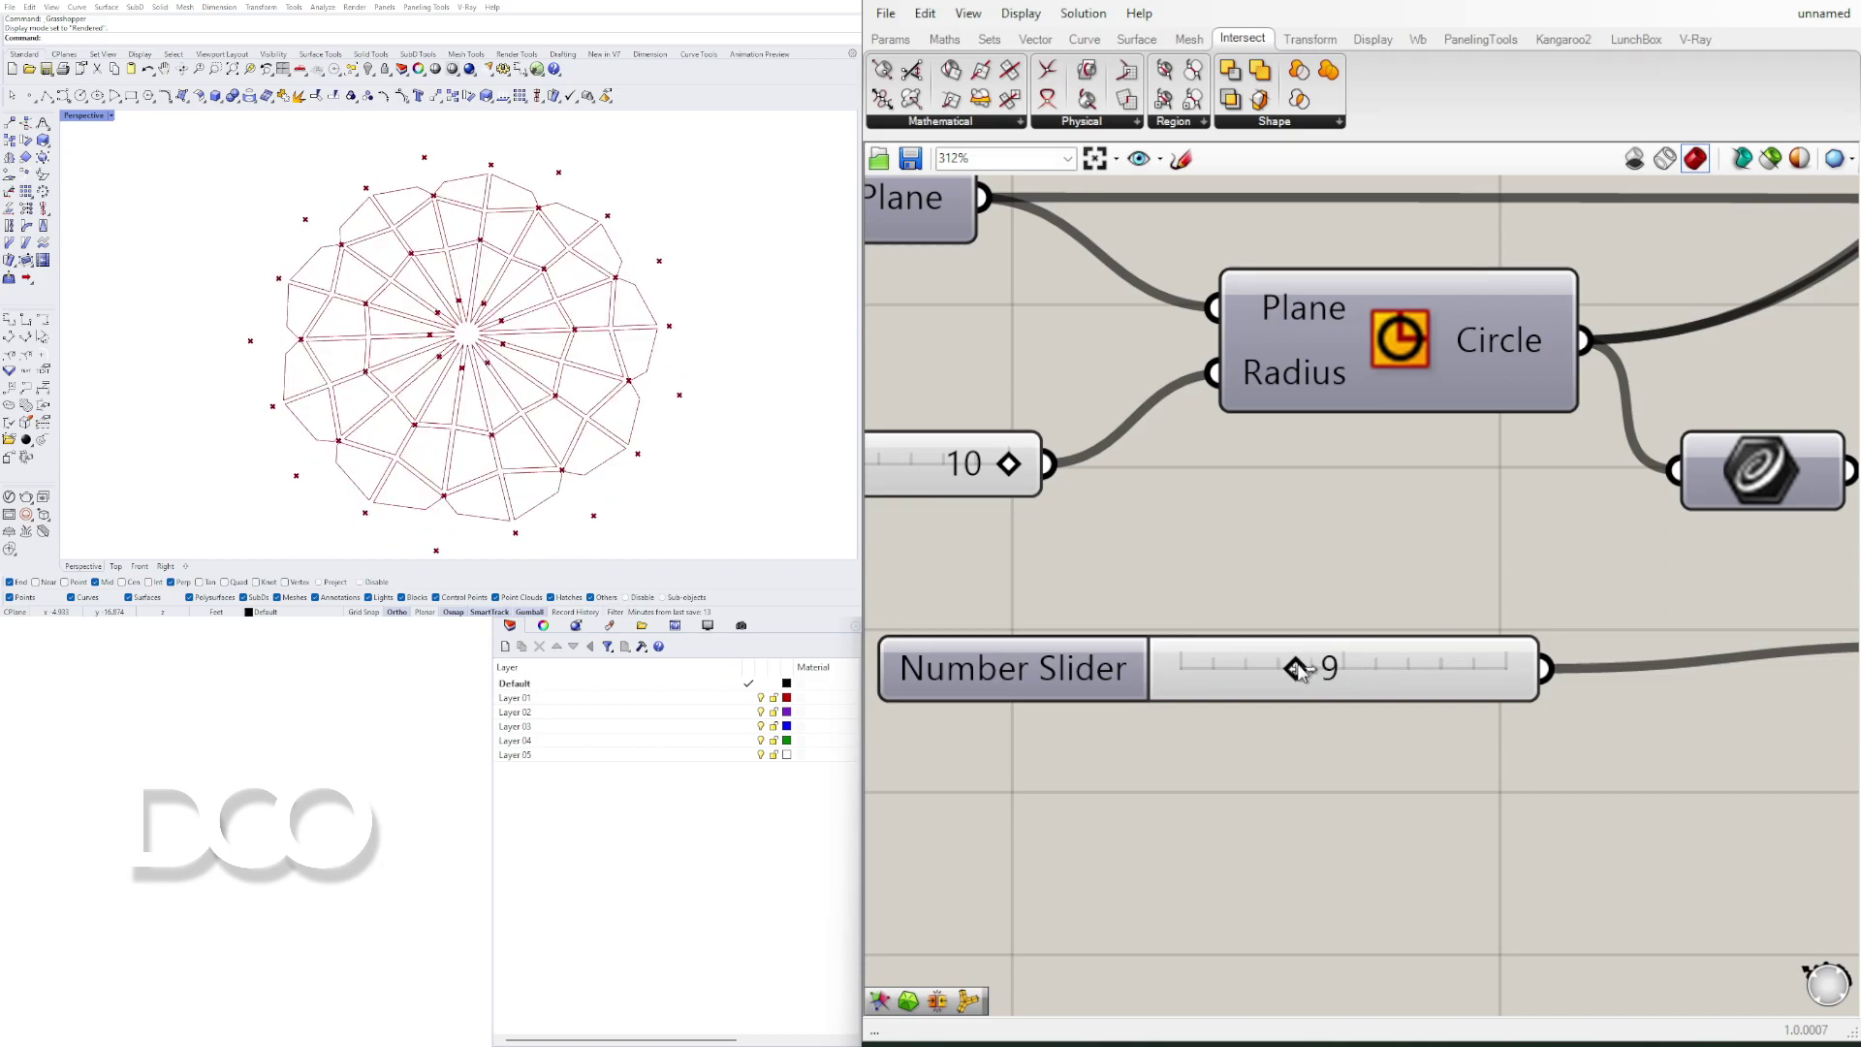
scroll(1300, 669, down, 5)
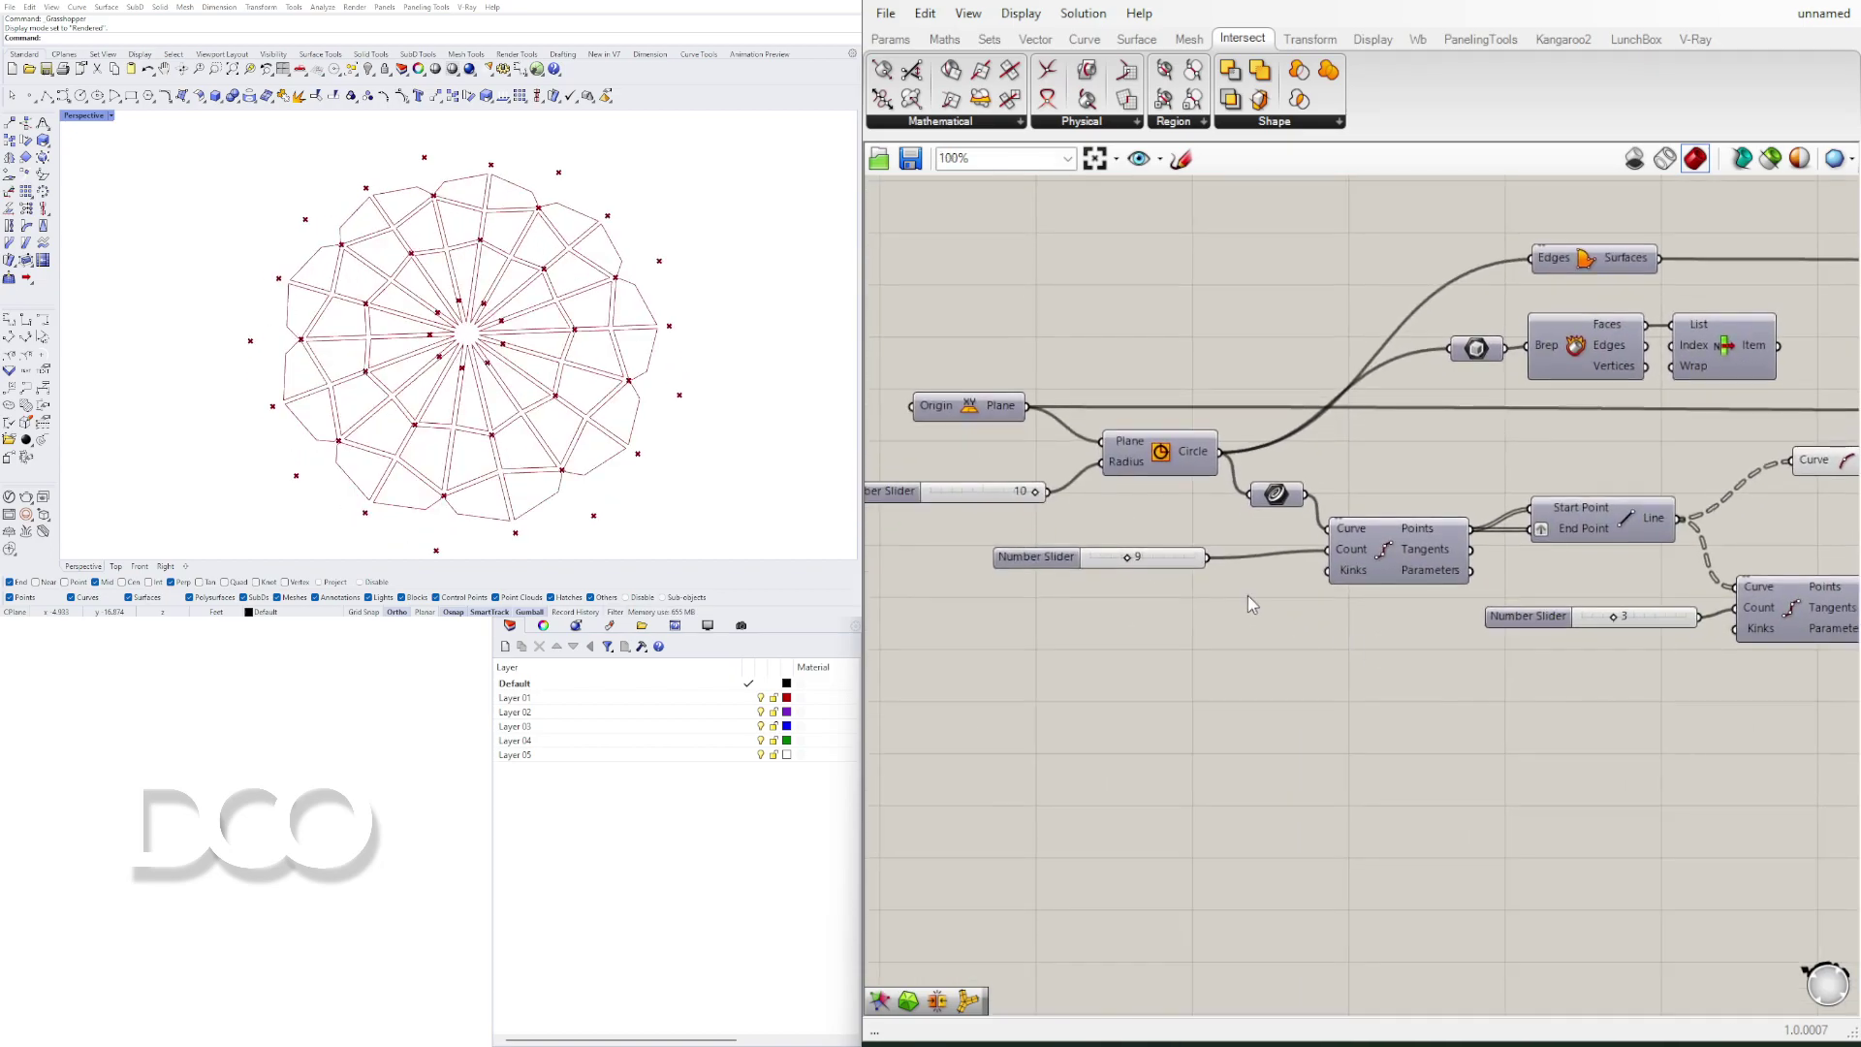
drag(1021, 574, 1110, 567)
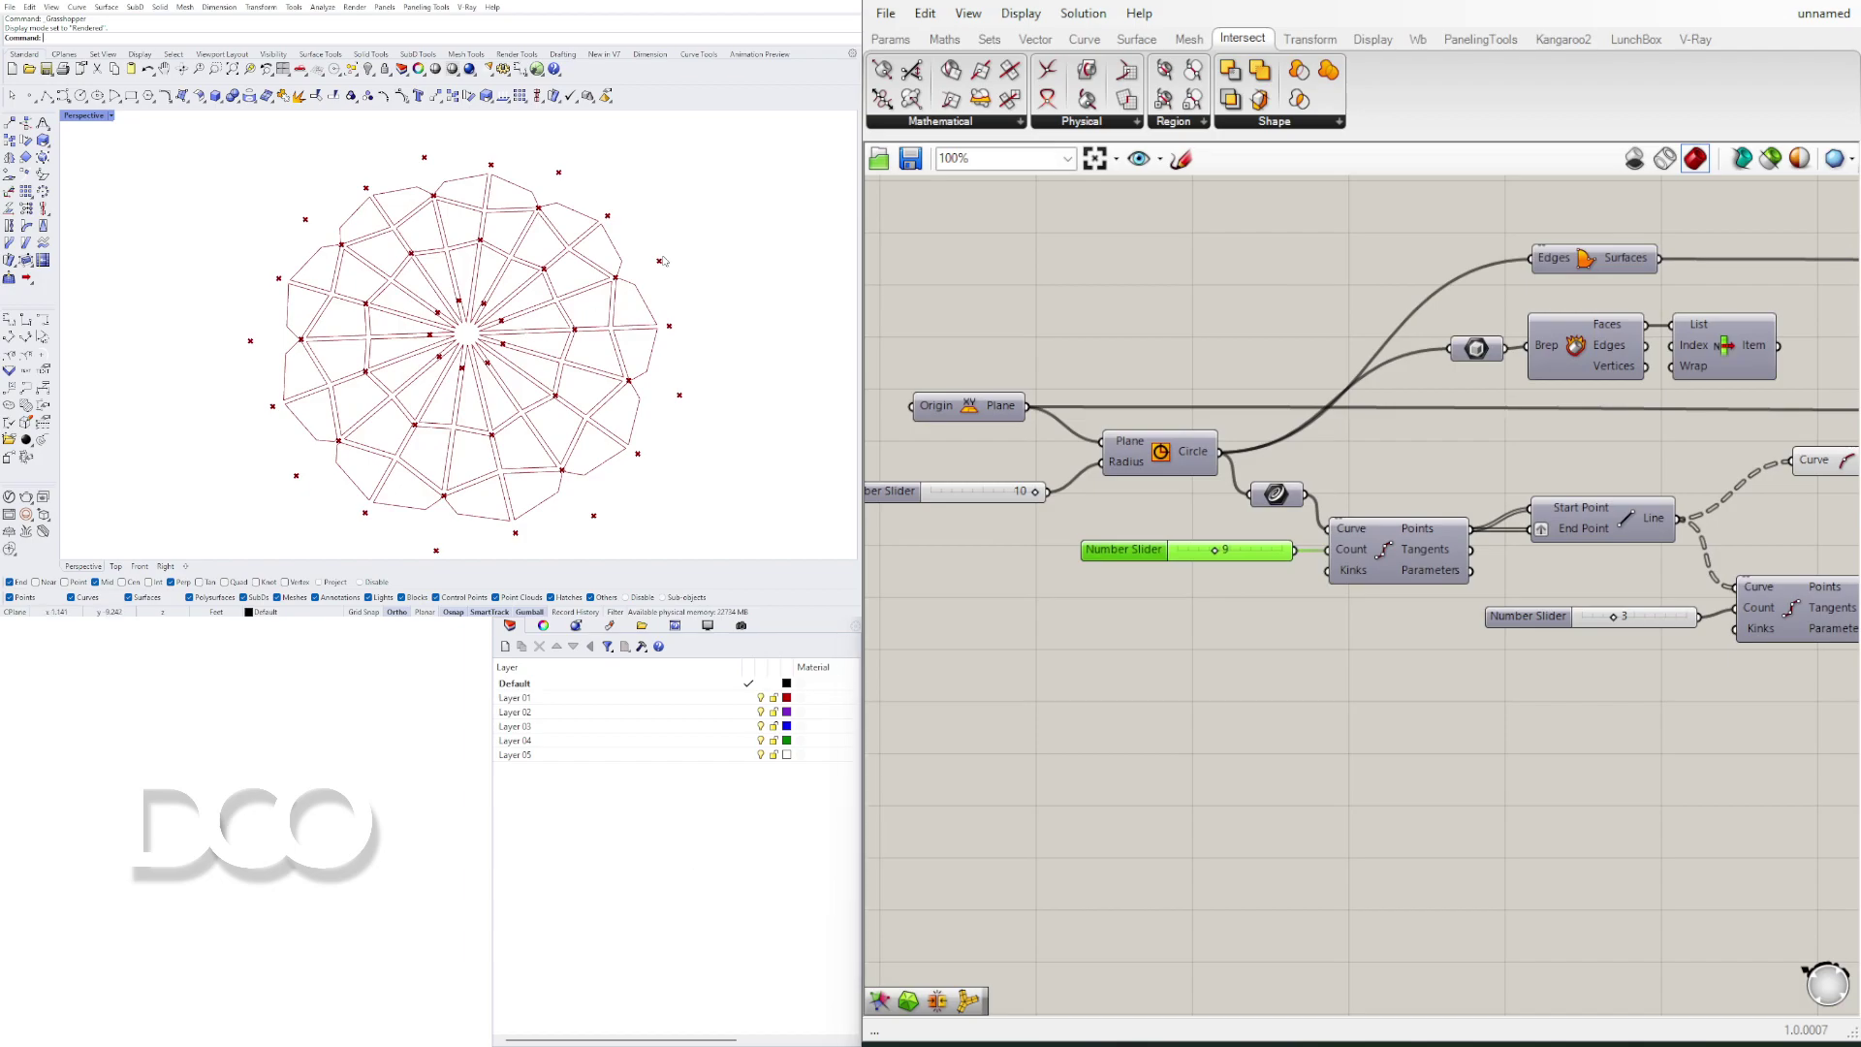
Step: Set the line division count to 7 and the circle division count to 19
scroll(1703, 630, up, 6)
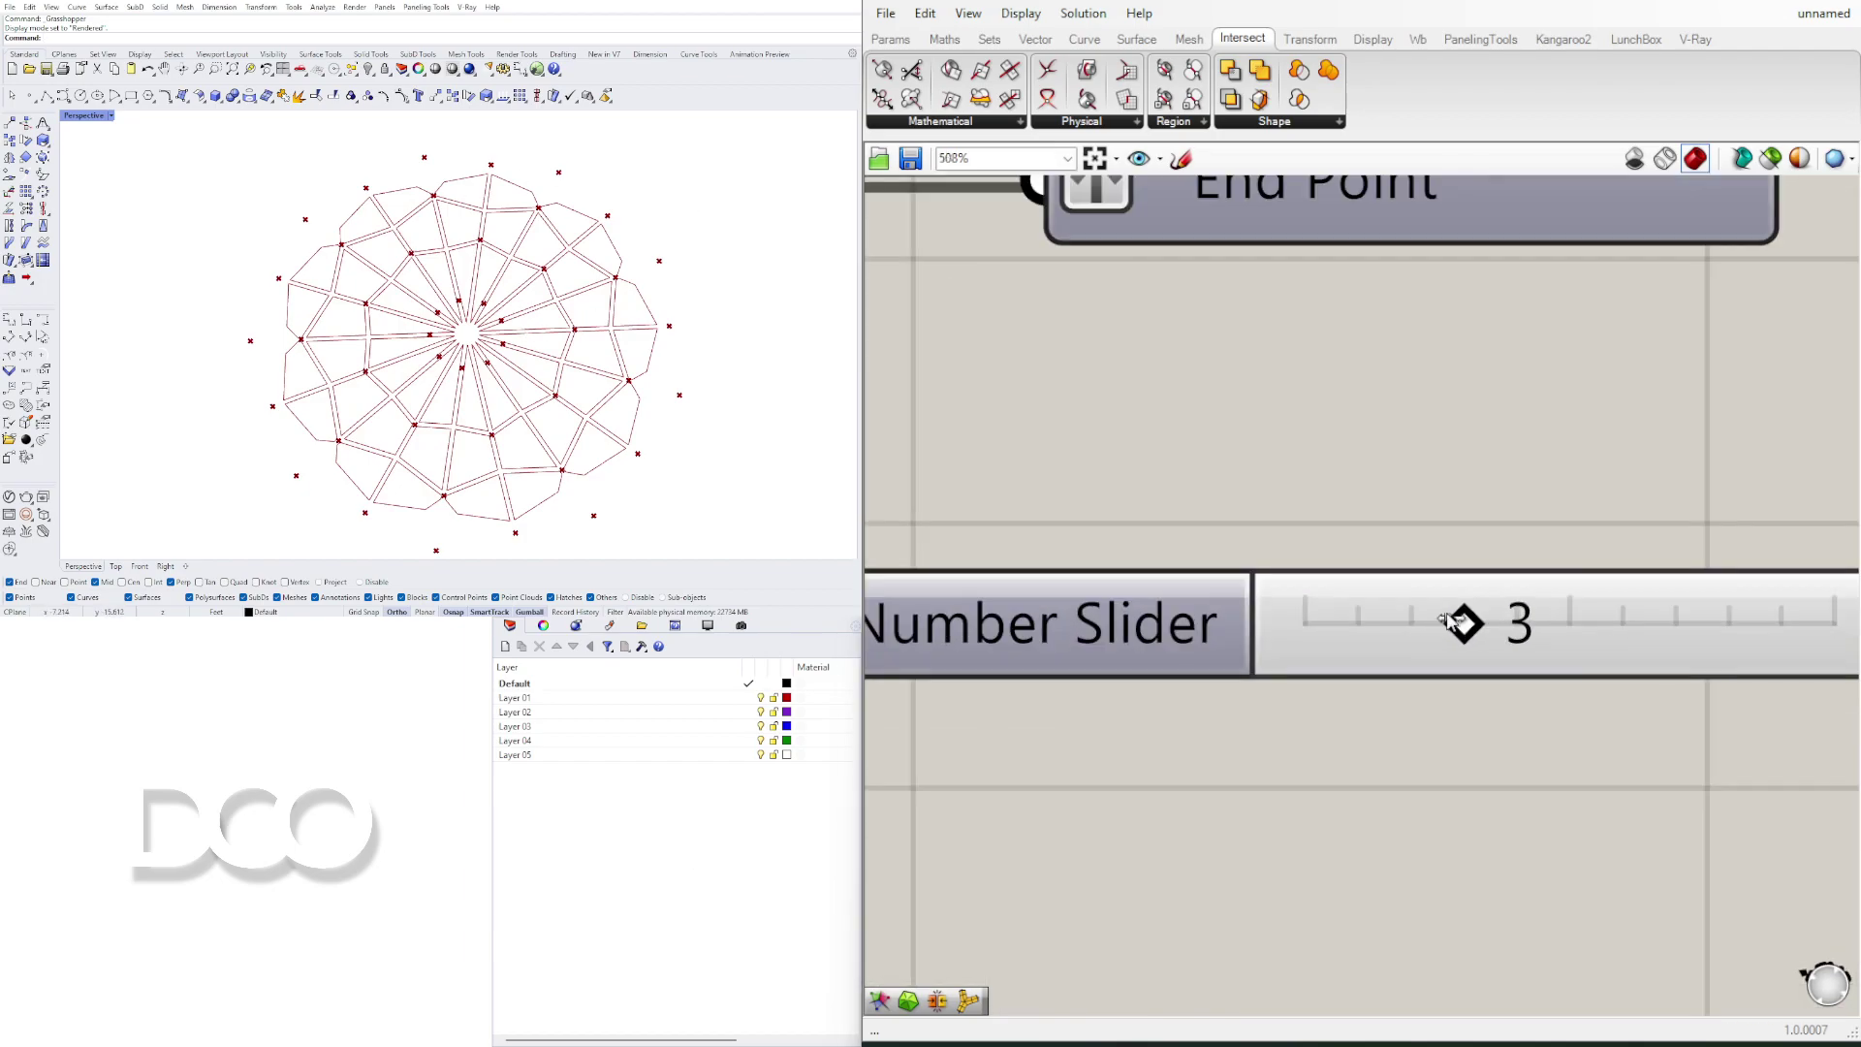
drag(1461, 626, 1671, 643)
scroll(1492, 437, down, 5)
right_drag(1667, 533, 1225, 652)
scroll(1260, 736, down, 3)
right_drag(1322, 775, 1760, 783)
scroll(1367, 634, up, 6)
drag(1541, 667, 1657, 666)
scroll(1652, 707, down, 5)
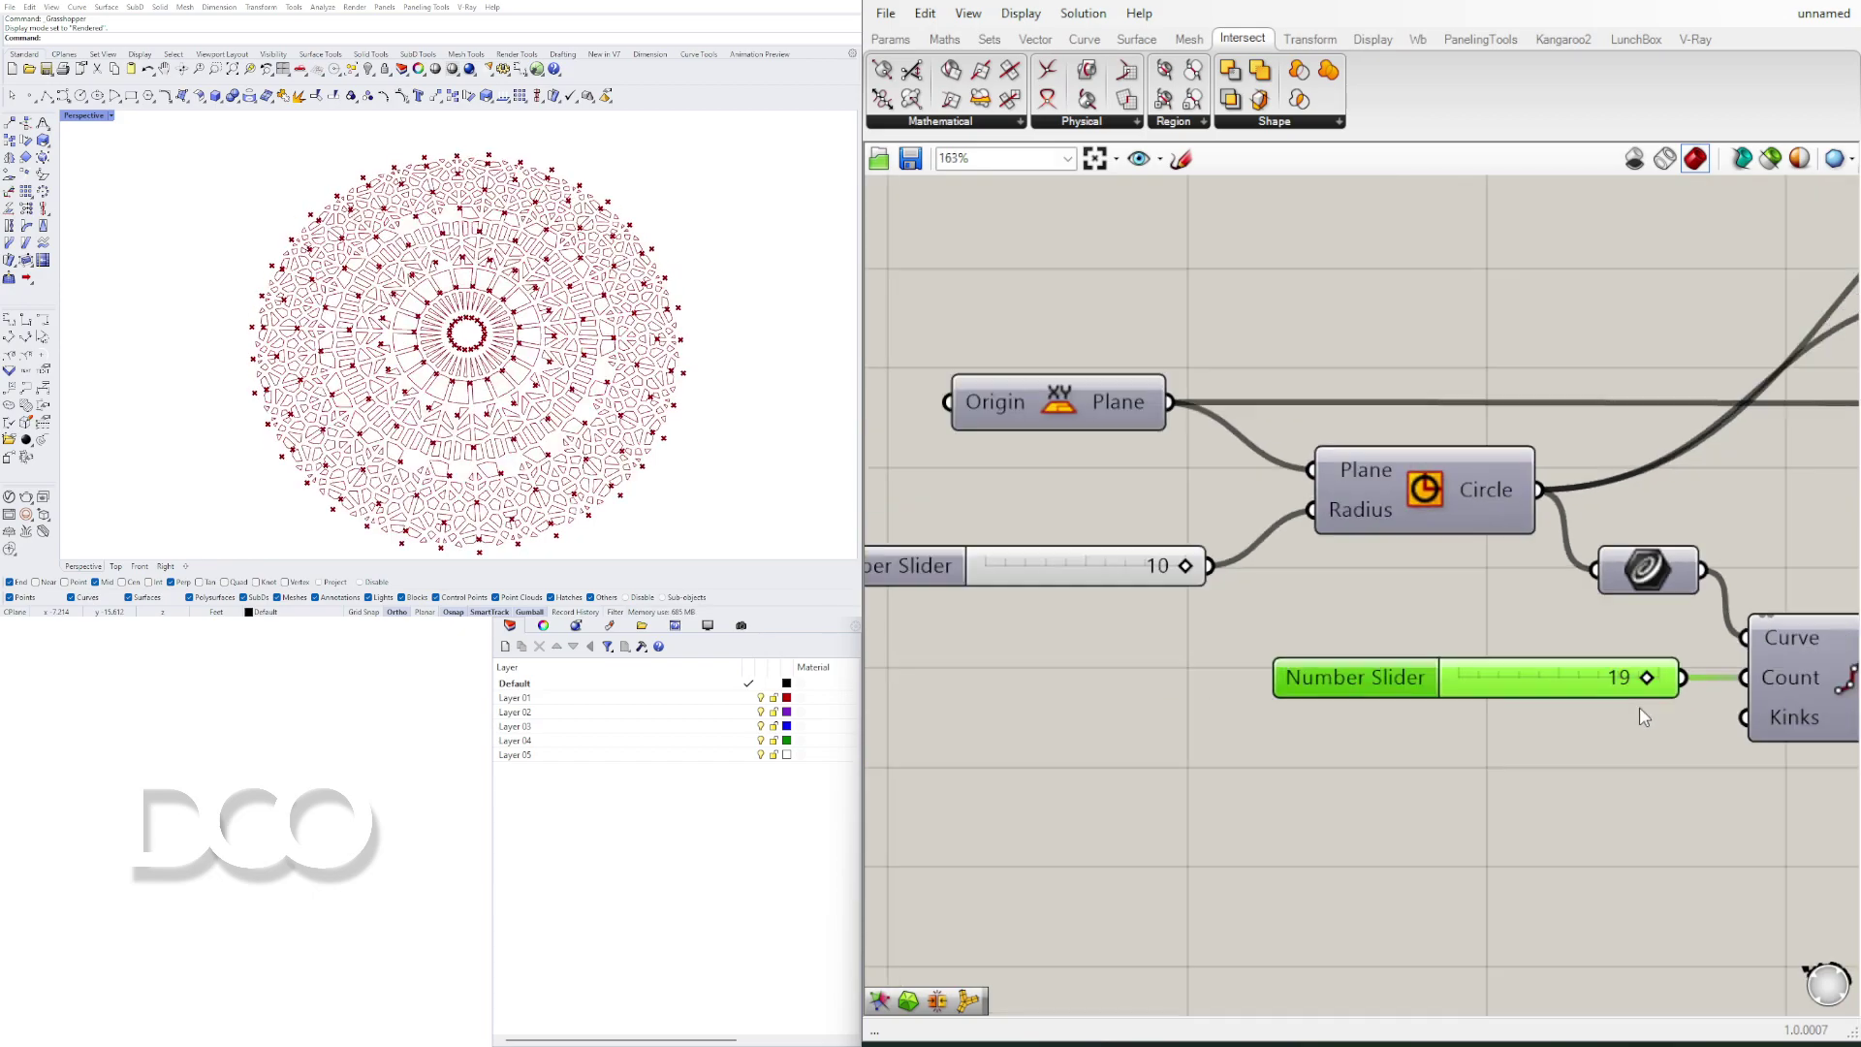
Step: Raise the precision of the offset distance slider to five decimals
right_drag(1721, 783, 1288, 690)
scroll(1667, 677, up, 6)
scroll(1695, 683, down, 6)
right_drag(1695, 683, 929, 655)
right_drag(1673, 614, 1246, 622)
scroll(1303, 436, up, 6)
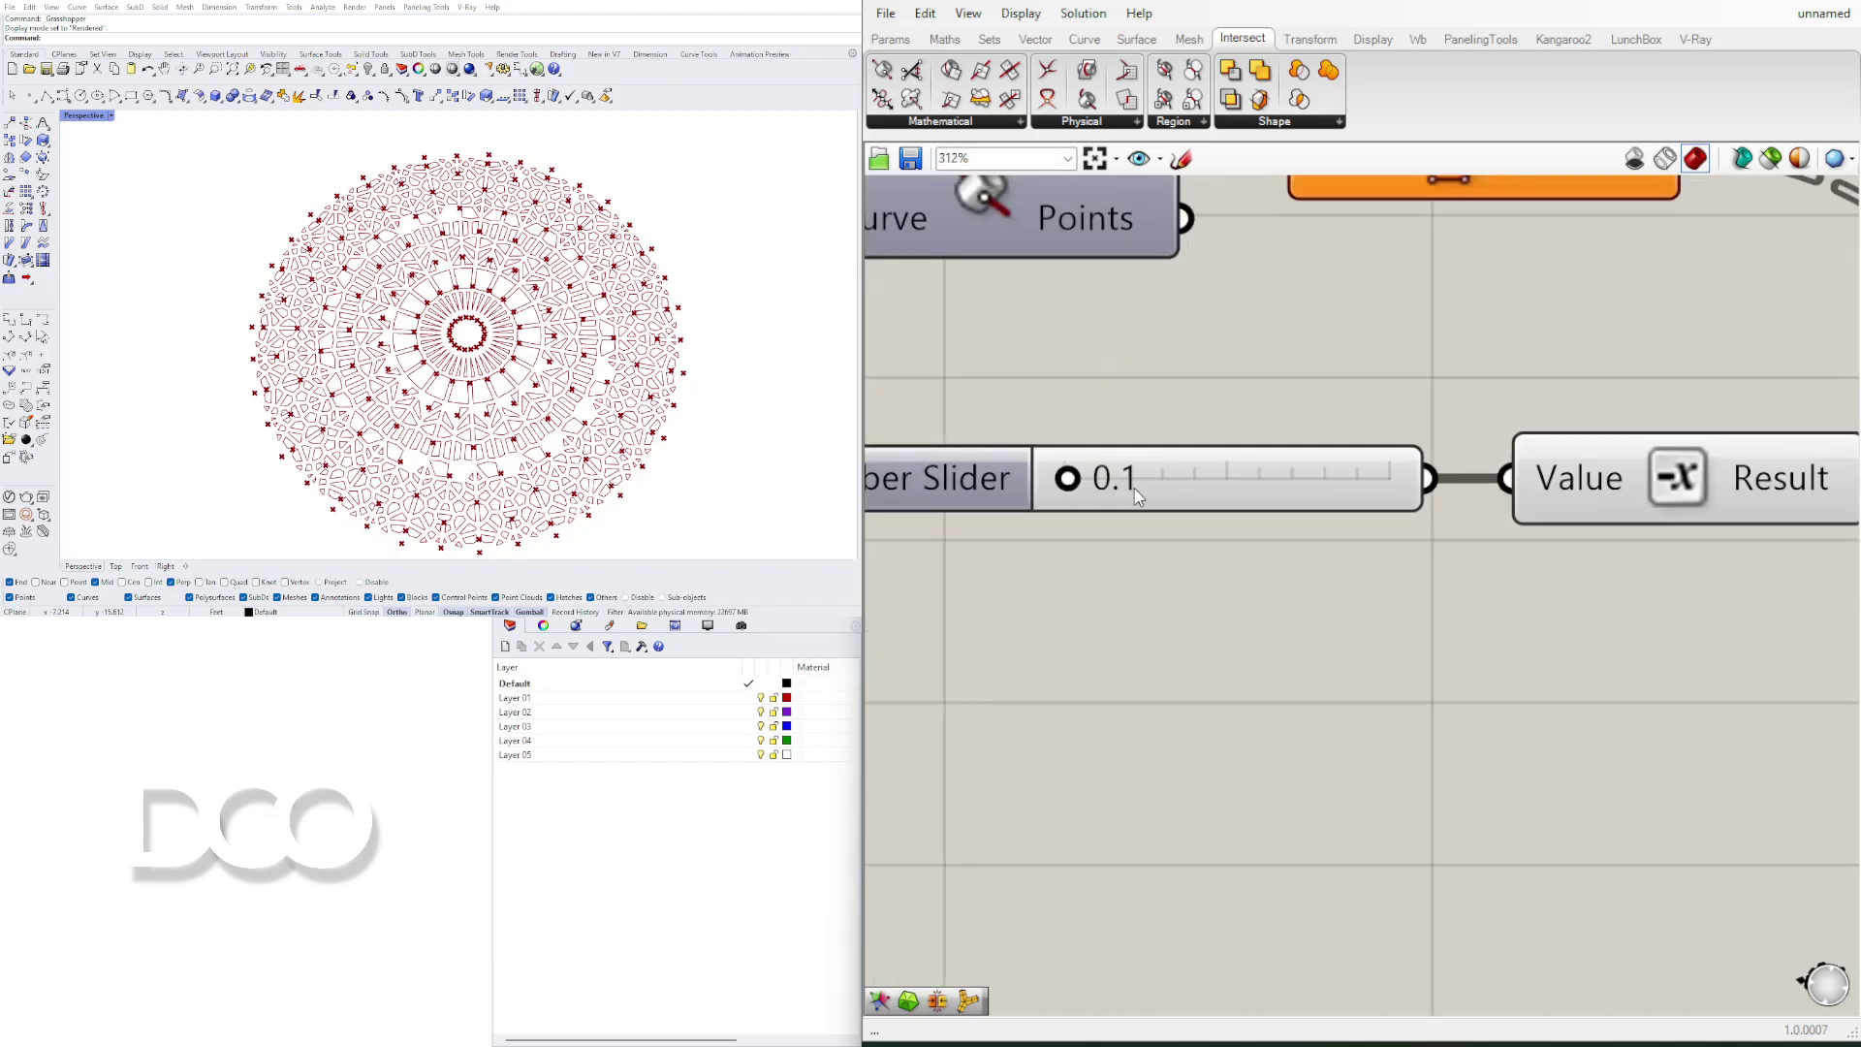
double_click(1310, 449)
drag(1289, 536, 1410, 536)
click(1312, 765)
Step: Reduce the offset distance to 0.03411
scroll(1510, 606, up, 6)
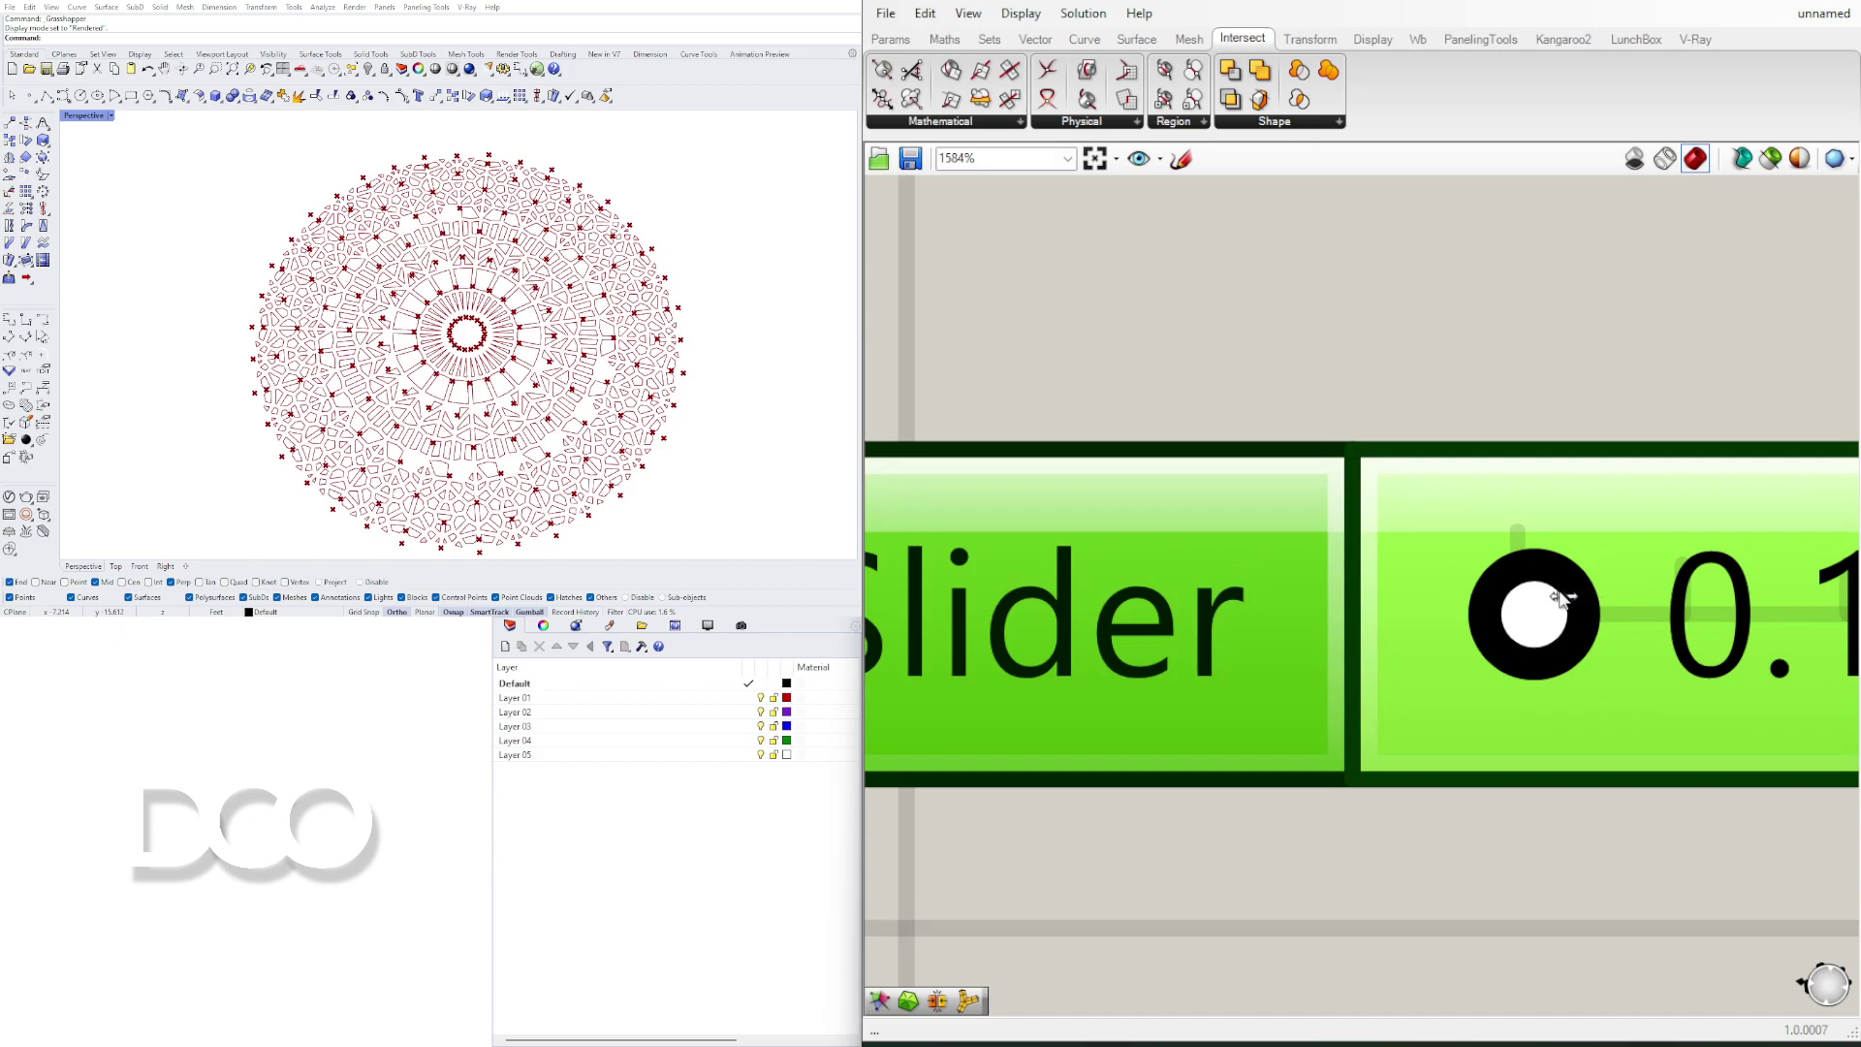
drag(1517, 615, 1504, 616)
scroll(422, 407, up, 3)
scroll(423, 407, down, 5)
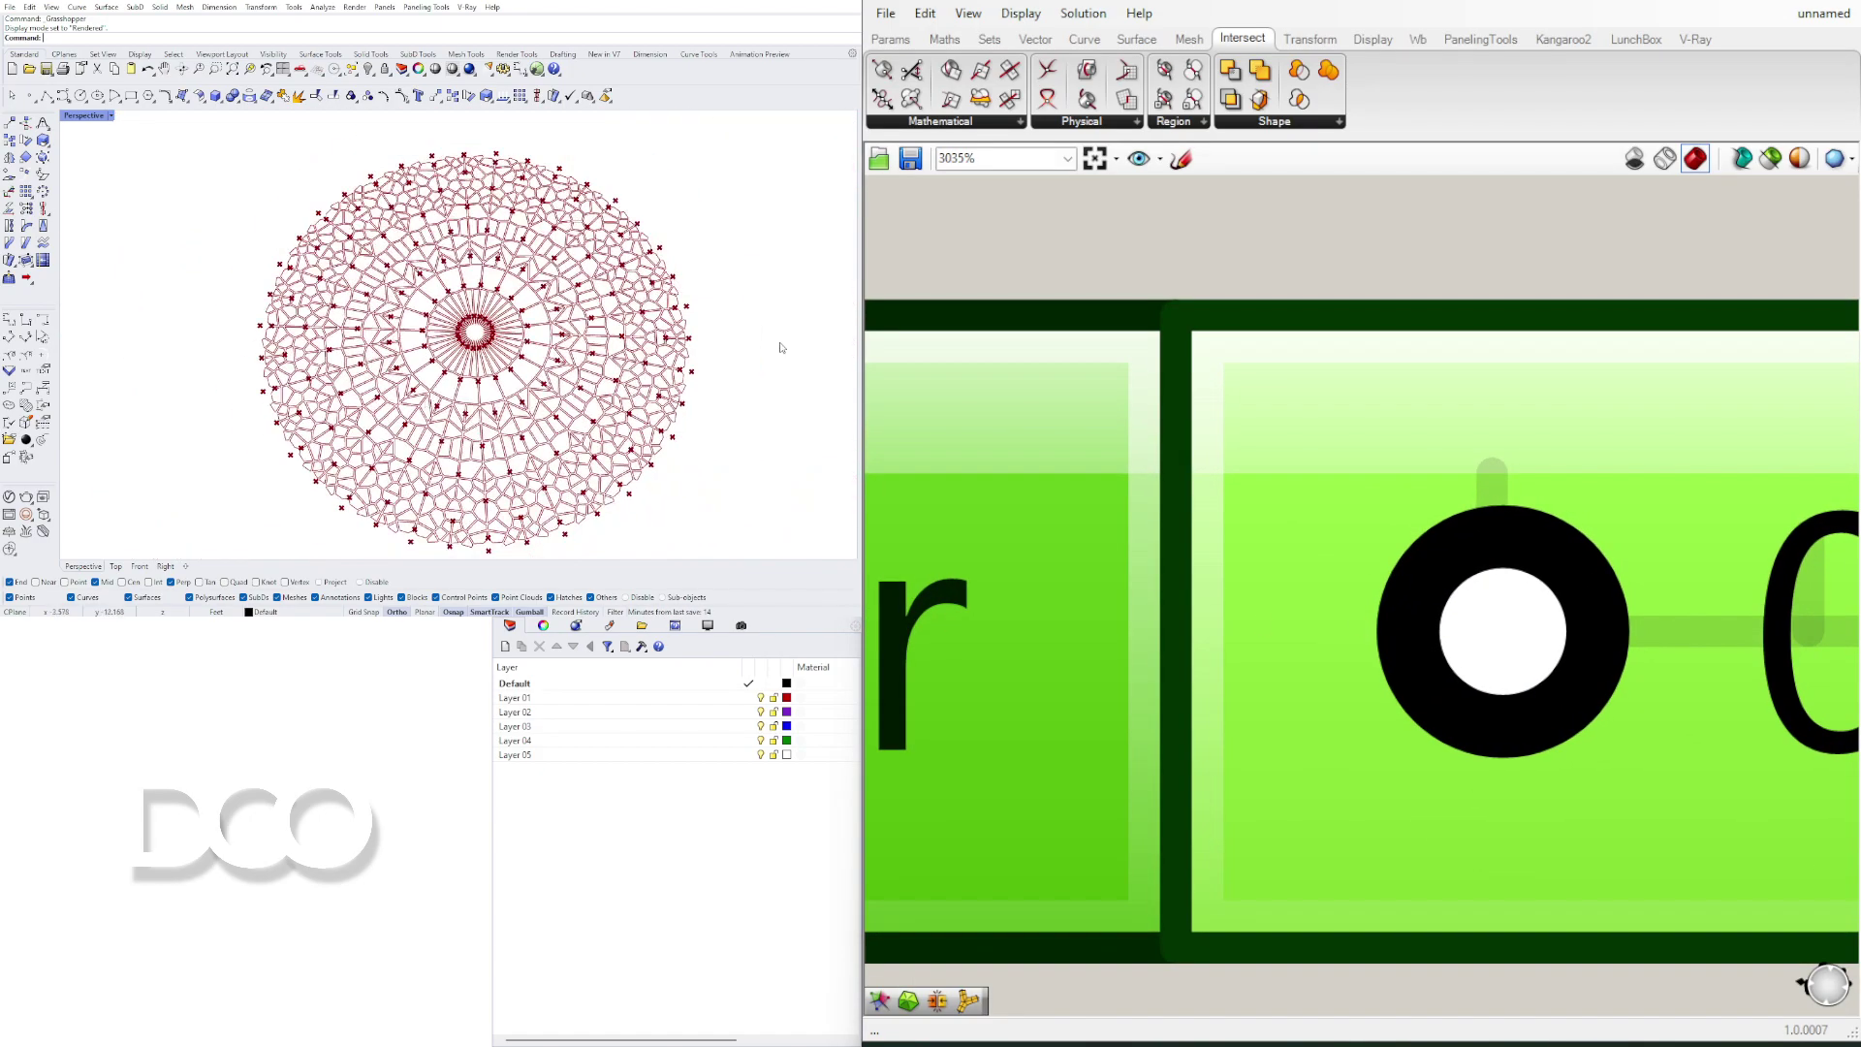
Step: Set the slider for the line division count to 4
scroll(1356, 291, down, 11)
right_drag(1266, 638, 1856, 753)
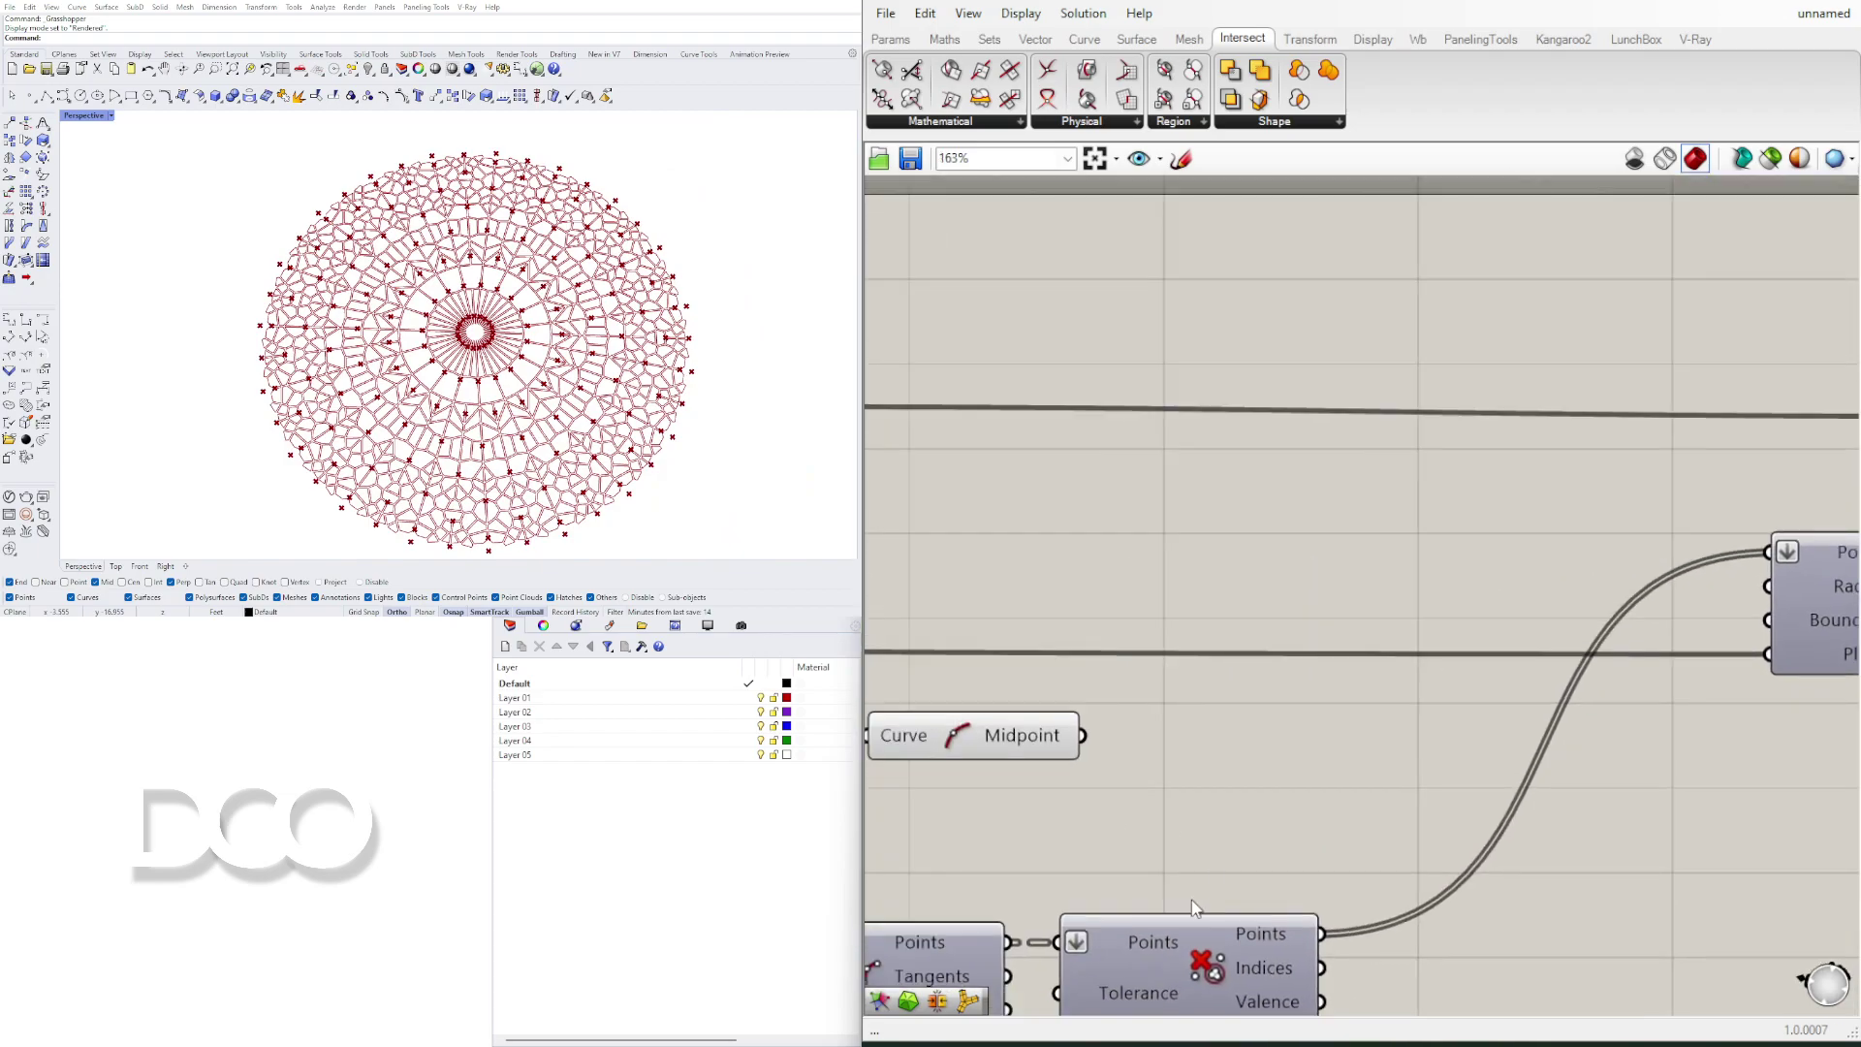
right_drag(1191, 899, 1858, 630)
scroll(1388, 717, up, 4)
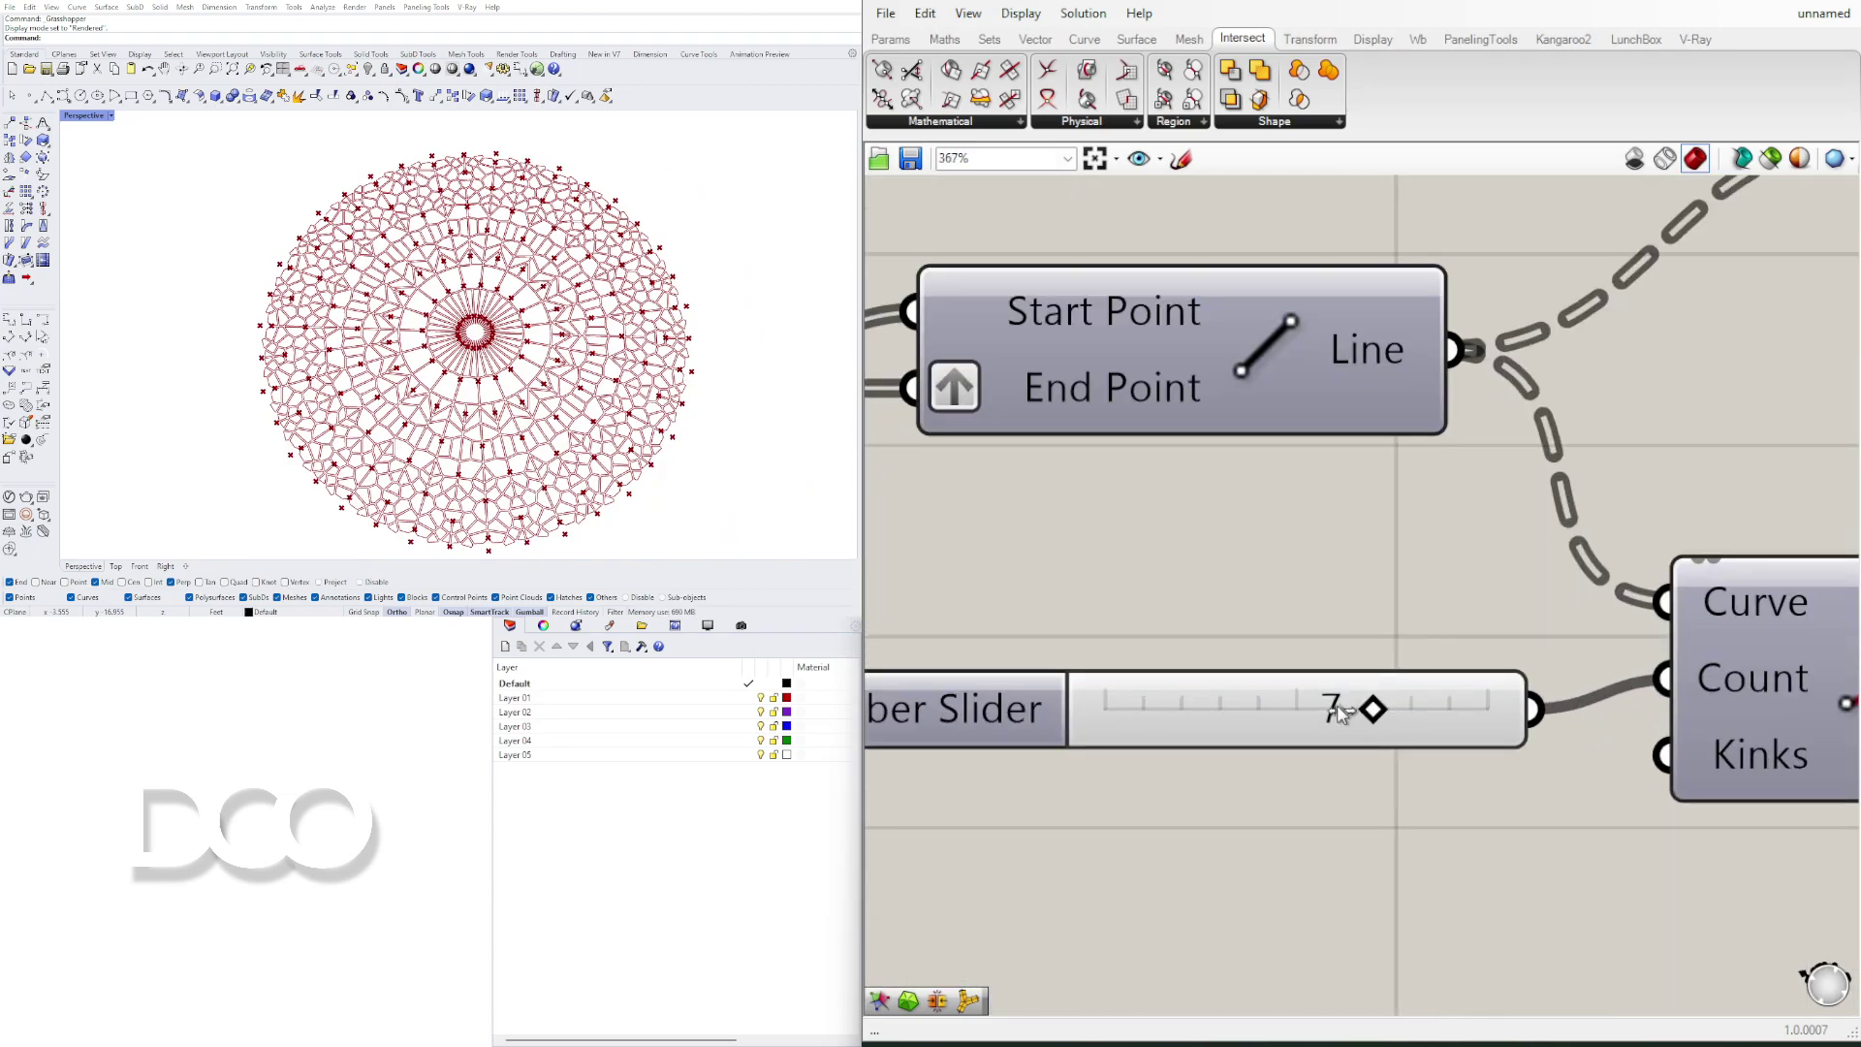
drag(1340, 712, 1258, 714)
Step: Lower the circle division count to 8
scroll(1205, 523, down, 5)
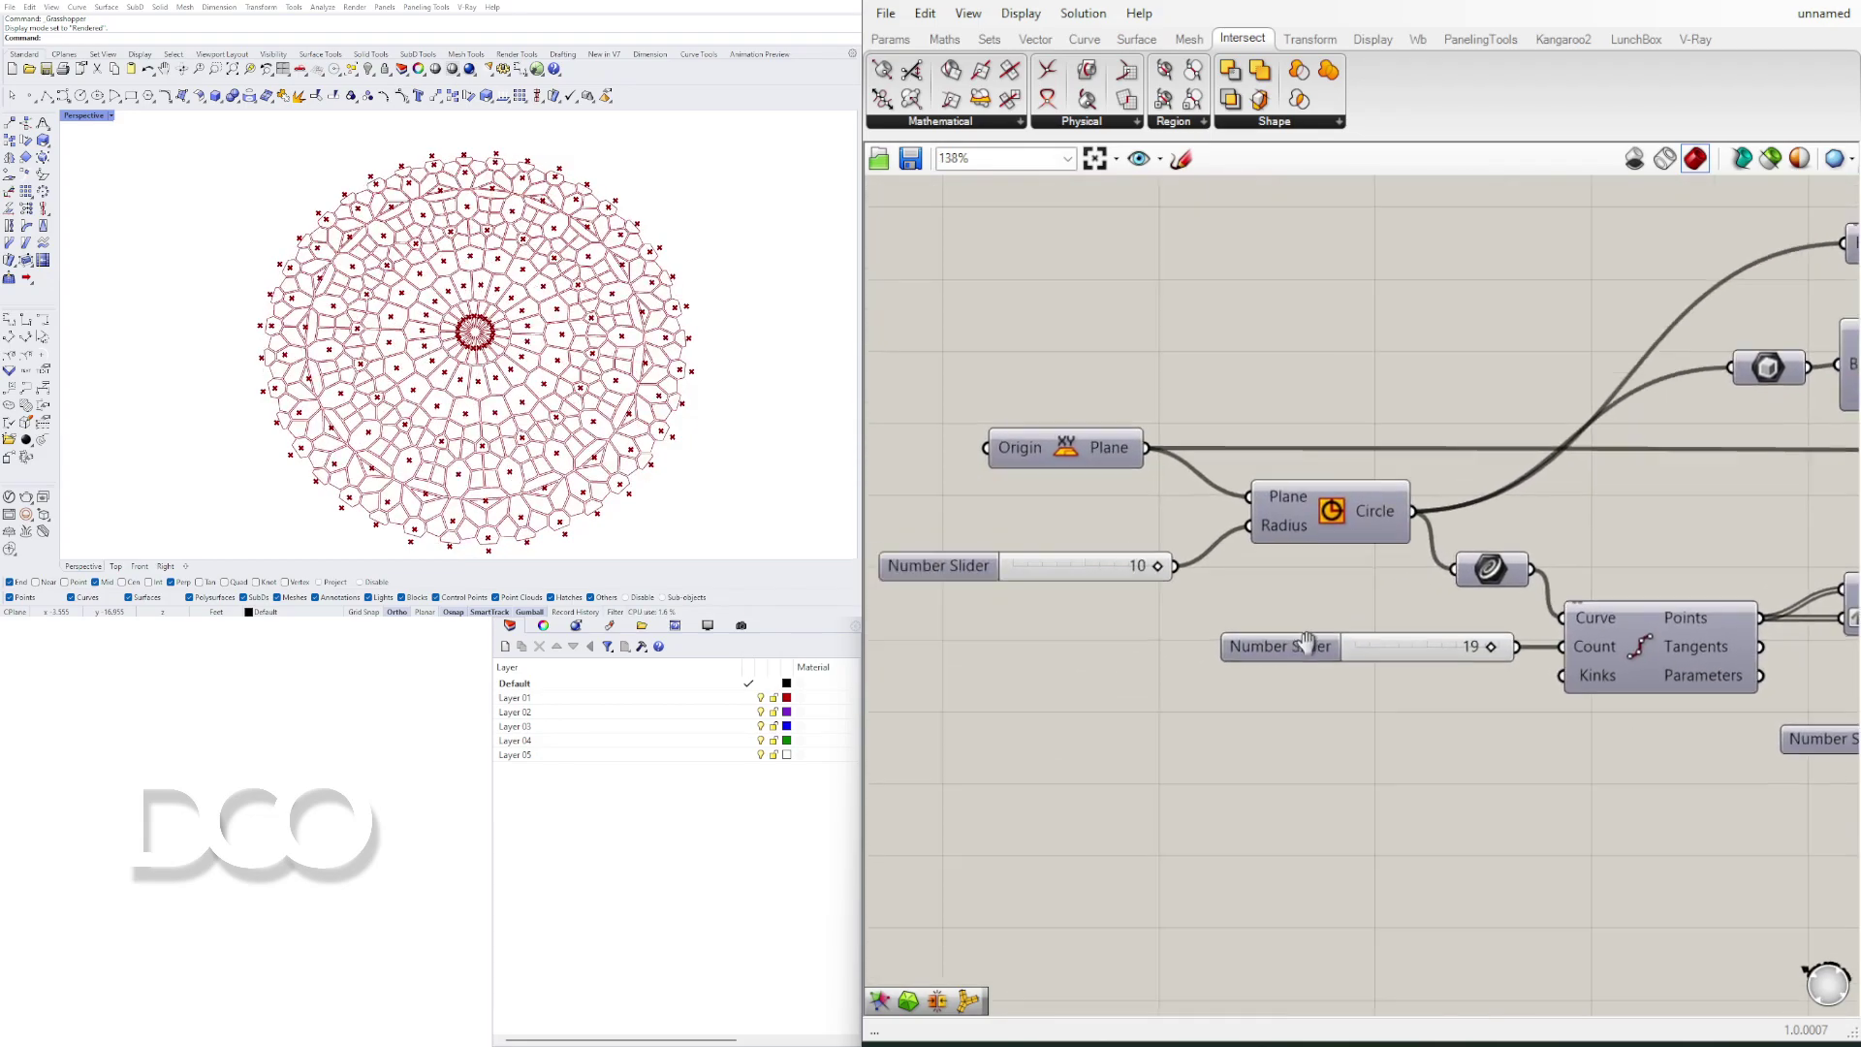
scroll(1312, 649, up, 1)
scroll(1347, 593, up, 2)
drag(1336, 586, 1199, 578)
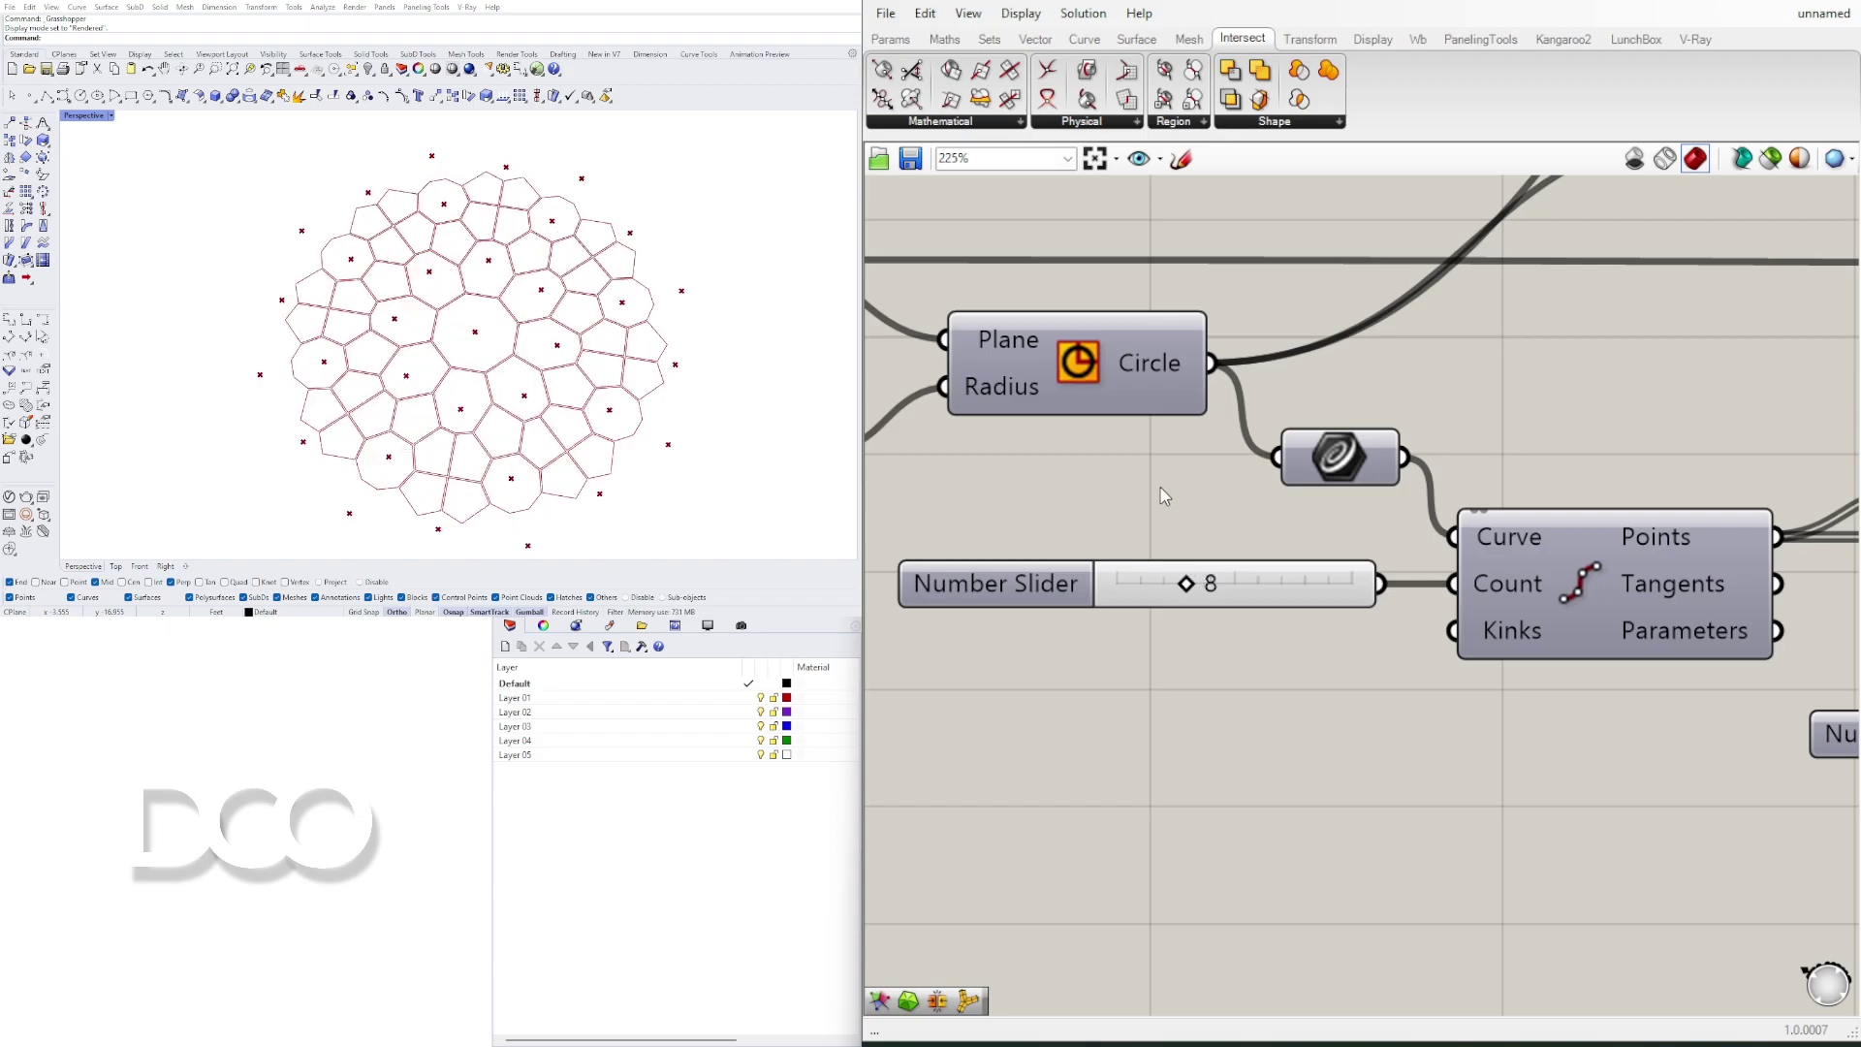
Step: Raise the circle division count to 13
scroll(1249, 675, down, 5)
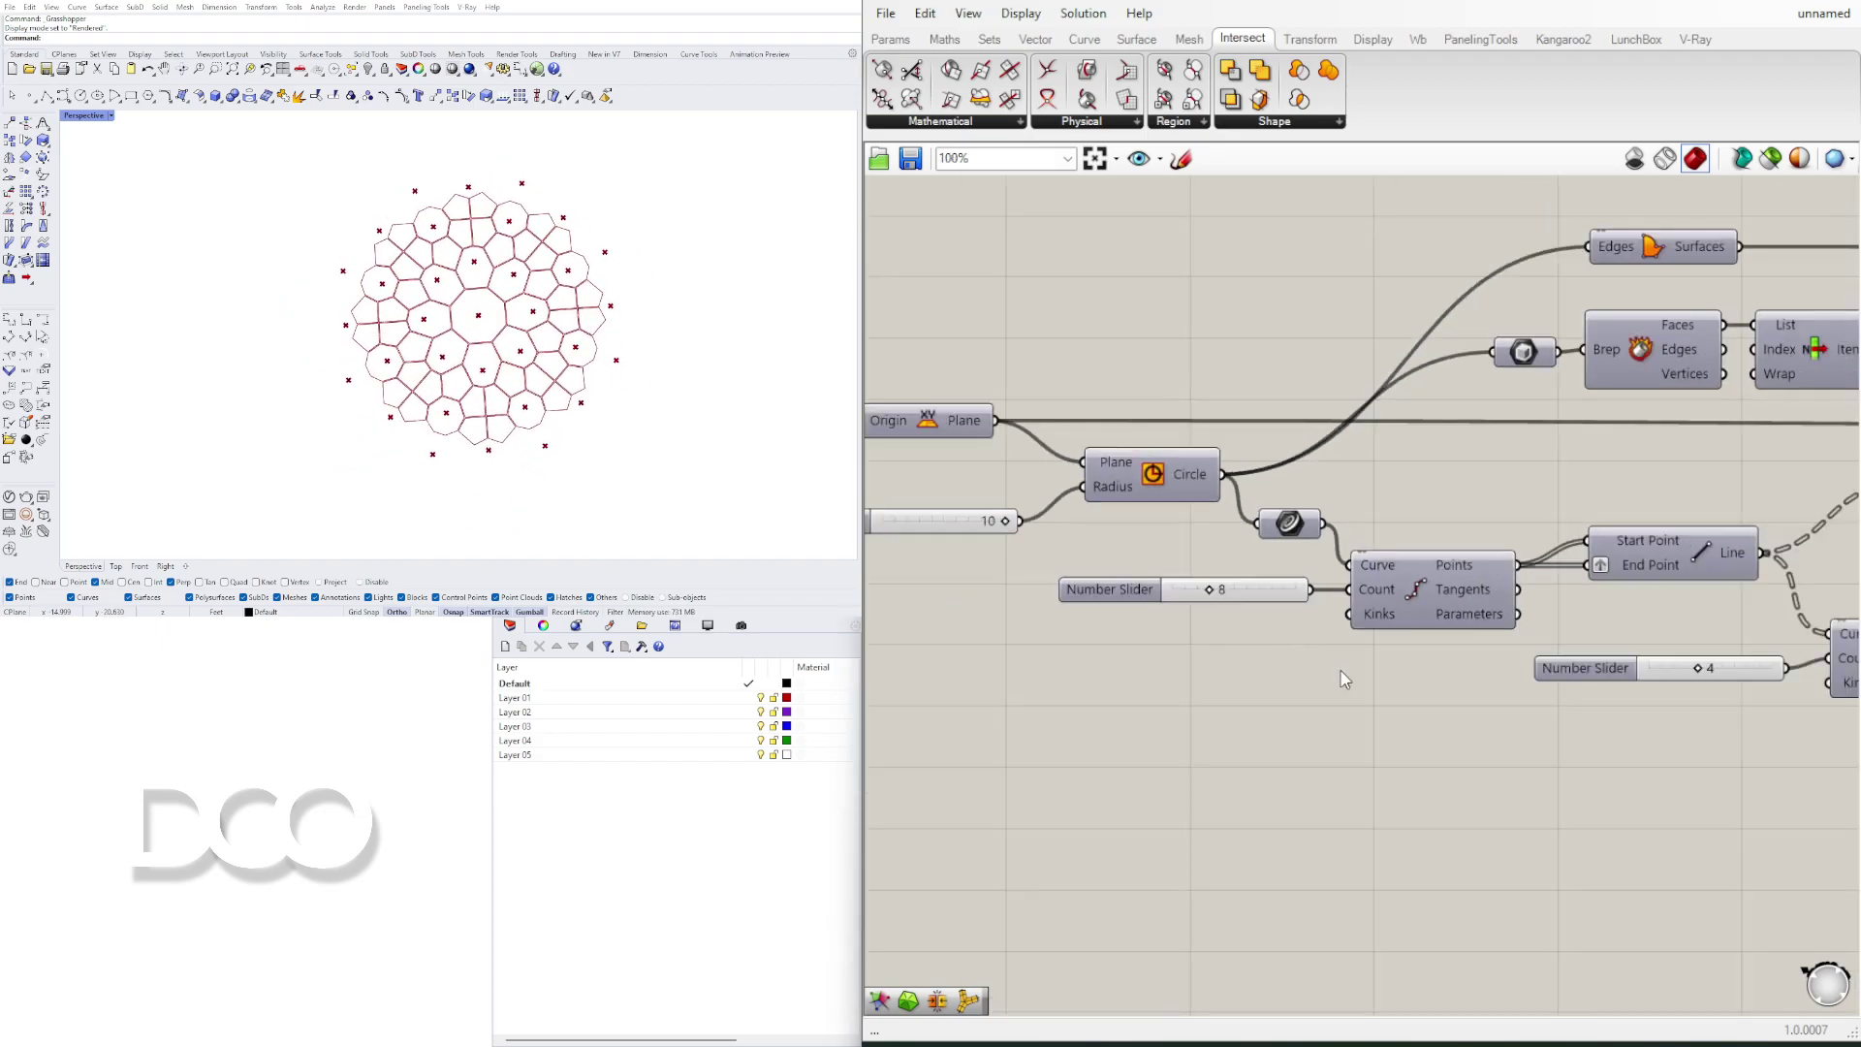
scroll(1344, 677, down, 1)
right_drag(1623, 774, 1337, 699)
right_drag(1300, 610, 1574, 708)
scroll(1223, 613, up, 6)
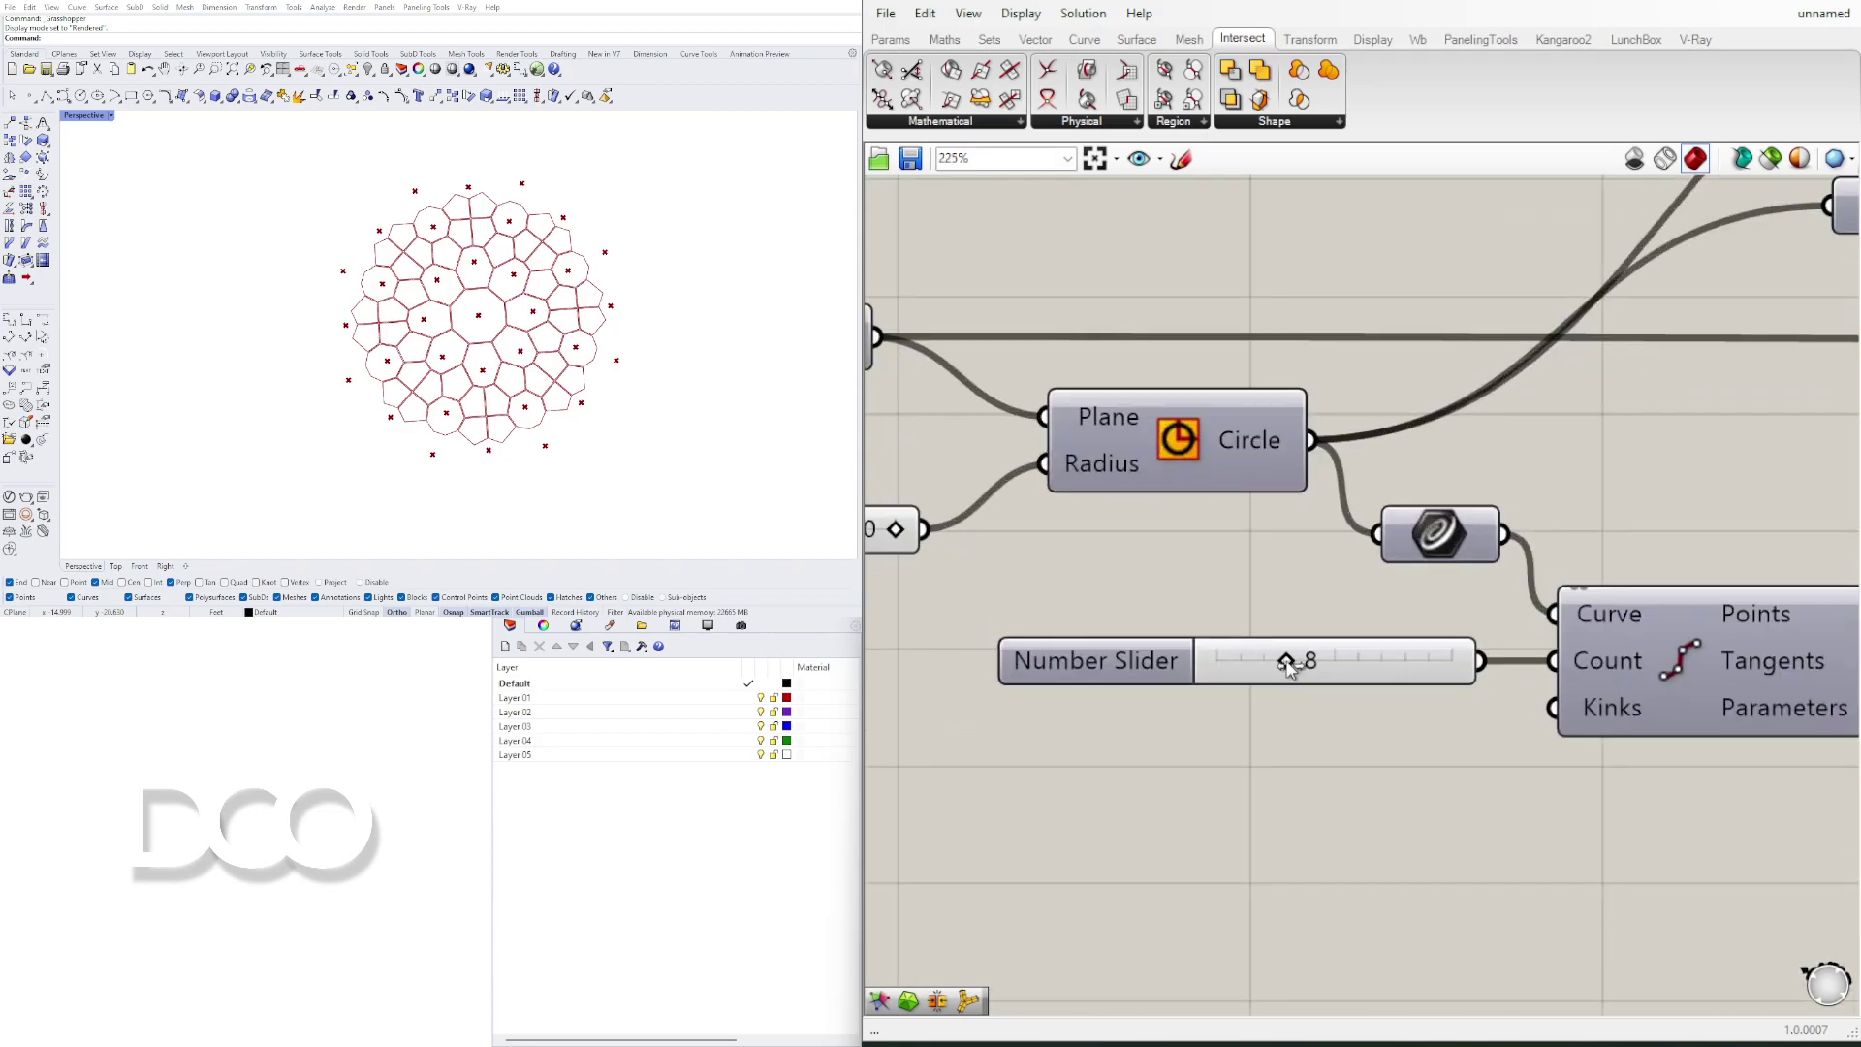
scroll(1287, 667, up, 1)
drag(1278, 663, 1374, 674)
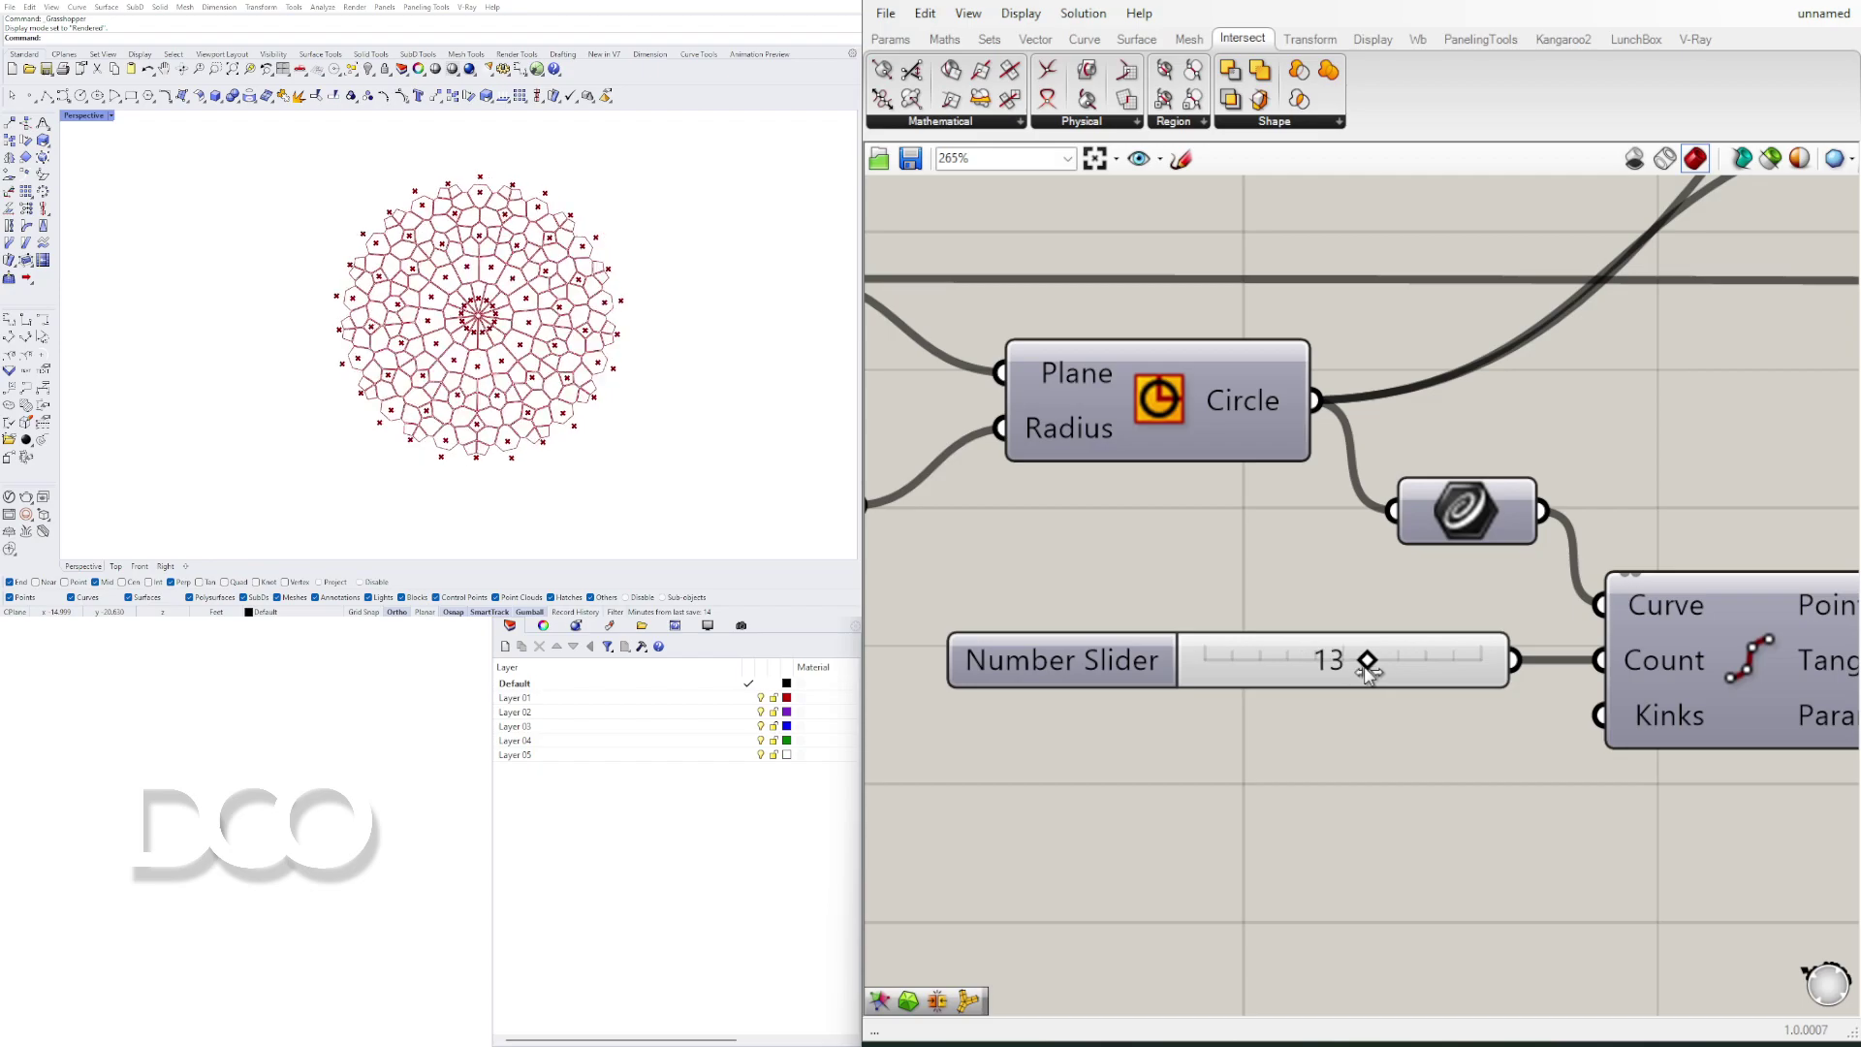
Step: Try a line division count of 8, and bring the slider down to 3
scroll(1386, 696, down, 5)
scroll(1255, 736, up, 6)
scroll(1168, 717, up, 4)
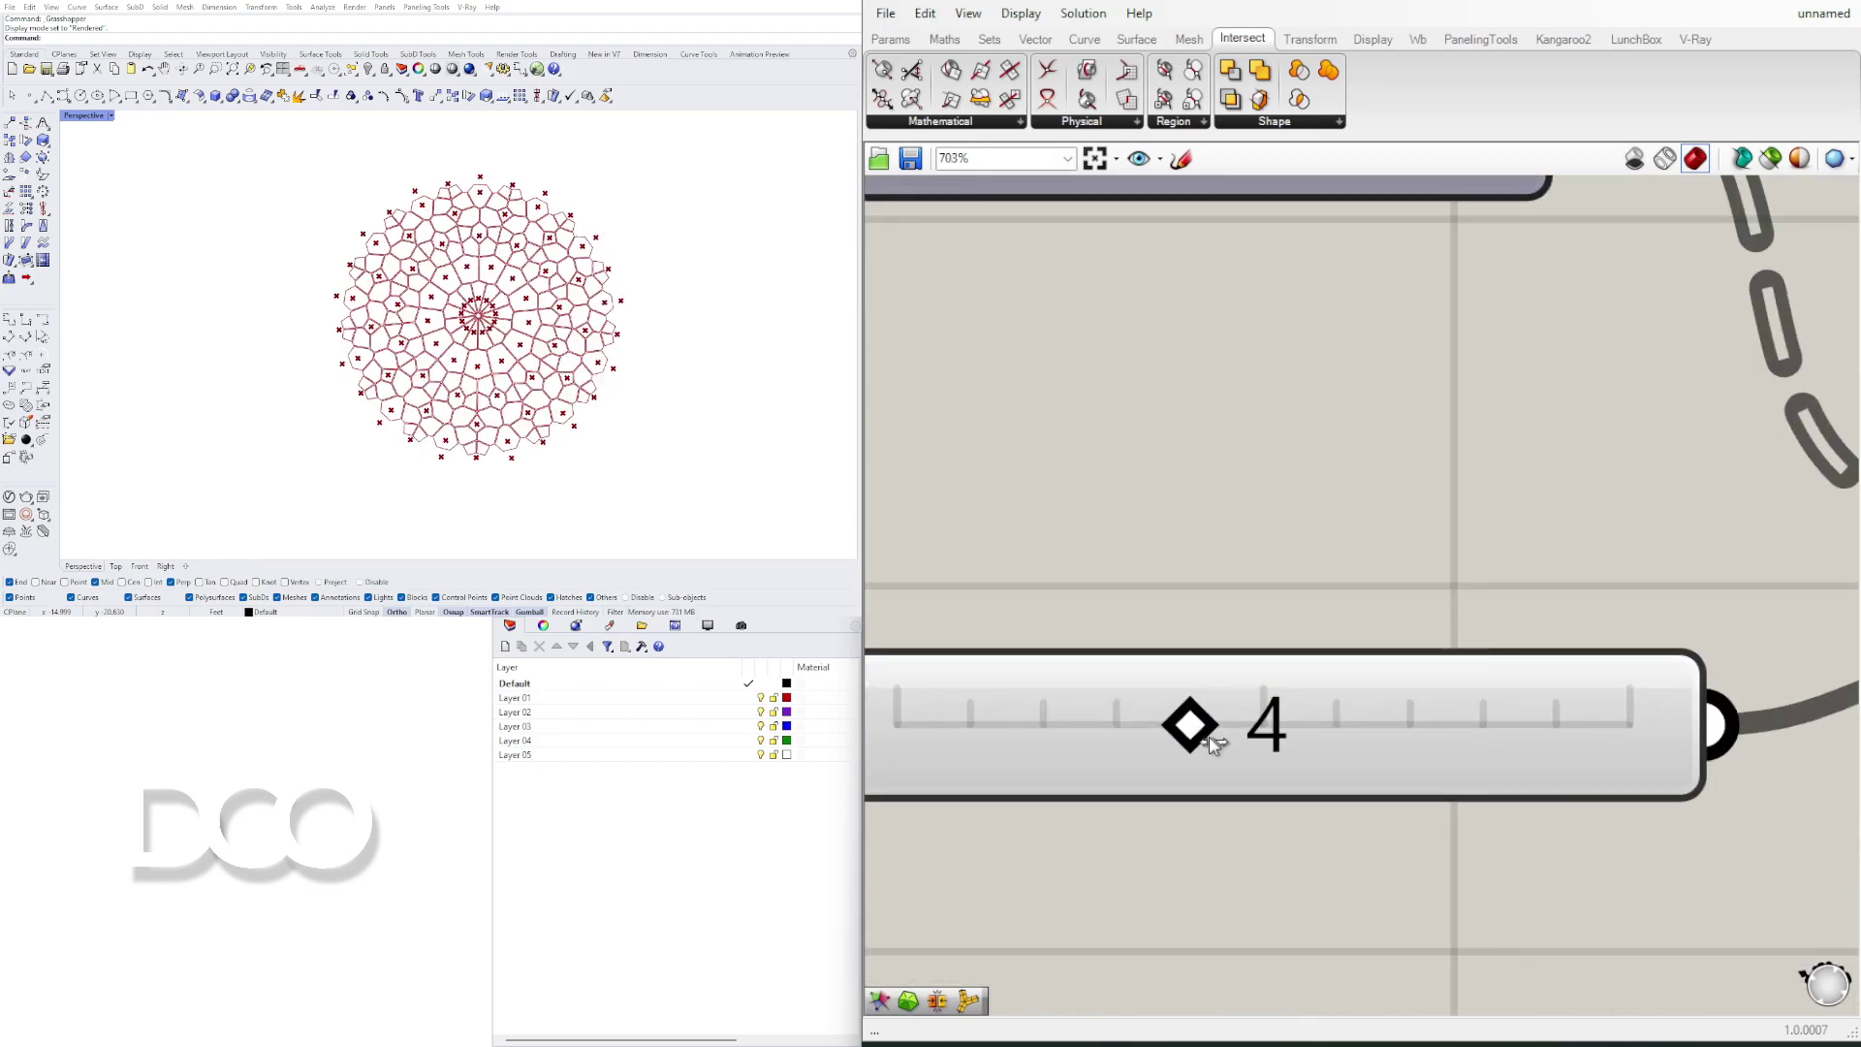
drag(1190, 725, 1488, 718)
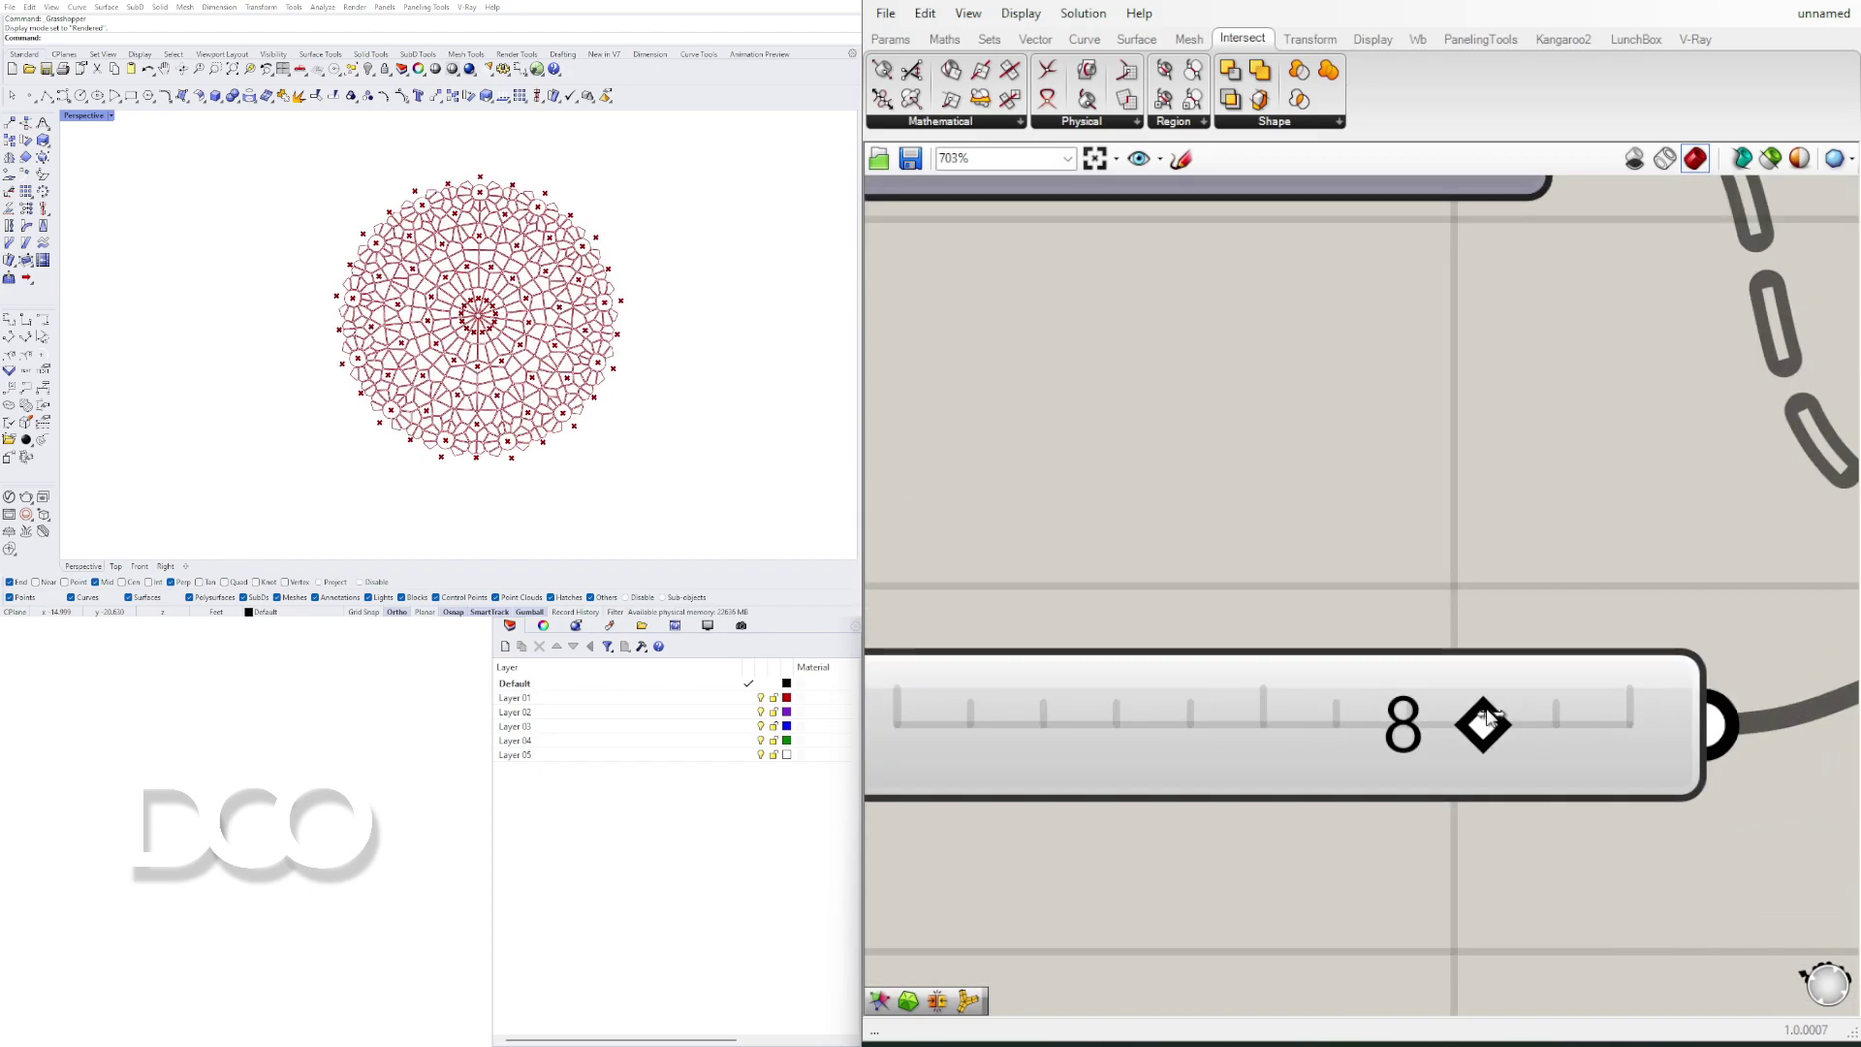
drag(1320, 711, 1114, 713)
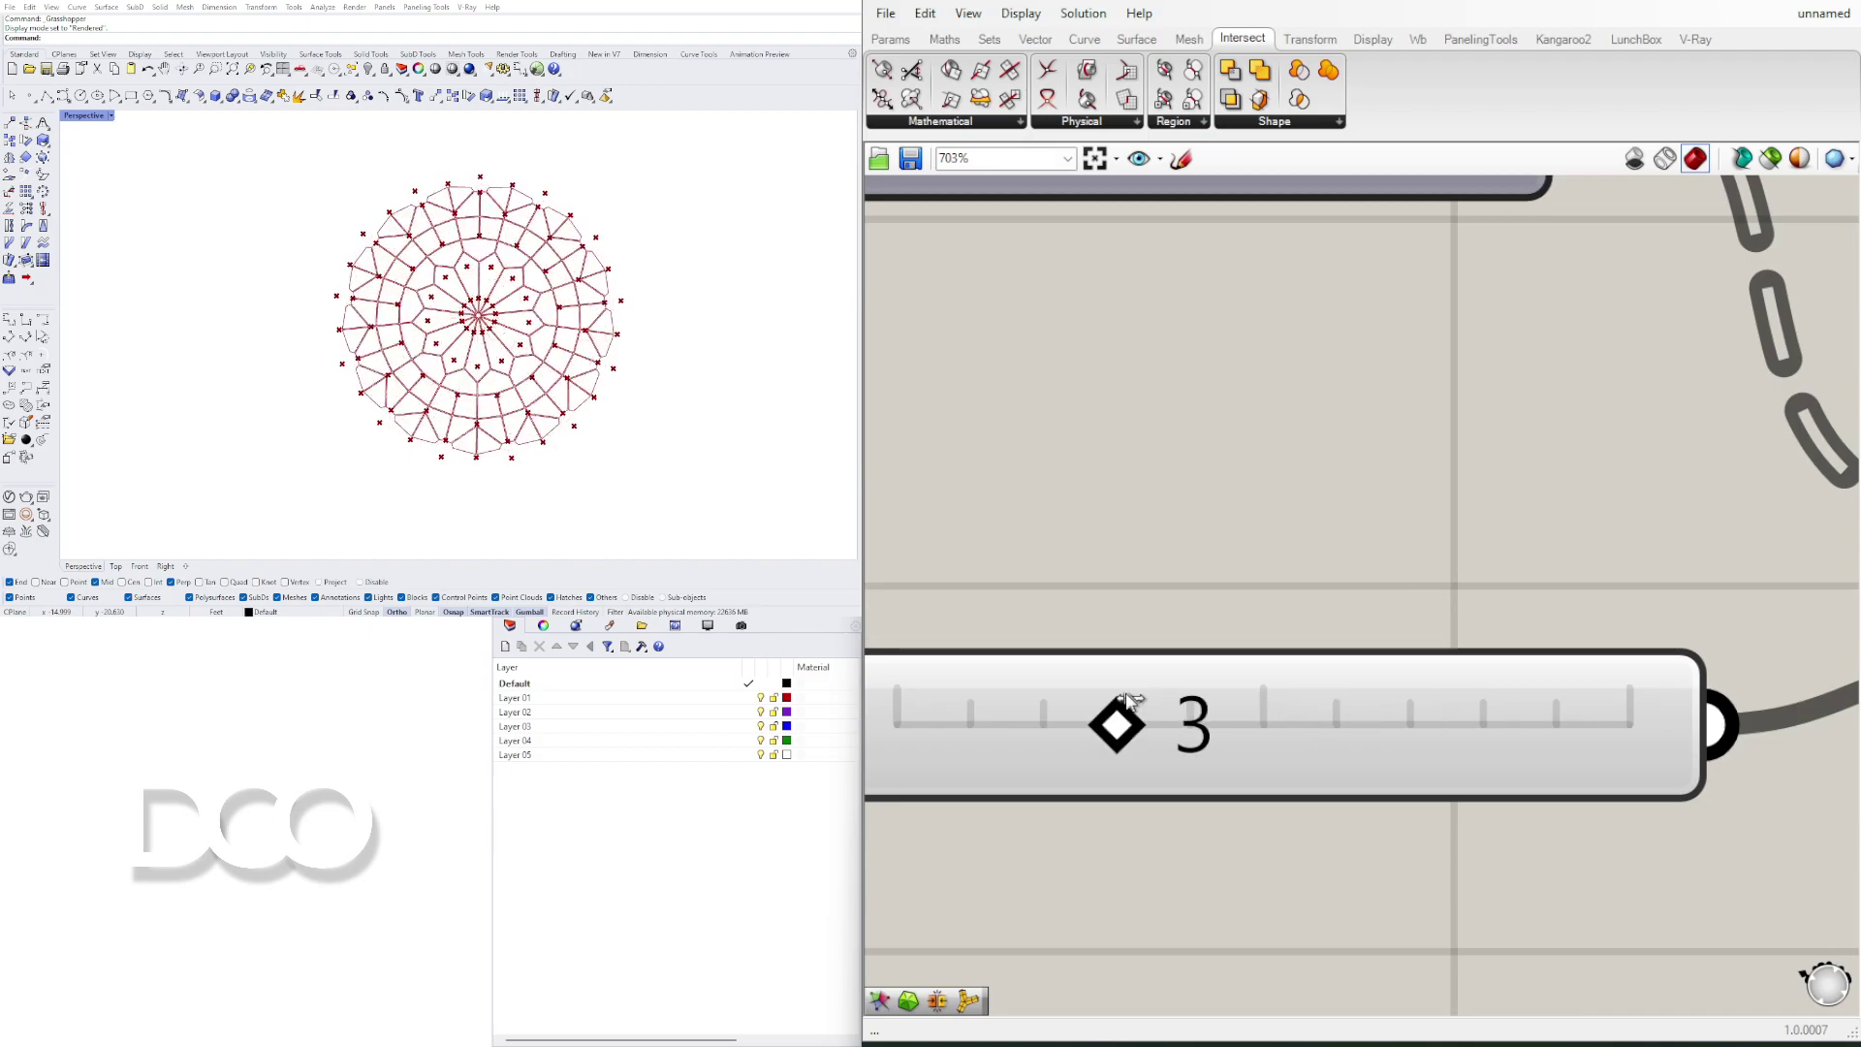
Step: Set the slider feeding the first Divide Curve's Count input to 8
scroll(1173, 550, down, 3)
scroll(1167, 550, down, 2)
scroll(1130, 595, up, 3)
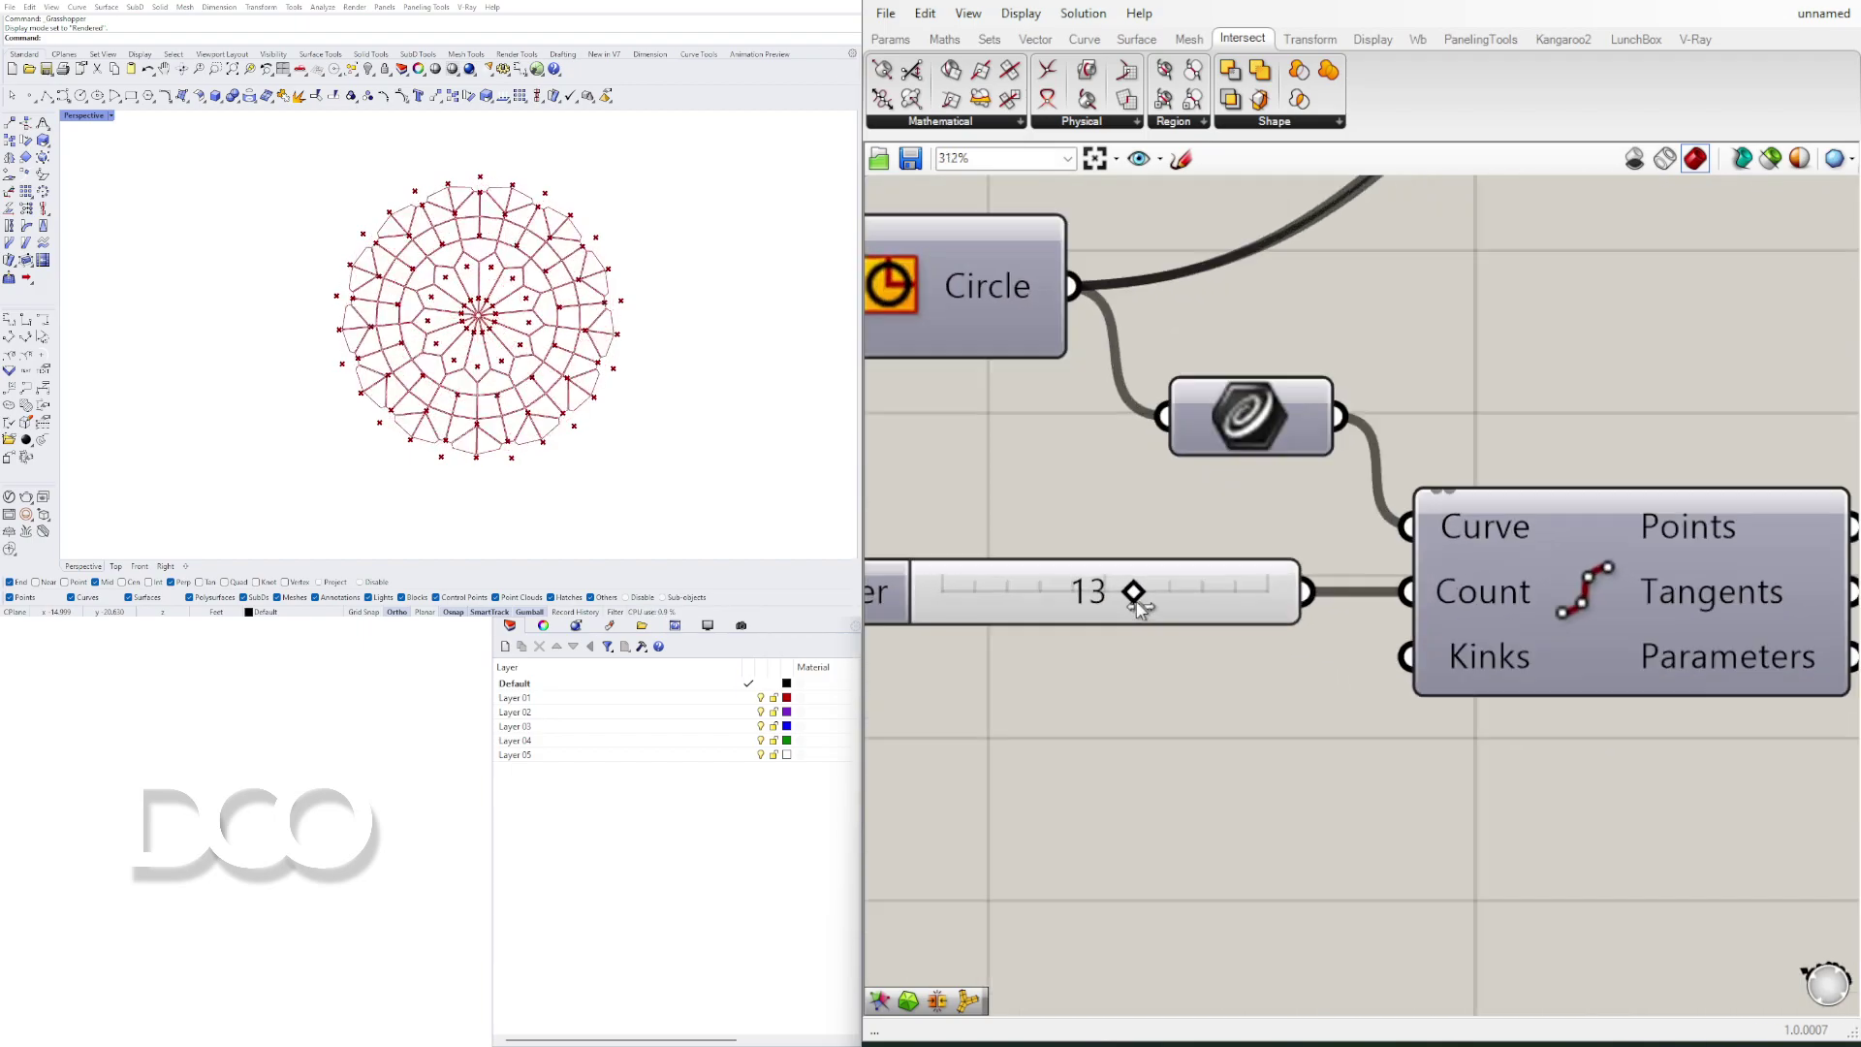
mouse_move(1018, 593)
mouse_down()
mouse_move(913, 597)
mouse_move(1001, 586)
mouse_up()
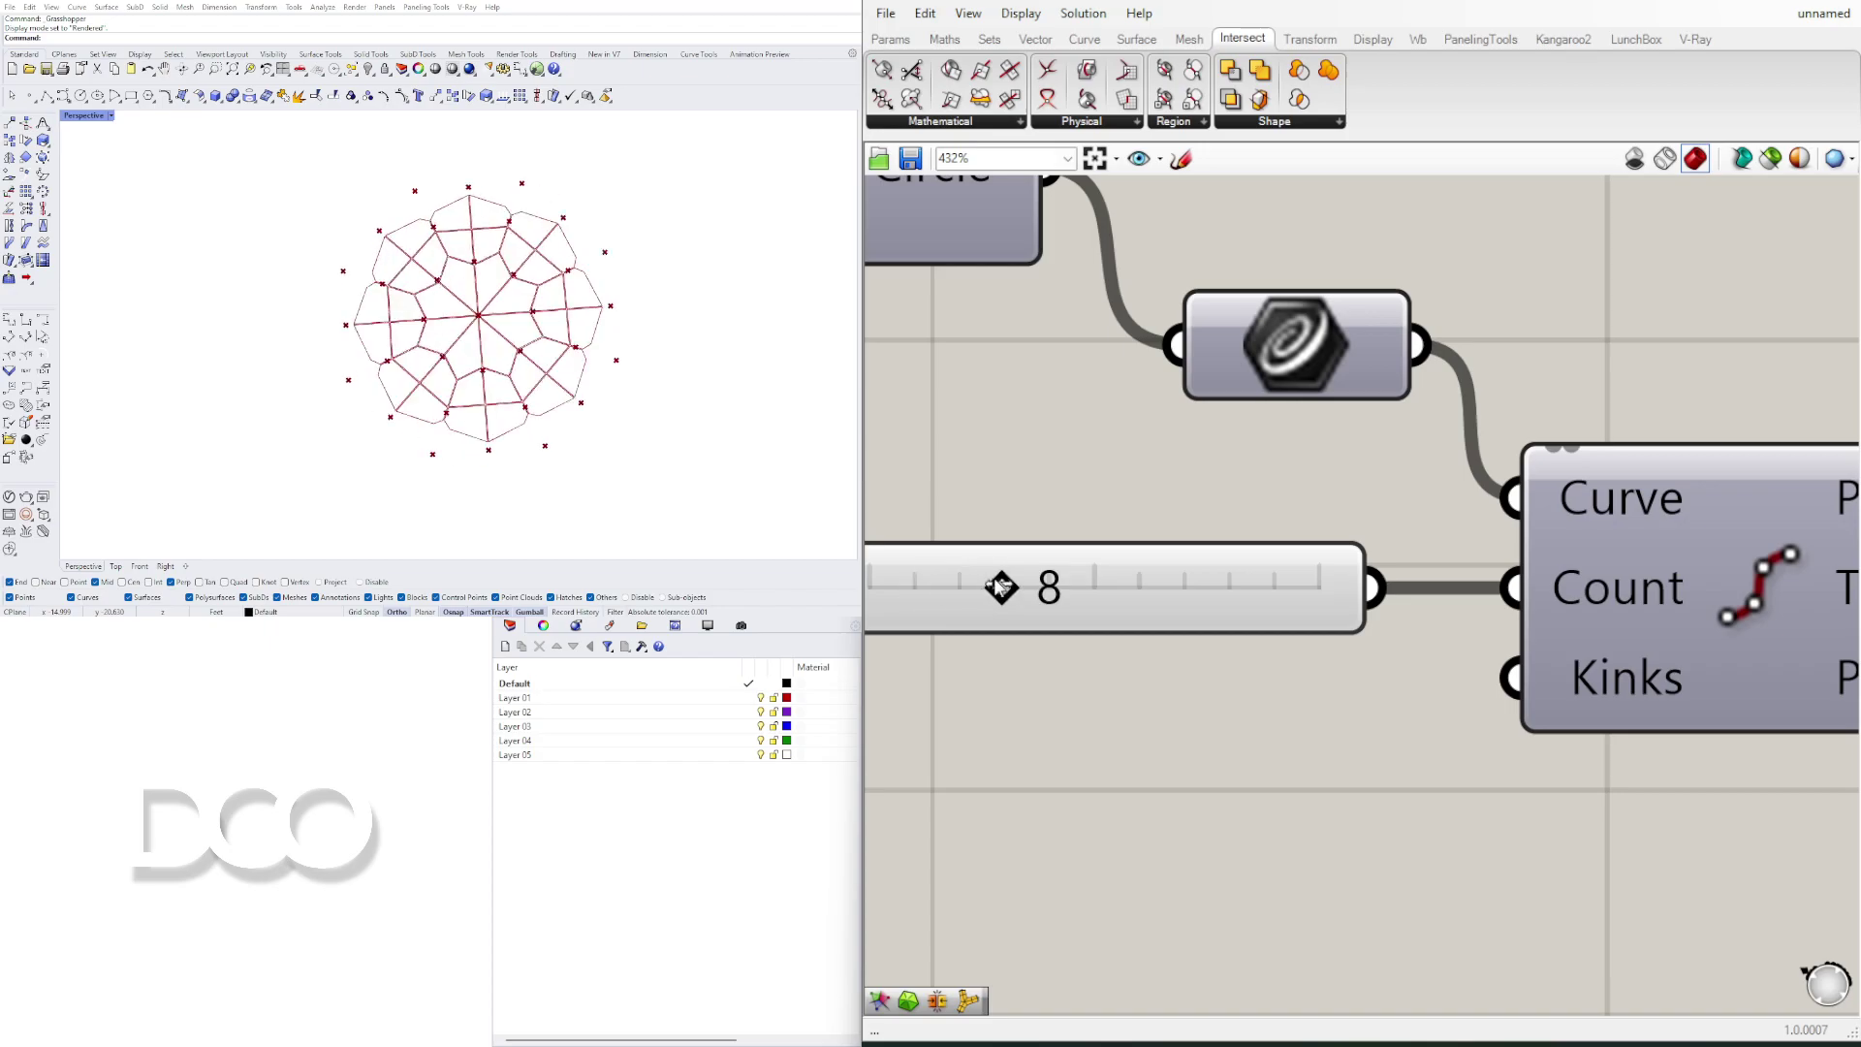
Step: Set the slider feeding the second Divide Curve's Count input to 6
scroll(1392, 541, down, 4)
right_drag(1696, 592, 1153, 541)
scroll(1025, 607, up, 1)
right_drag(1415, 607, 1300, 739)
scroll(1299, 740, up, 6)
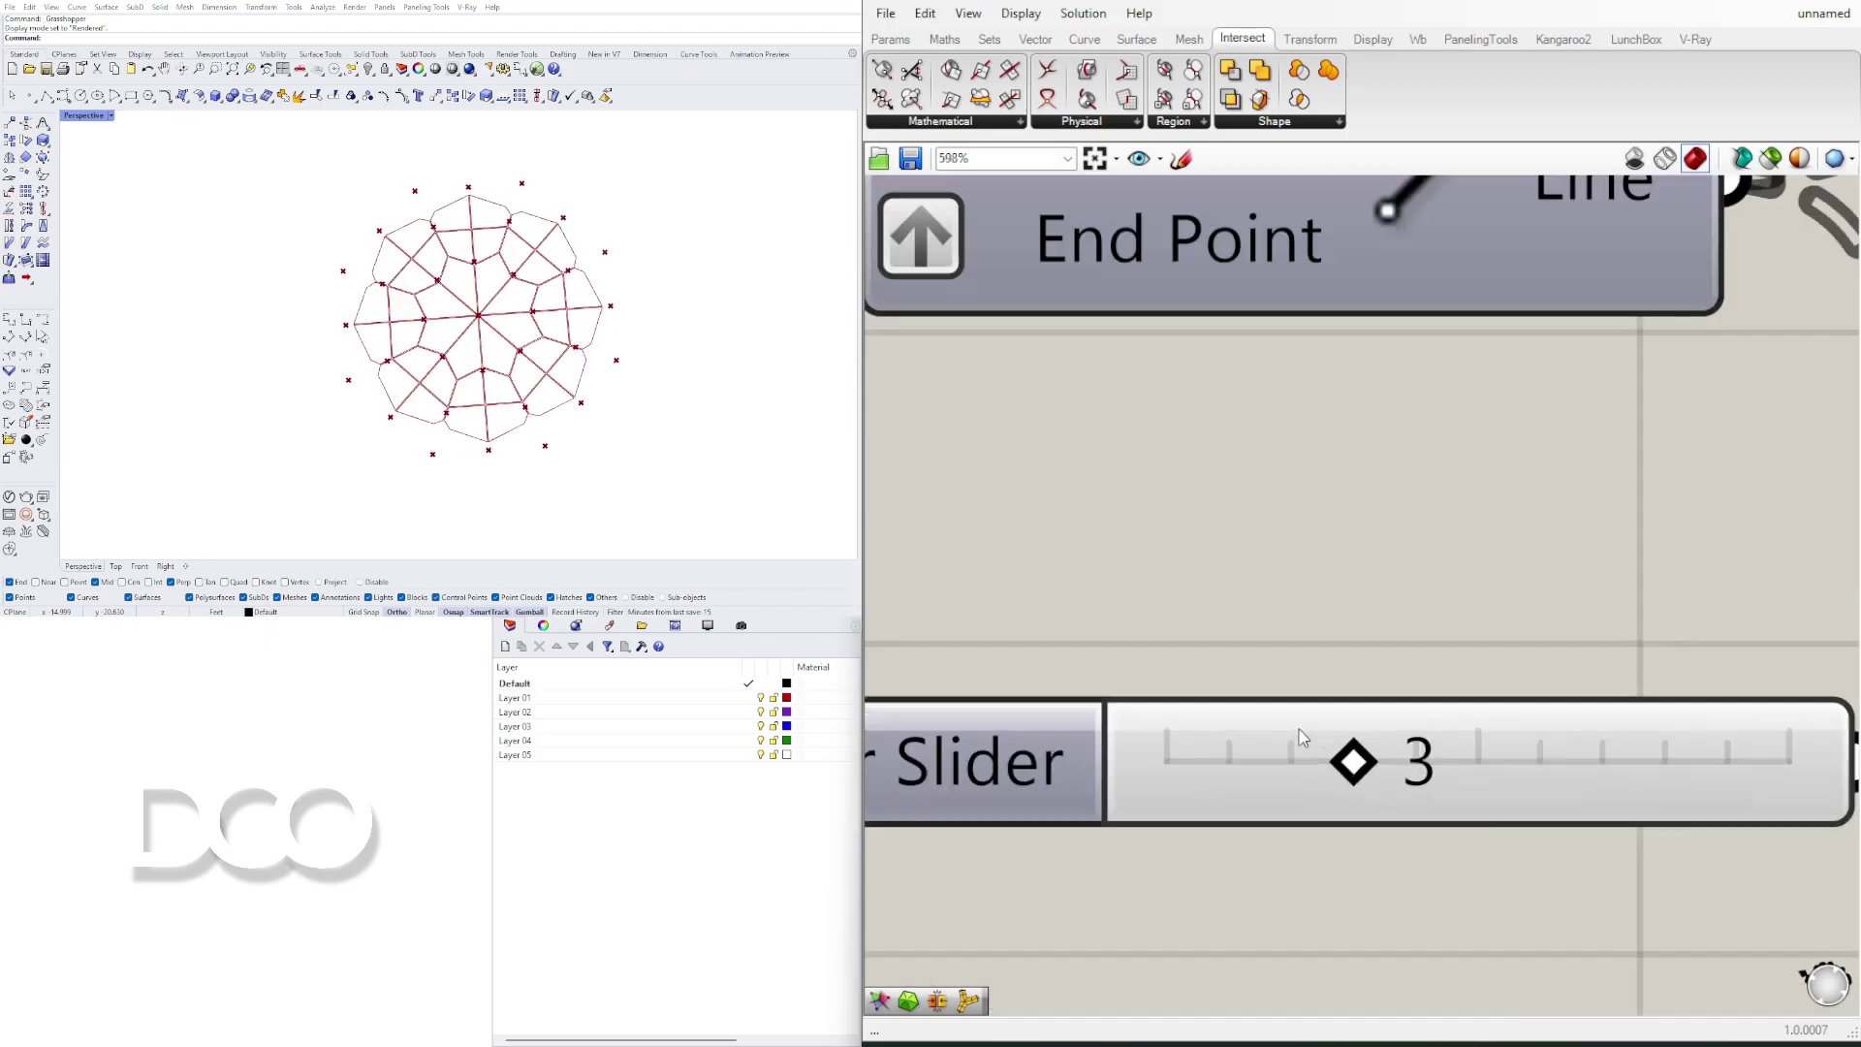
drag(1366, 769, 1577, 768)
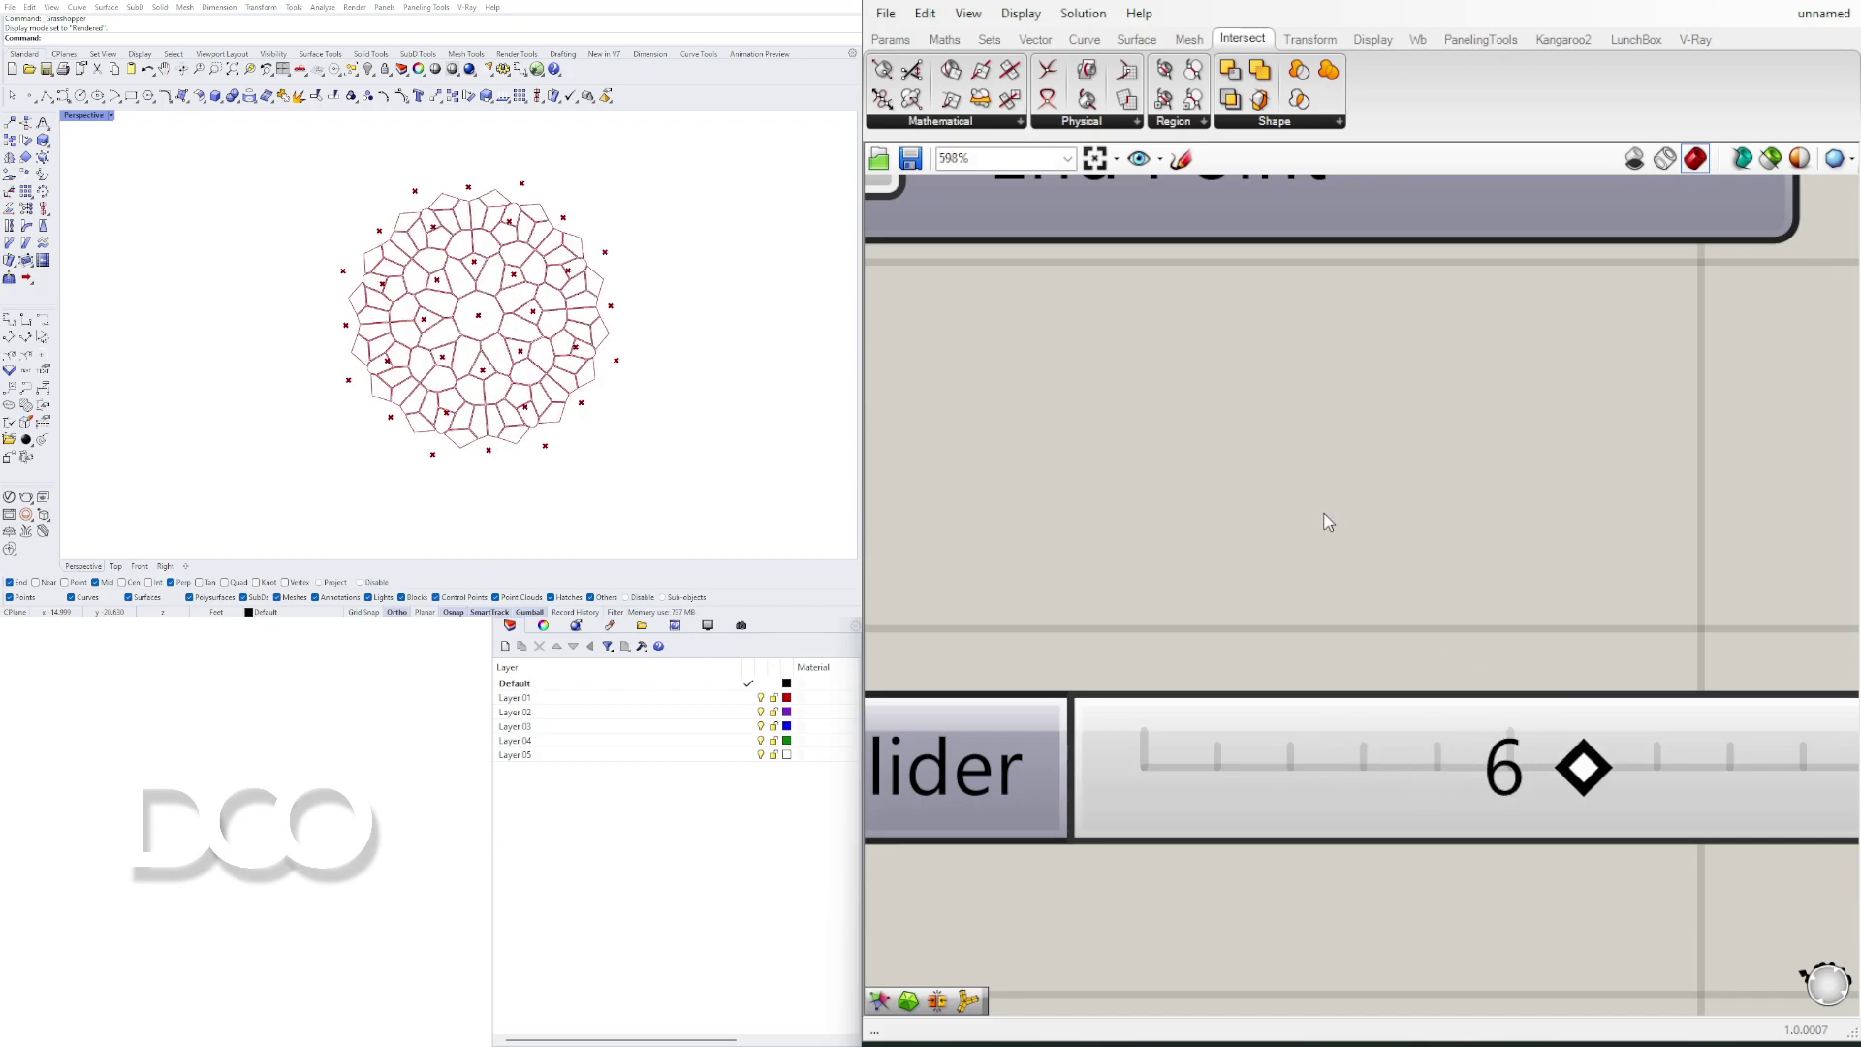
Step: Replace the culled points feeding Voronoi's Points input with the Midpoint output of the curve midpoint component
scroll(1328, 522, down, 10)
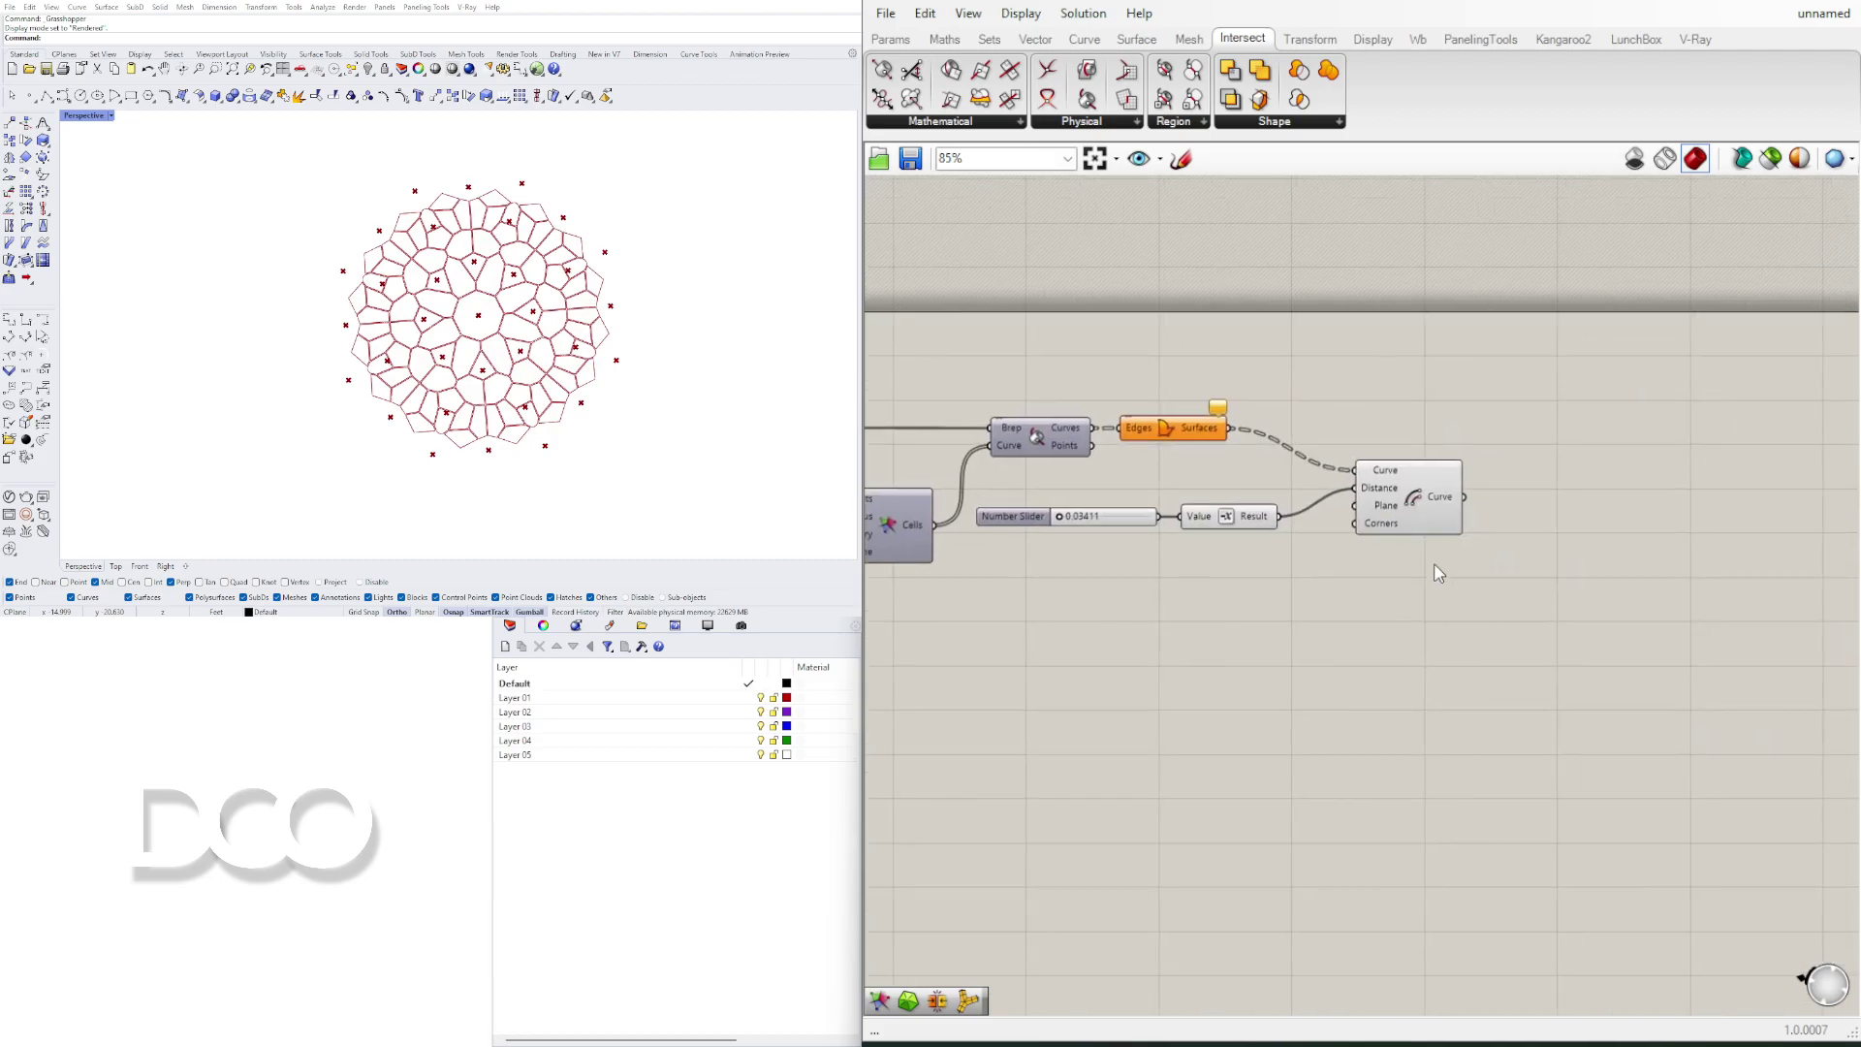
scroll(1416, 704, down, 3)
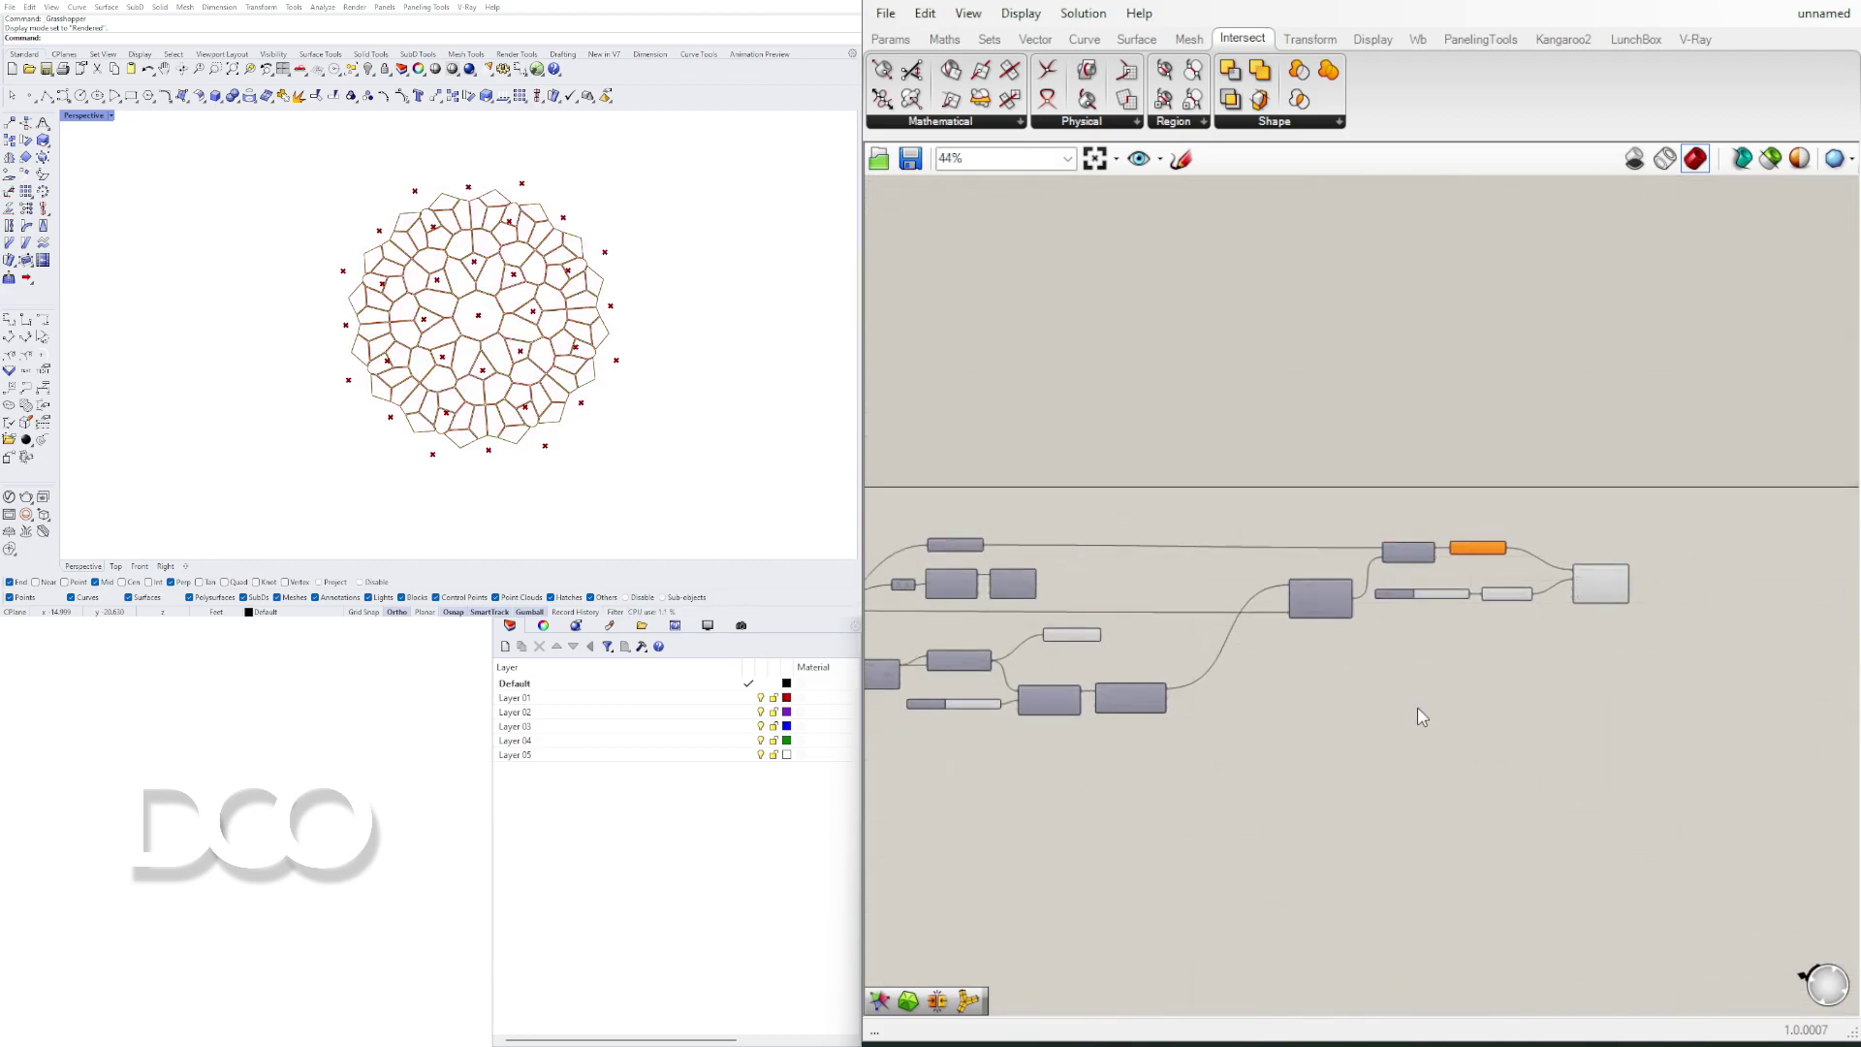
scroll(1420, 717, down, 2)
drag(1652, 766, 1146, 556)
scroll(1421, 653, up, 7)
click(1421, 646)
drag(1270, 569, 1535, 586)
scroll(1279, 606, down, 2)
drag(1277, 586, 1522, 474)
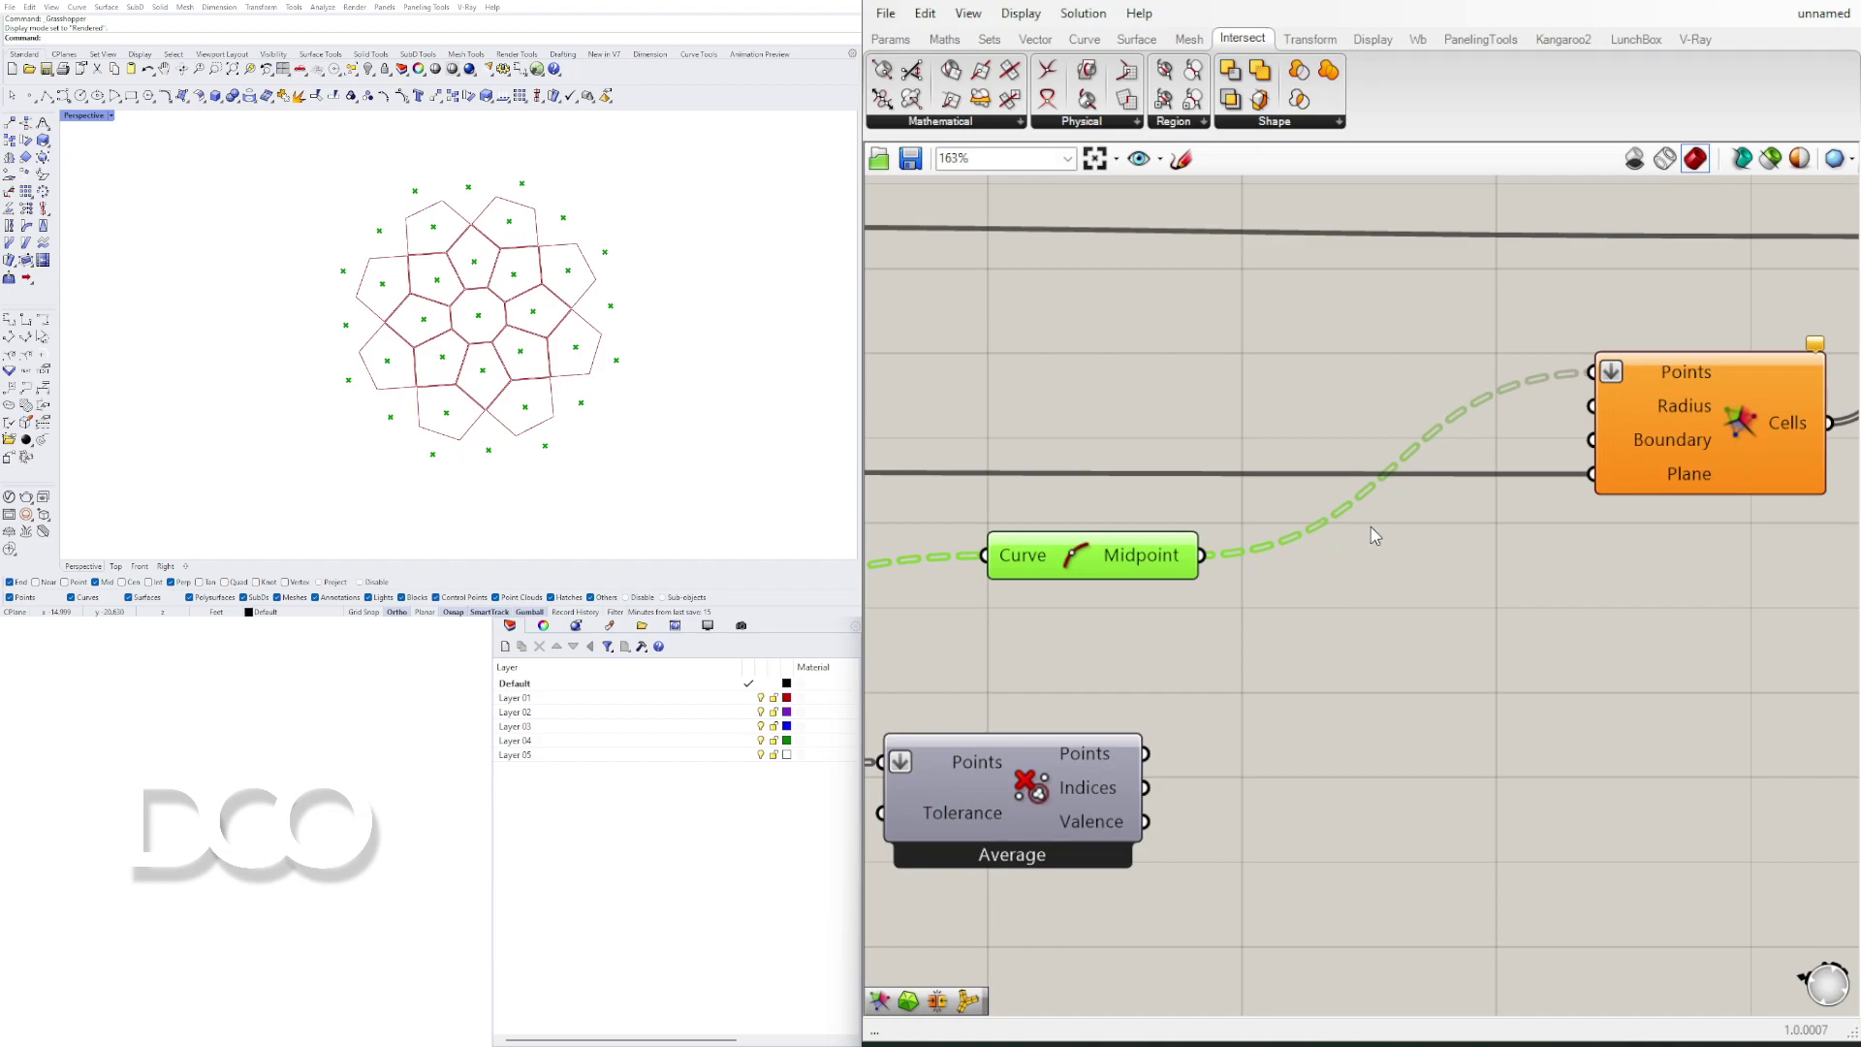
Step: Move the curve midpoint component down, closer to Cull Duplicates
click(1360, 515)
scroll(1212, 630, up, 3)
right_drag(1173, 632, 1423, 634)
drag(1429, 559, 1411, 642)
right_drag(1719, 530, 1510, 526)
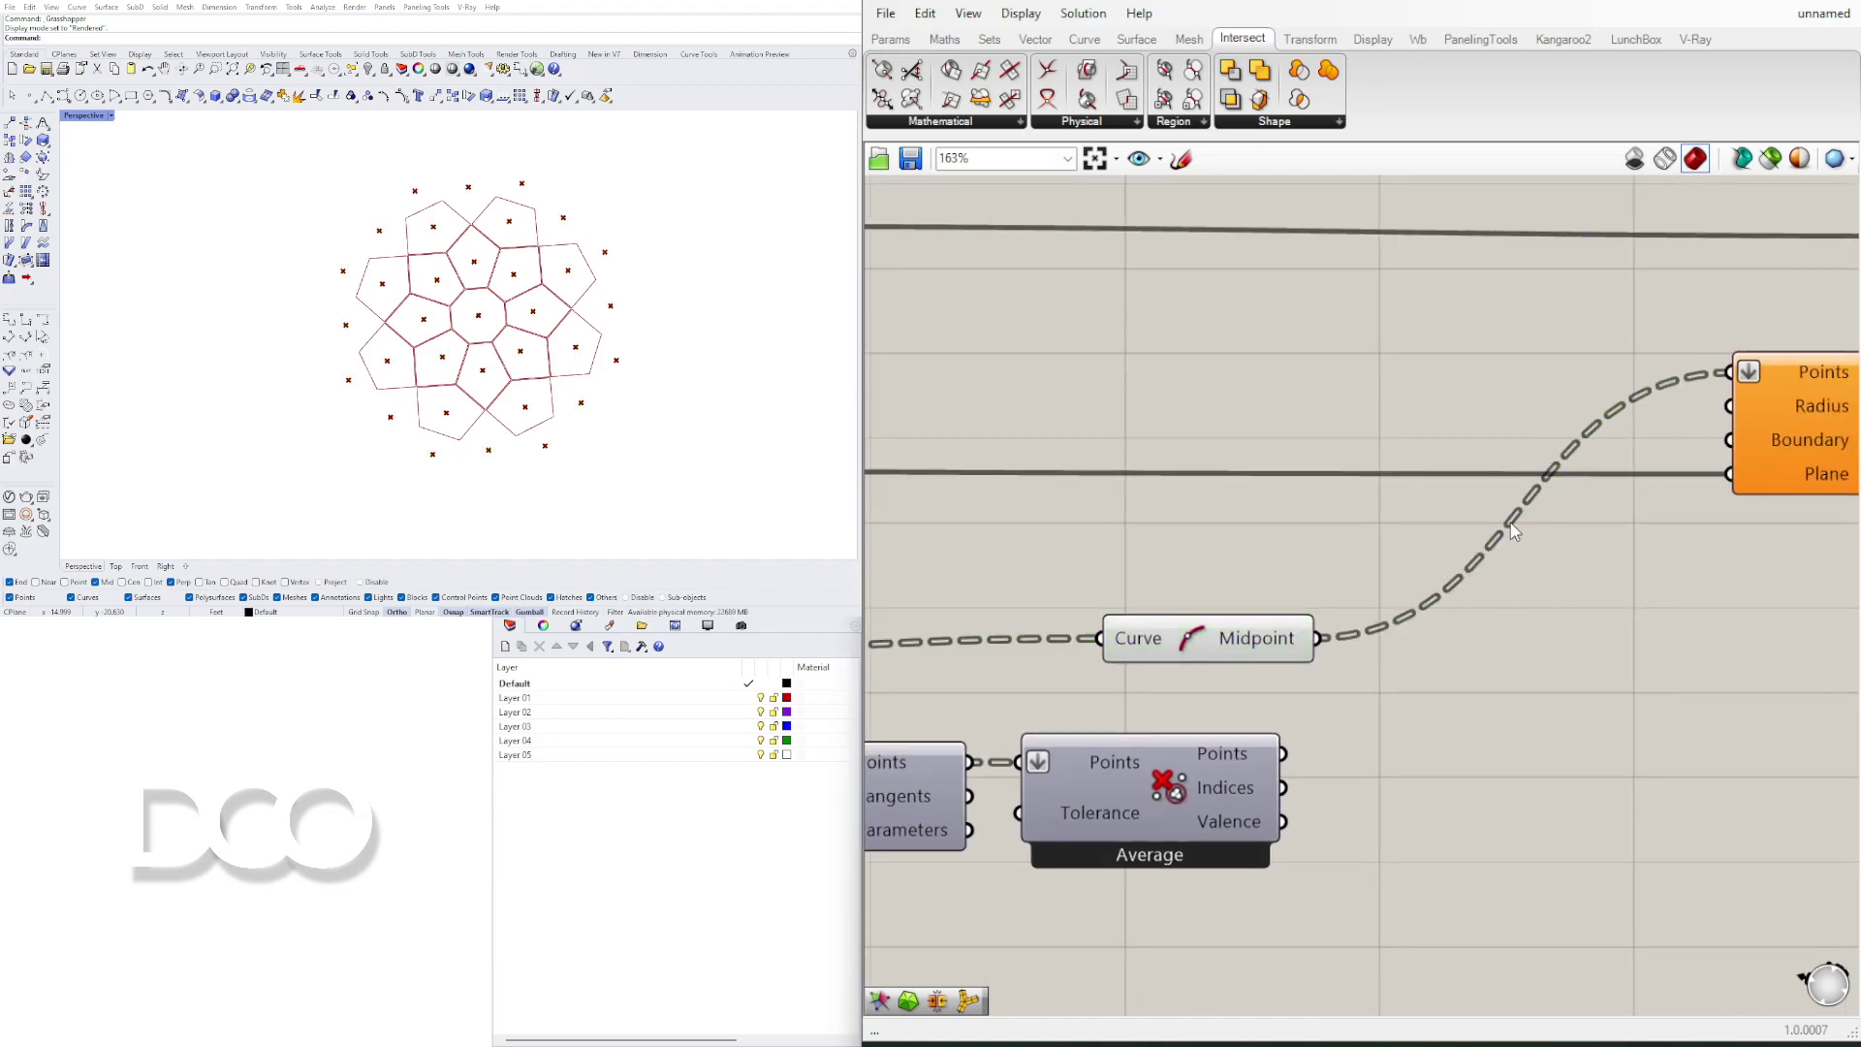
Step: Insert a relay in the wire from Midpoint to Voronoi's Points input and move the curve midpoint component up toward it
double_click(1509, 524)
drag(1252, 647, 1196, 553)
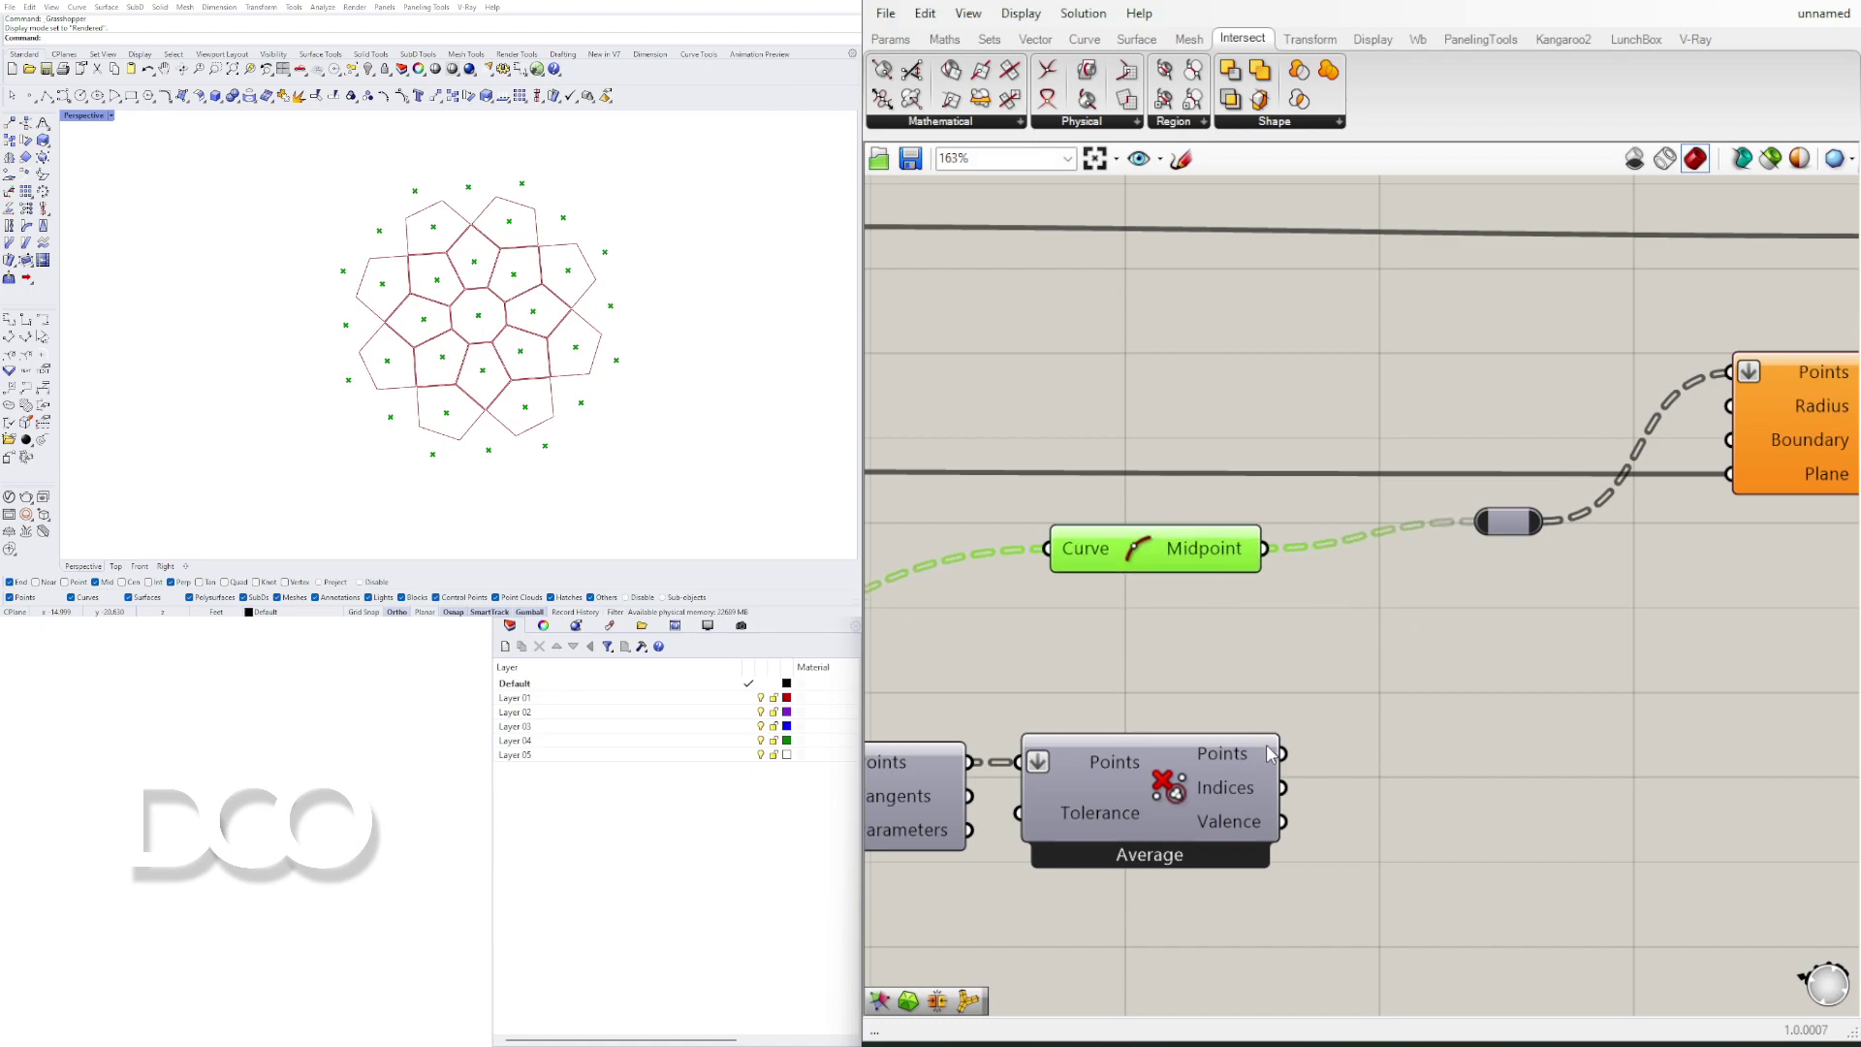
Step: Try feeding Cull Duplicates' Points output into the relay alongside the midpoints, and disconnect that wire again
drag(1282, 753, 1469, 541)
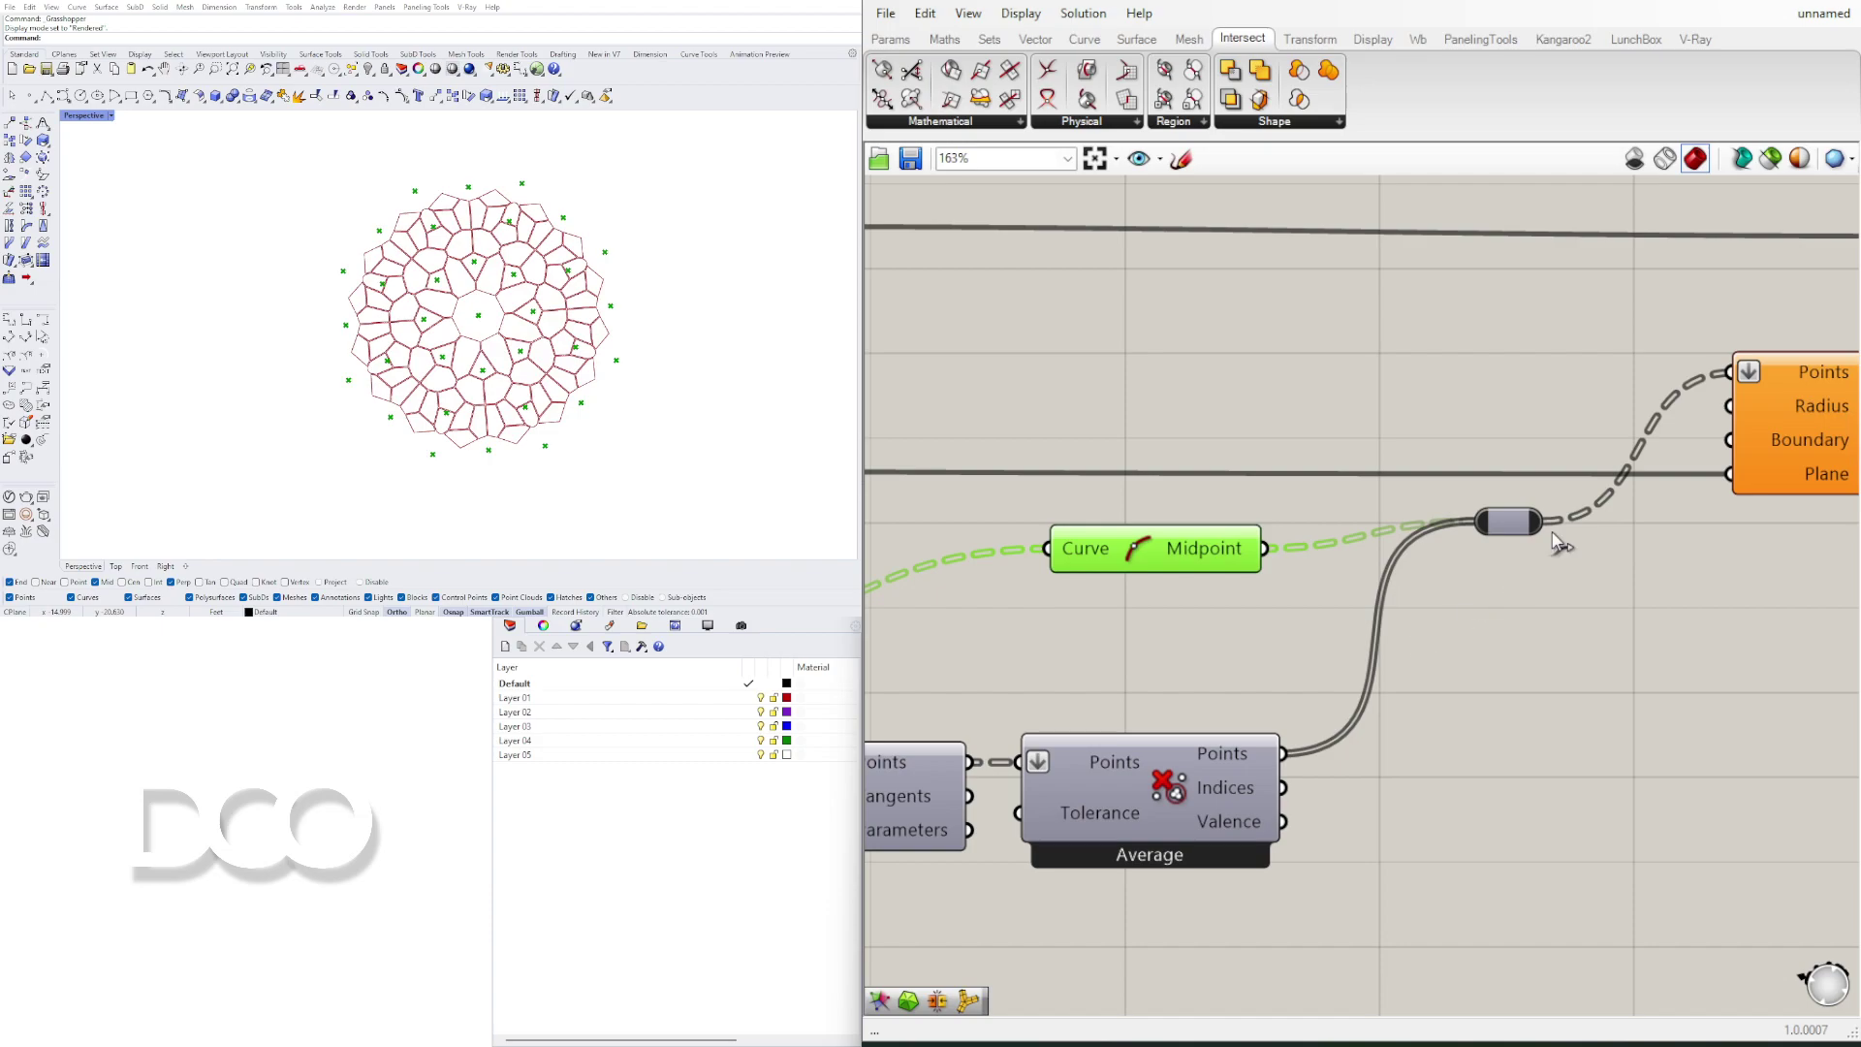
right_drag(1683, 490, 1538, 584)
click(1694, 510)
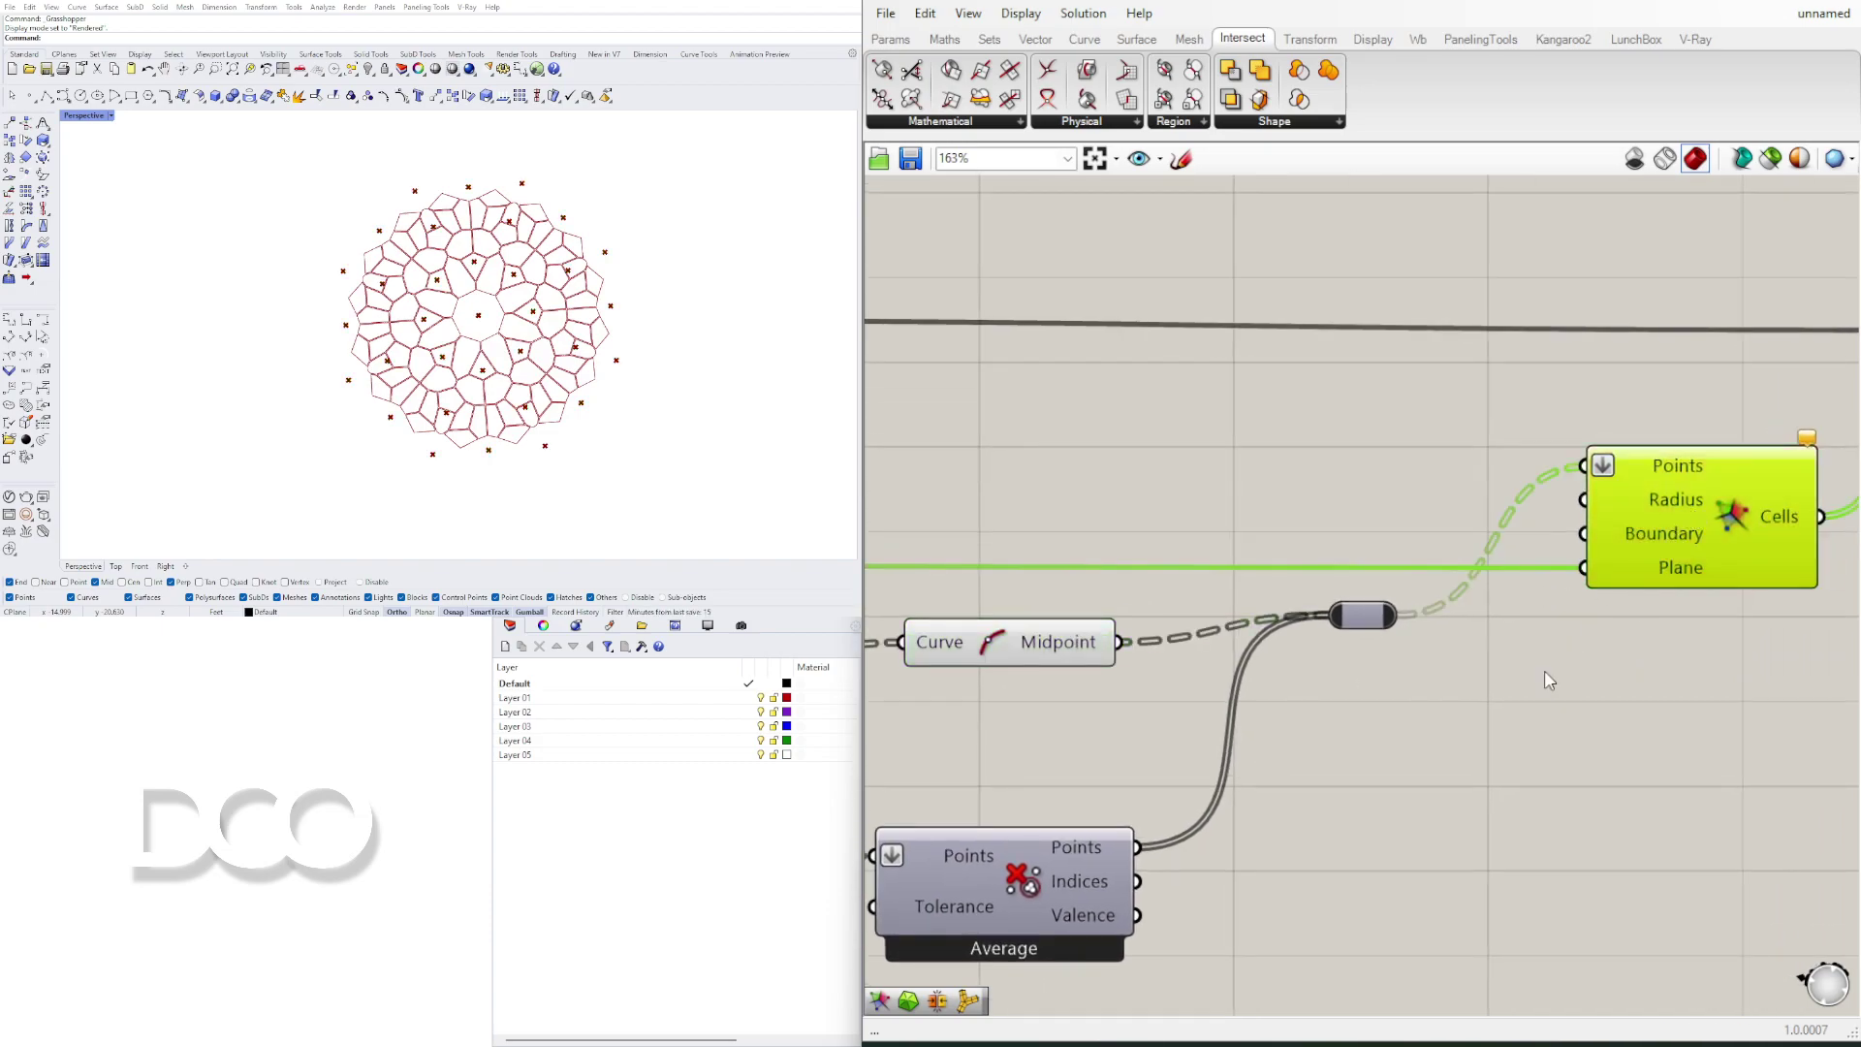
click(1512, 678)
ctrl+drag(1338, 620, 1399, 692)
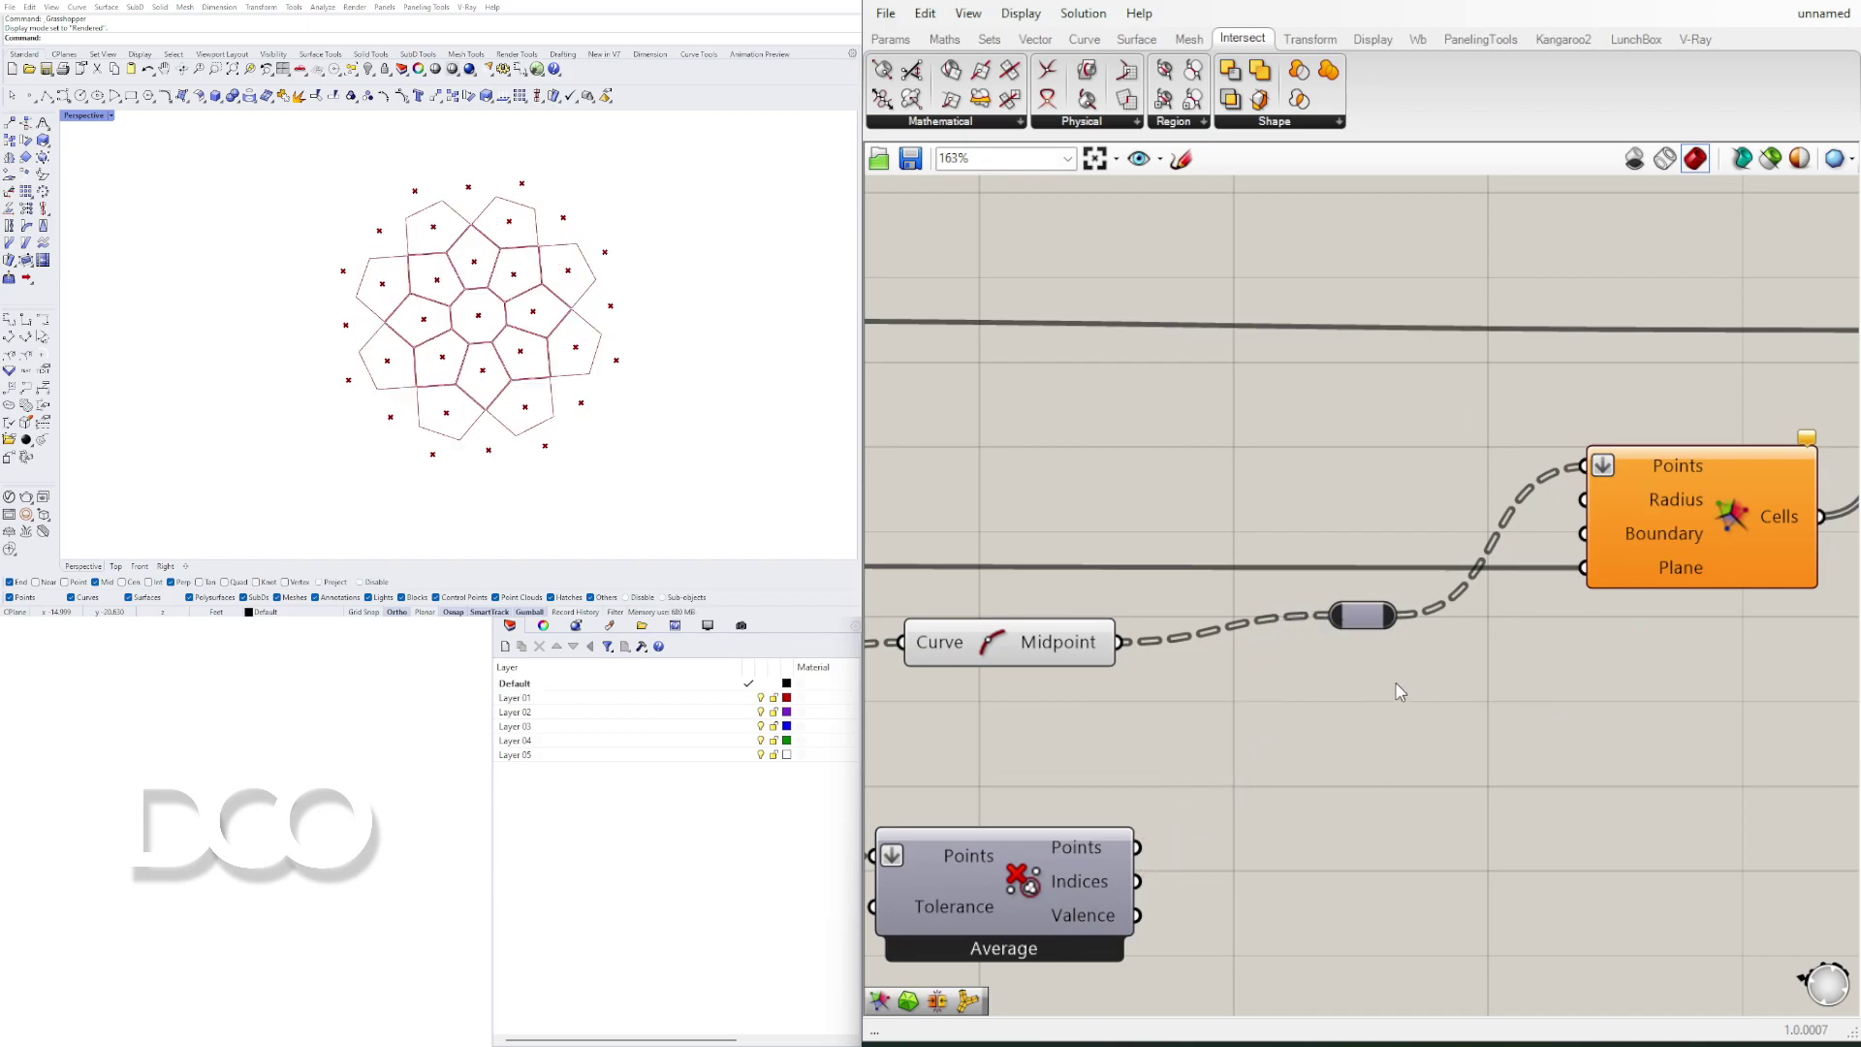
Step: Move the relay closer to Midpoint and add Cull Duplicates' Points to Voronoi's Points input through a second relay
right_drag(1470, 623, 1405, 572)
drag(1297, 566, 1168, 597)
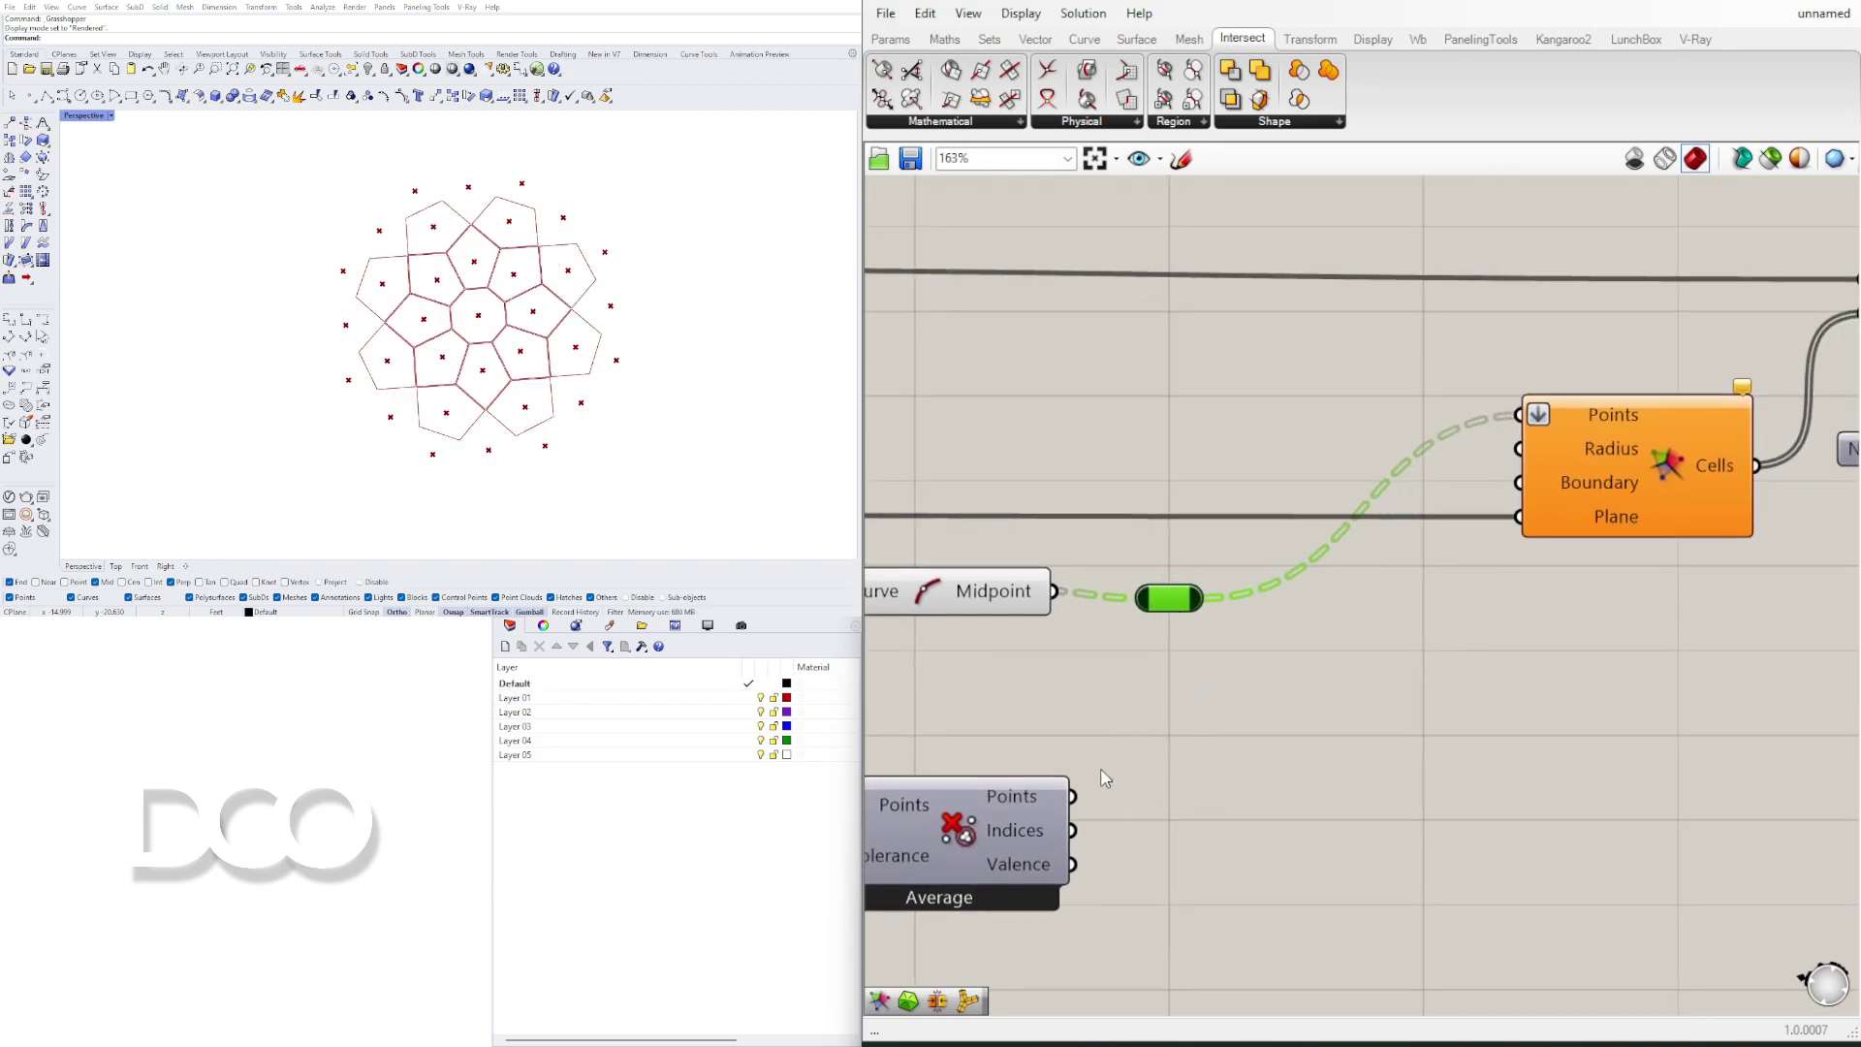
shift+drag(1070, 797, 1519, 414)
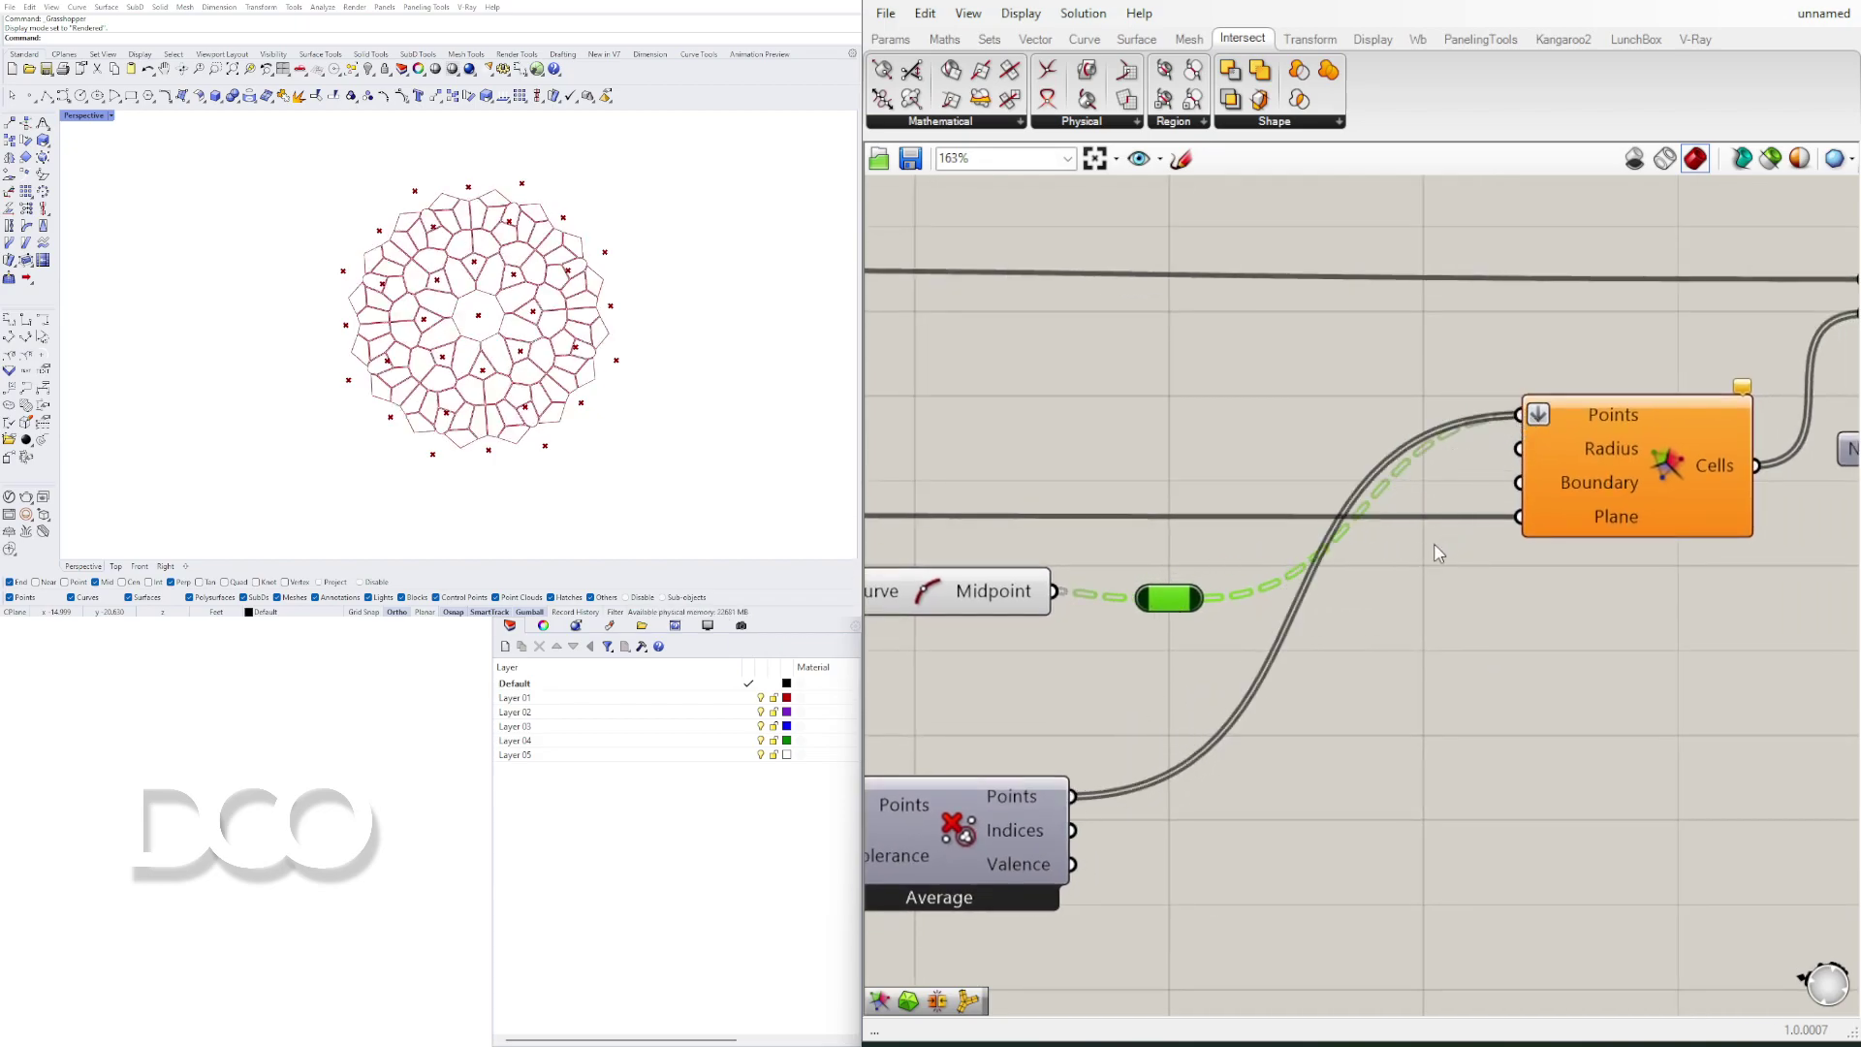
double_click(1241, 705)
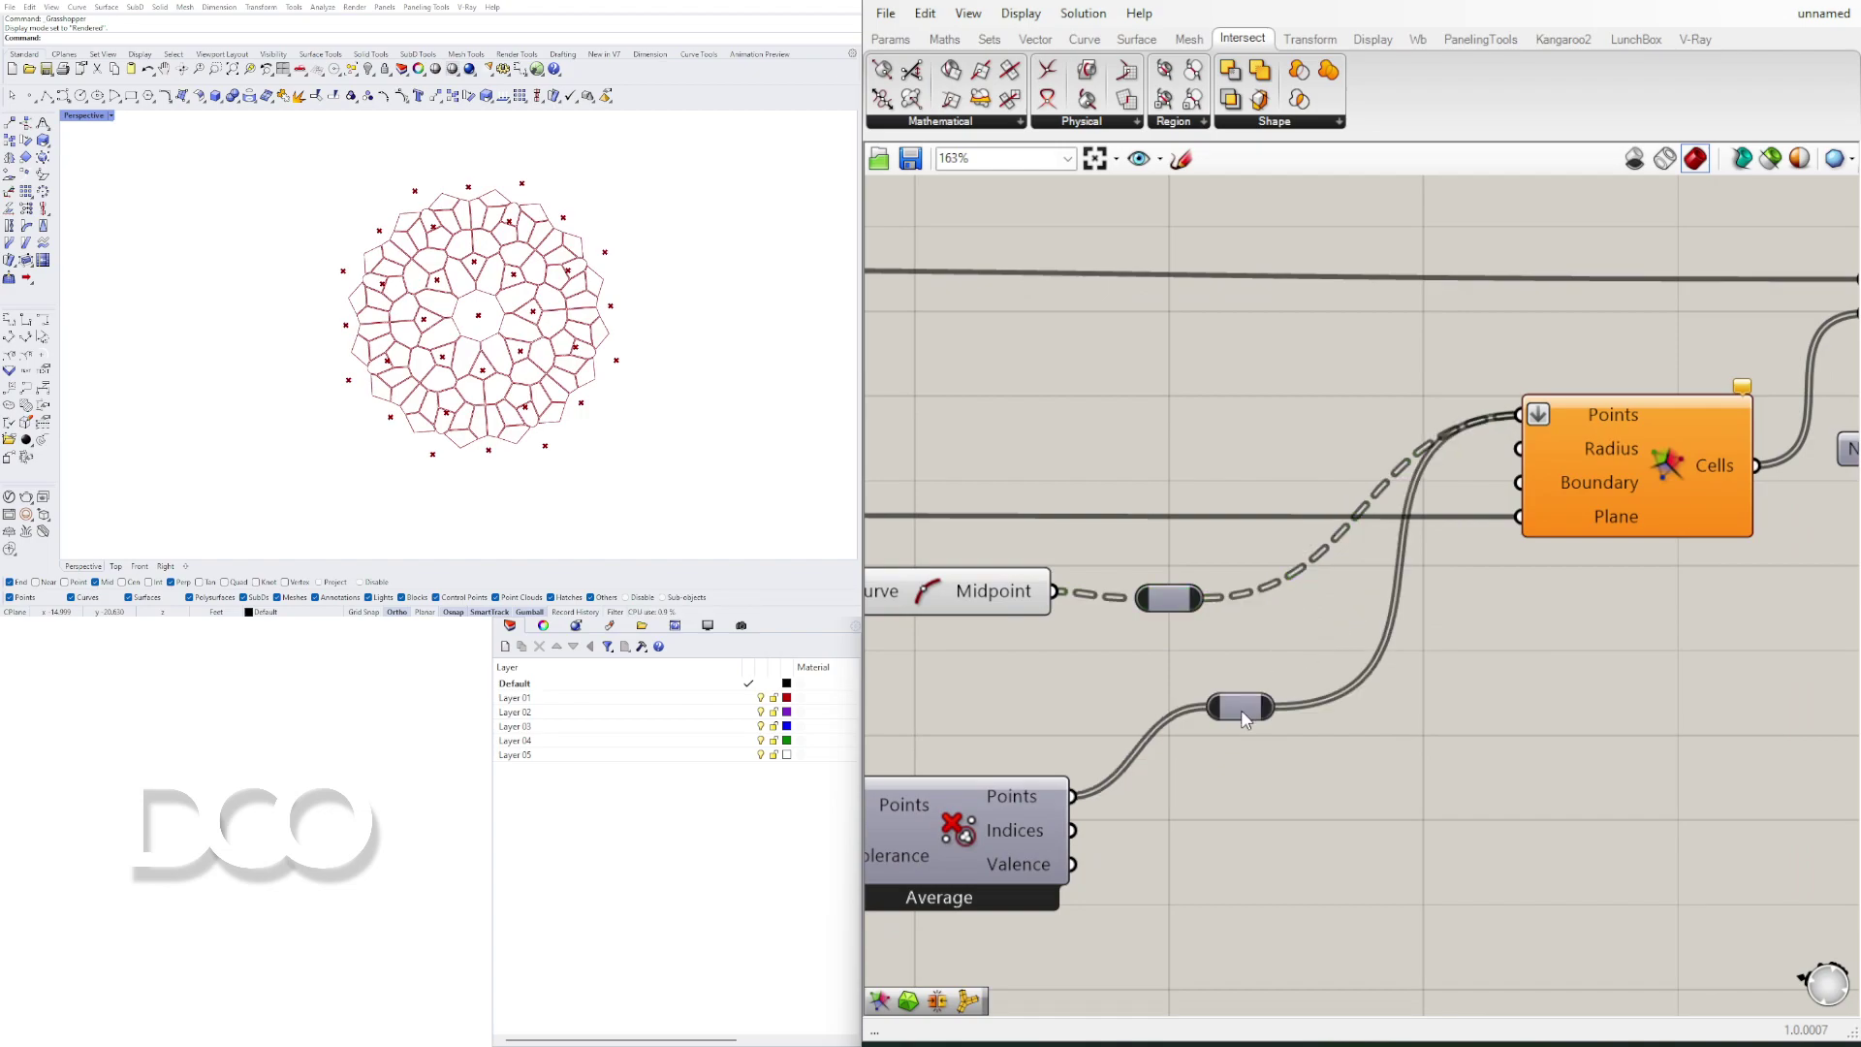
Step: Disable the relay carrying the culled points and place it right beside Cull Duplicates' Points output
right_click(1243, 713)
click(1297, 749)
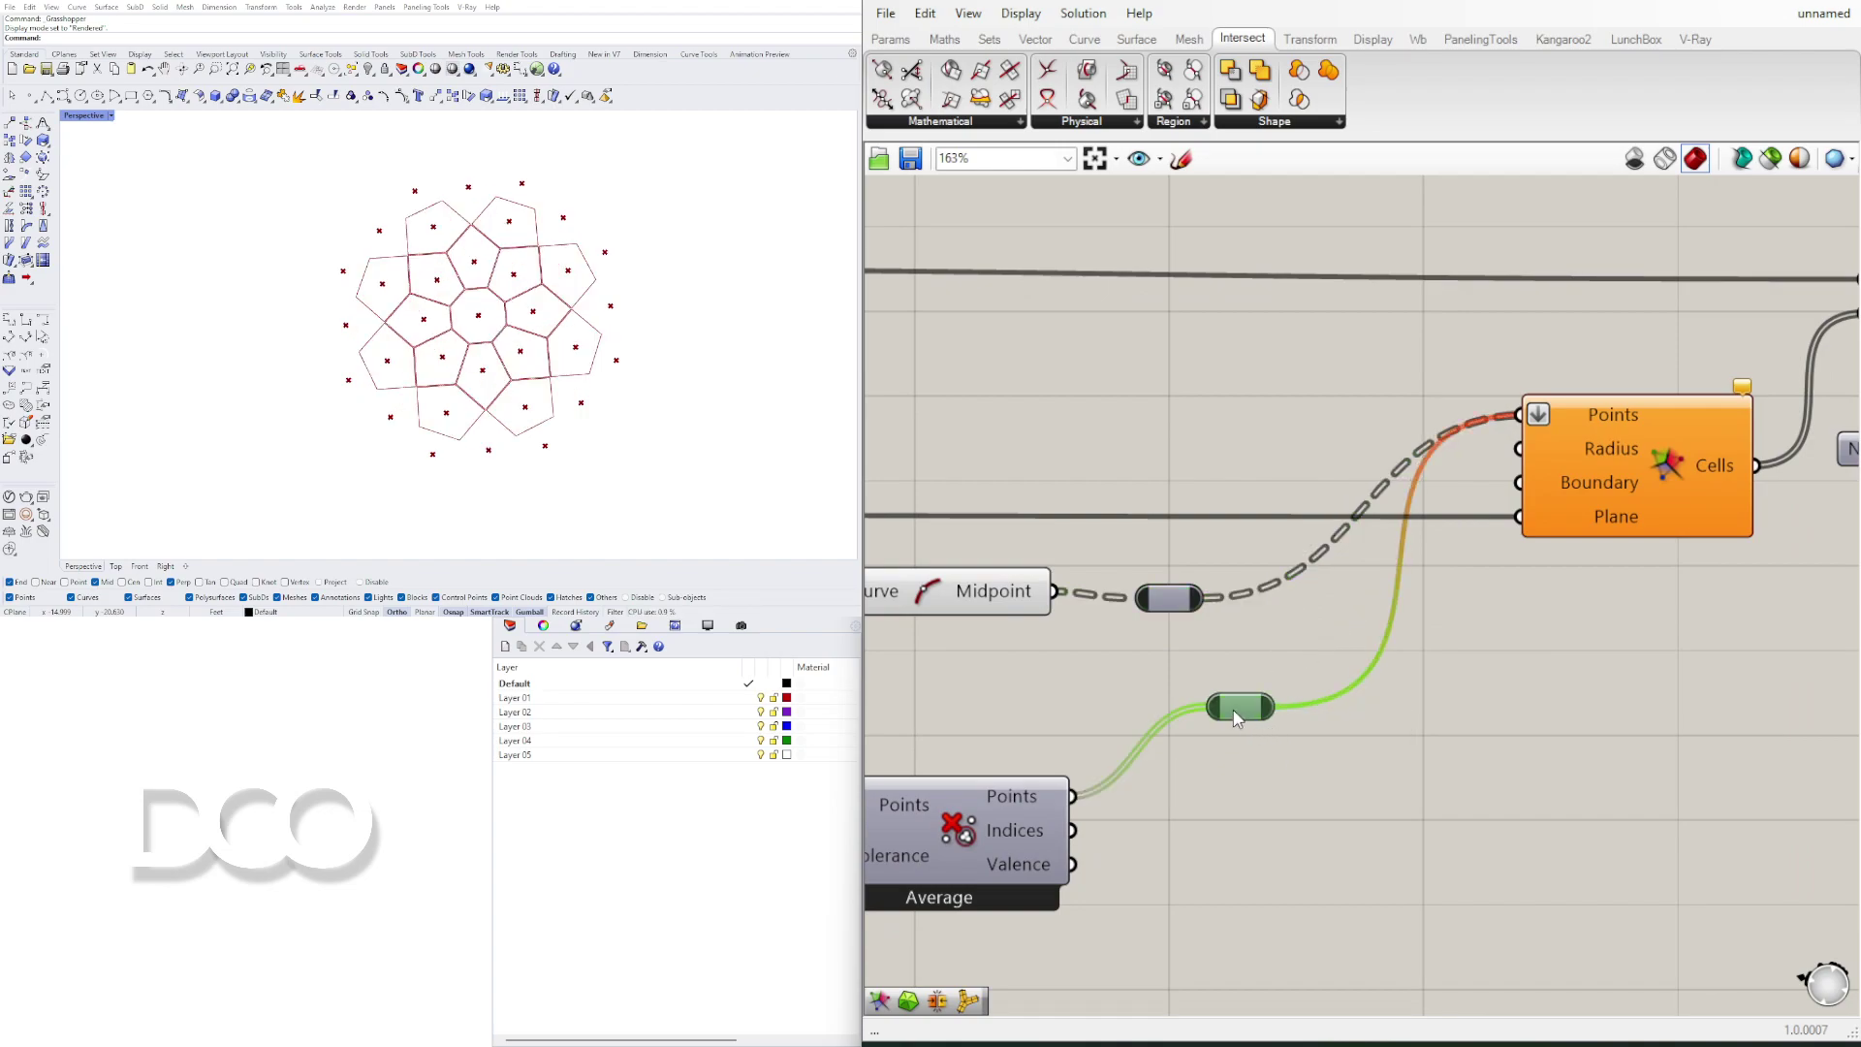
drag(1233, 717, 1165, 806)
click(1168, 599)
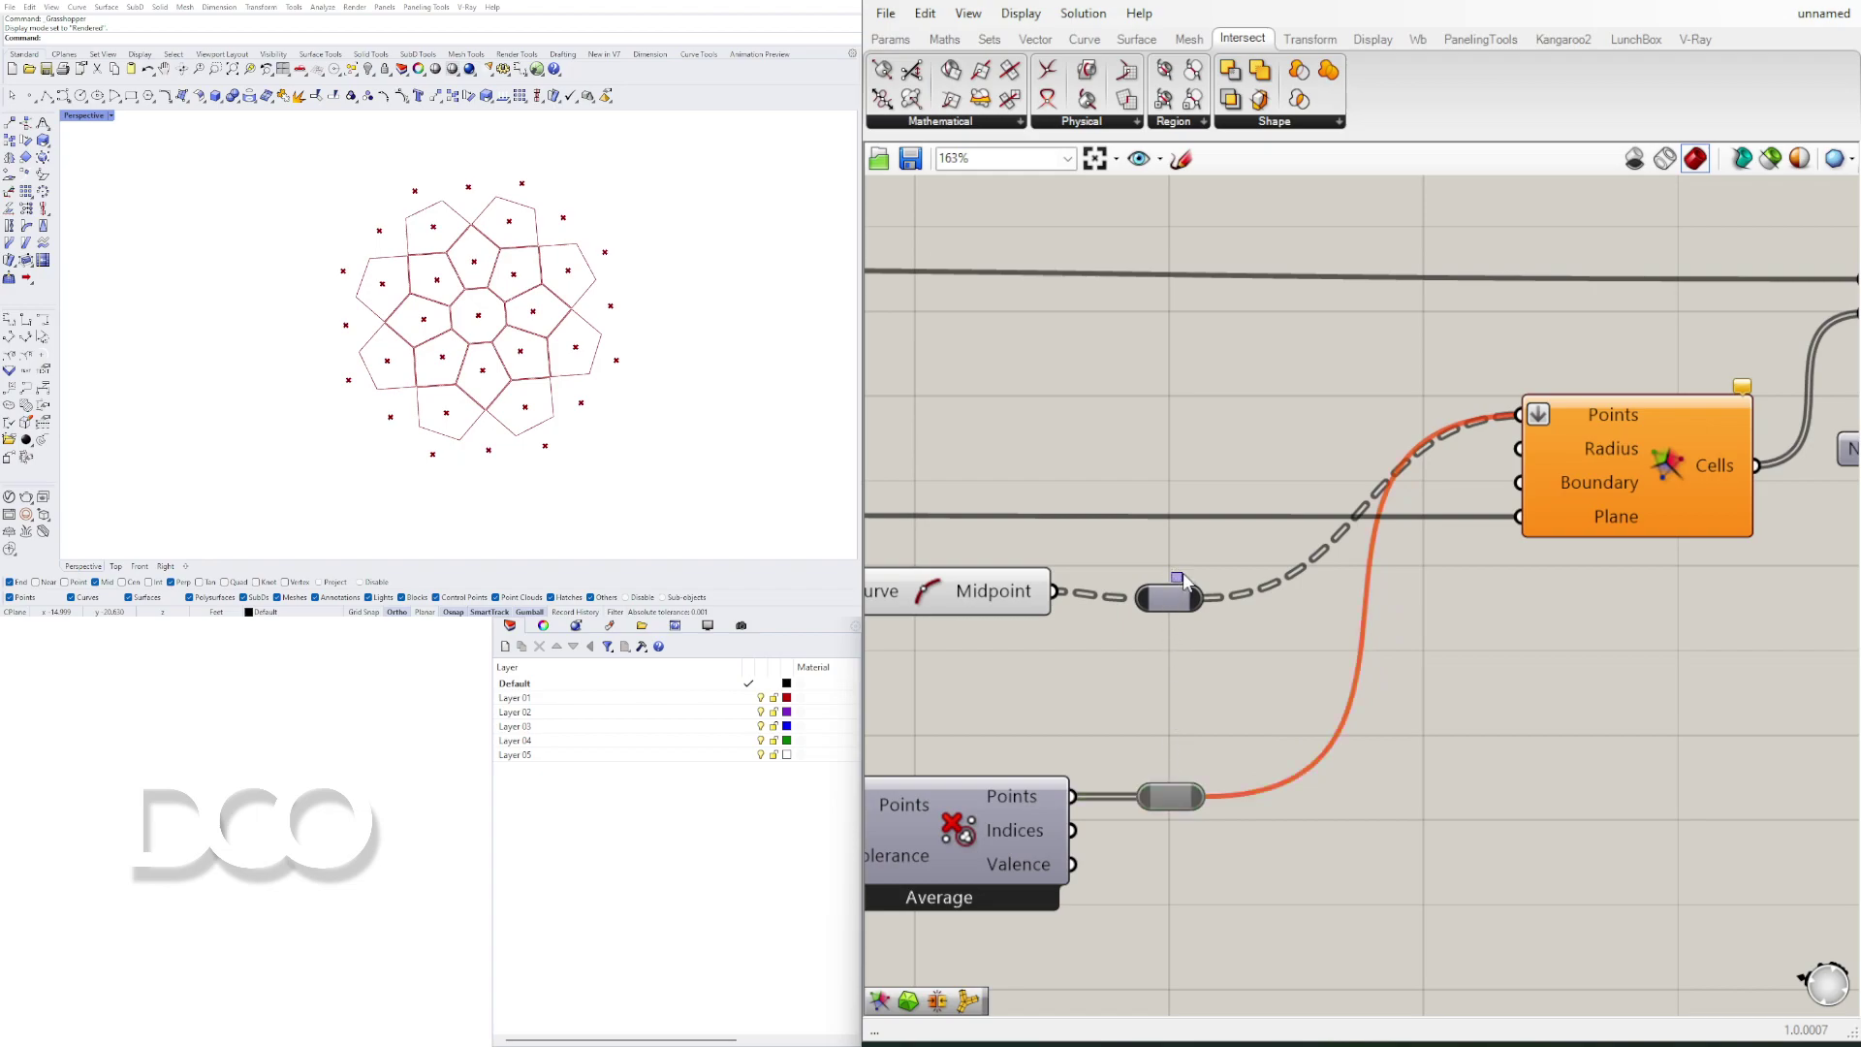
Step: Disable the midpoint relay and enable the culled-points relay to switch Voronoi's point source
right_drag(1162, 635, 1520, 625)
click(1299, 586)
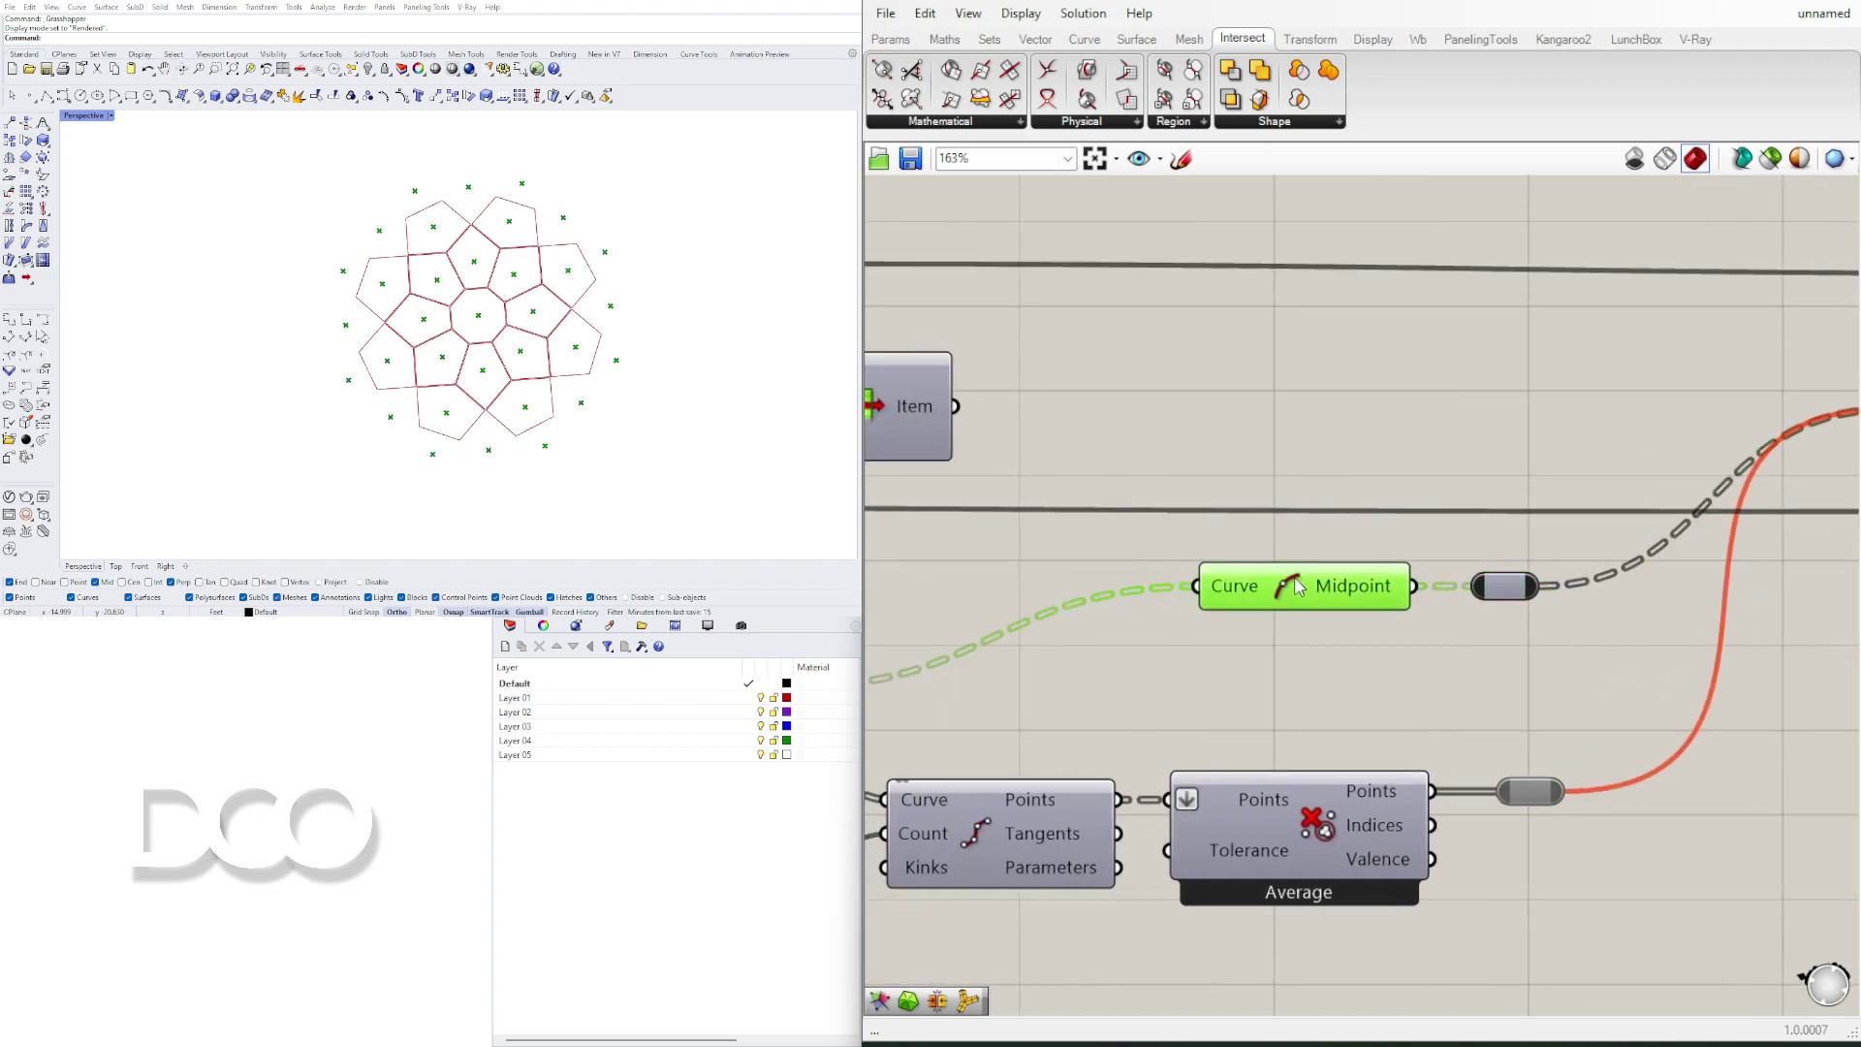
right_click(1505, 597)
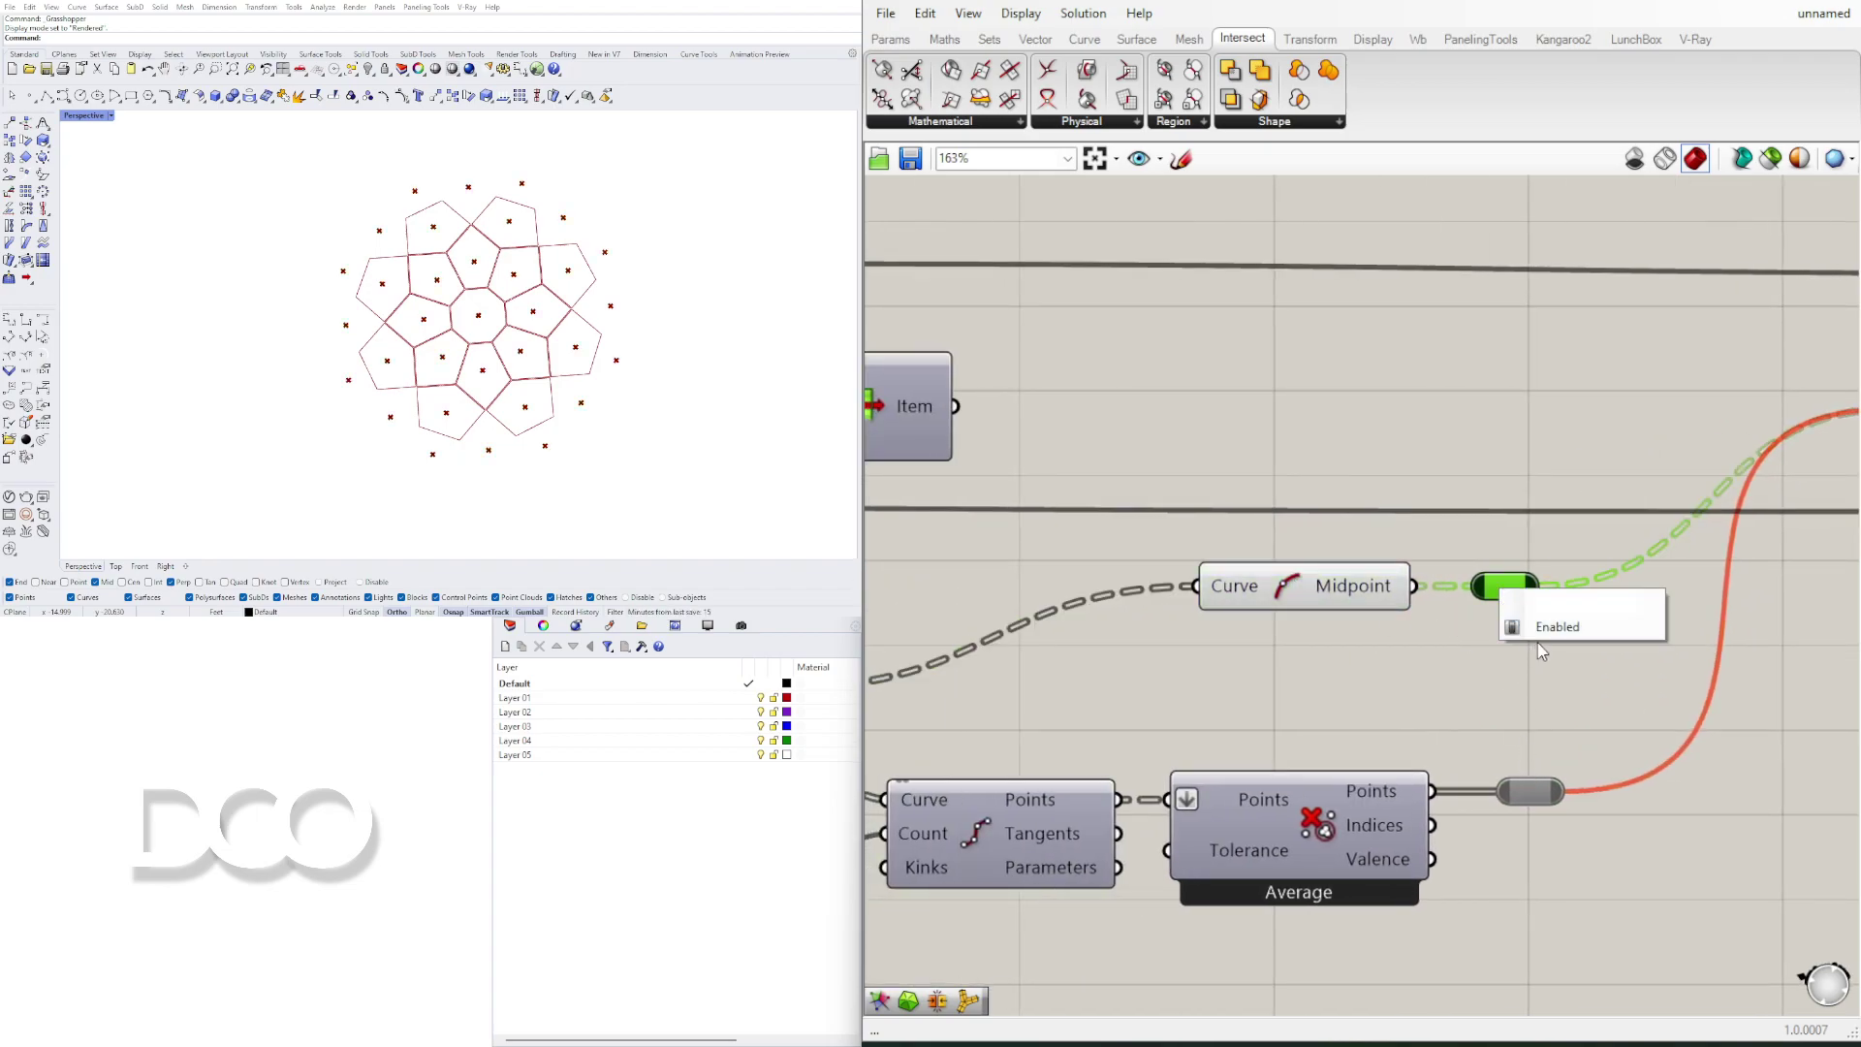
click(1543, 625)
right_click(1529, 792)
click(1558, 826)
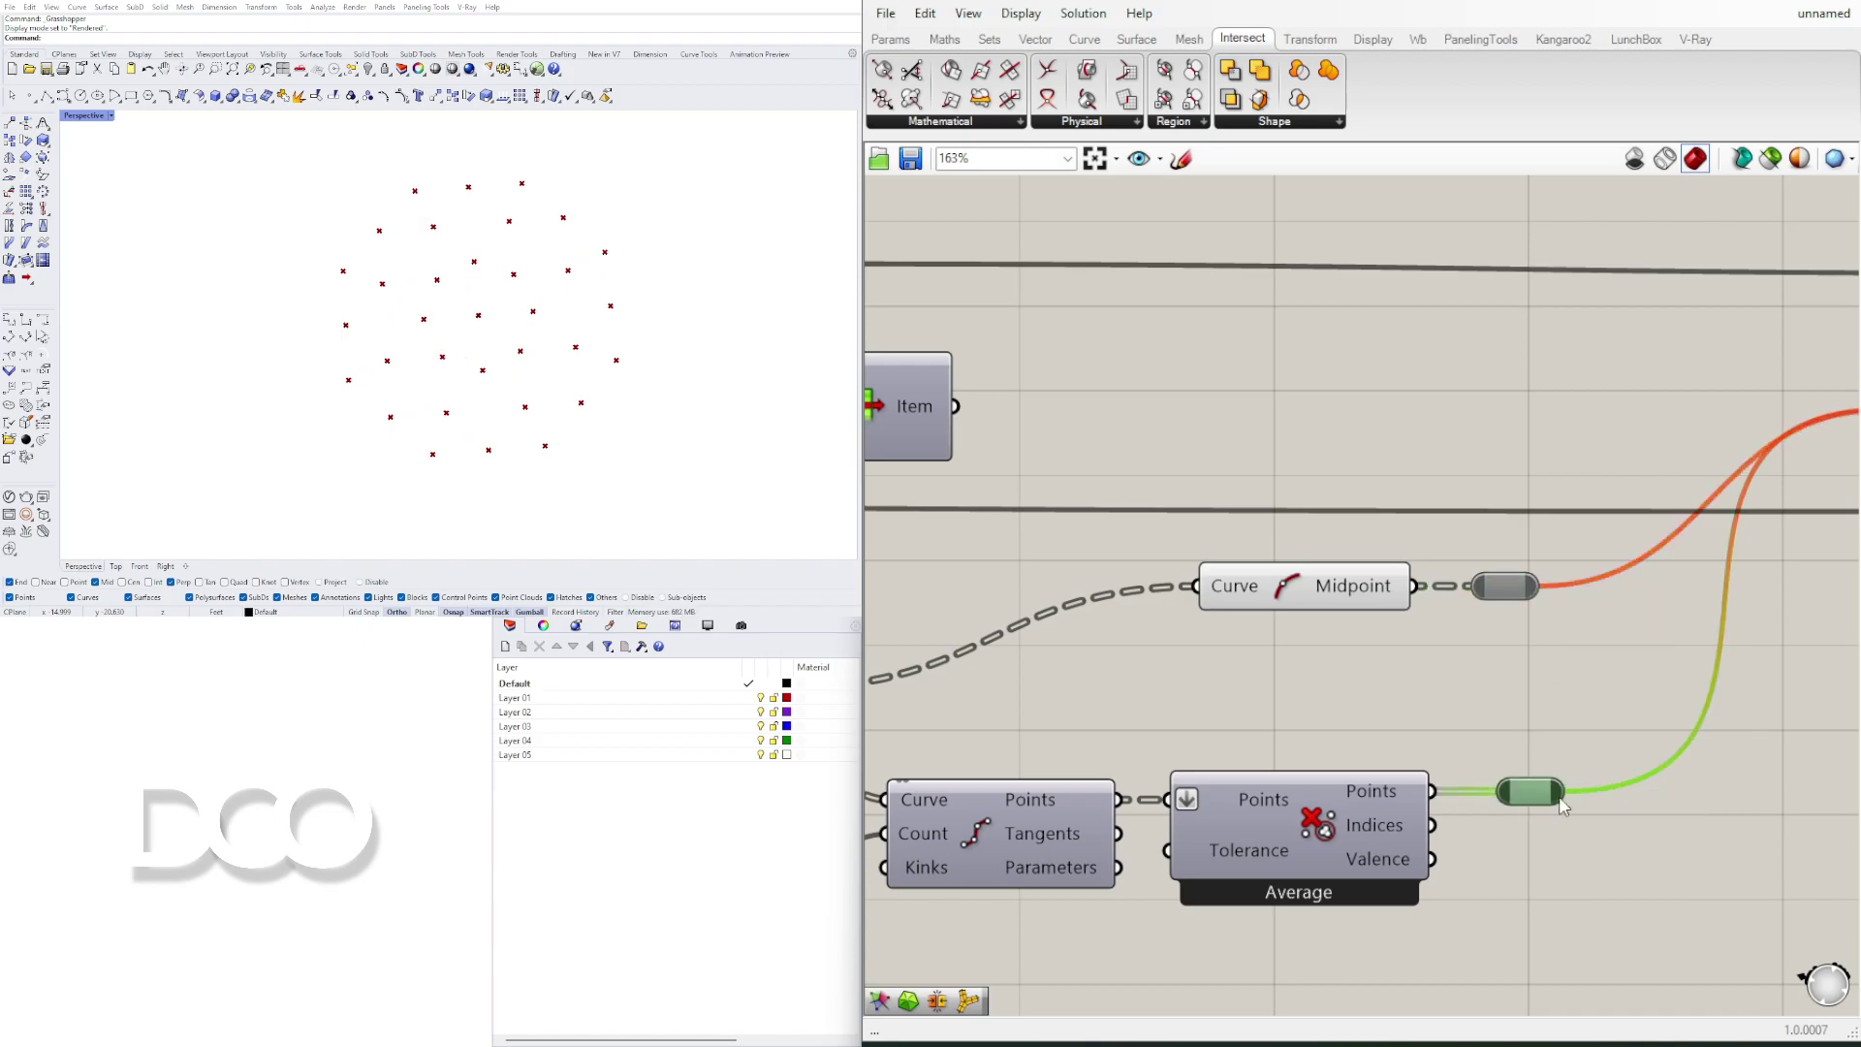
Step: Try adjusting the slider feeding the first Divide Curve's Count input, finishing at 8
click(1539, 671)
scroll(1539, 671, down, 3)
right_drag(1335, 753, 1562, 626)
scroll(1275, 644, up, 2)
right_drag(1117, 689, 1628, 719)
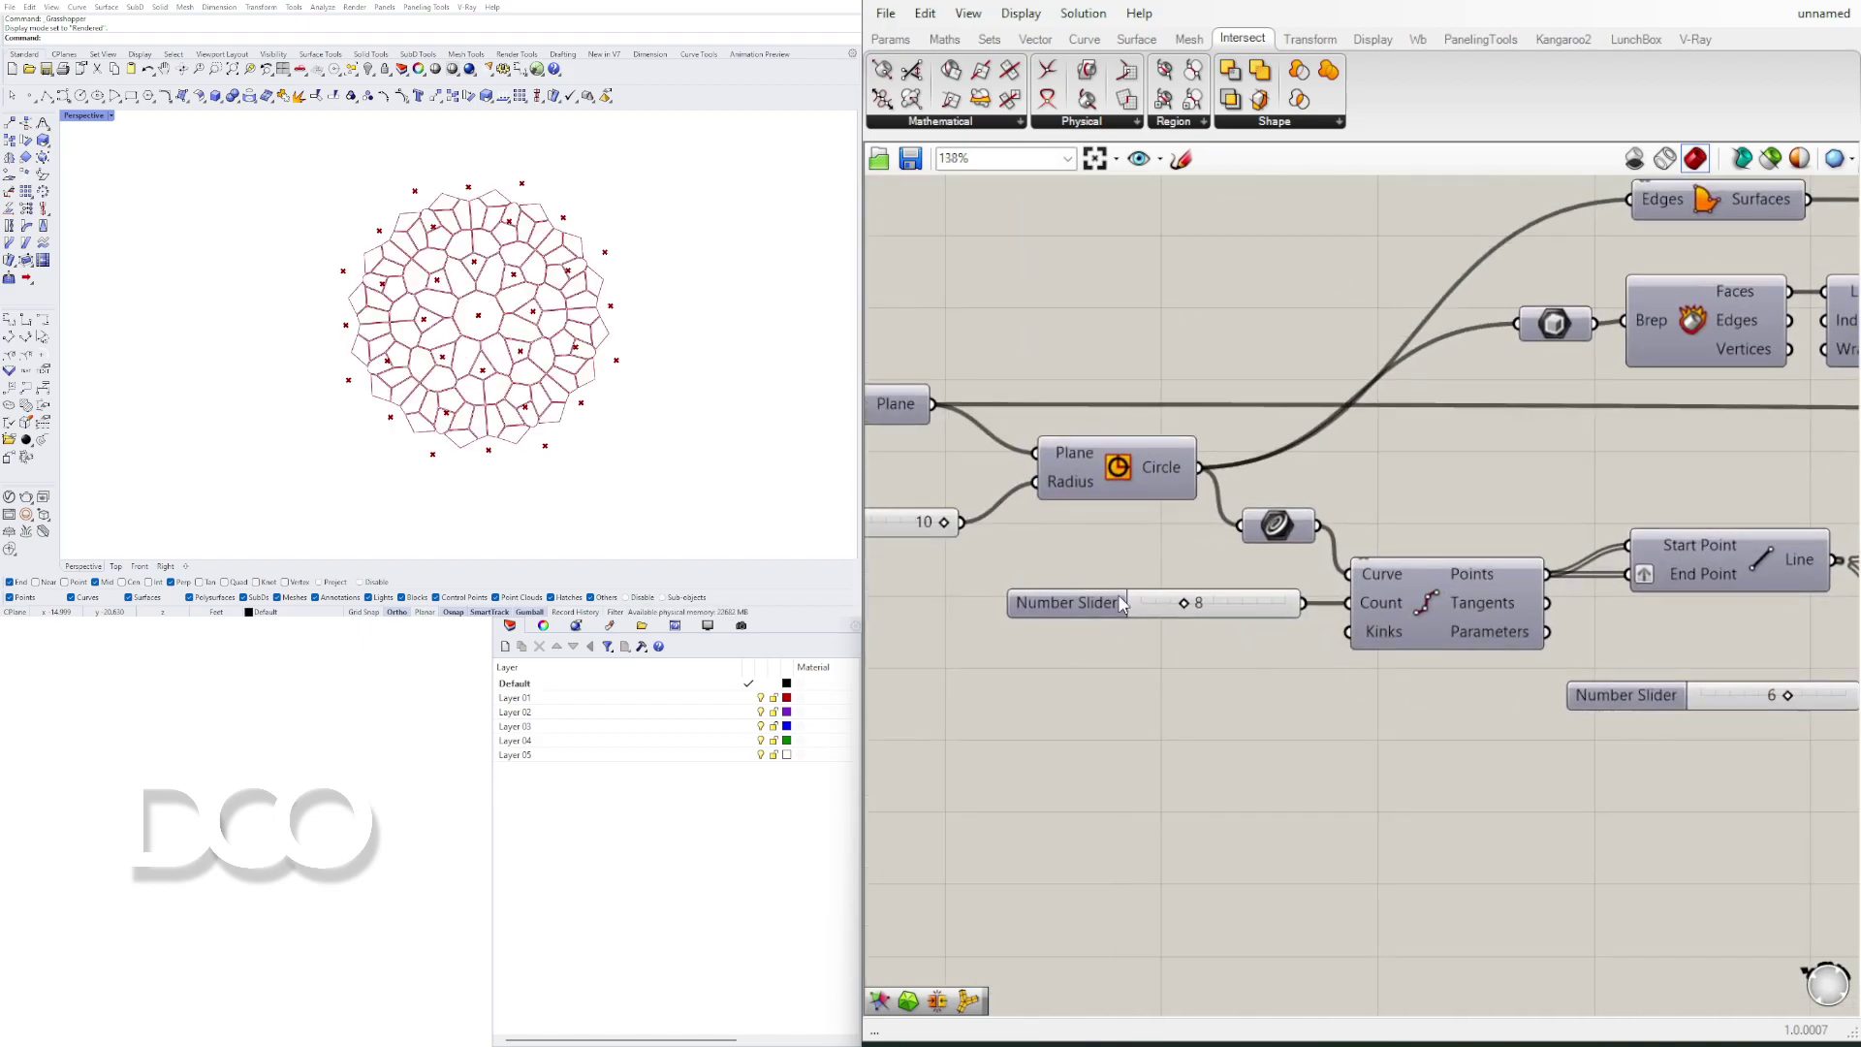
scroll(1122, 604, up, 4)
drag(1191, 618, 1210, 613)
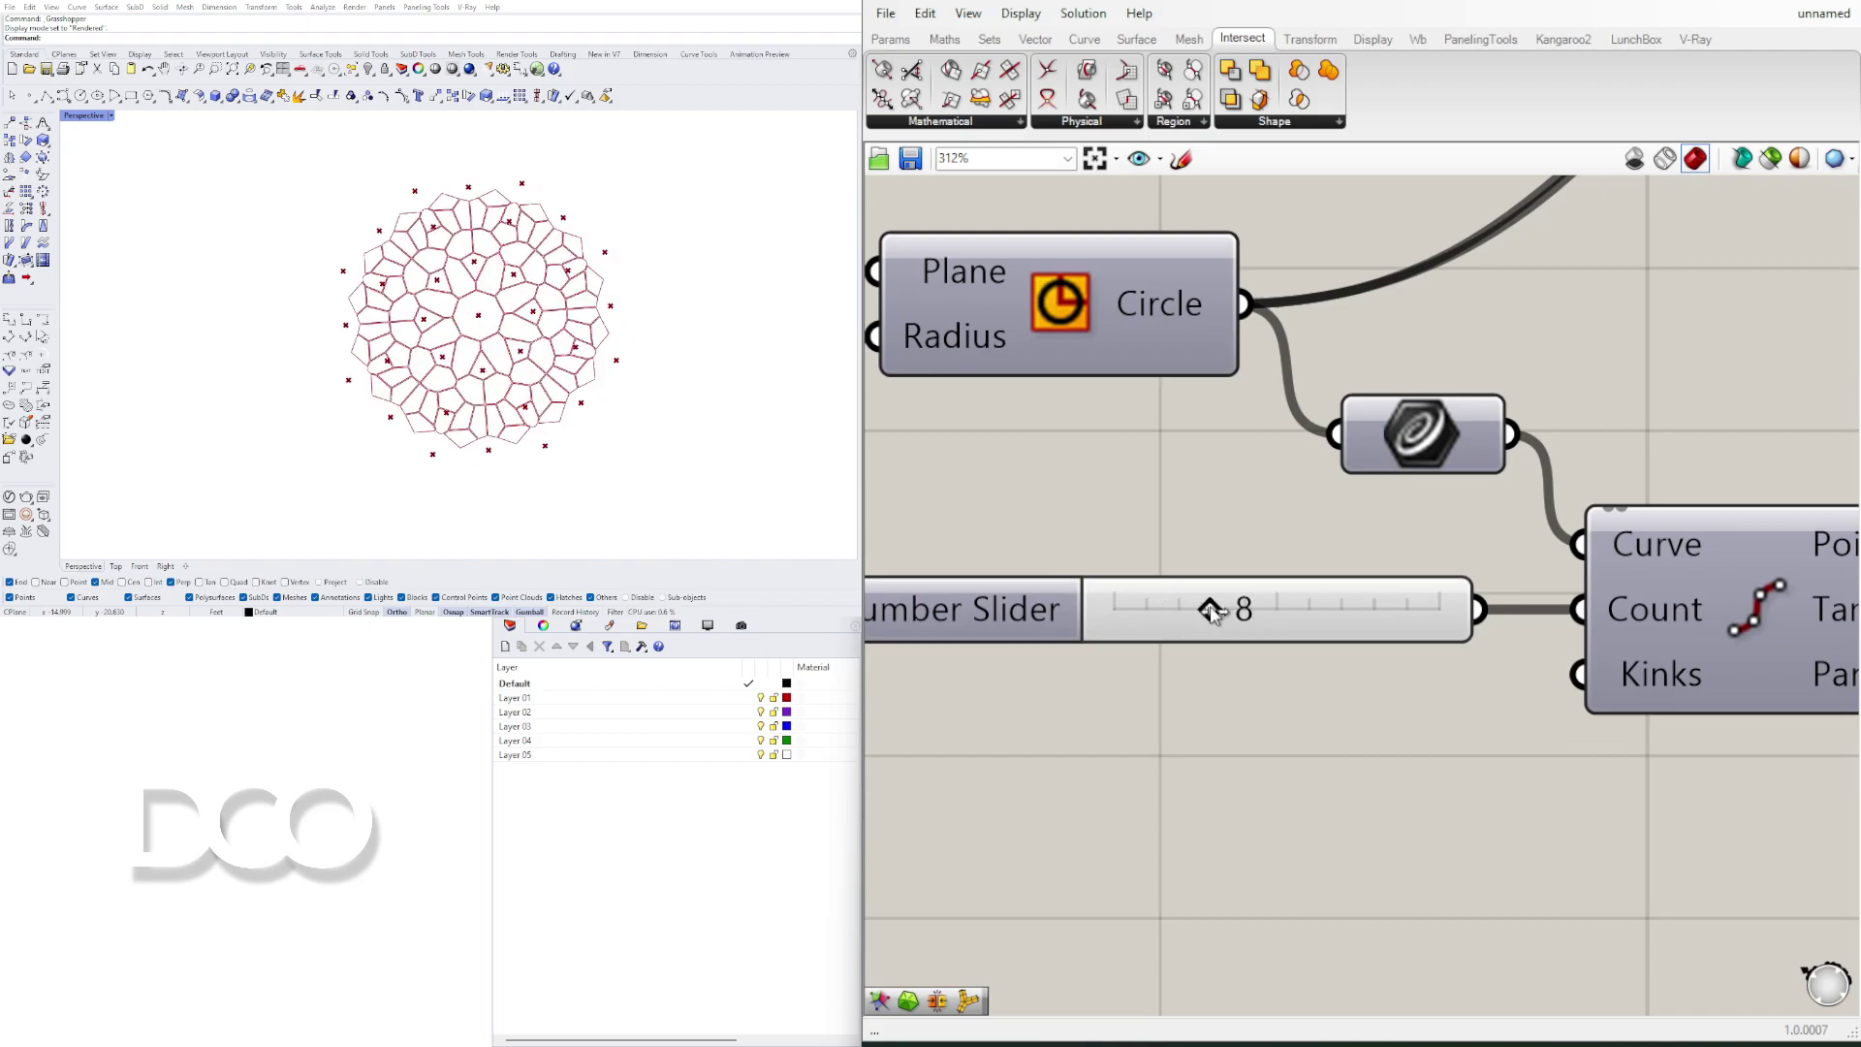
Step: Set the slider feeding the second Divide Curve's Count input to 4
scroll(1457, 684, down, 4)
right_drag(1458, 683, 1081, 632)
scroll(1677, 696, up, 5)
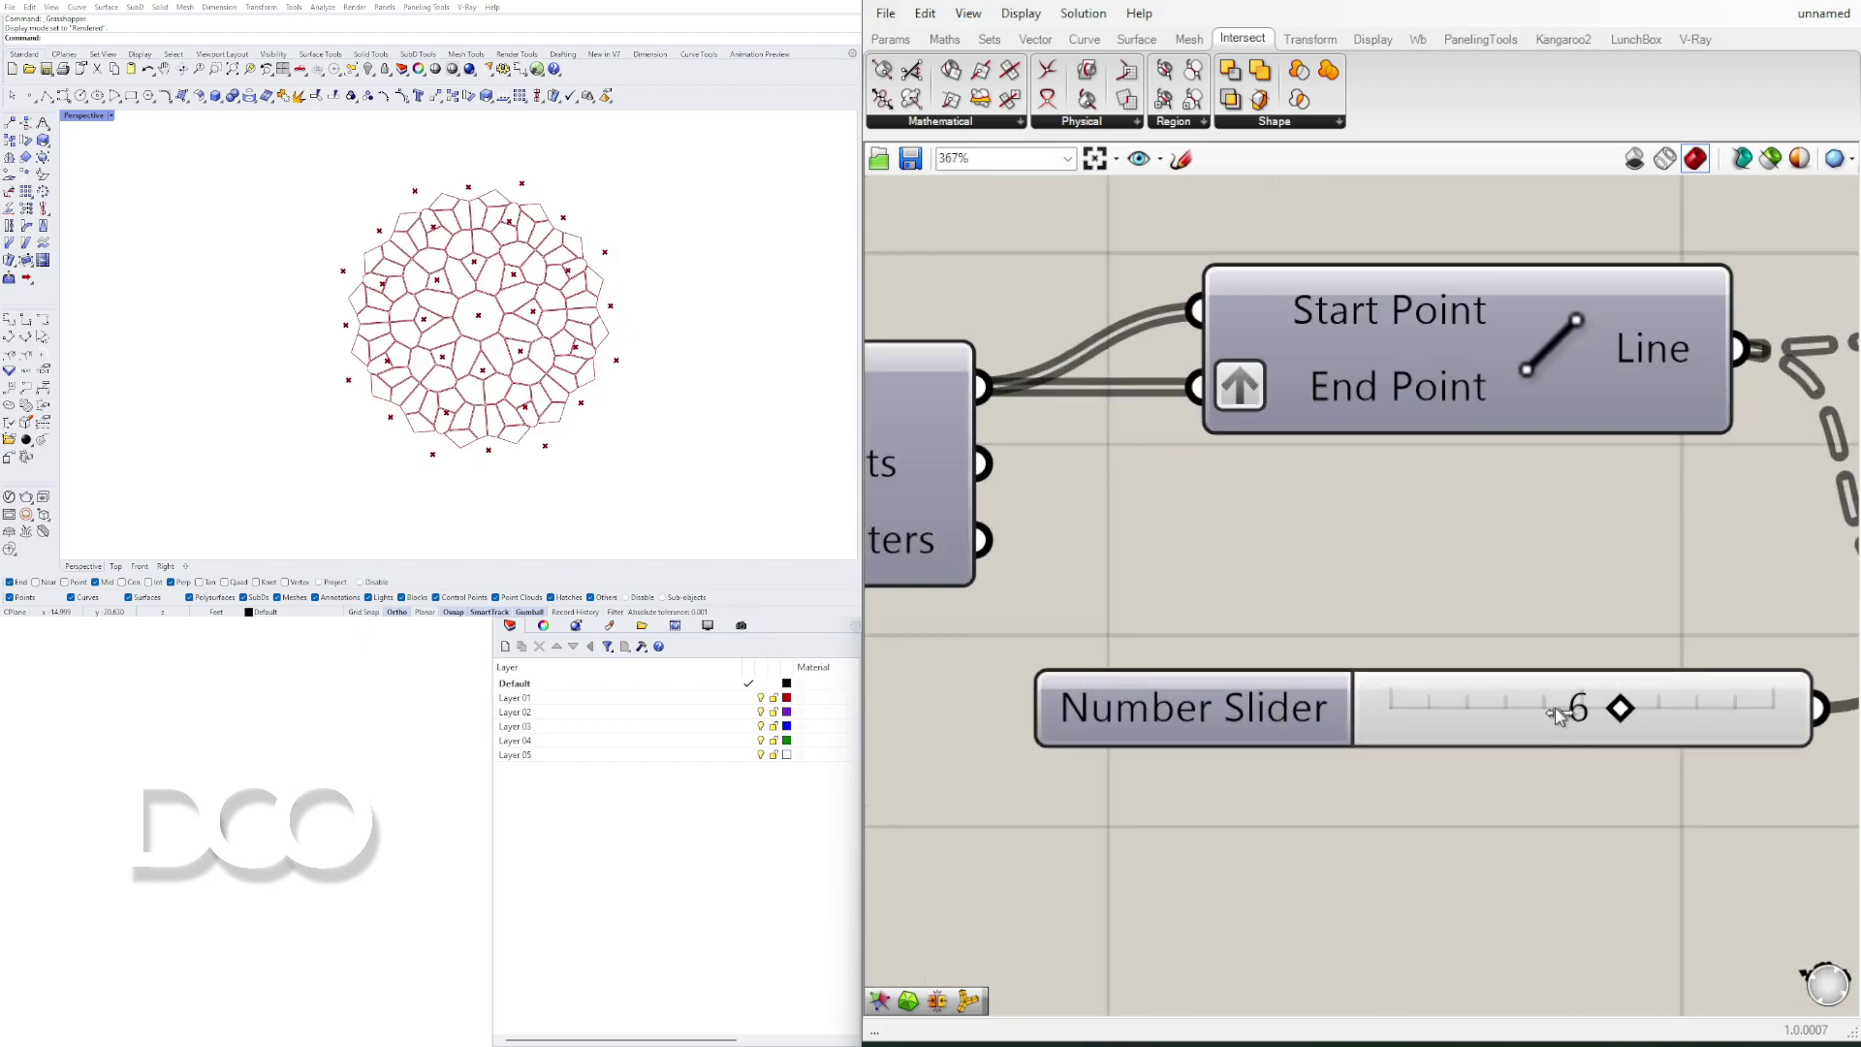
mouse_move(1555, 707)
mouse_down()
mouse_move(1521, 707)
mouse_move(1609, 712)
mouse_move(1541, 708)
mouse_up()
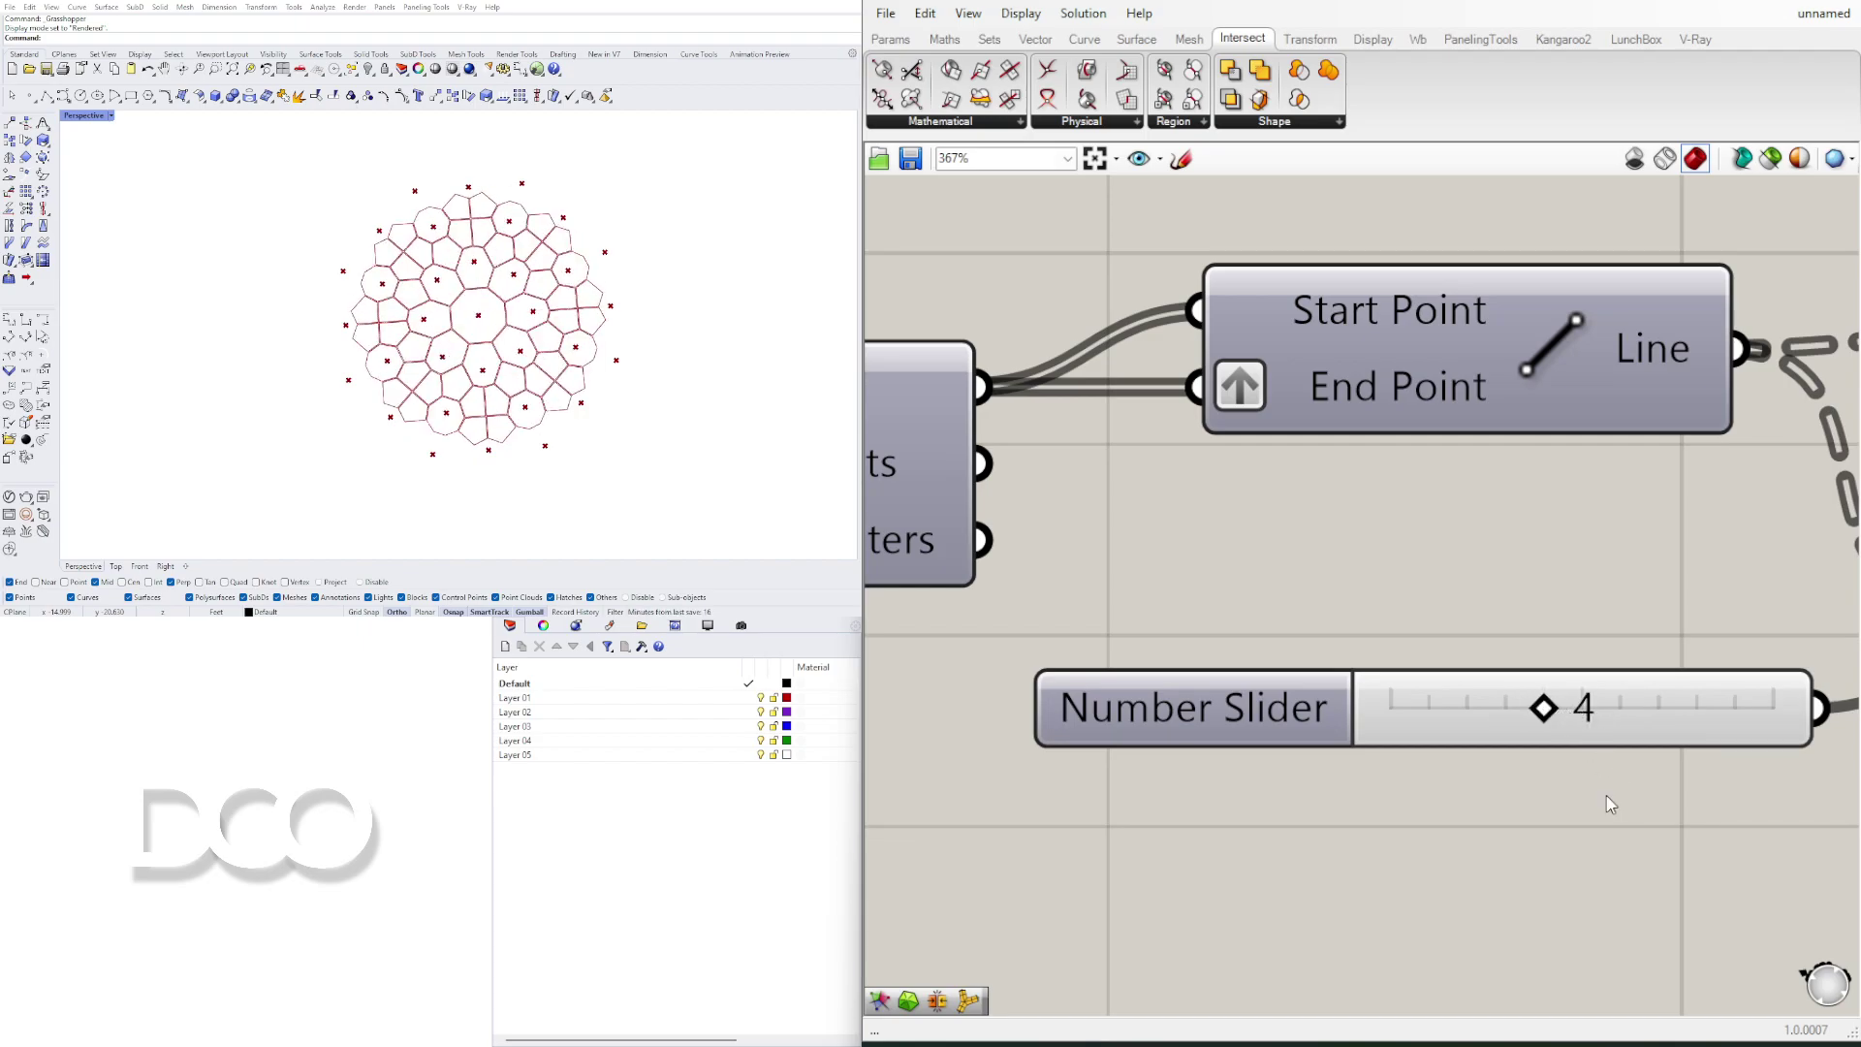
Step: Examine the inward-offset cell curves produced by the curve offset component in the perspective view
scroll(1323, 742, down, 5)
scroll(1086, 722, down, 2)
right_drag(1619, 814, 1087, 814)
scroll(1453, 516, up, 2)
click(1590, 579)
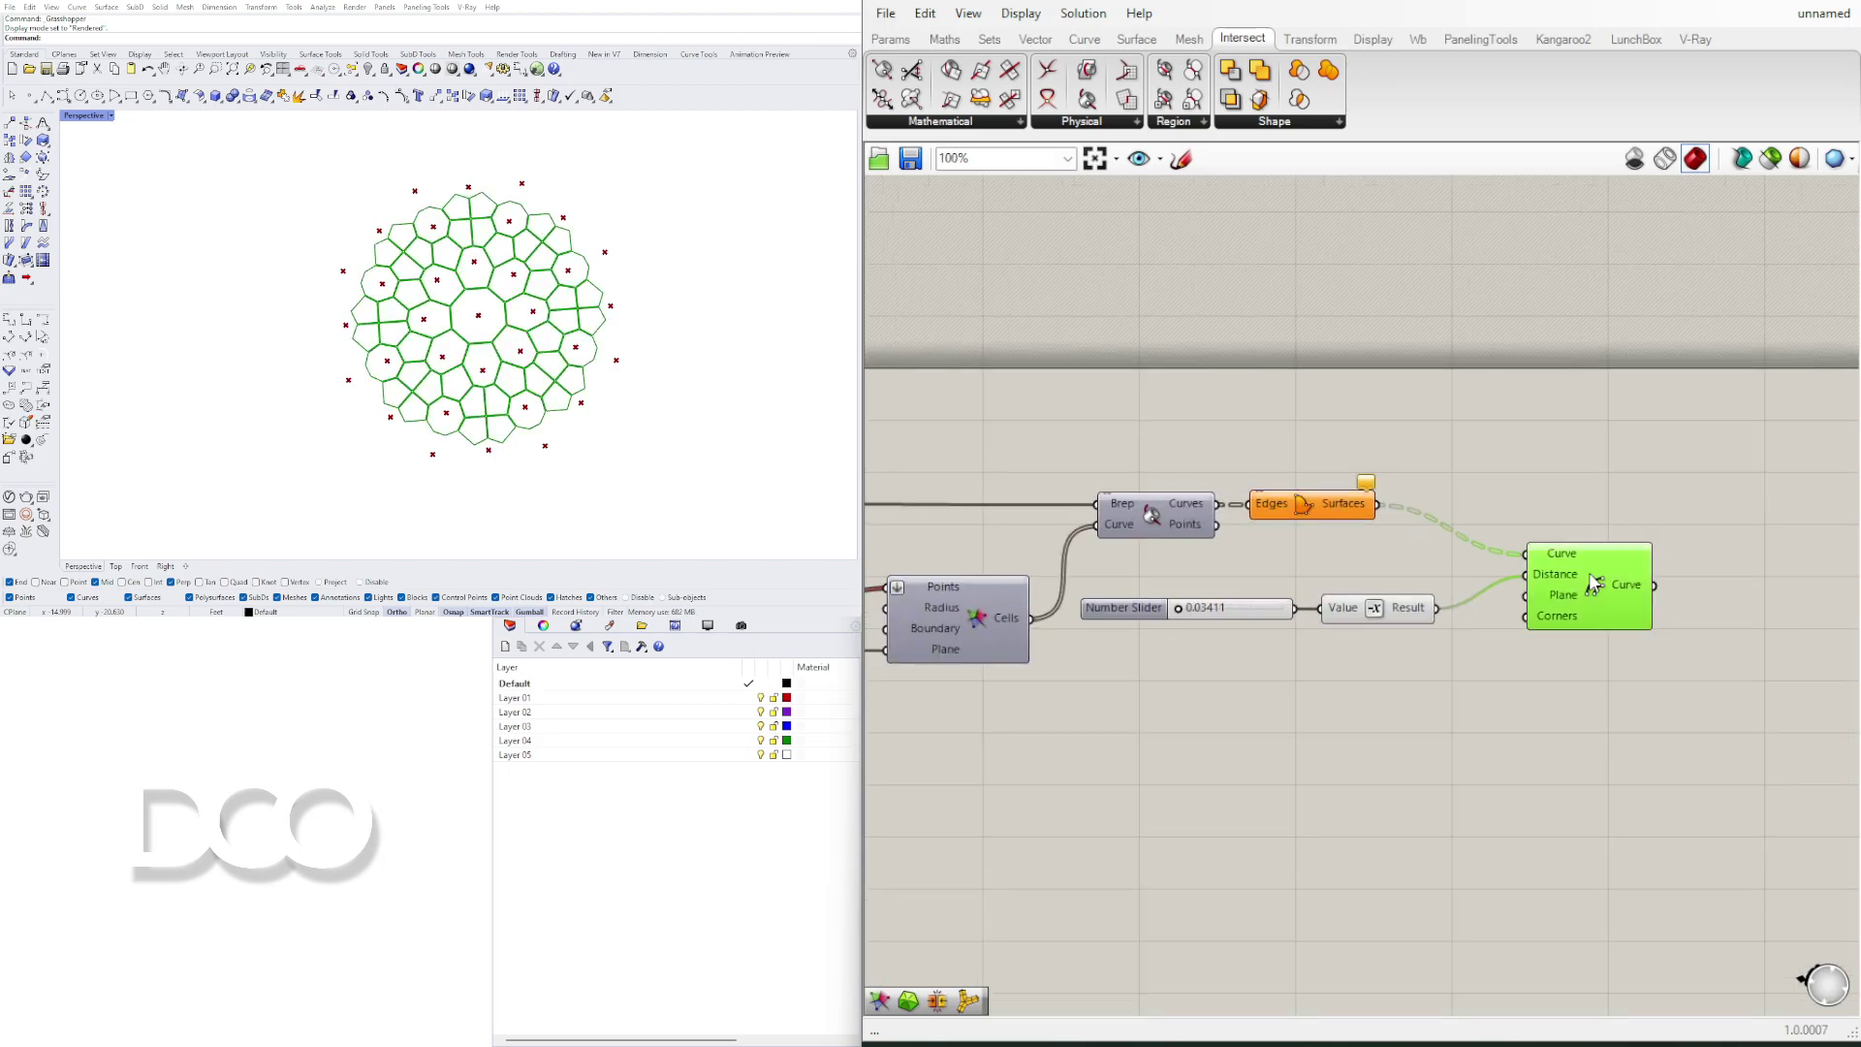
click(1424, 797)
scroll(485, 327, up, 5)
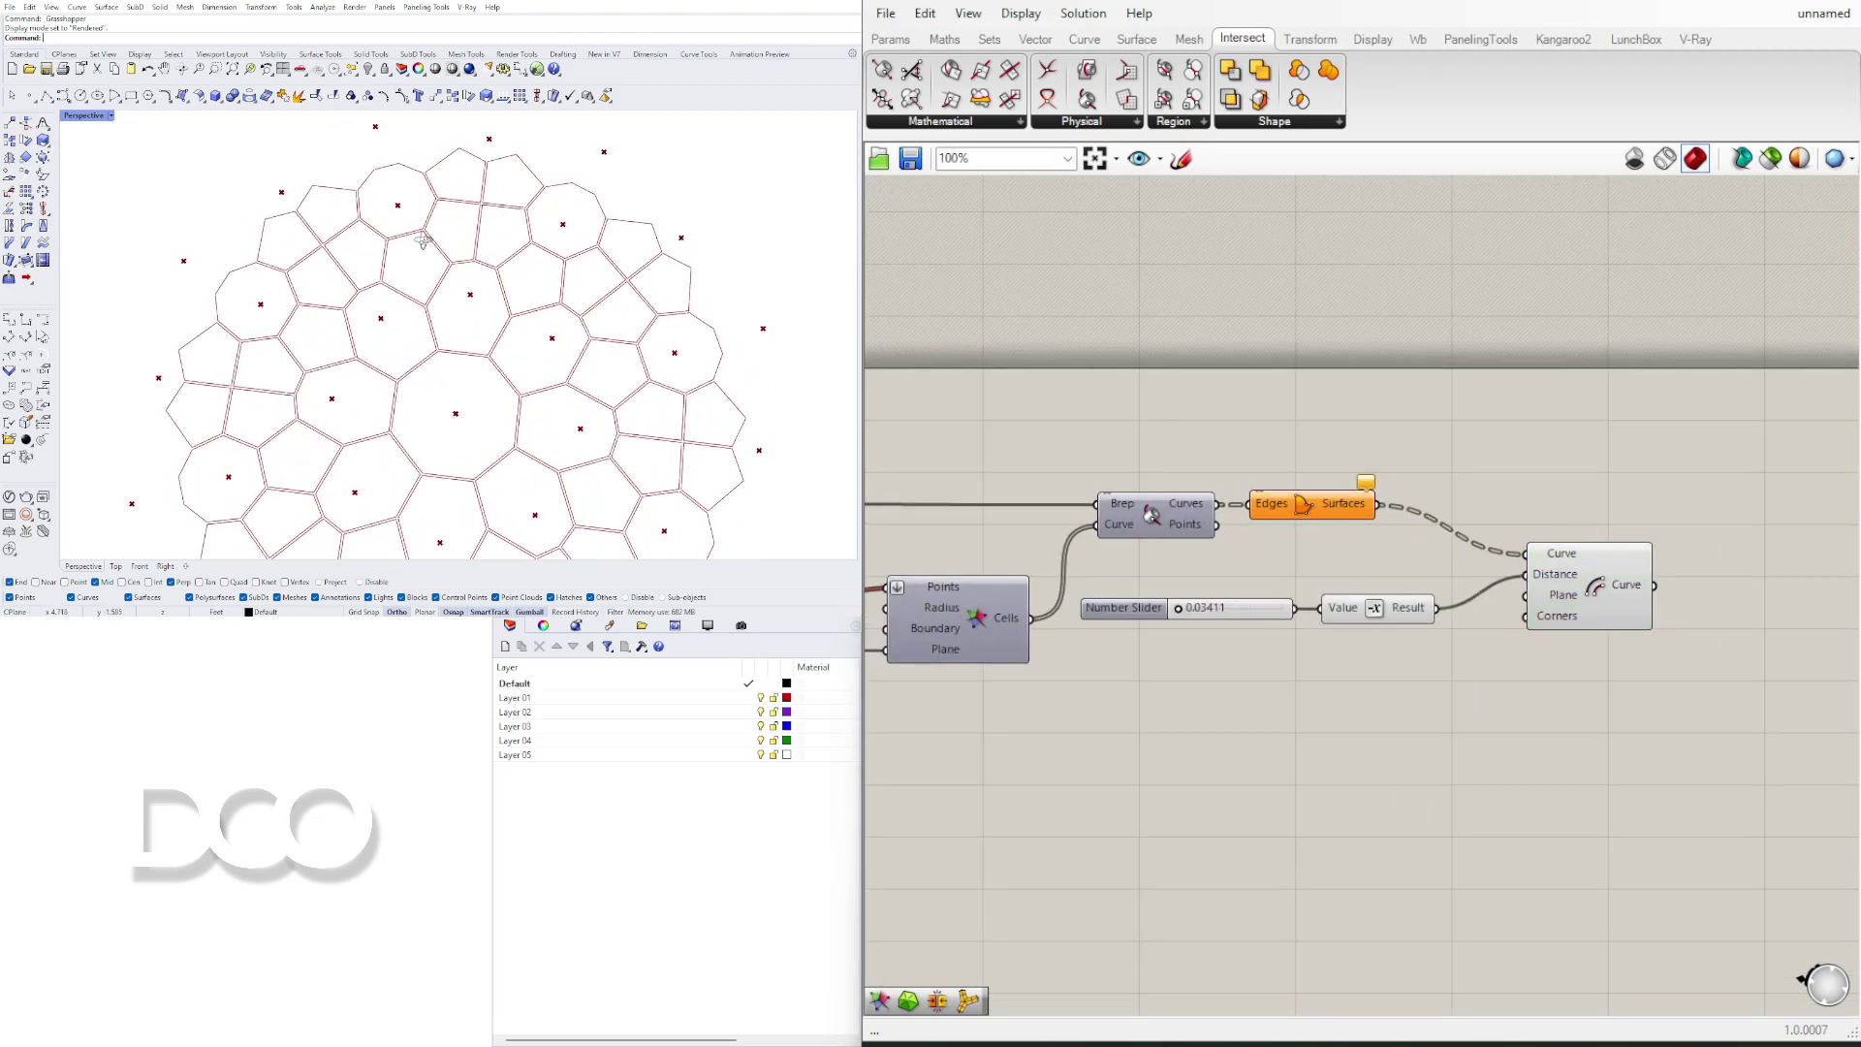
right_drag(486, 326, 503, 256)
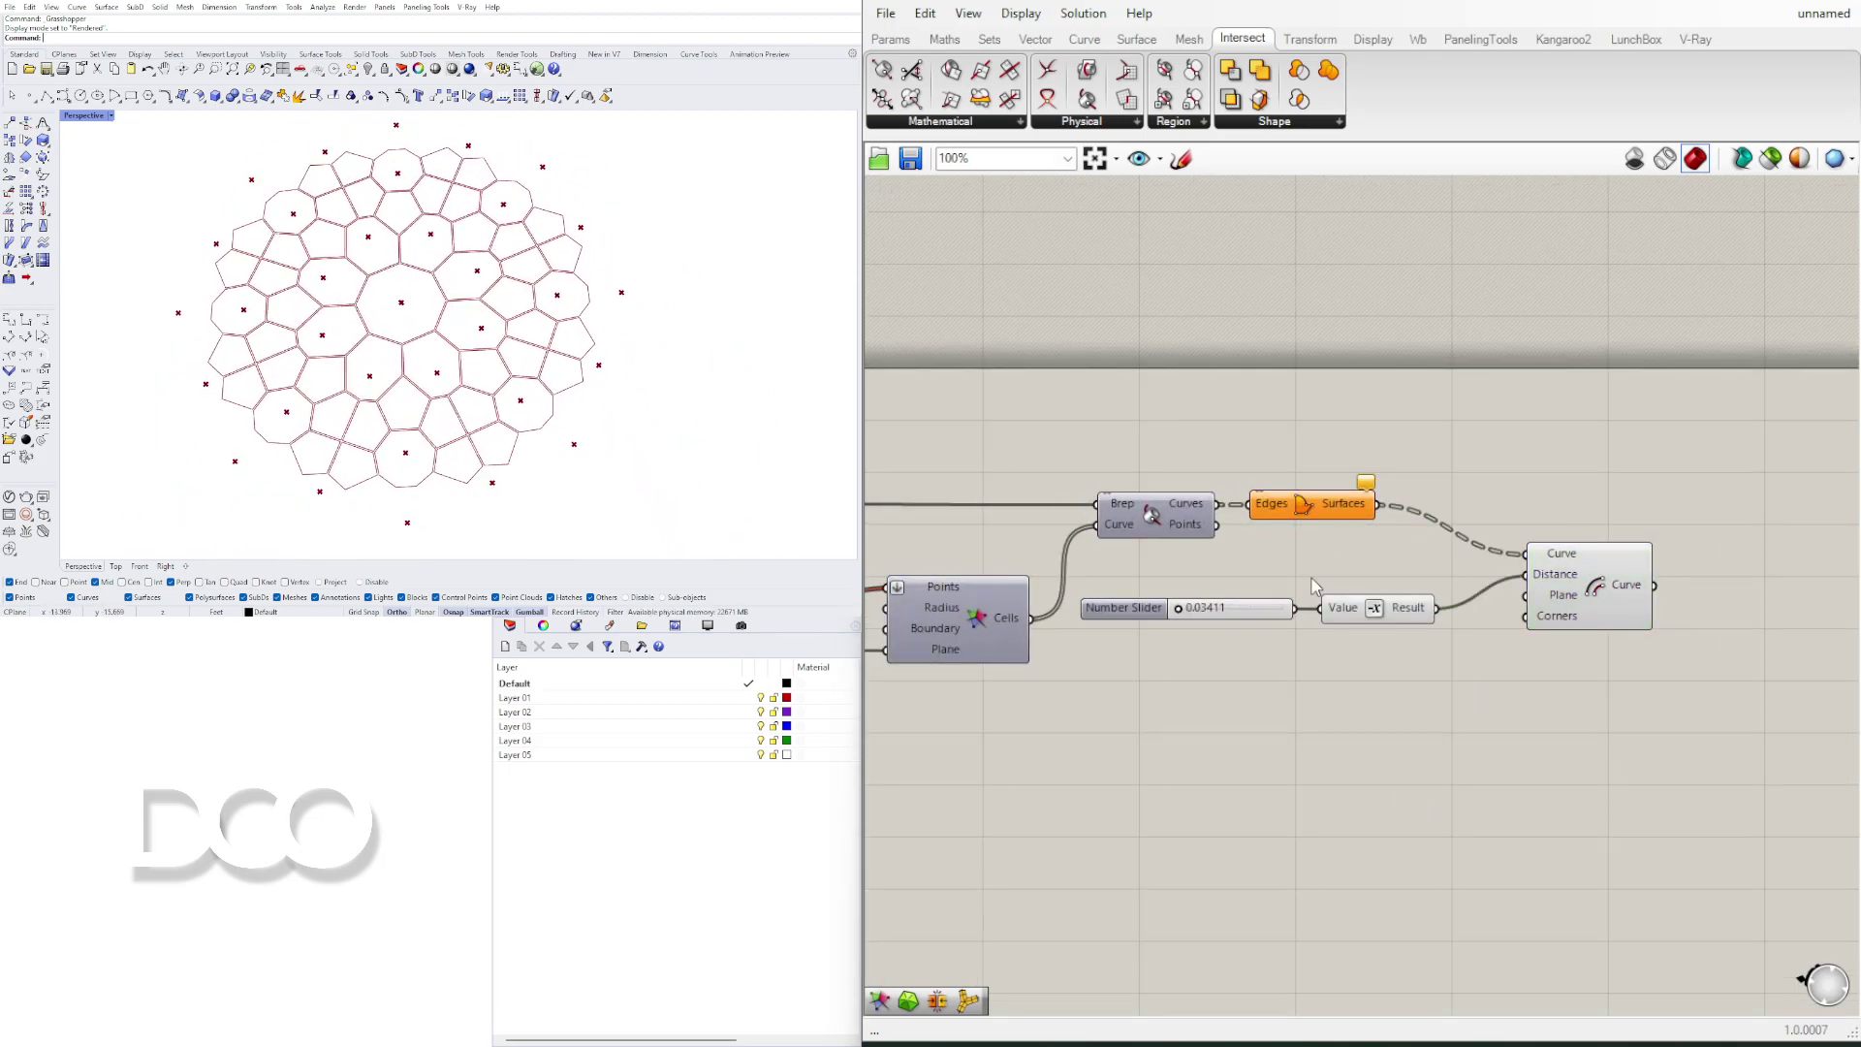
click(1567, 589)
click(1665, 696)
Step: Add a Boundary Surfaces component after the curve offset component and connect the offset Curve output to its Edges input
right_drag(1665, 696, 1470, 681)
double_click(1565, 584)
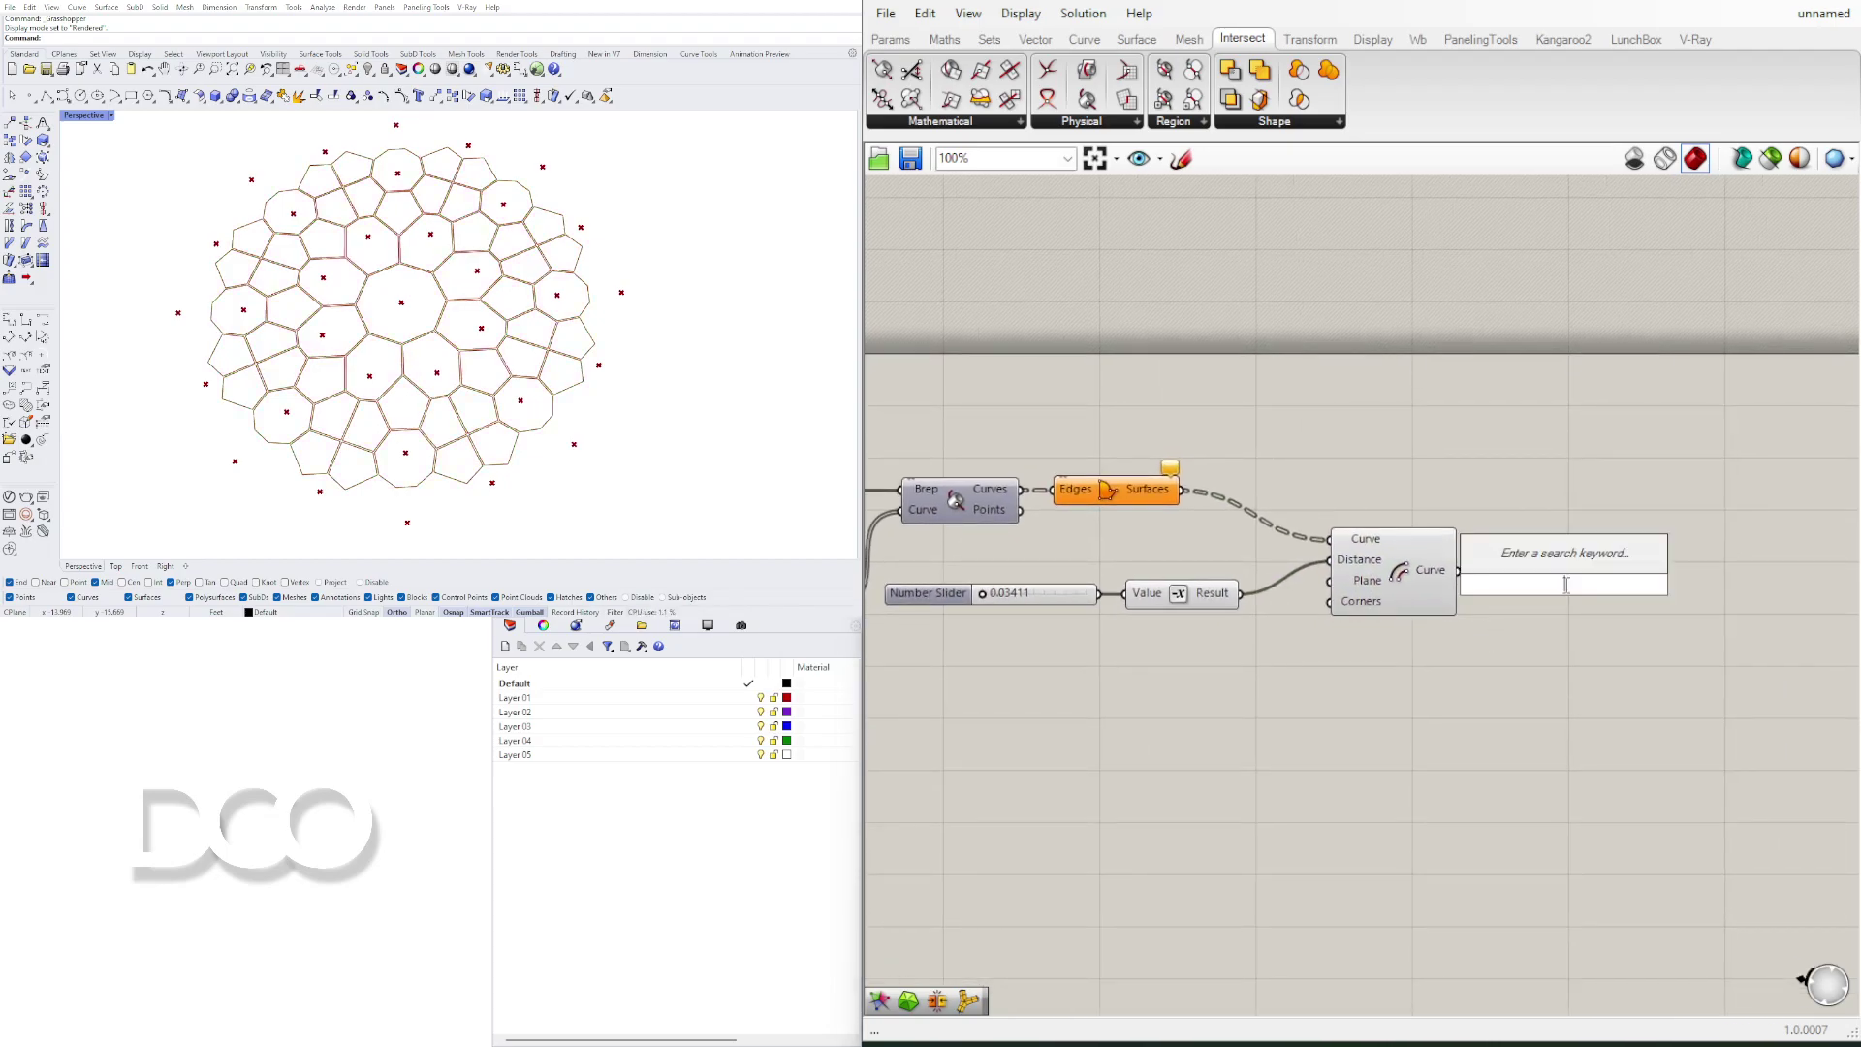
text(bou)
click(1529, 552)
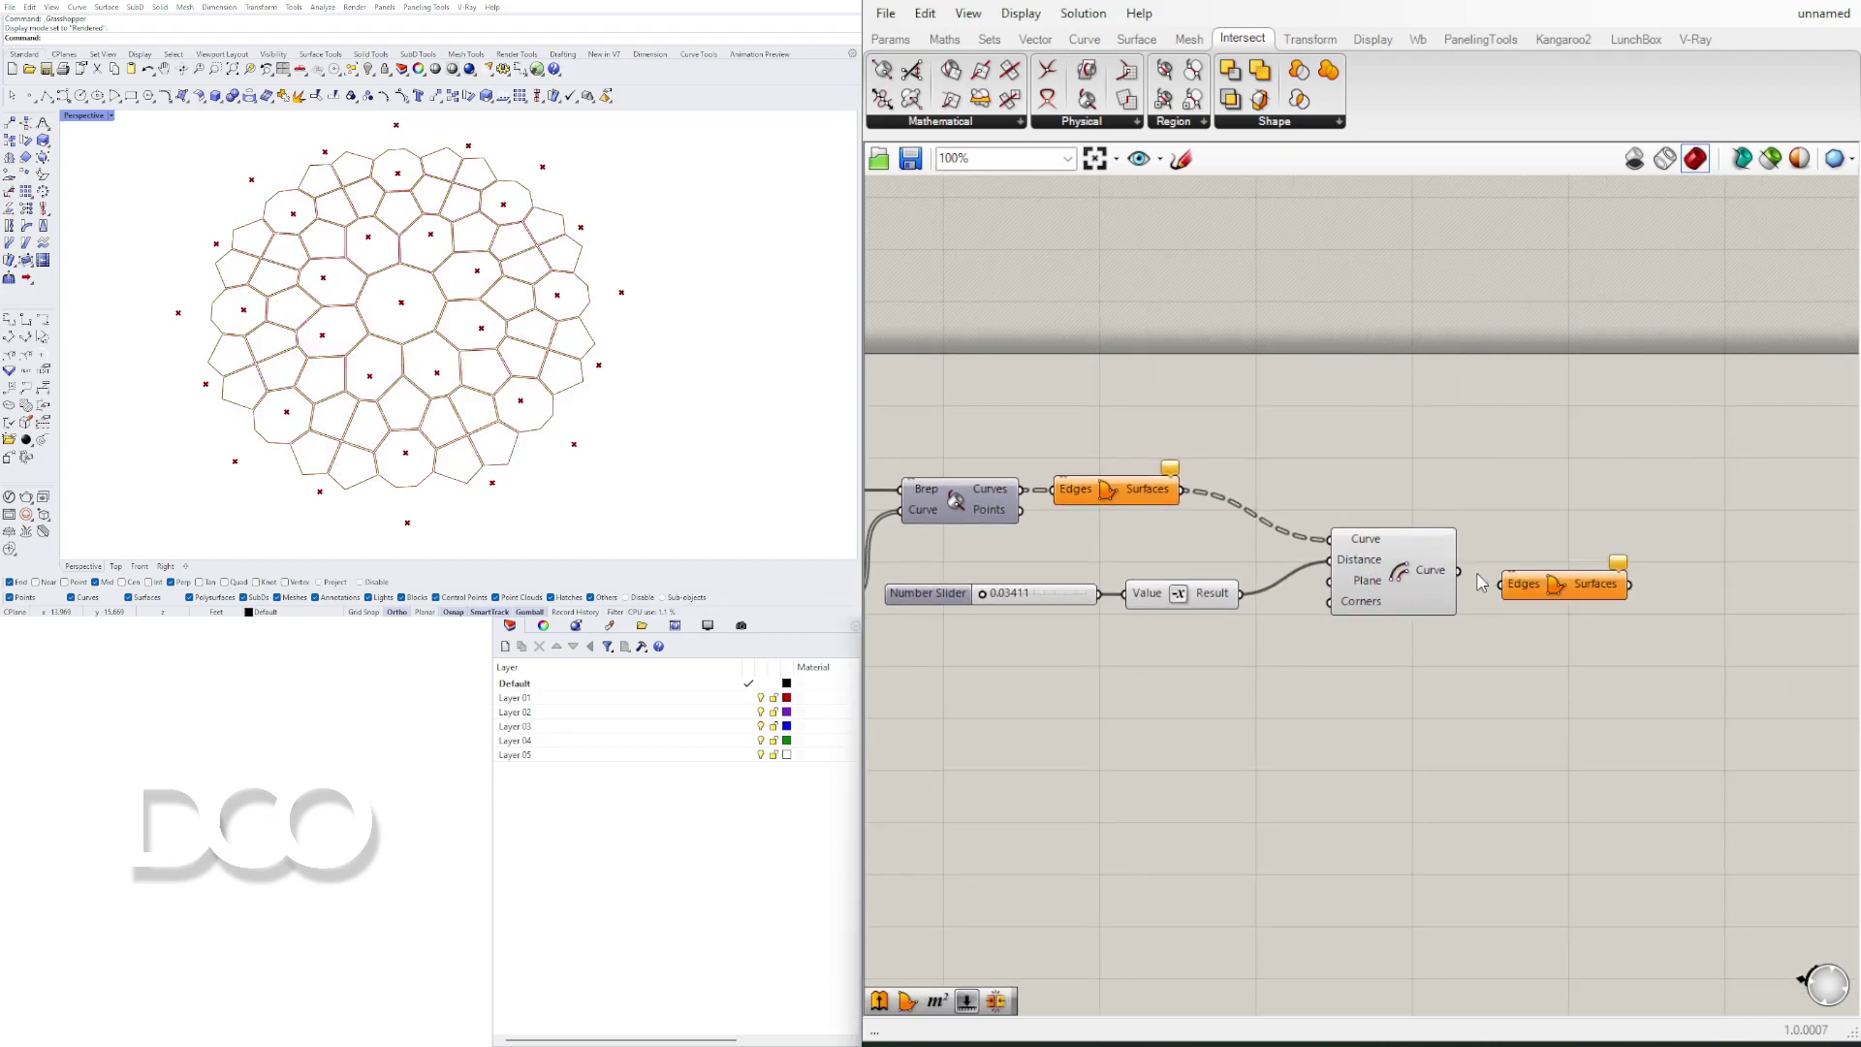
drag(1462, 576, 1590, 572)
click(1618, 691)
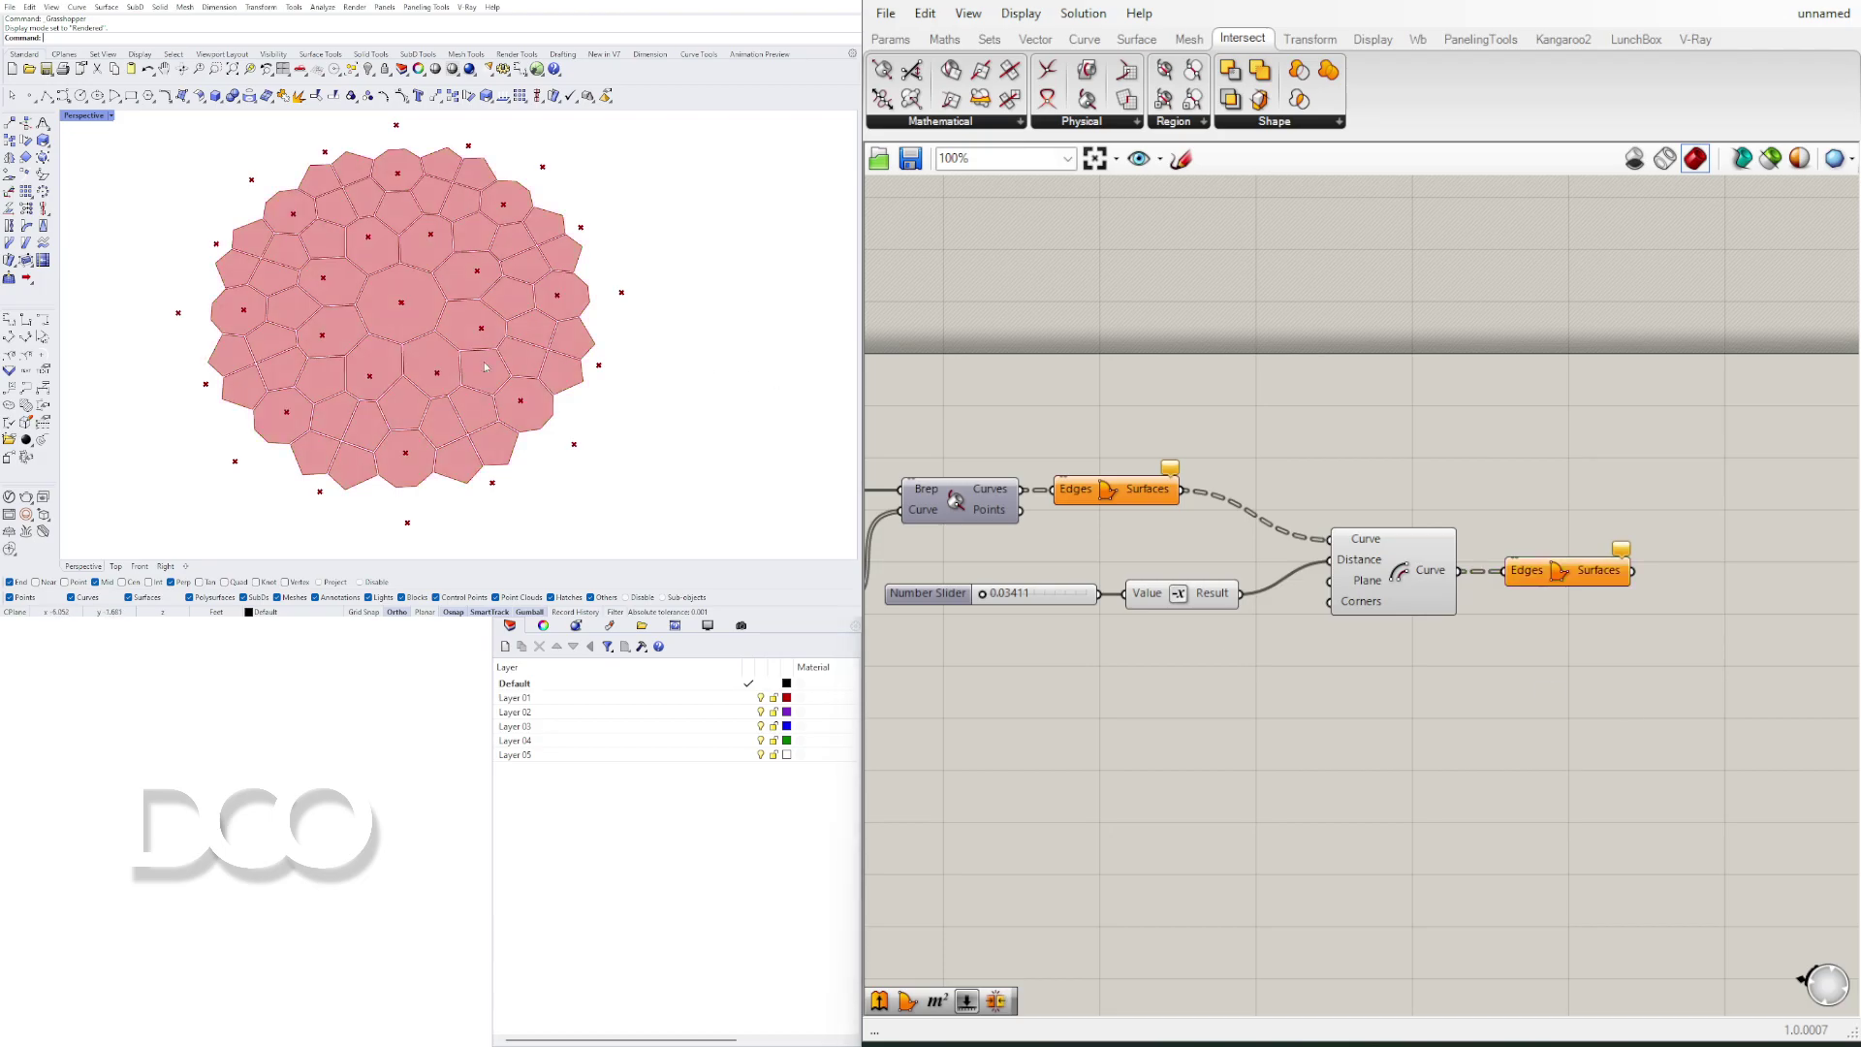
Step: Examine the surfaces filling the offset Voronoi cells from several angles in the perspective view
scroll(413, 310, up, 4)
mouse_move(413, 315)
right_down()
mouse_move(443, 296)
mouse_move(426, 224)
mouse_move(382, 316)
mouse_move(454, 274)
mouse_move(400, 282)
right_up()
scroll(402, 287, down, 2)
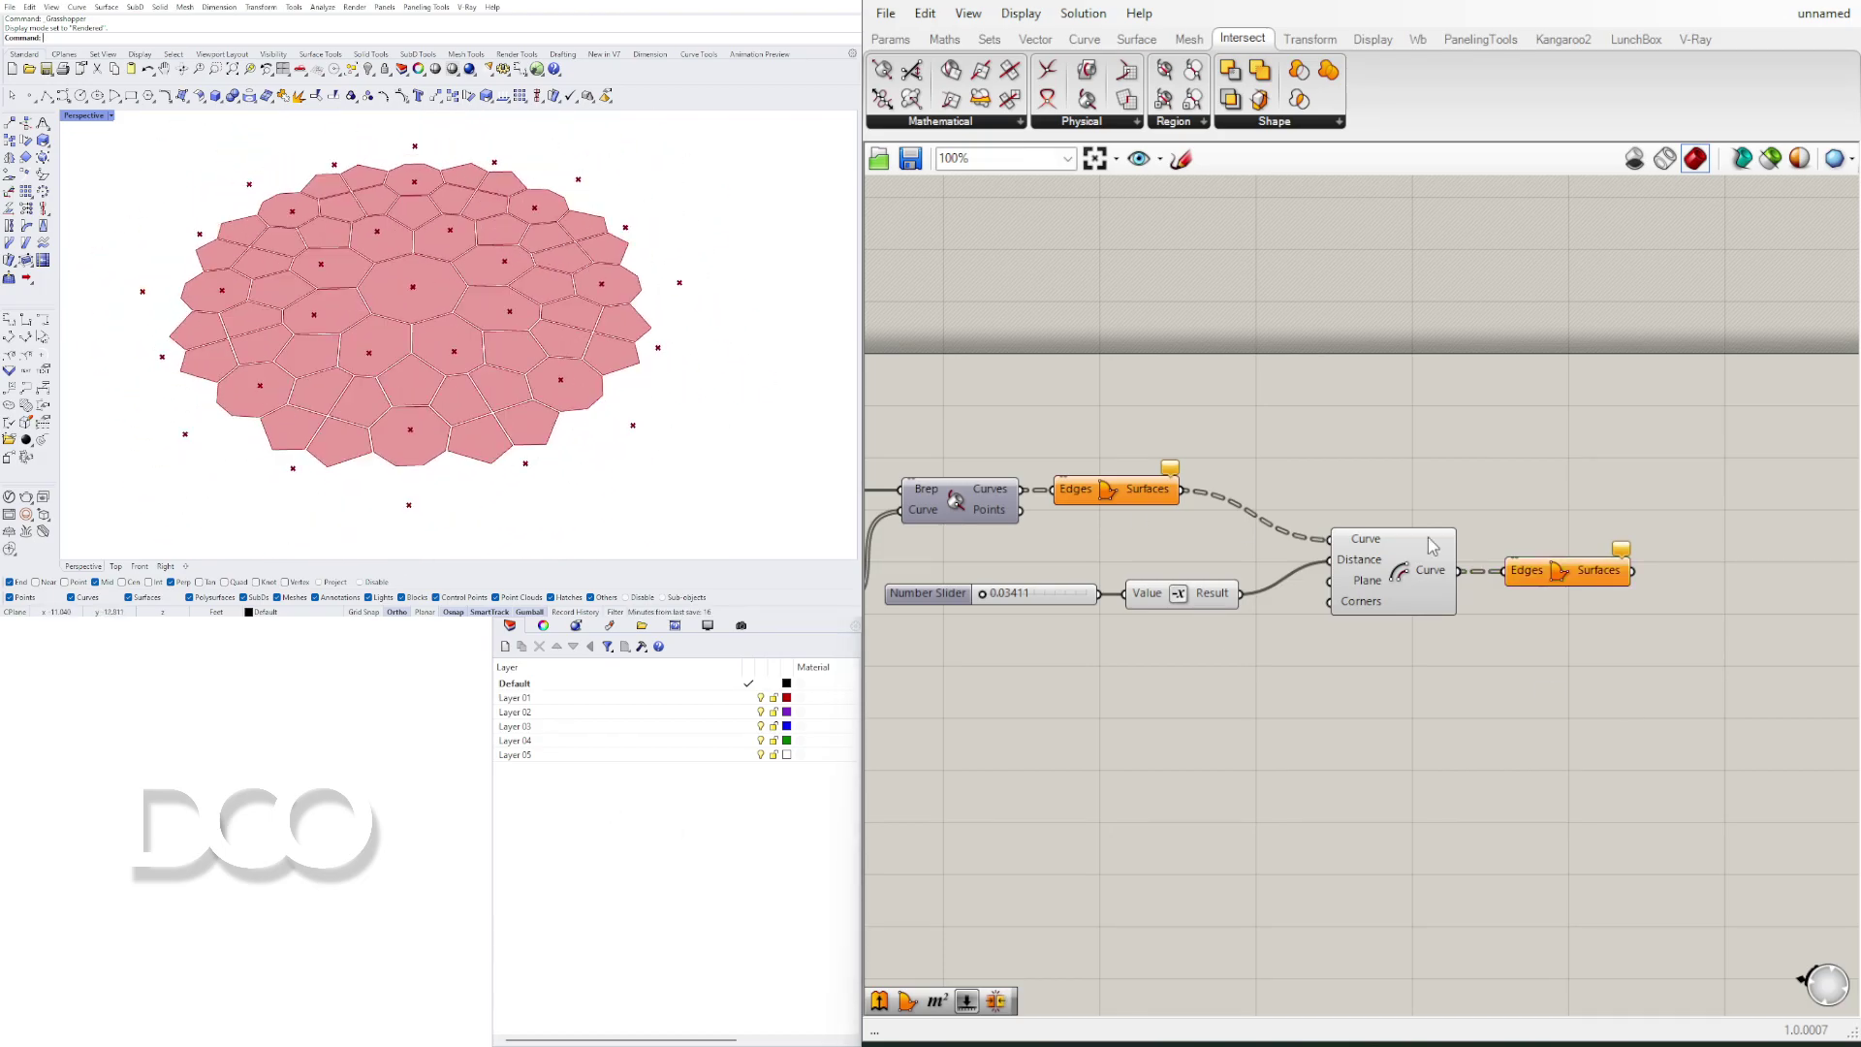
click(1573, 579)
scroll(523, 330, down, 2)
right_drag(523, 331, 393, 370)
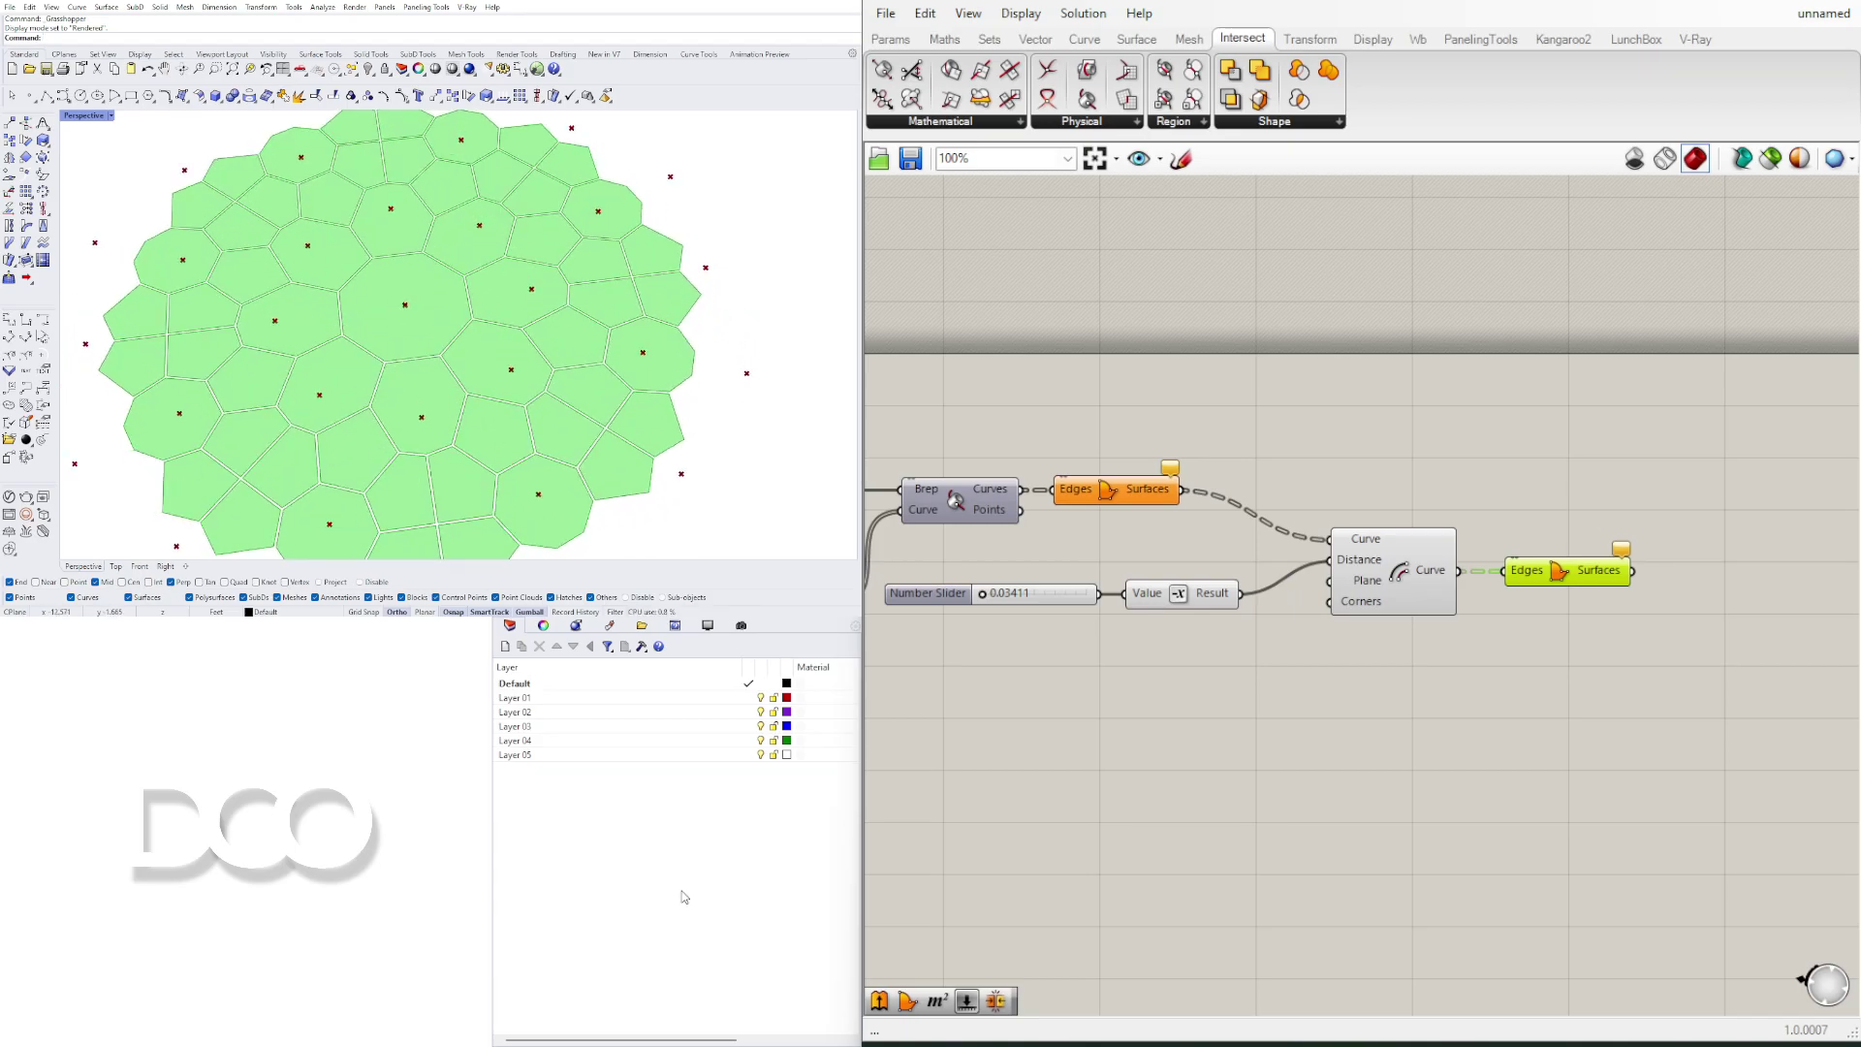
click(1602, 614)
click(1549, 585)
scroll(475, 330, down, 2)
right_drag(465, 320, 520, 368)
scroll(524, 341, down, 2)
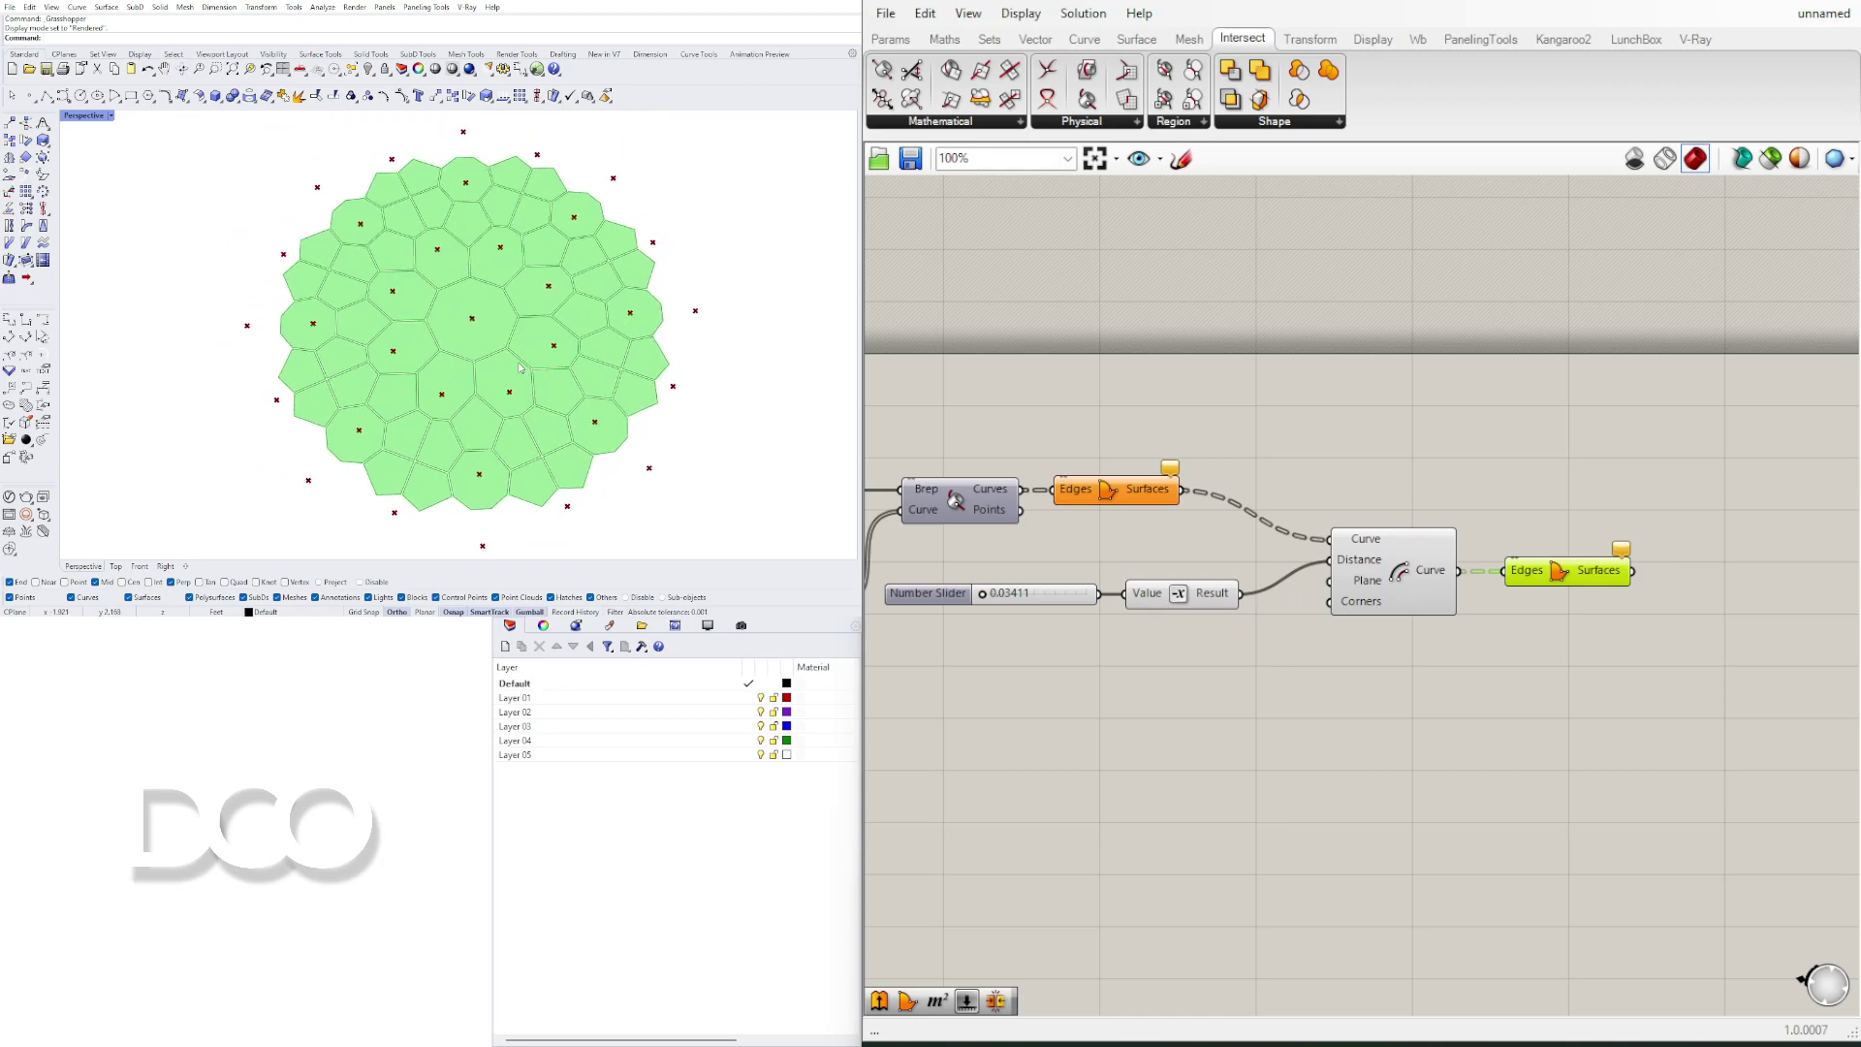